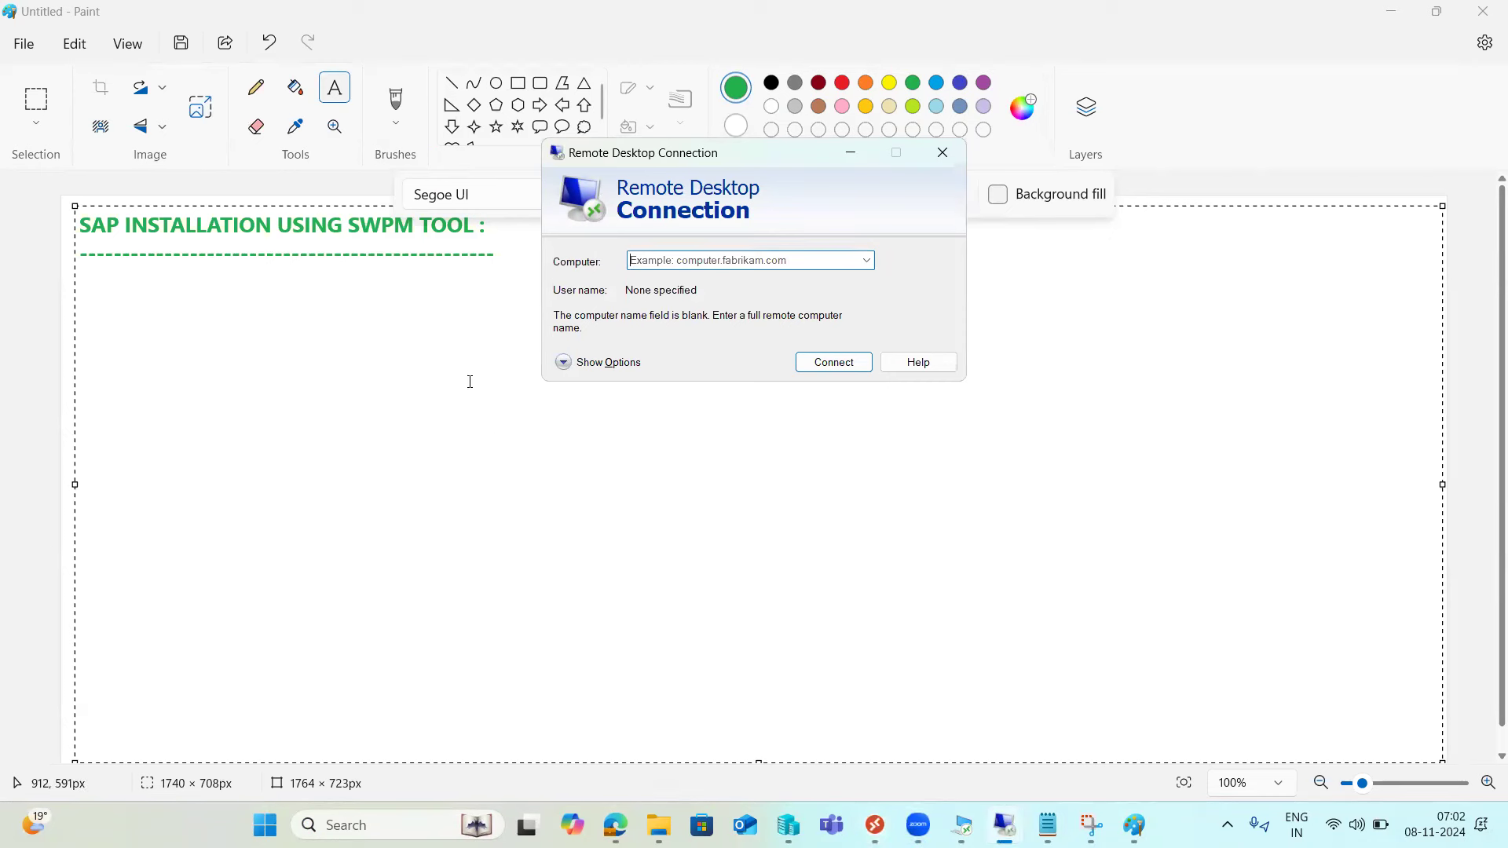
- Copy the server IP 49.206.199.235 from the browser into the Computer field with port :33, and connect
left_click(615, 825)
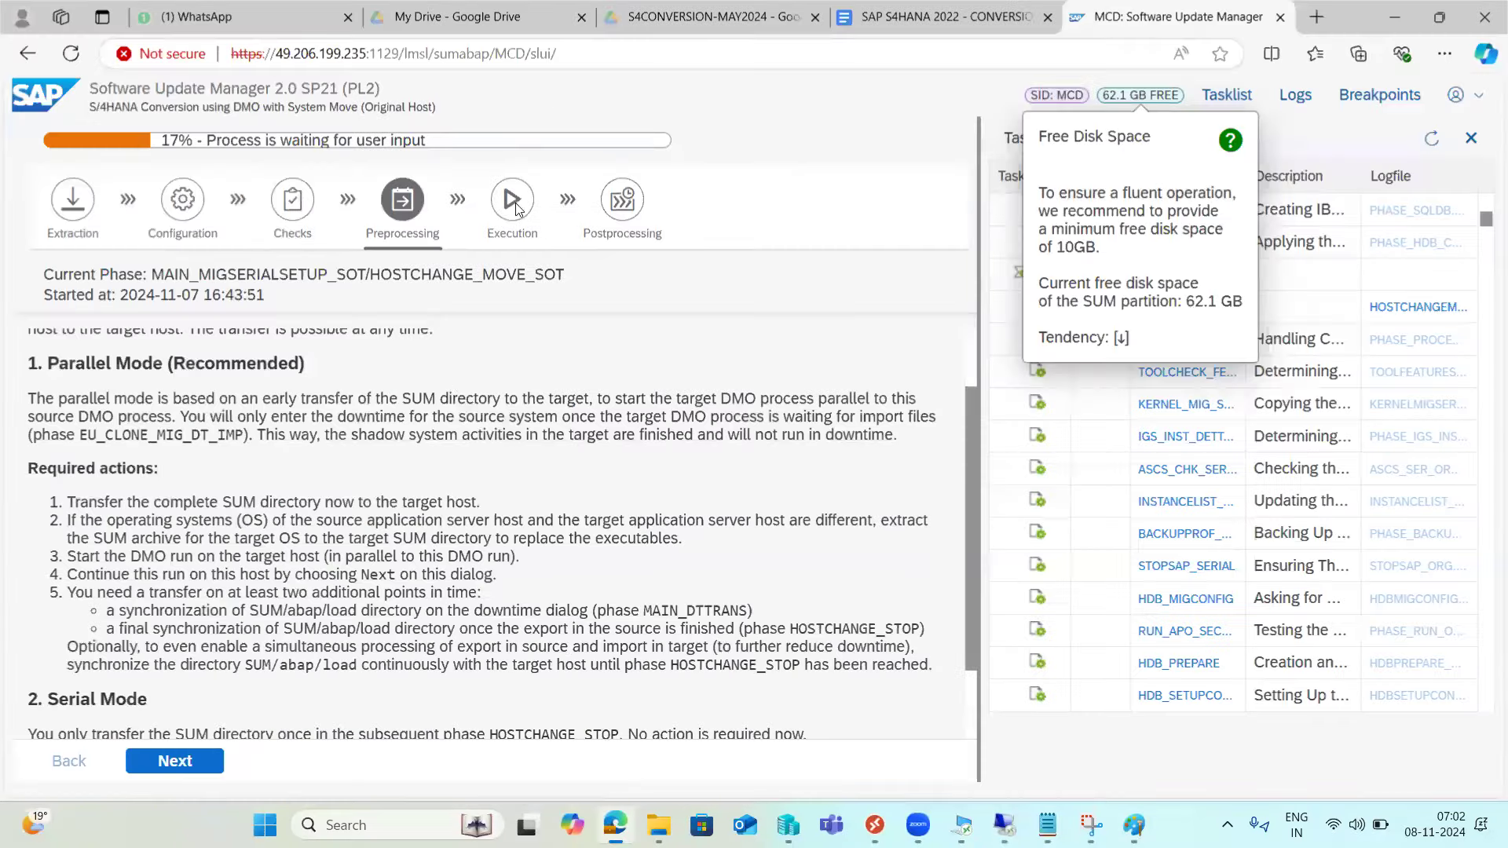
left_click_drag(276, 53, 366, 56)
key("ctrl+c")
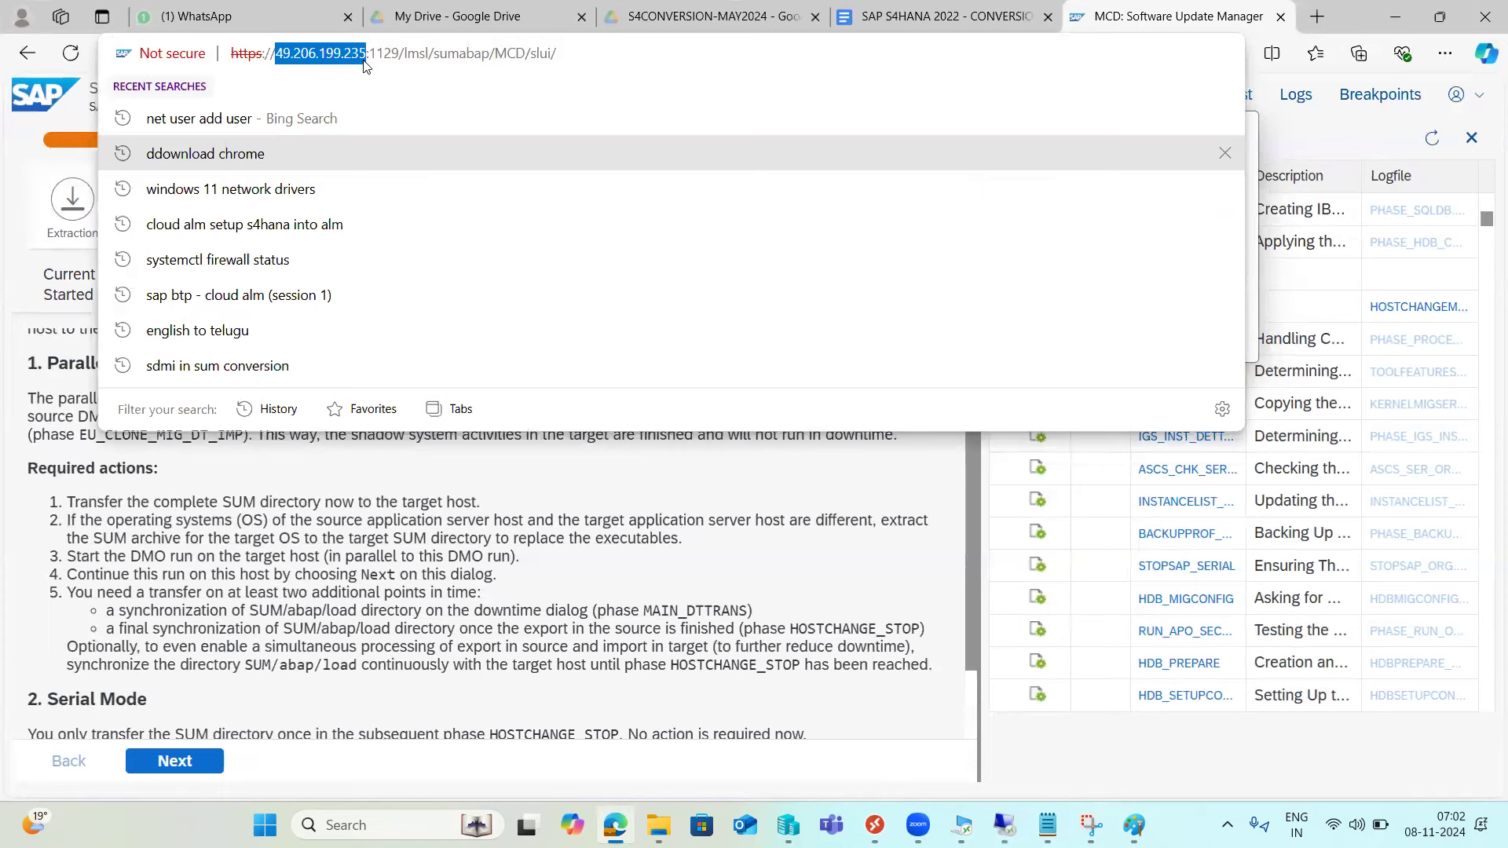
left_click(1394, 17)
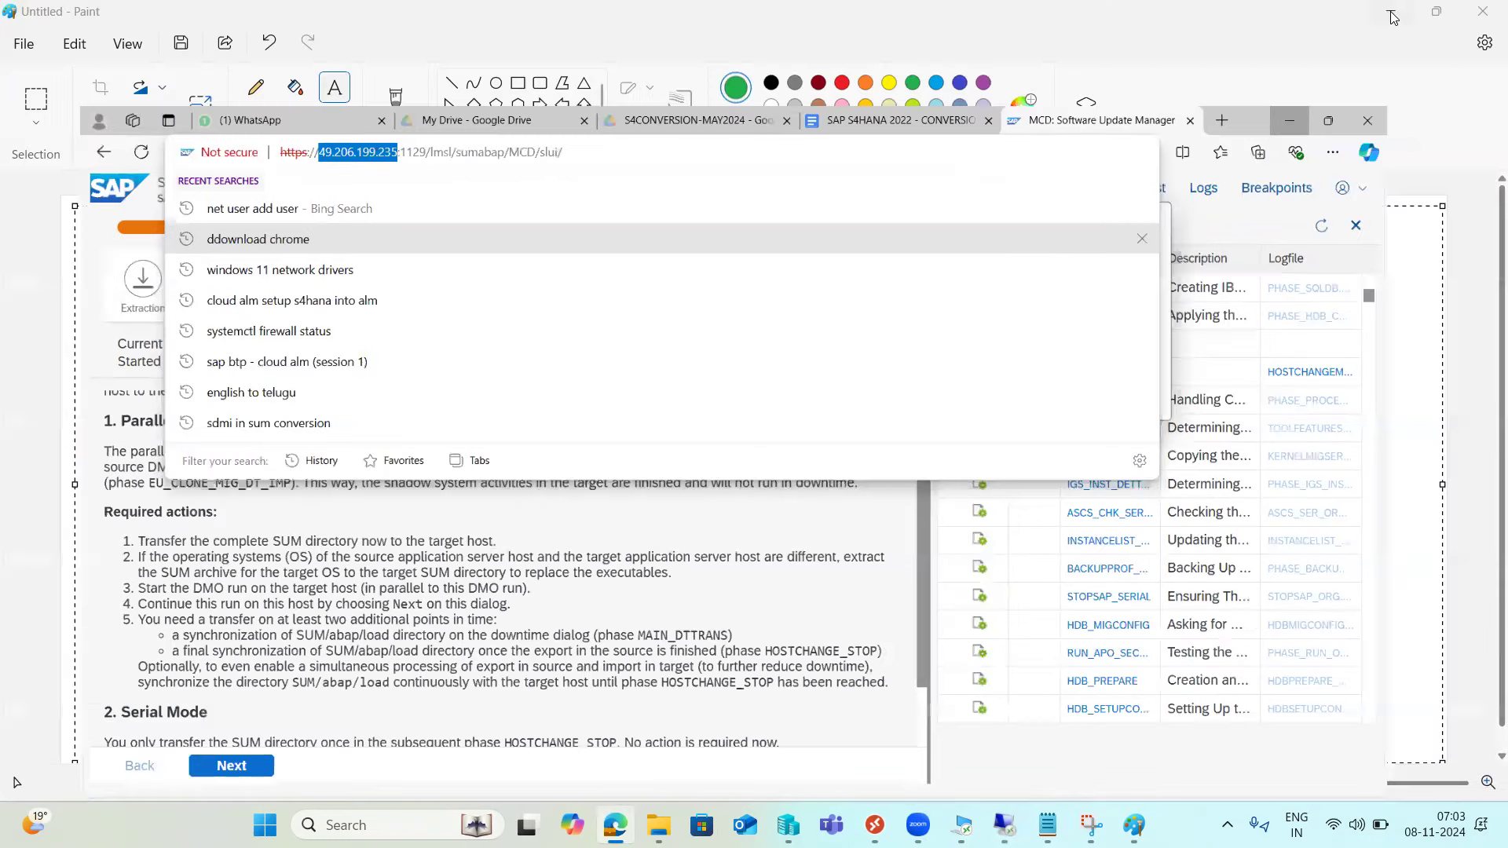
key("ctrl+v")
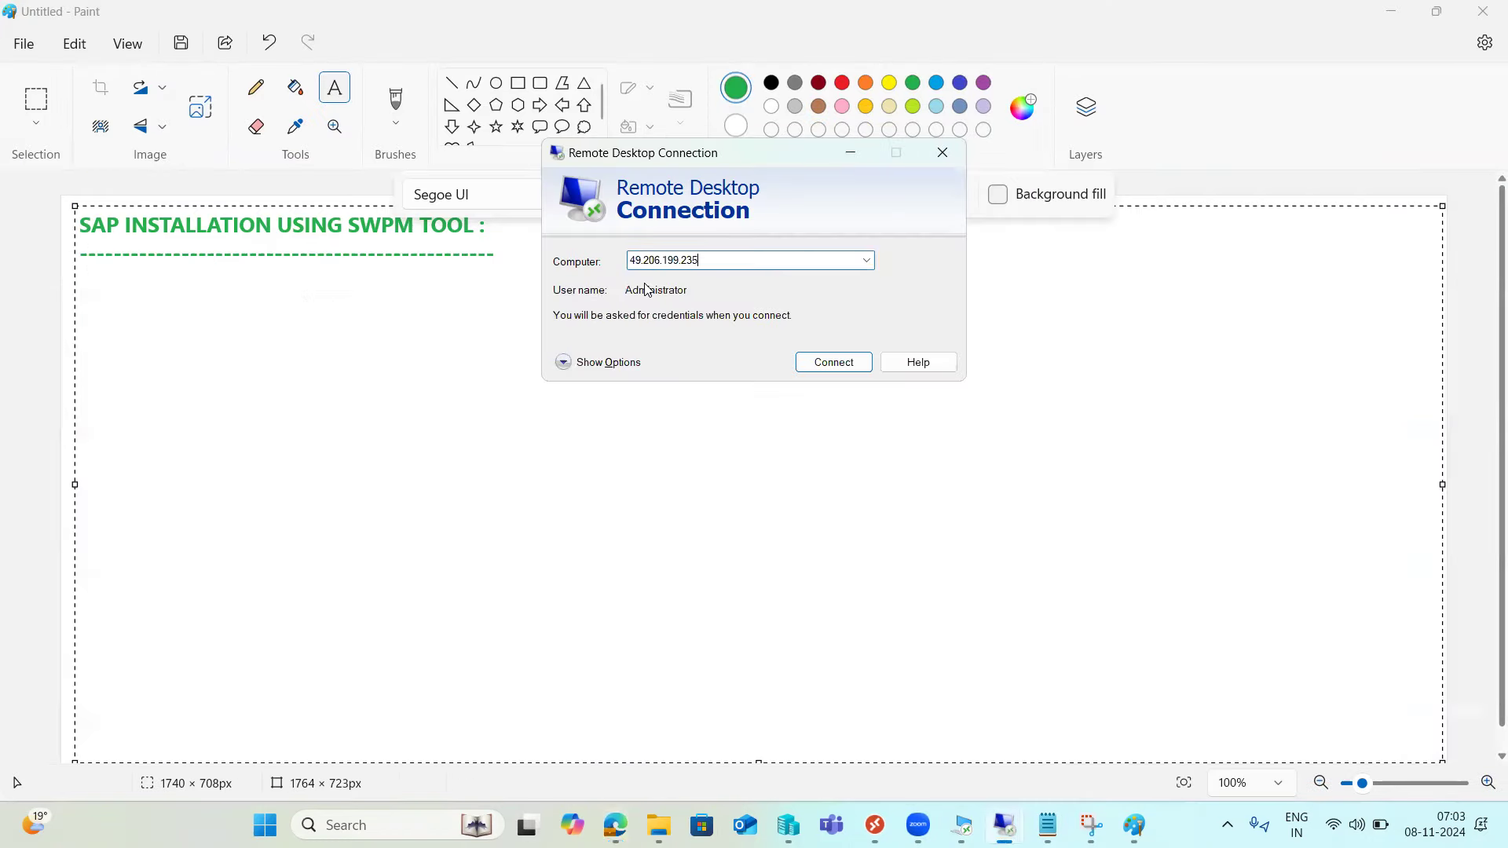
type(":3311")
left_click_drag(712, 260, 736, 259)
left_click(829, 369)
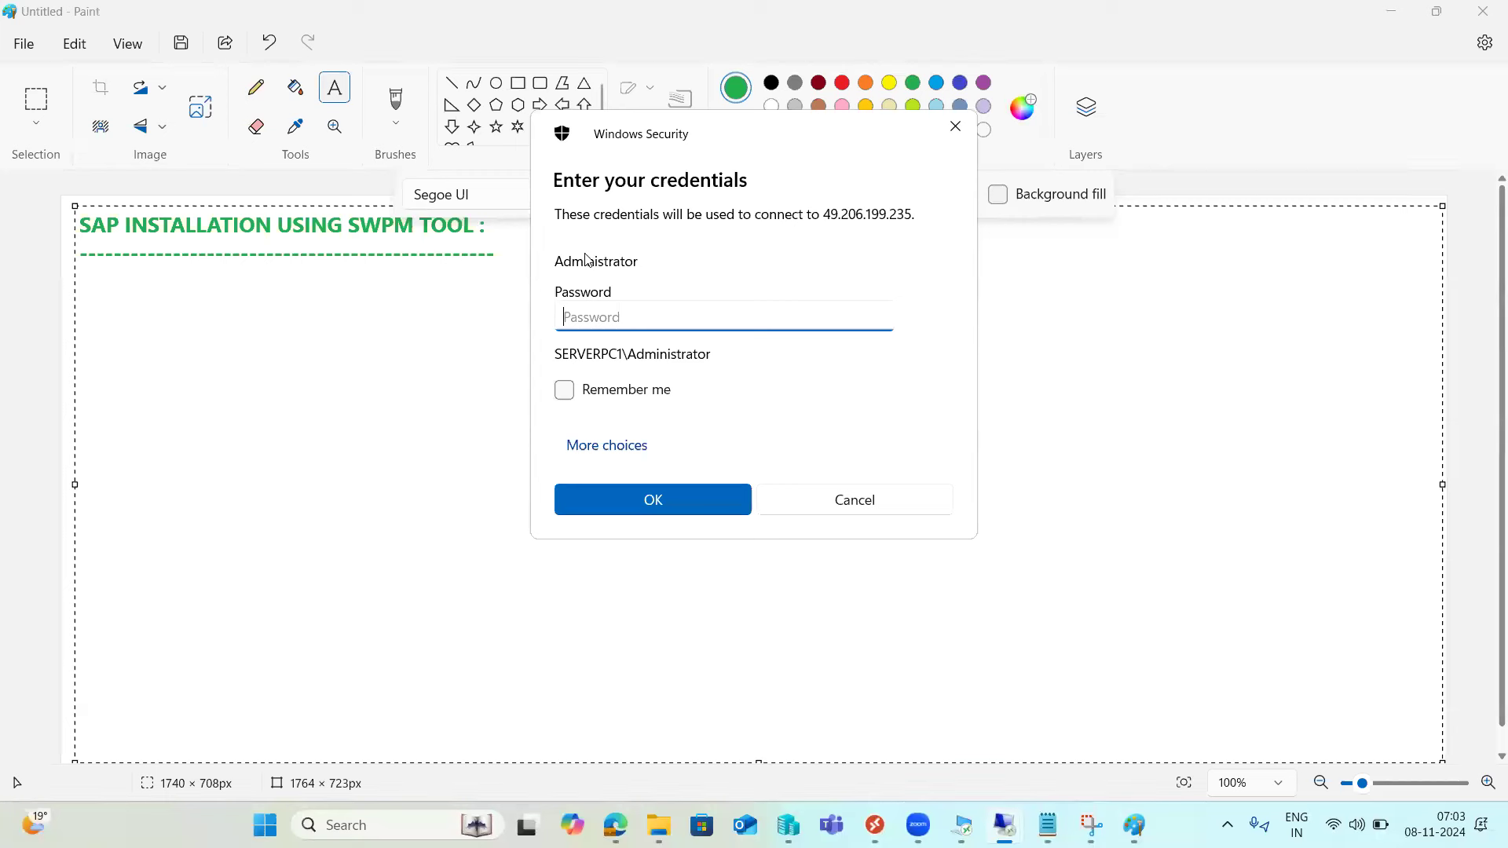
- Choose a different account and enter Administrator as the user name
left_click(629, 443)
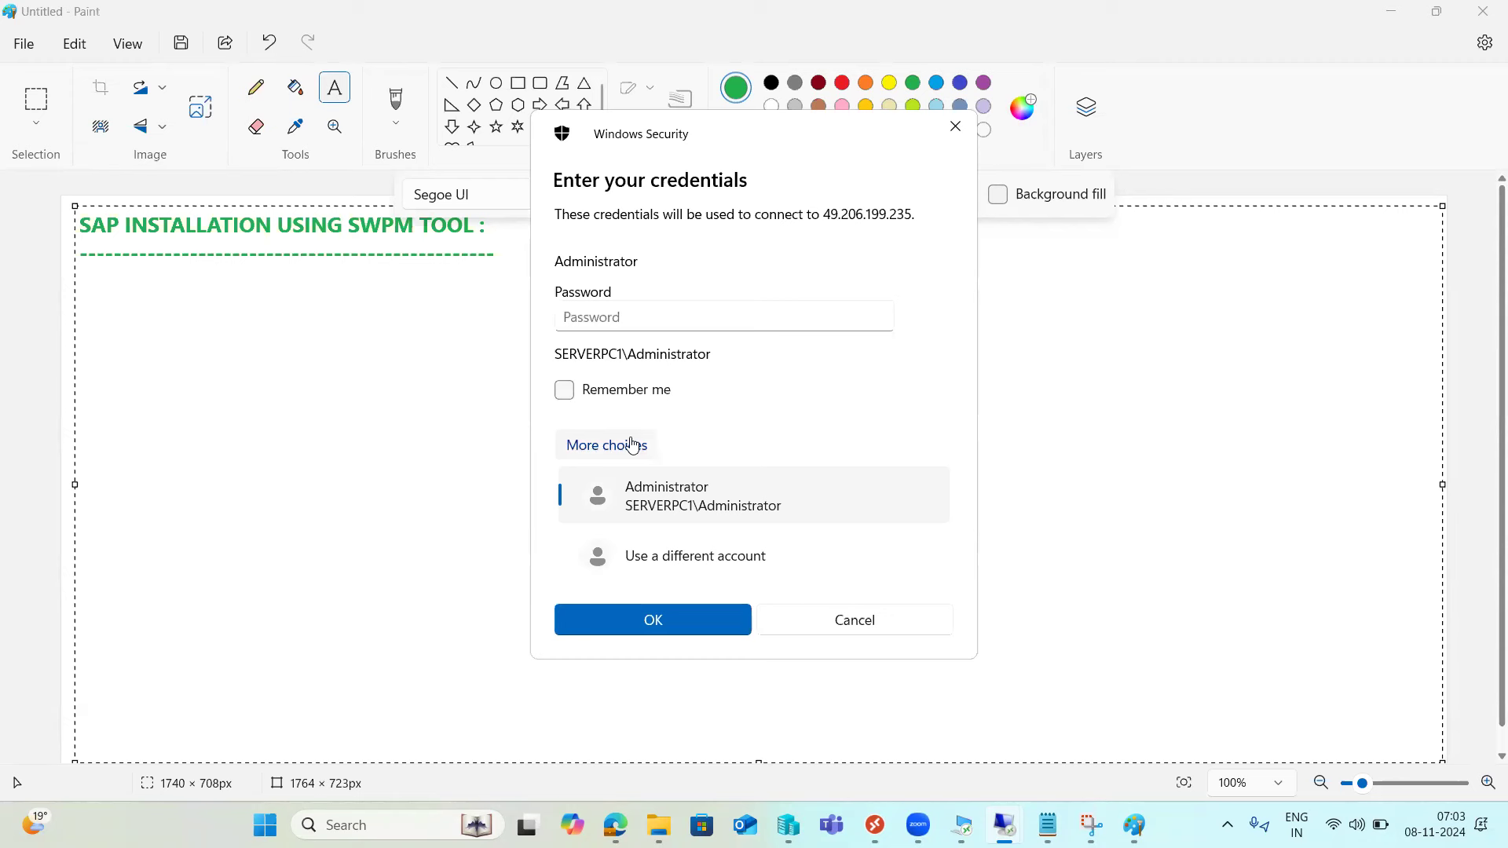
left_click(670, 544)
left_click(558, 289)
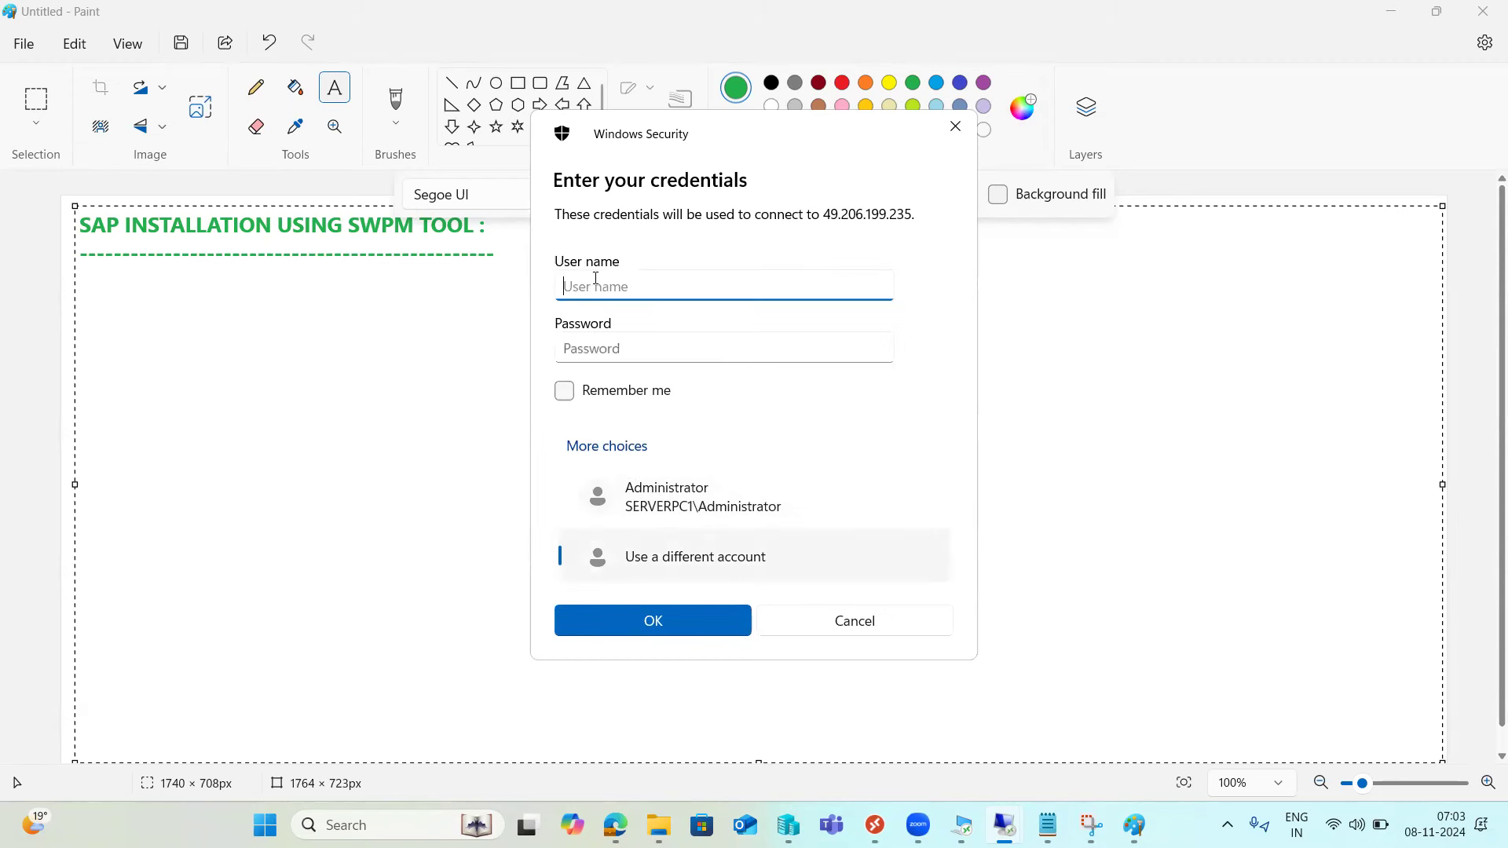
type("Administrator")
key("Tab")
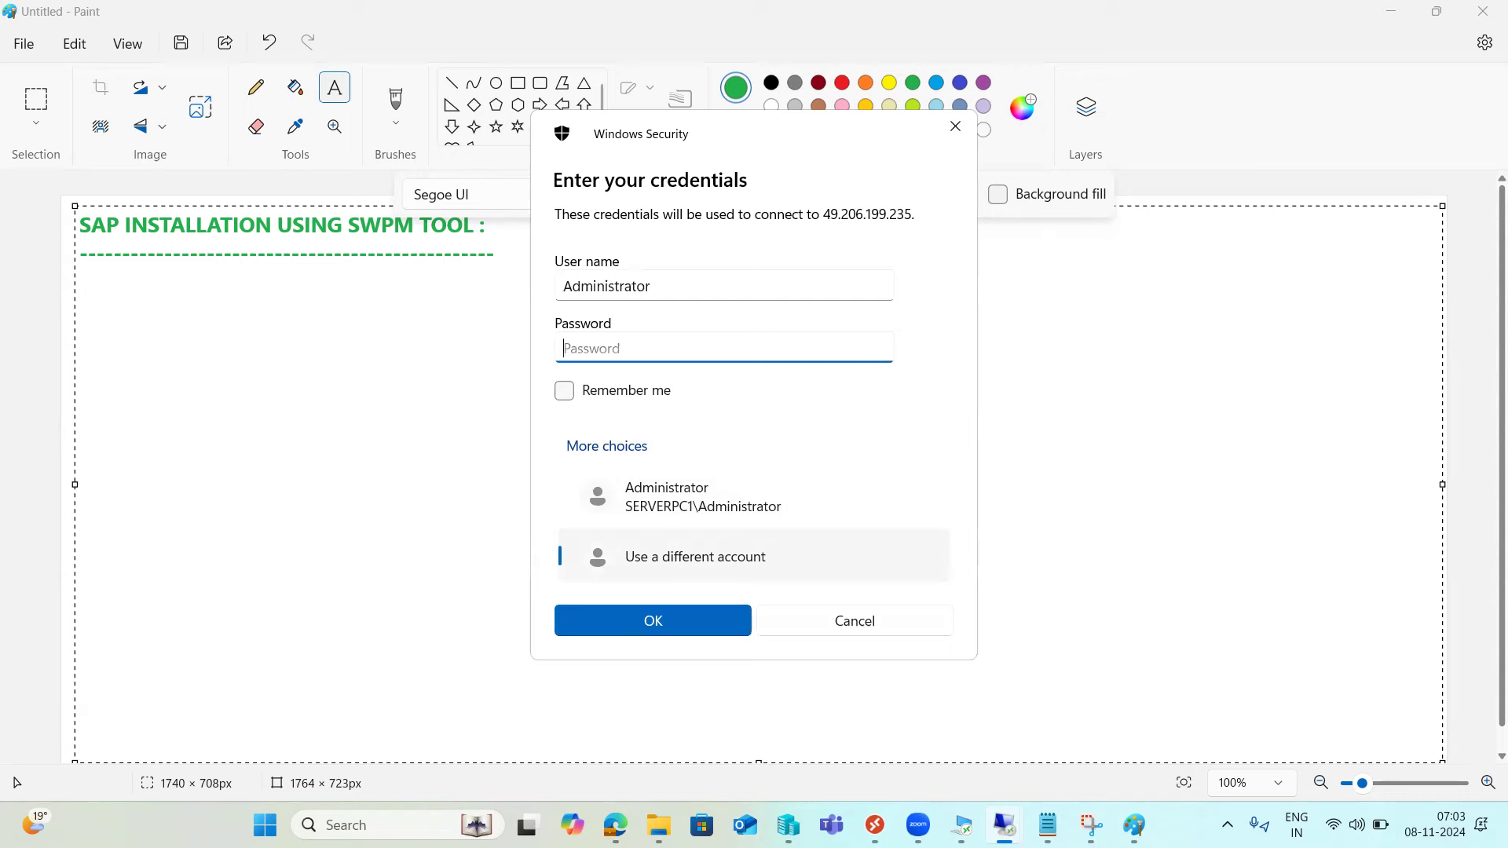
- Switch to the open remote server session and exit the finished SQL4SAP install console
mouse_move(1006, 825)
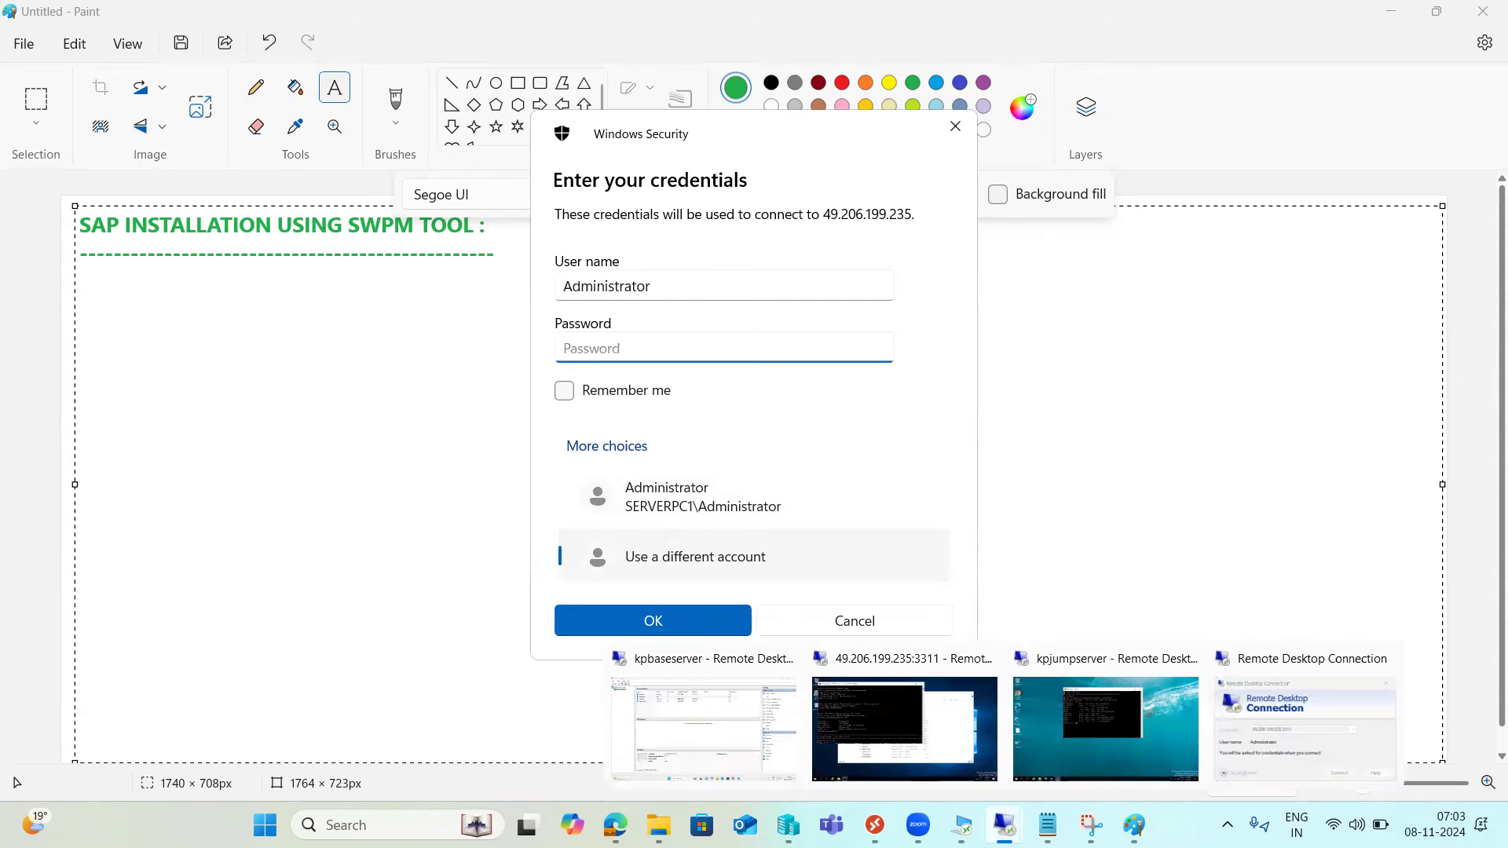
left_click(920, 737)
key("Return")
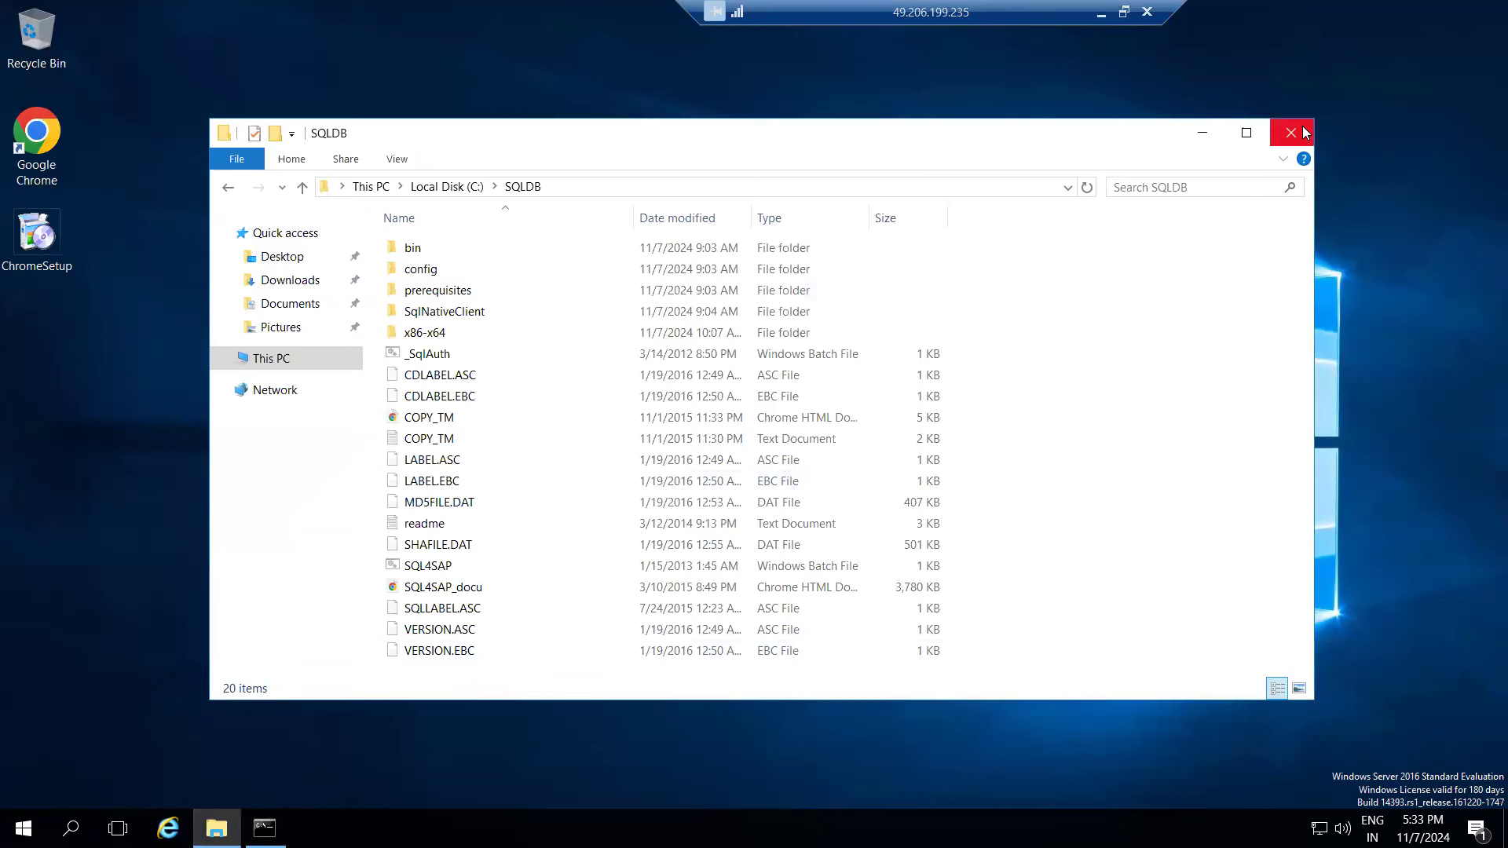
- Close the SQLDB folder window and refresh the remote desktop several times
left_click(1304, 132)
right_click(553, 318)
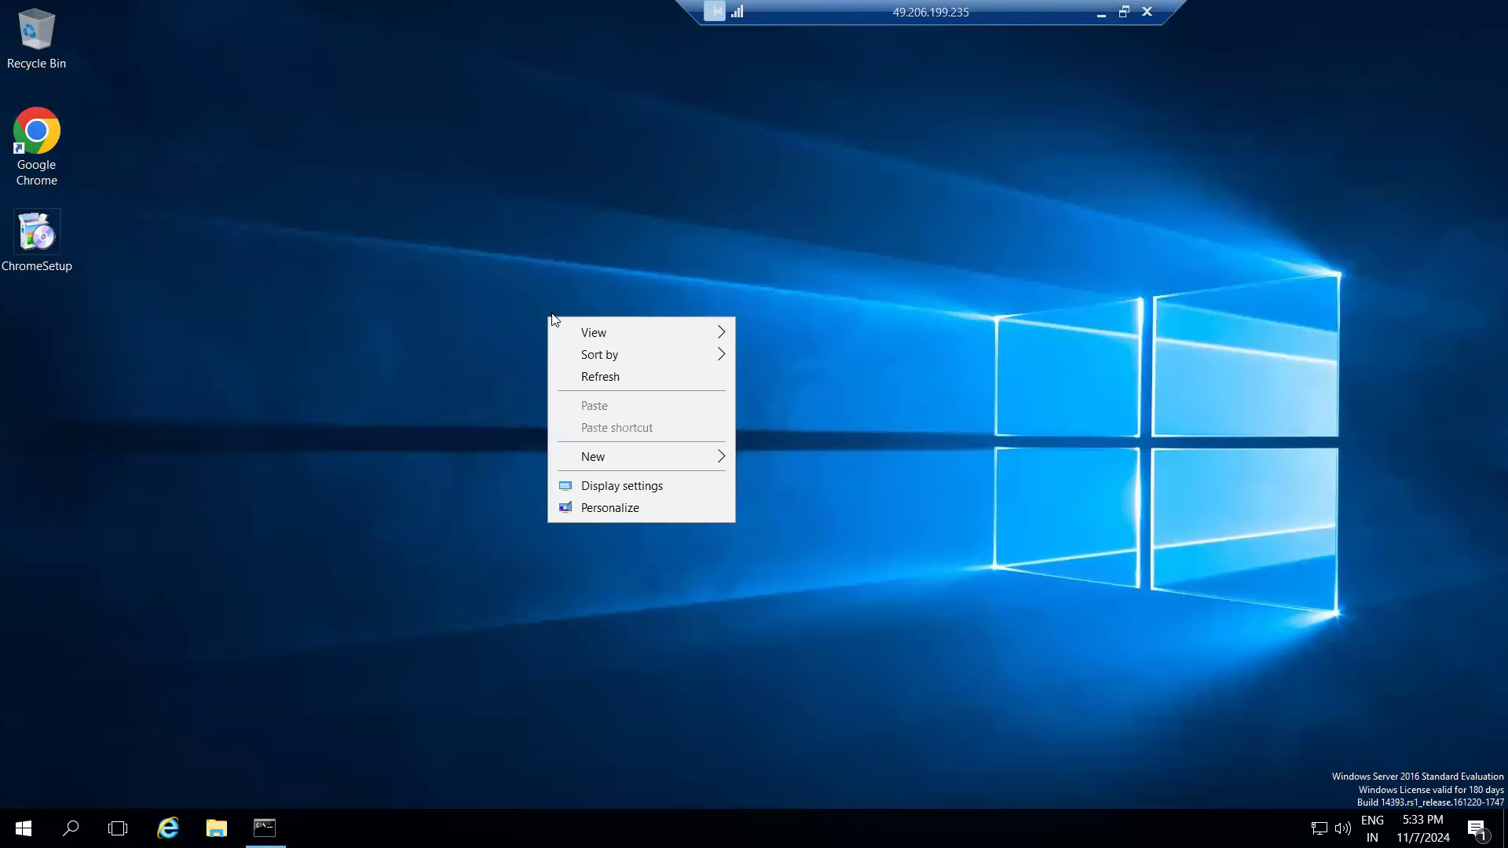
left_click(586, 378)
right_click(351, 270)
left_click(373, 337)
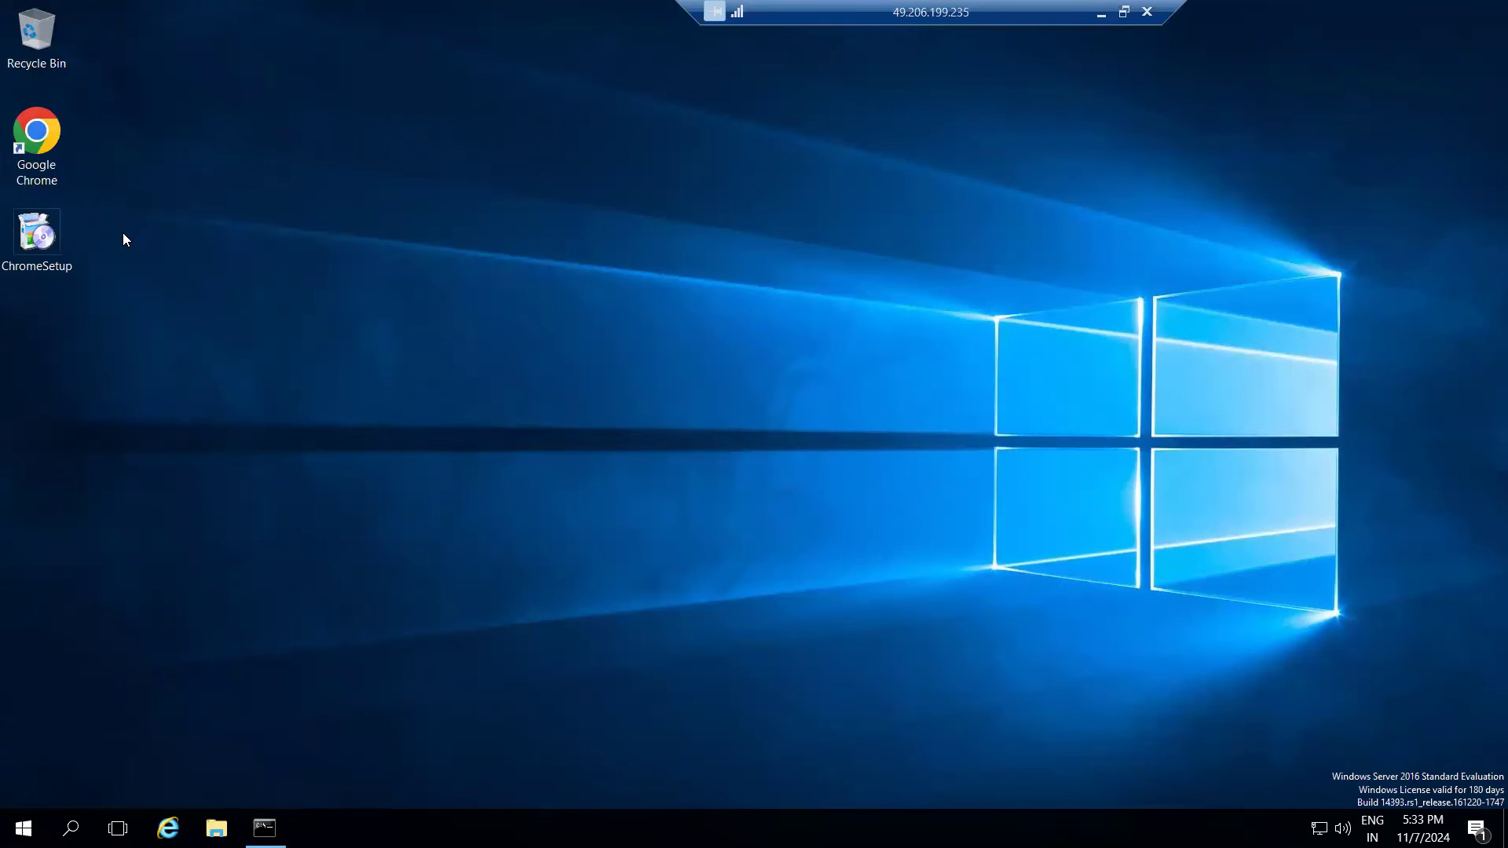
right_click(398, 552)
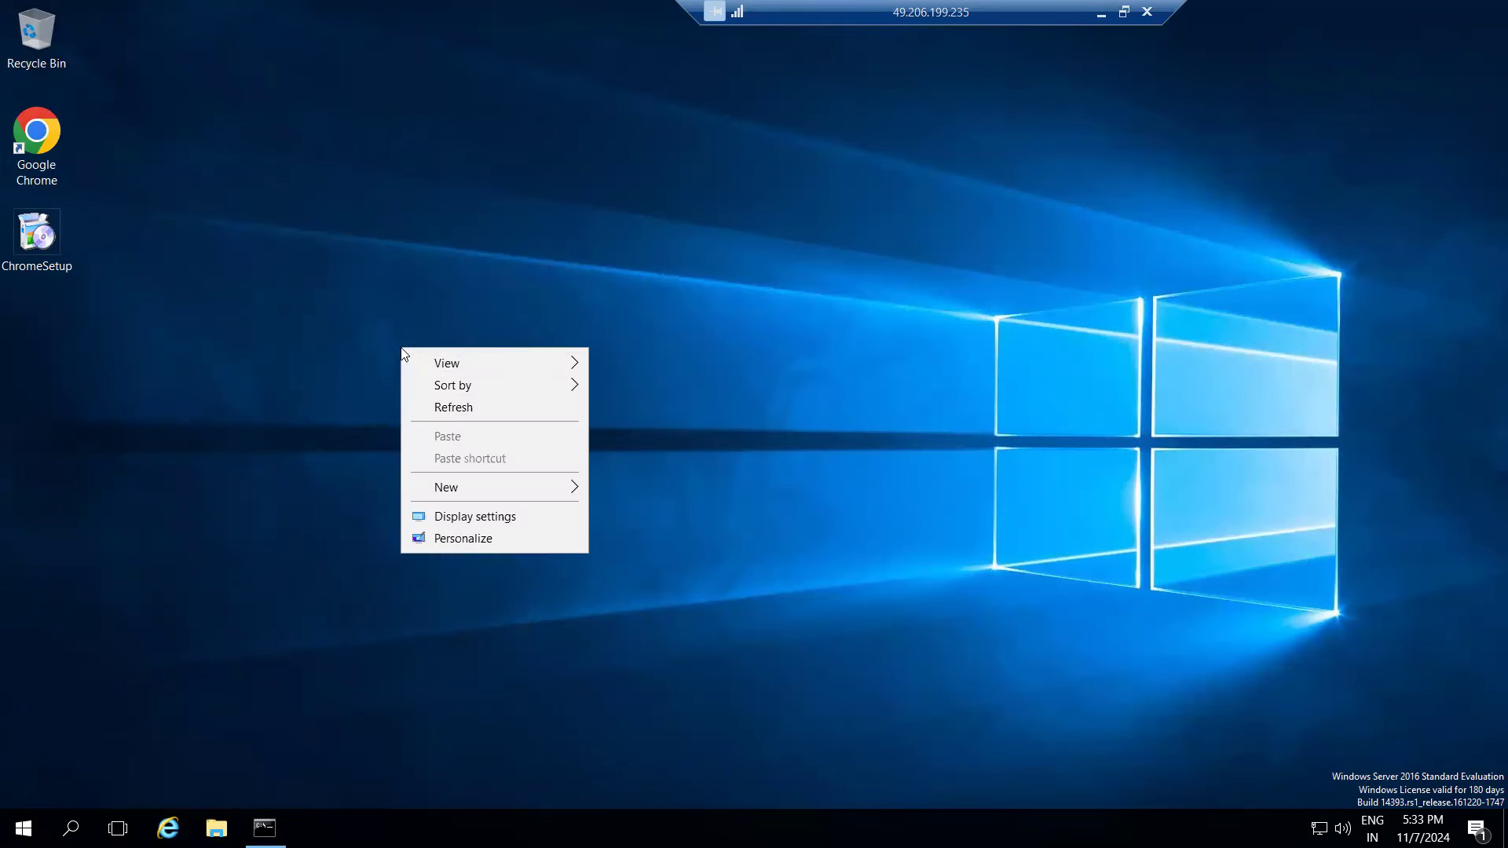
left_click(463, 413)
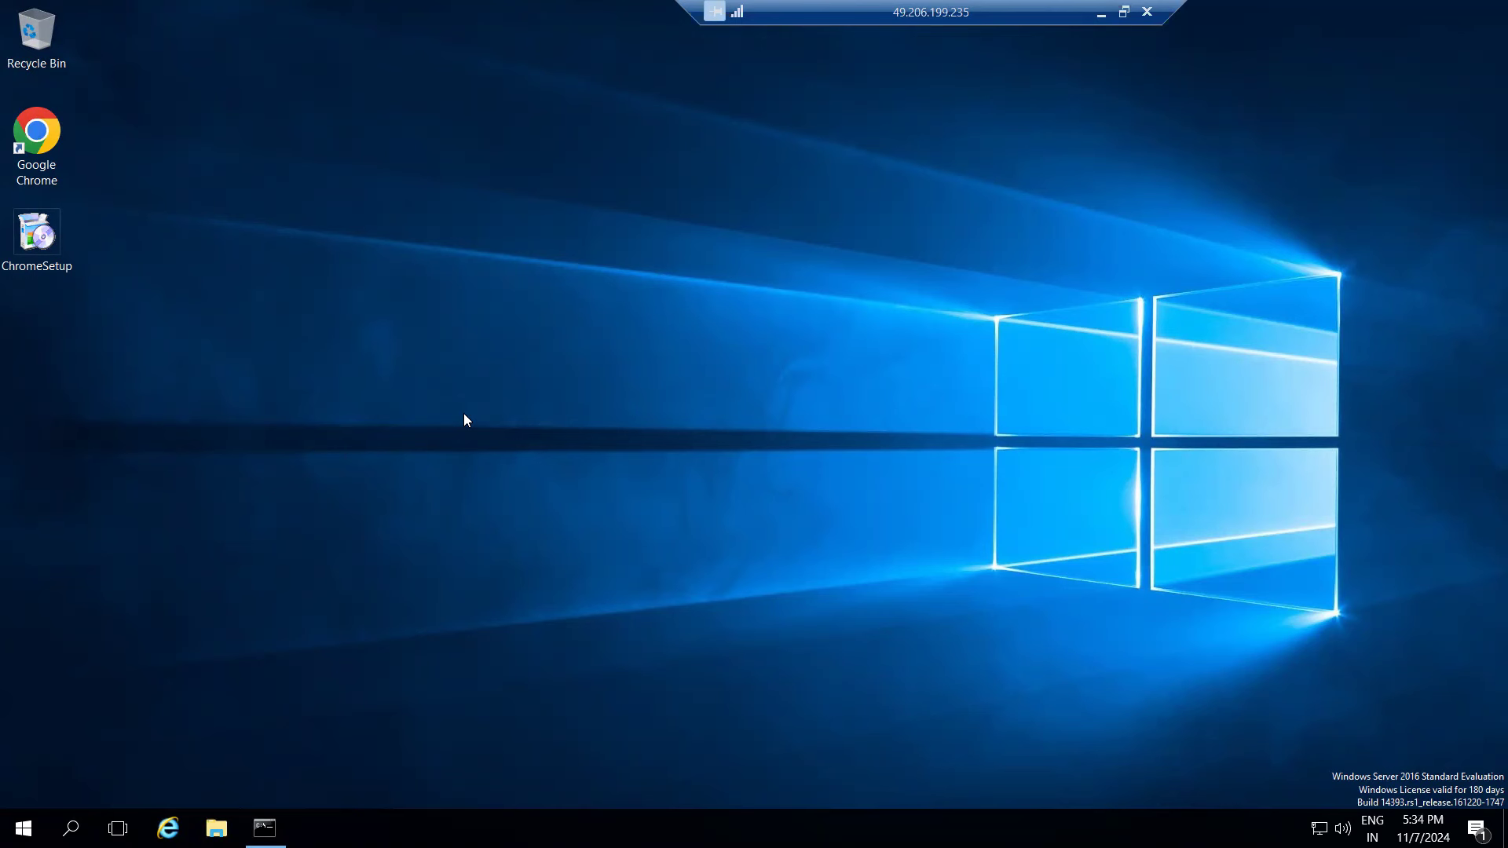
right_click(387, 317)
left_click(407, 379)
- Restore the SQL Server install console, move it toward the centre, and open File Explorer
left_click(265, 828)
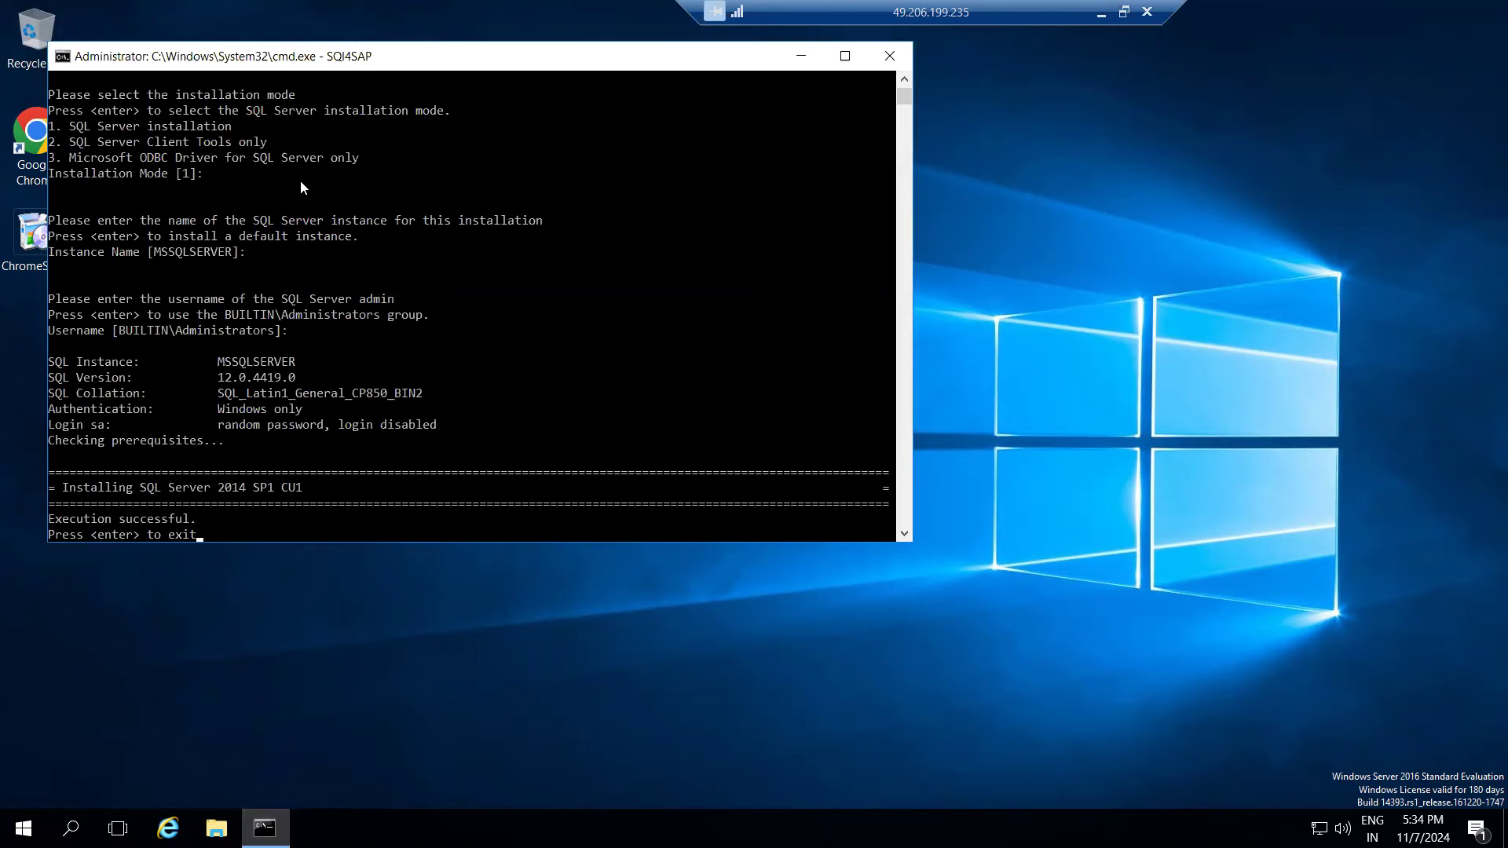
left_click_drag(466, 55, 580, 106)
scroll(378, 383, "up", 4)
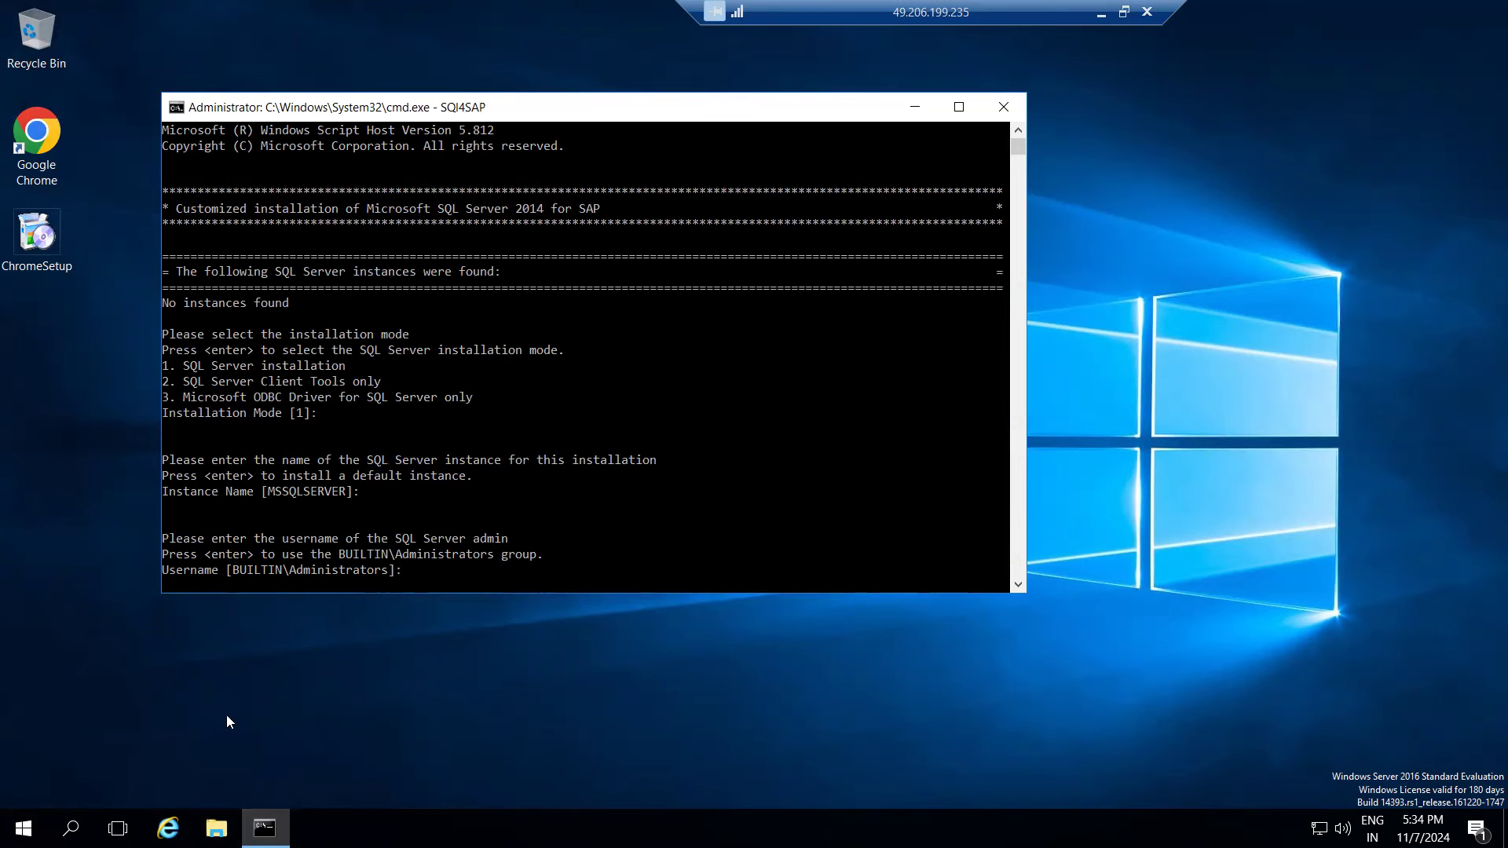
left_click(216, 828)
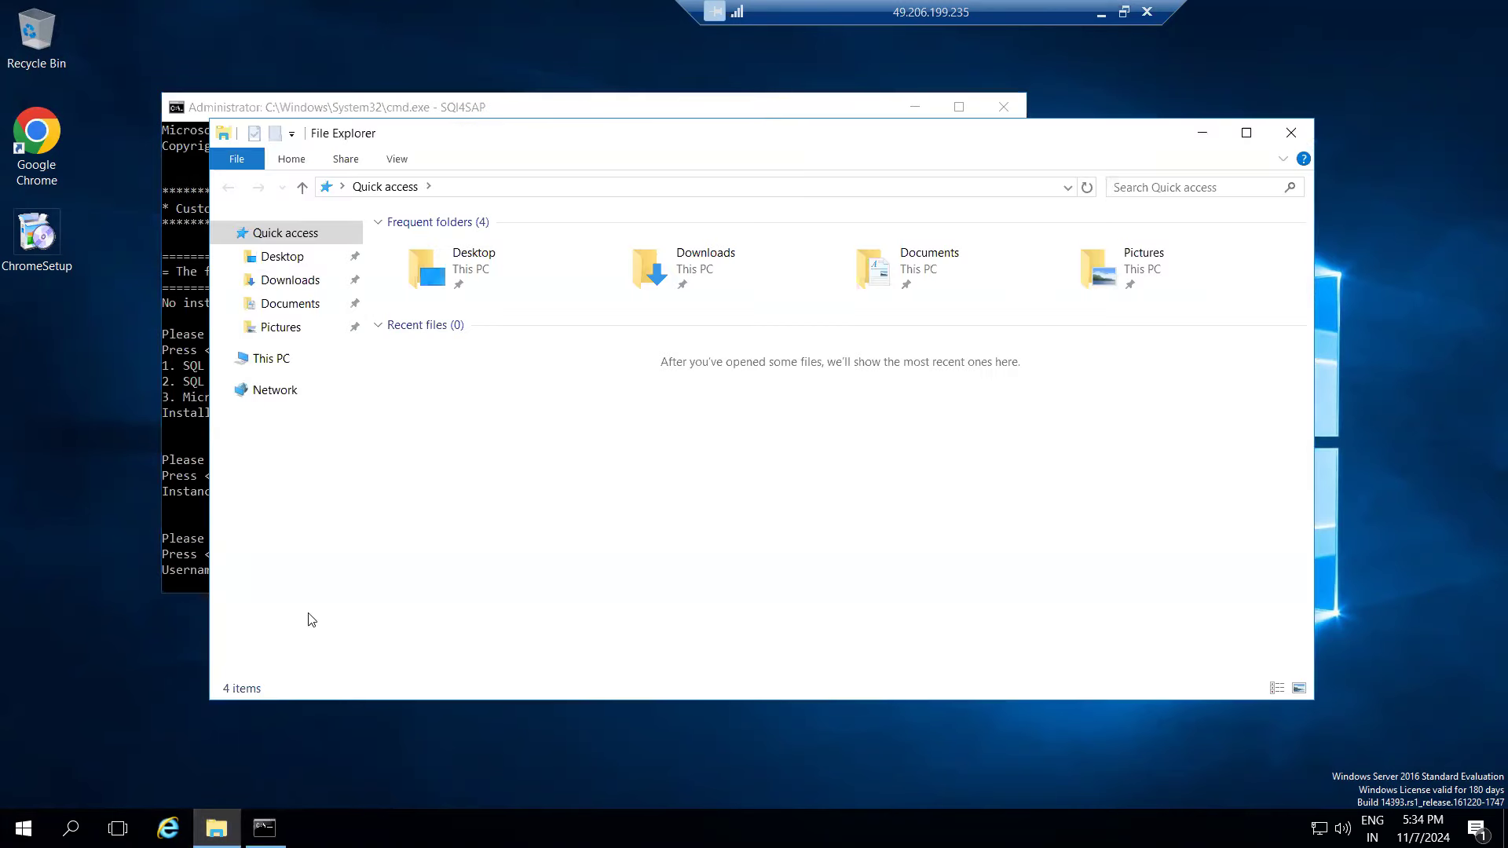
- Open the C:\SQLDB folder via This PC and Local Disk (C:)
left_click(267, 359)
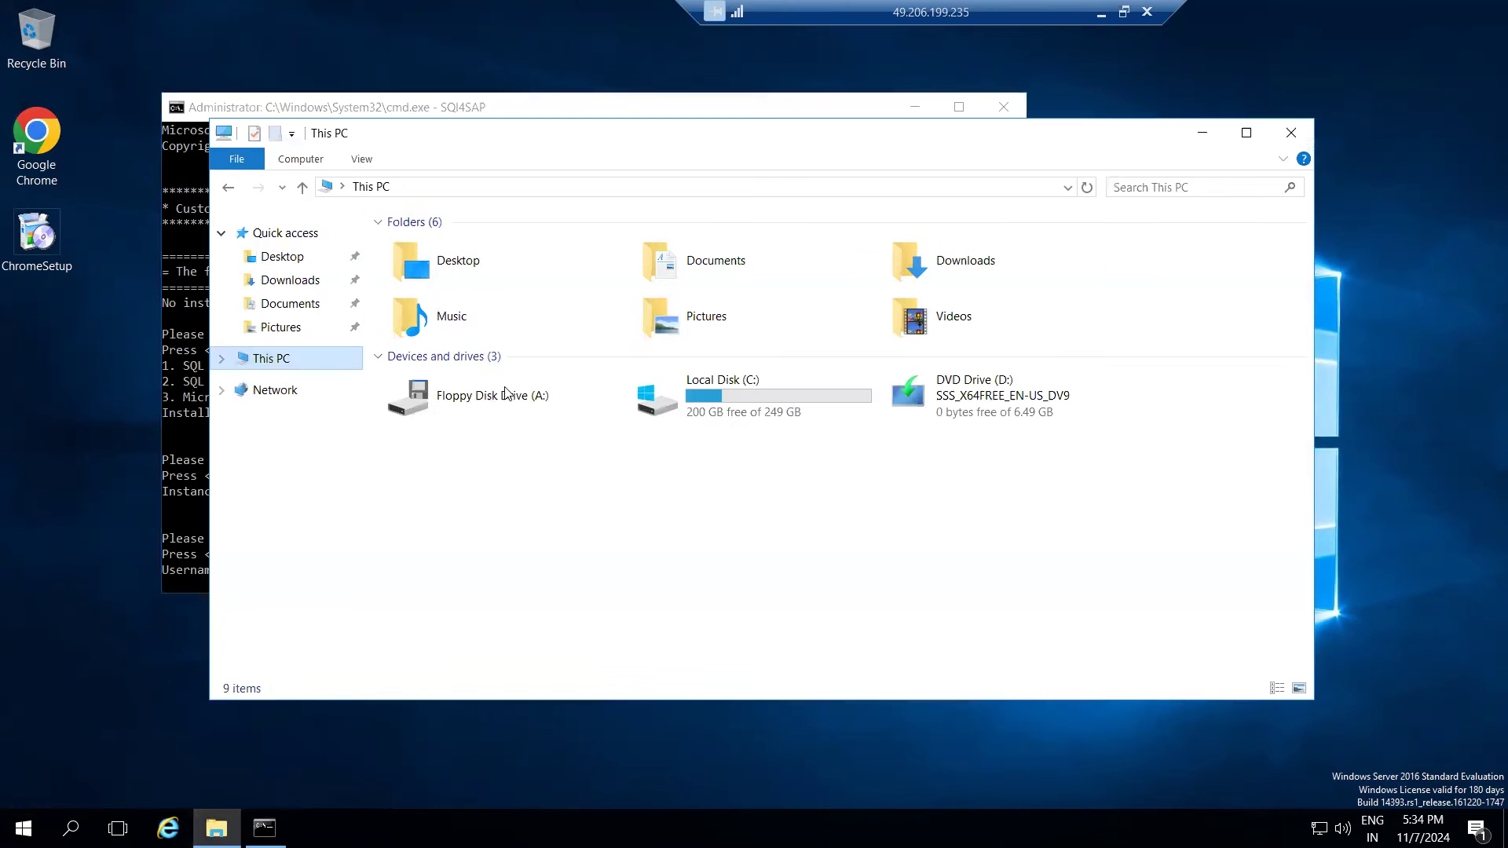
double_click(707, 393)
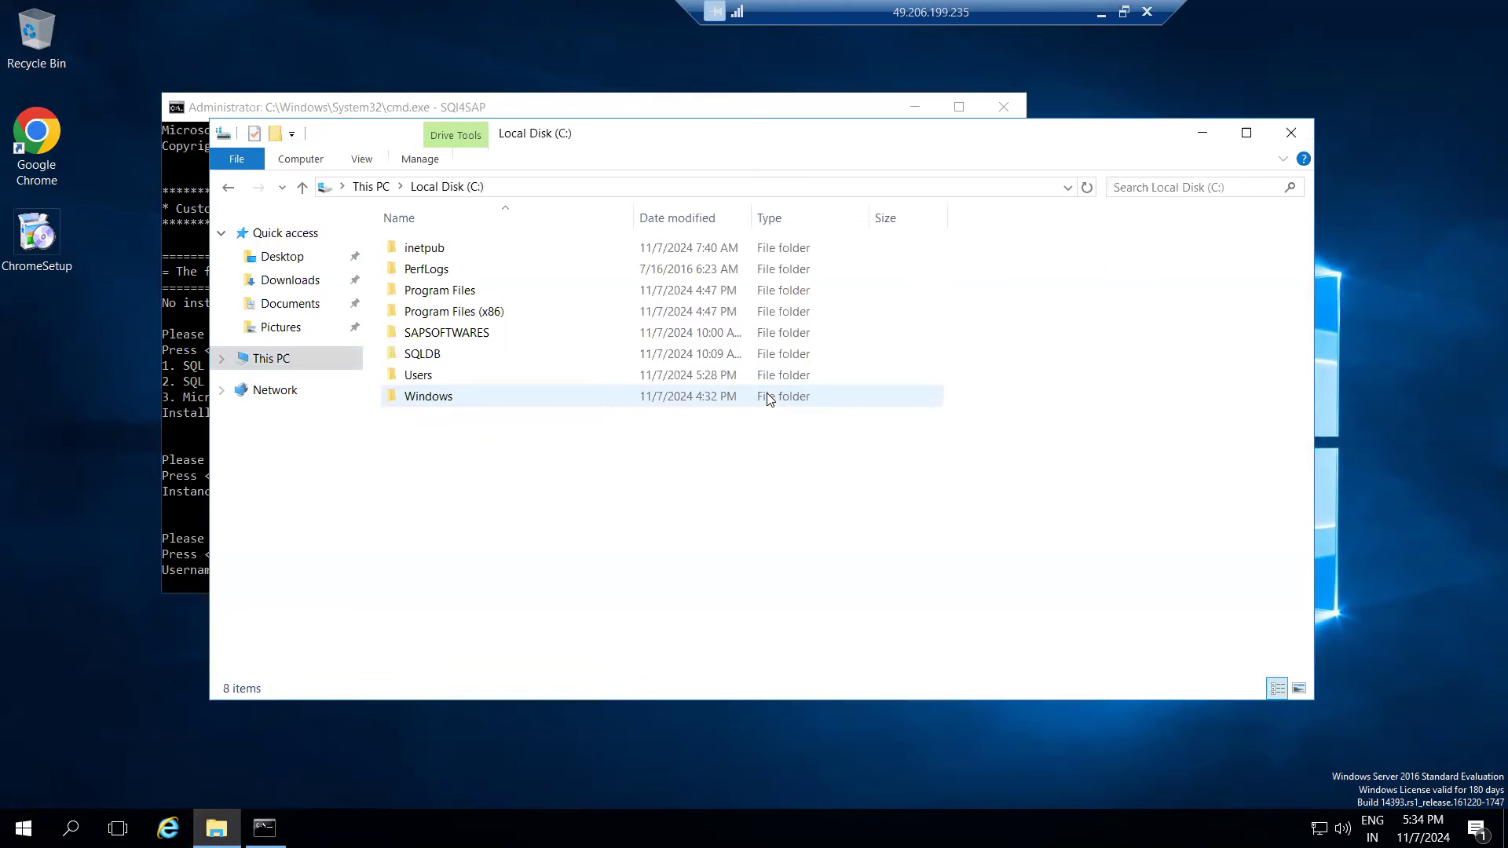
double_click(424, 355)
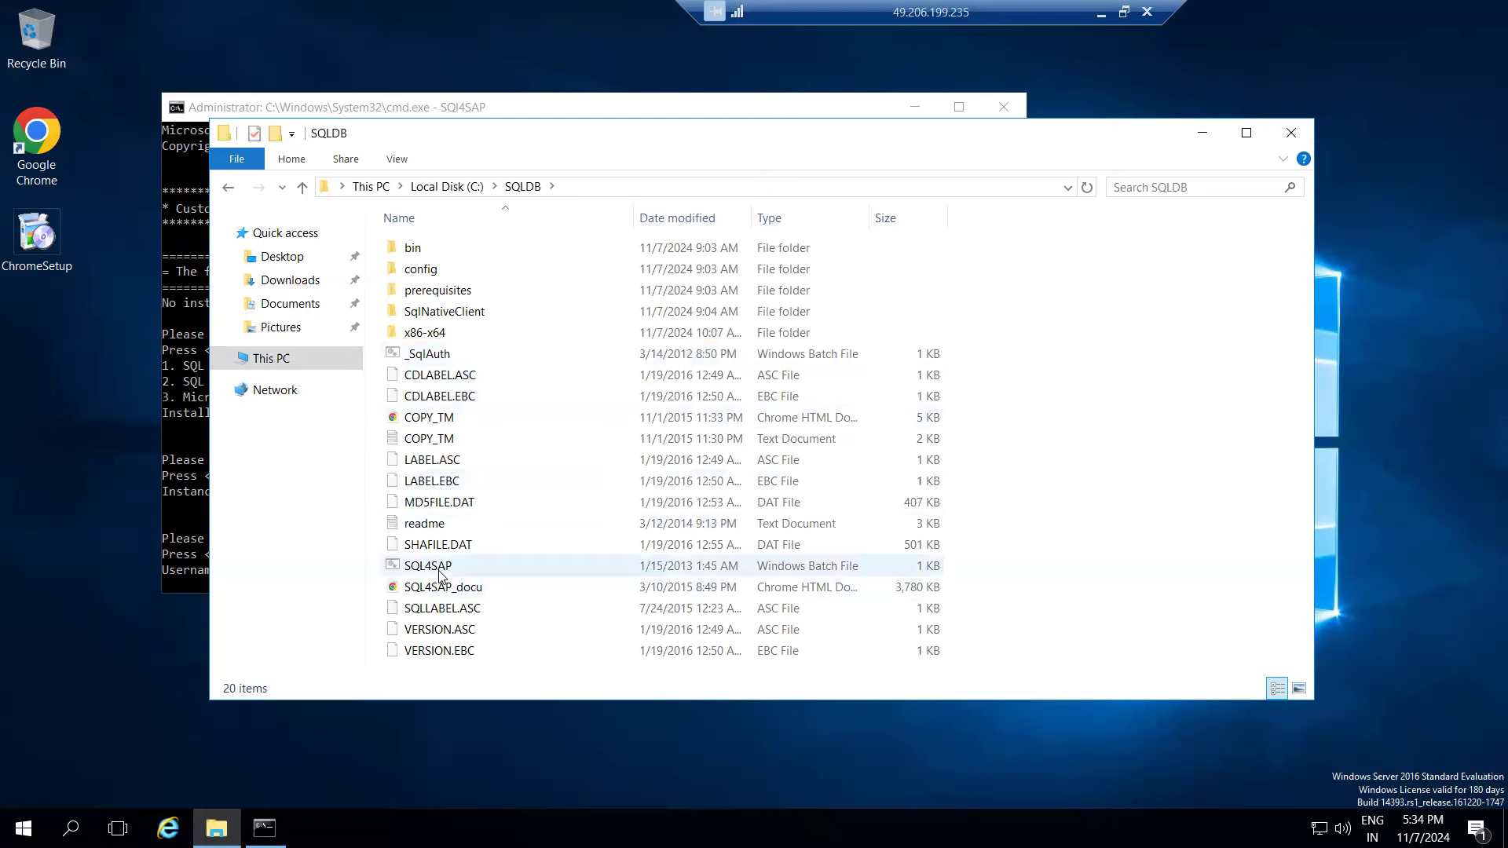
- Confirm the SQL Server 2014 SP1 CU1 install succeeded in the console, then exit and close it
left_click(186, 465)
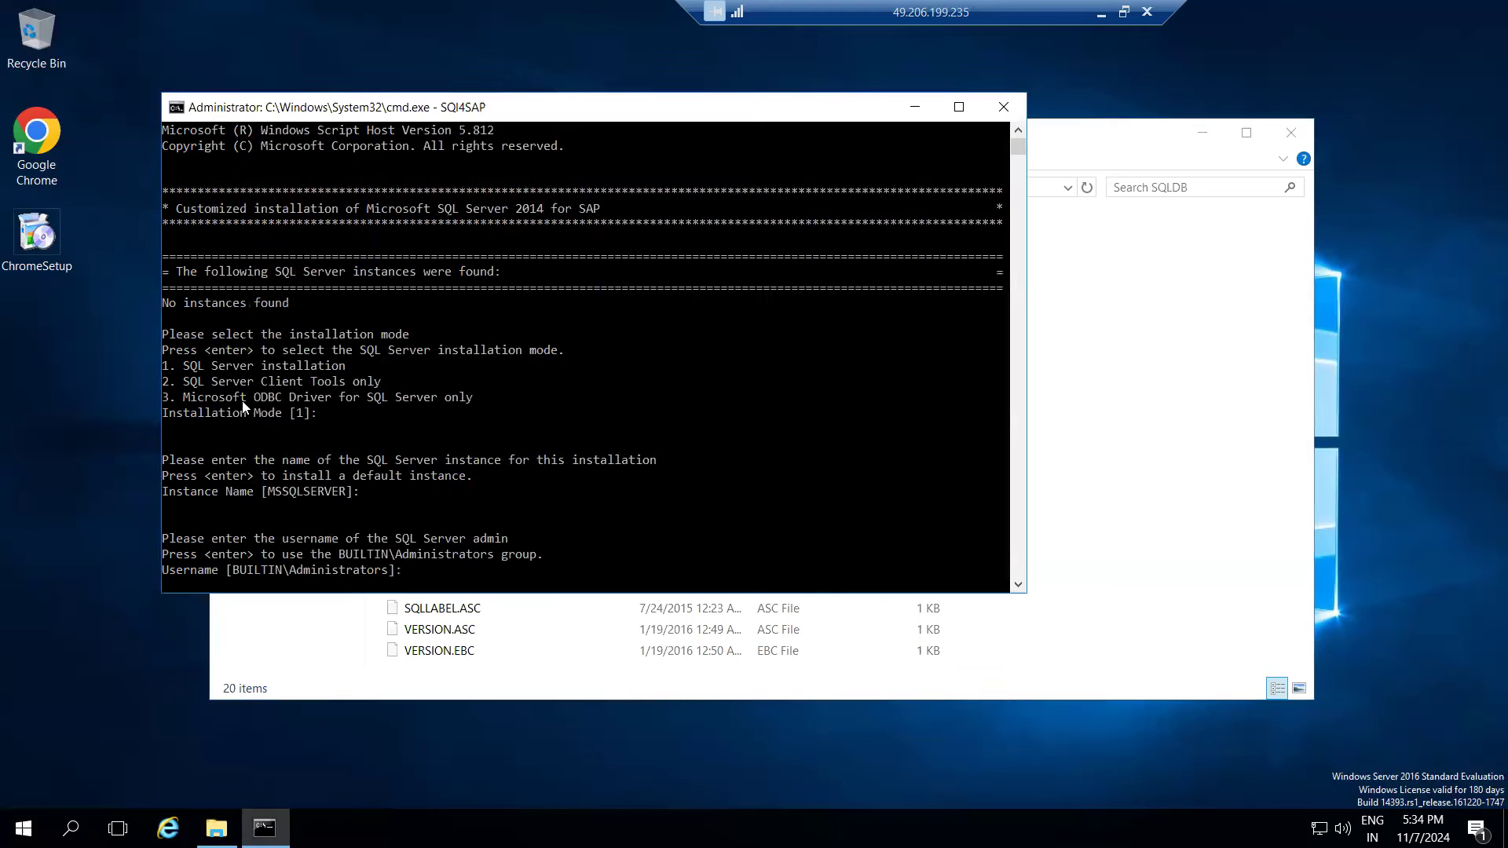
left_click_drag(242, 371, 274, 367)
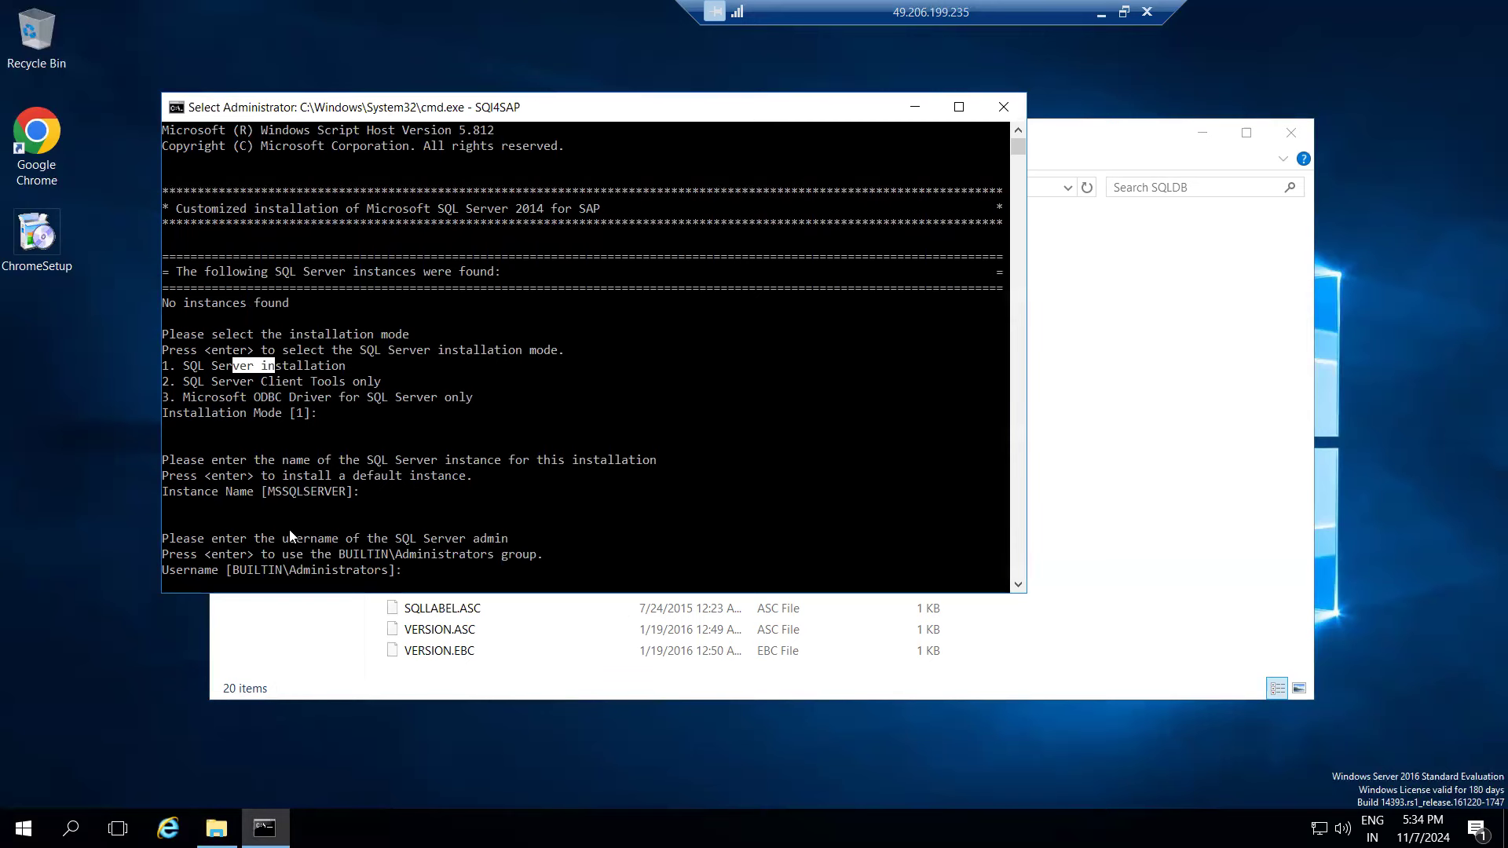
scroll(296, 544, "down", 1)
scroll(296, 543, "down", 6)
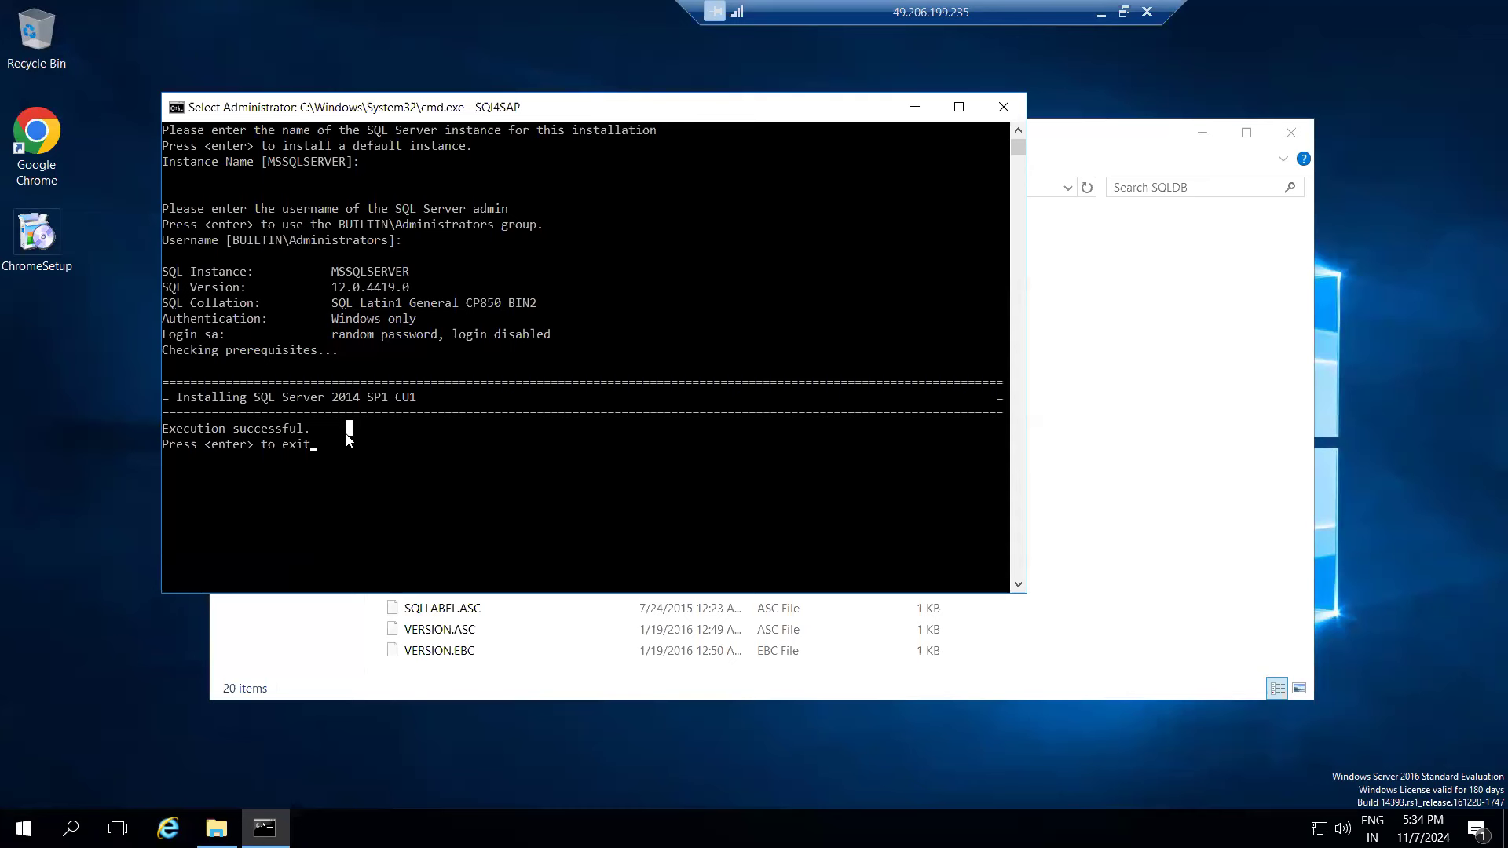
key("Return")
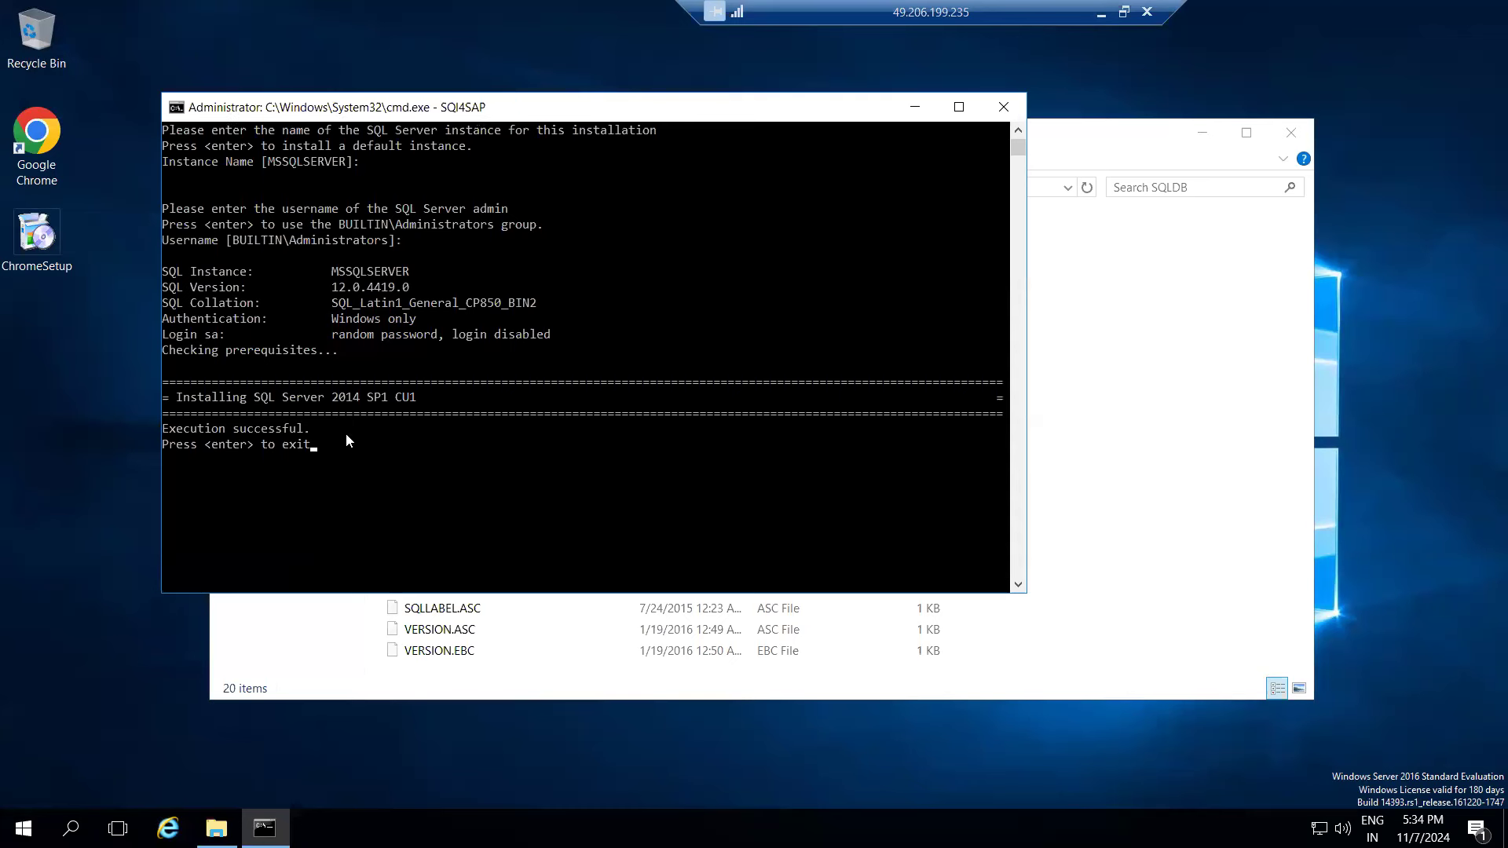
key("Return")
left_click(1003, 106)
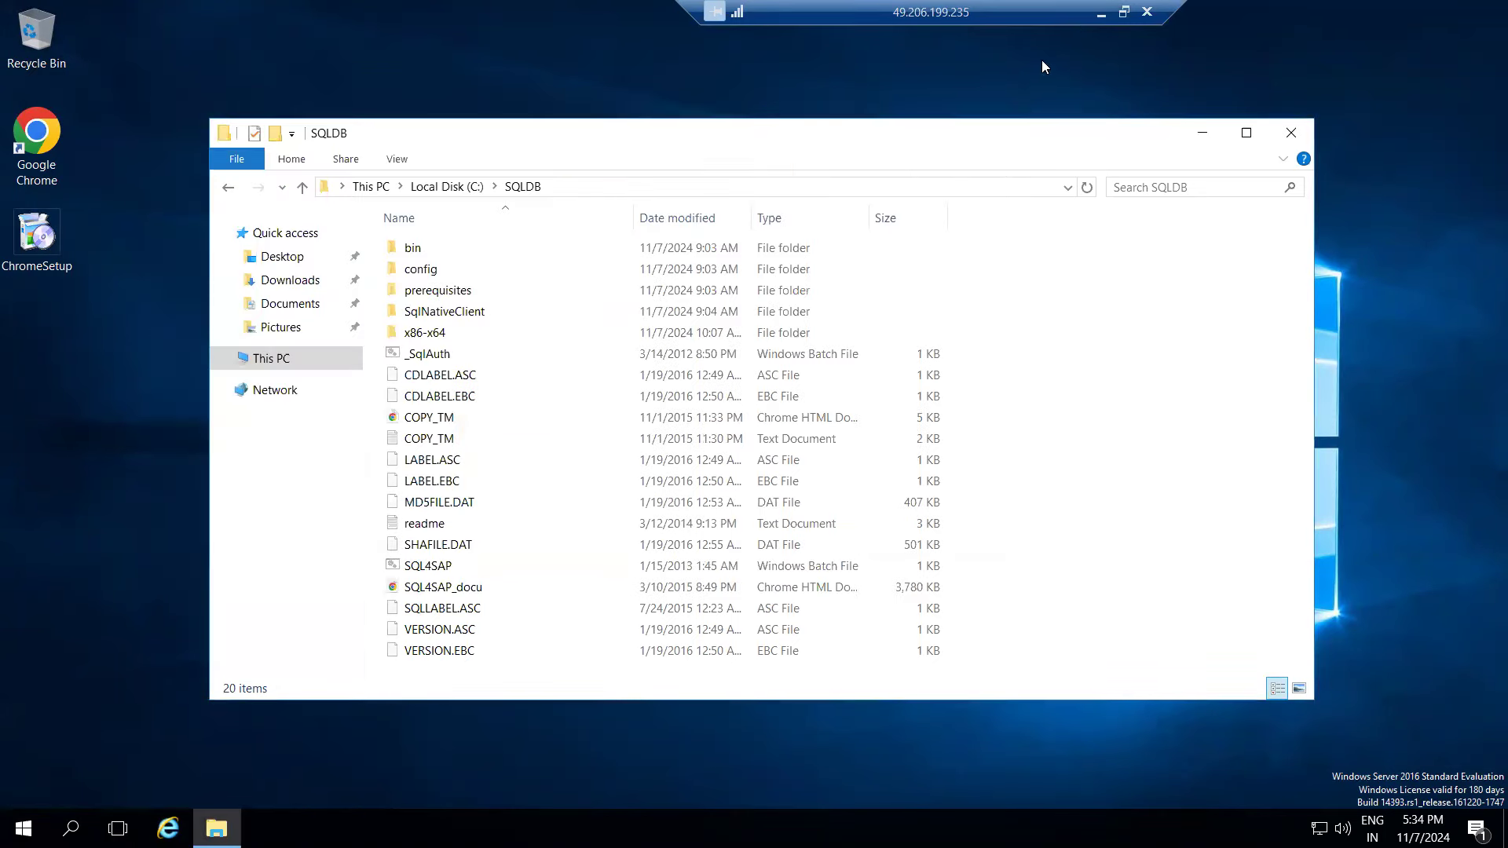
- Return to Paint on the local desktop and redo the green diagram heading
left_click(1094, 15)
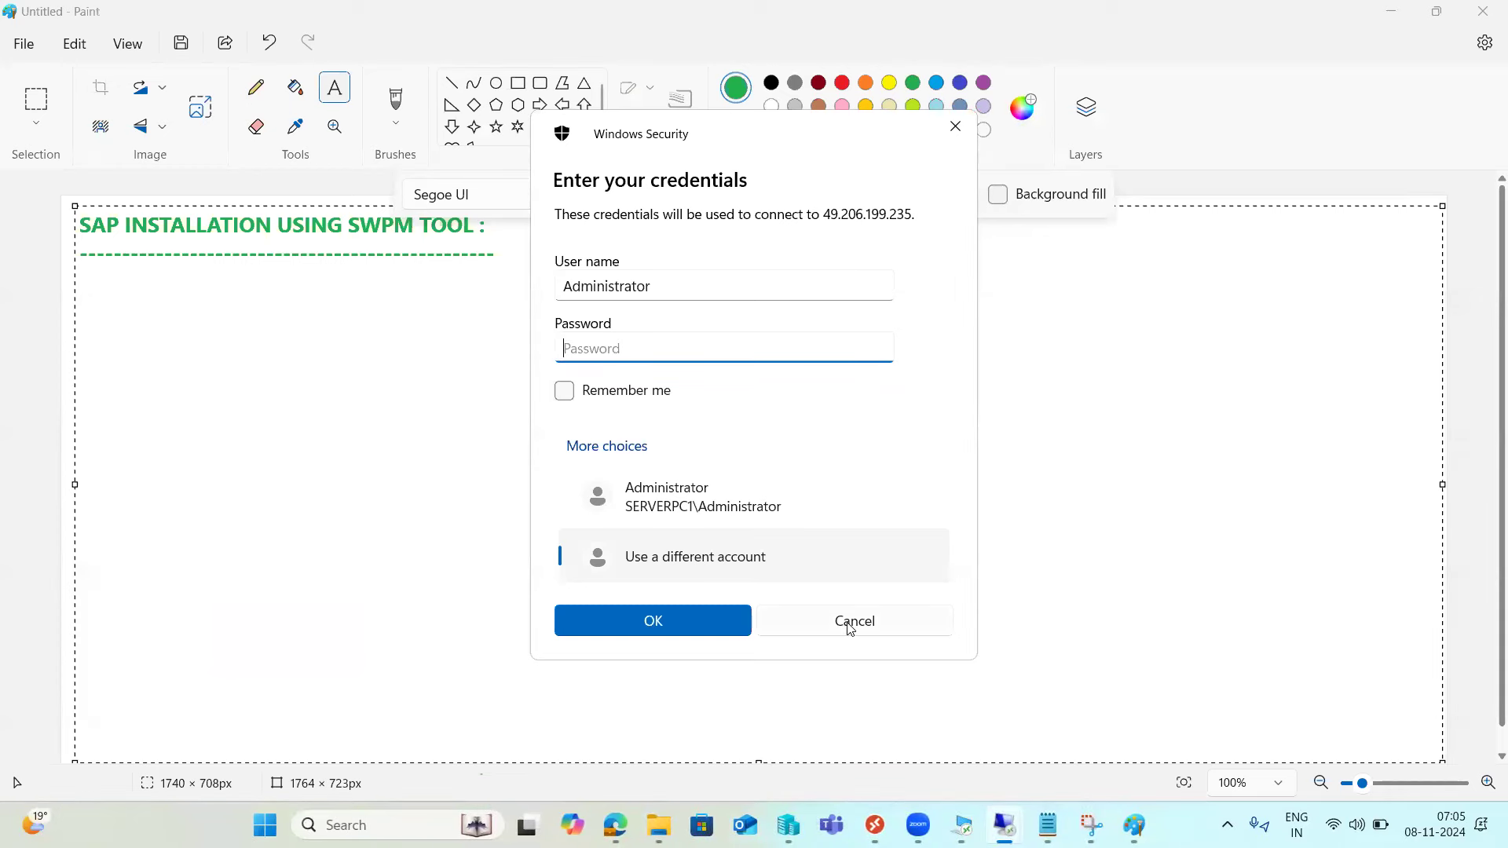
left_click(847, 623)
left_click(21, 361)
key("ctrl+y")
- Draw three rectangles: a small top box, a large middle box, and a bottom box
left_click(516, 83)
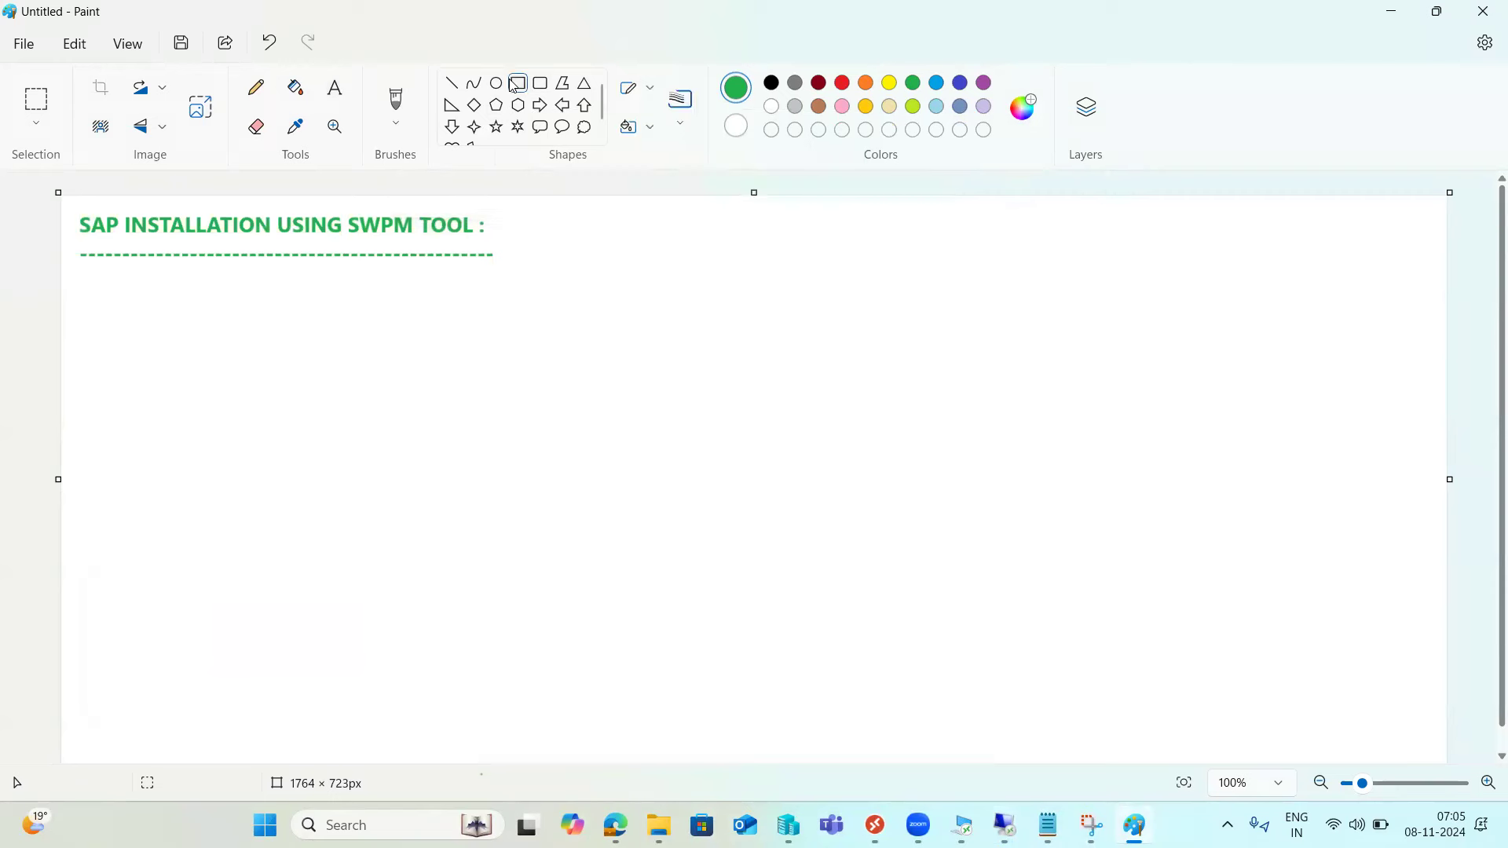
left_click_drag(1062, 204, 1176, 255)
left_click_drag(940, 322, 1329, 533)
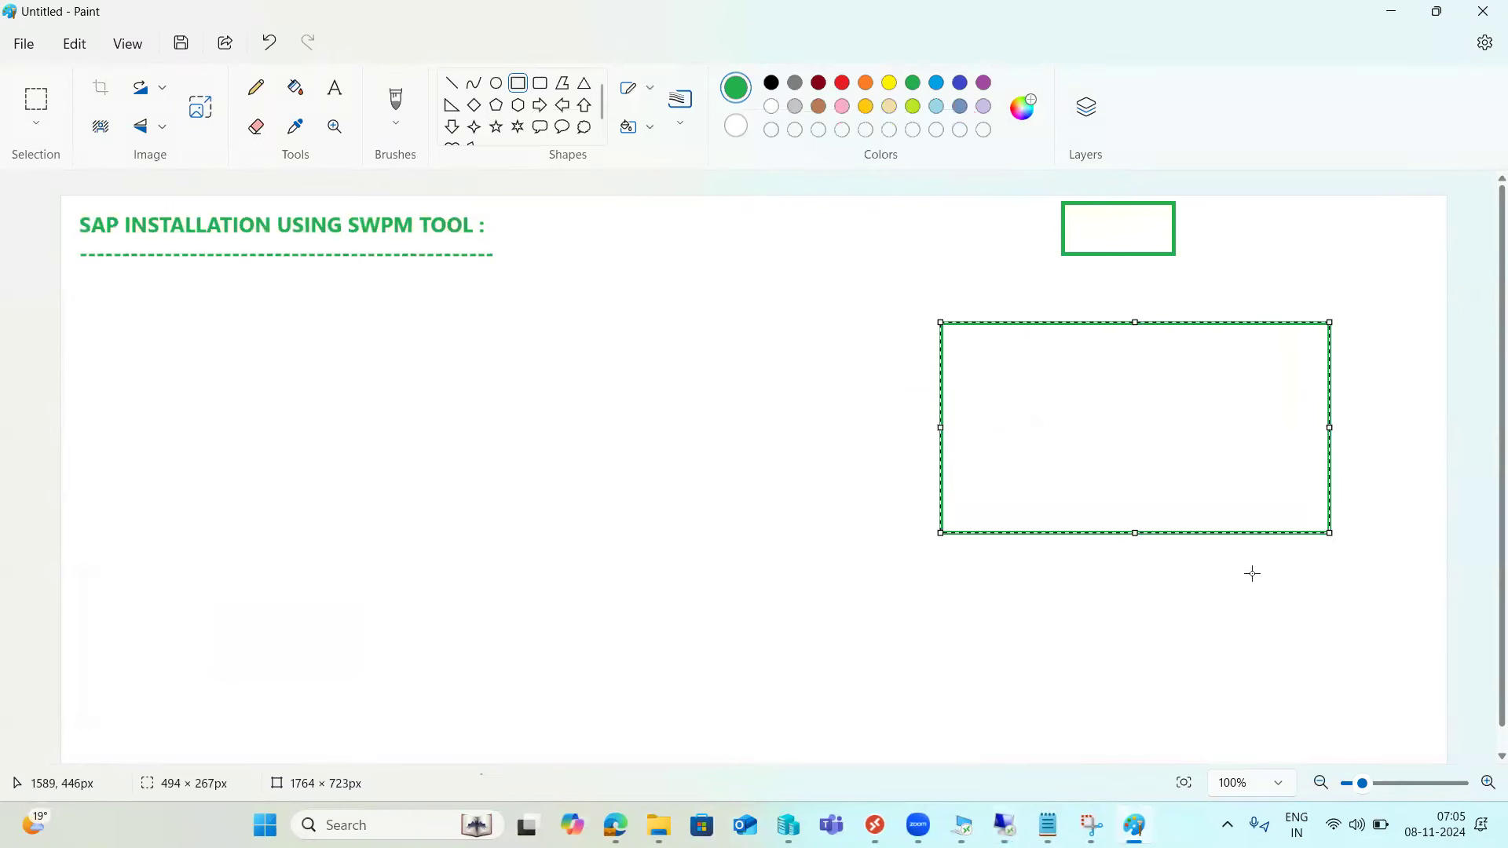
left_click_drag(1082, 584, 1234, 727)
- Label the bottom box 'DB'
left_click(336, 93)
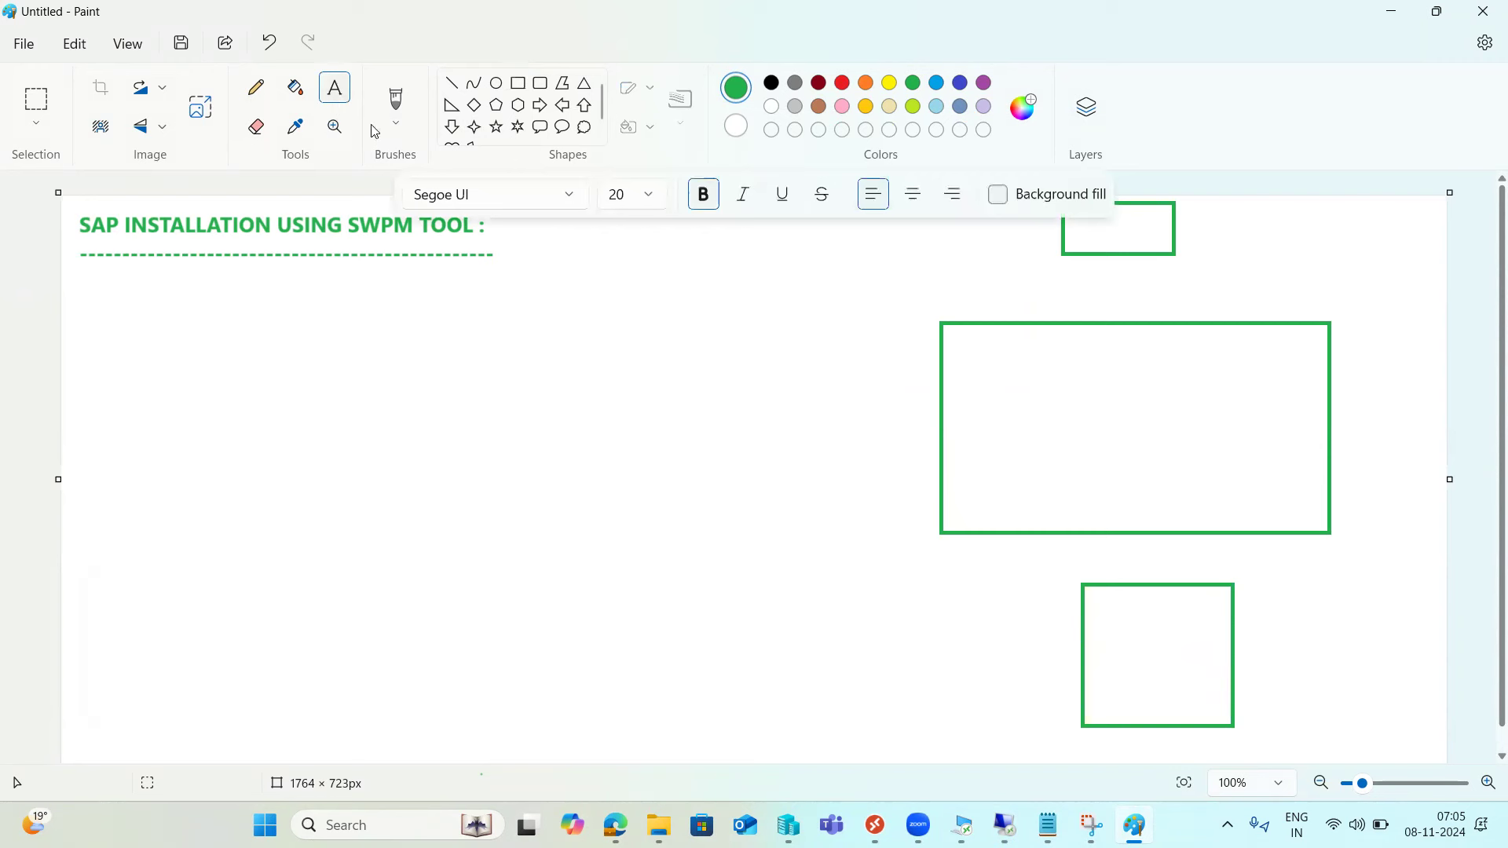
left_click(1105, 632)
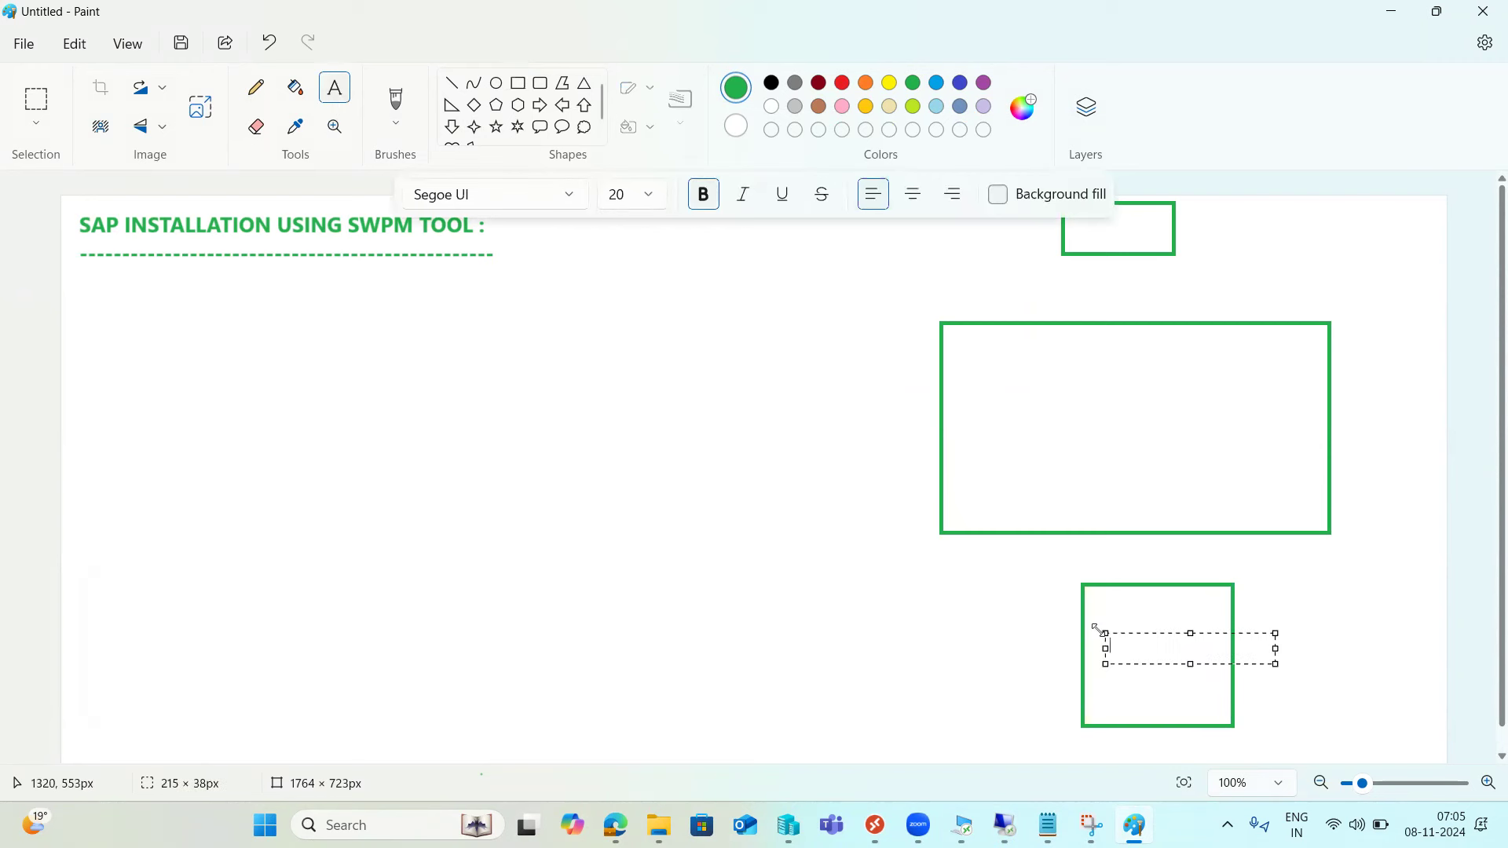
type("DB")
left_click(1035, 626)
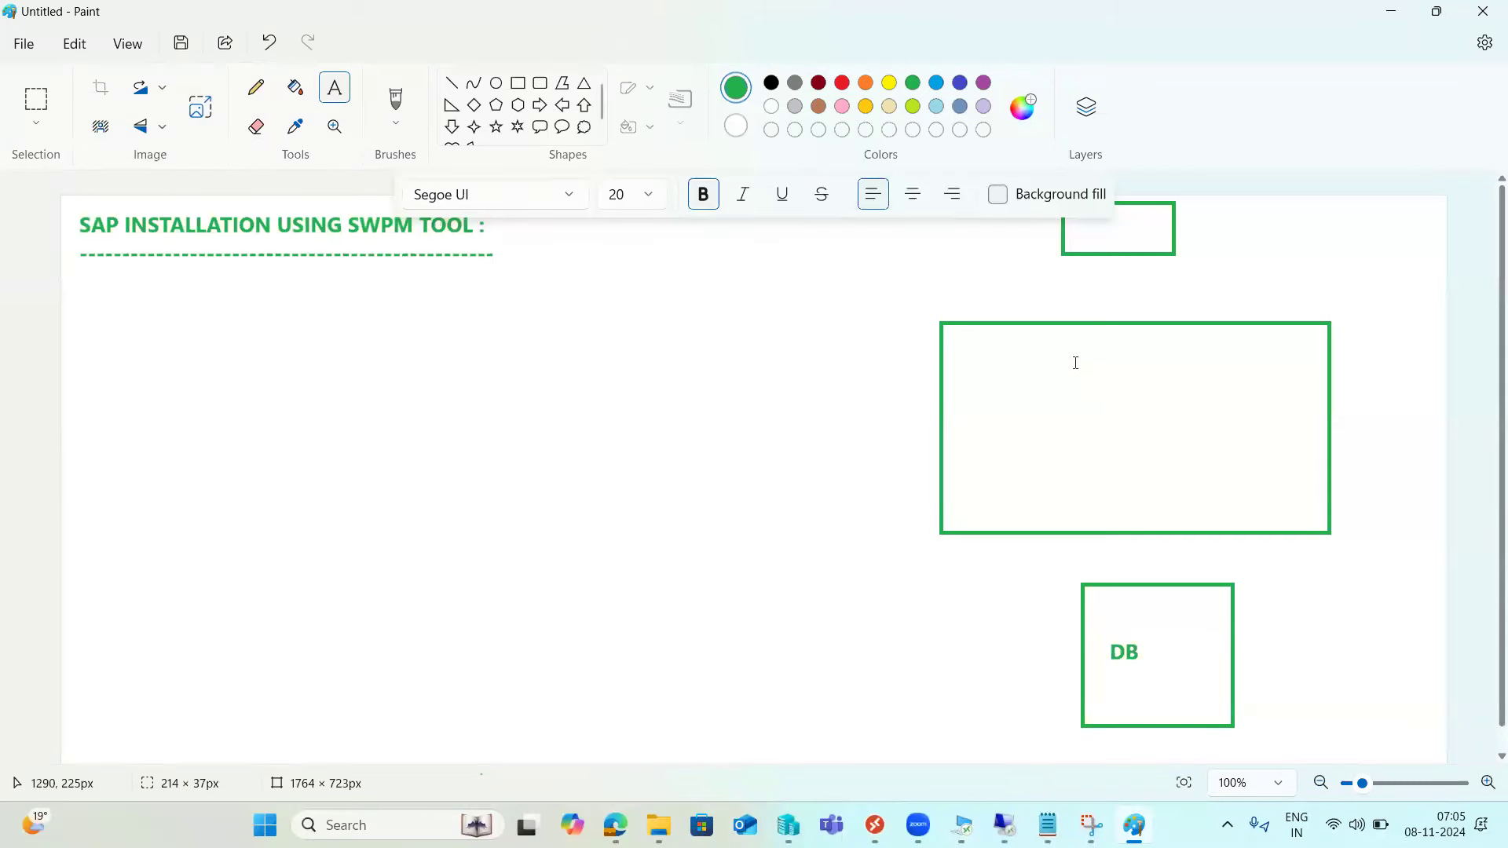
left_click(452, 83)
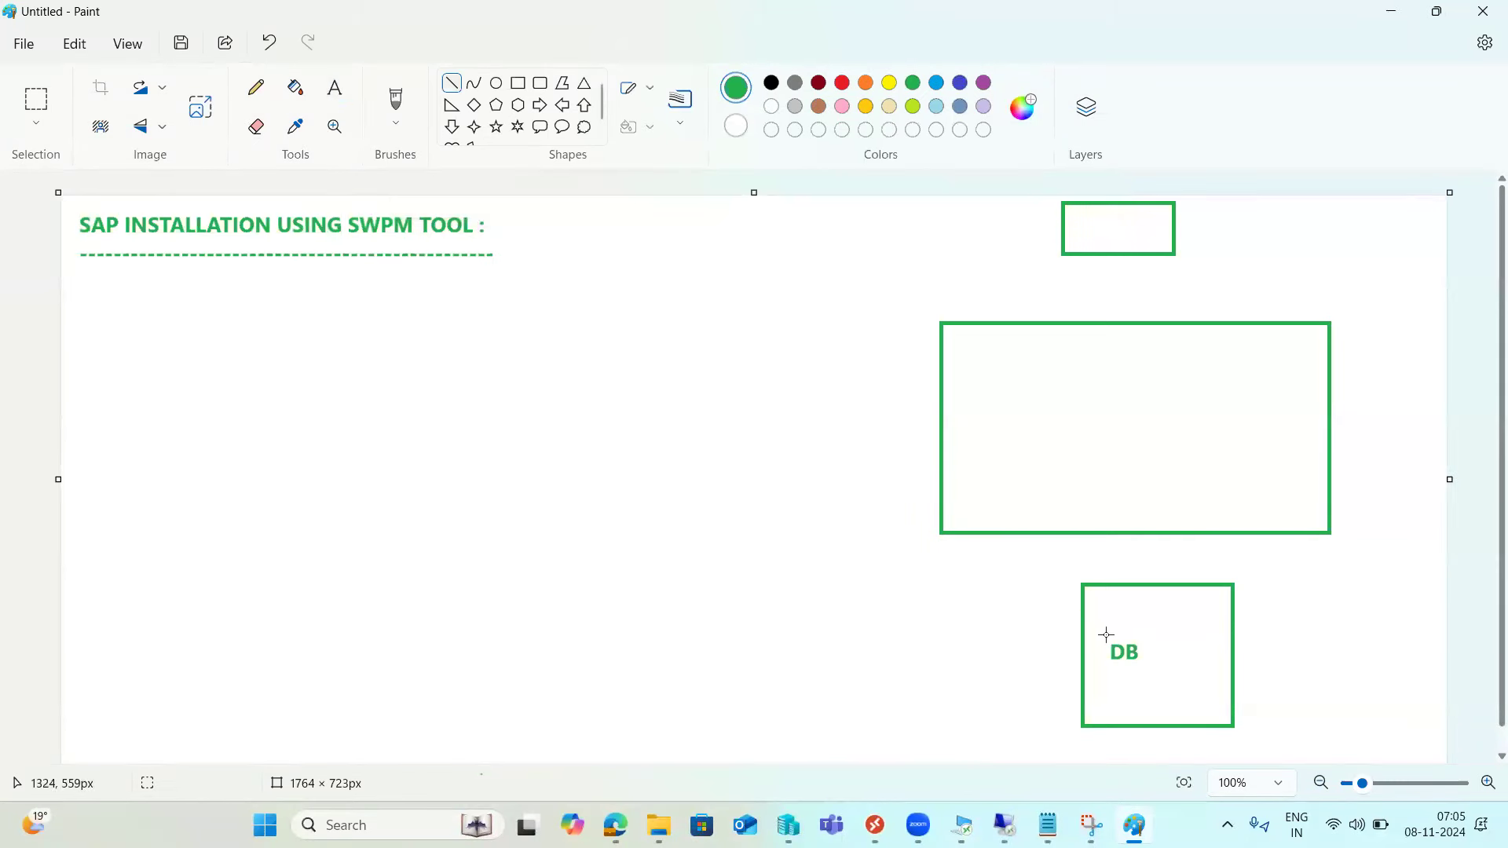
- Draw an arrow from the large middle box down to the DB box
left_click_drag(1103, 537, 1141, 577)
left_click_drag(1249, 673, 1258, 673)
mouse_move(1141, 584)
left_mouse_down()
mouse_move(1155, 562)
mouse_move(1140, 585)
left_mouse_up()
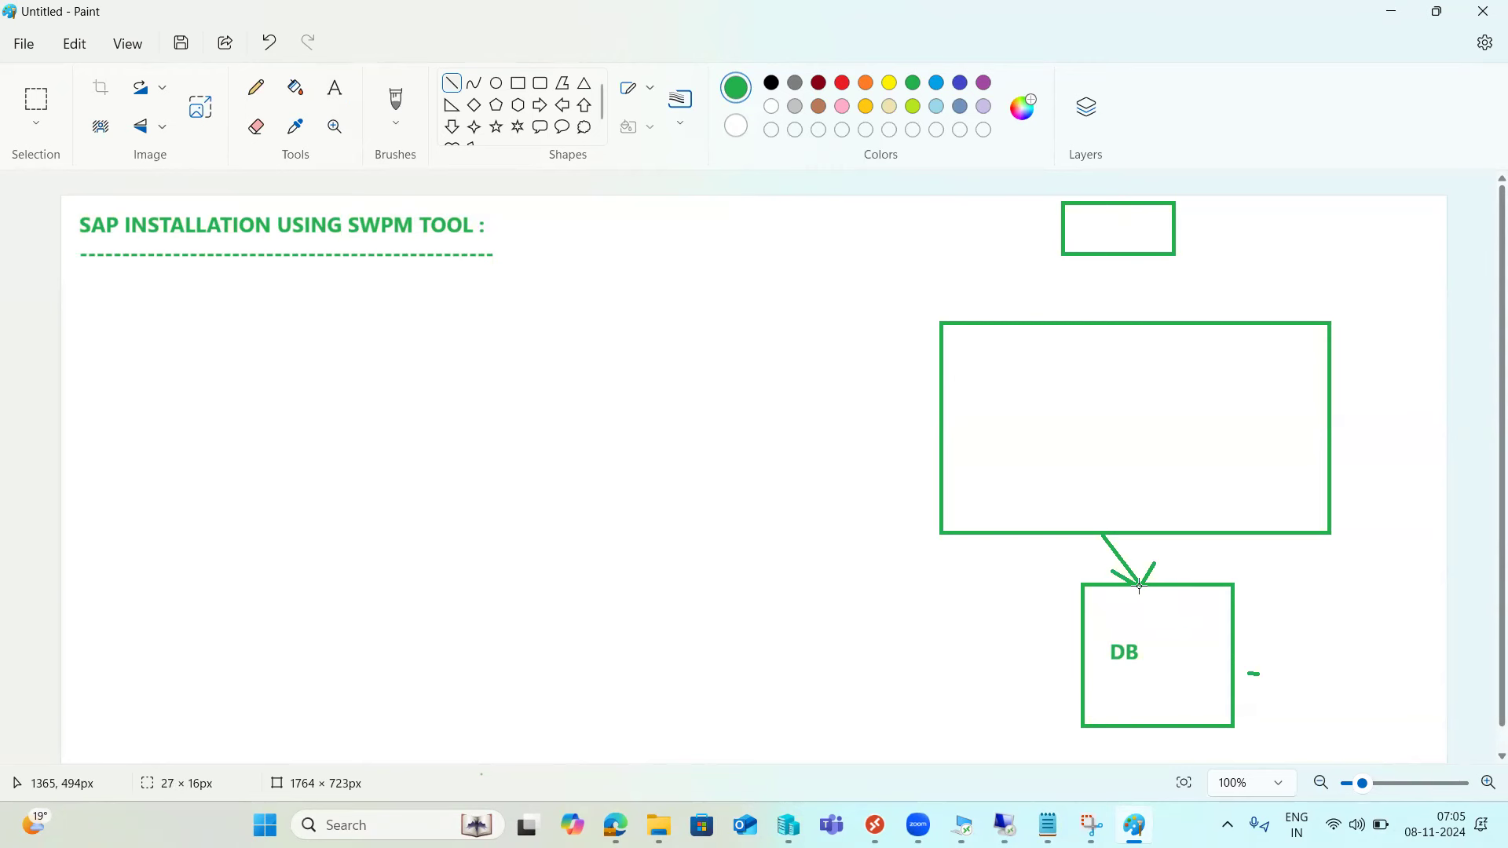
- Label the large box 'SAP' and the small top box 'GUI'
left_click(335, 88)
left_click(1041, 408)
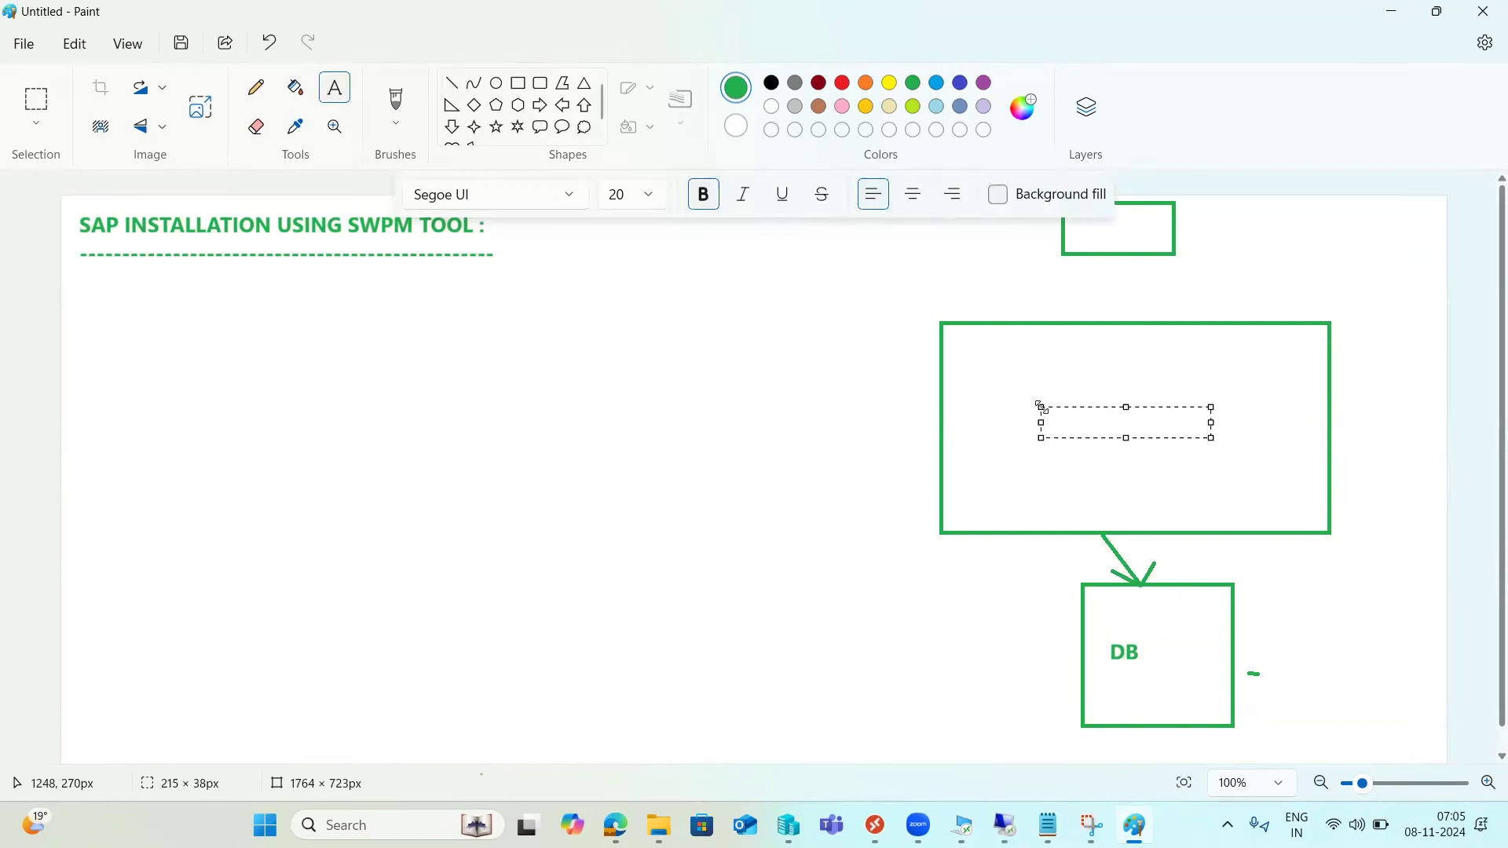
type("SAP")
left_click(1135, 226)
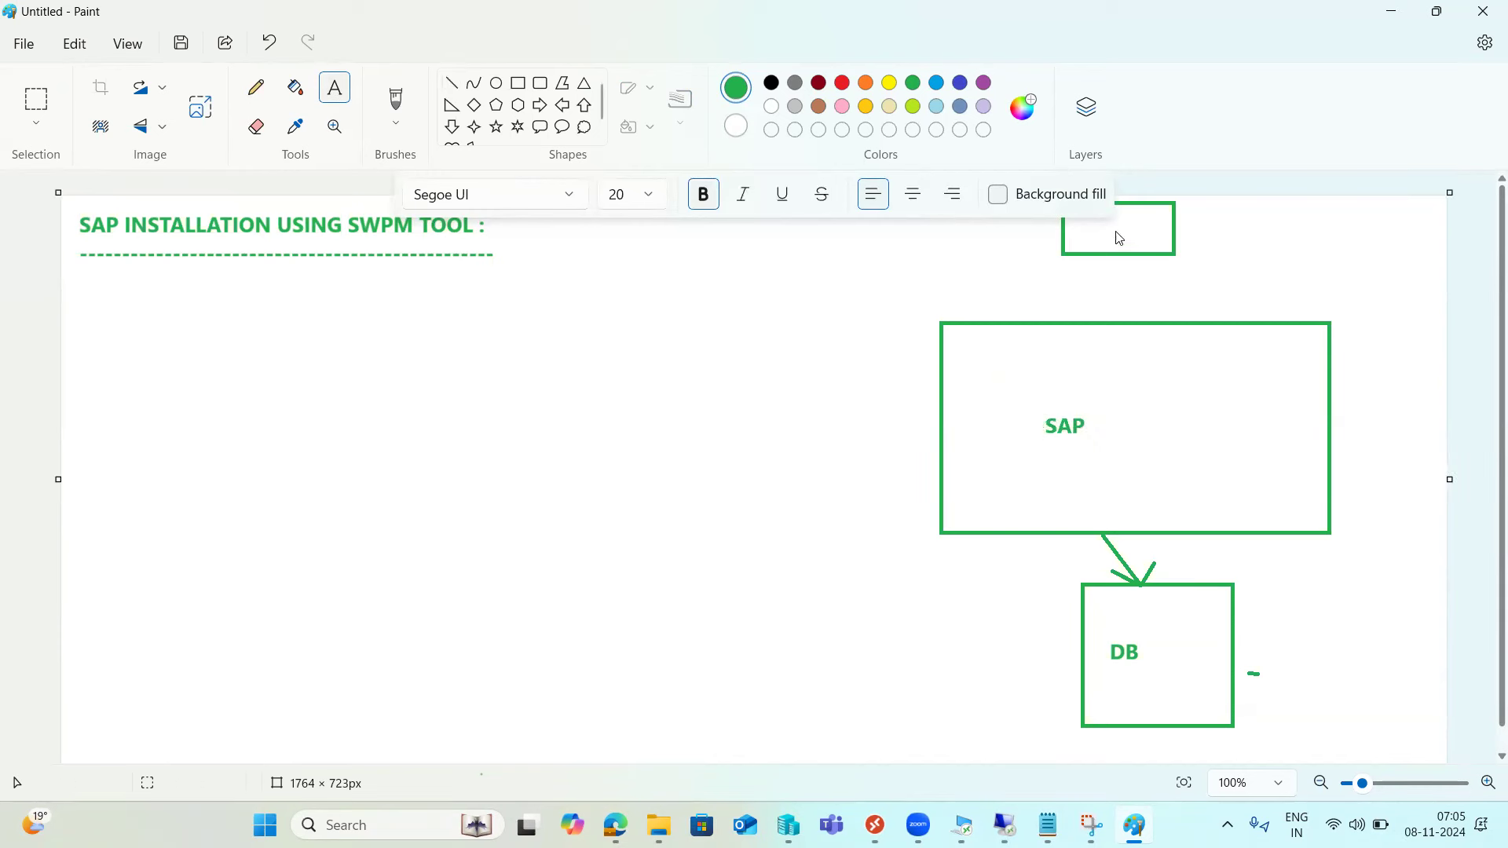
left_click(1139, 228)
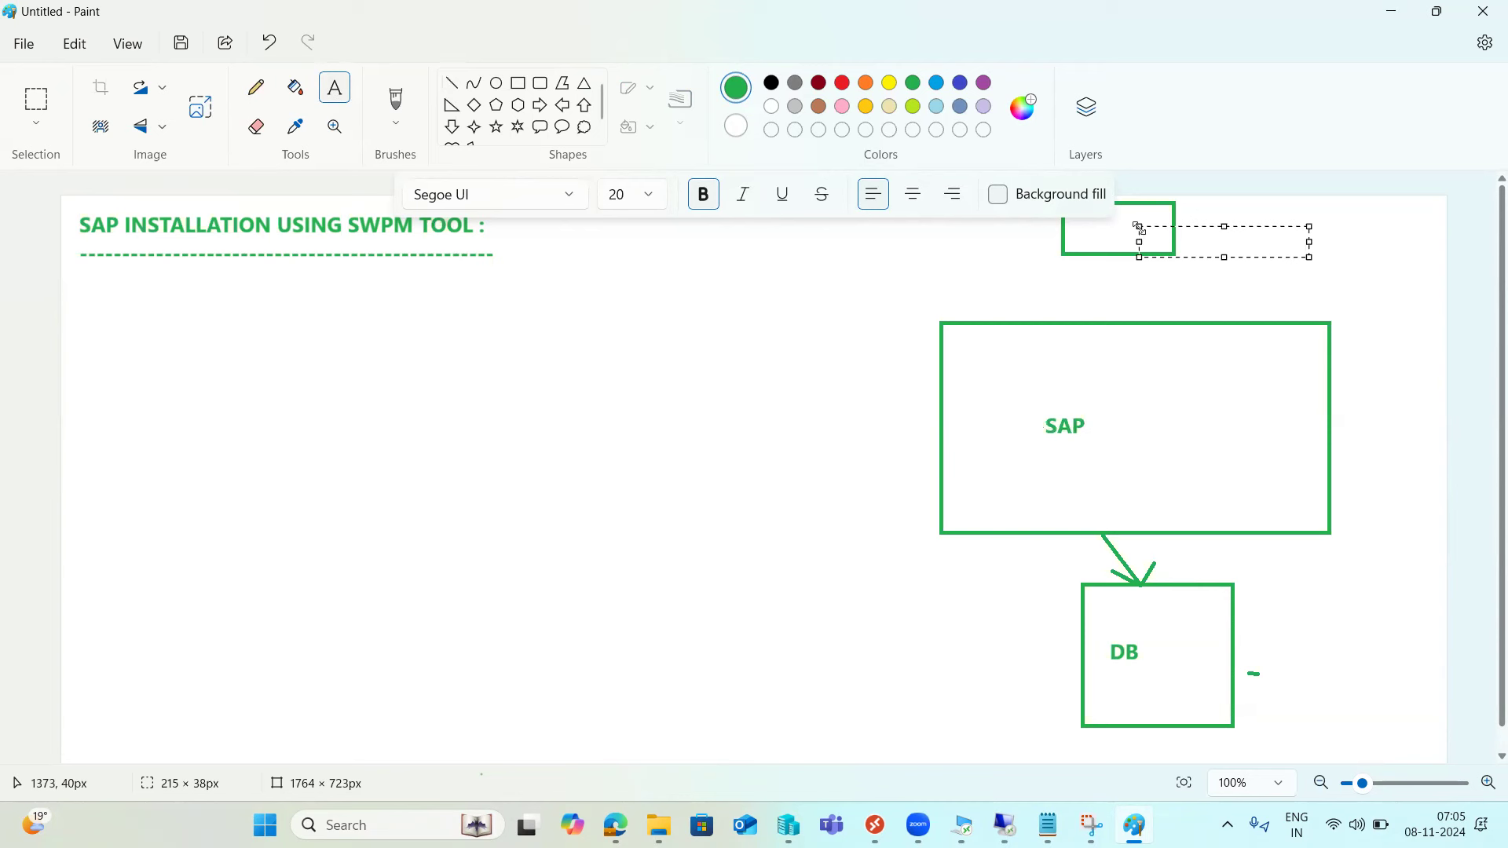
type("GUI")
- Draw an arrow from the GUI box down to the SAP box
left_click(455, 87)
mouse_move(1123, 250)
left_mouse_down()
mouse_move(1094, 321)
mouse_move(1074, 305)
mouse_move(1112, 311)
left_mouse_up()
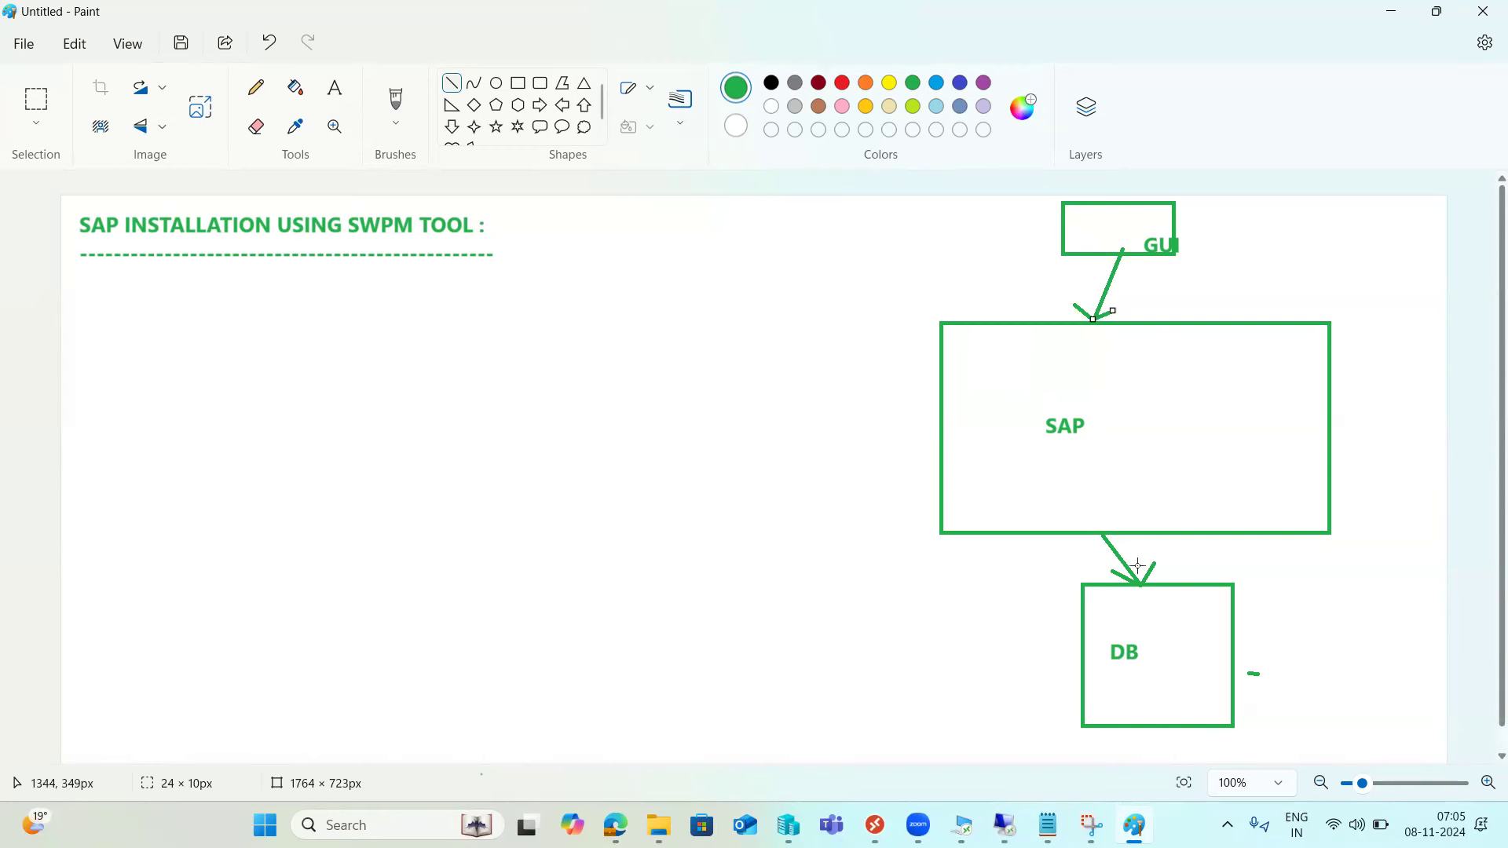
mouse_move(1010, 823)
- On the remote server, open C:\SAPSOFTWARES and inspect the SWPM folder's contents
left_click(903, 726)
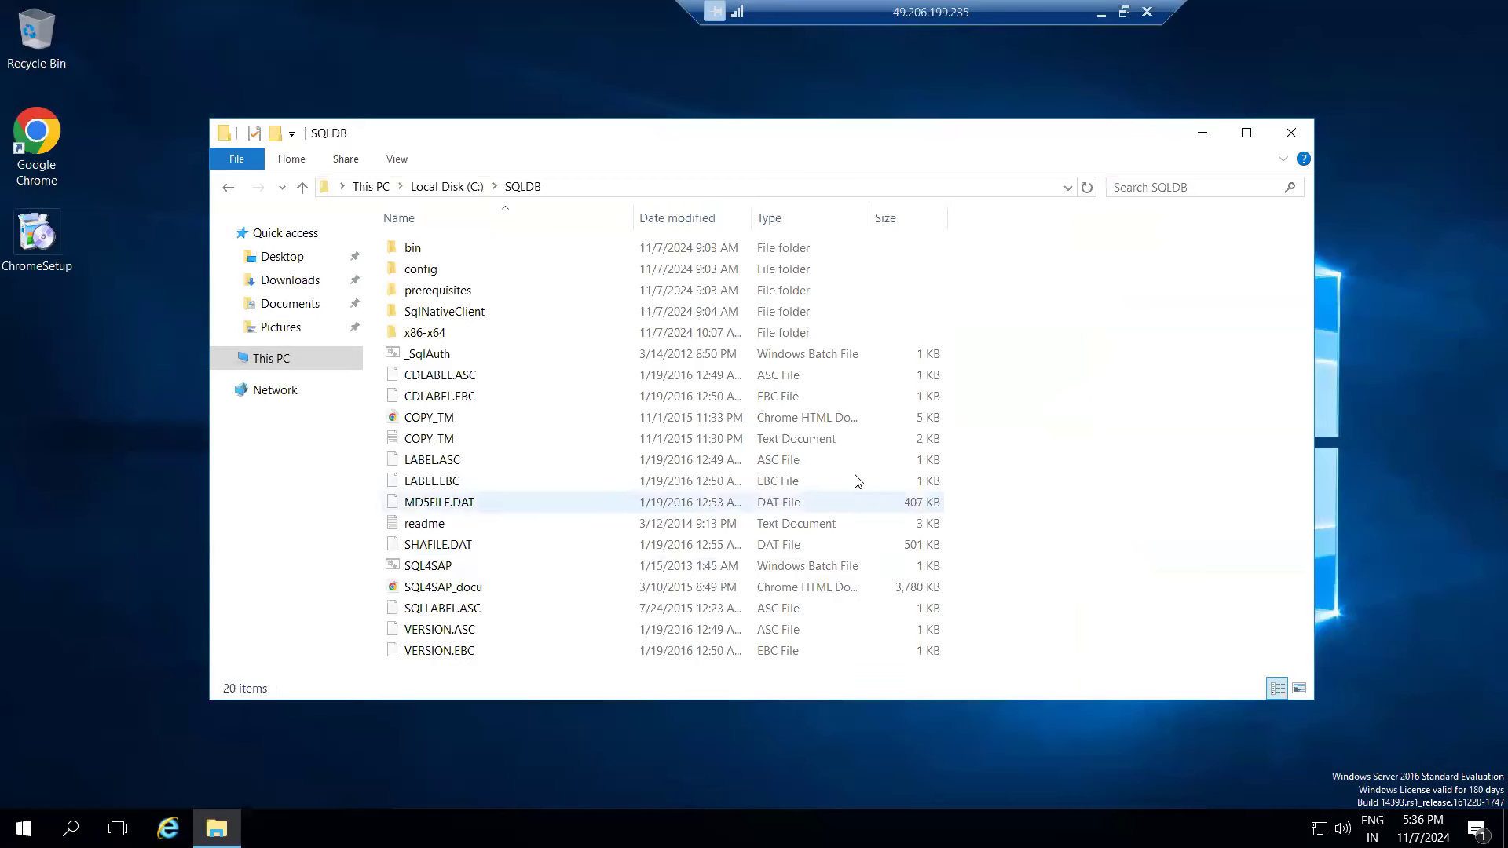
left_click(275, 363)
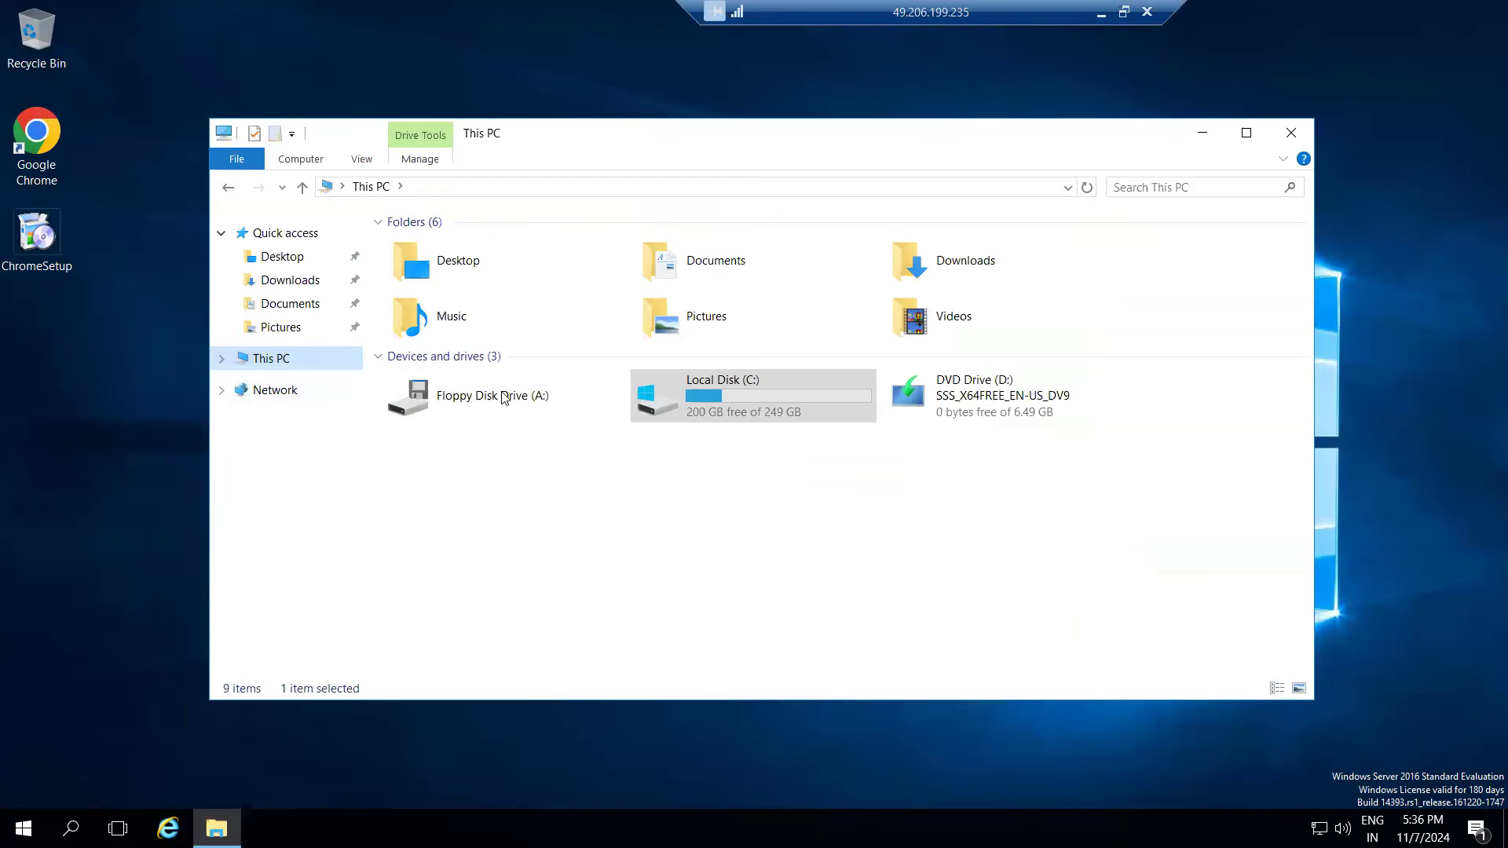
double_click(683, 410)
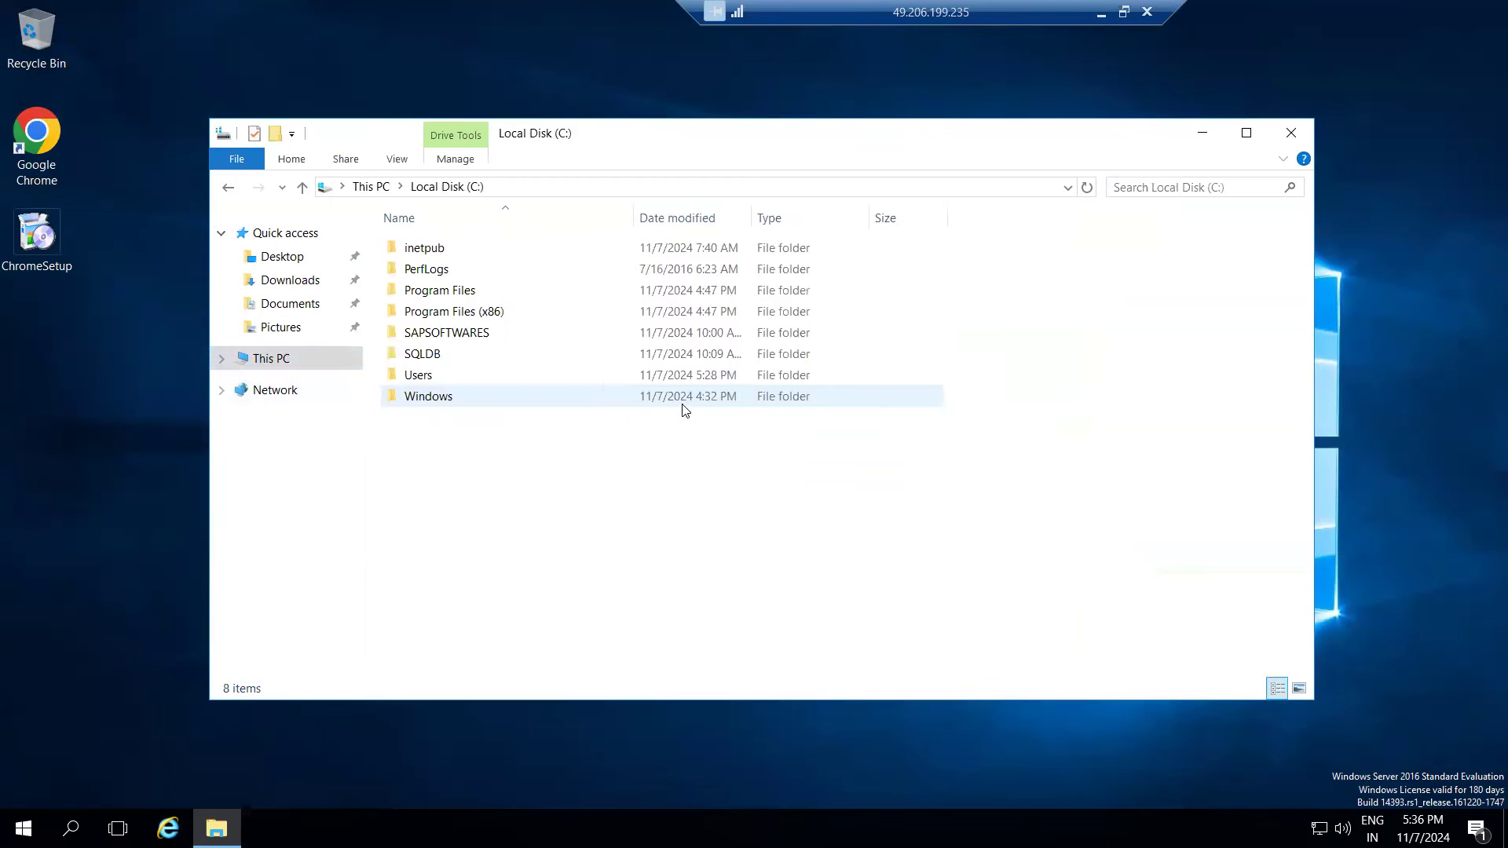
double_click(453, 333)
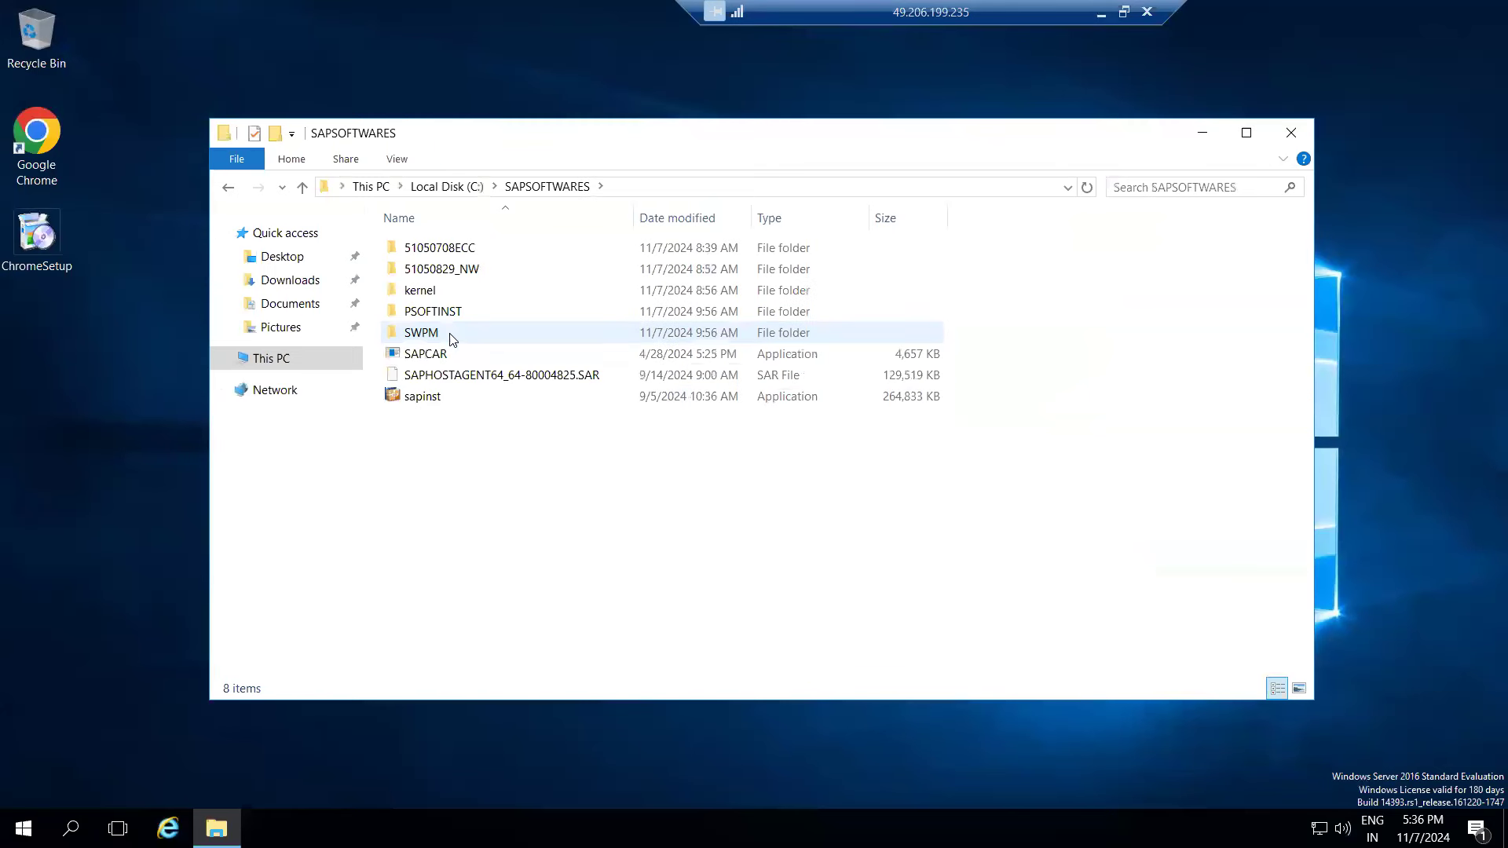
left_click(434, 334)
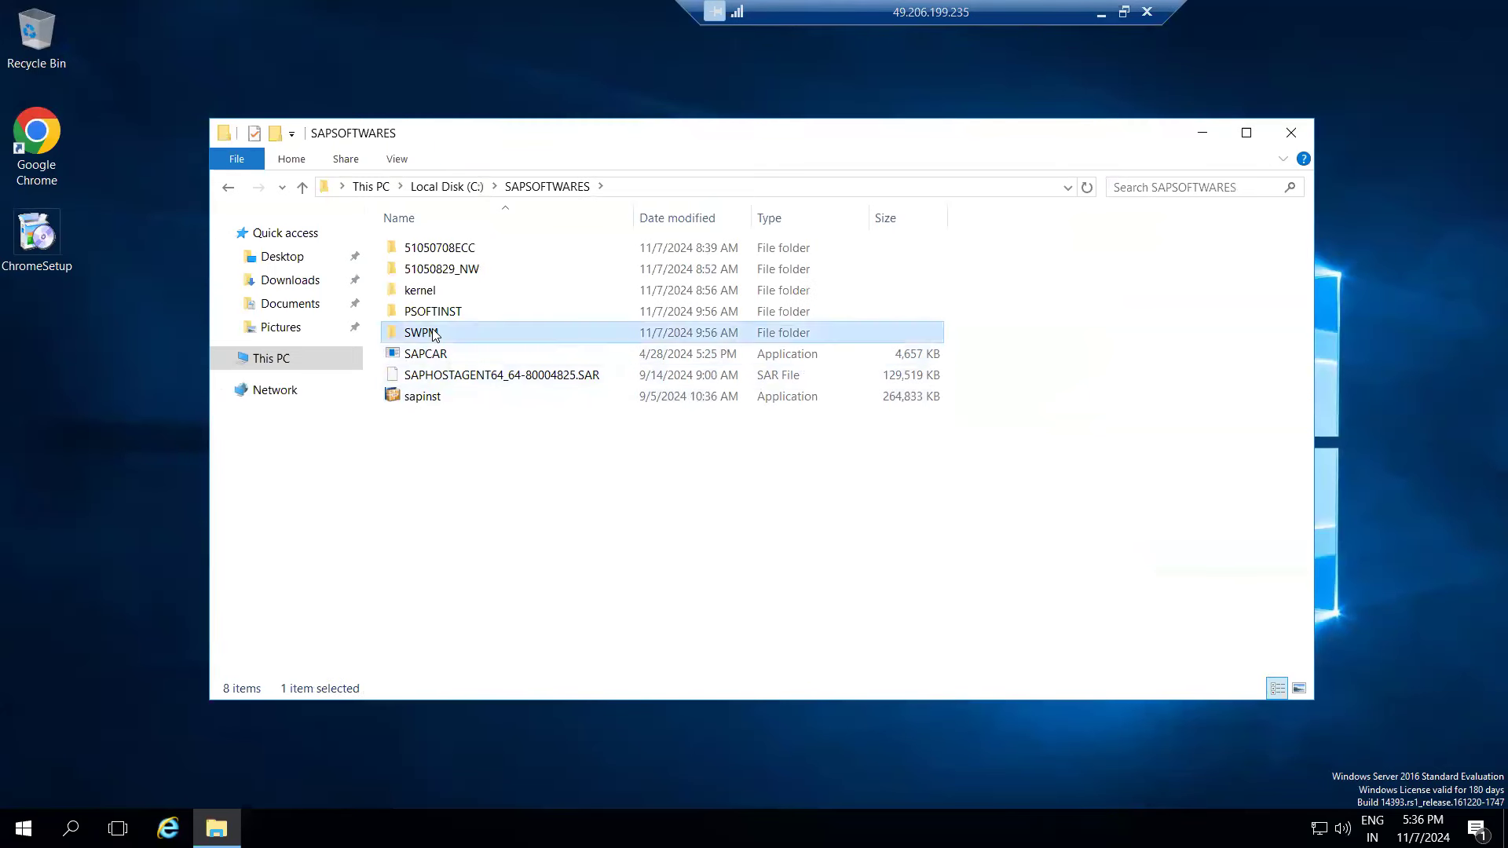
double_click(434, 334)
scroll(440, 369, "down", 9)
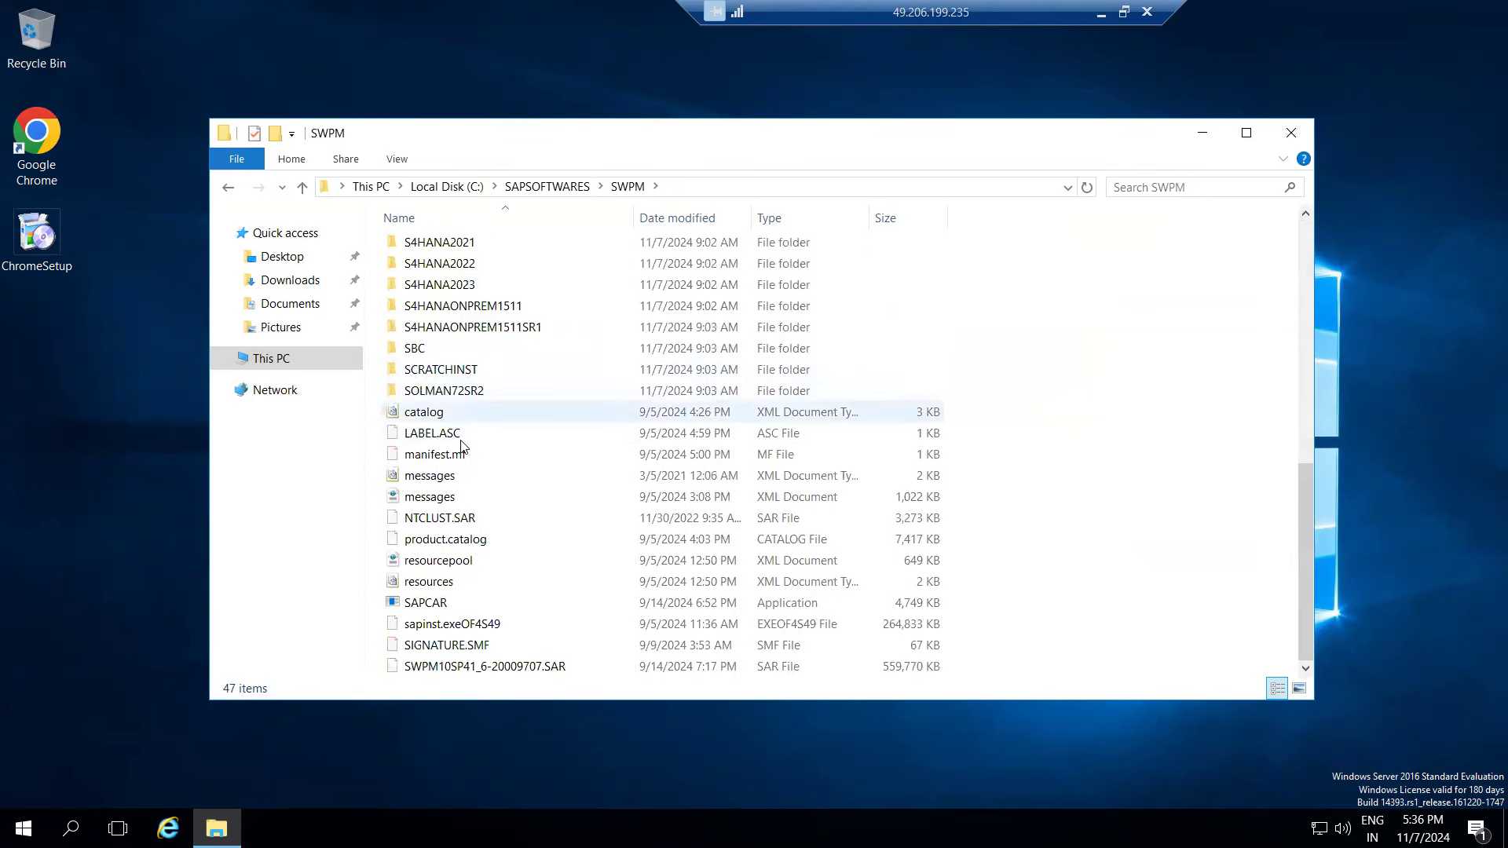
scroll(519, 517, "up", 5)
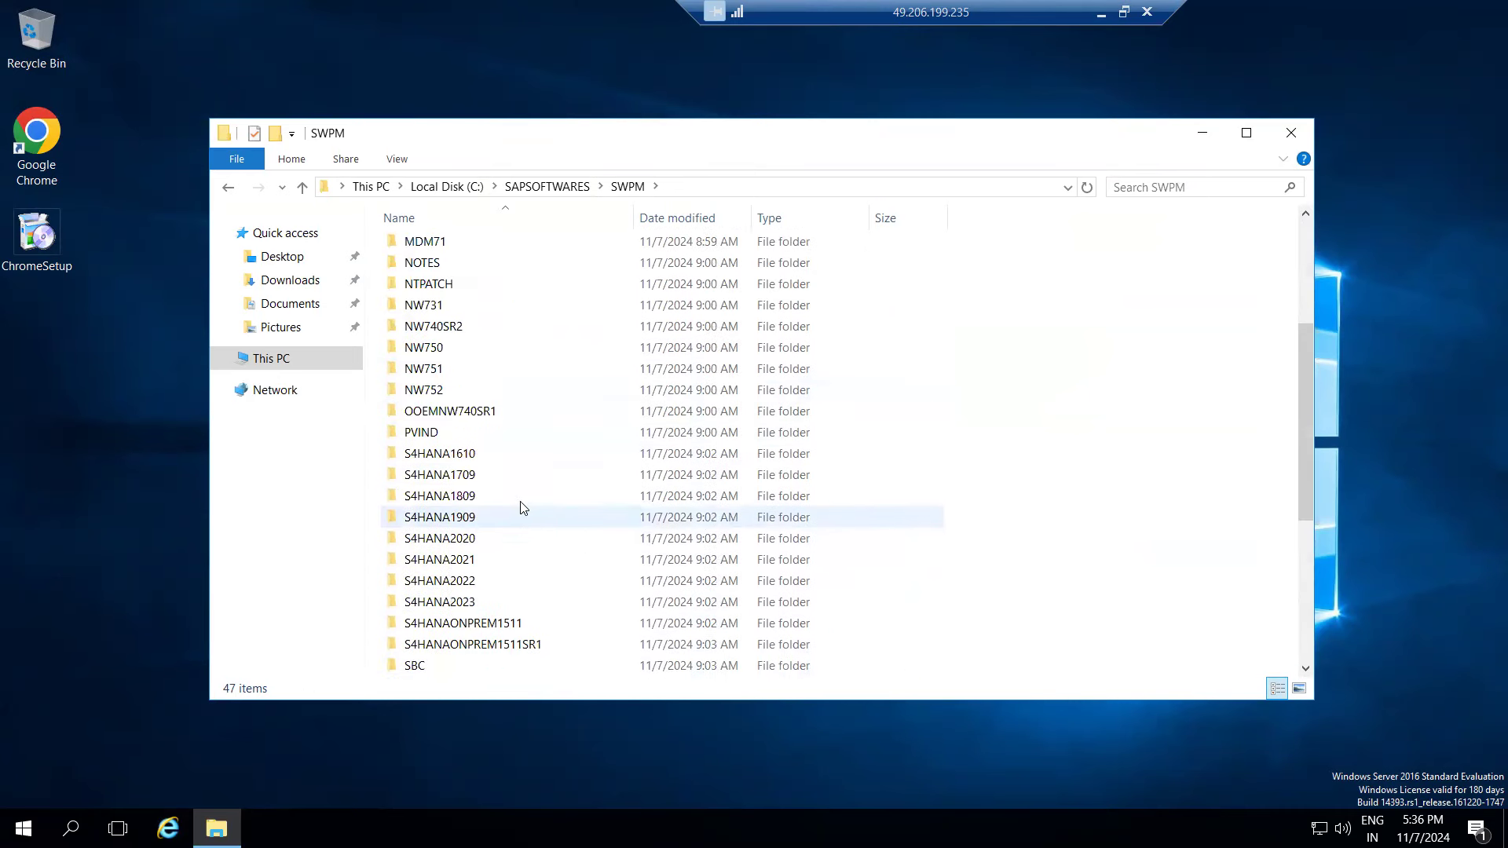
scroll(520, 487, "up", 5)
- Move sapinst from SAPSOFTWARES into the SWPM folder and confirm it is there
left_click(542, 187)
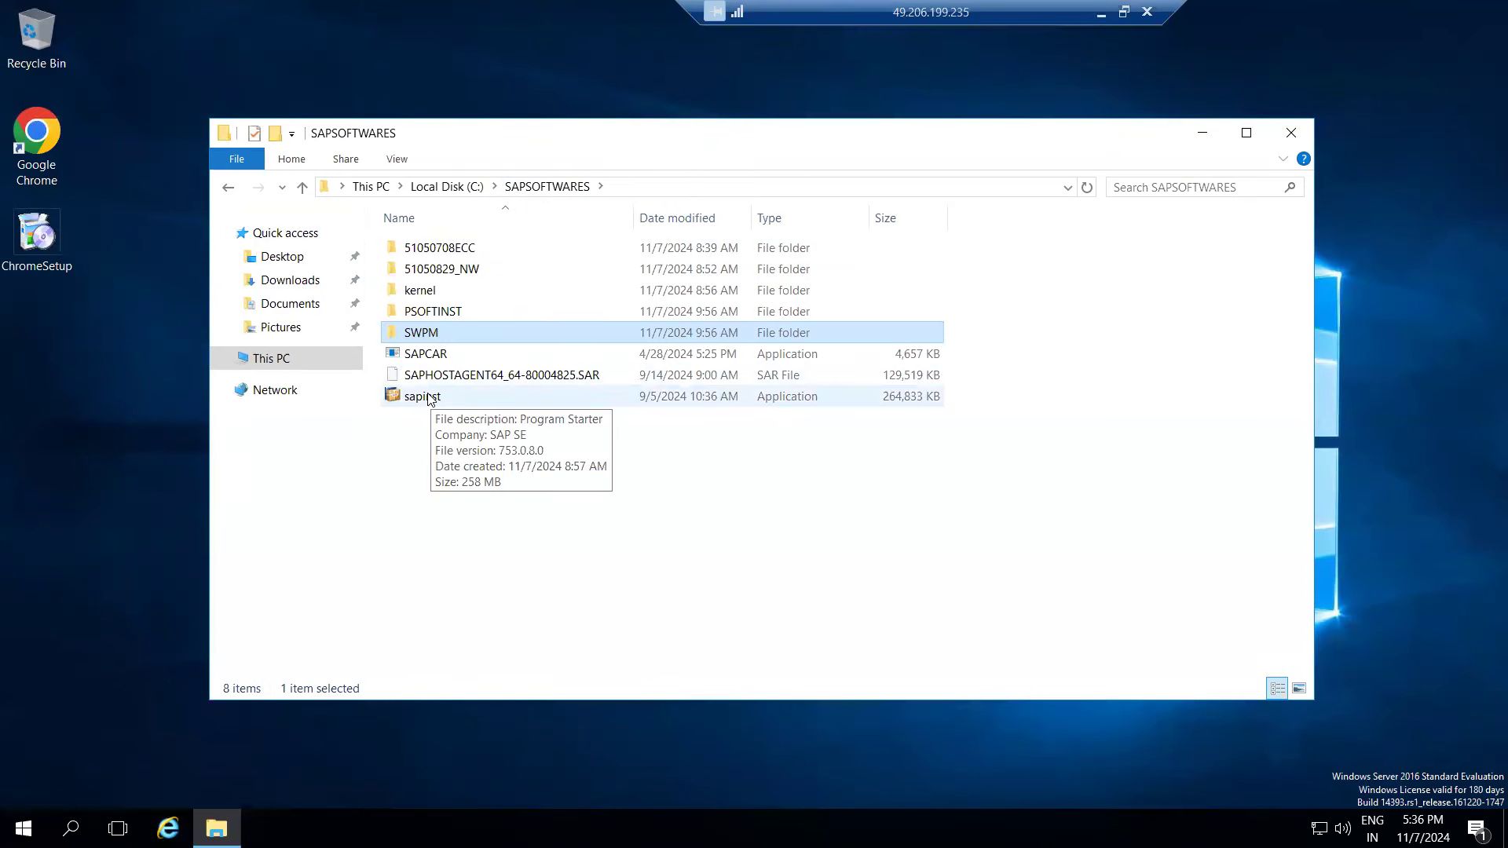
left_click_drag(431, 399, 424, 330)
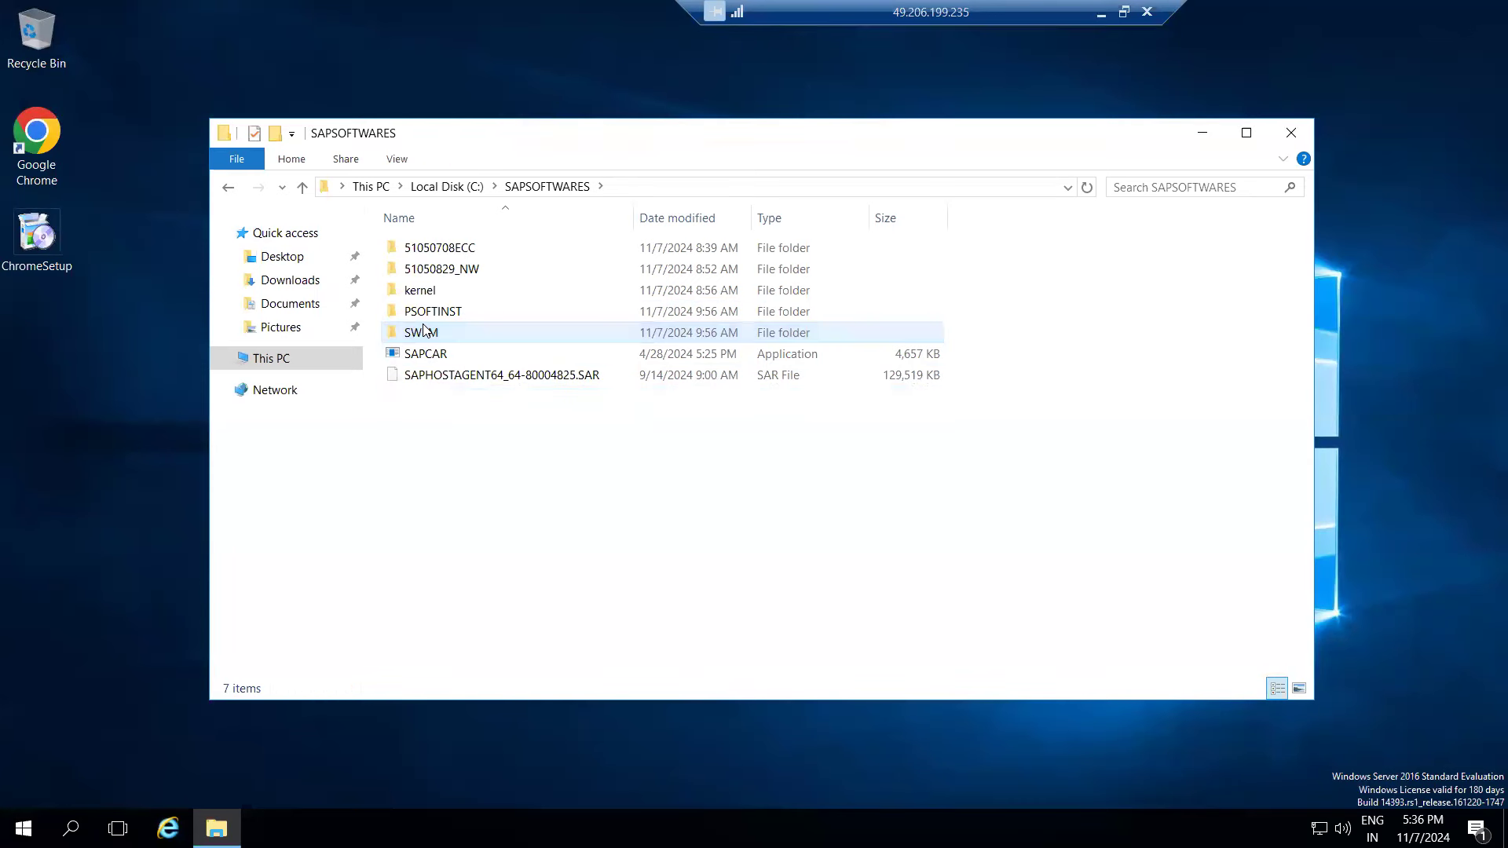
double_click(435, 315)
scroll(471, 380, "down", 7)
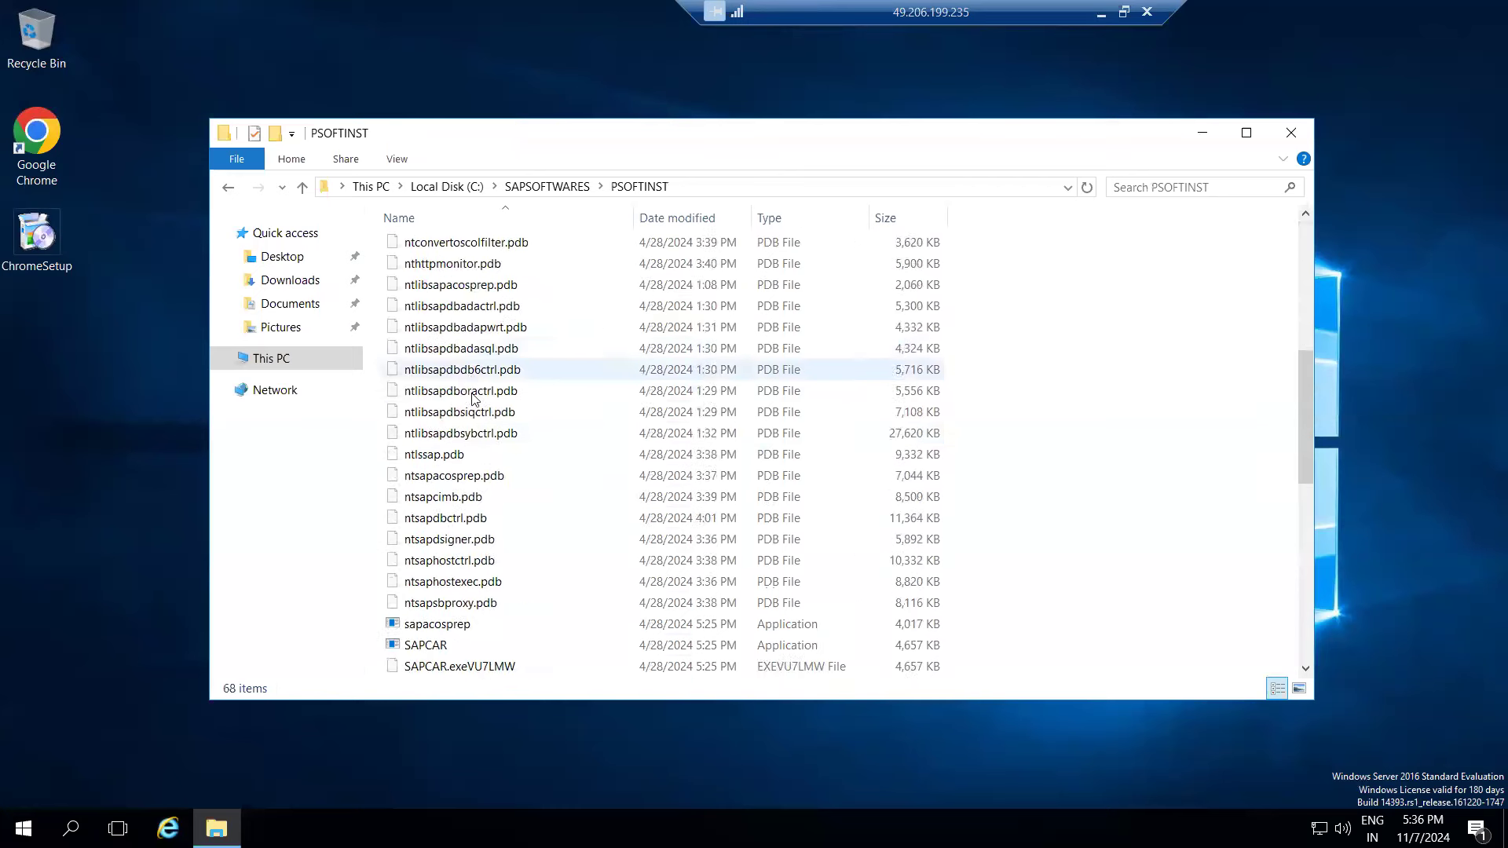
scroll(472, 380, "down", 5)
left_click(566, 189)
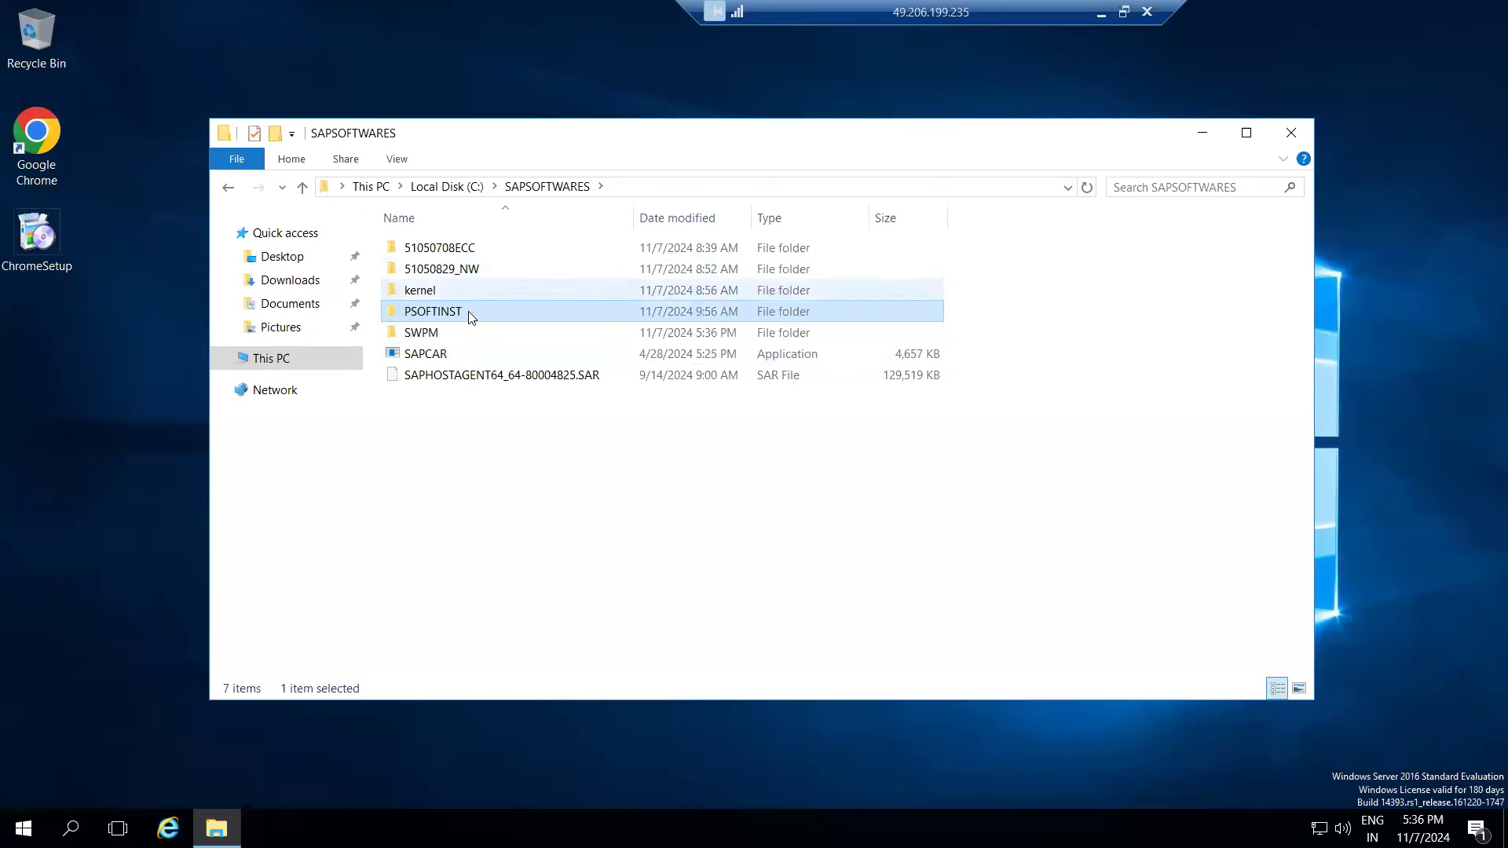
double_click(421, 333)
scroll(437, 549, "down", 10)
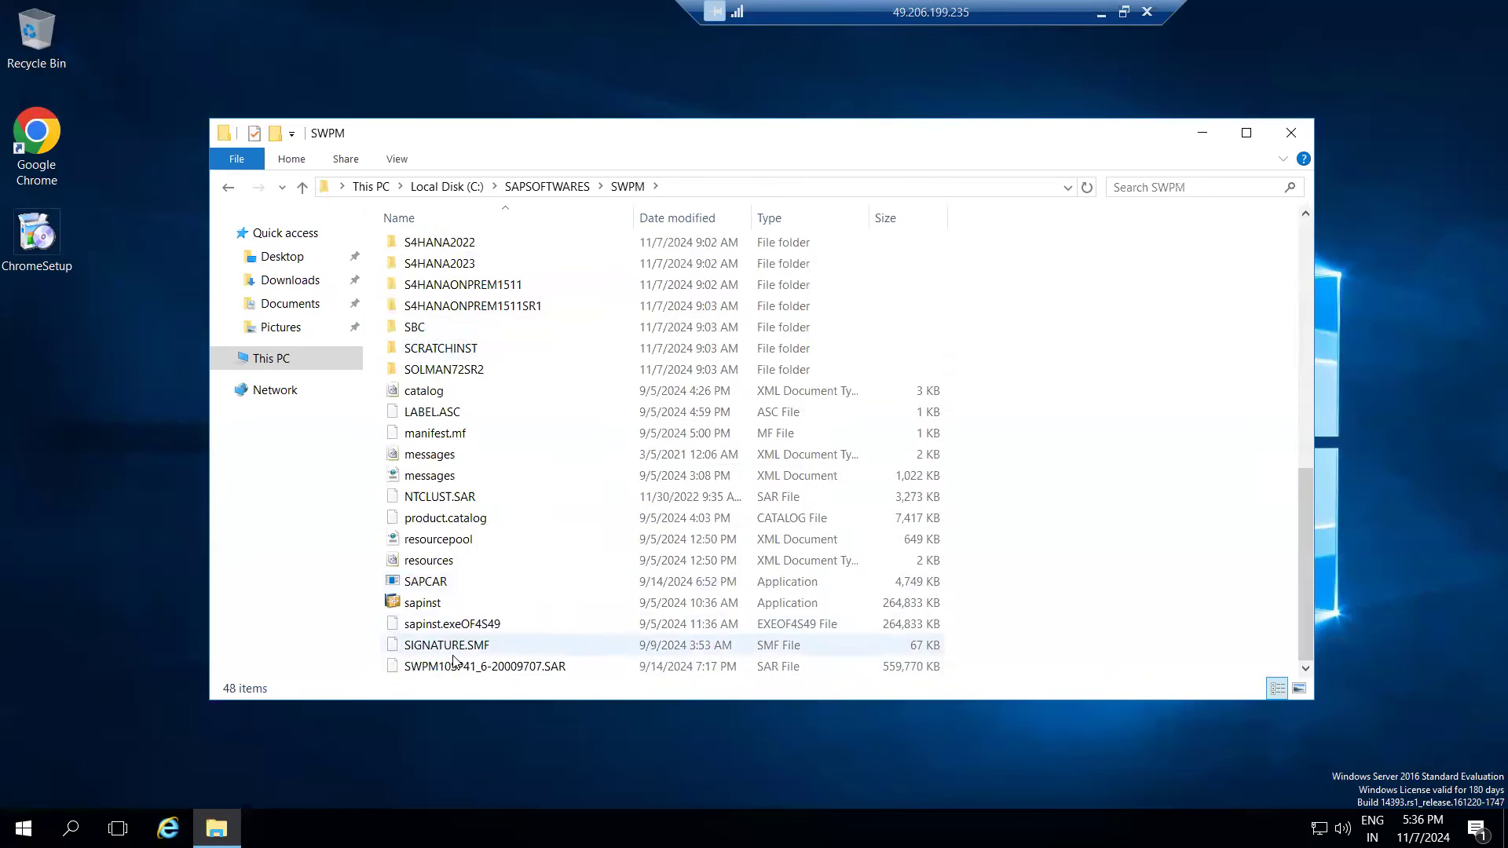
- Launch sapinst from the SWPM folder and minimise File Explorer once the installer starts
double_click(414, 610)
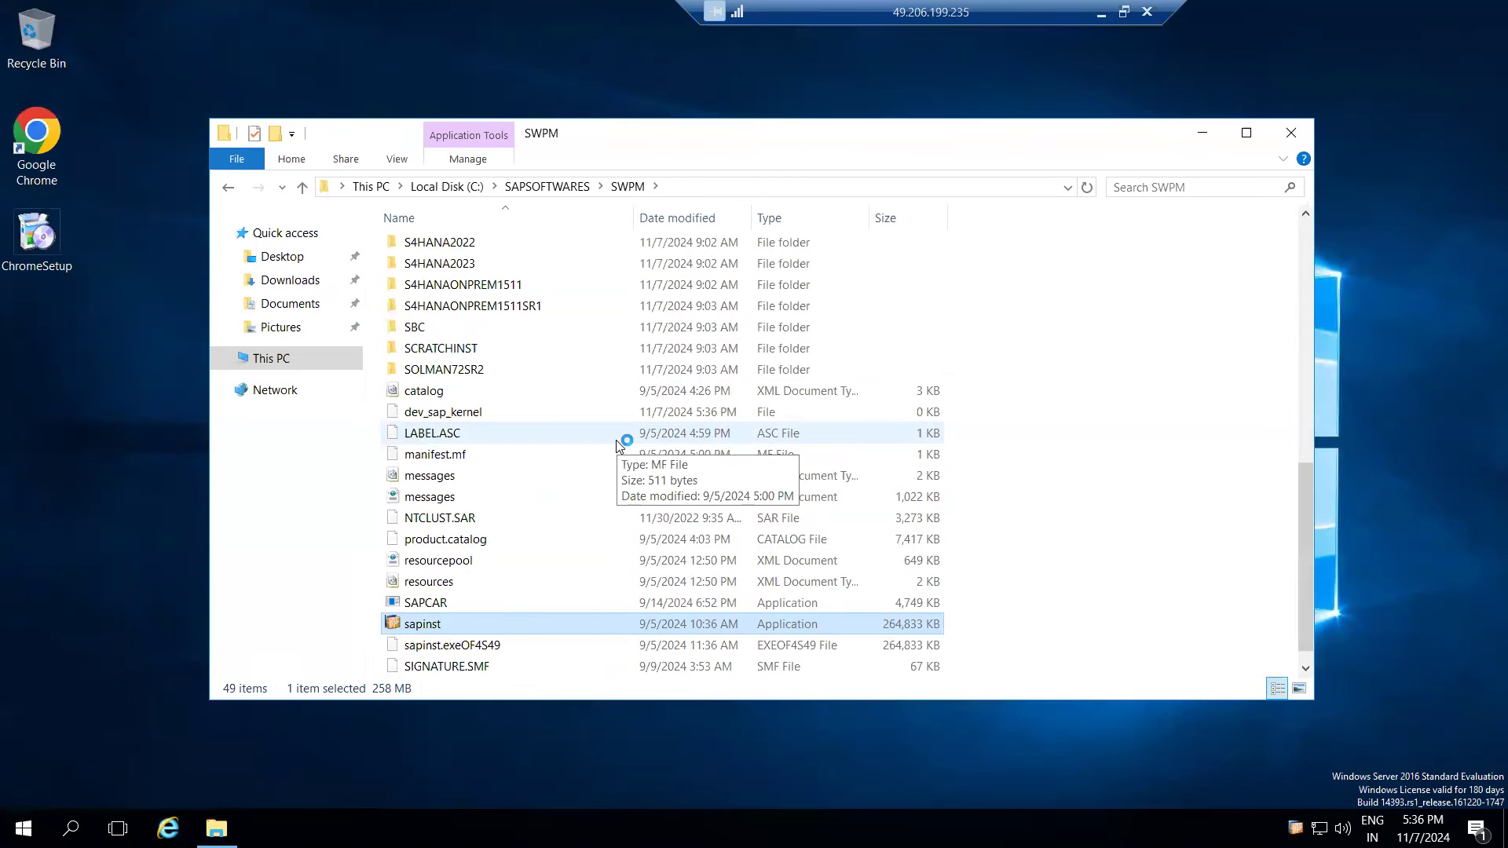
left_click(1203, 132)
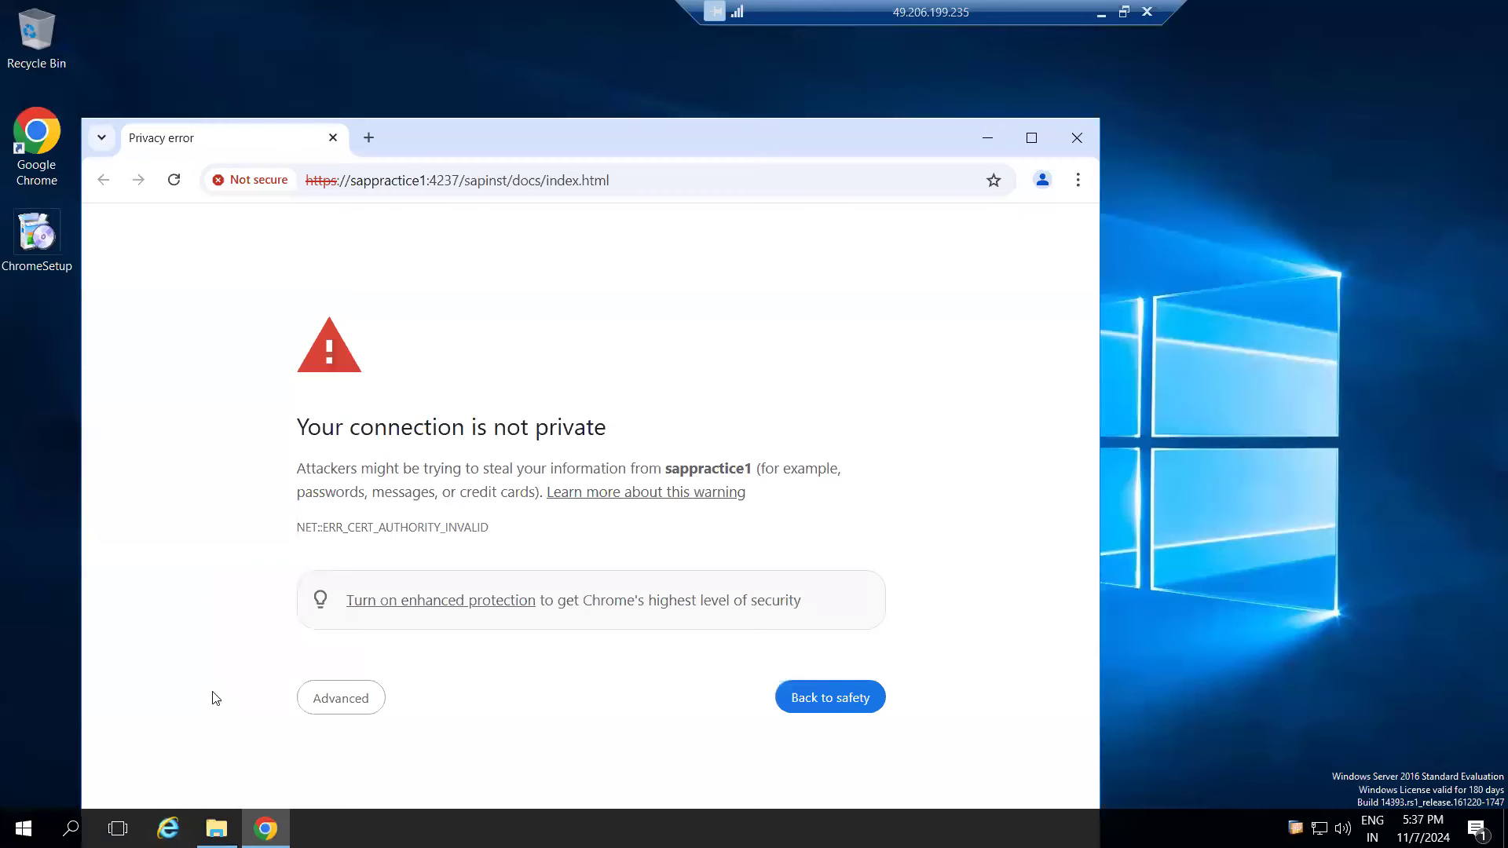
- Maximise Chrome and proceed past the certificate warning to the sappractice1:4237 sign-in prompt
double_click(469, 138)
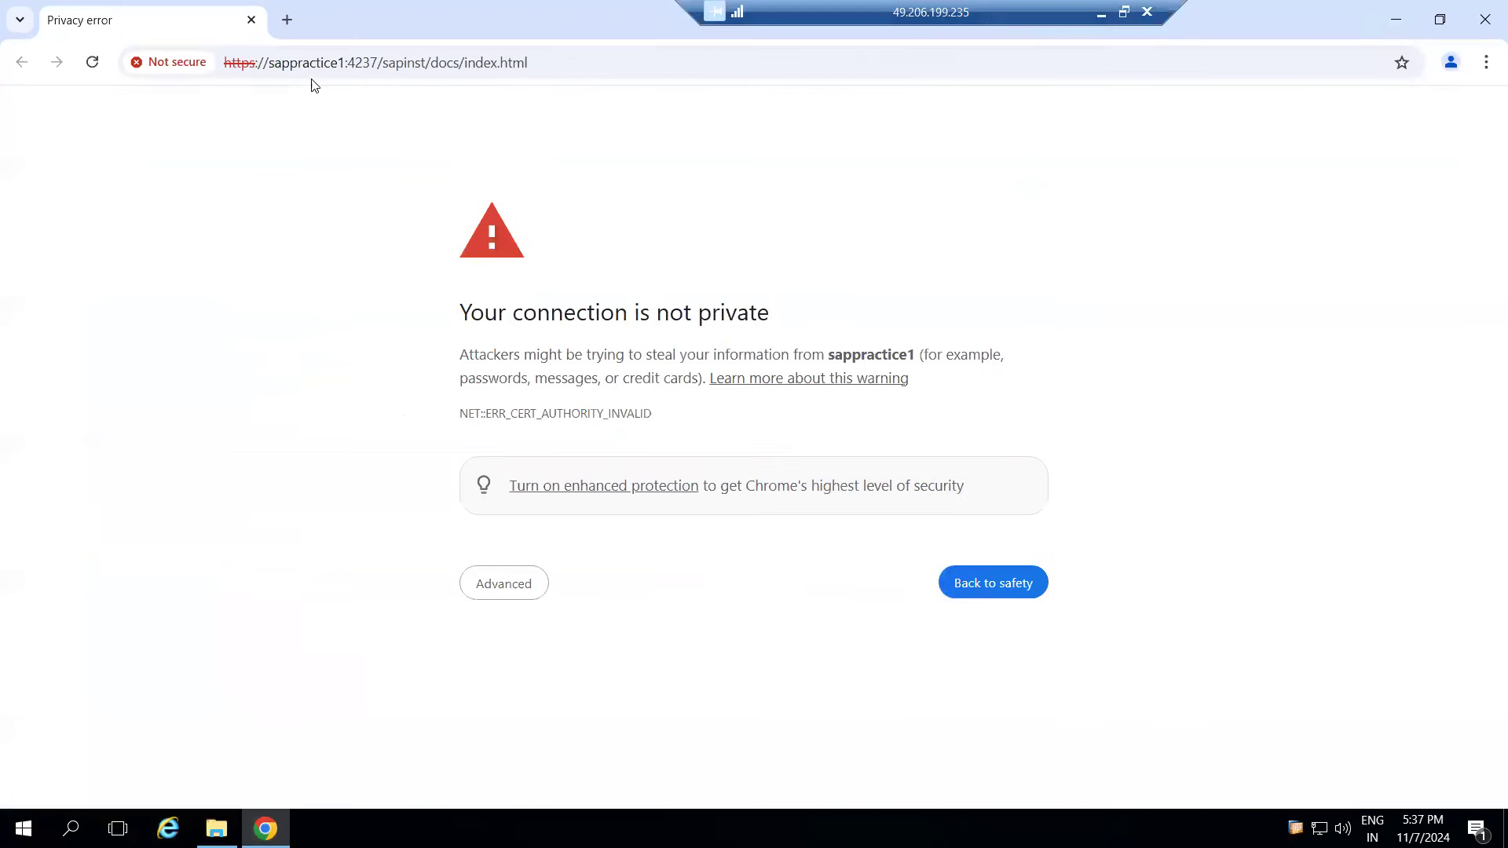
left_click_drag(234, 65, 569, 51)
left_click(348, 63)
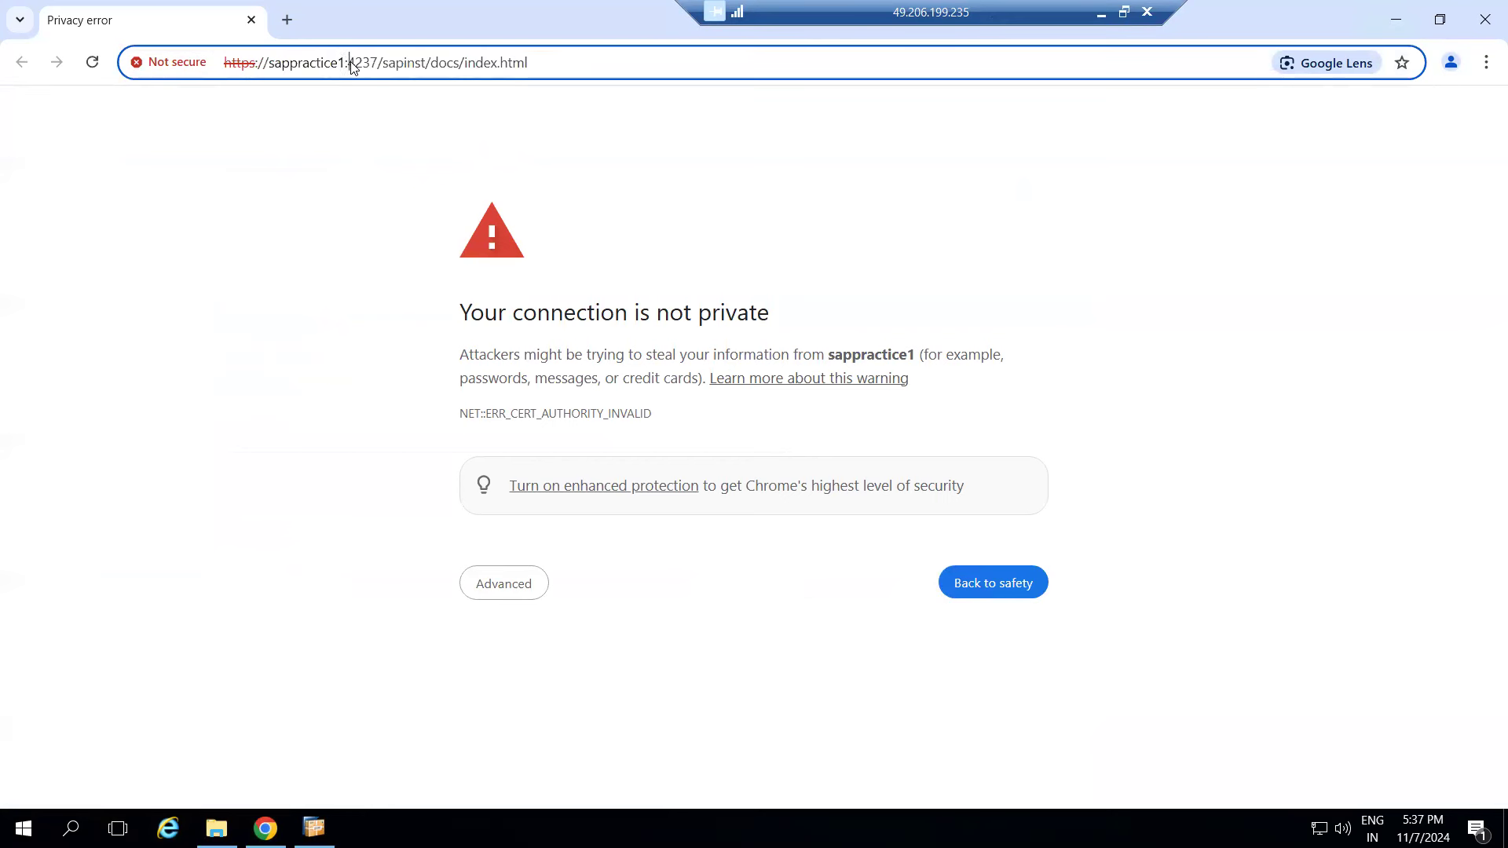
left_click_drag(348, 63, 379, 63)
left_click(510, 583)
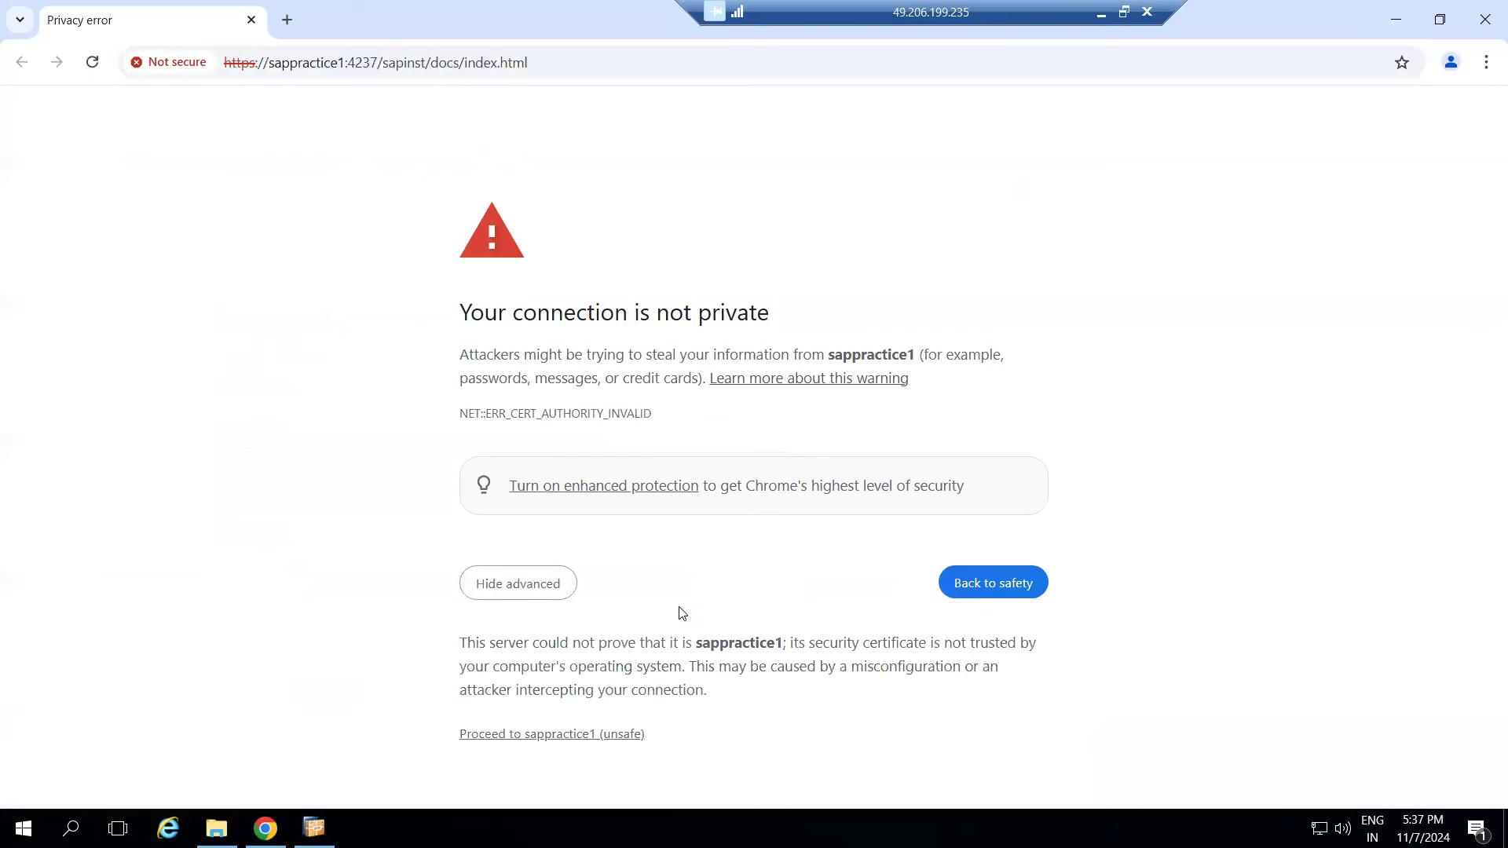
left_click(567, 736)
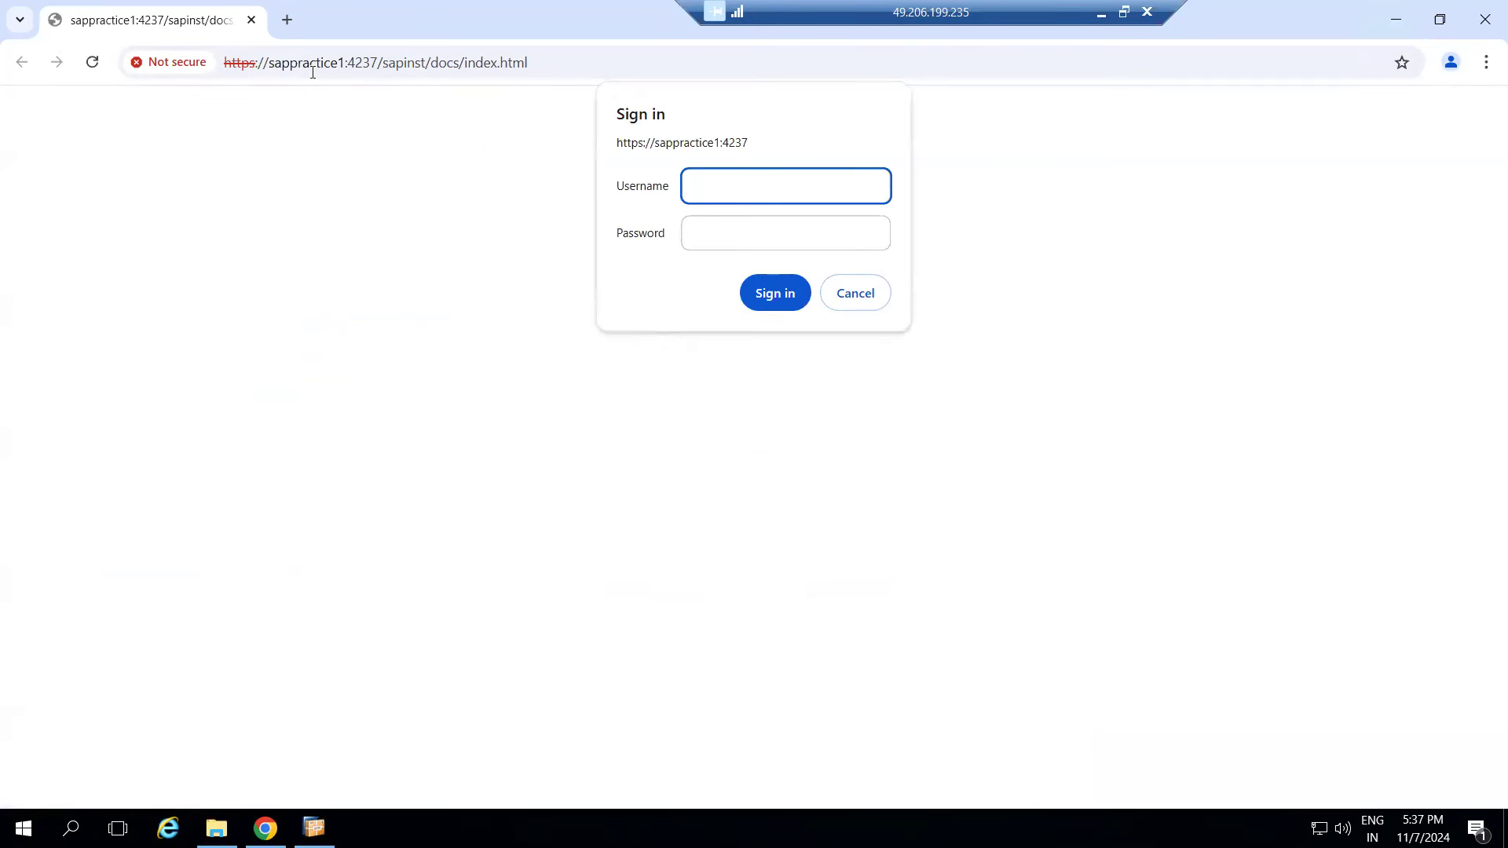
left_click(273, 64)
left_click_drag(274, 64, 341, 74)
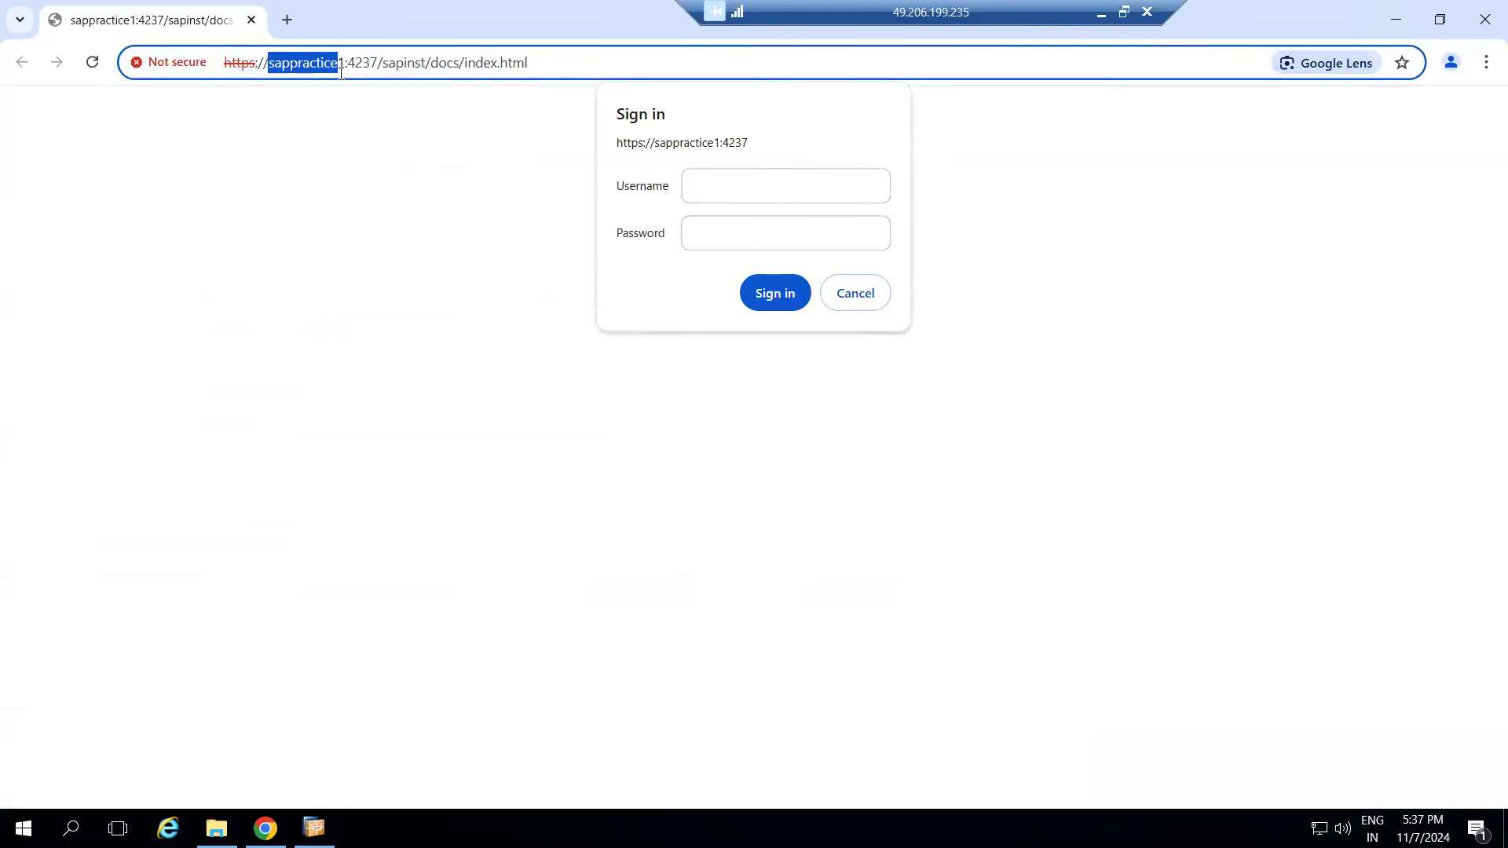
left_click(695, 186)
left_click(216, 828)
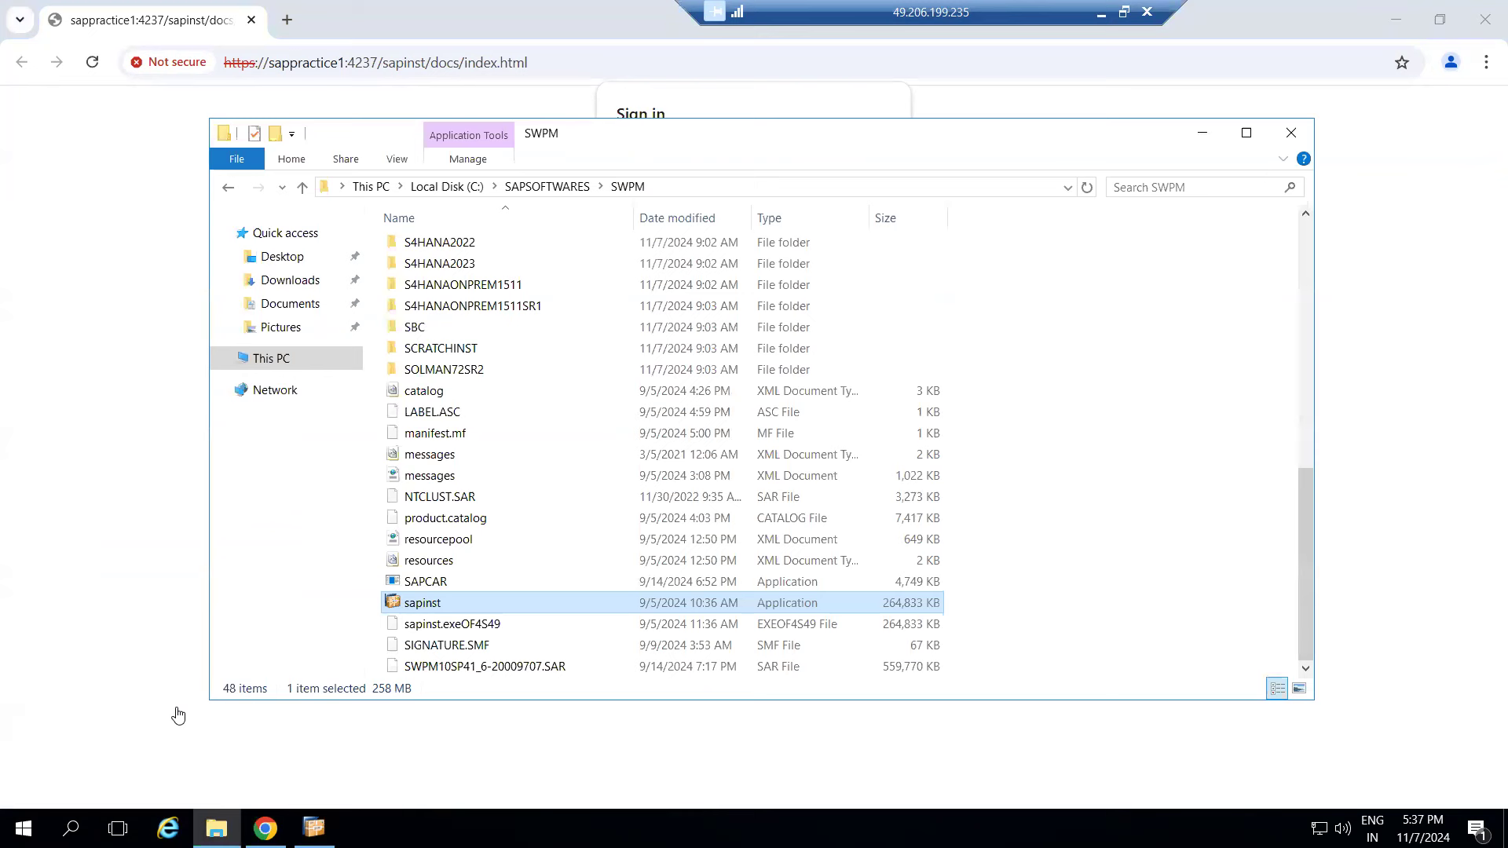
right_click(271, 362)
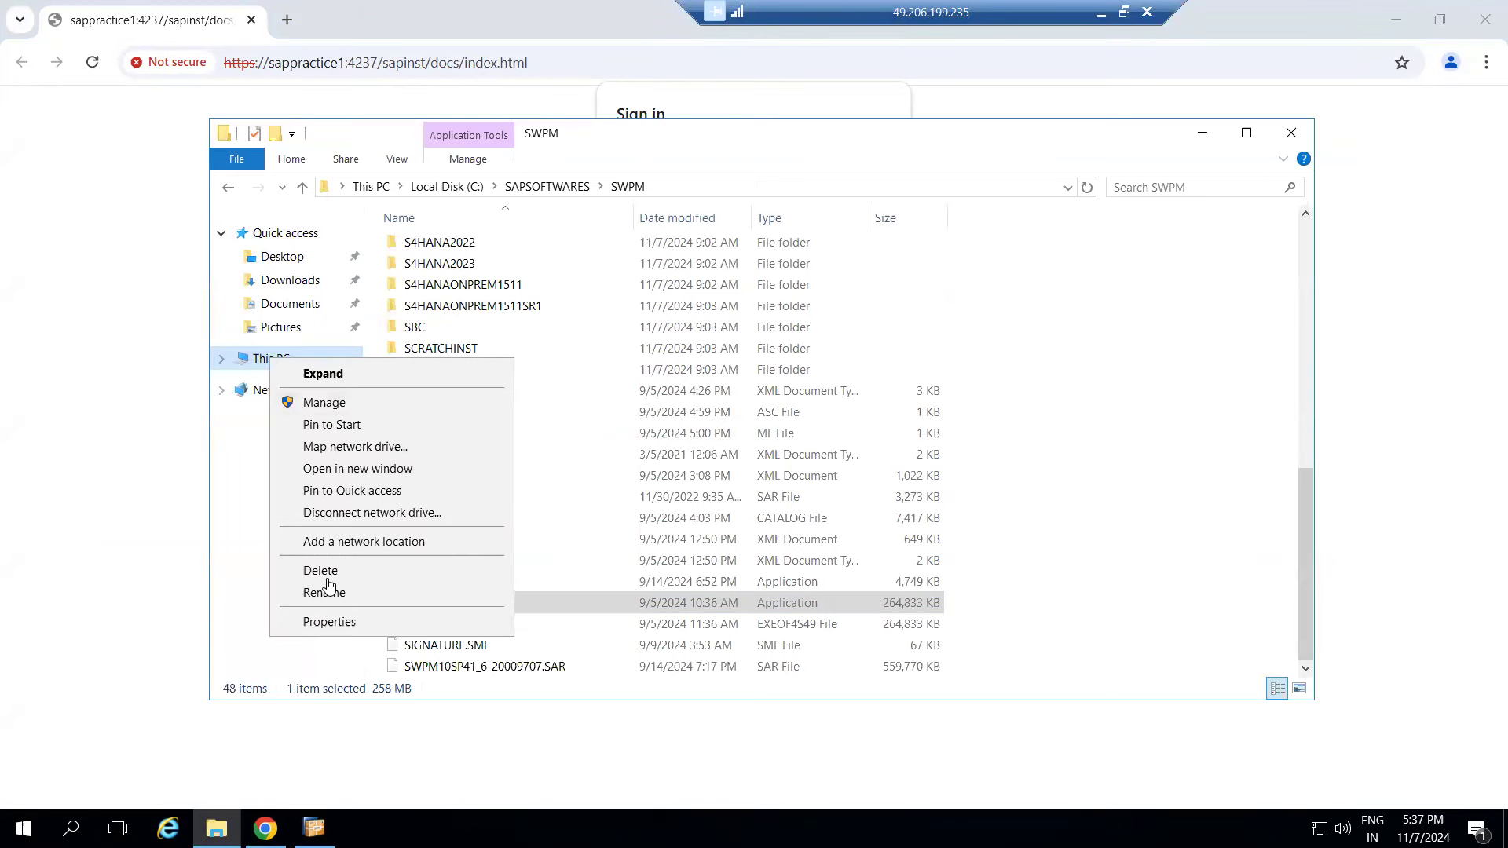
left_click(322, 622)
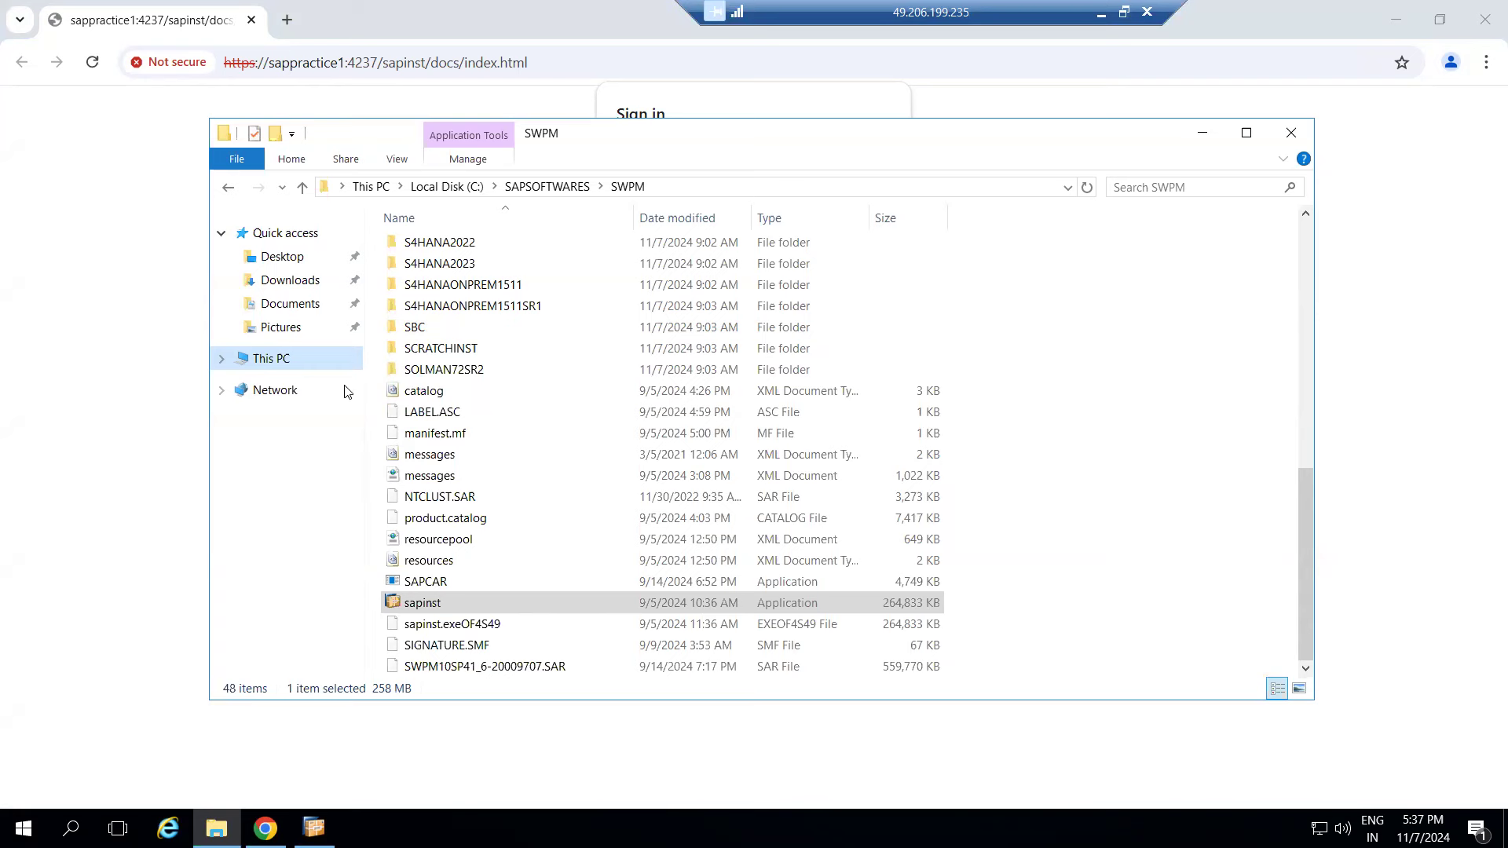
left_click(216, 828)
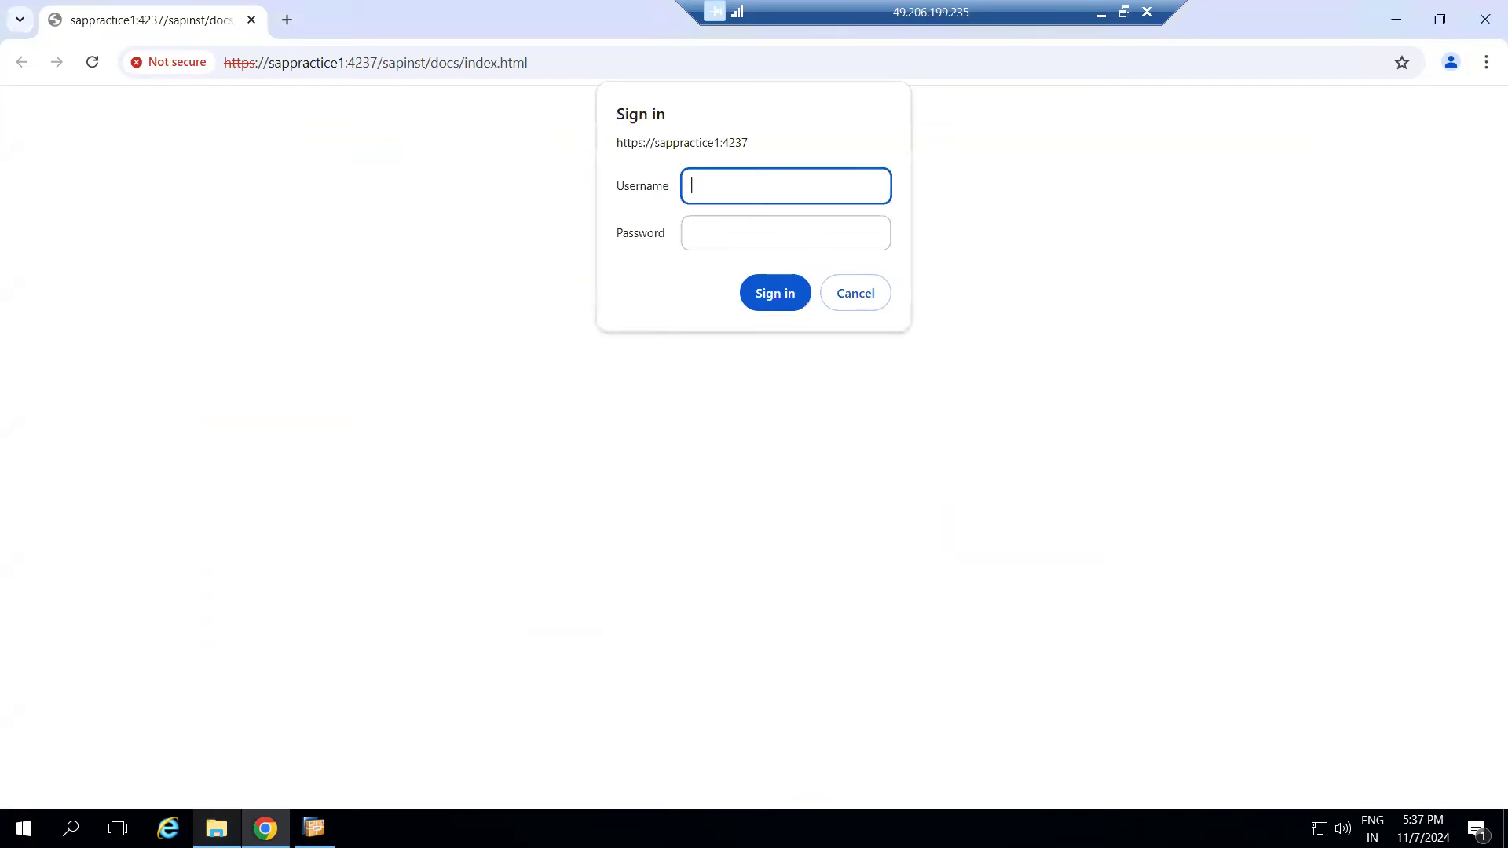
left_click(216, 828)
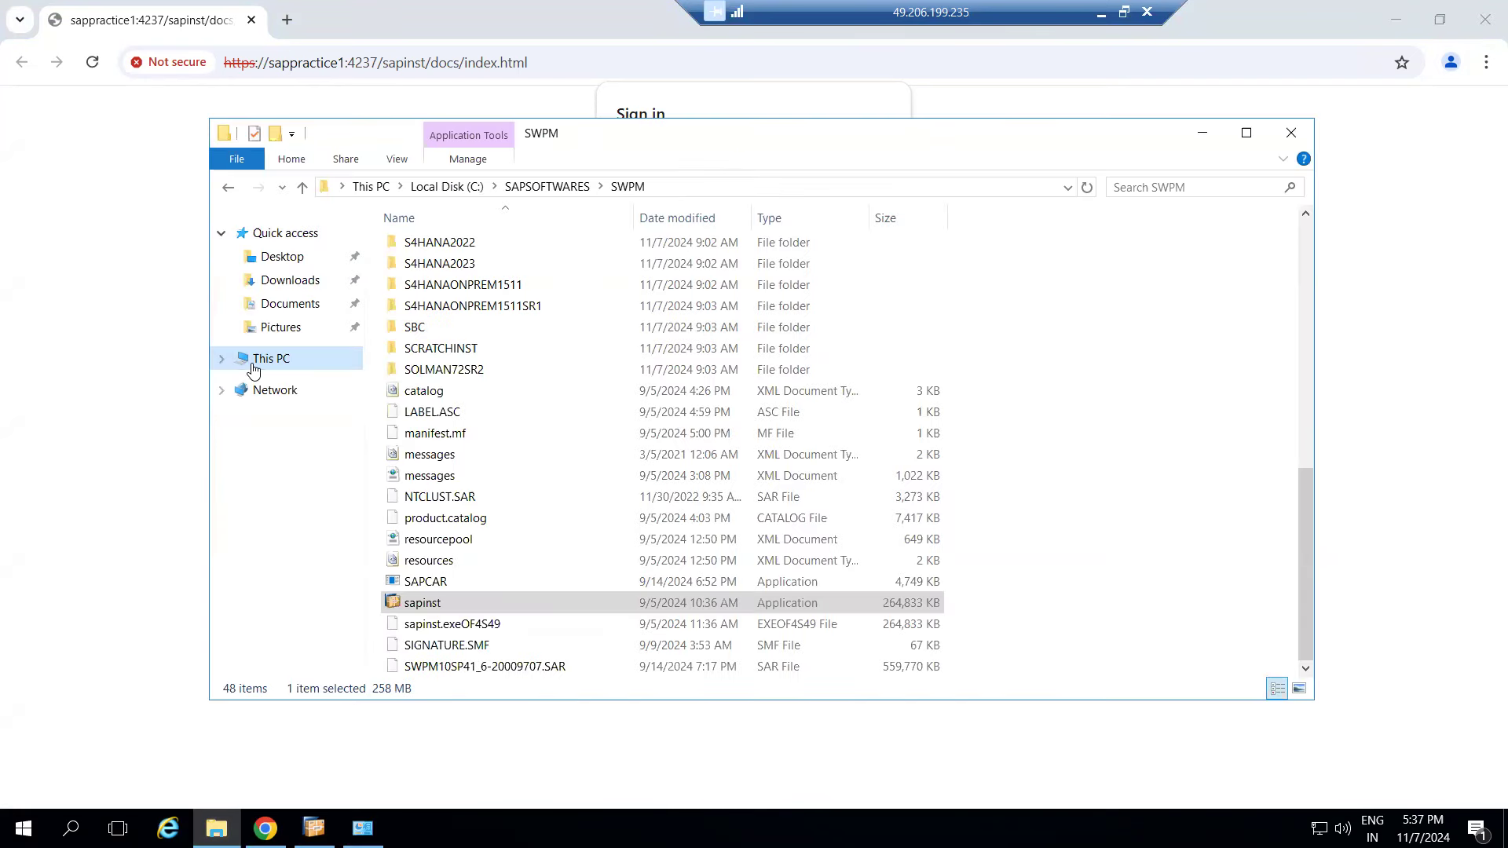
right_click(253, 363)
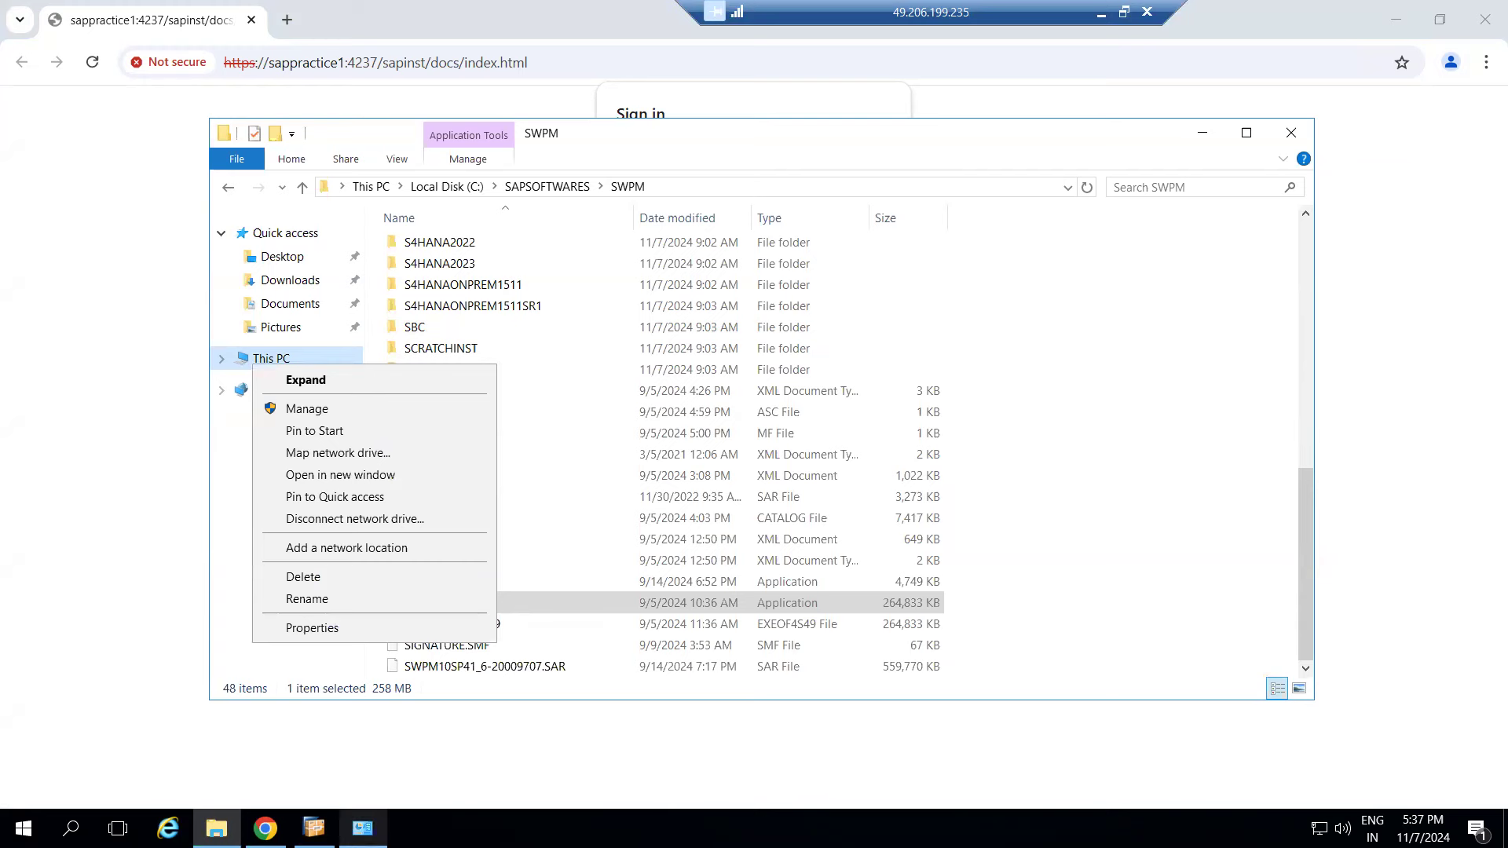
left_click(312, 627)
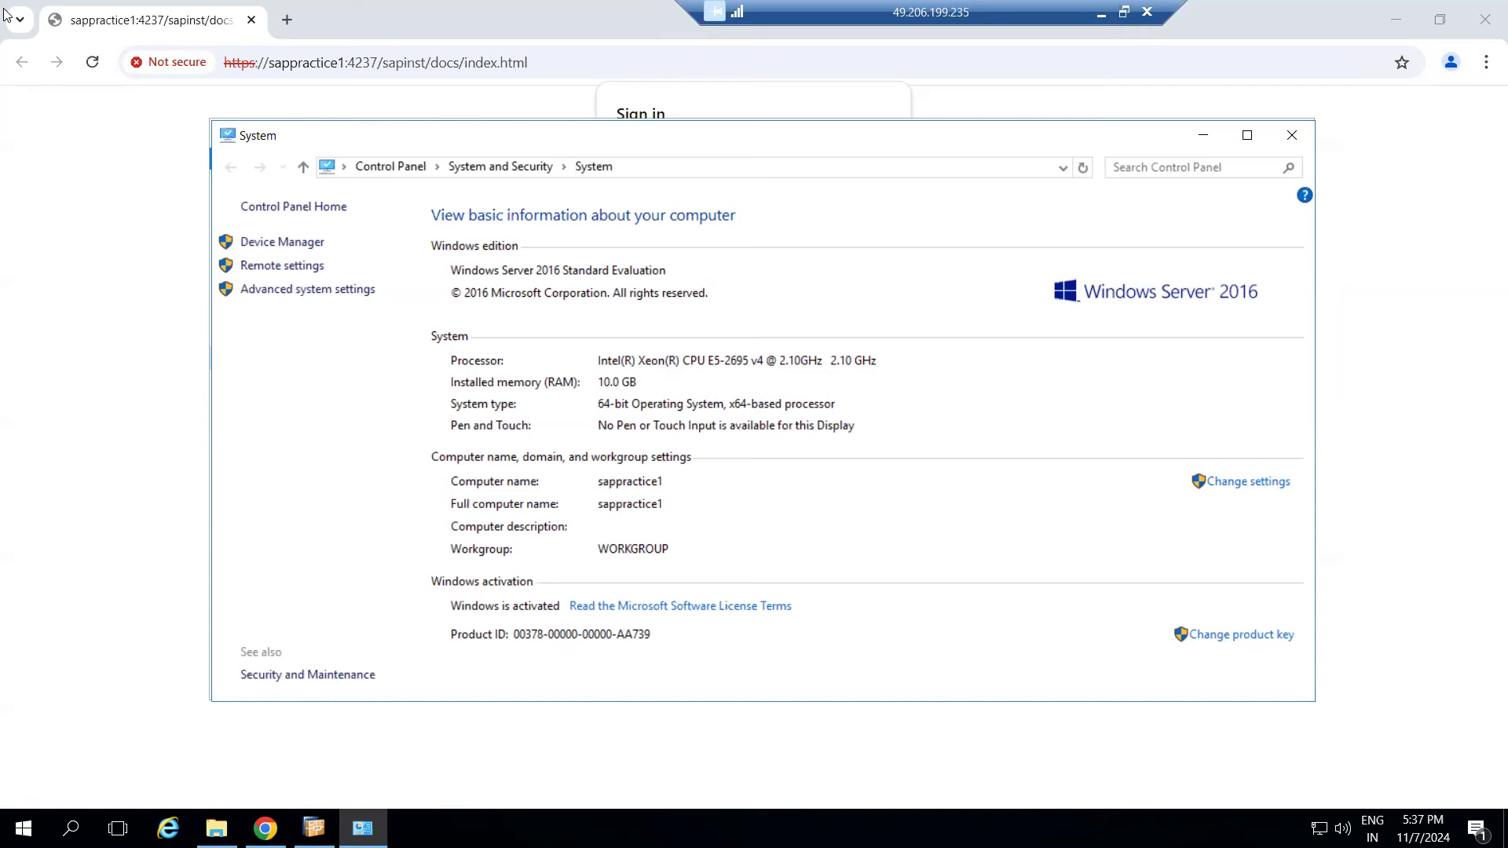
left_click(1281, 144)
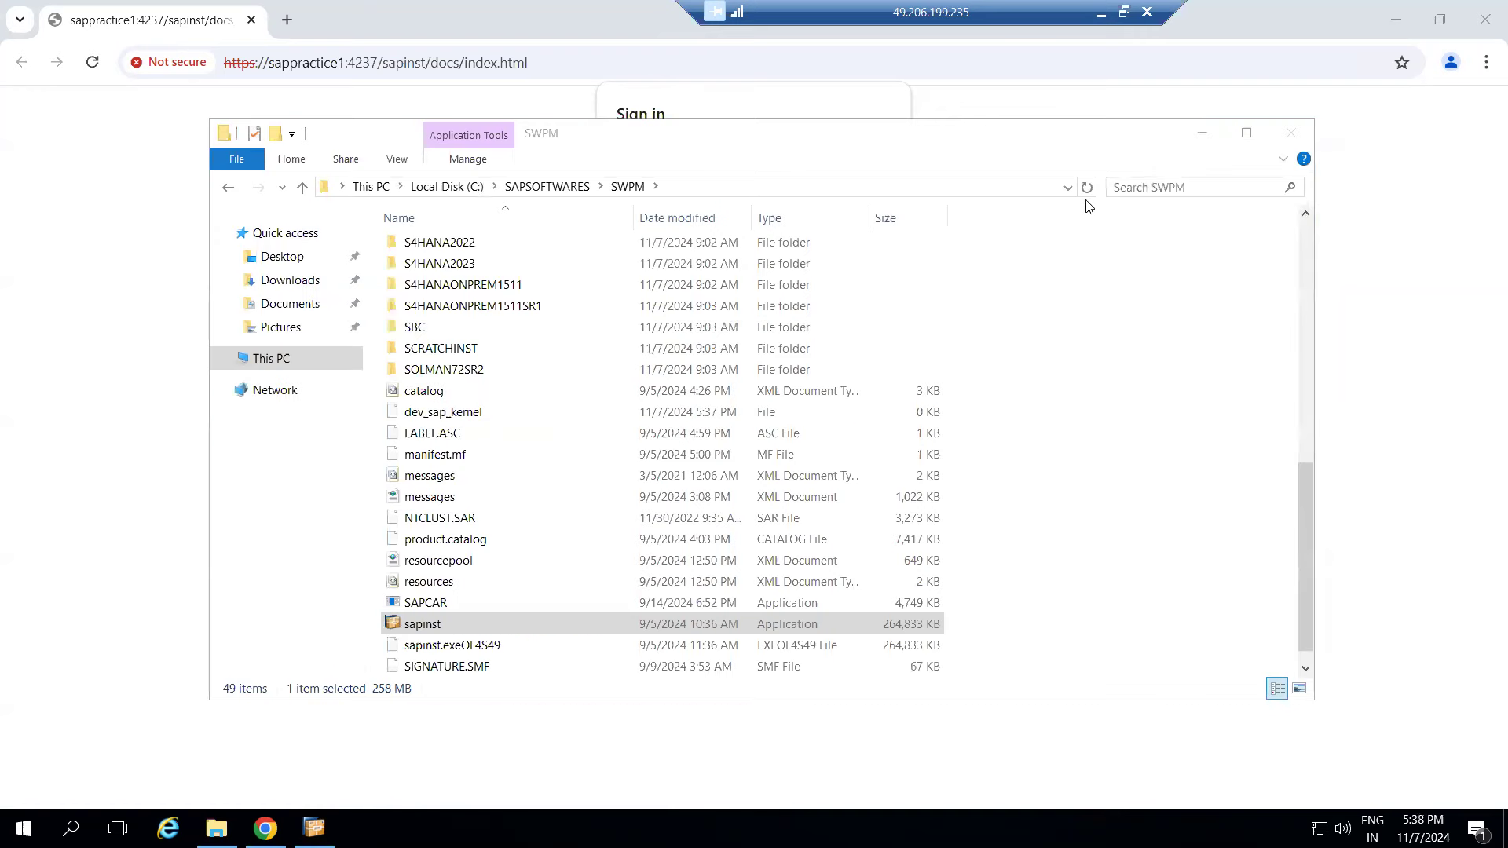
- Sign in as Administrator with the account password, then open Task Manager from the taskbar
left_click(79, 235)
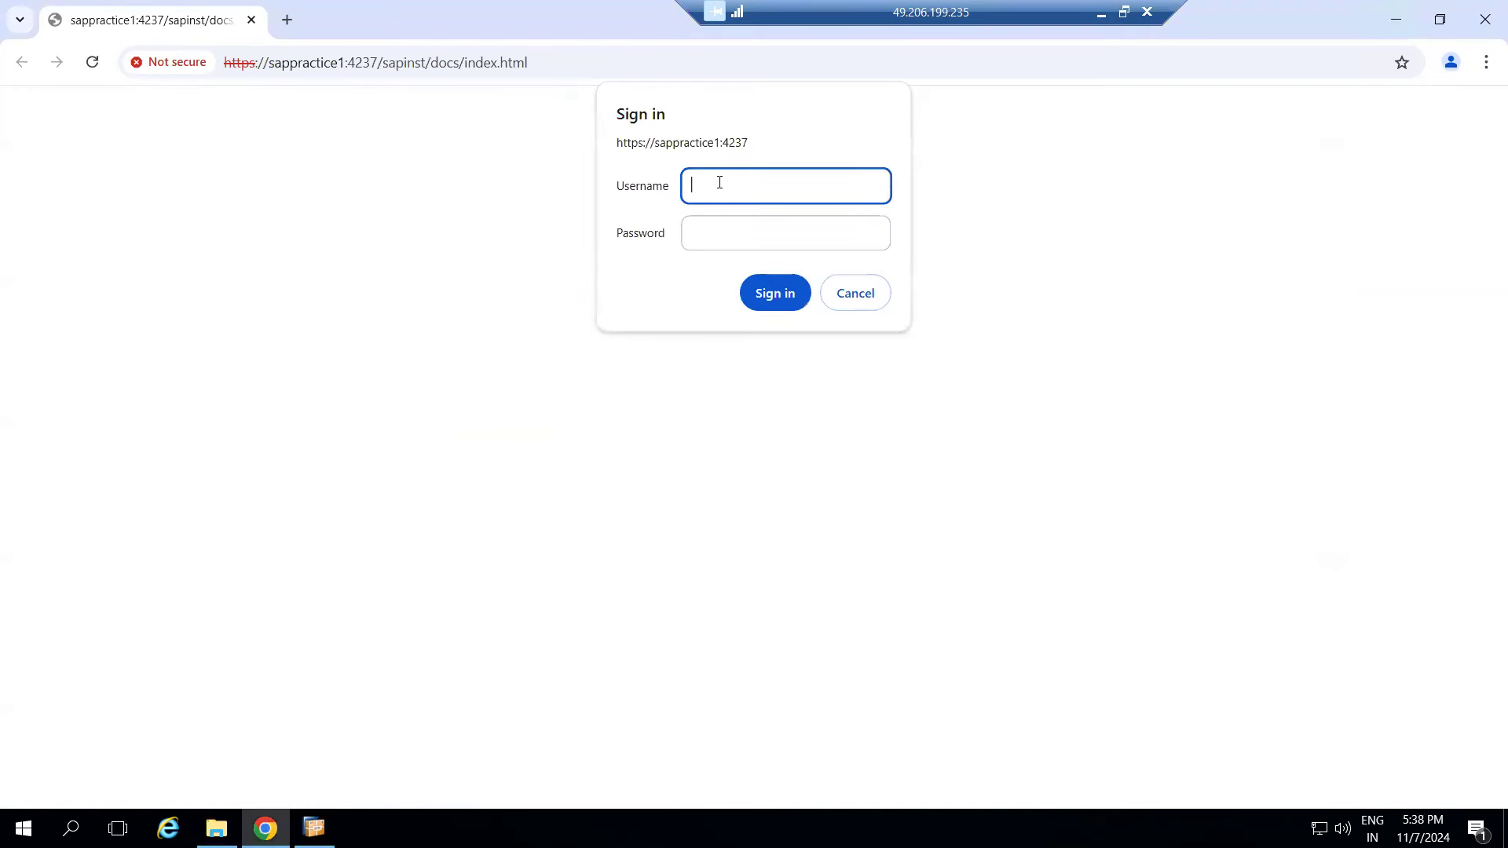
type("Administrator")
key("Tab")
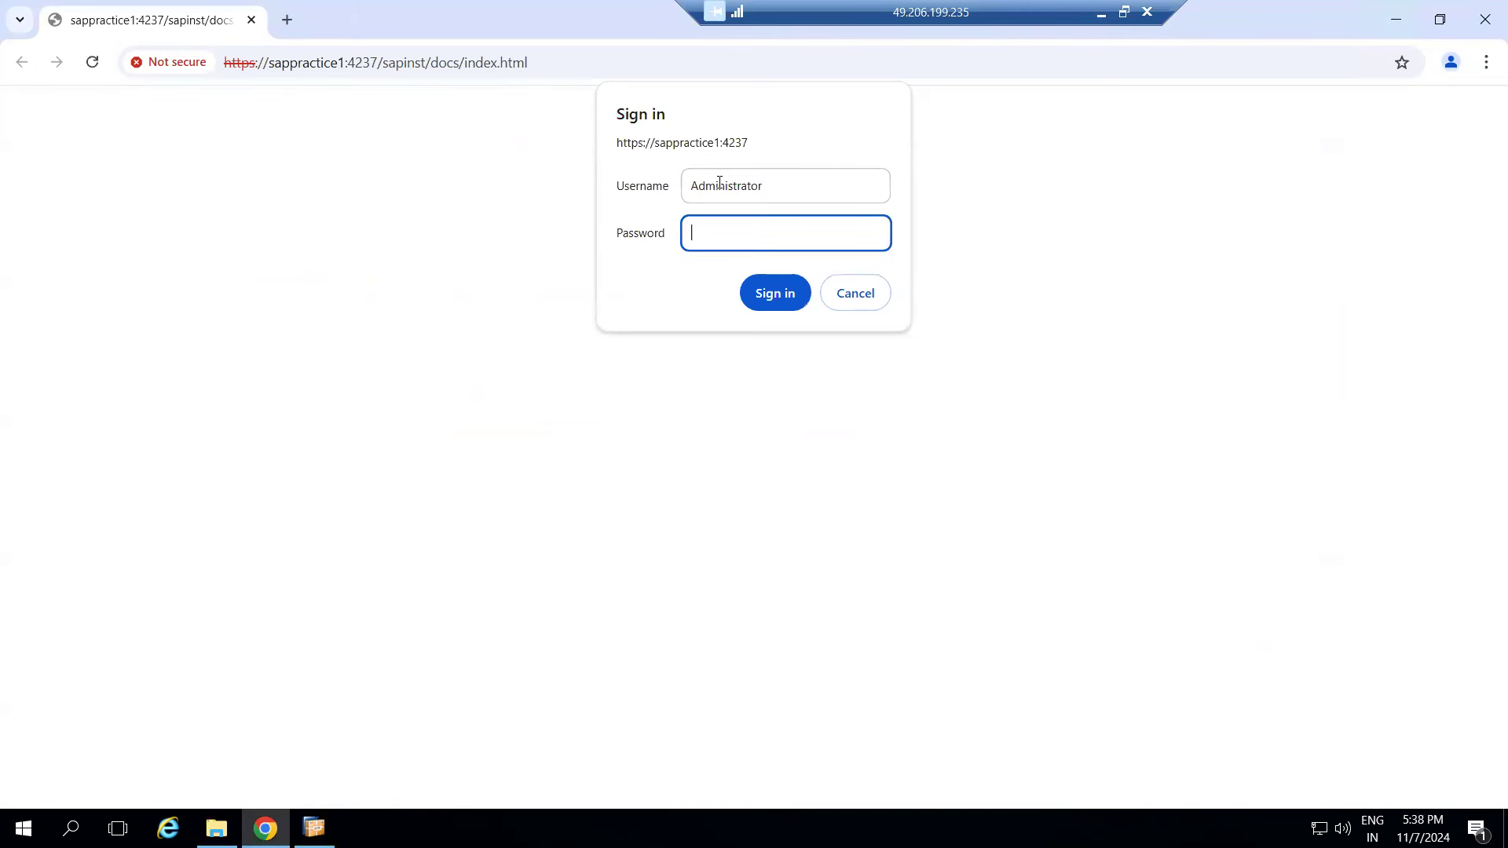
type("••••••••••••")
key("Return")
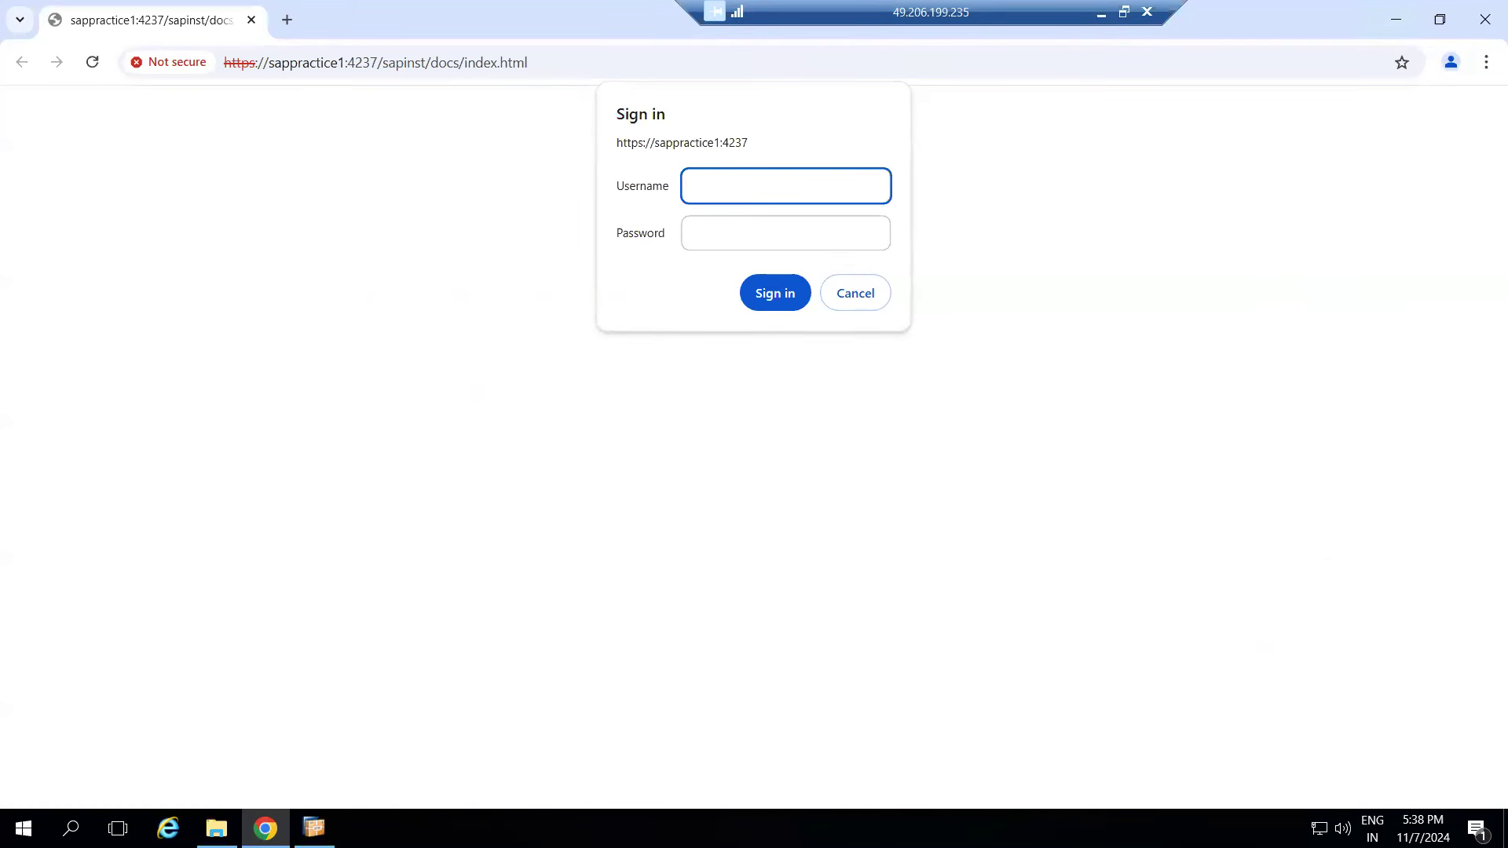
right_click(519, 829)
left_click(551, 736)
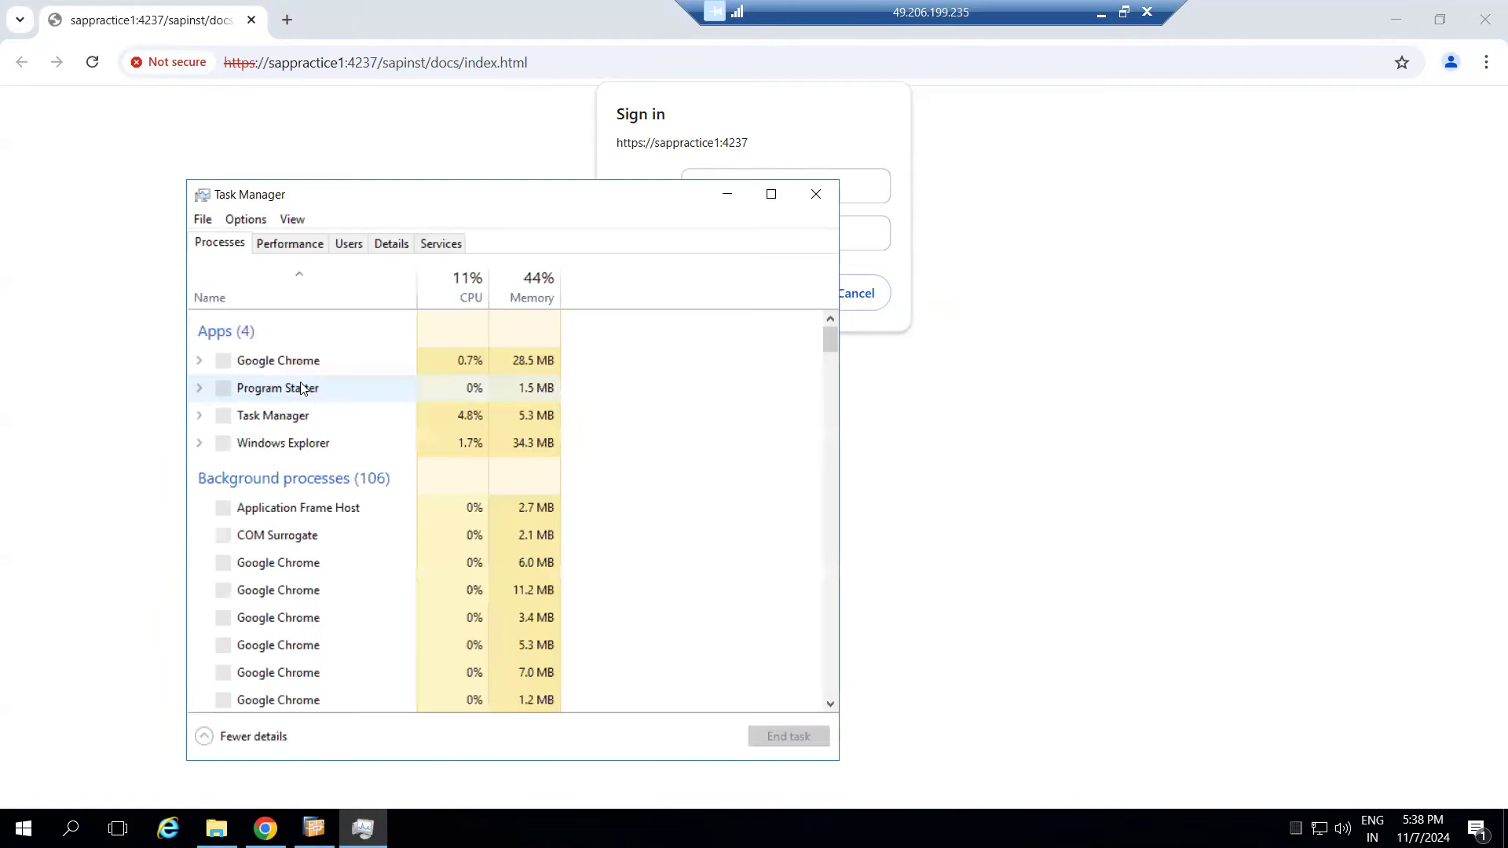
- End the extra sapinst.exe process tree from Task Manager's Details list, then minimize Task Manager
left_click(348, 249)
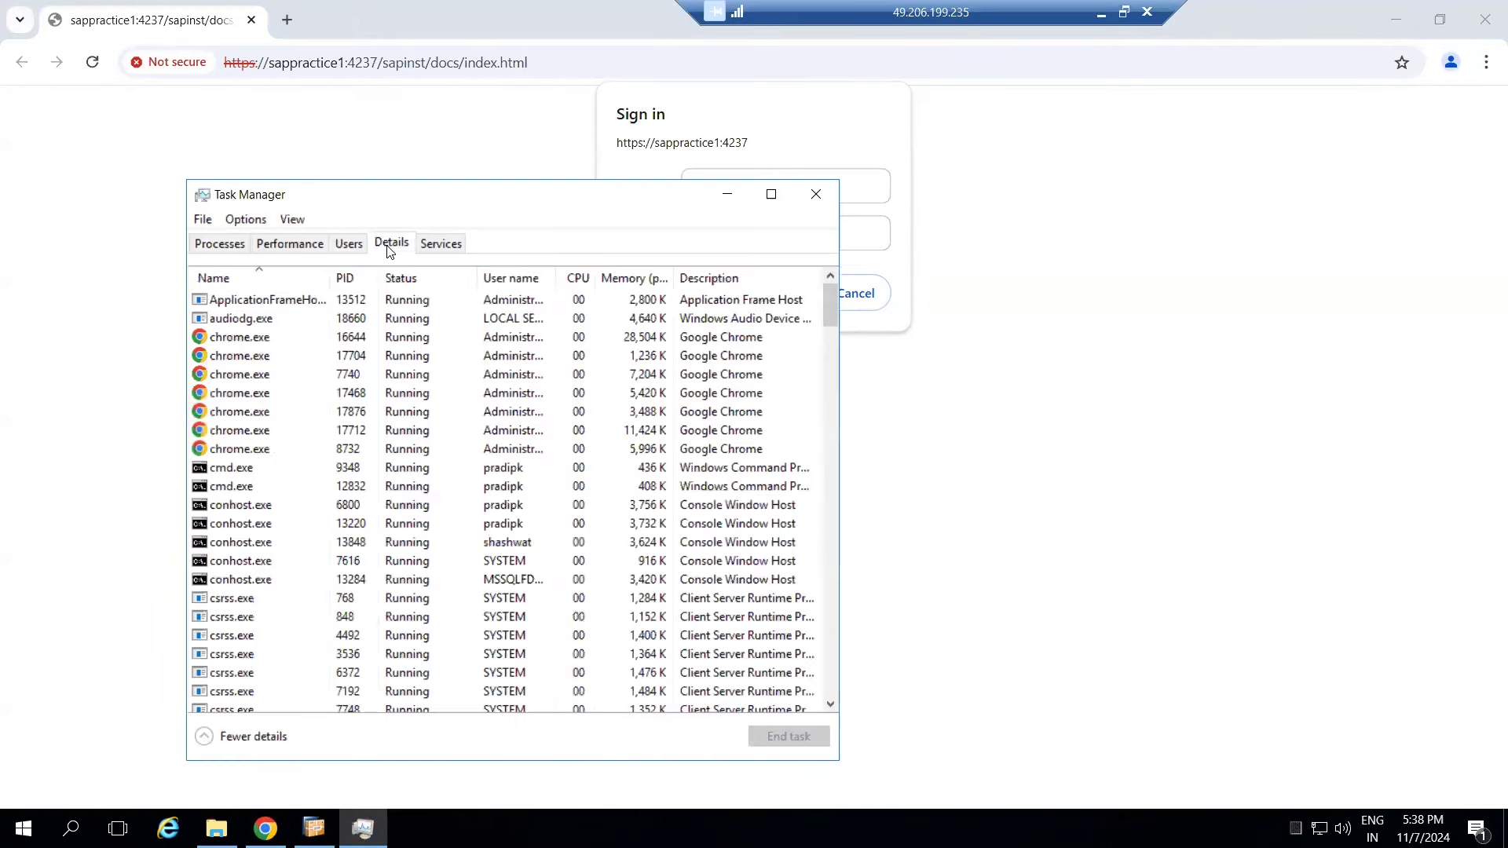
left_click(341, 357)
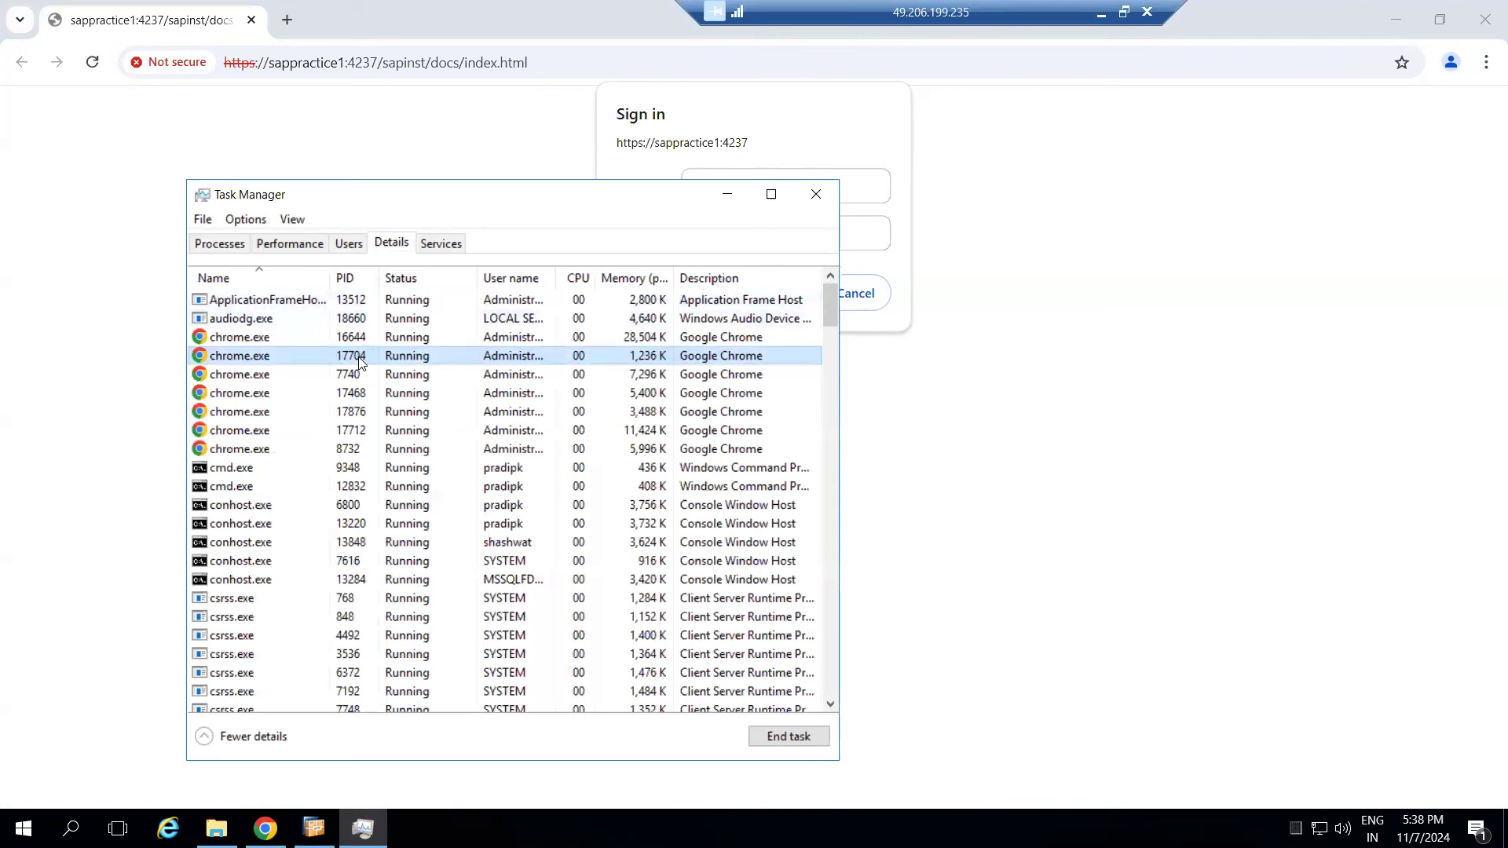
key("s")
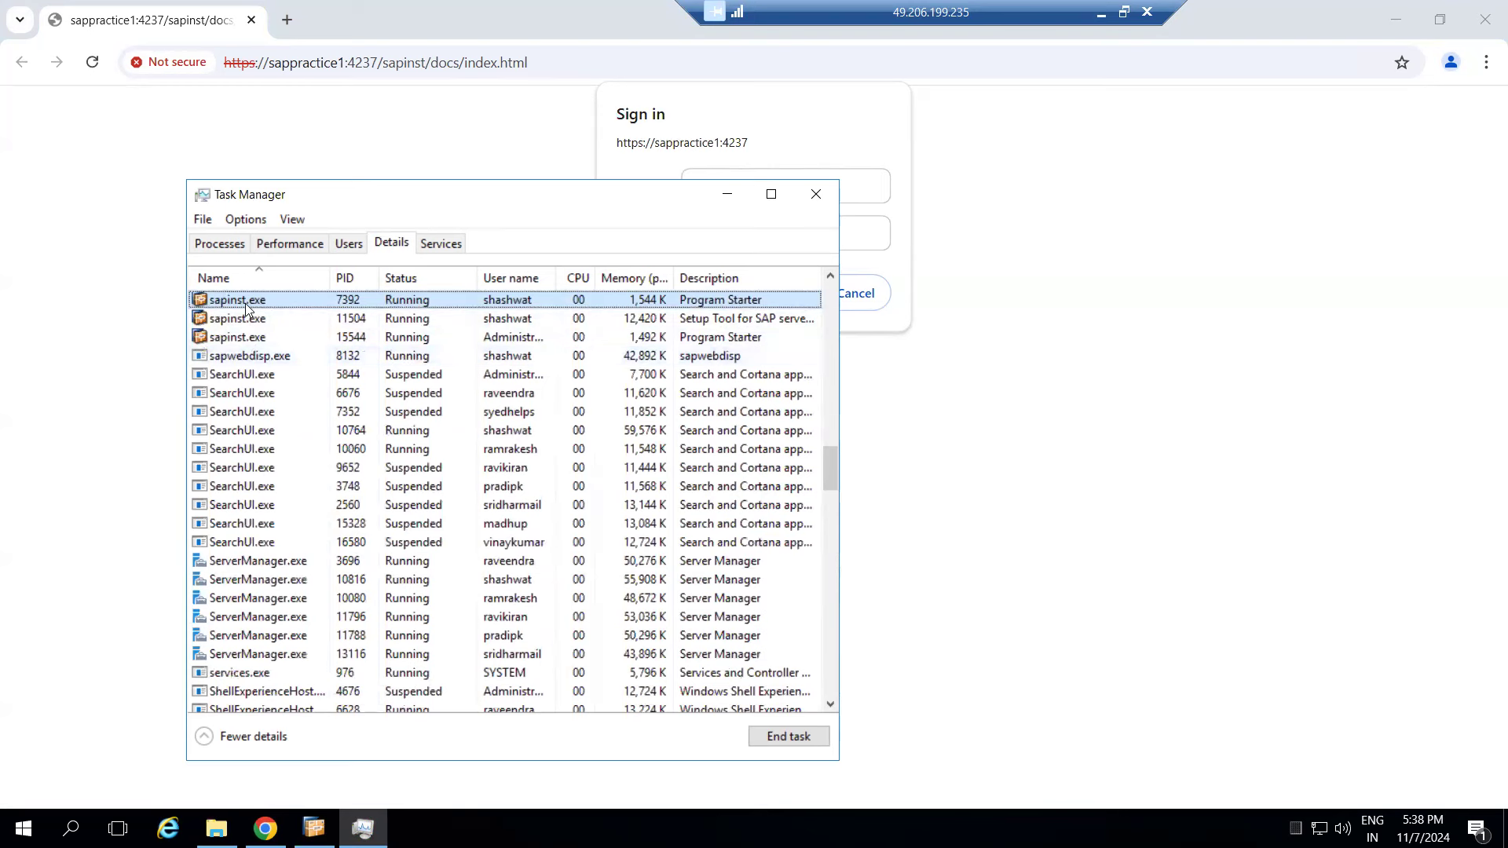
right_click(245, 303)
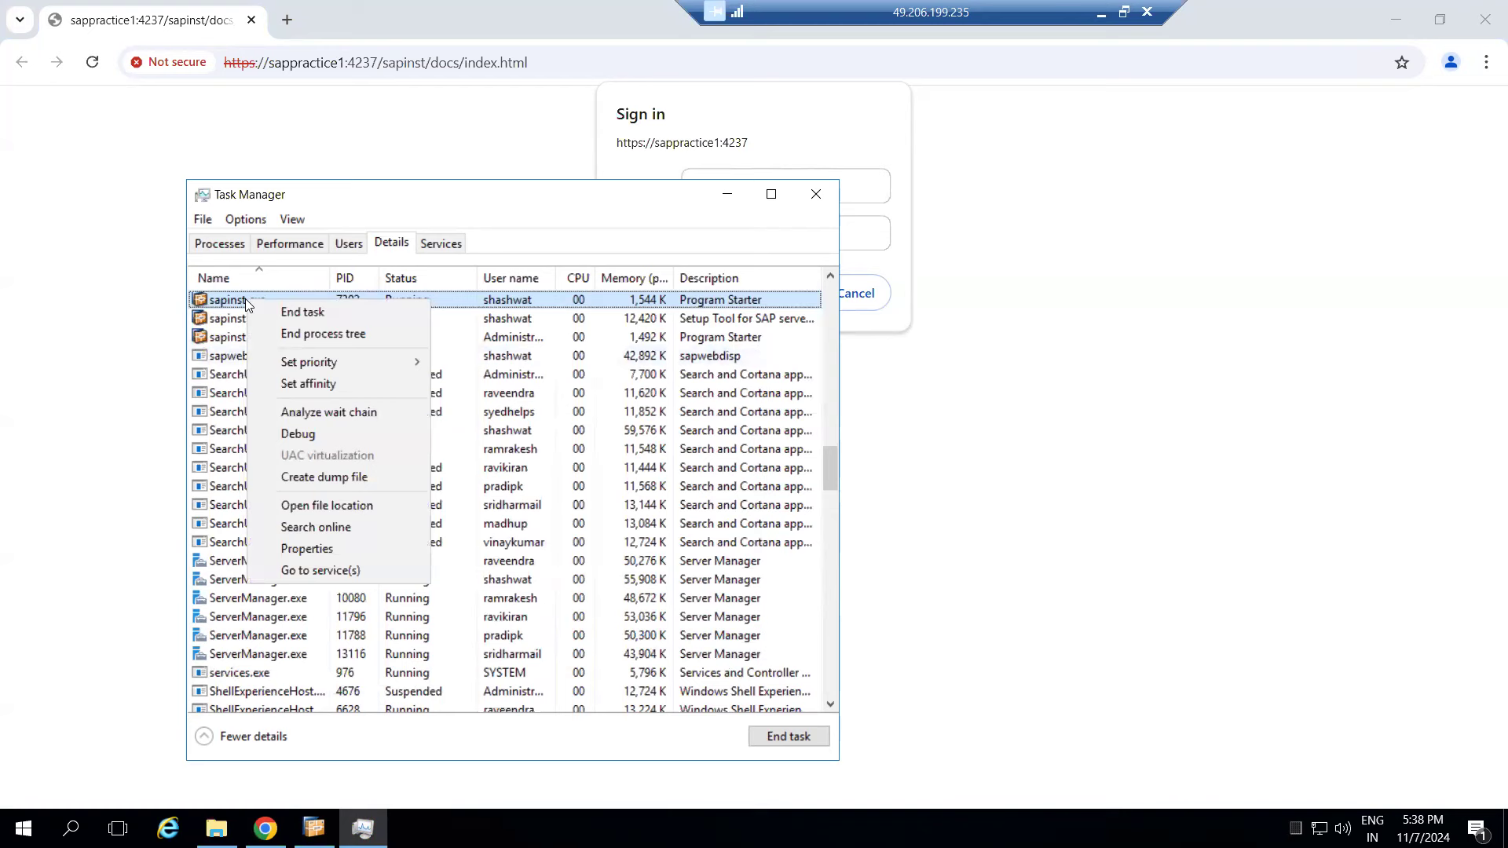
left_click(289, 333)
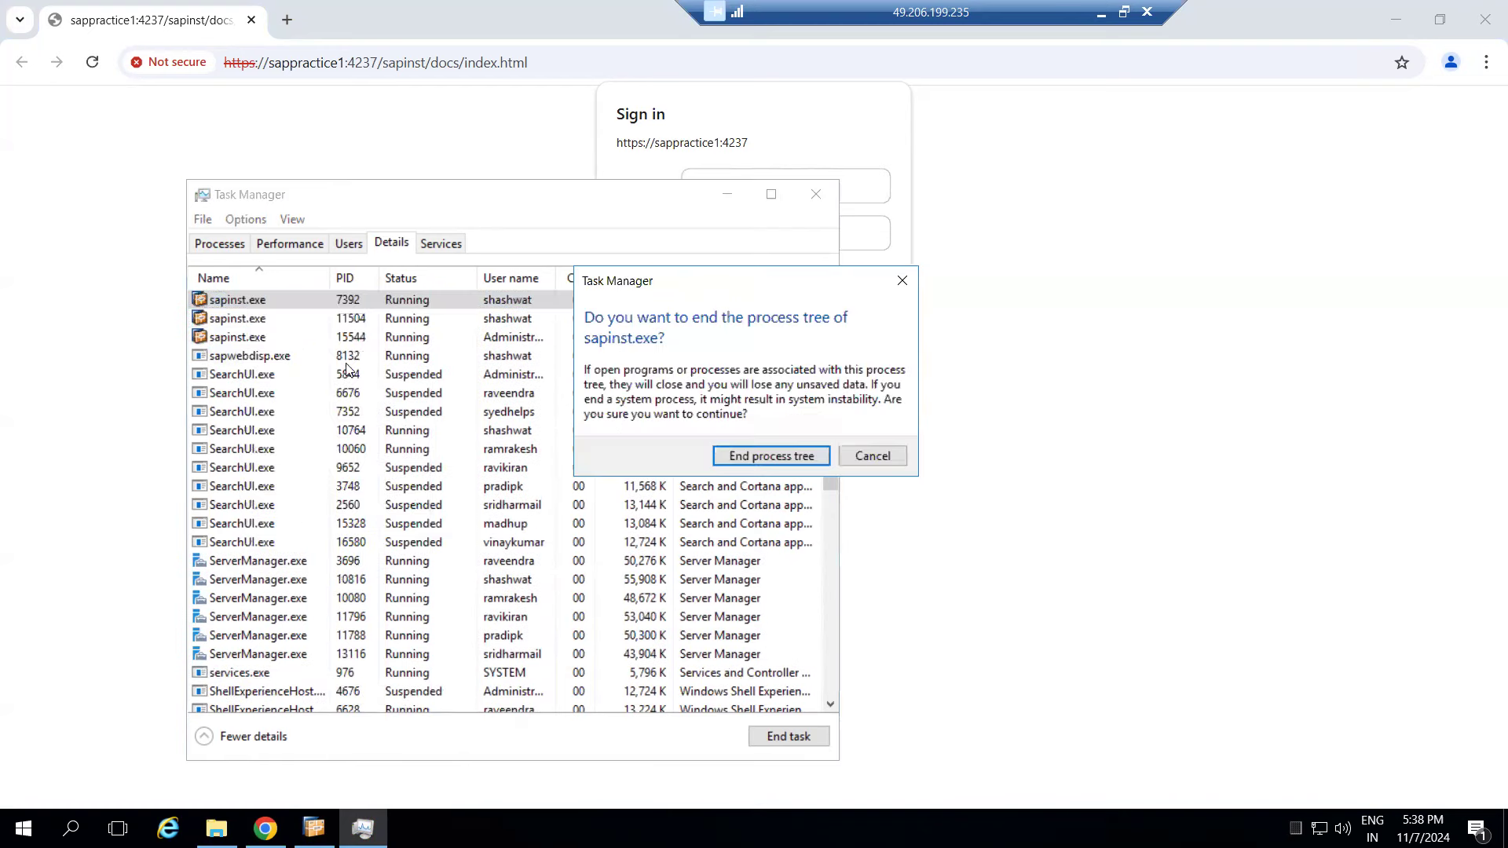
left_click(777, 462)
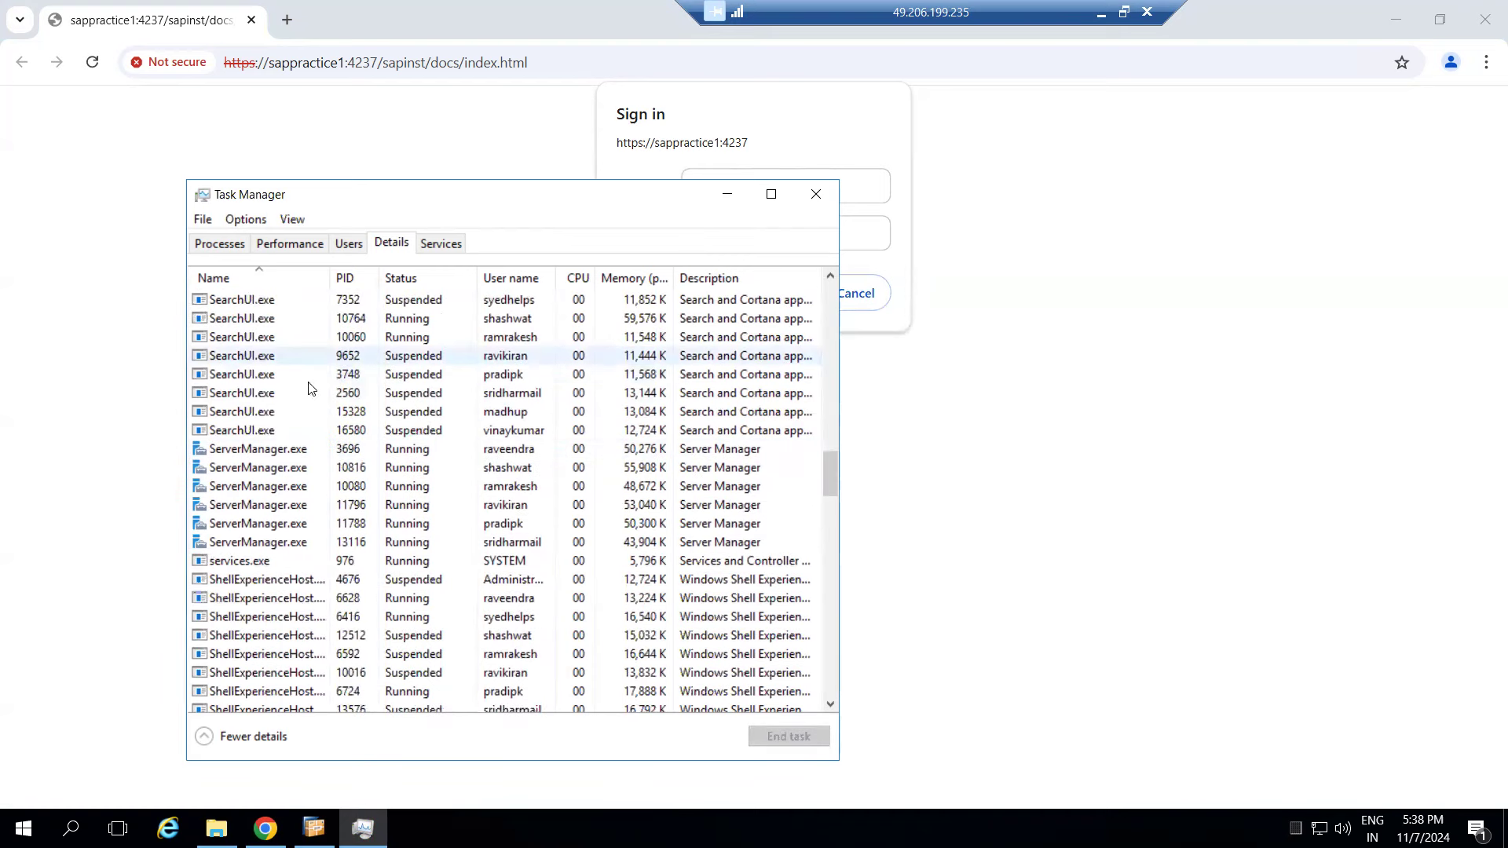
scroll(267, 463, "up", 4)
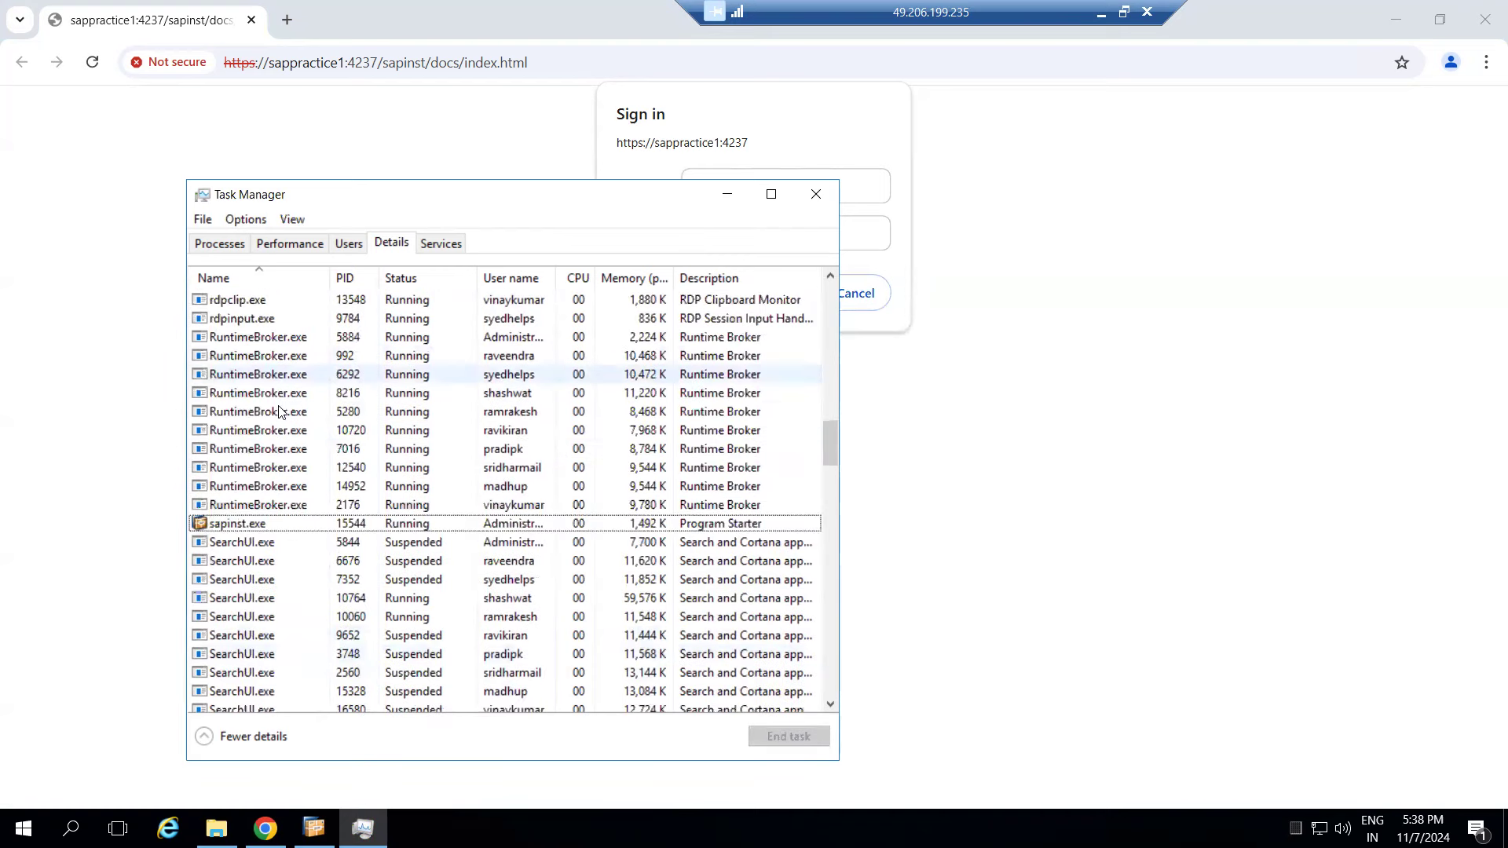
left_click(726, 193)
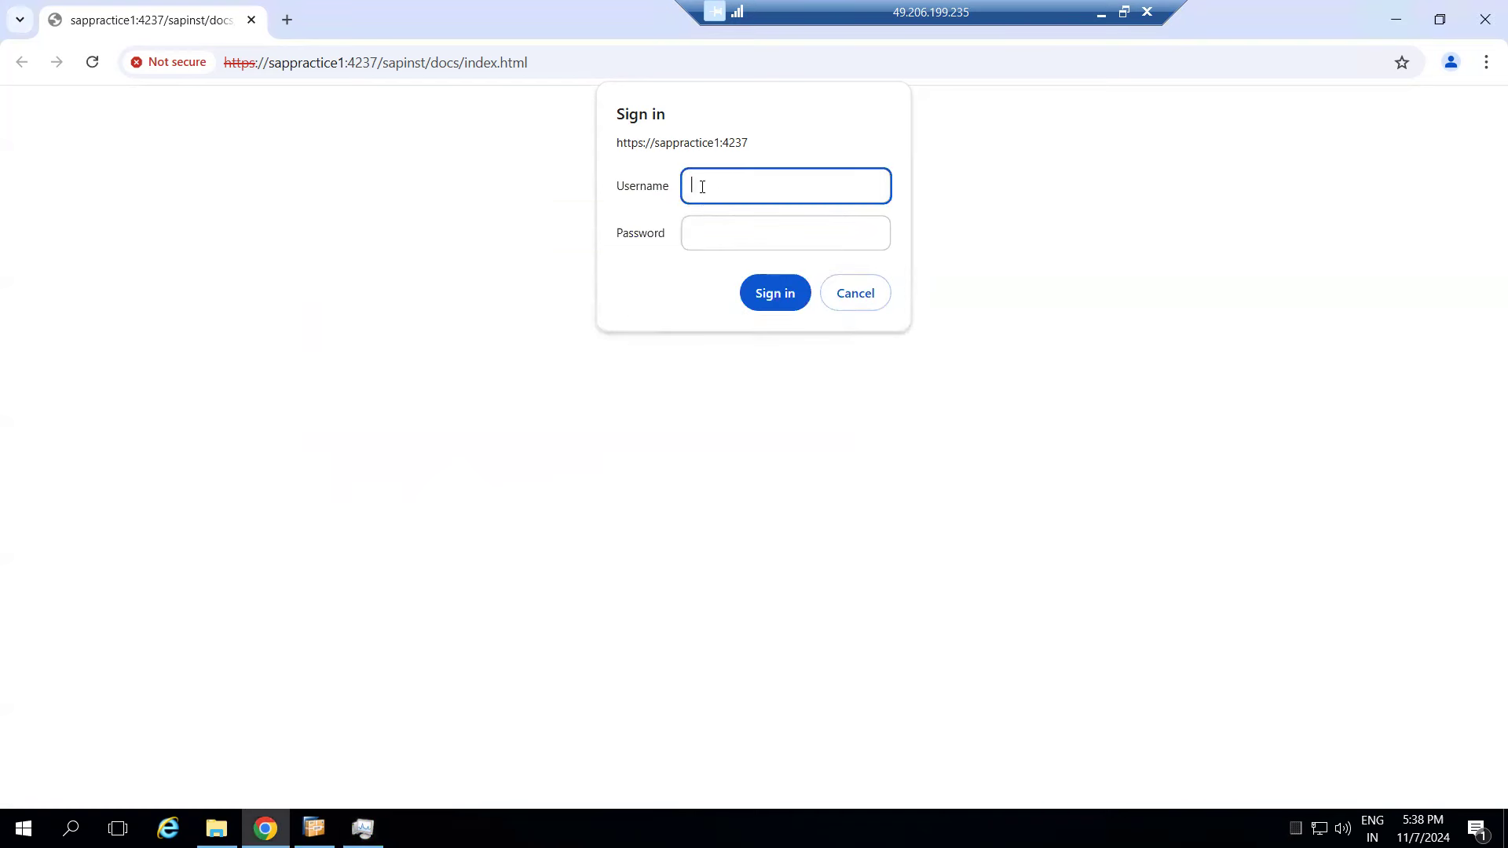
- Sign in at the browser prompt with the administrator account and reload the installer page
type("Administrator")
key("Tab")
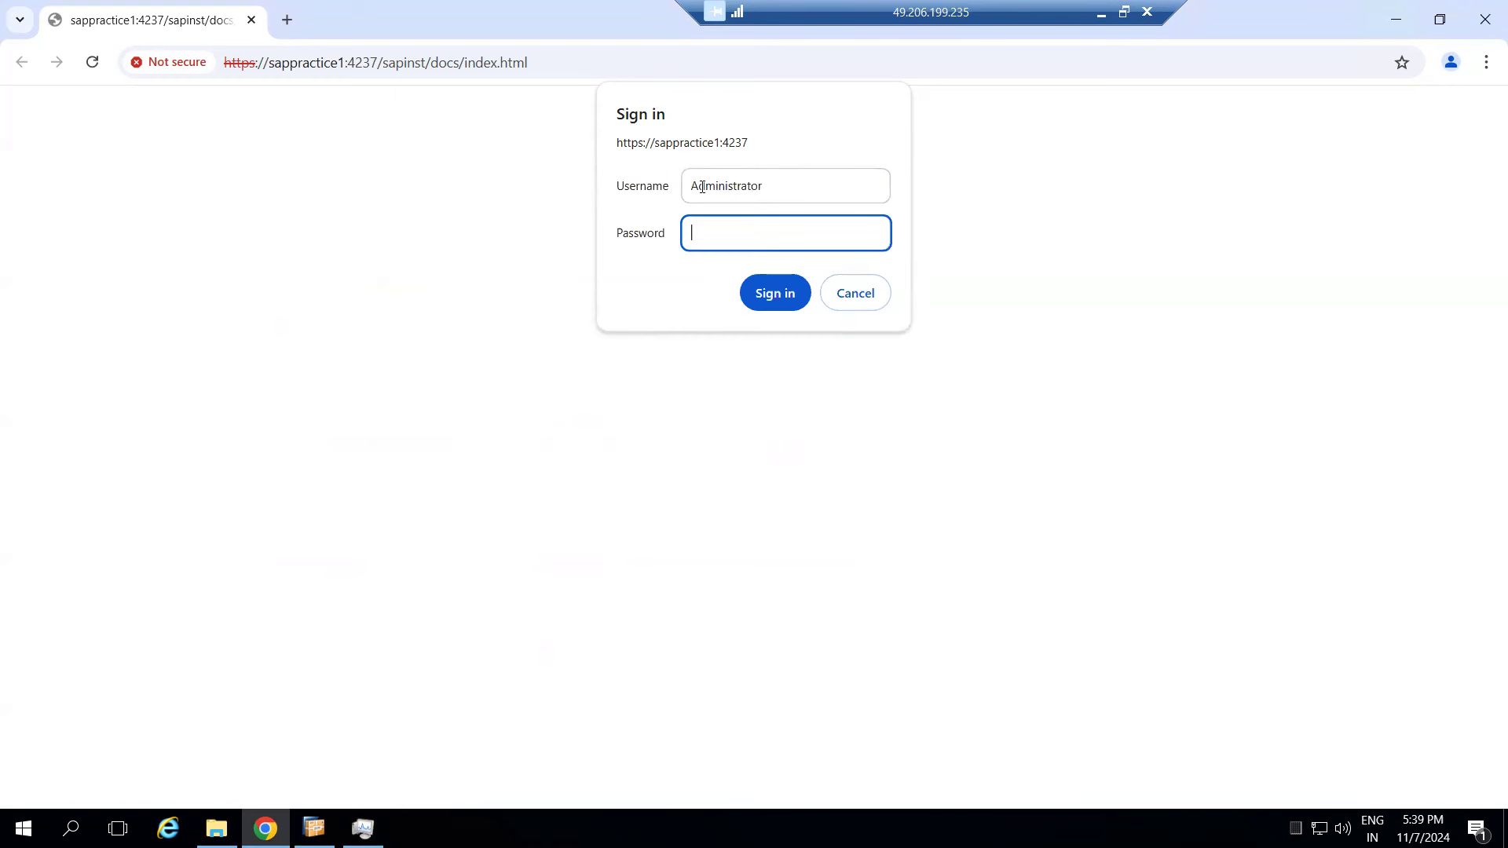
type("•••••••••••")
key("Return")
key("F5")
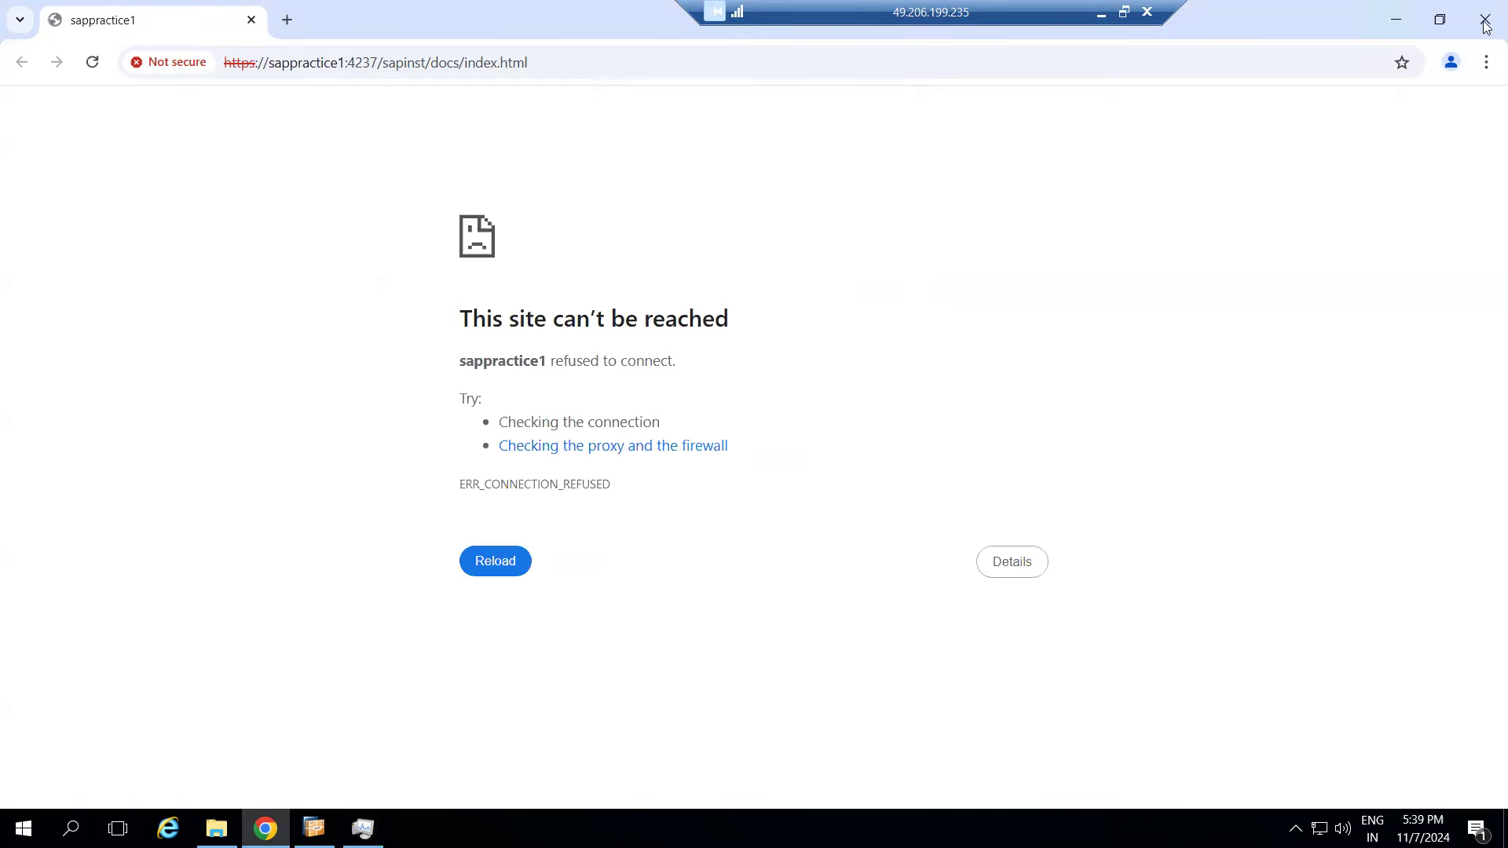
- Close Chrome, Program Starter and Task Manager, then relaunch sapinst from the SWPM folder
left_click(1485, 19)
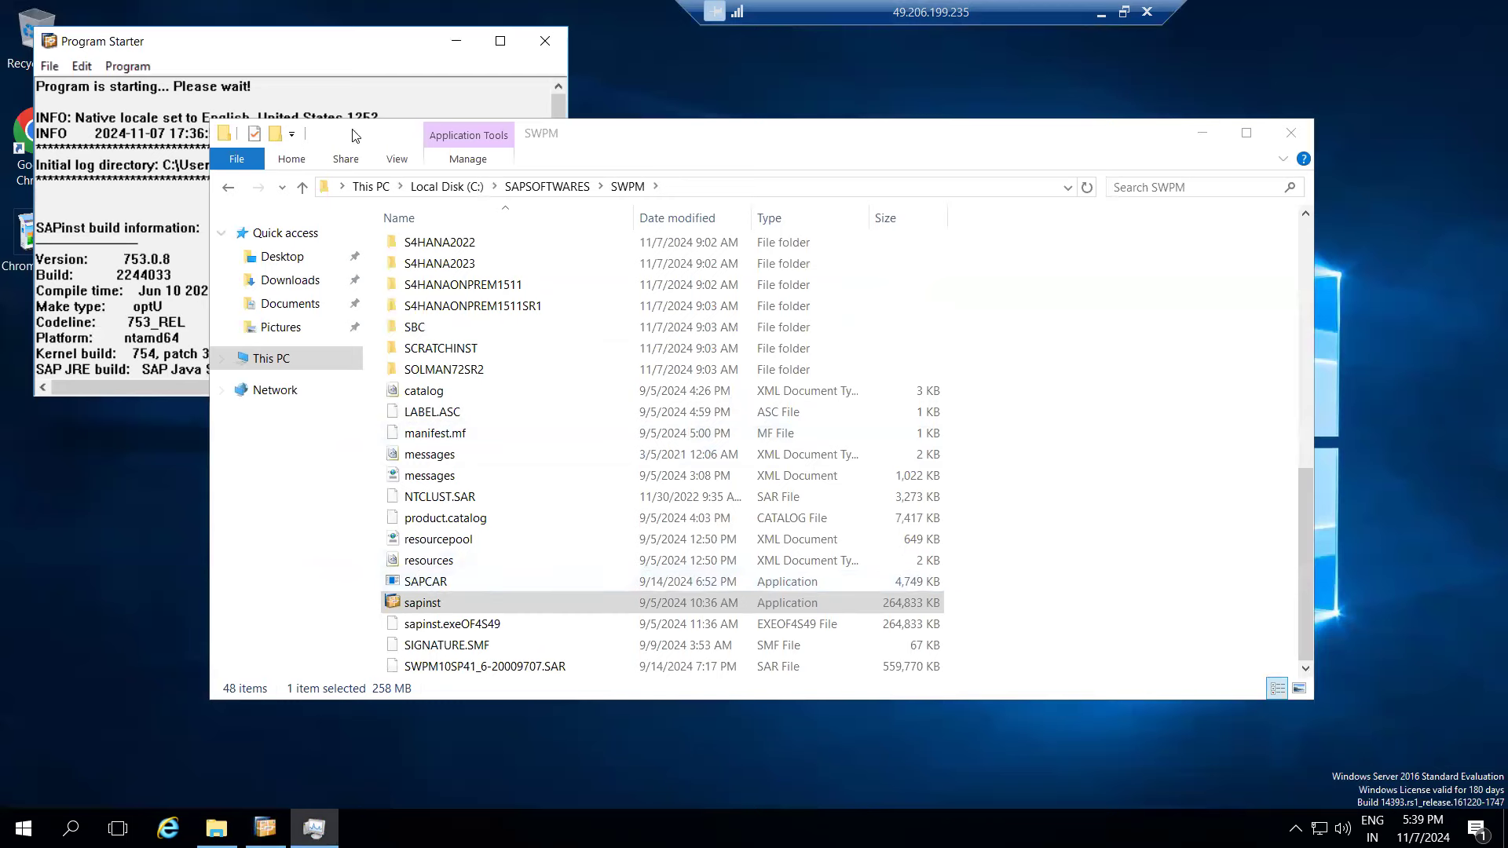
left_click(544, 40)
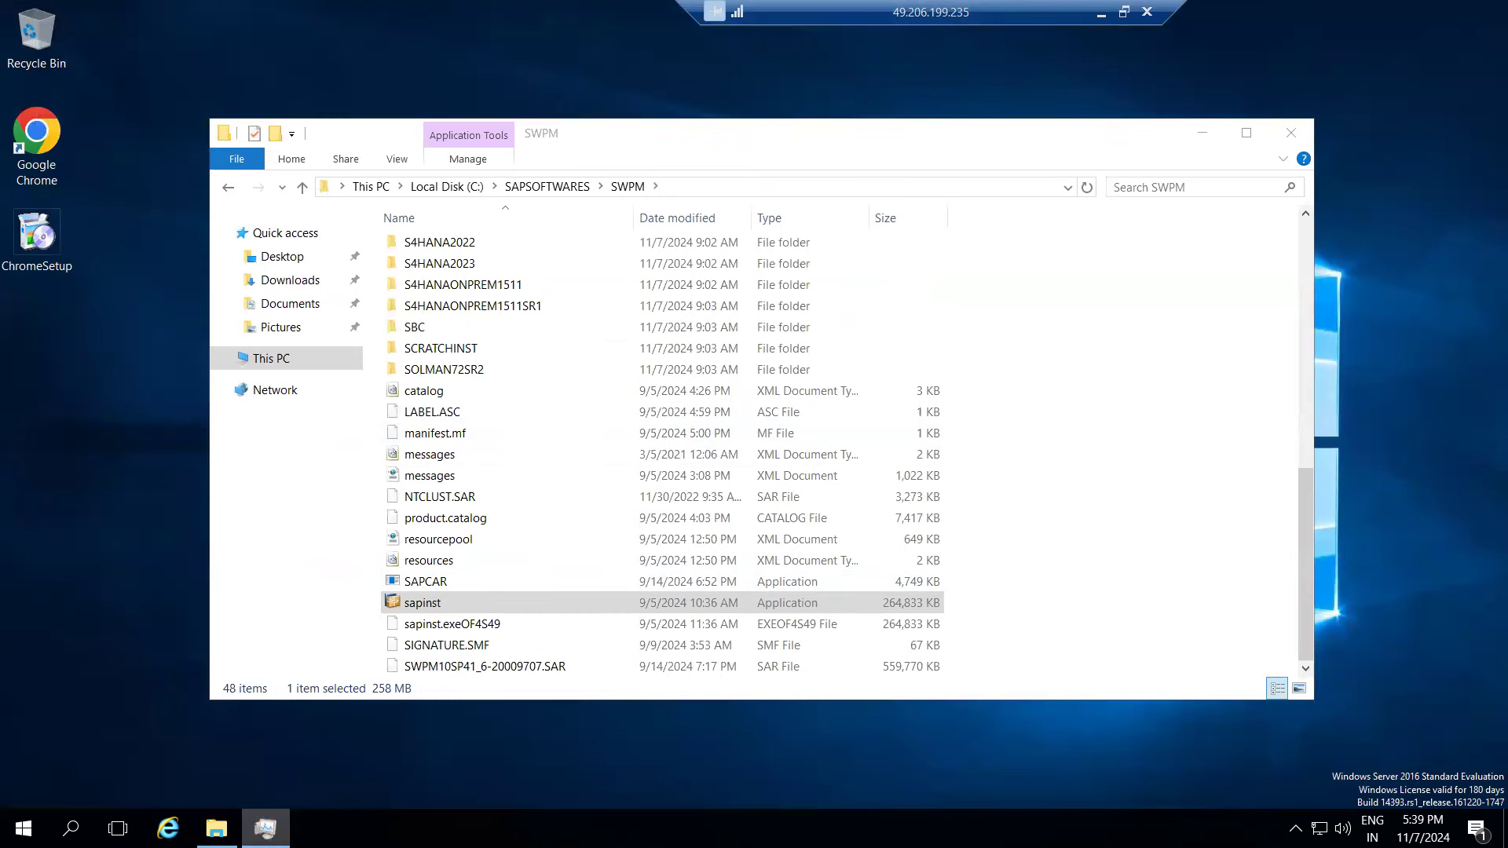
left_click(266, 826)
left_click(253, 432)
key("Down")
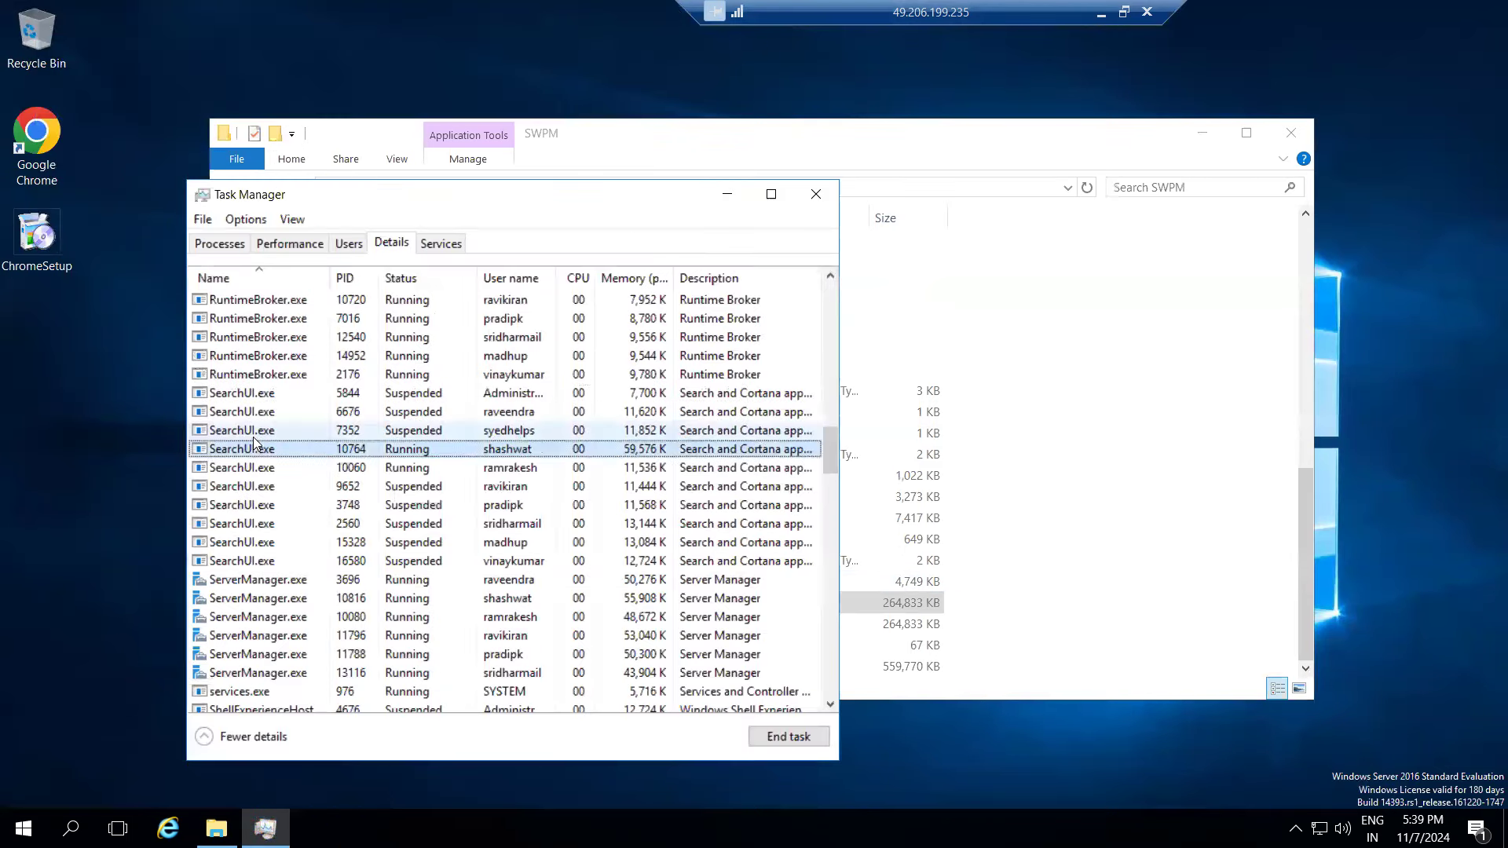
scroll(440, 424, "up", 1)
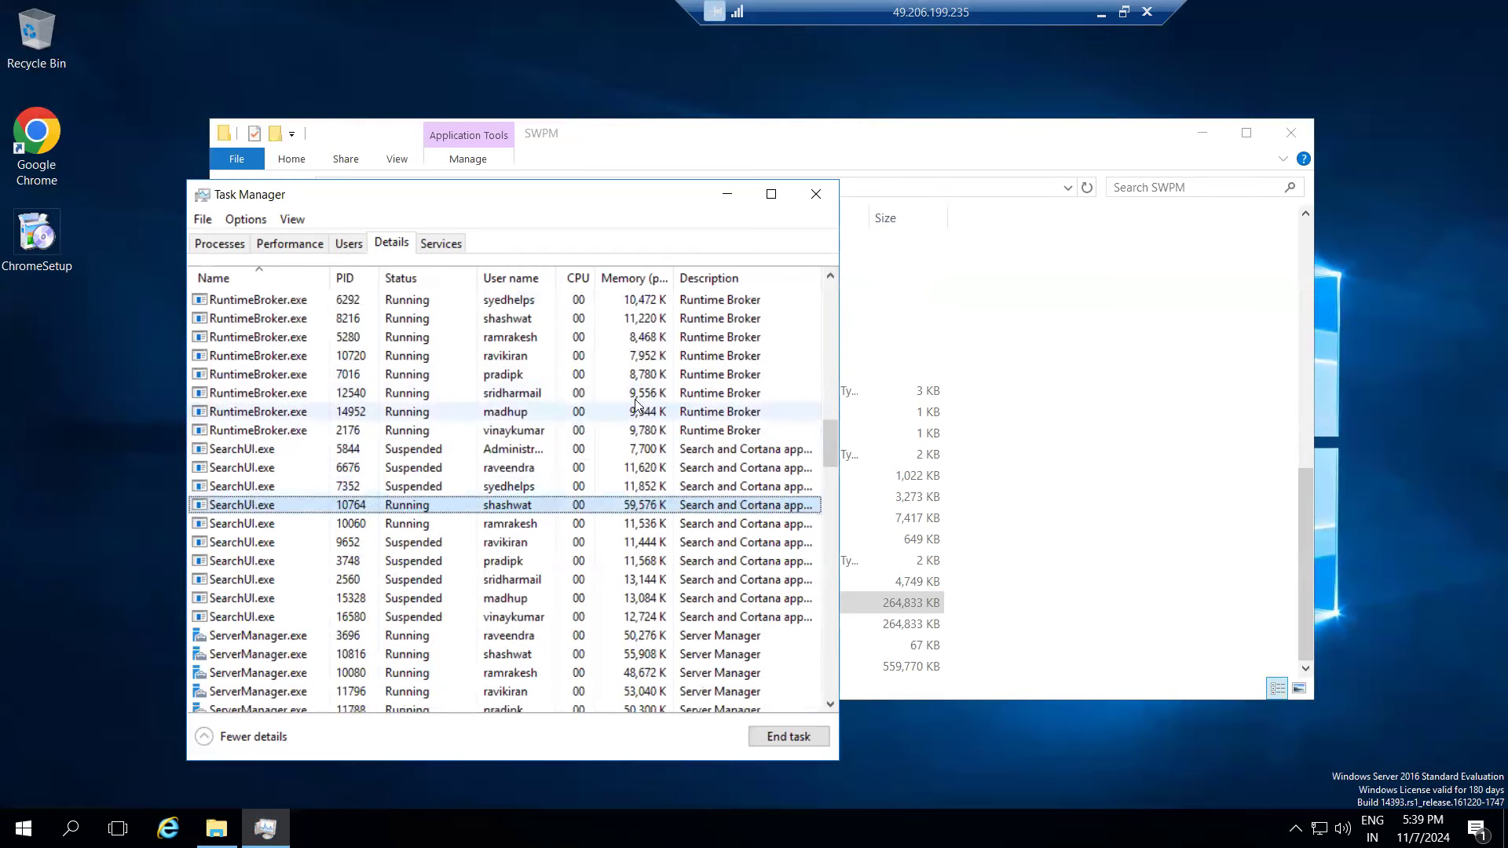
left_click(812, 194)
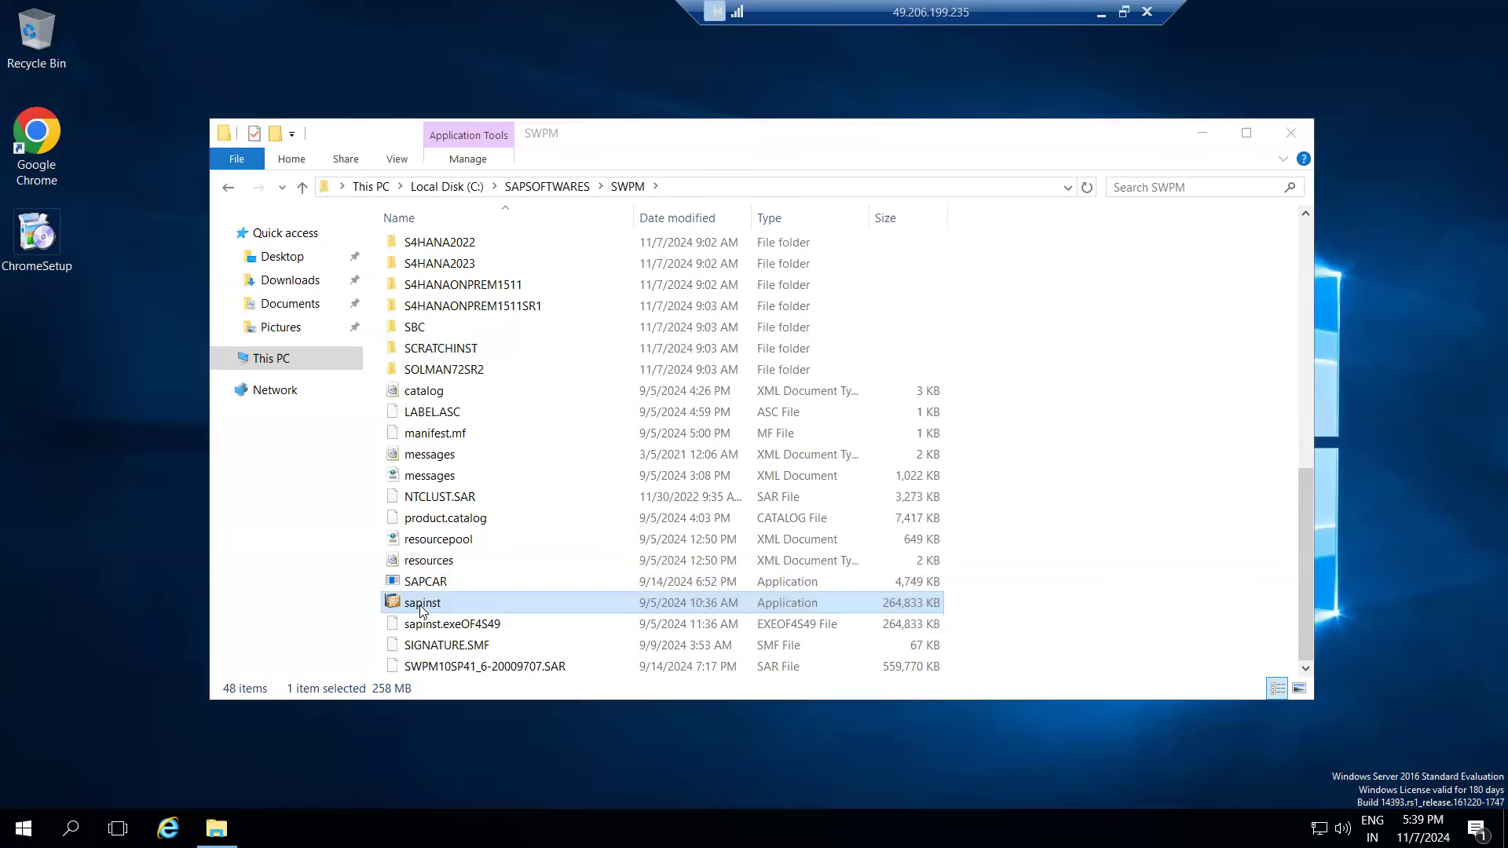
double_click(422, 605)
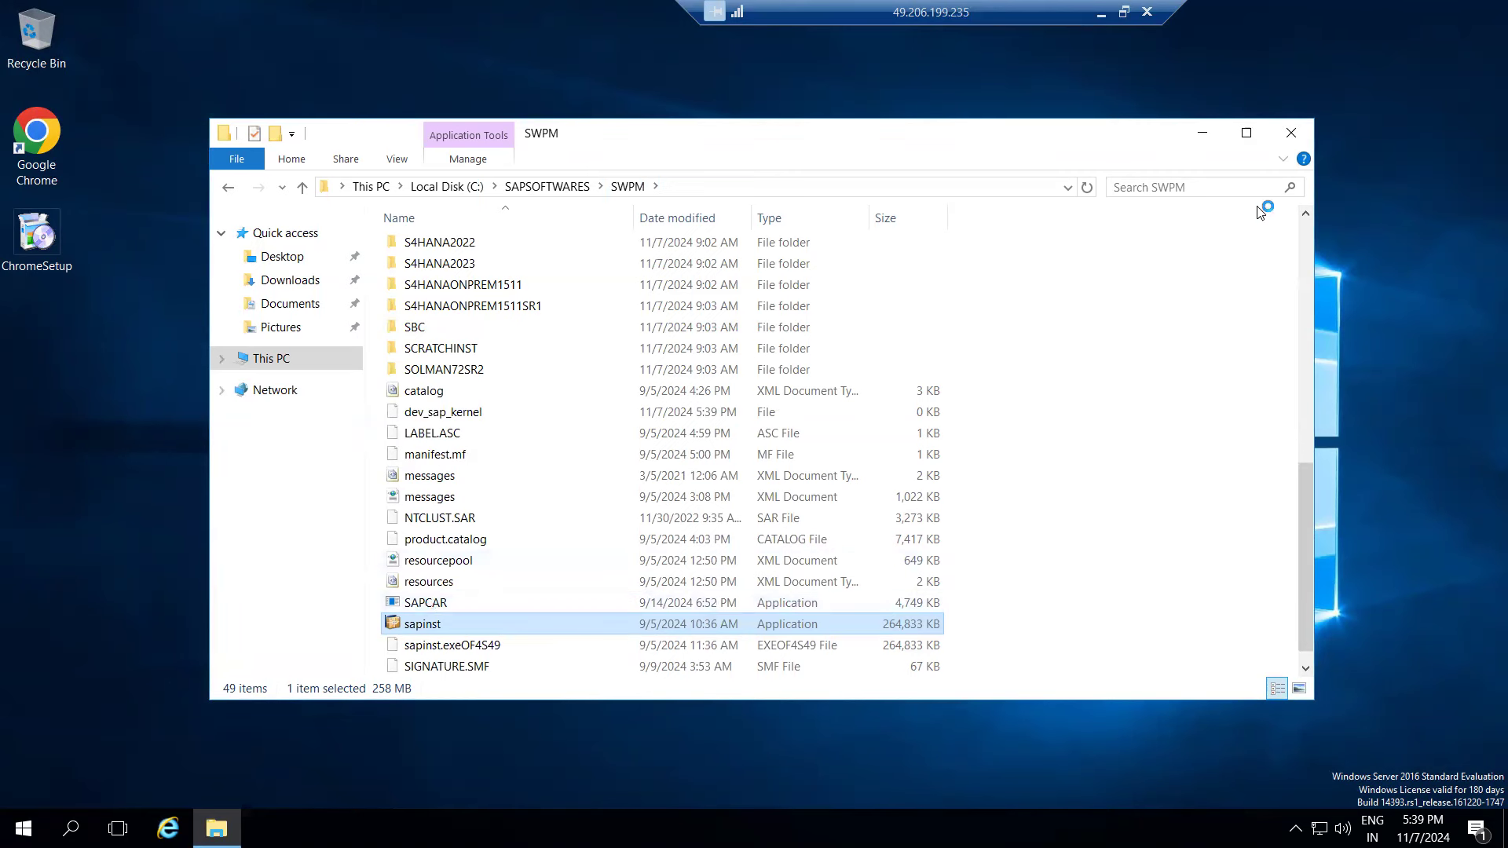
left_click(1202, 132)
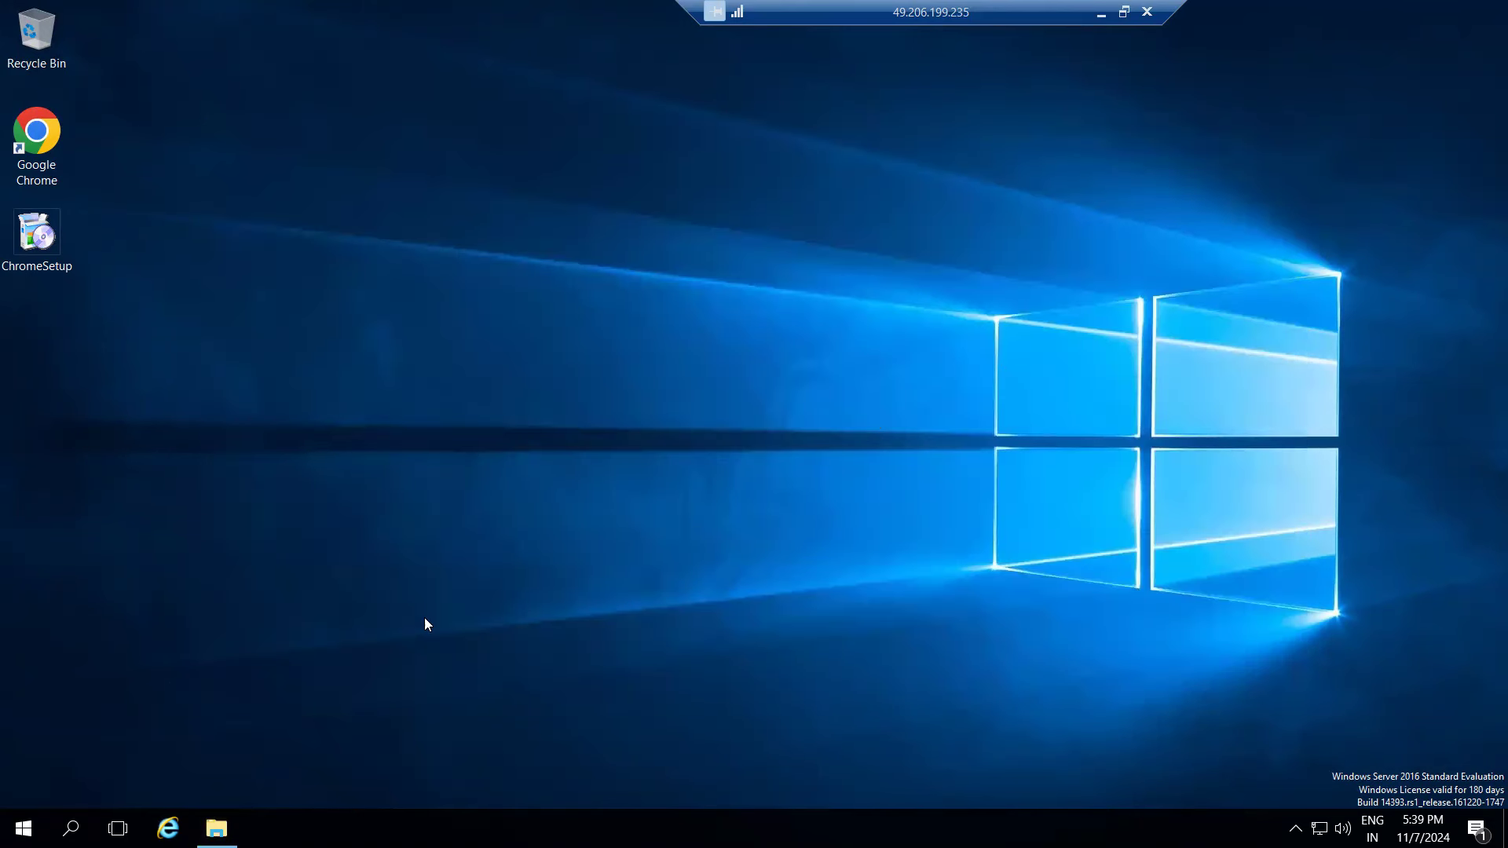
- Refresh the desktop, start Chrome and proceed to sappractice1 past the certificate warning
right_click(483, 450)
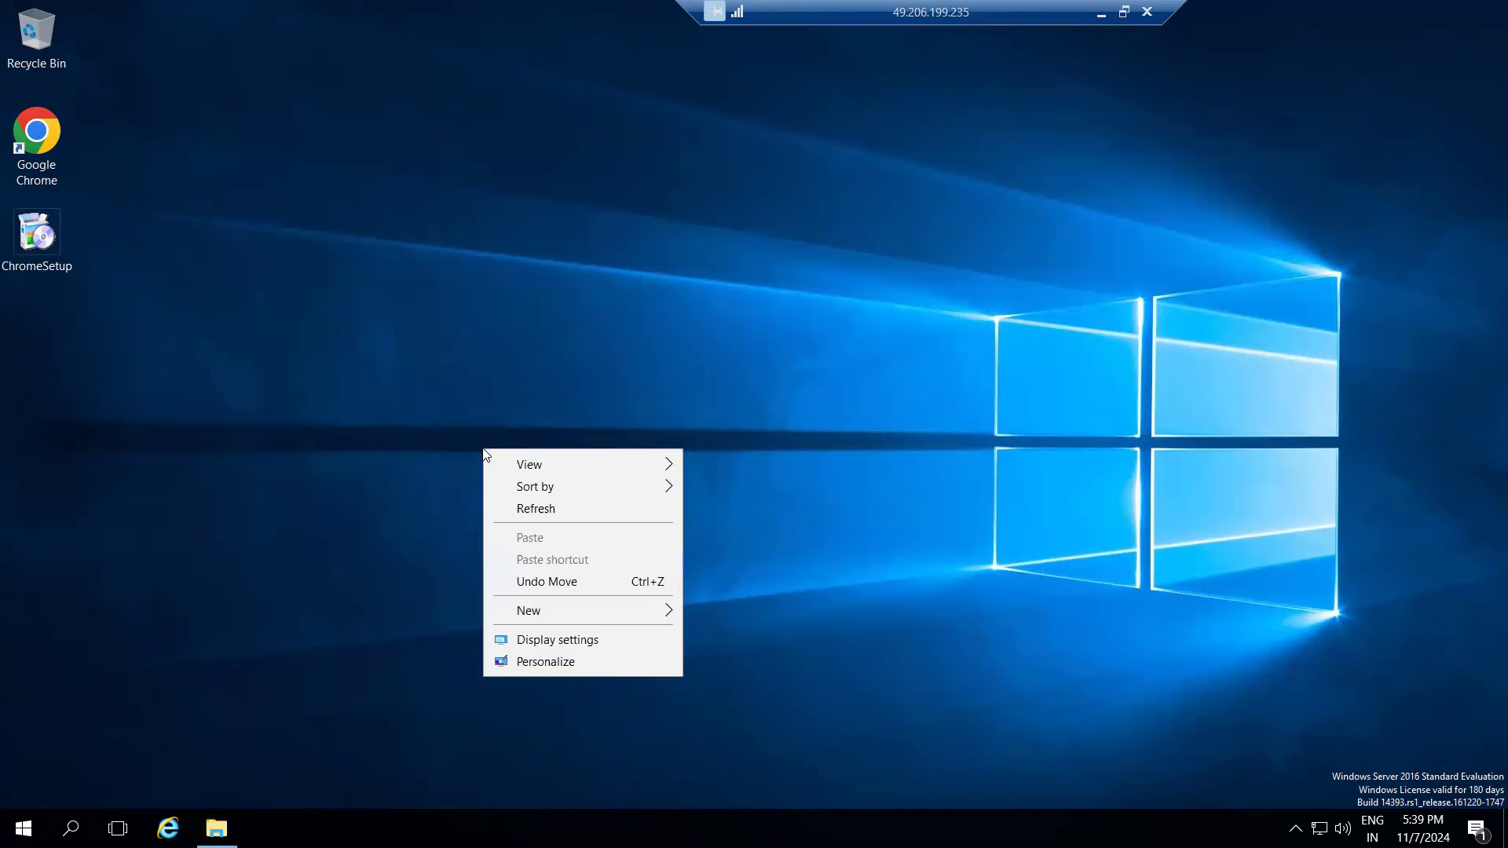
left_click(542, 505)
double_click(36, 131)
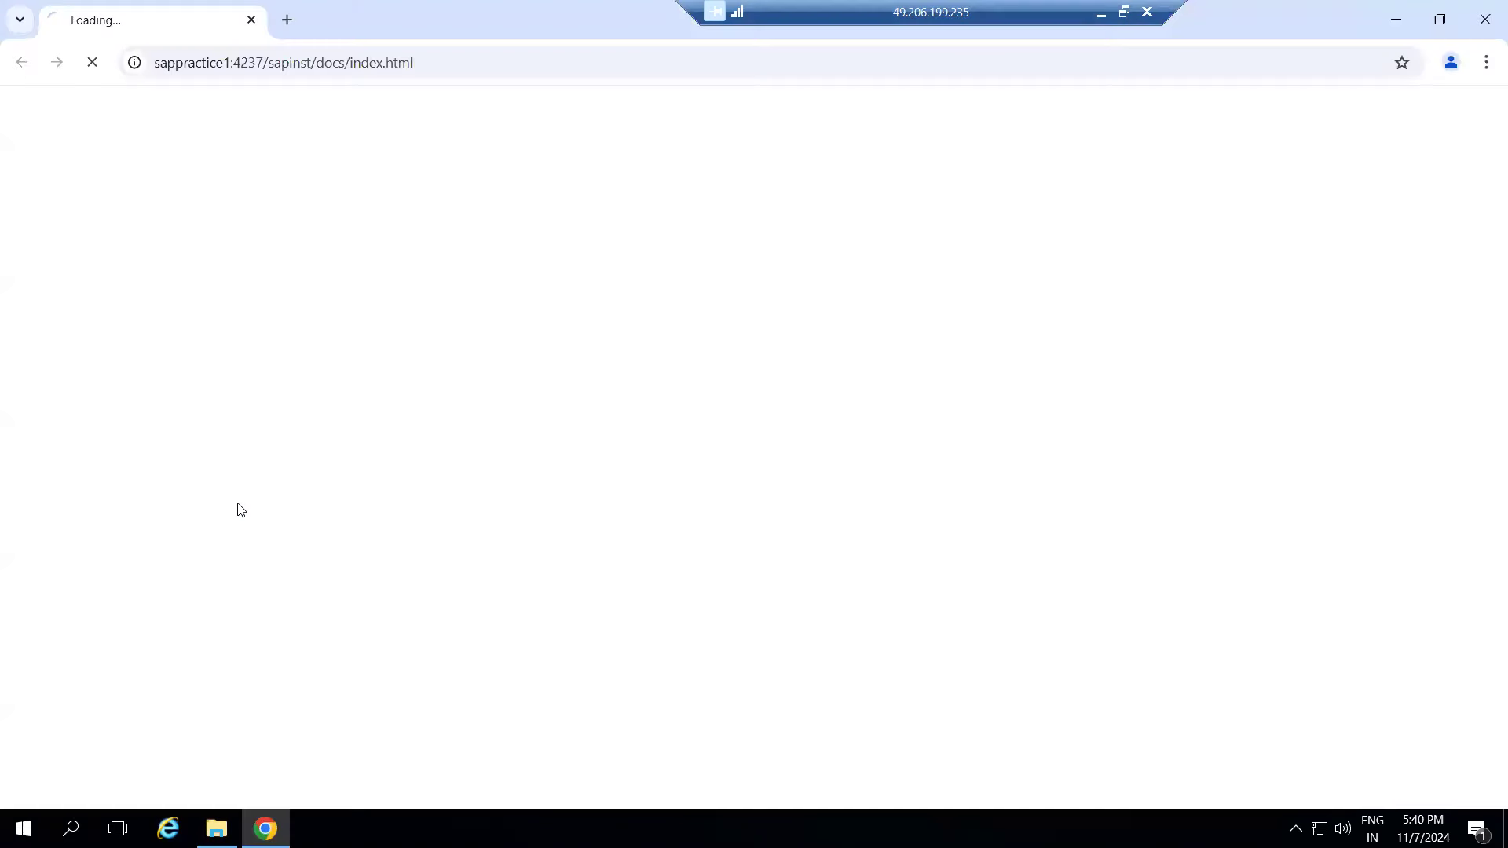
left_click(498, 587)
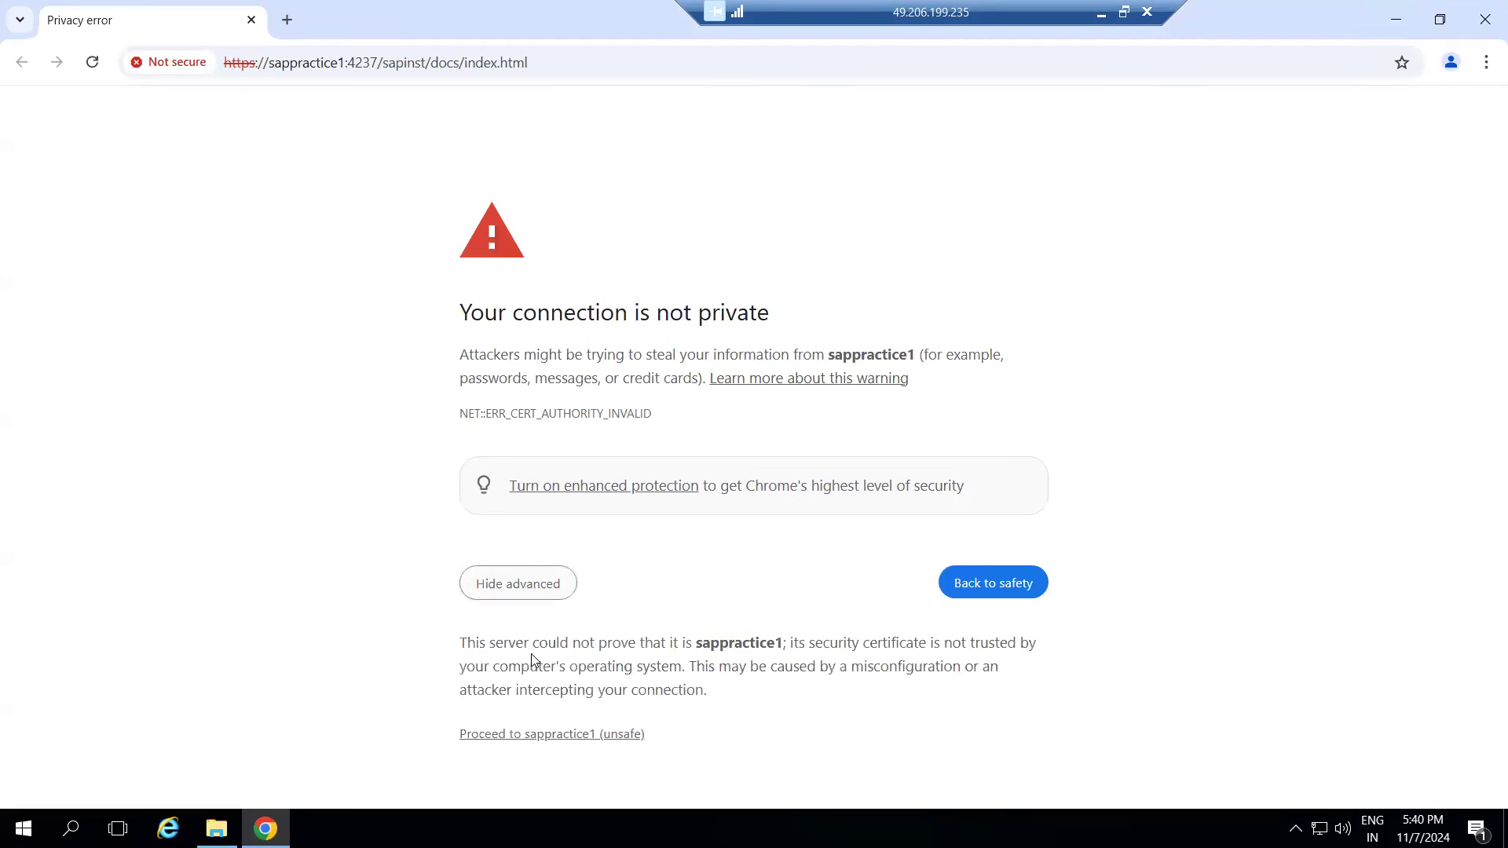
left_click(571, 735)
- Sign in with the Administrator user name and its password
type("Adminis")
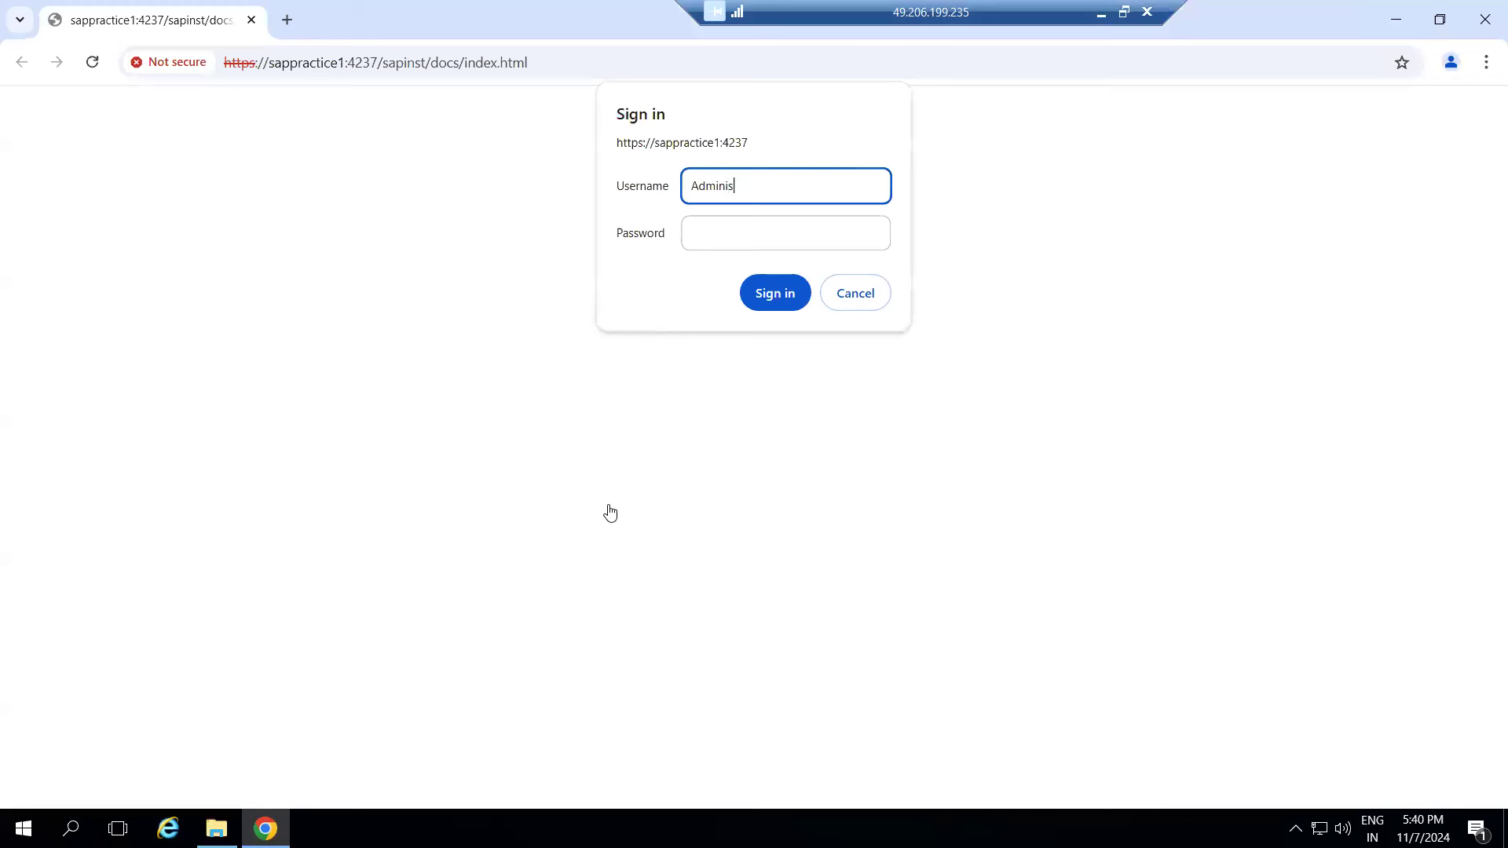
type("trator")
key("Tab")
type("••••••••••")
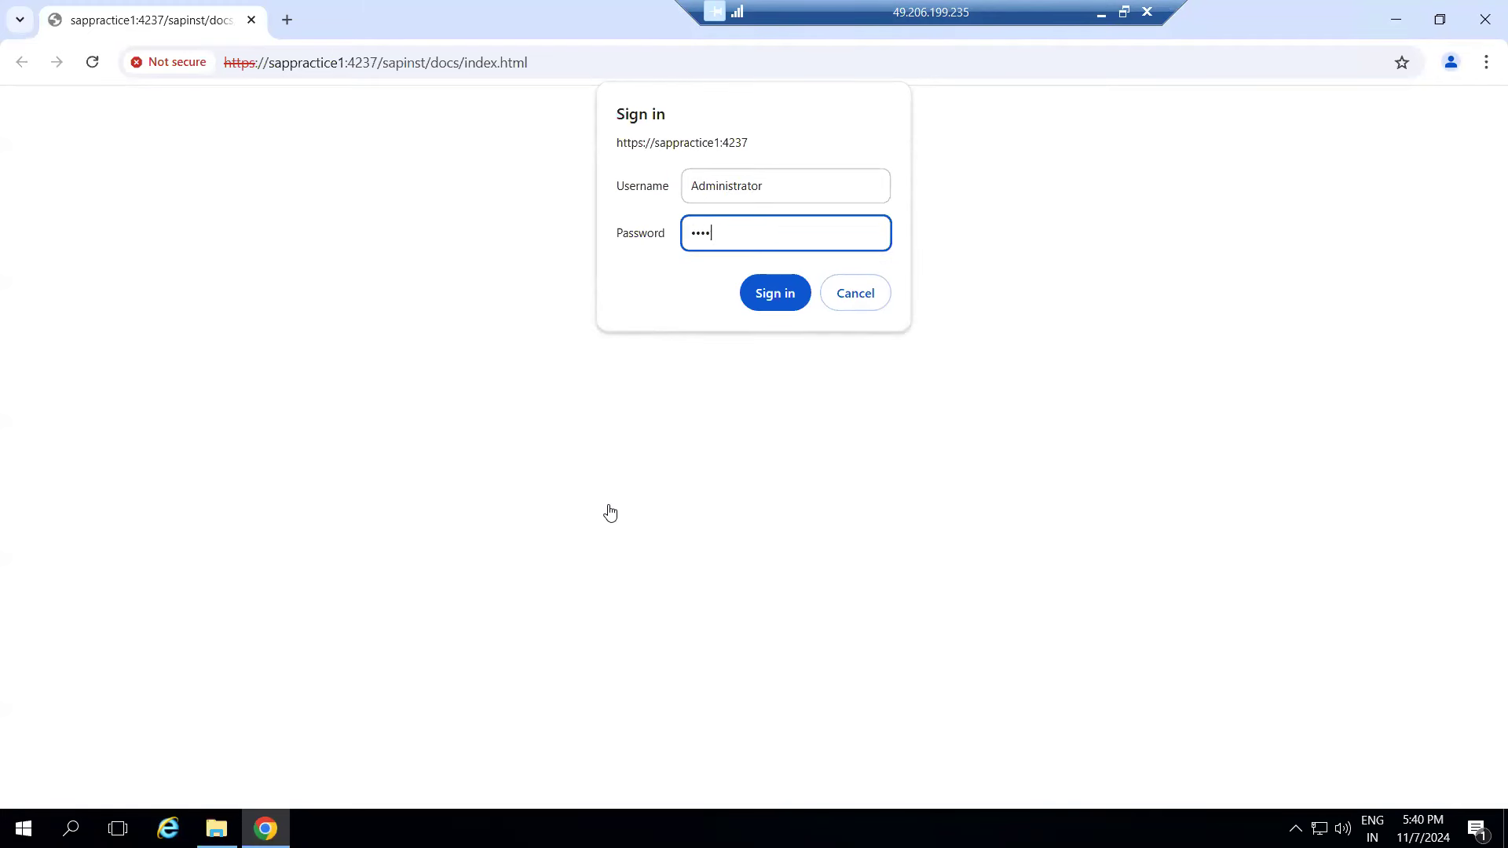
key("Return")
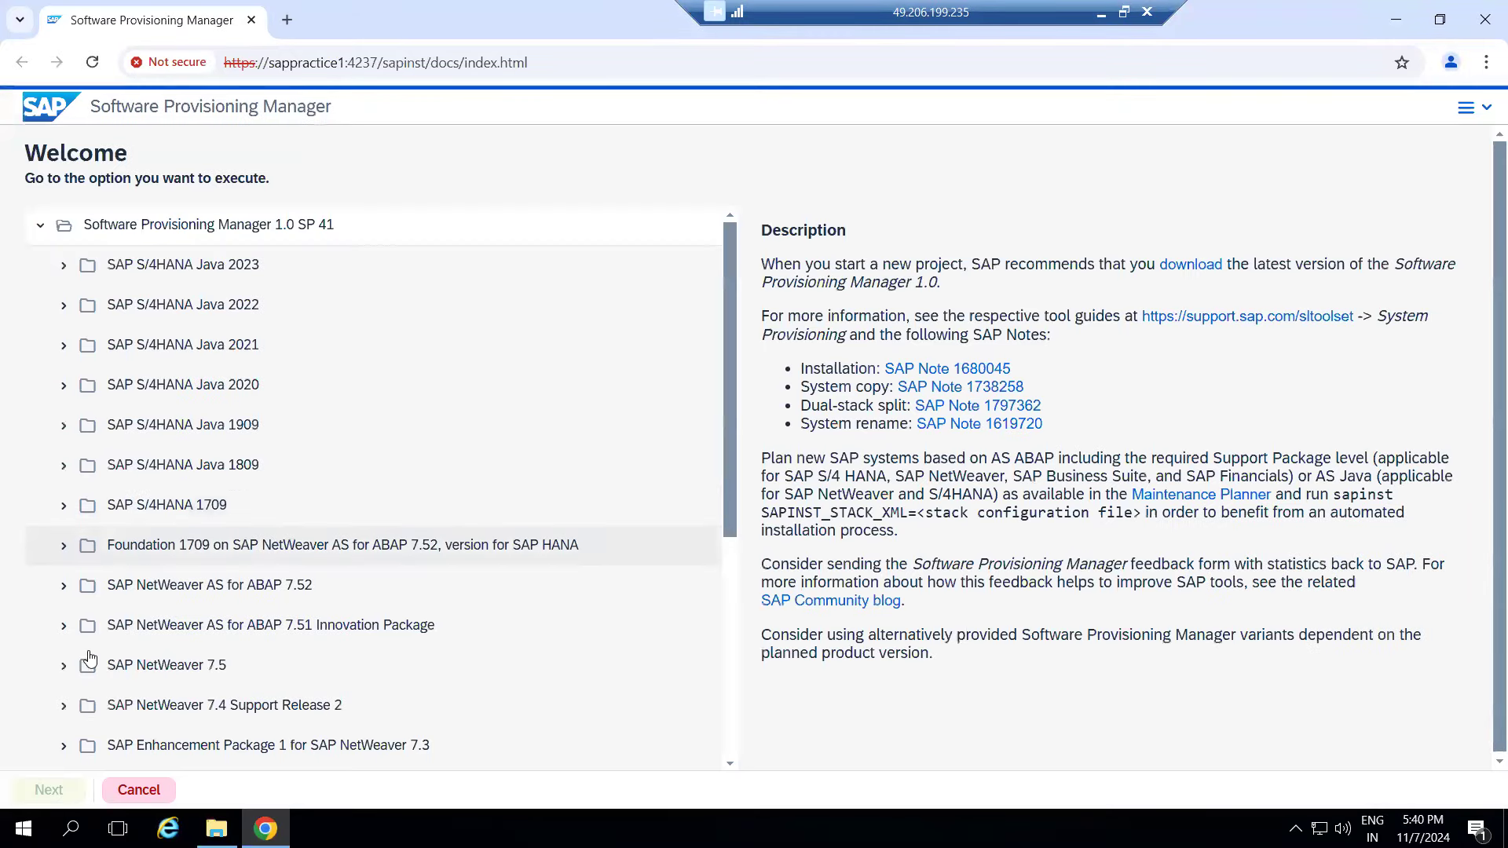
- Expand SAP NetWeaver 7.5 and check the NetWeaver media folder under SAPSOFTWARES
left_click(71, 667)
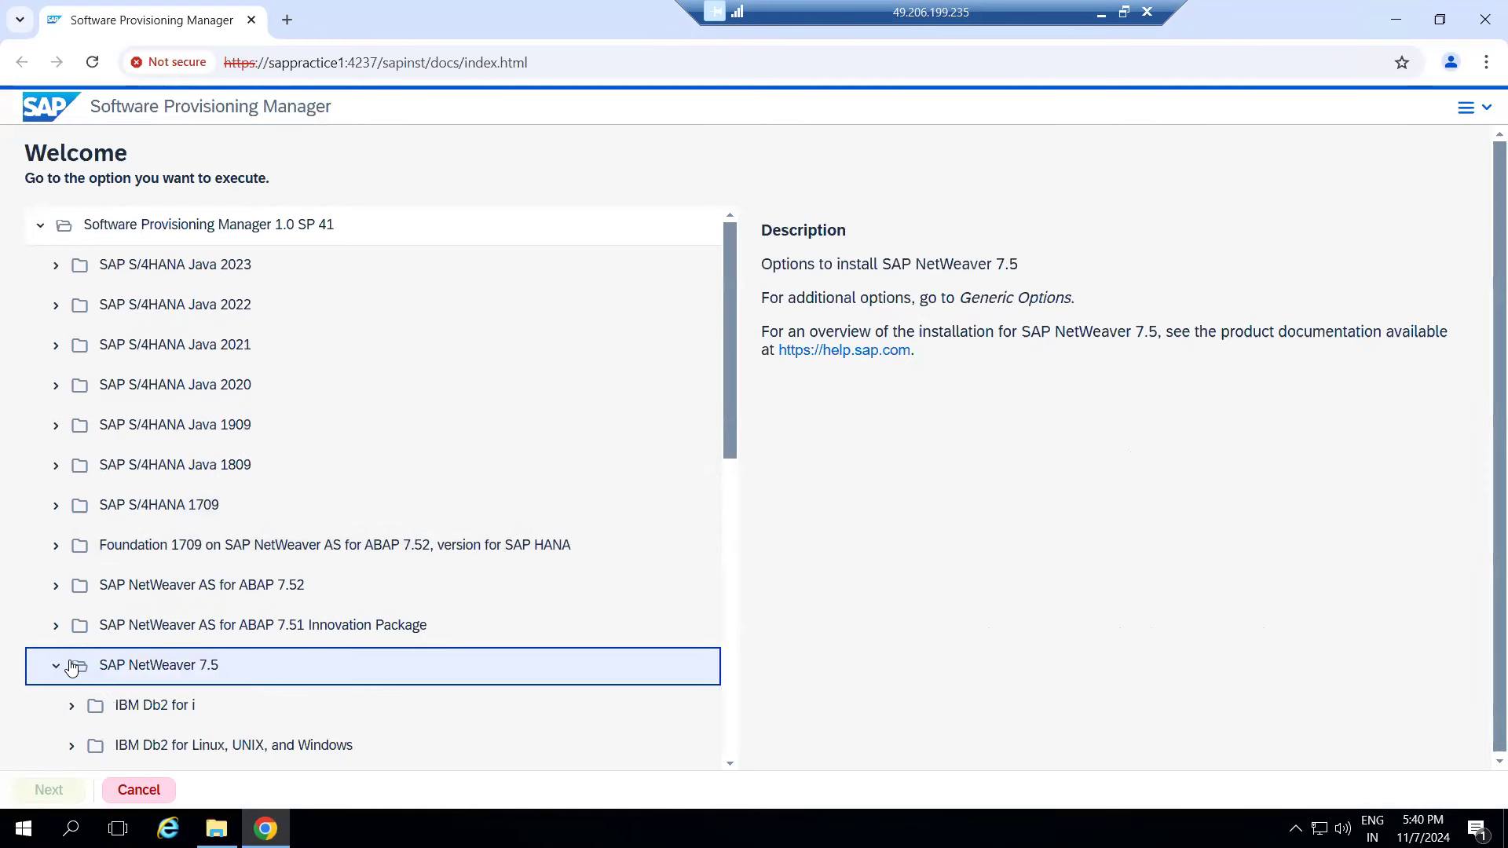
left_click(66, 667)
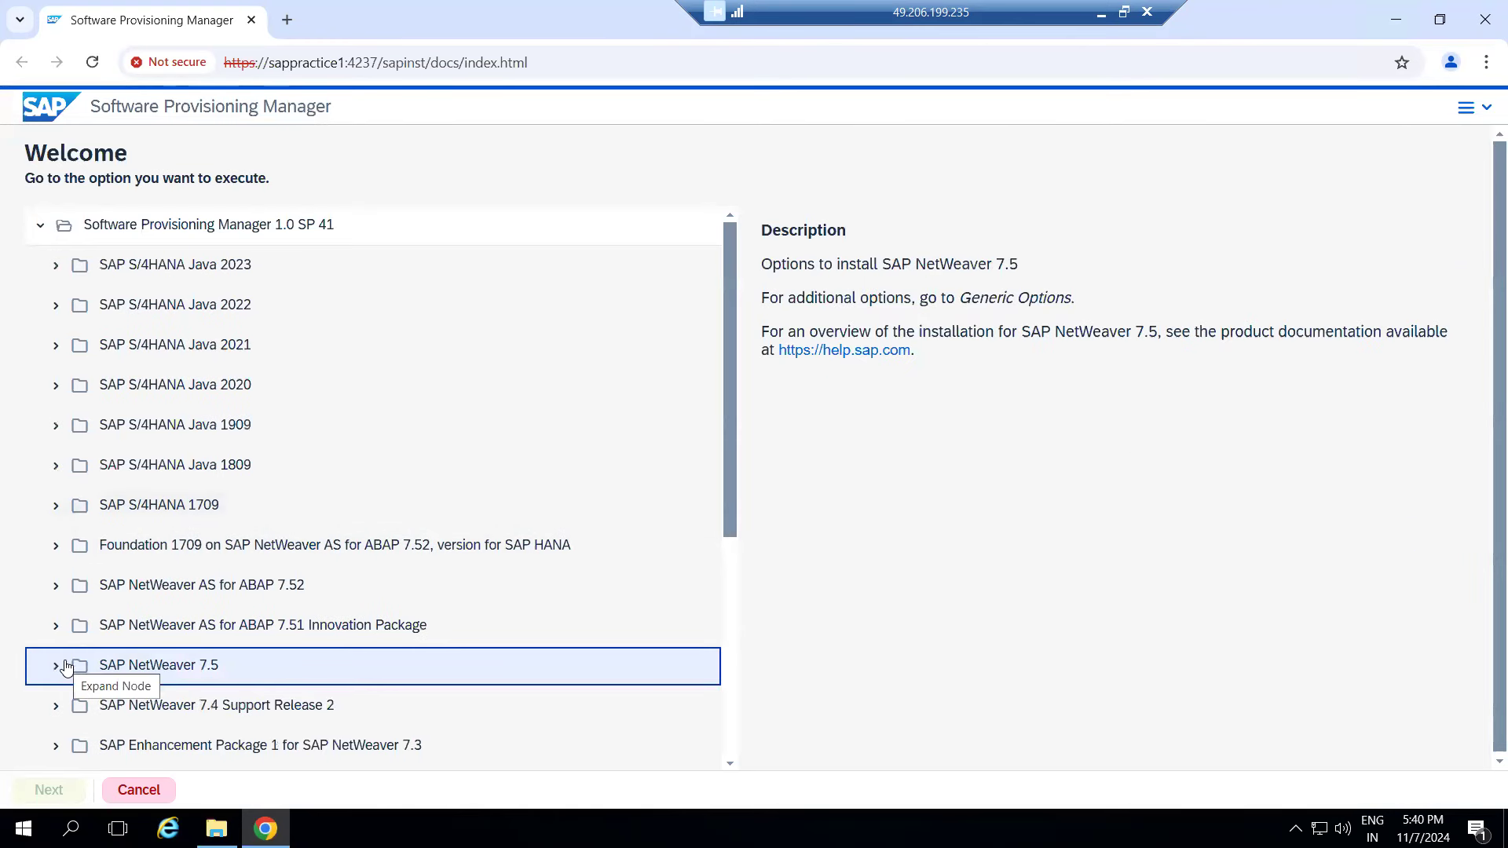
left_click(67, 667)
scroll(163, 667, "down", 4)
scroll(163, 668, "down", 2)
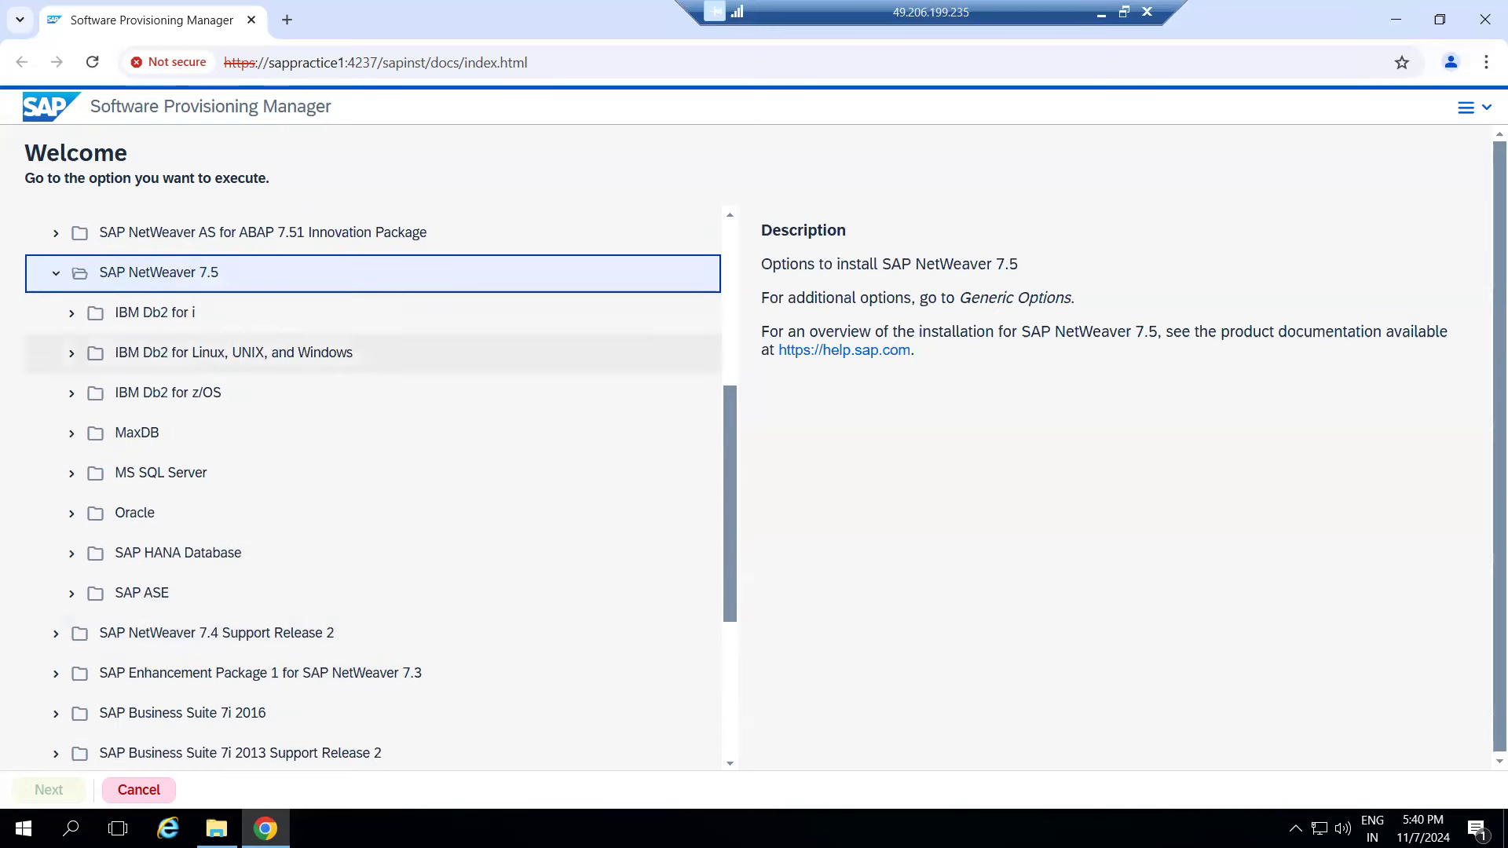
left_click(216, 829)
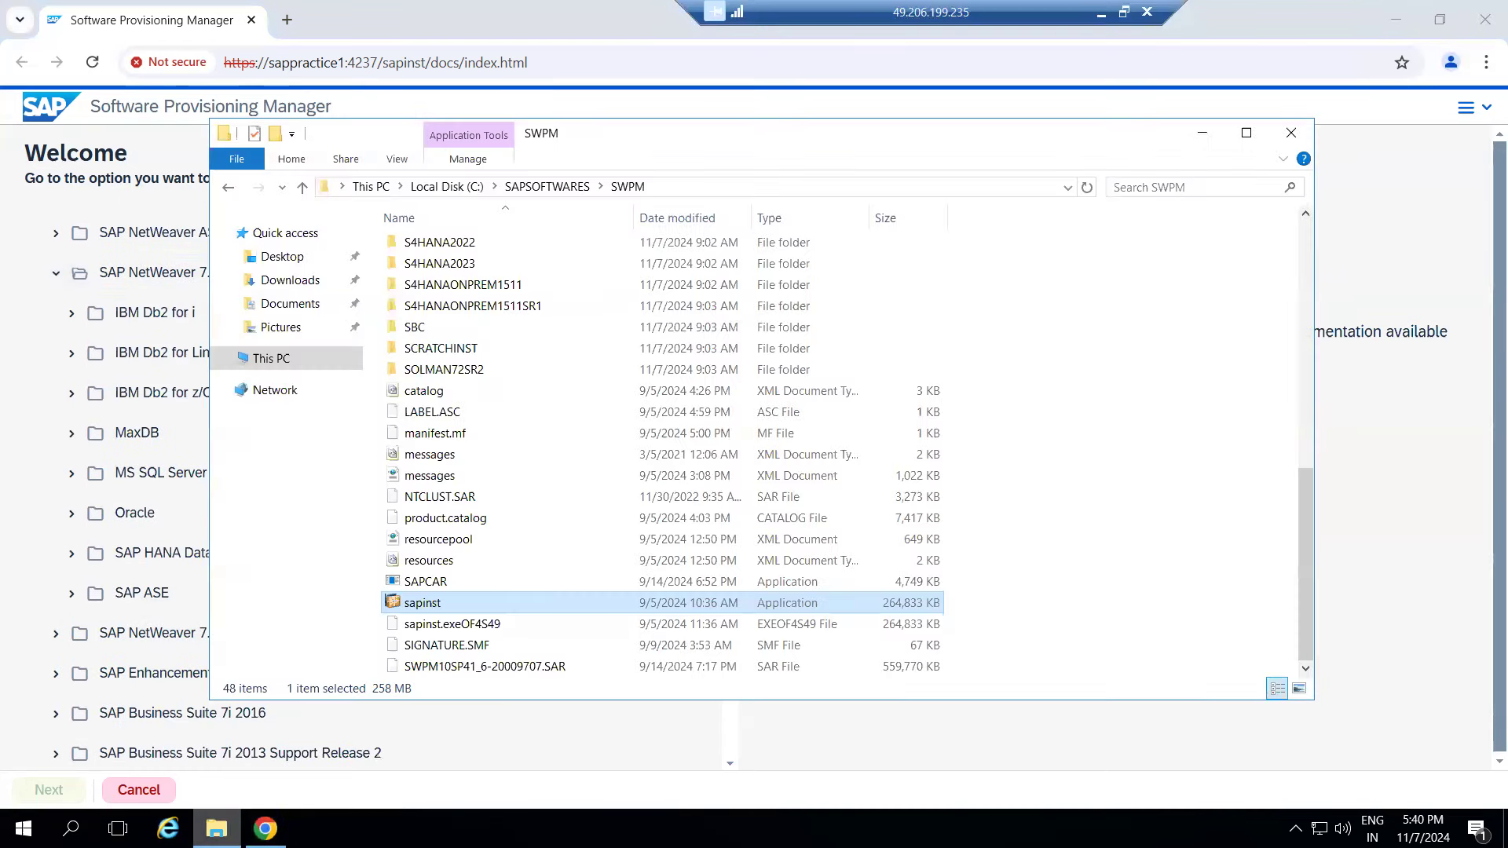
left_click(541, 189)
left_click(458, 268)
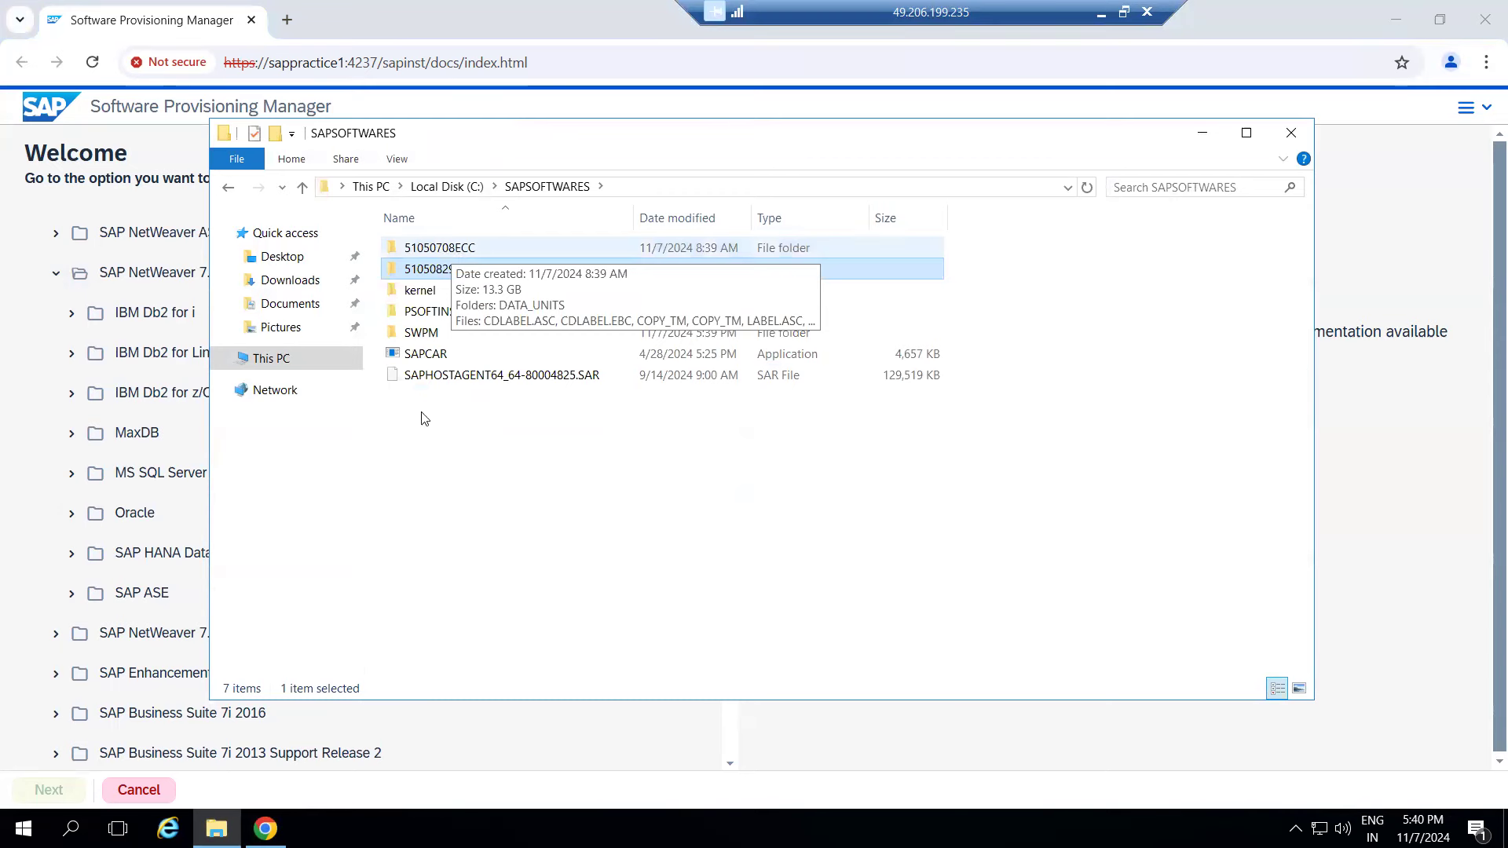
left_click(59, 633)
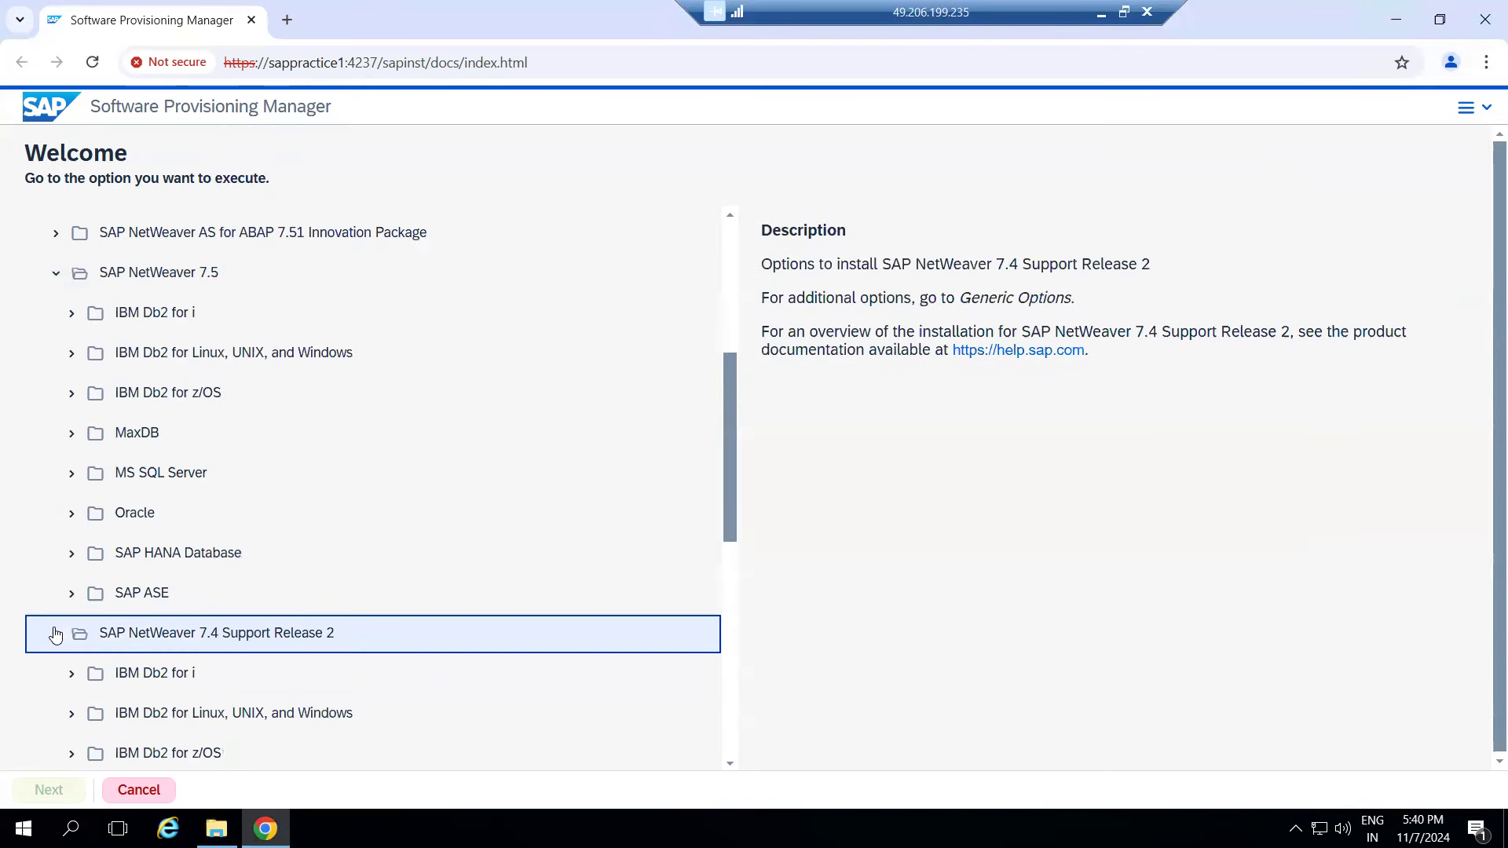
left_click(60, 633)
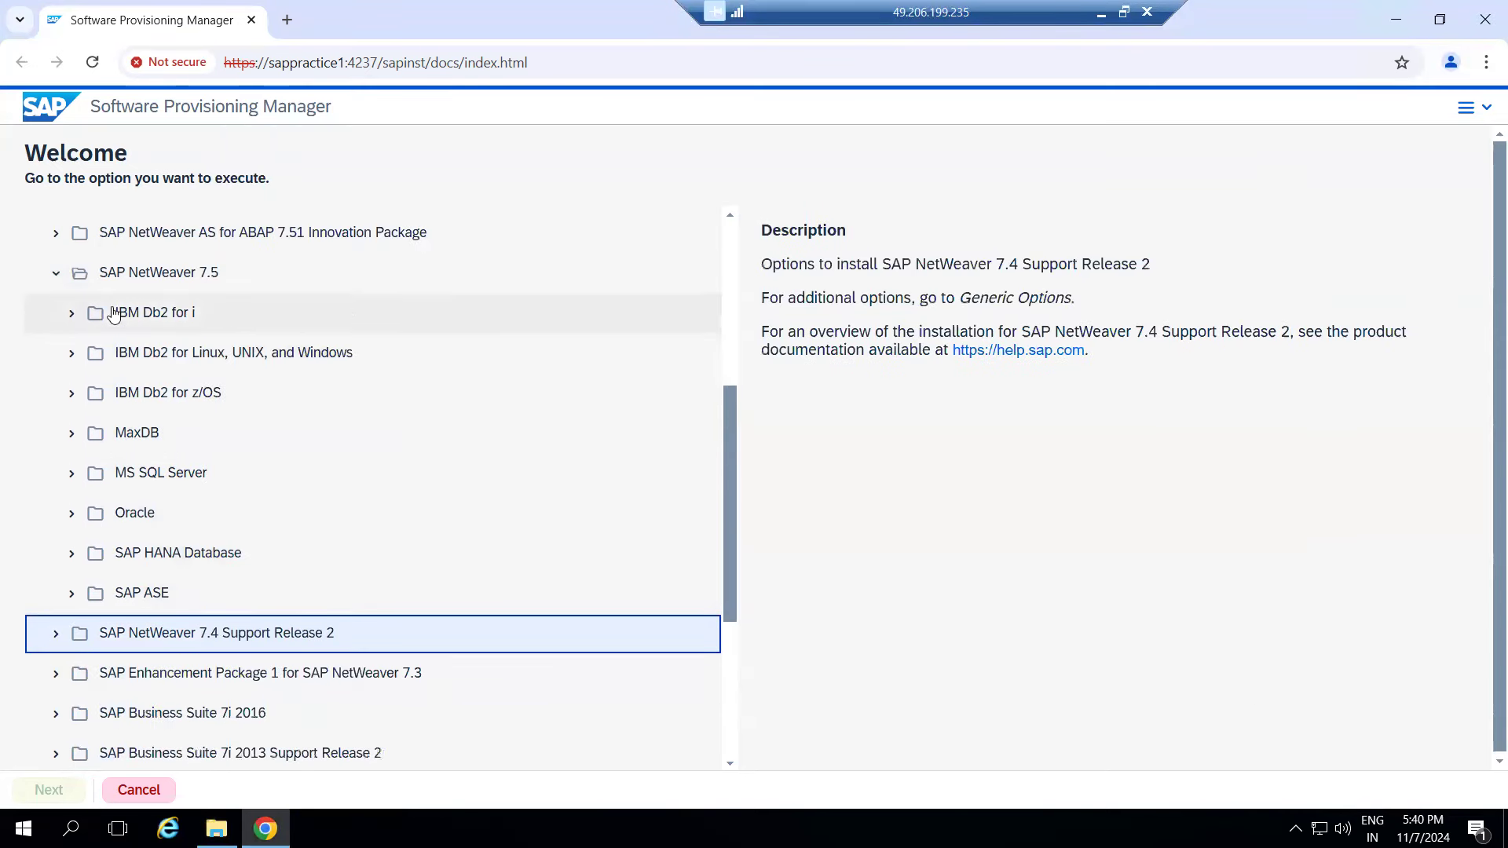
- Drill into MS SQL Server > Installation > Application Server ABAP > Standard System and start it
left_click(76, 472)
left_click(69, 559)
left_click(74, 593)
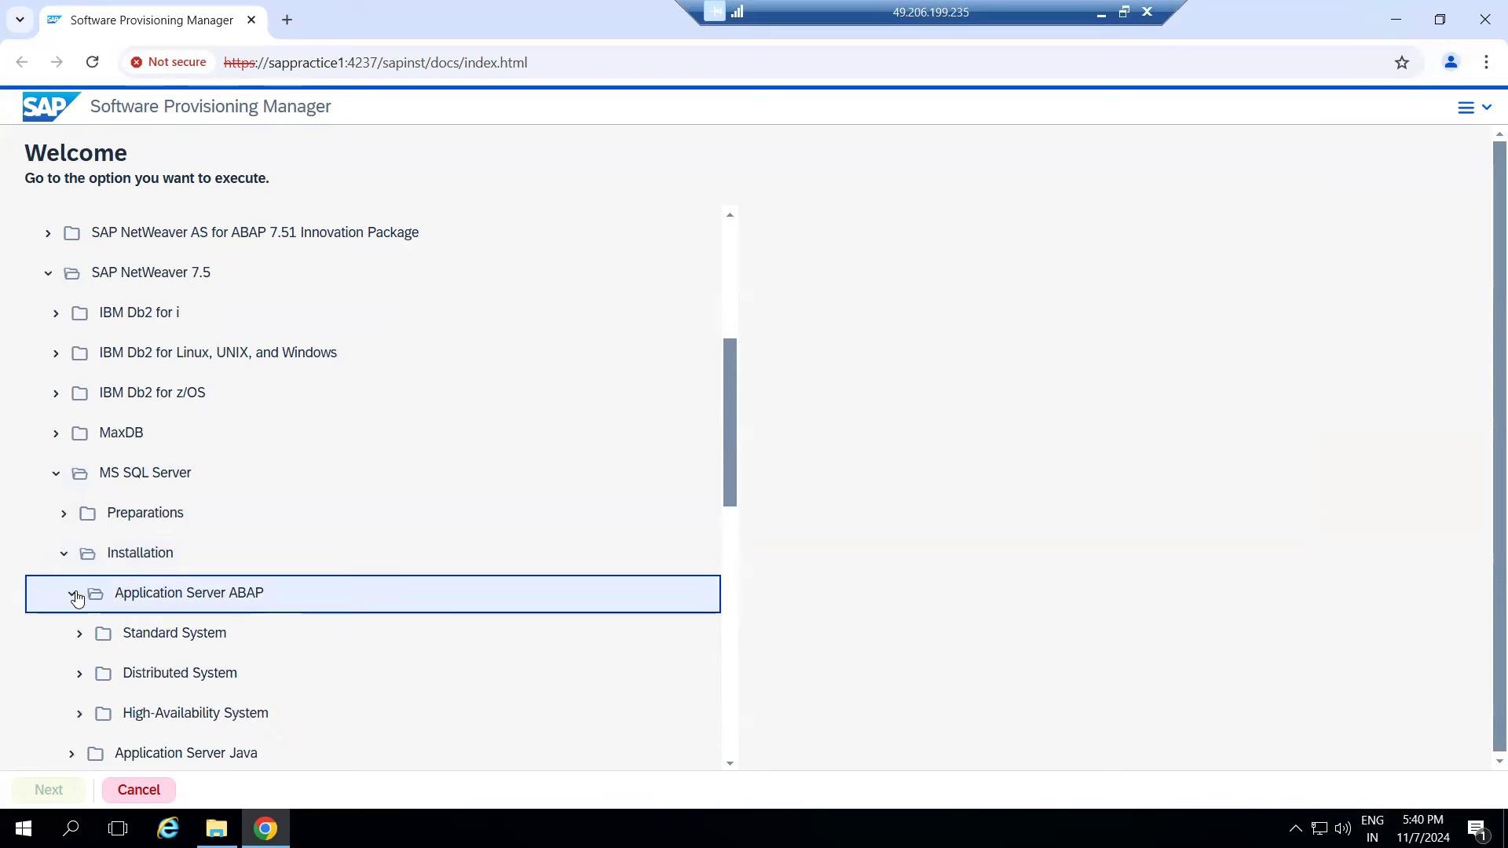
left_click(83, 636)
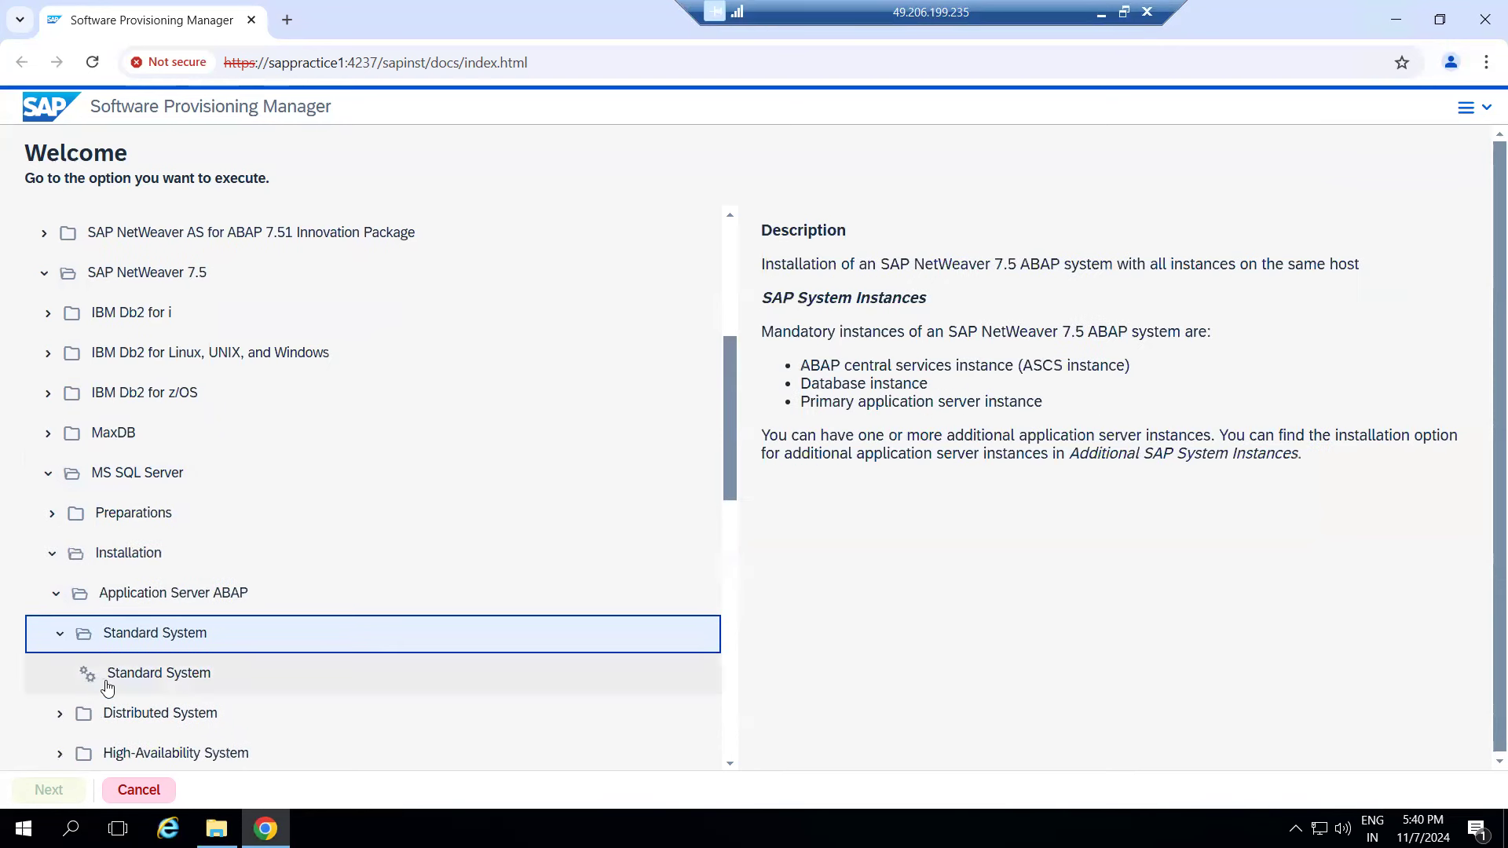
left_click(110, 680)
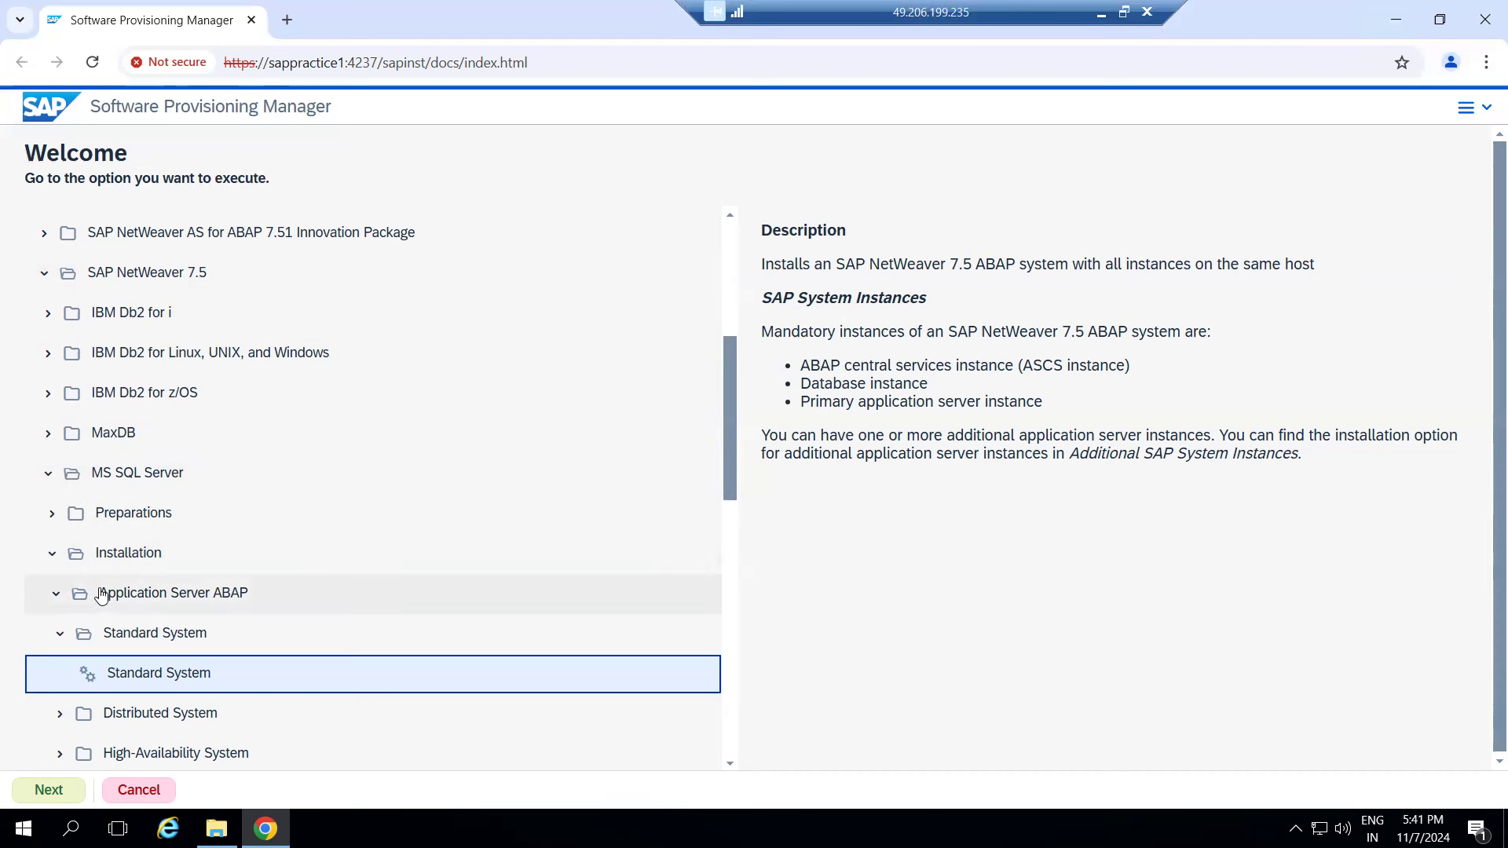
double_click(111, 672)
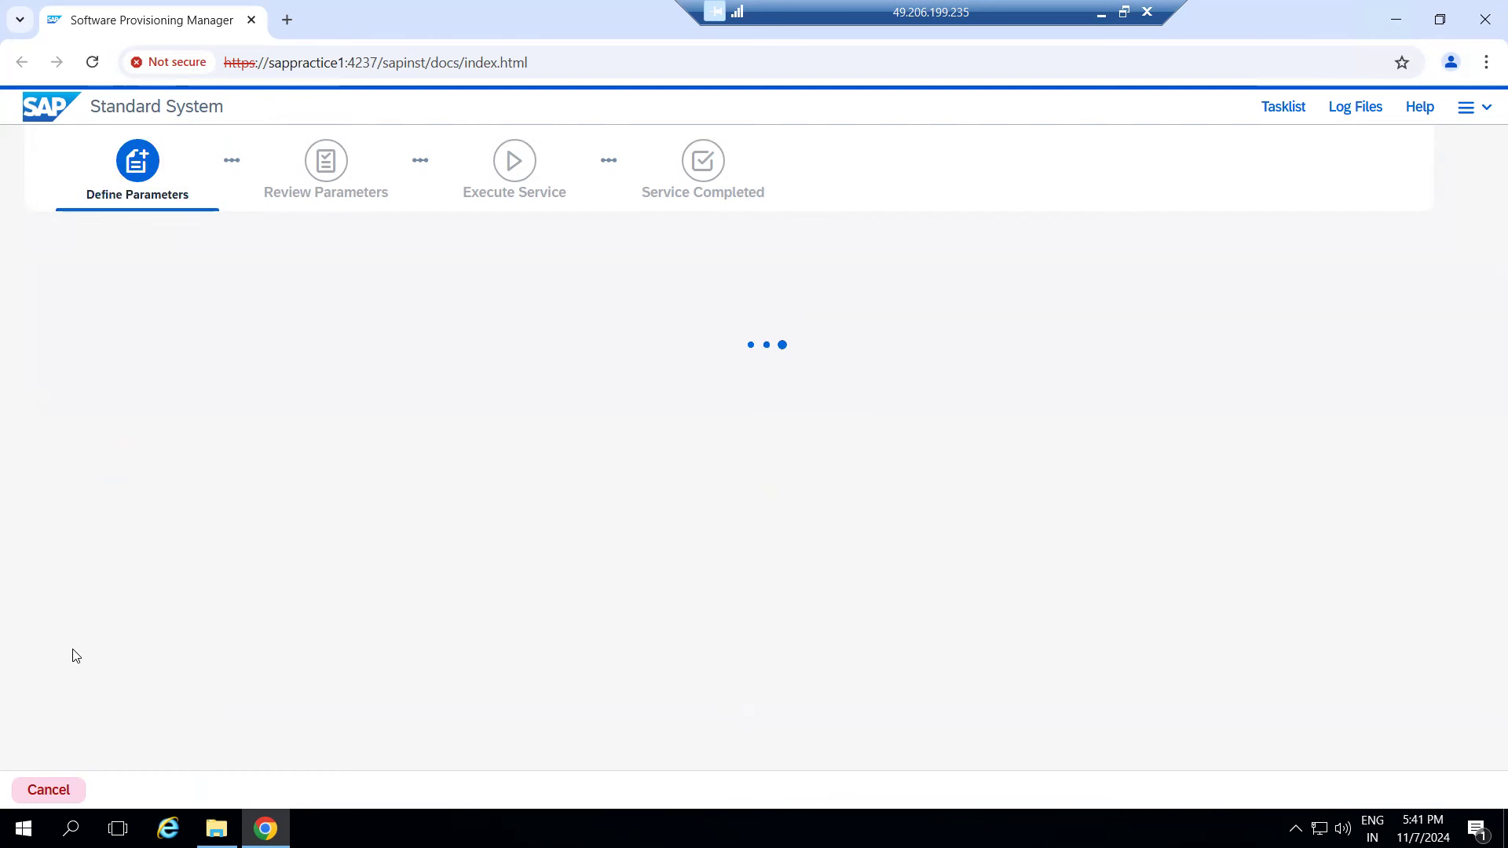
- Open the Log Files list, keep Typical parameter mode and continue past Parameter Settings
left_click(1355, 110)
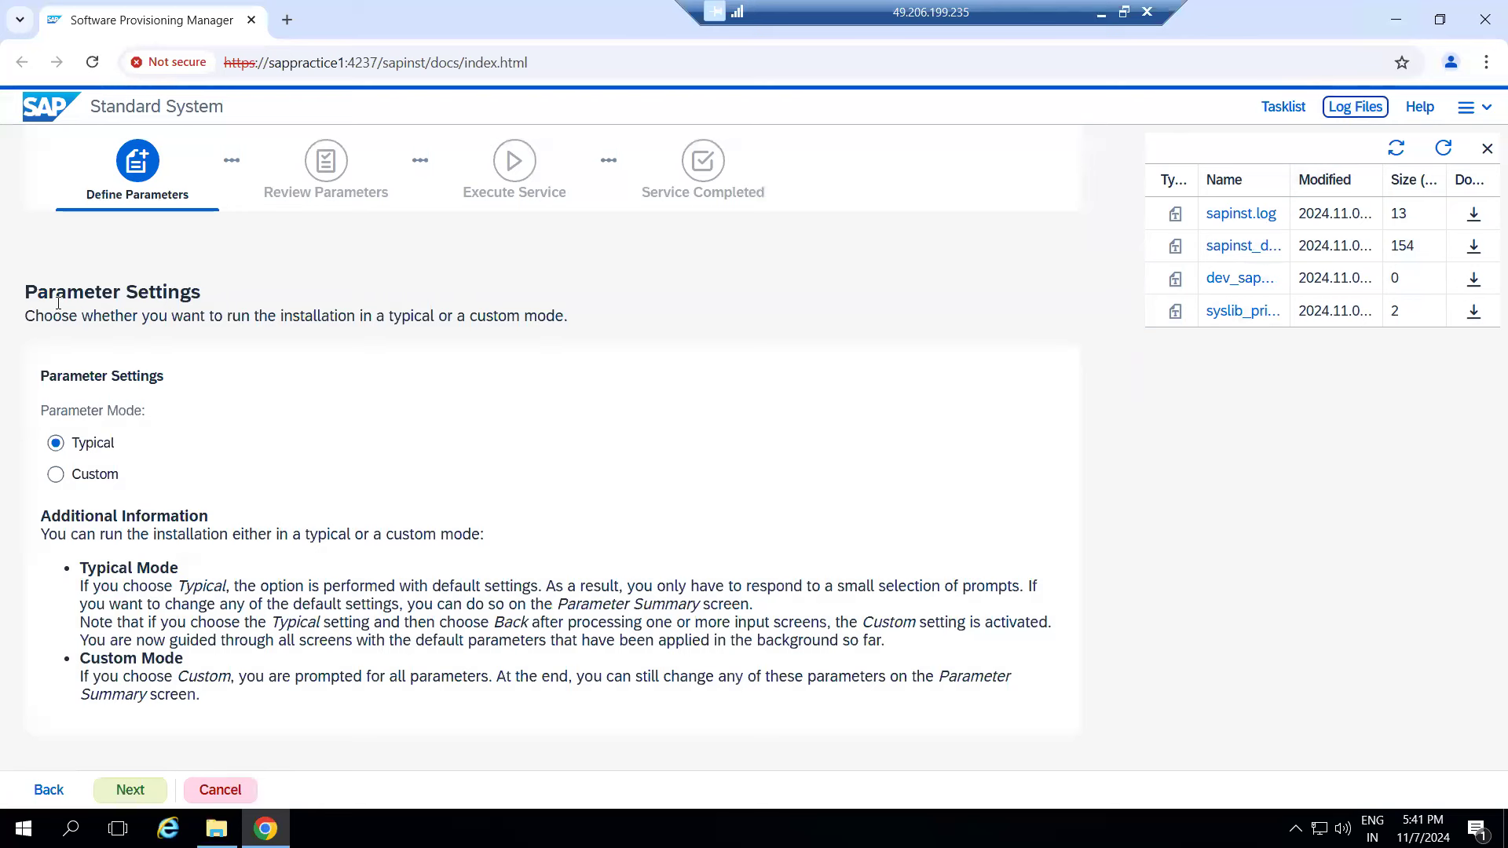
left_click_drag(56, 292, 161, 280)
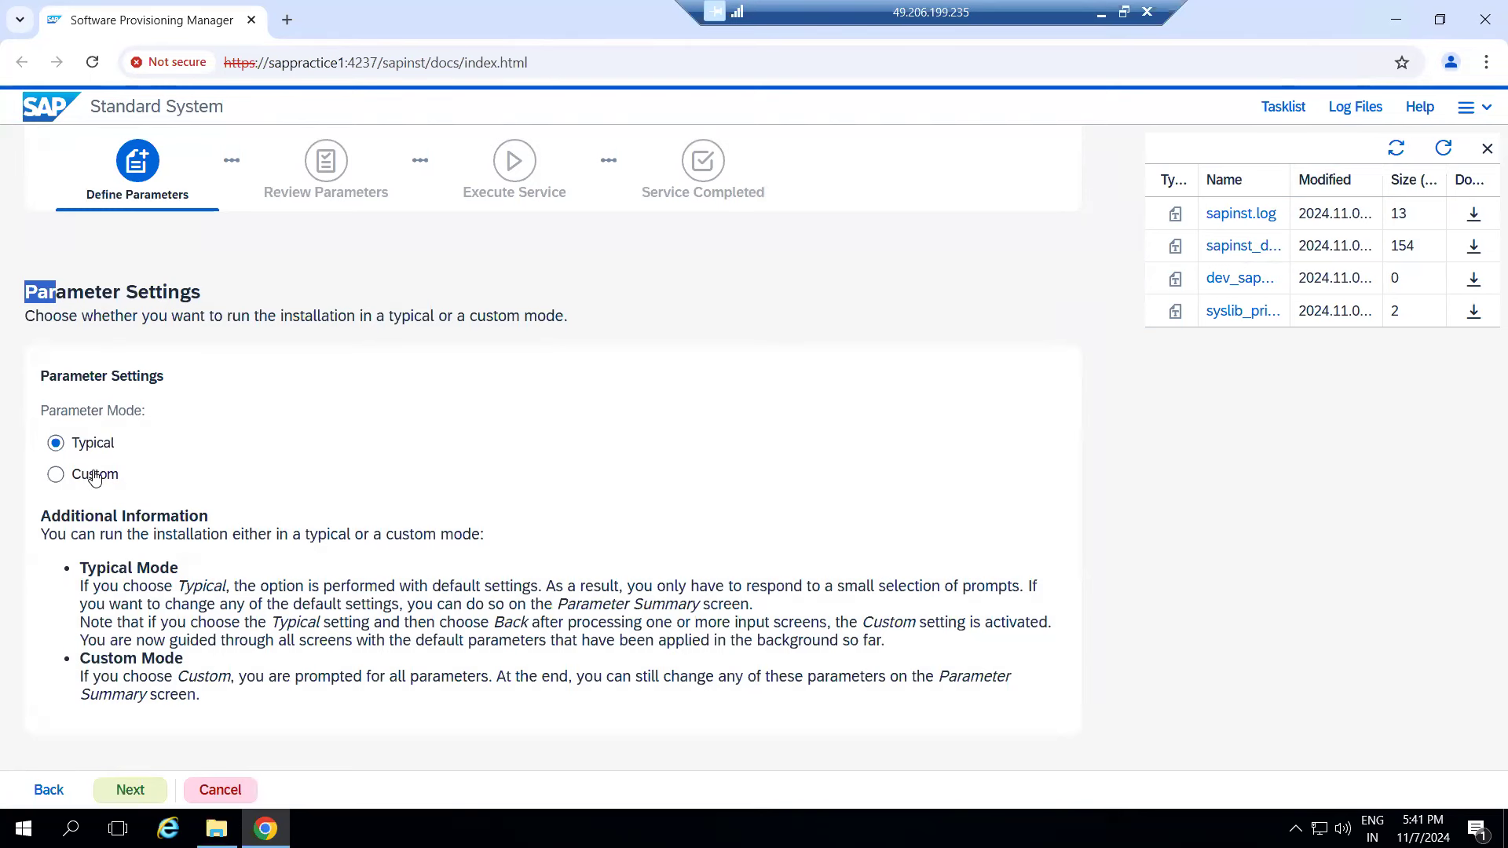
left_click(132, 790)
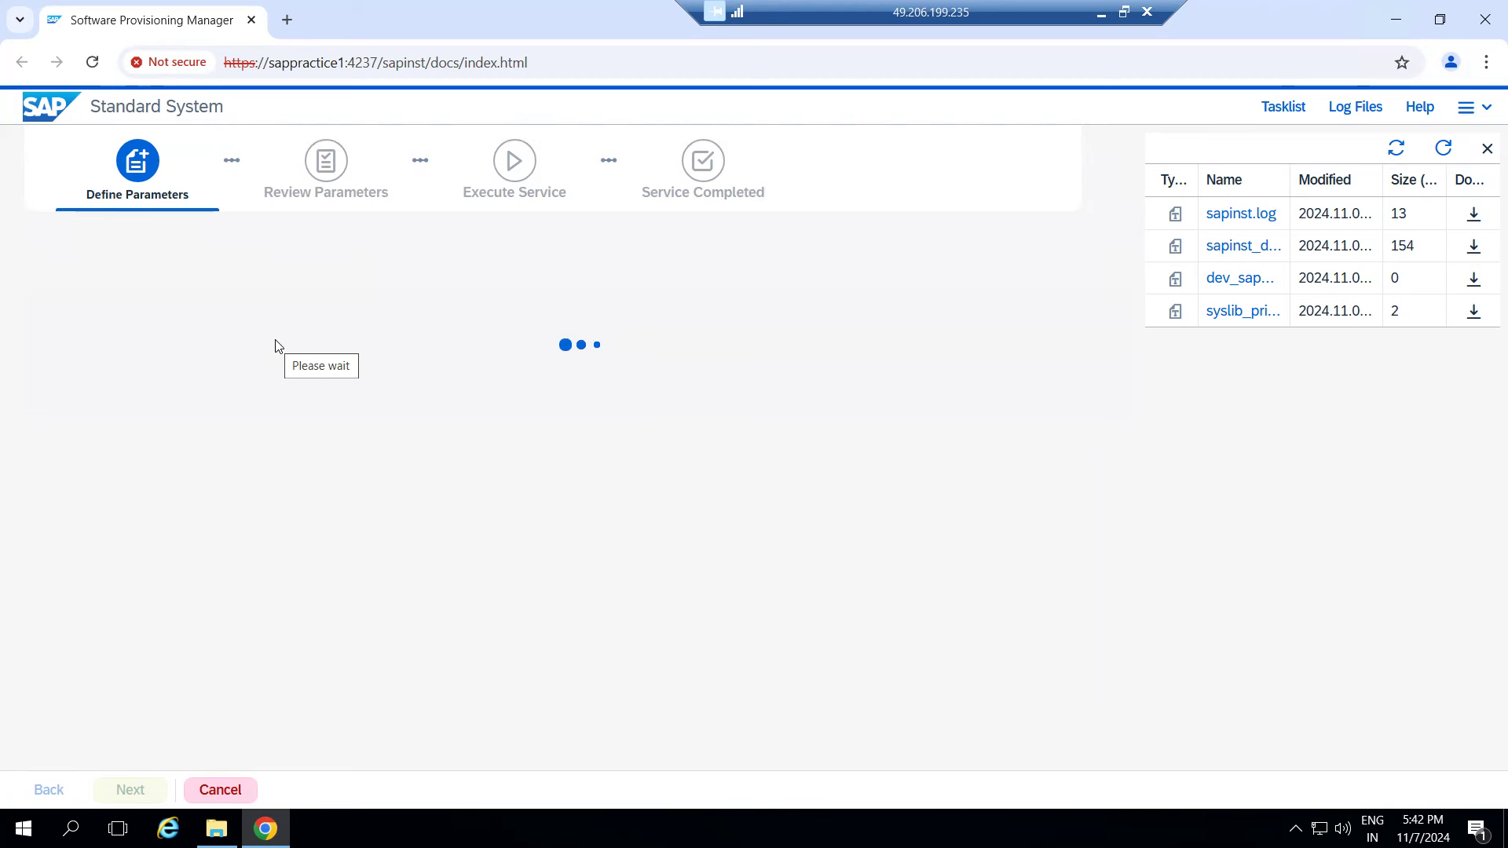
left_click(1100, 12)
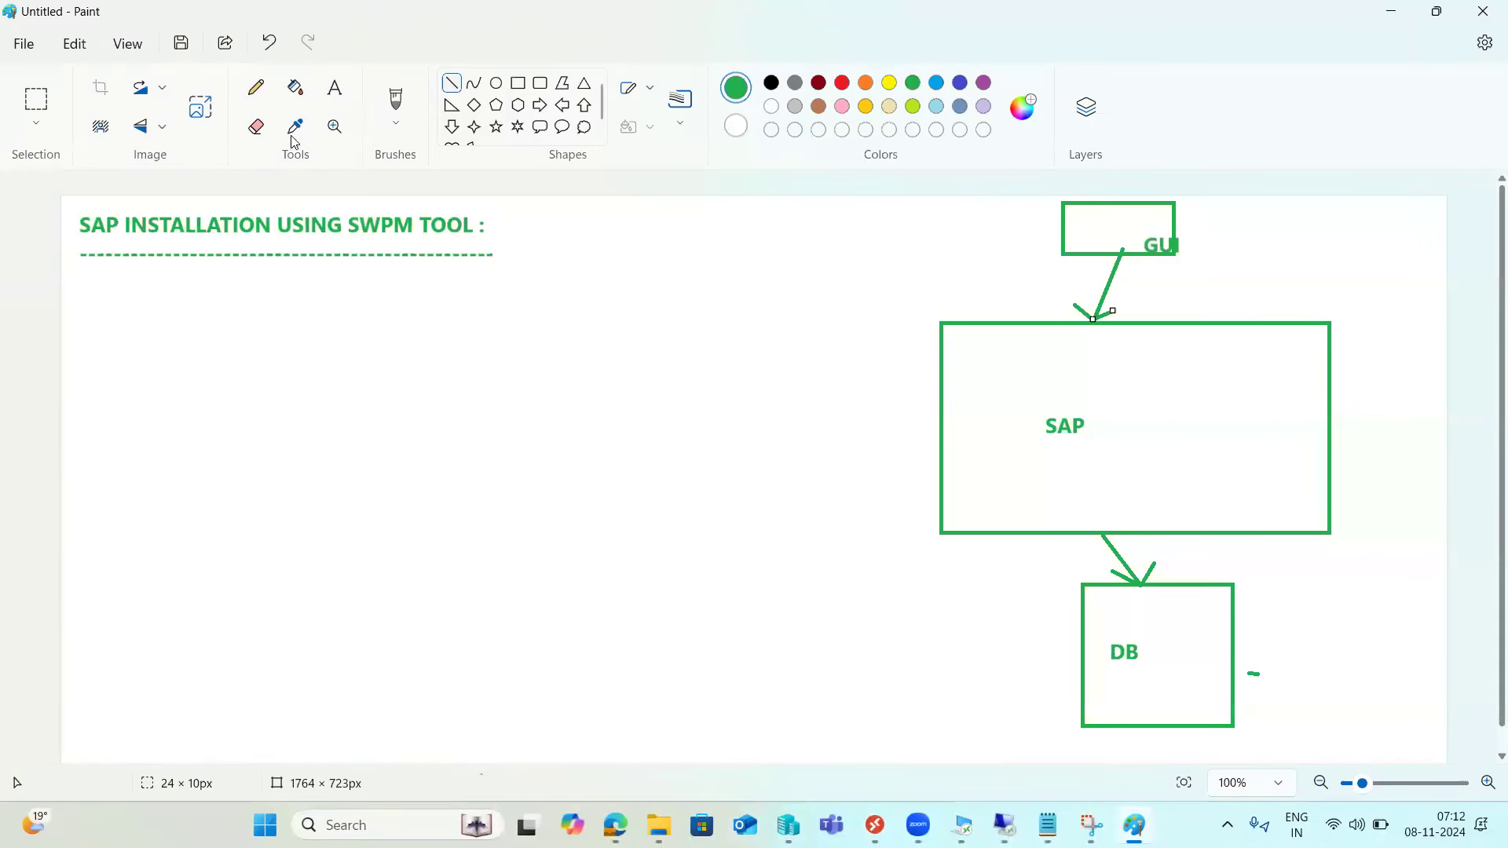
- Add a Paint text note listing Port 4237 and the log files sapinst.log and sapinst_dev.log
left_click(335, 87)
left_click_drag(95, 297, 728, 712)
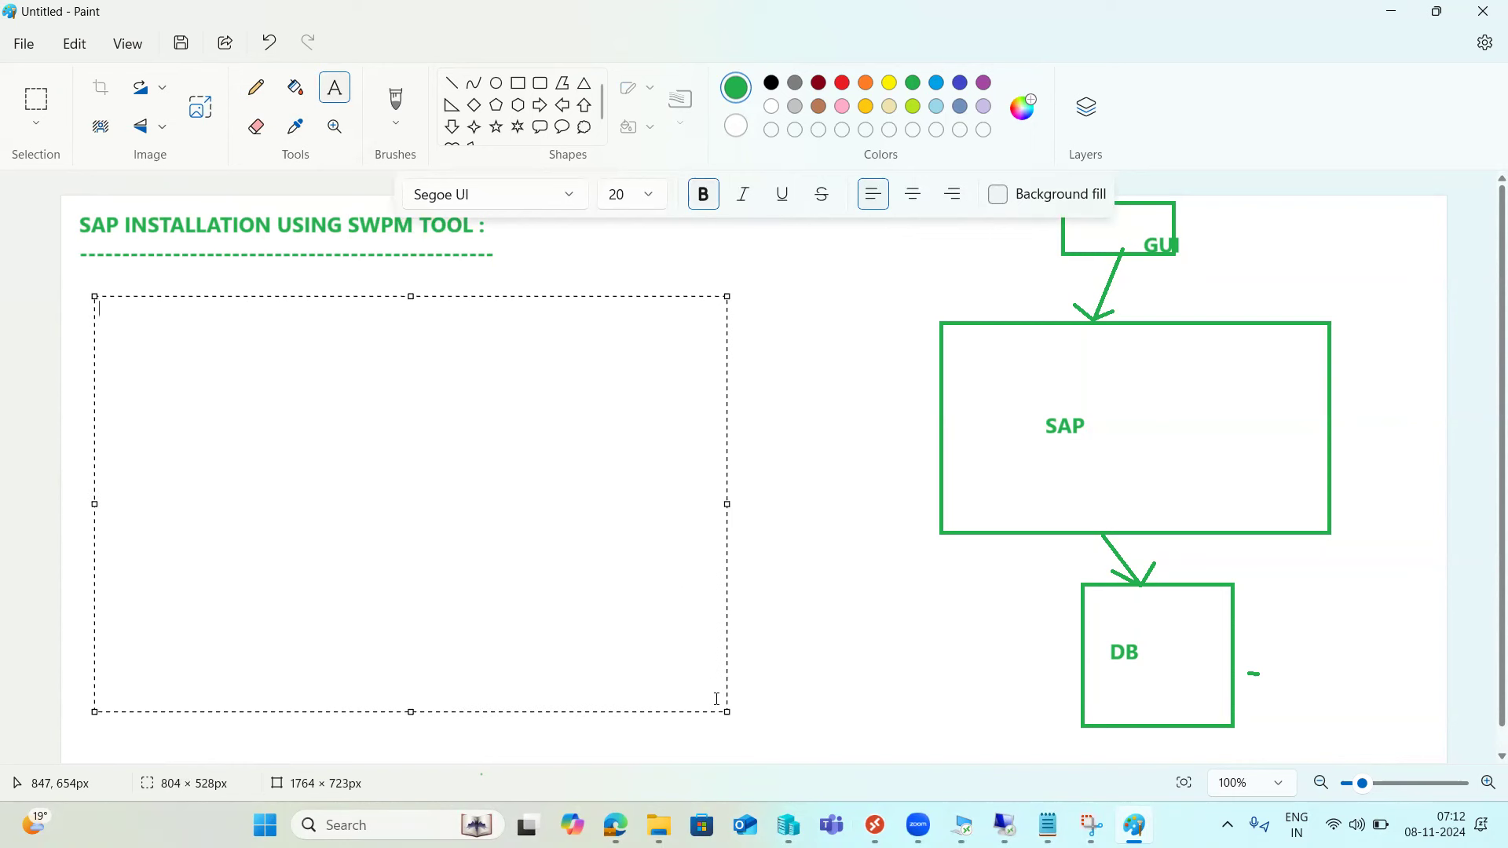
type("Port 4237  ")
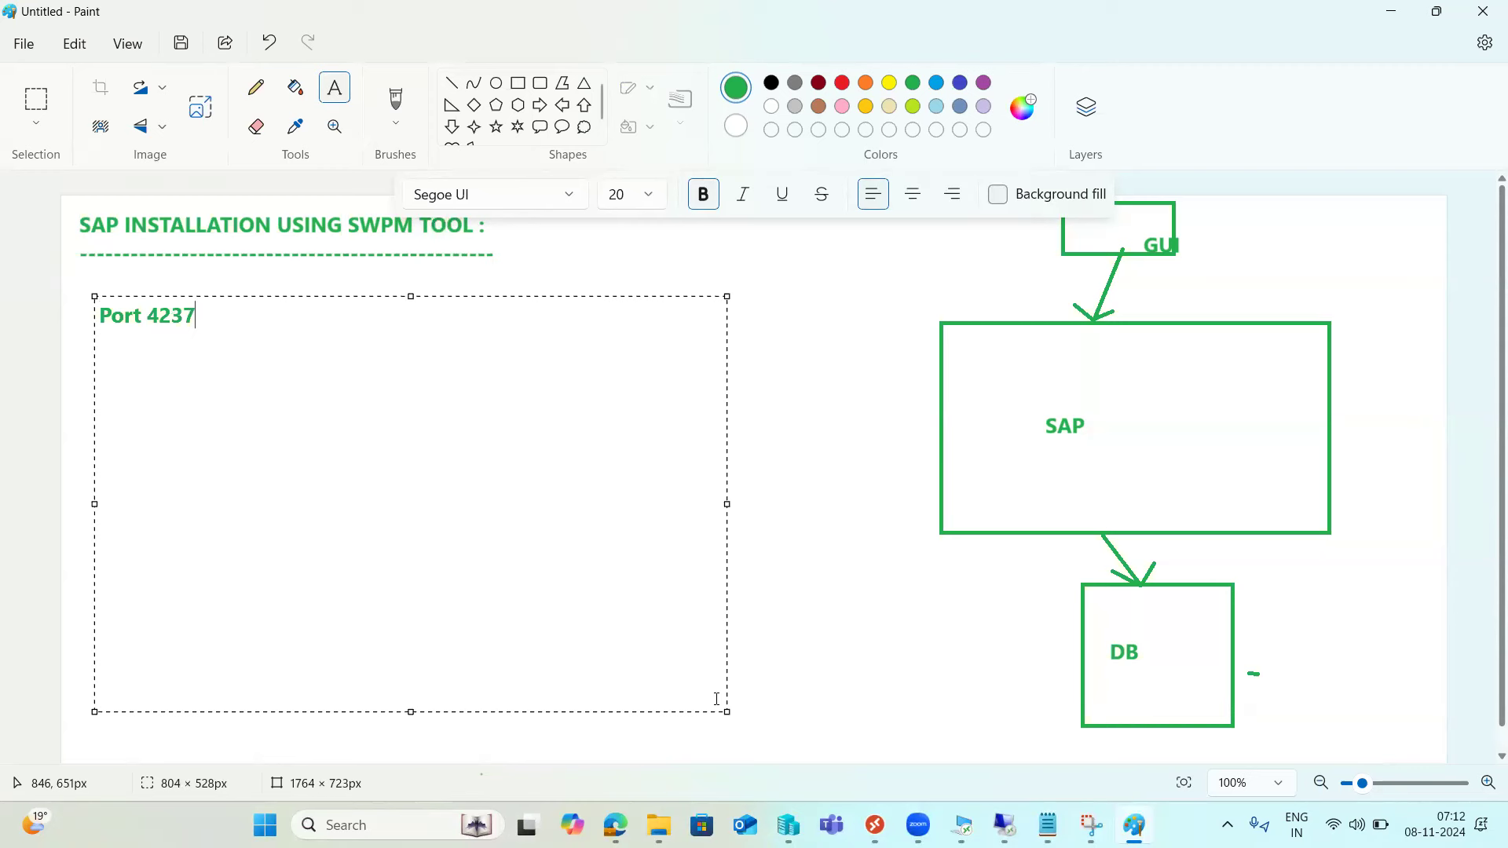
type("What are the log file")
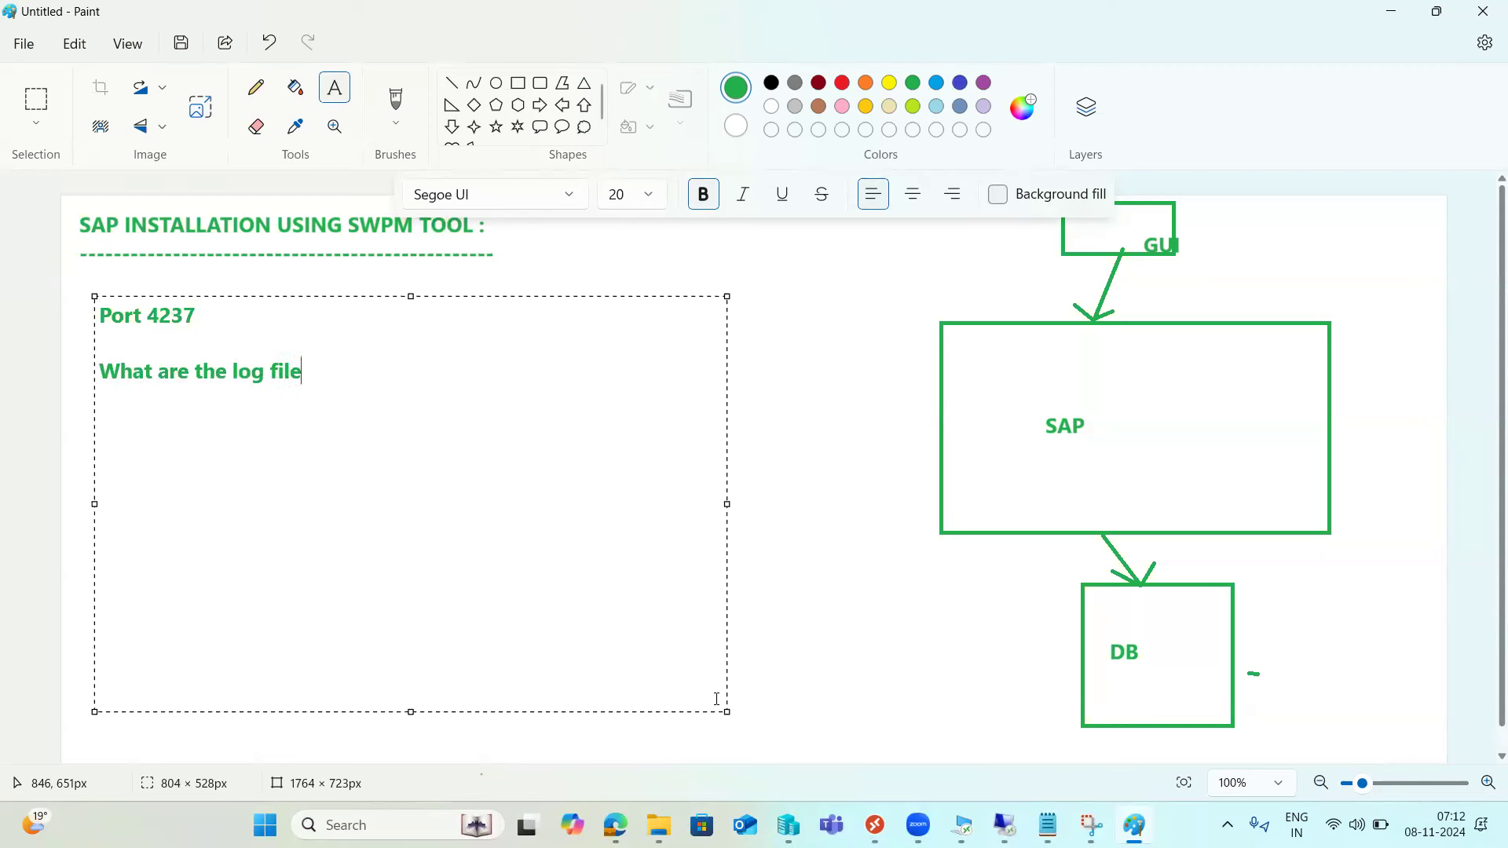
type("s we need to ")
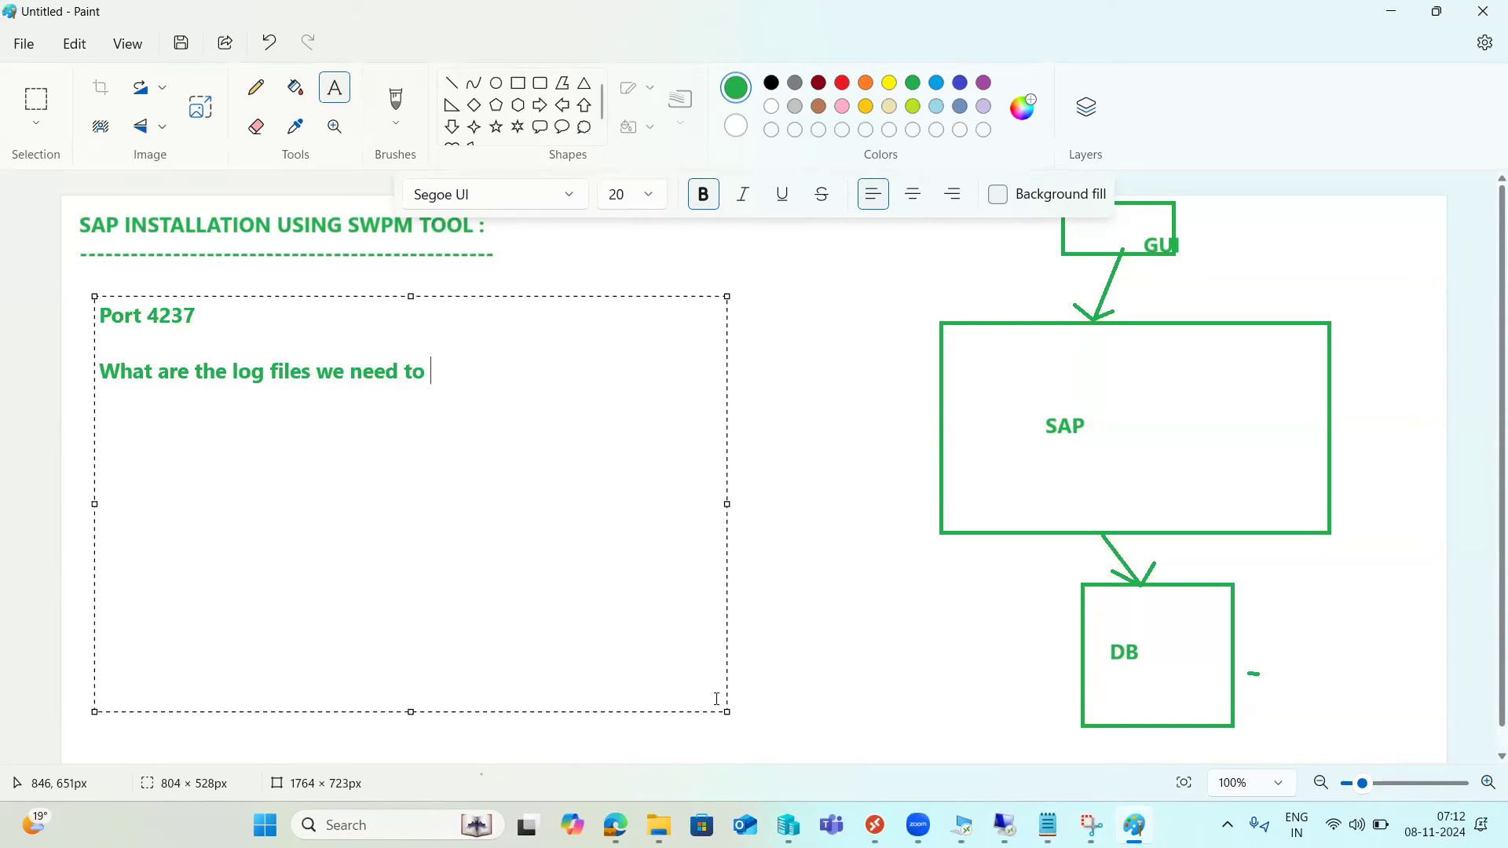
type("refer :  sapins")
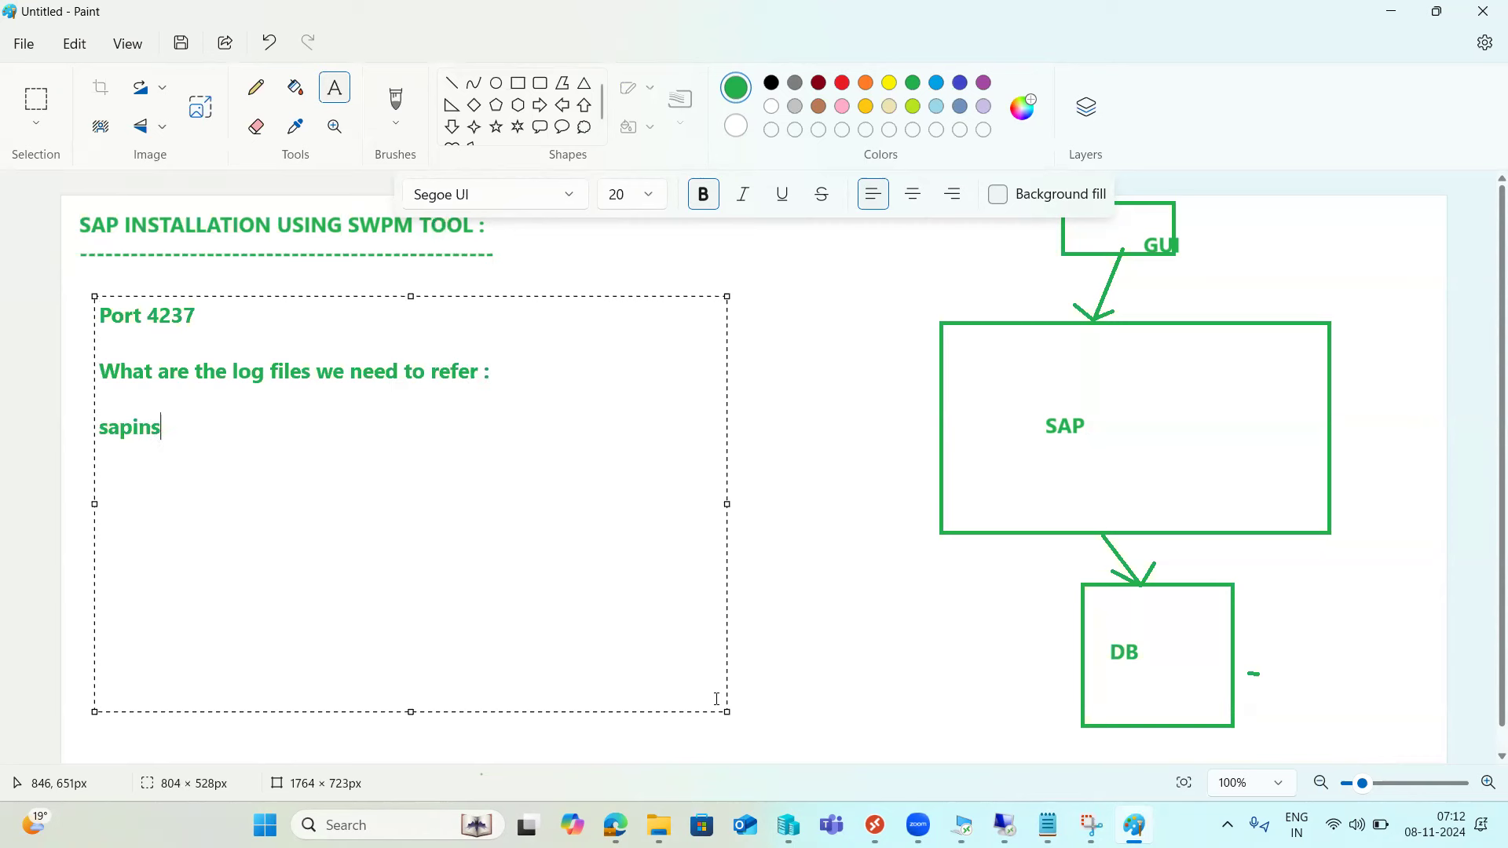
type("t.log")
key("Return")
type("sap")
key("BackSpace")
key("BackSpace")
key("BackSpace")
type("sapinst_dev.log")
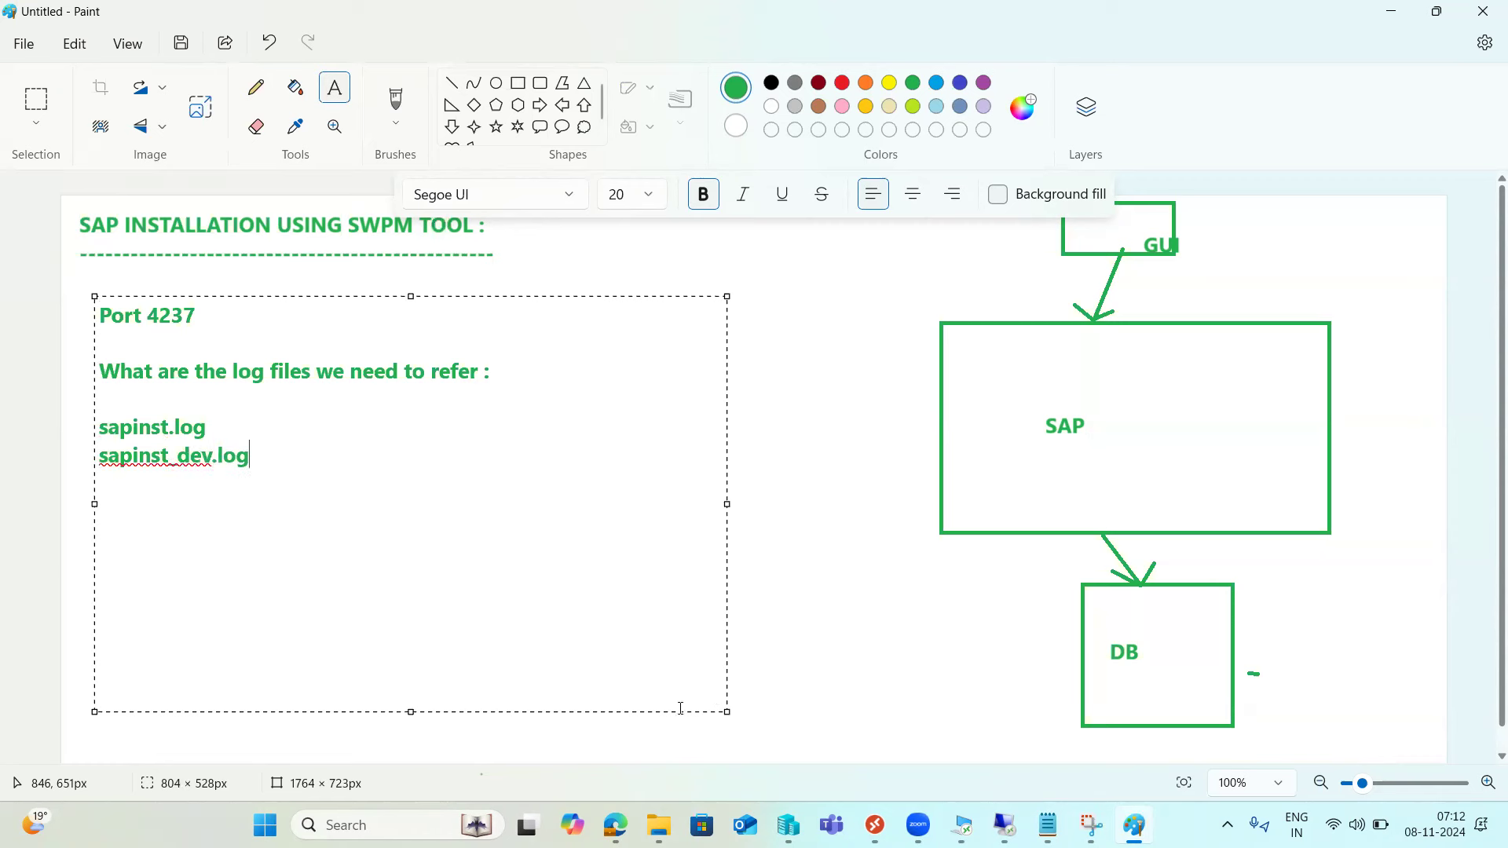
left_click_drag(209, 428, 97, 435)
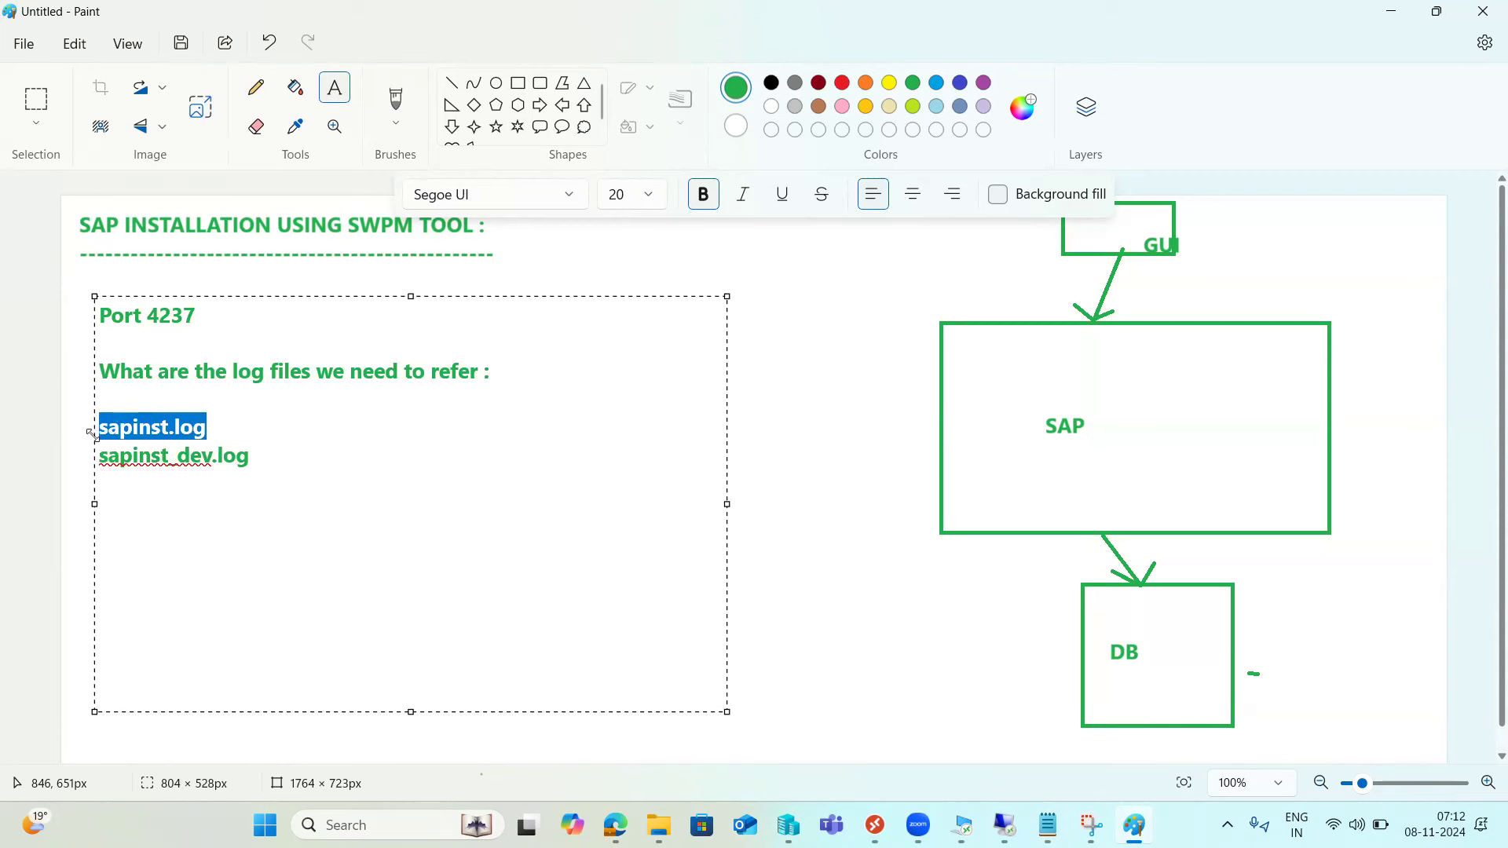
mouse_move(1006, 823)
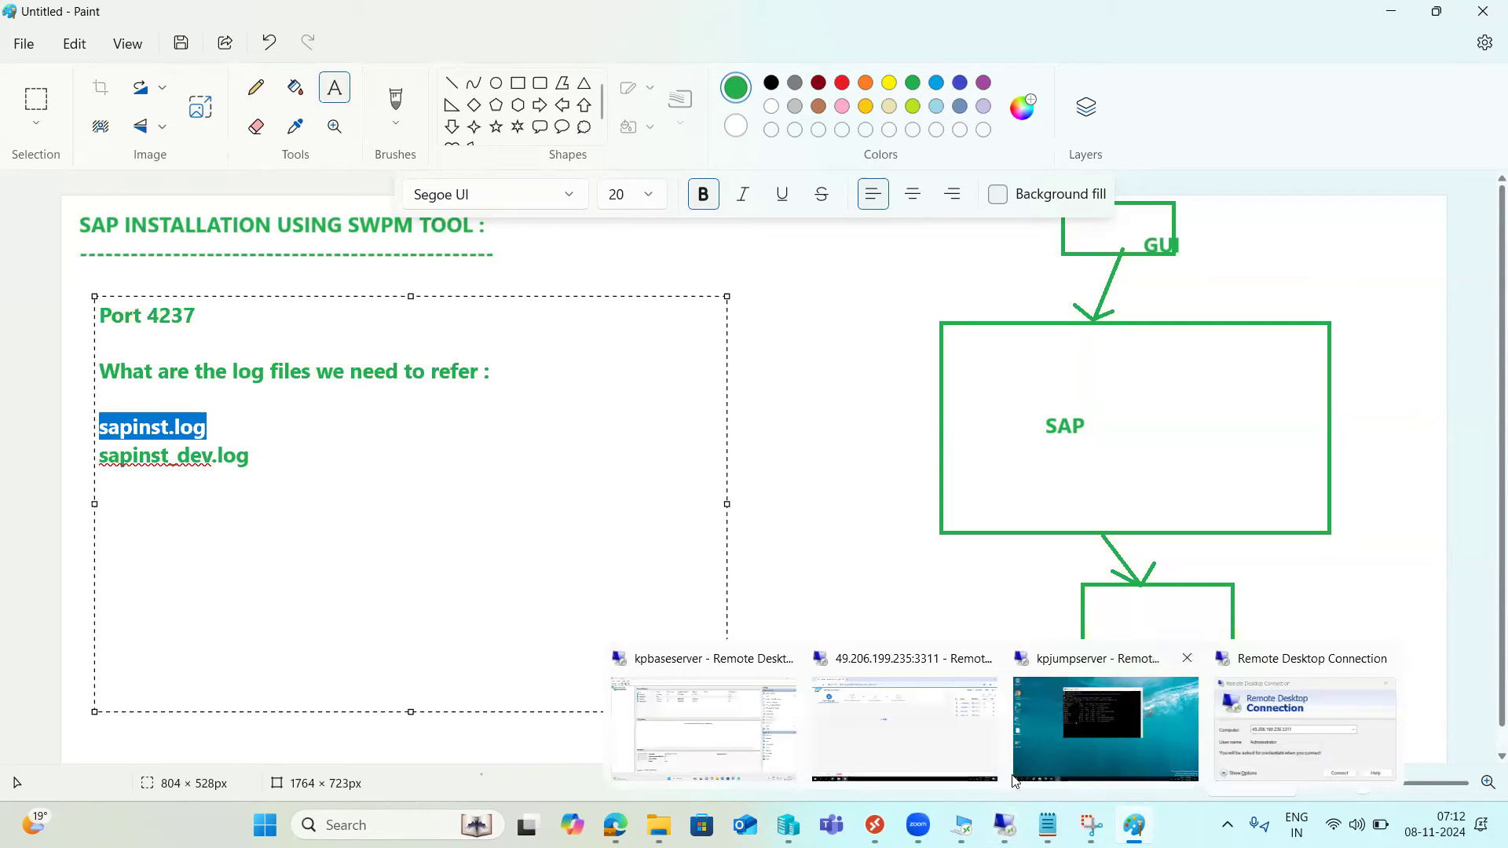
left_click(903, 730)
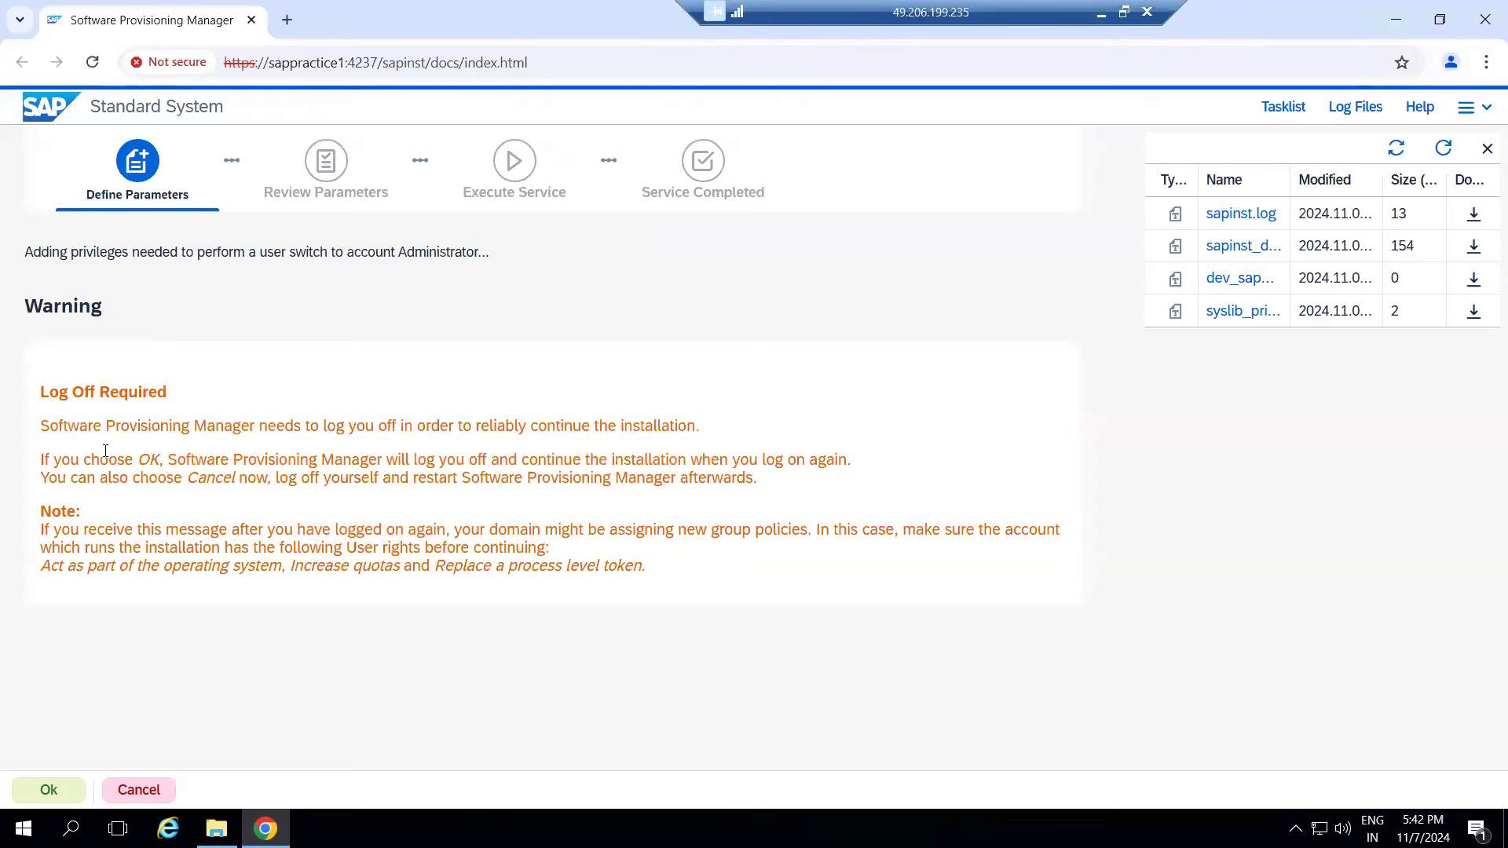
- Accept the Log Off Required warning with OK so the remote session signs out
left_click_drag(60, 427, 652, 426)
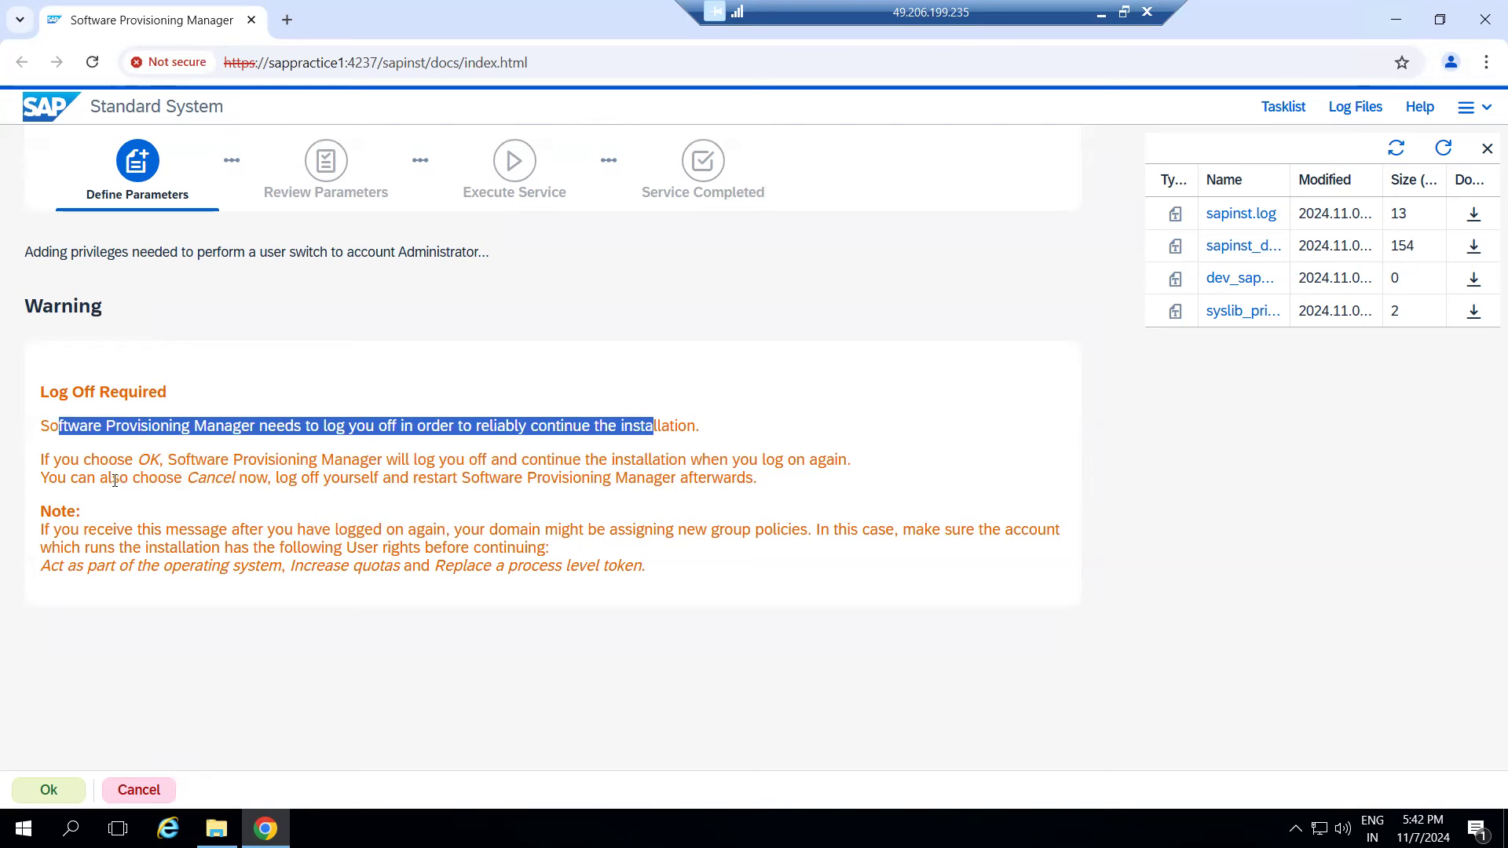
left_click_drag(119, 460, 178, 462)
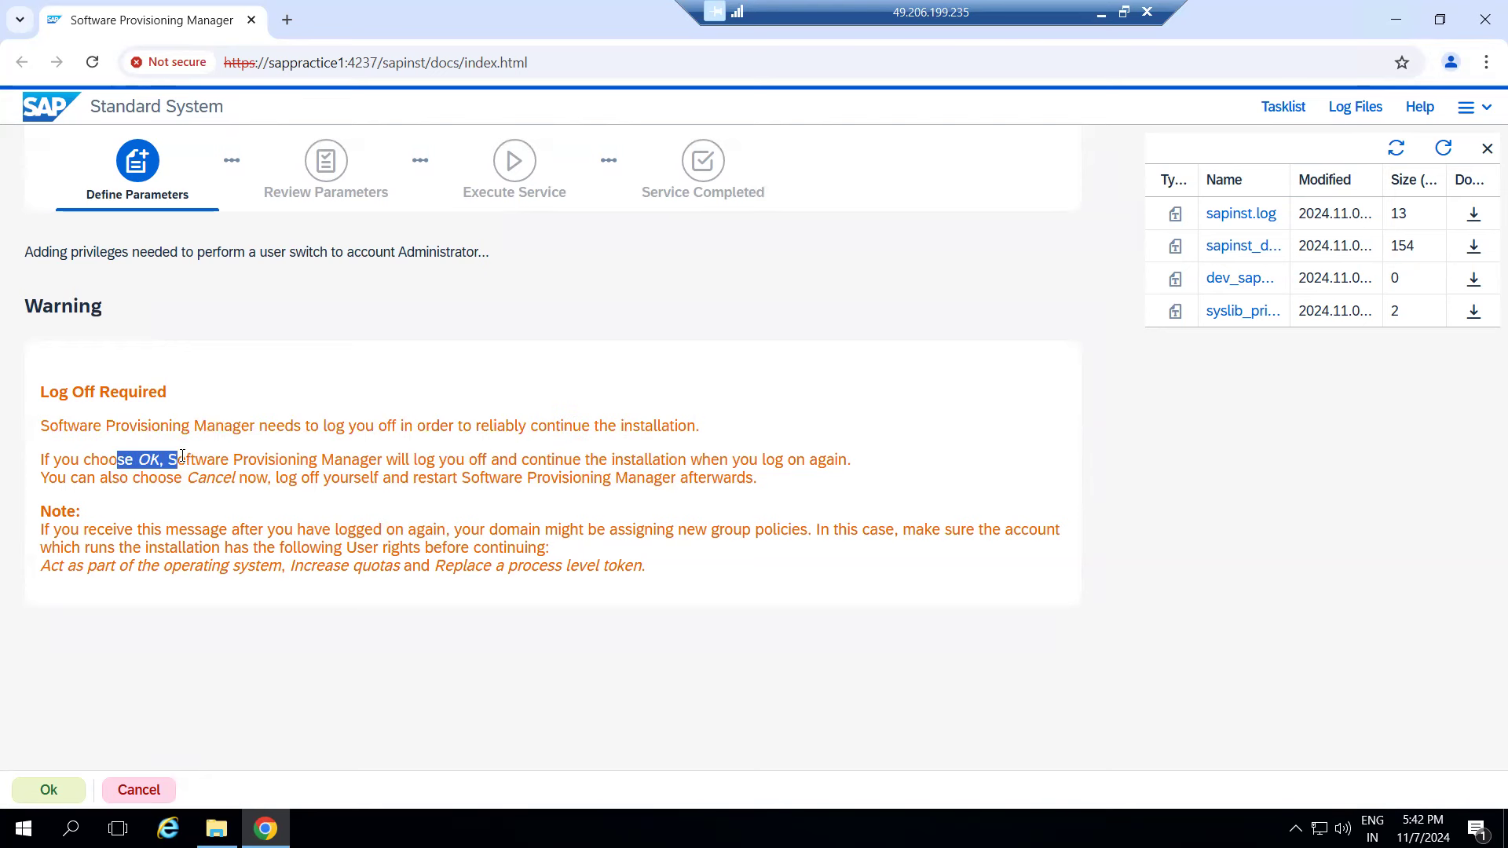
left_click(52, 792)
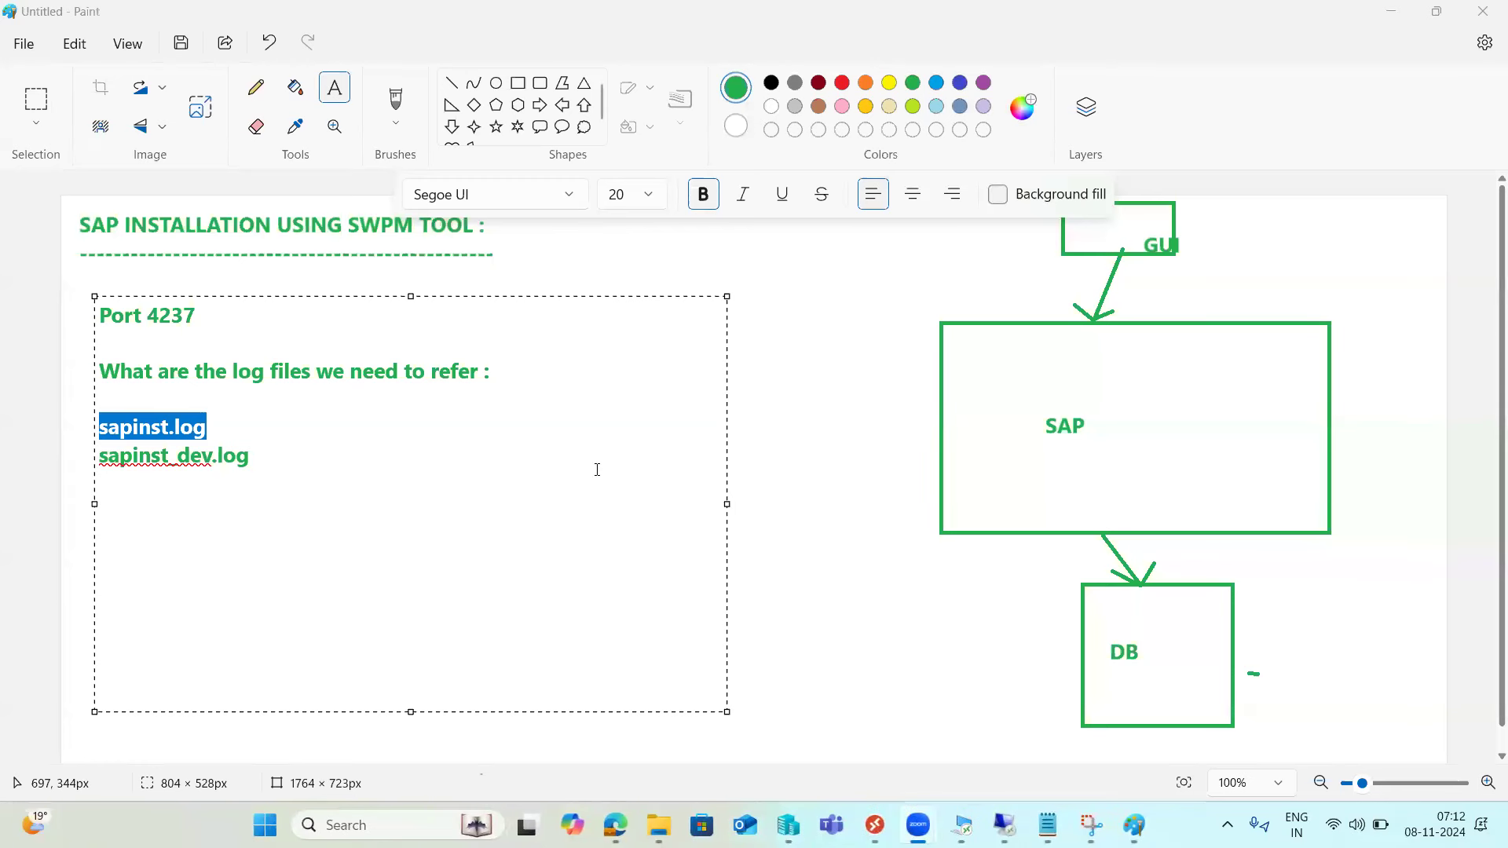
key("super+r")
left_click(160, 757)
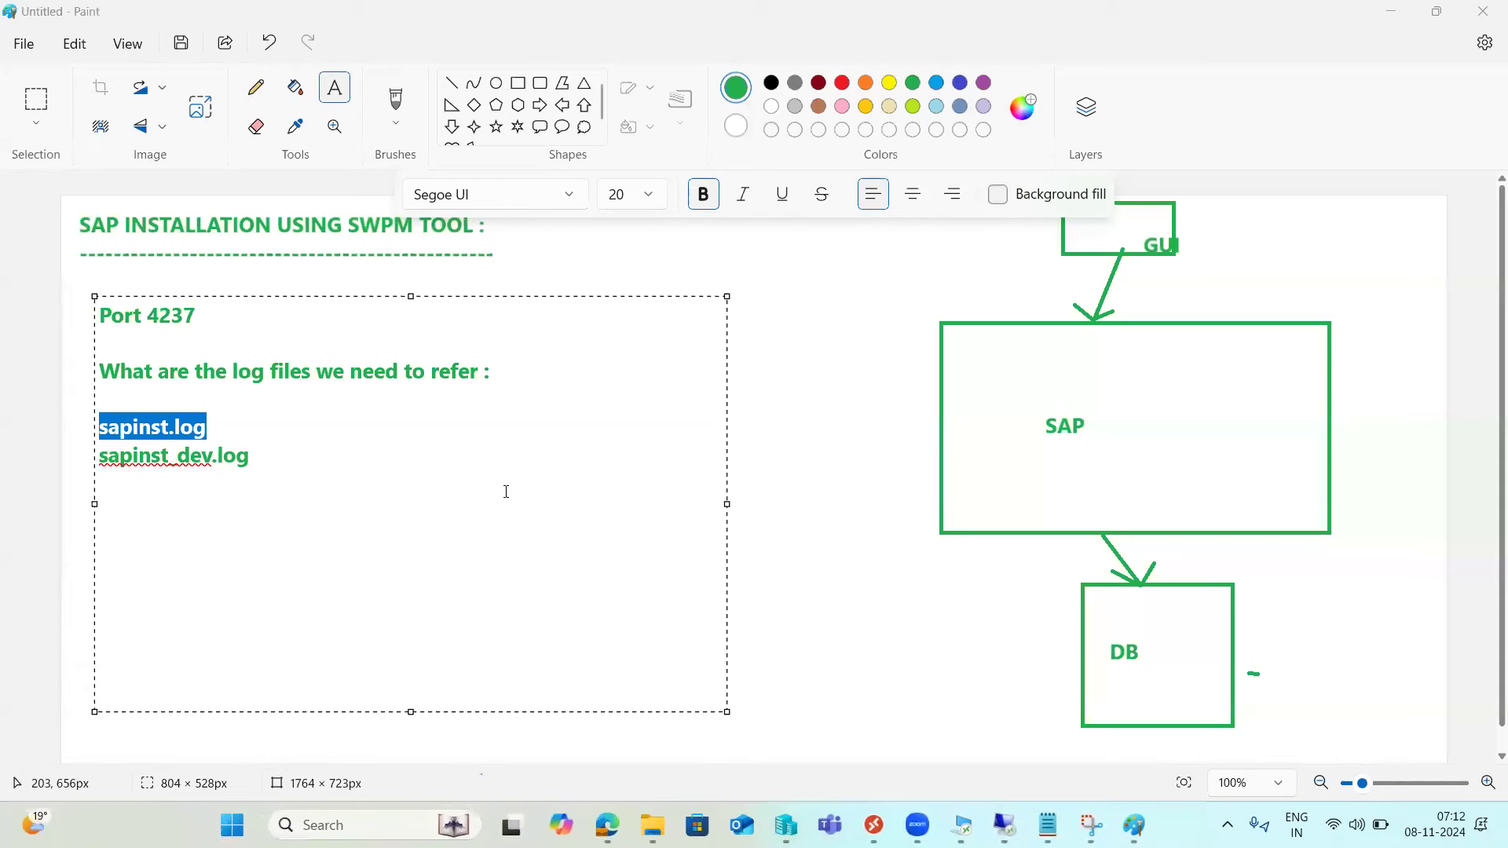
left_click(830, 367)
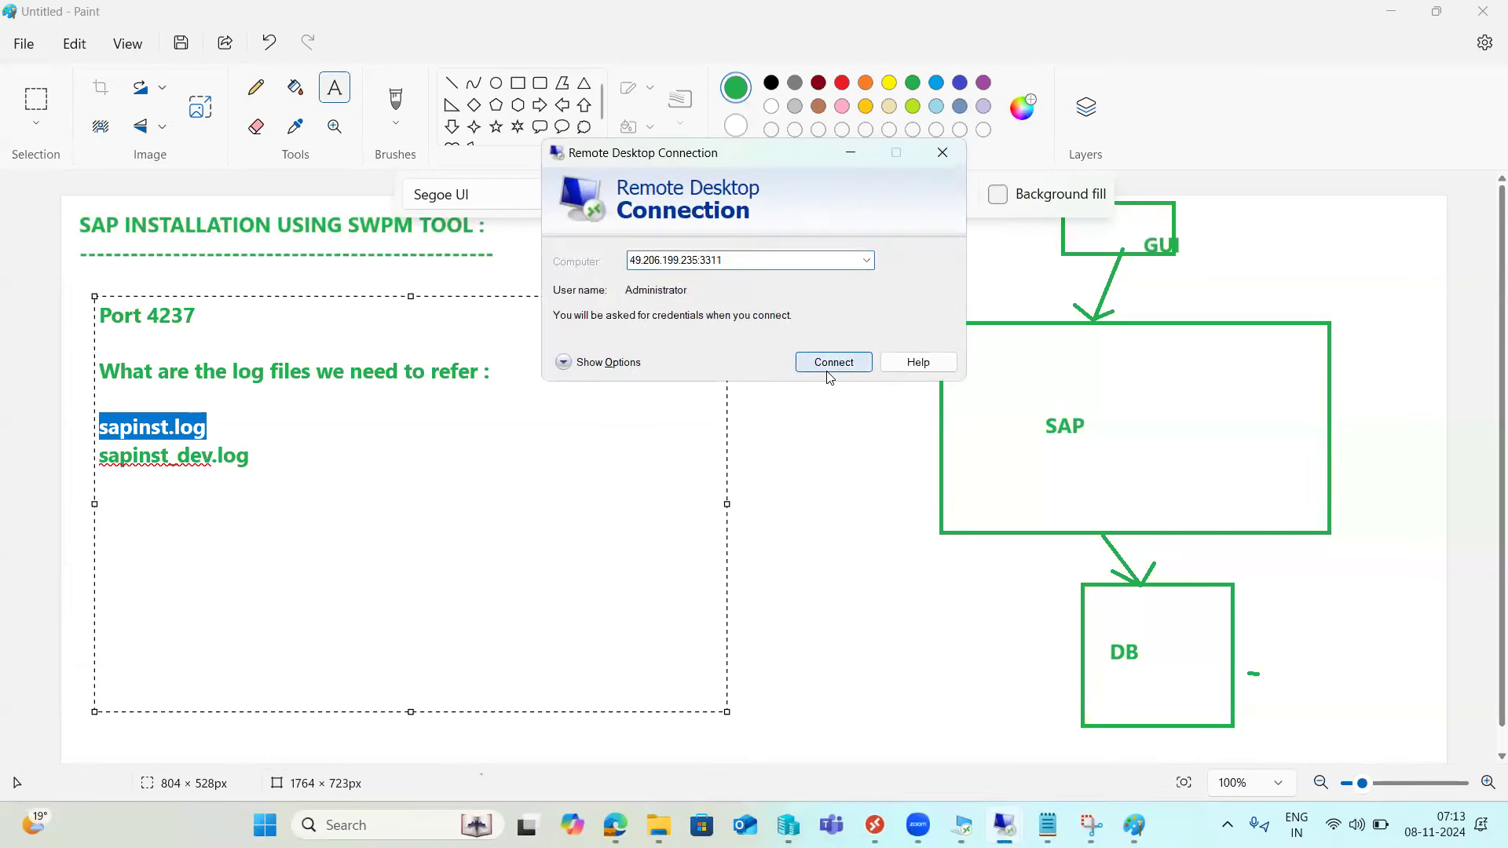
type("•••••••••••")
key("Return")
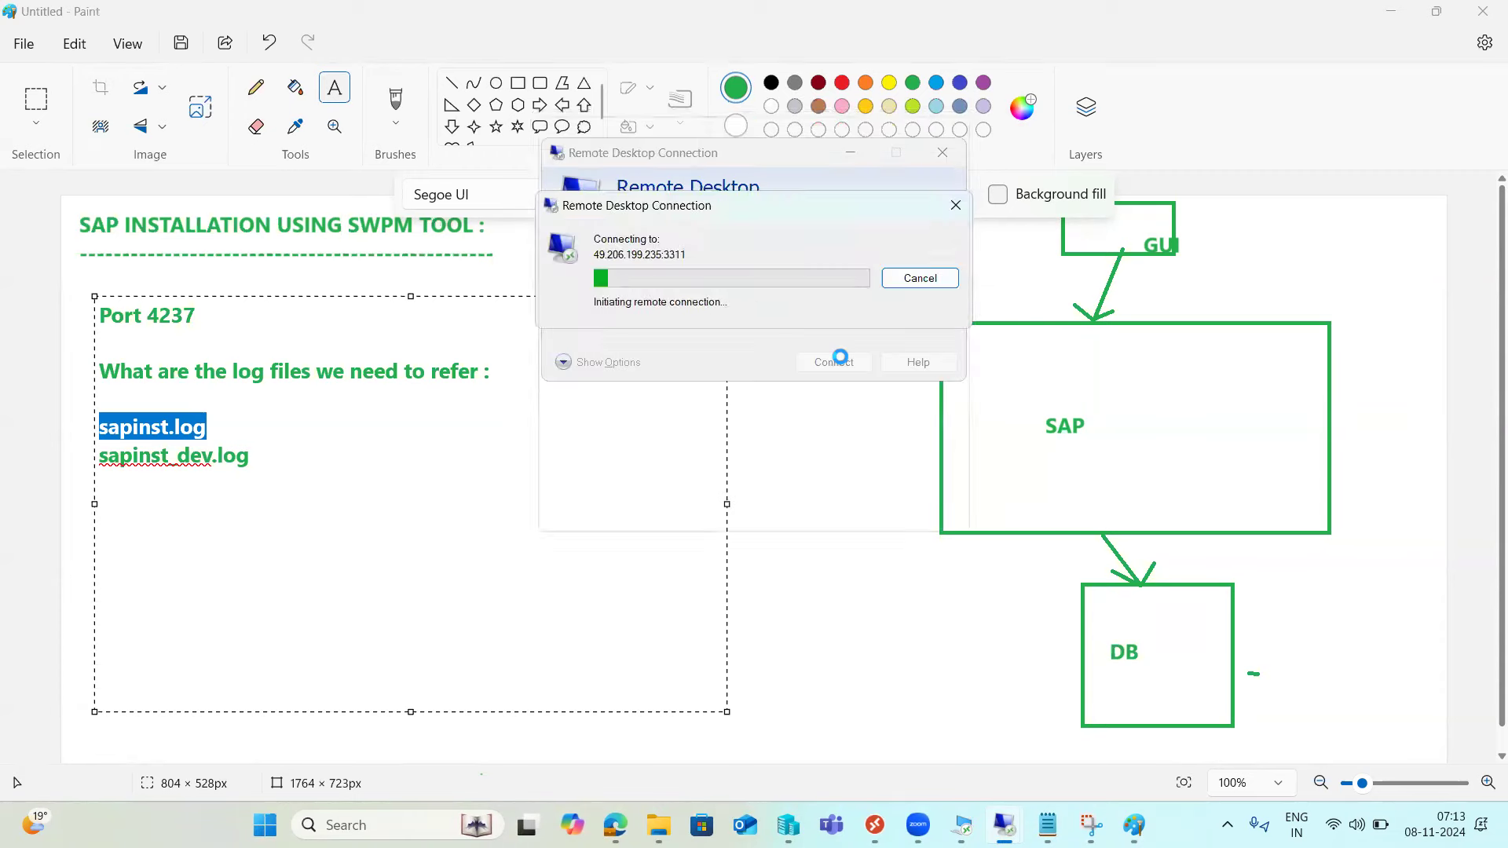
left_click(821, 461)
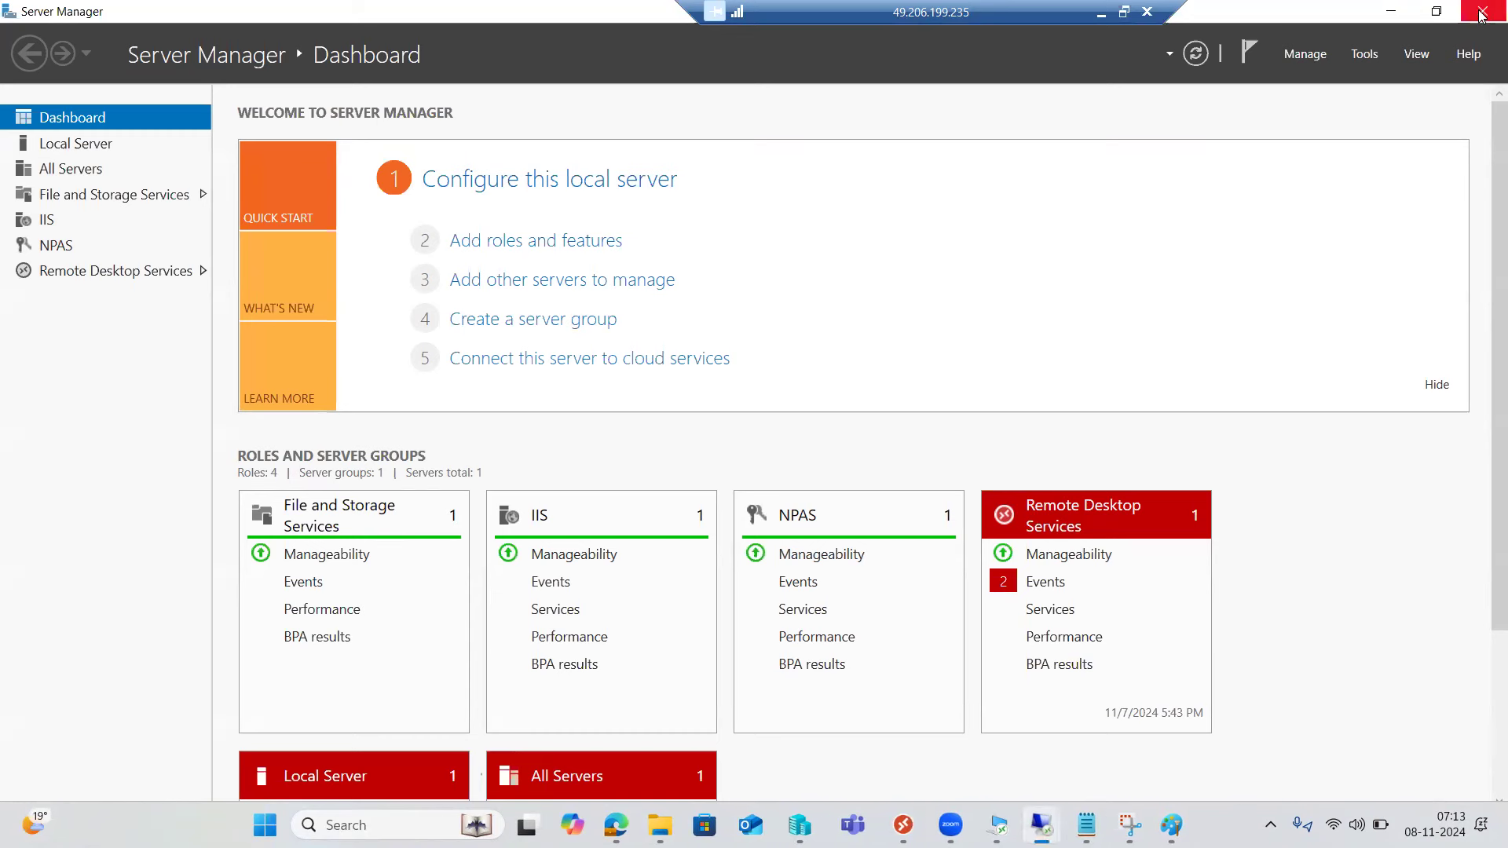
- Close the Server Manager window
left_click(1482, 11)
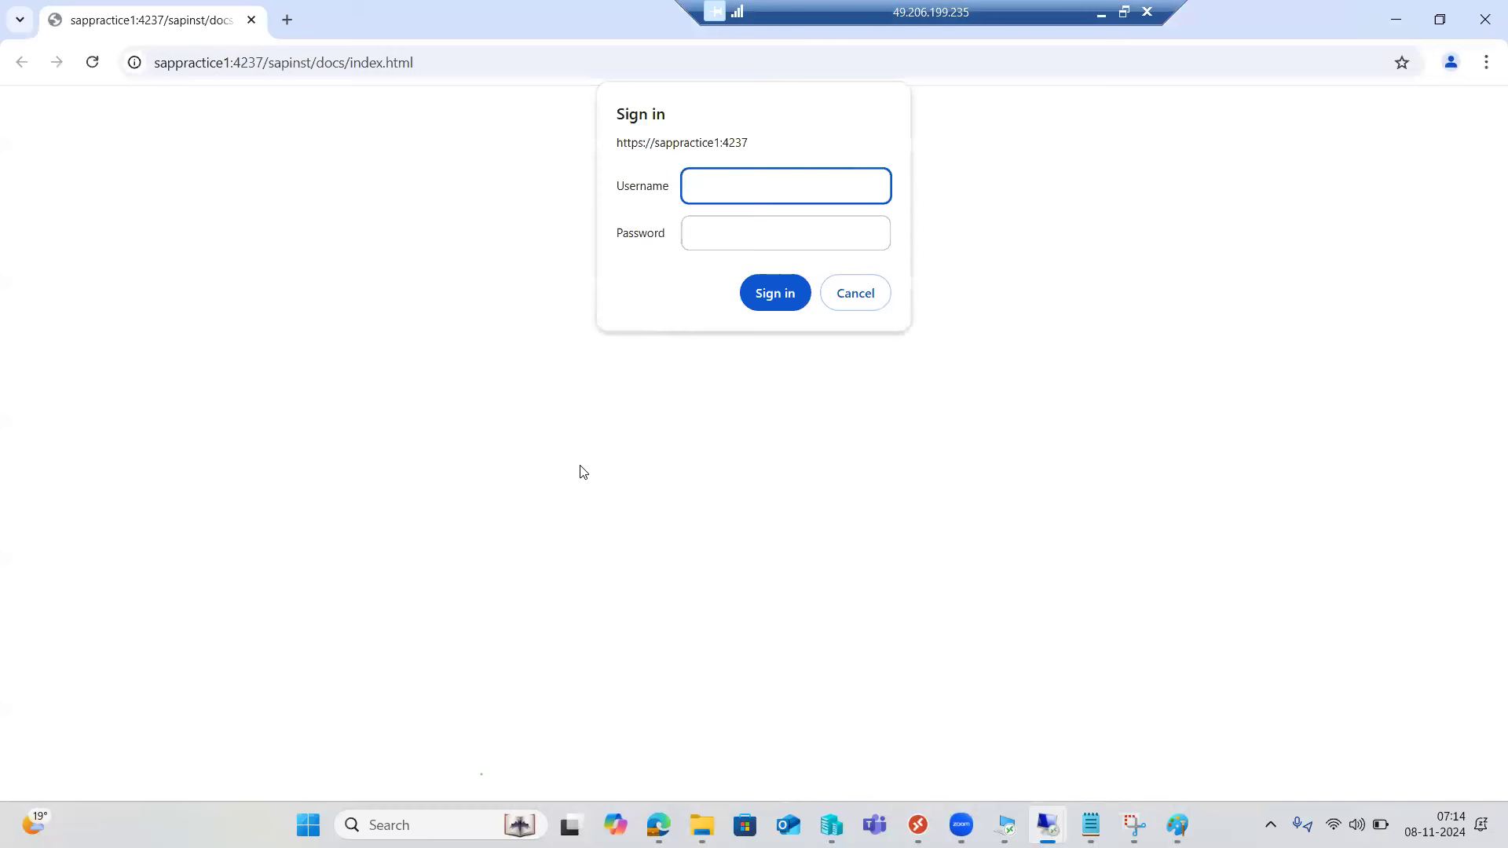
- Sign in to SWPM with the Administrator user name and the account password
type("Administrator")
key("Tab")
type("•••••••••")
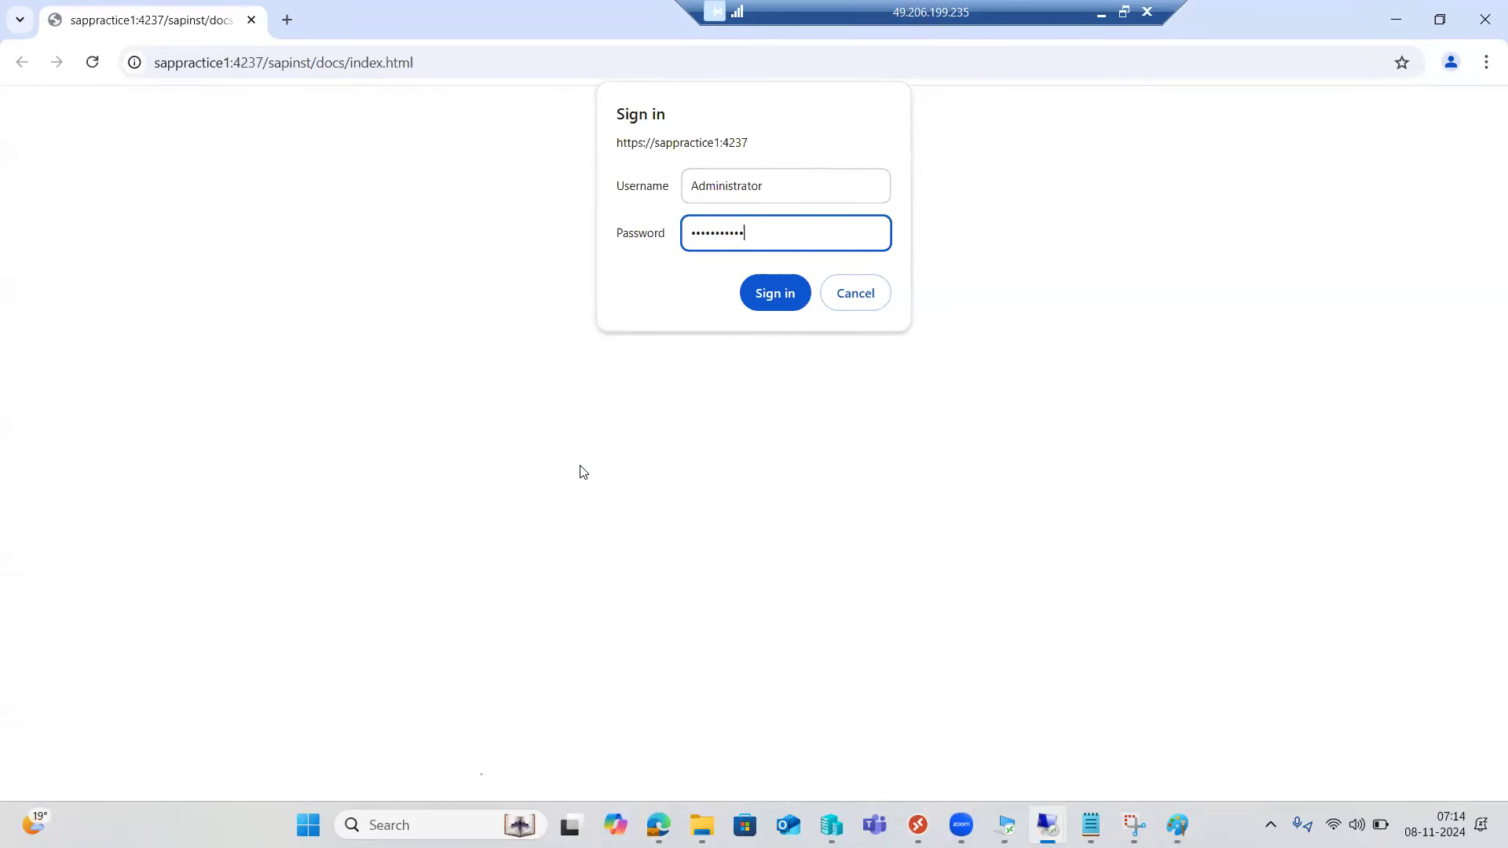
key("Return")
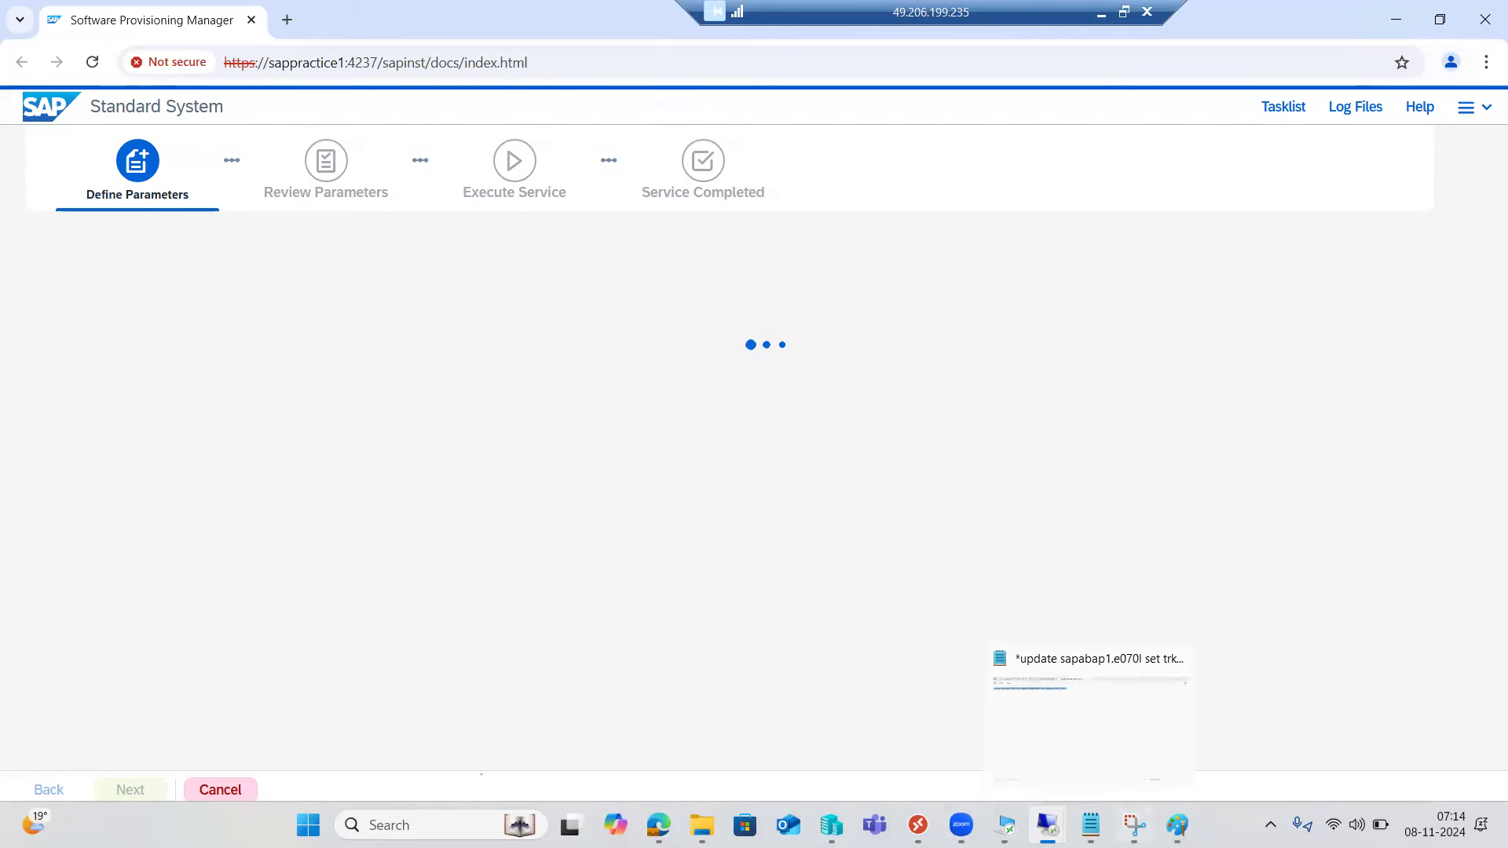
- Enter NWD as the SAP system ID and turn off the Set FQDN option
left_click(355, 408)
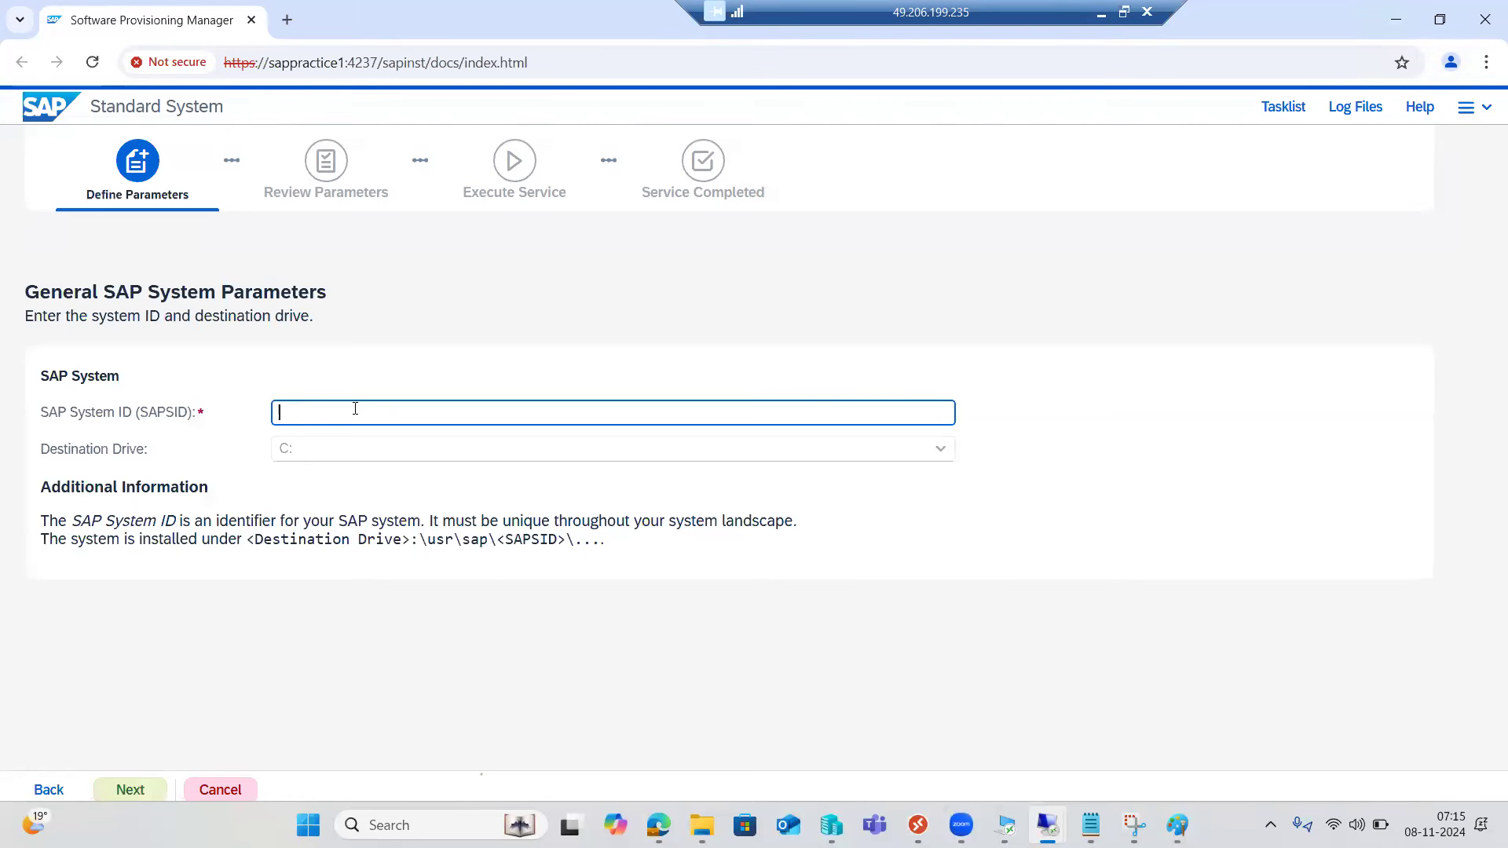
type("NWD")
left_click_drag(350, 410, 276, 412)
left_click(119, 789)
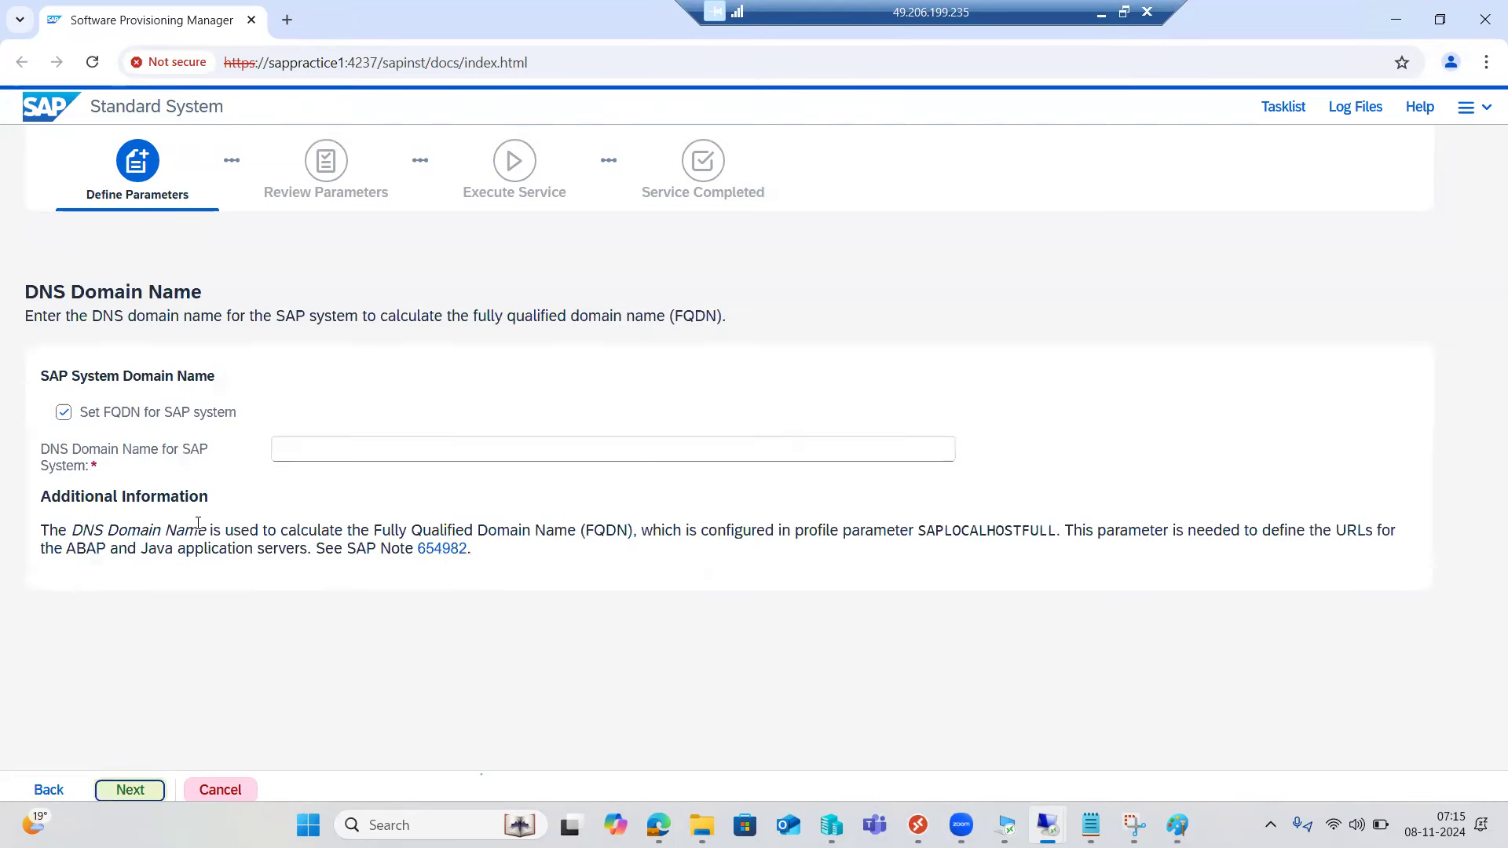
left_click(63, 412)
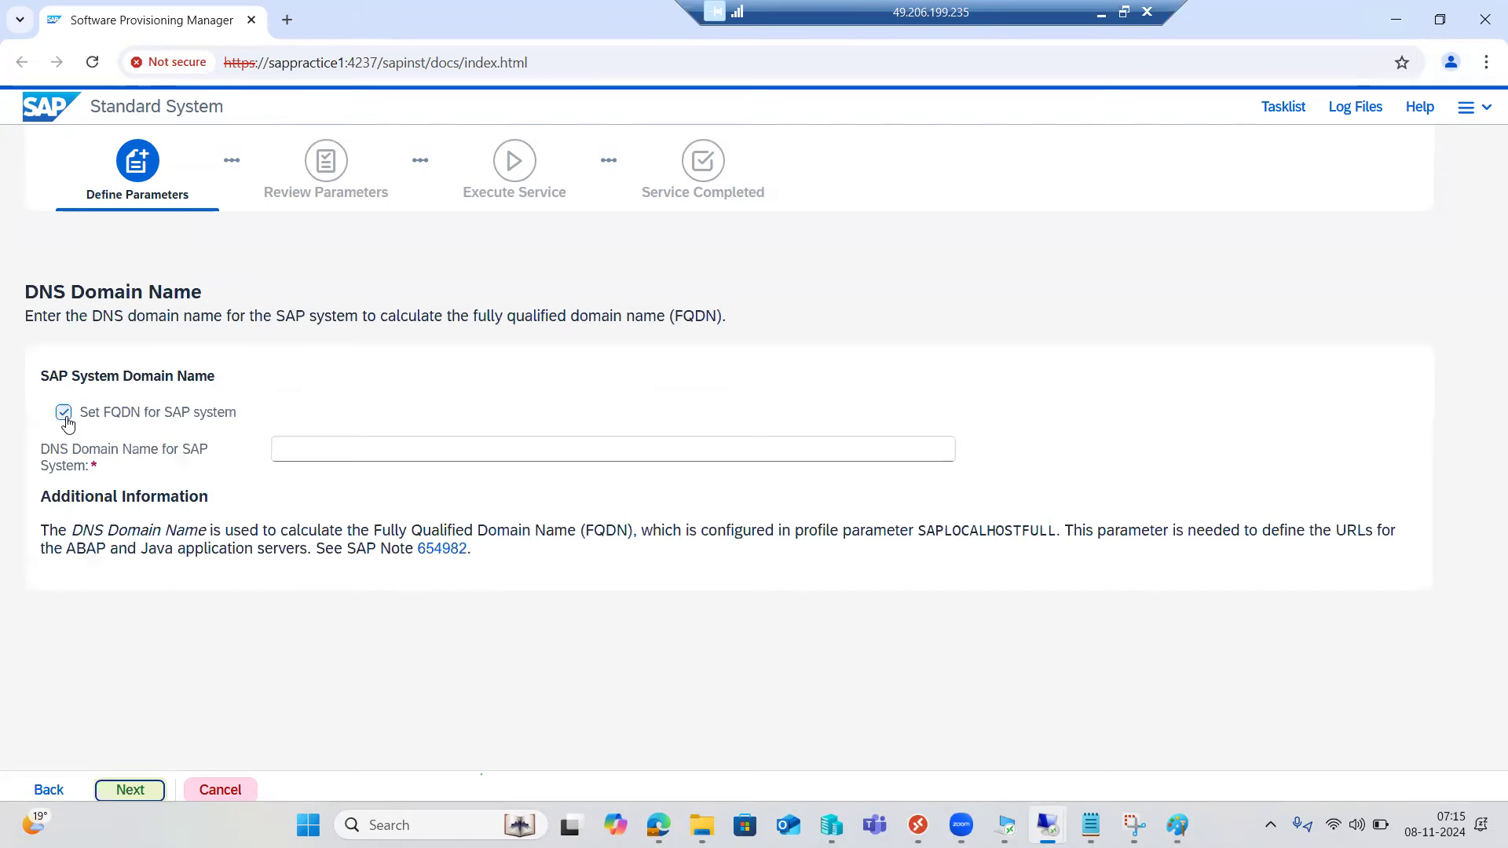
left_click(129, 791)
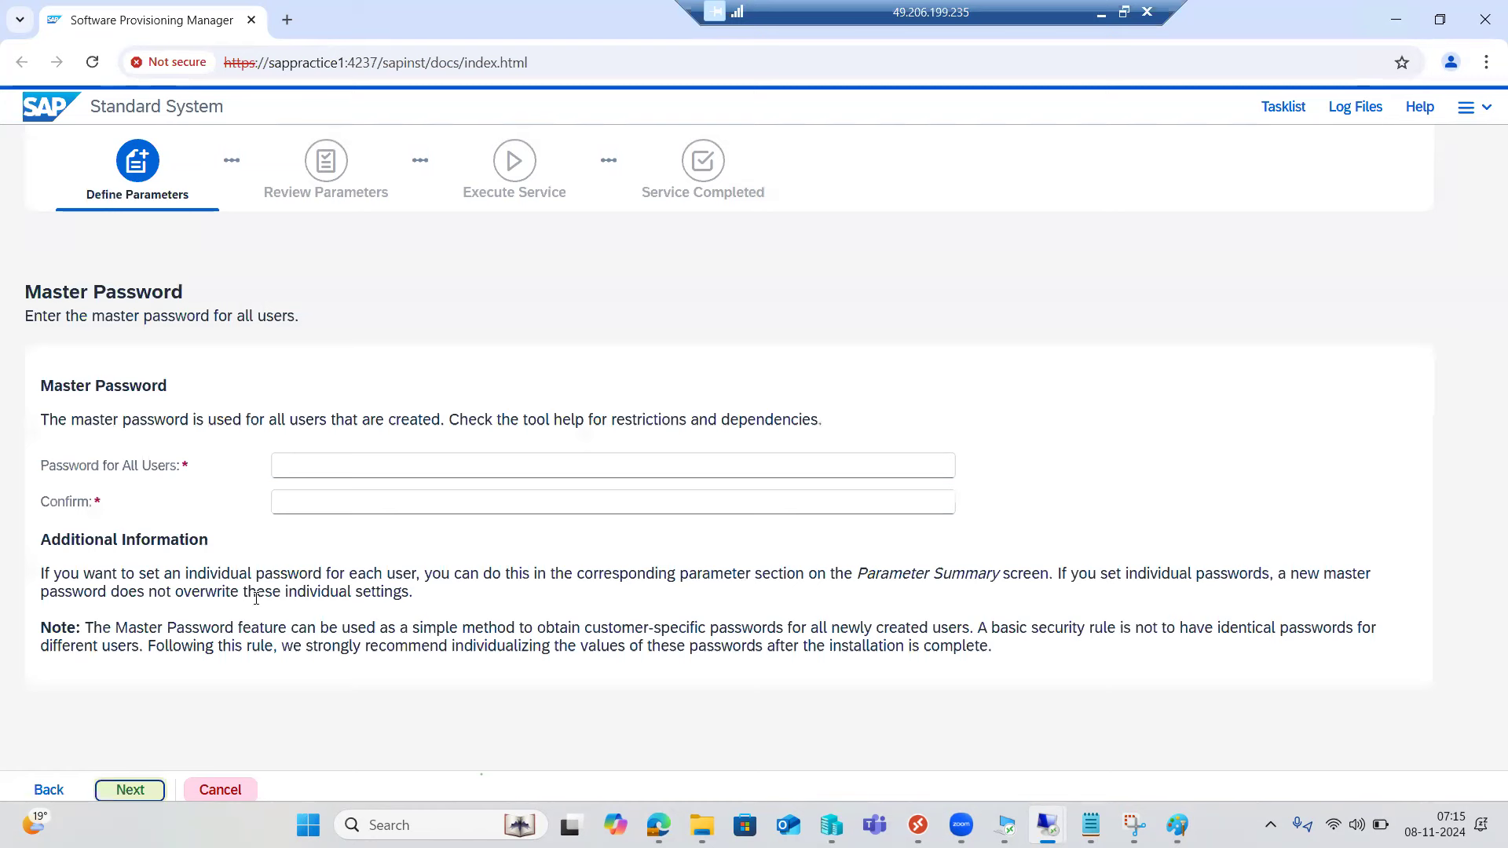
- Enter and confirm the master password for all users, then submit it
left_click(309, 472)
type("•••••••••••")
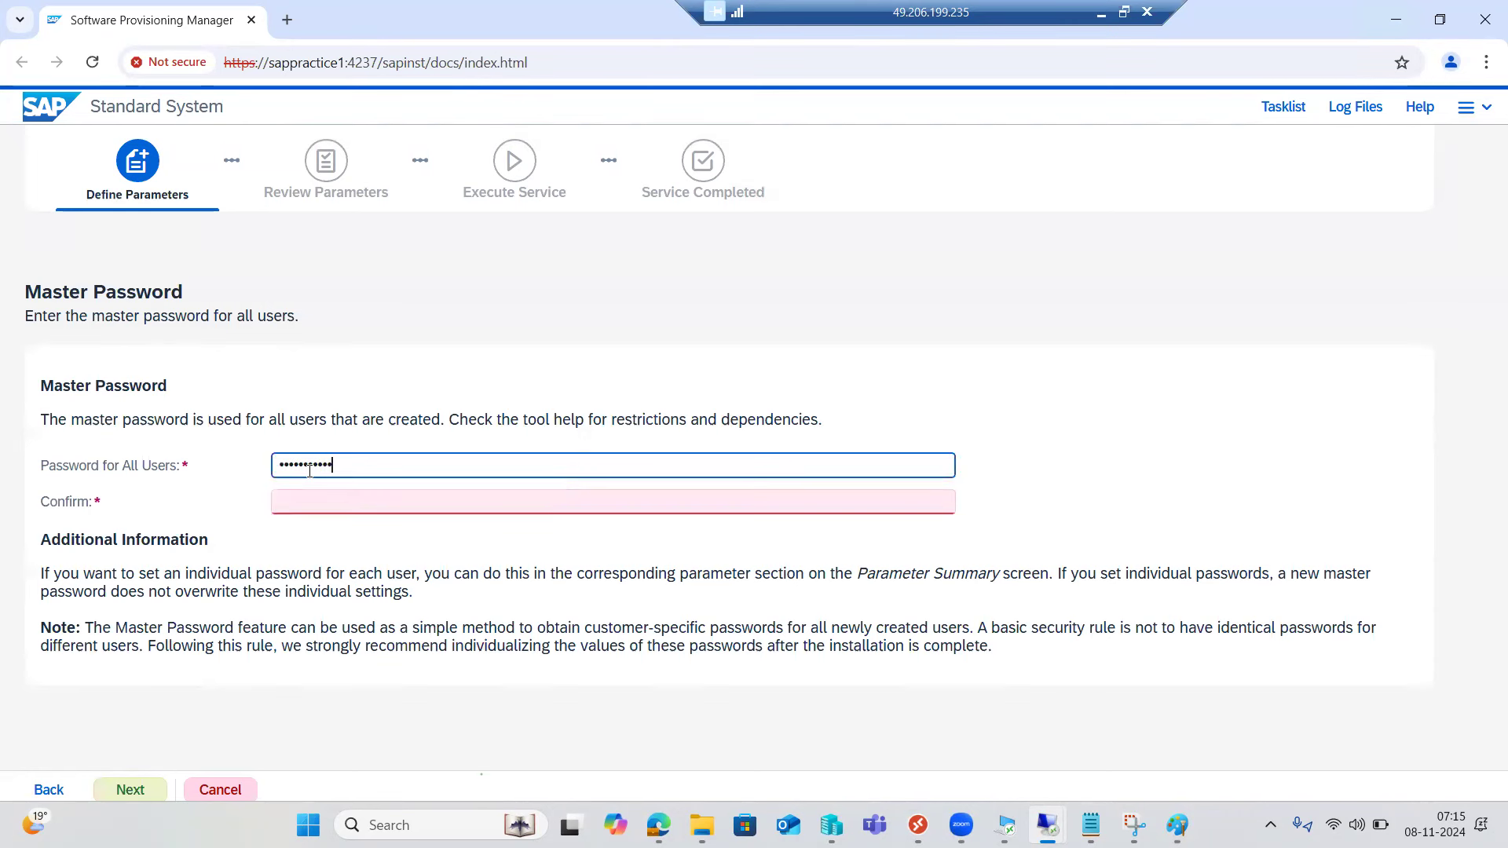
key("Tab")
type("•••••••••")
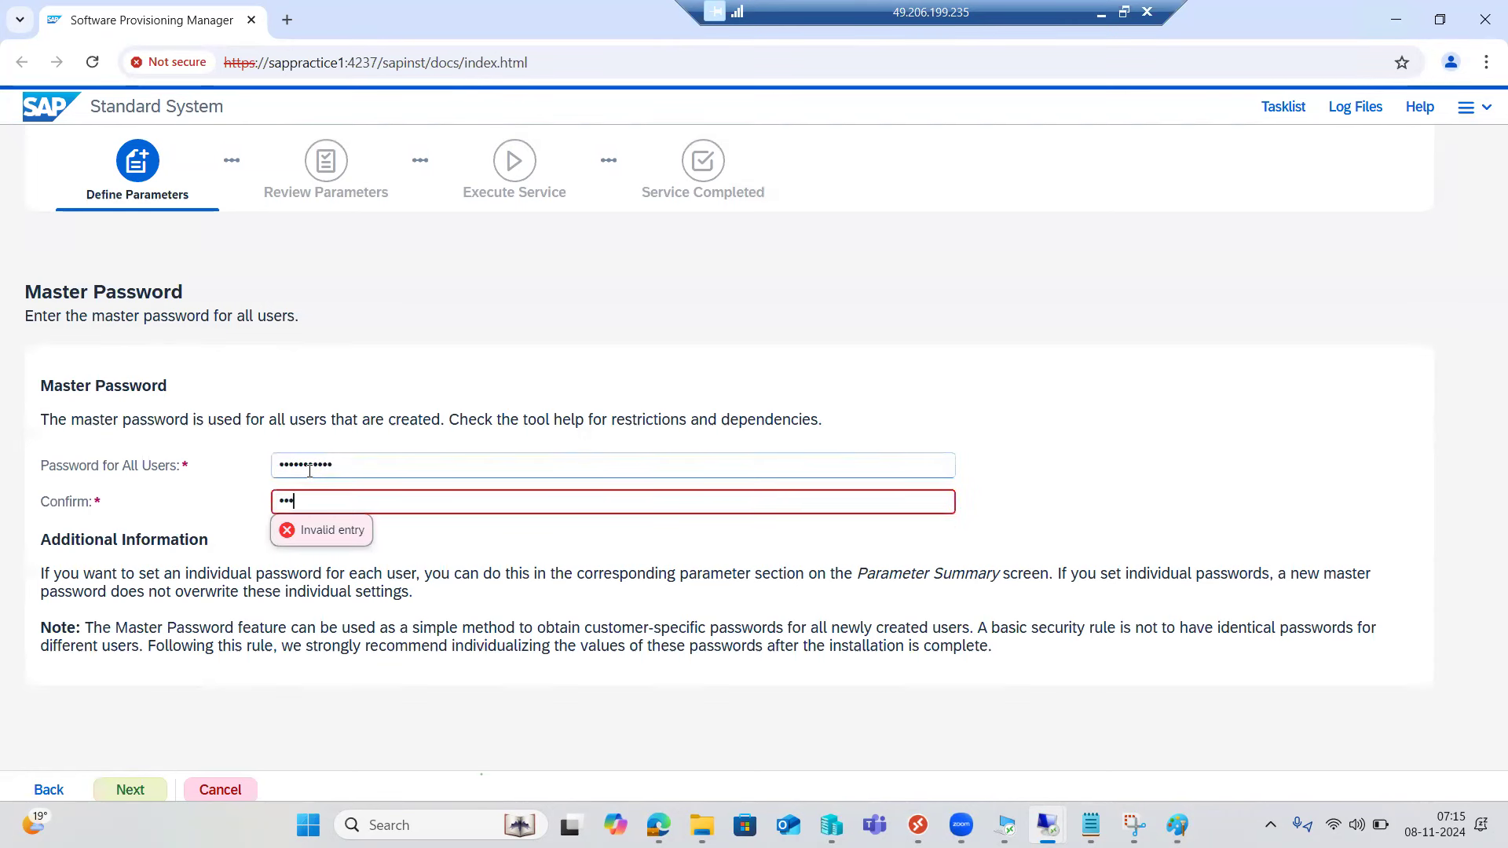
type("••")
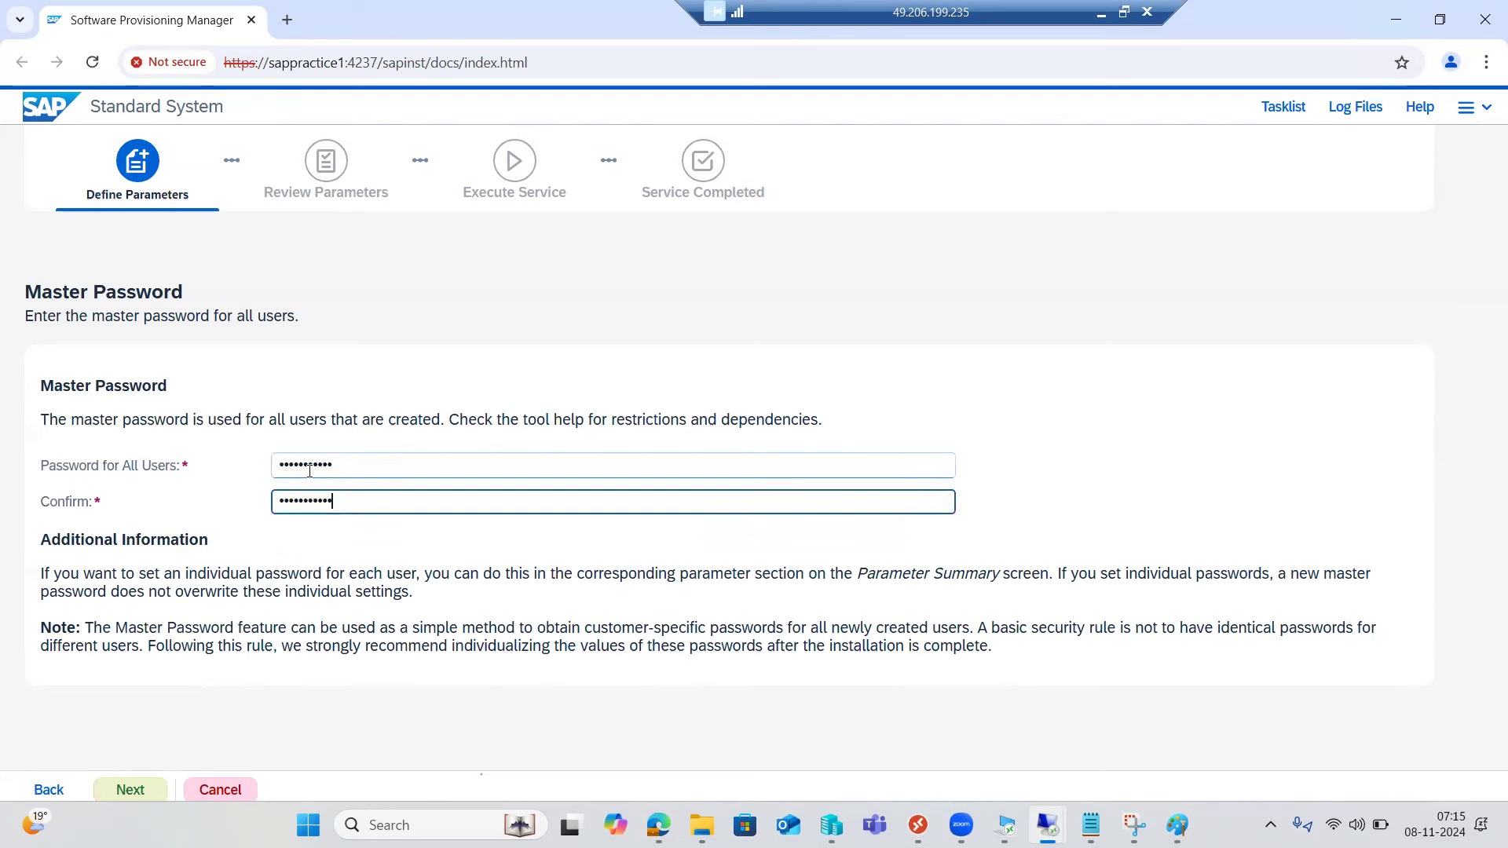
key("Return")
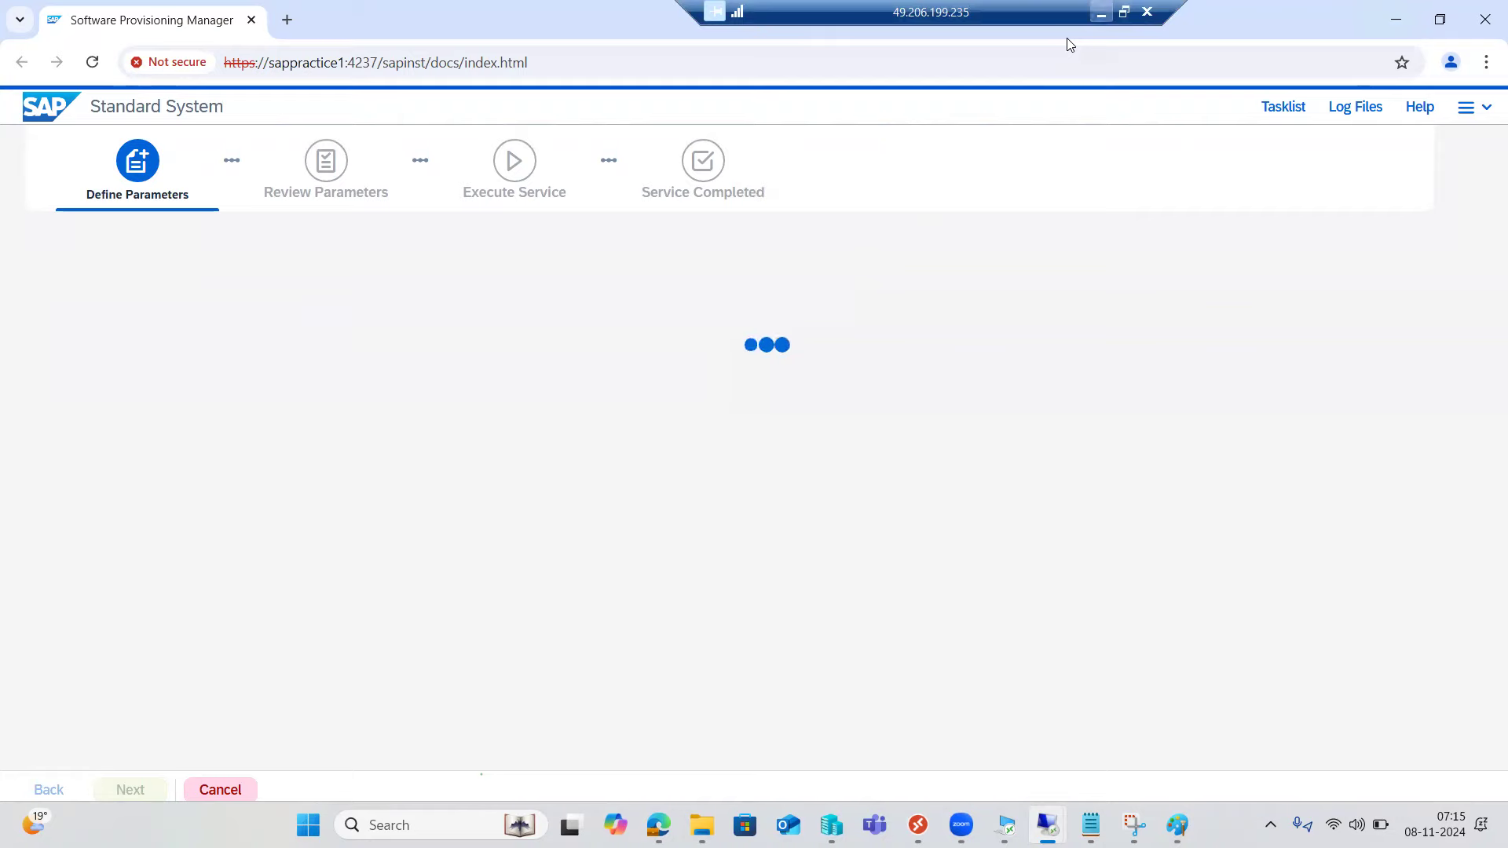
- In a new Paint text box, write OS, SAP and DB labels on separate lines
left_click(1101, 12)
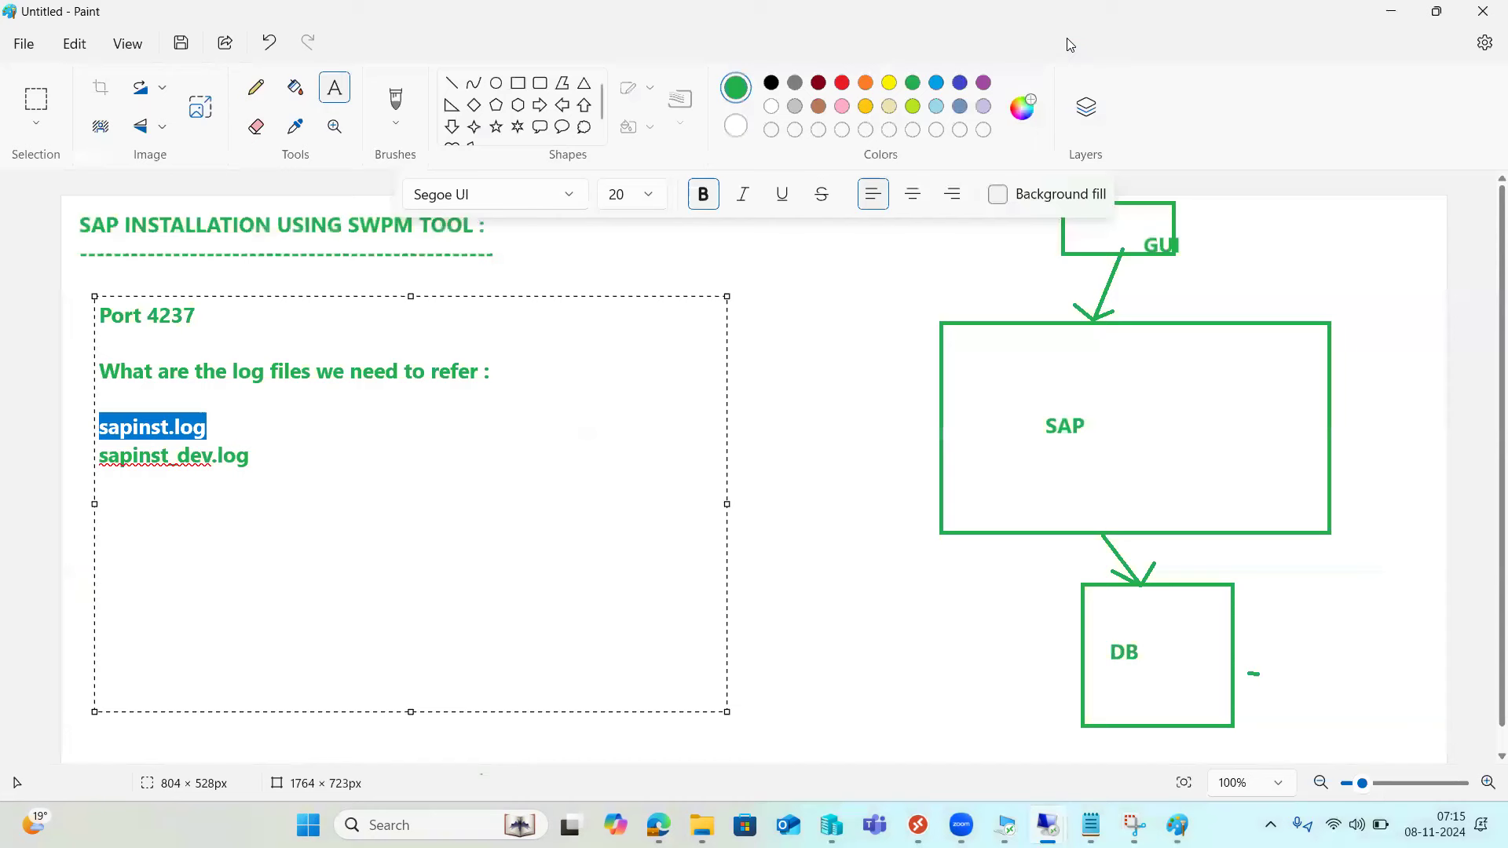
left_click(761, 469)
left_click_drag(294, 408, 894, 722)
type("OS")
key("Return")
type("SAP")
key("Return")
key("Return")
type("DB")
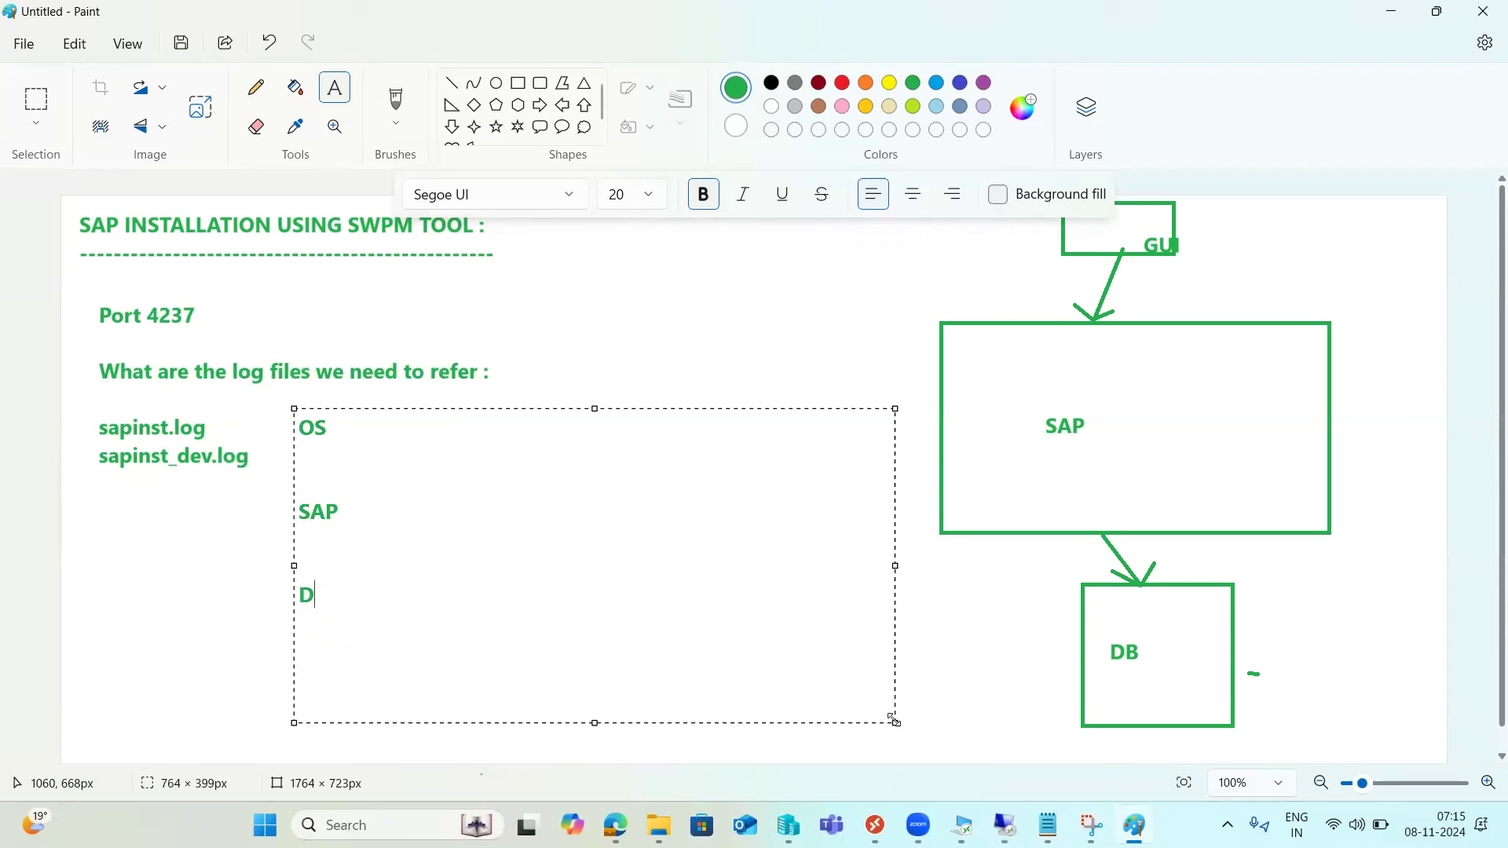
- Fill in accounts: OS :SIDADM ,SAPSeviSID; SAP :SAP* and DDIC; DB :SIDADM
key("Up")
key("Up")
key("Up")
key("Up")
type(":SIDADM")
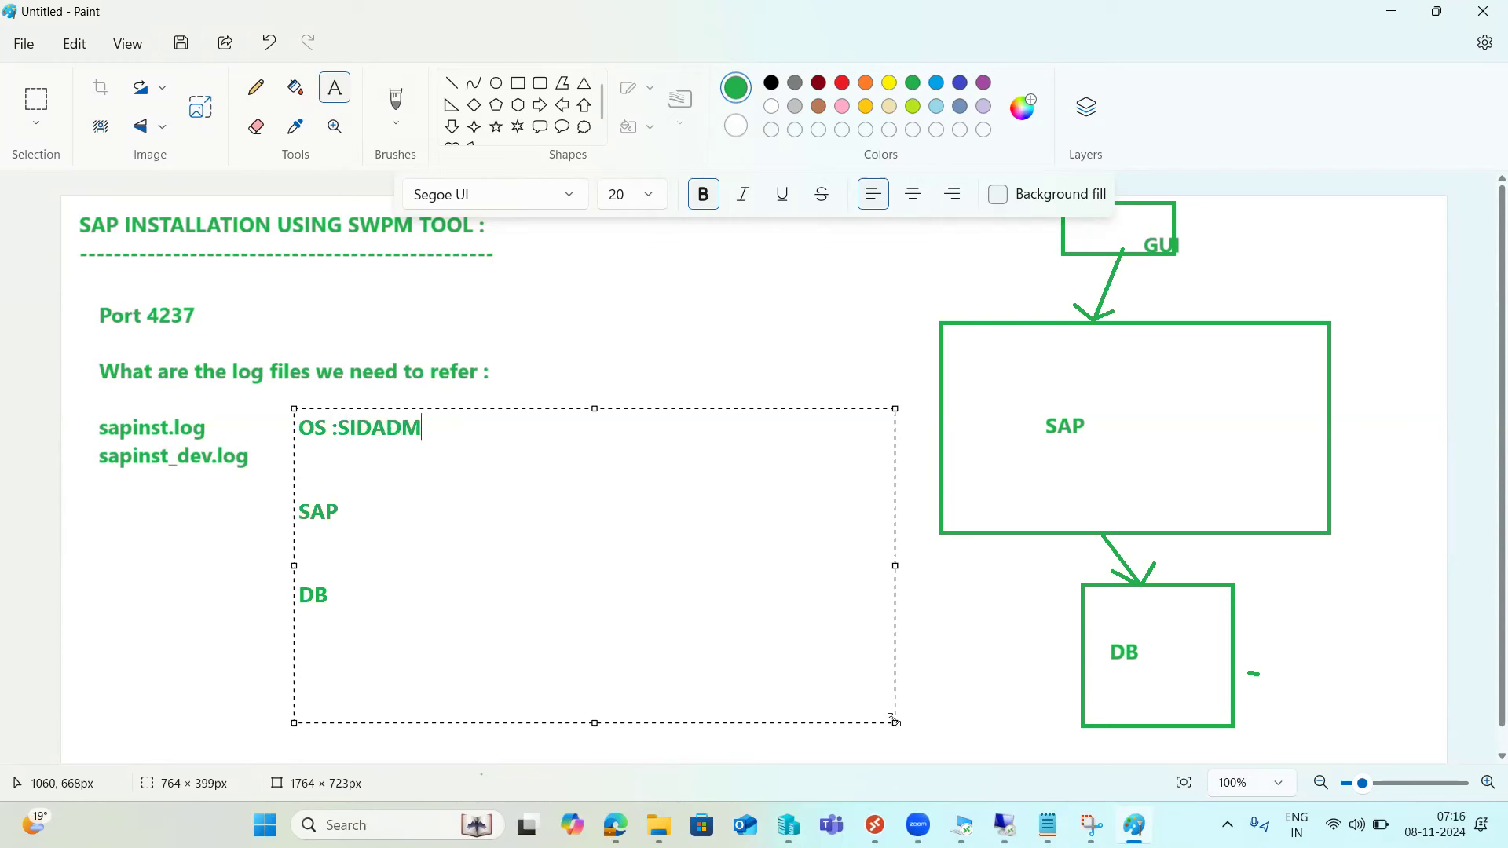
type(" ,SAPSevi")
type("SID")
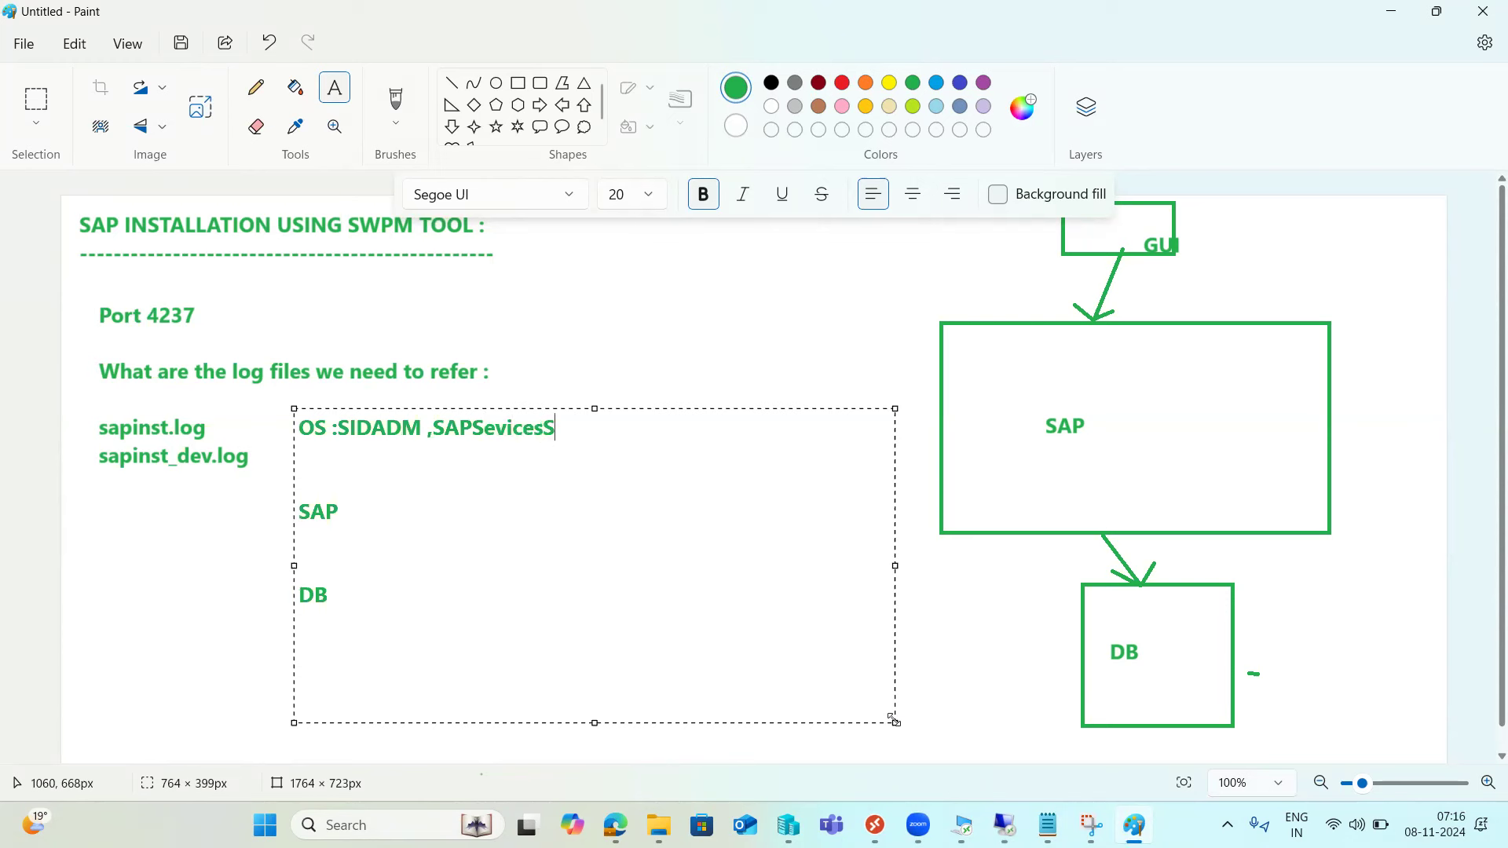
key("Down")
key("Down")
type(":SAP* an")
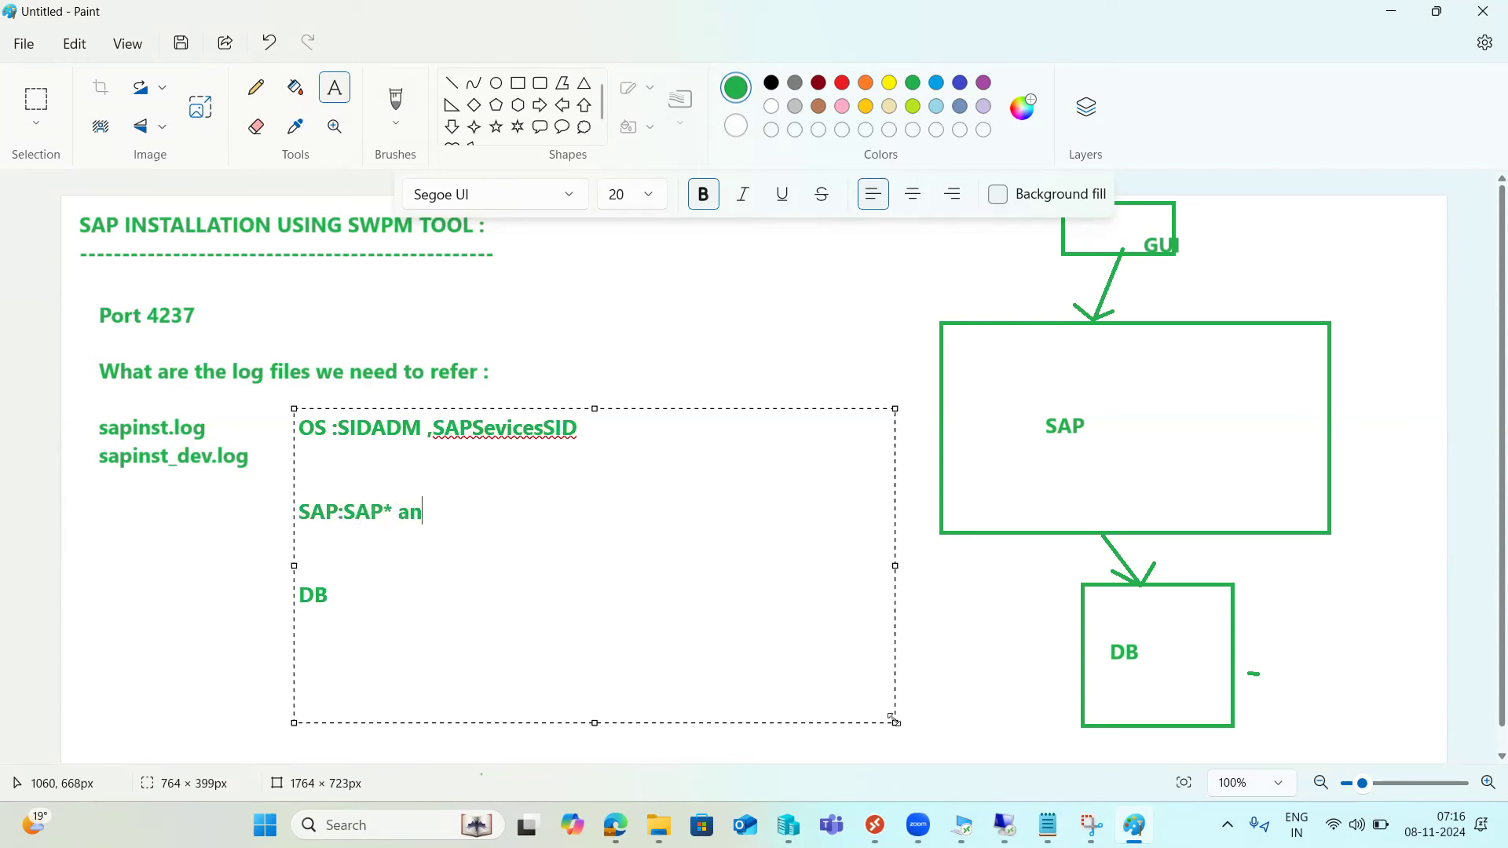
type("d DDIC")
key("Down")
key("Down")
key("Down")
type(":DBSDADM")
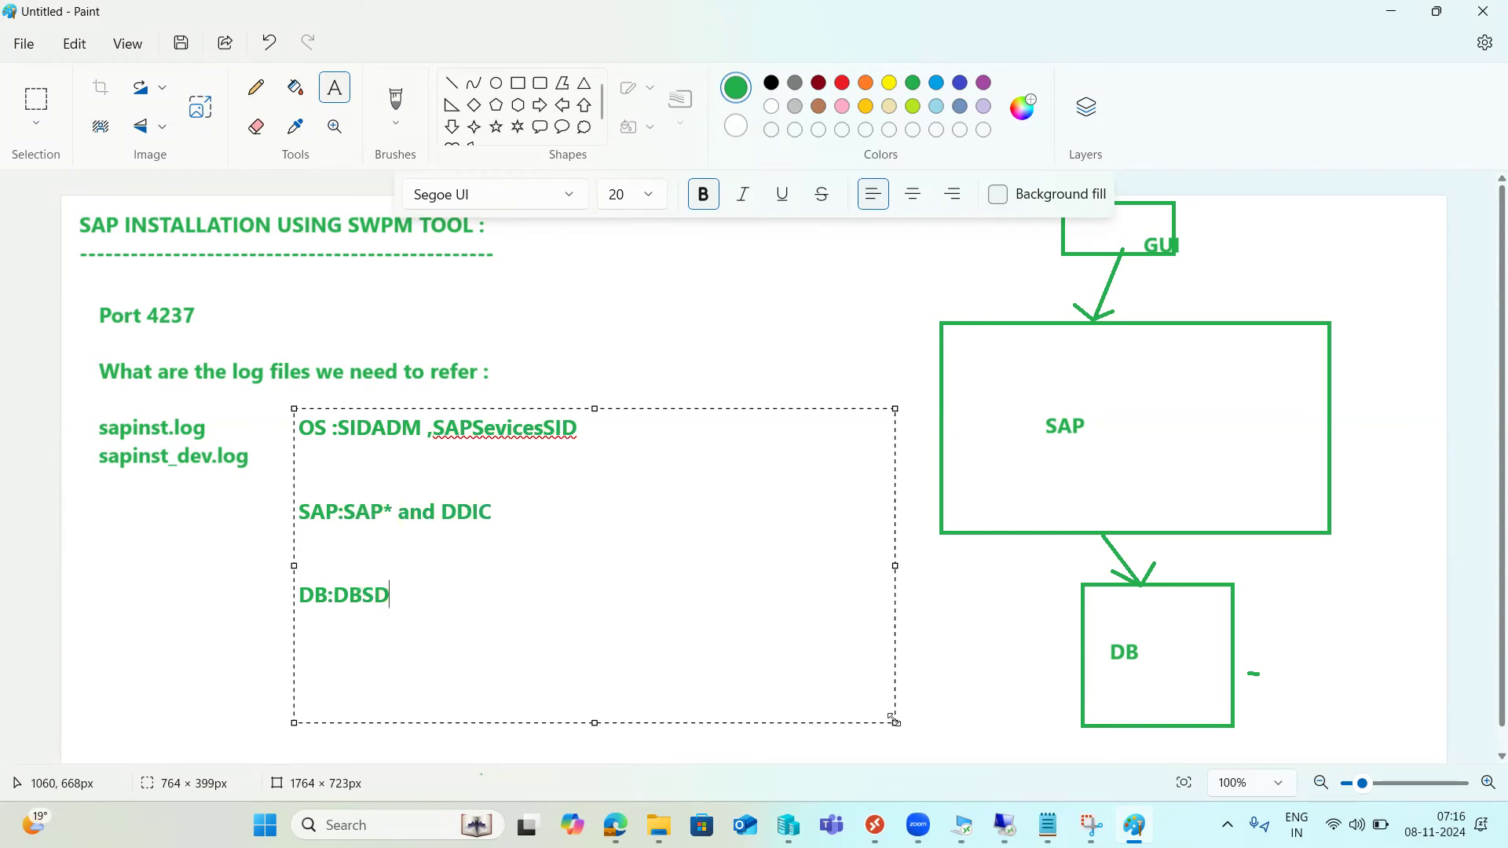
key("BackSpace")
key("BackSpace")
key("BackSpace")
key("BackSpace")
key("BackSpace")
key("BackSpace")
key("BackSpace")
type("SIDADM")
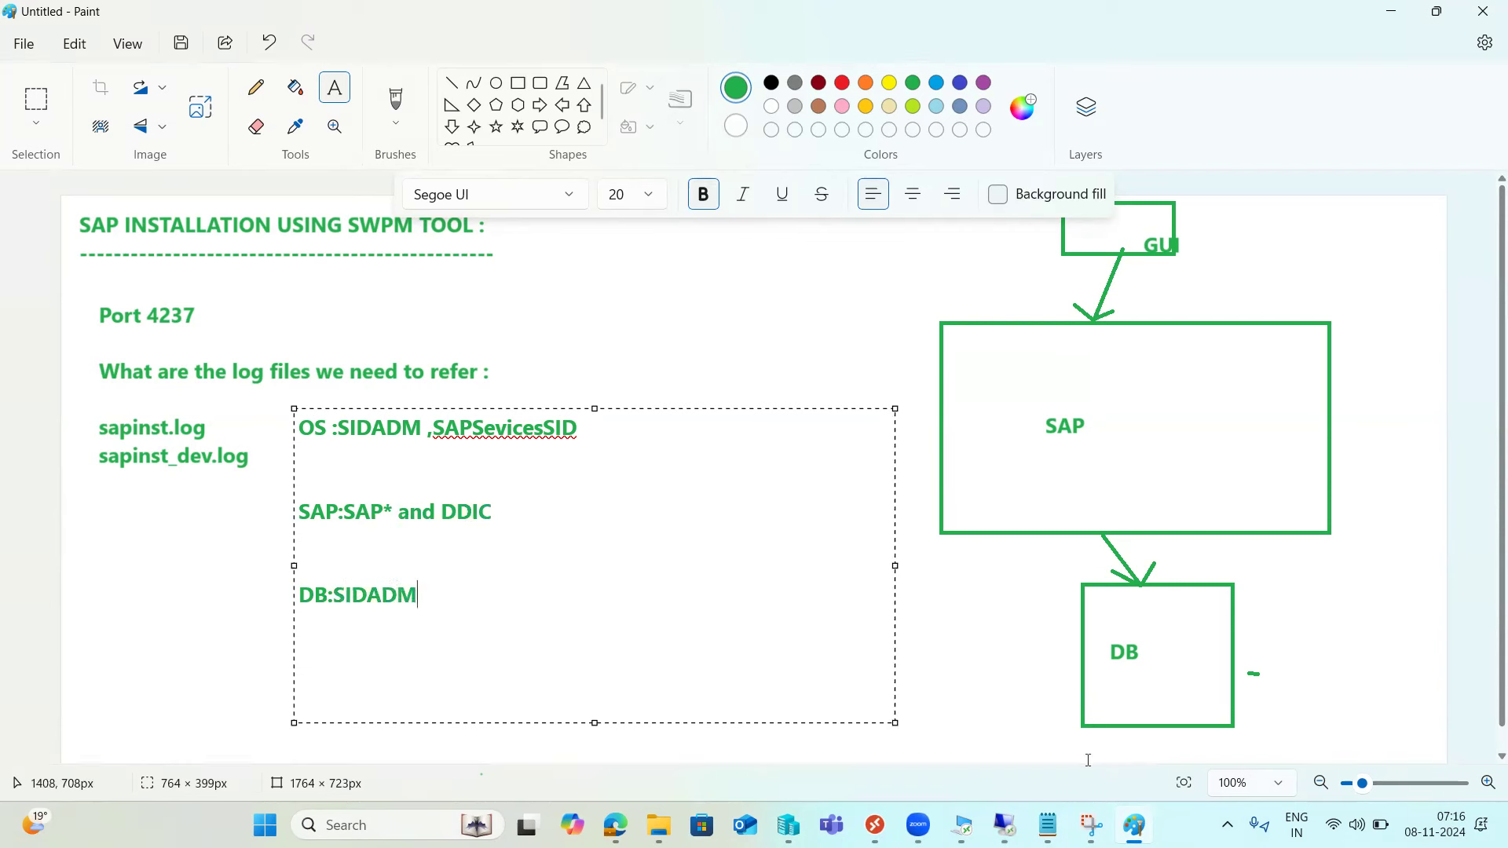
- Highlight the three account lines to review the finished user list
mouse_move(1005, 824)
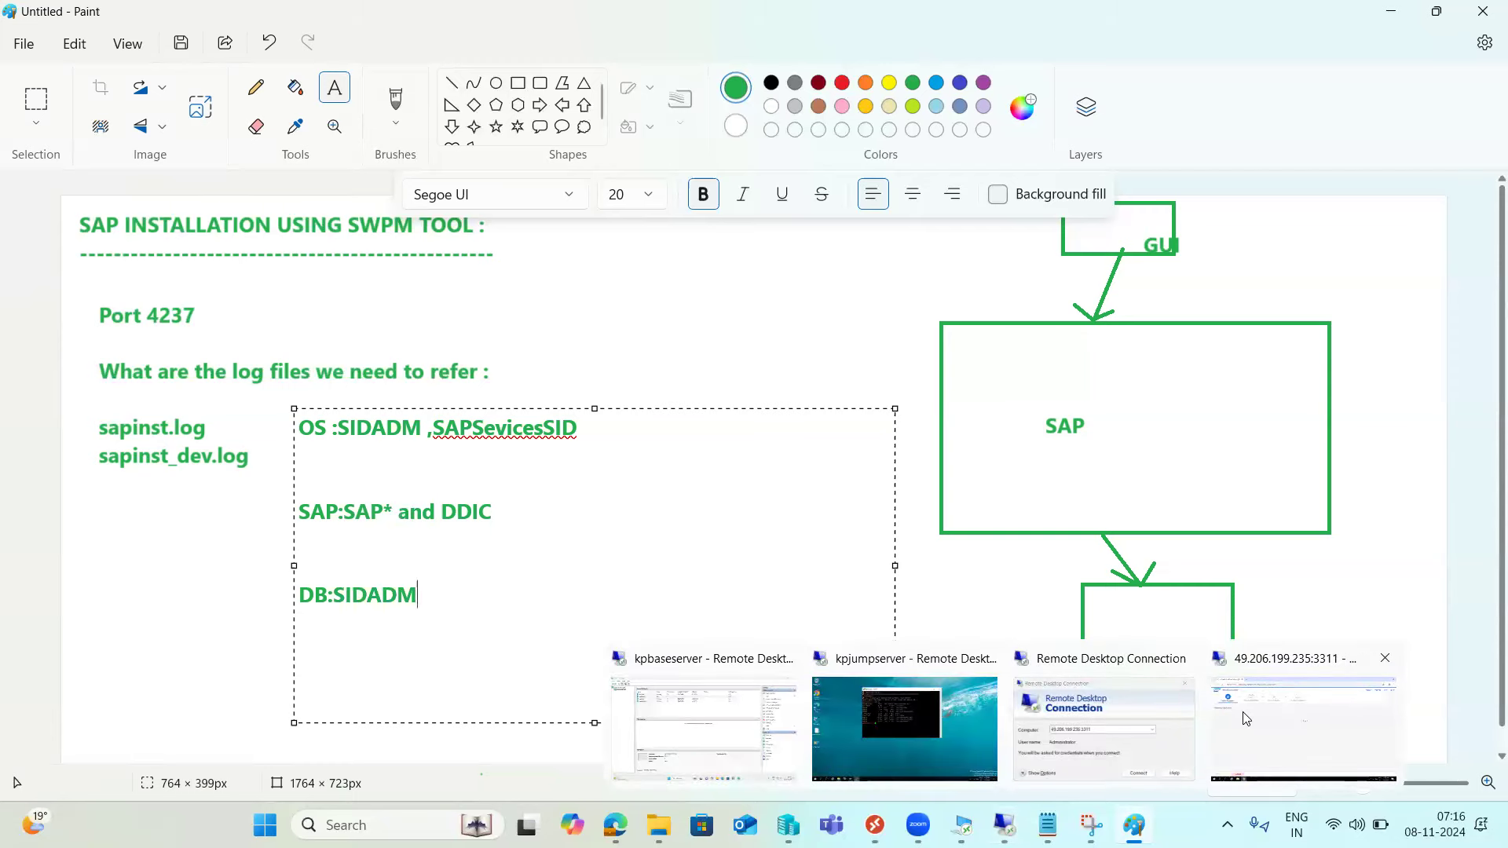
left_click(1304, 726)
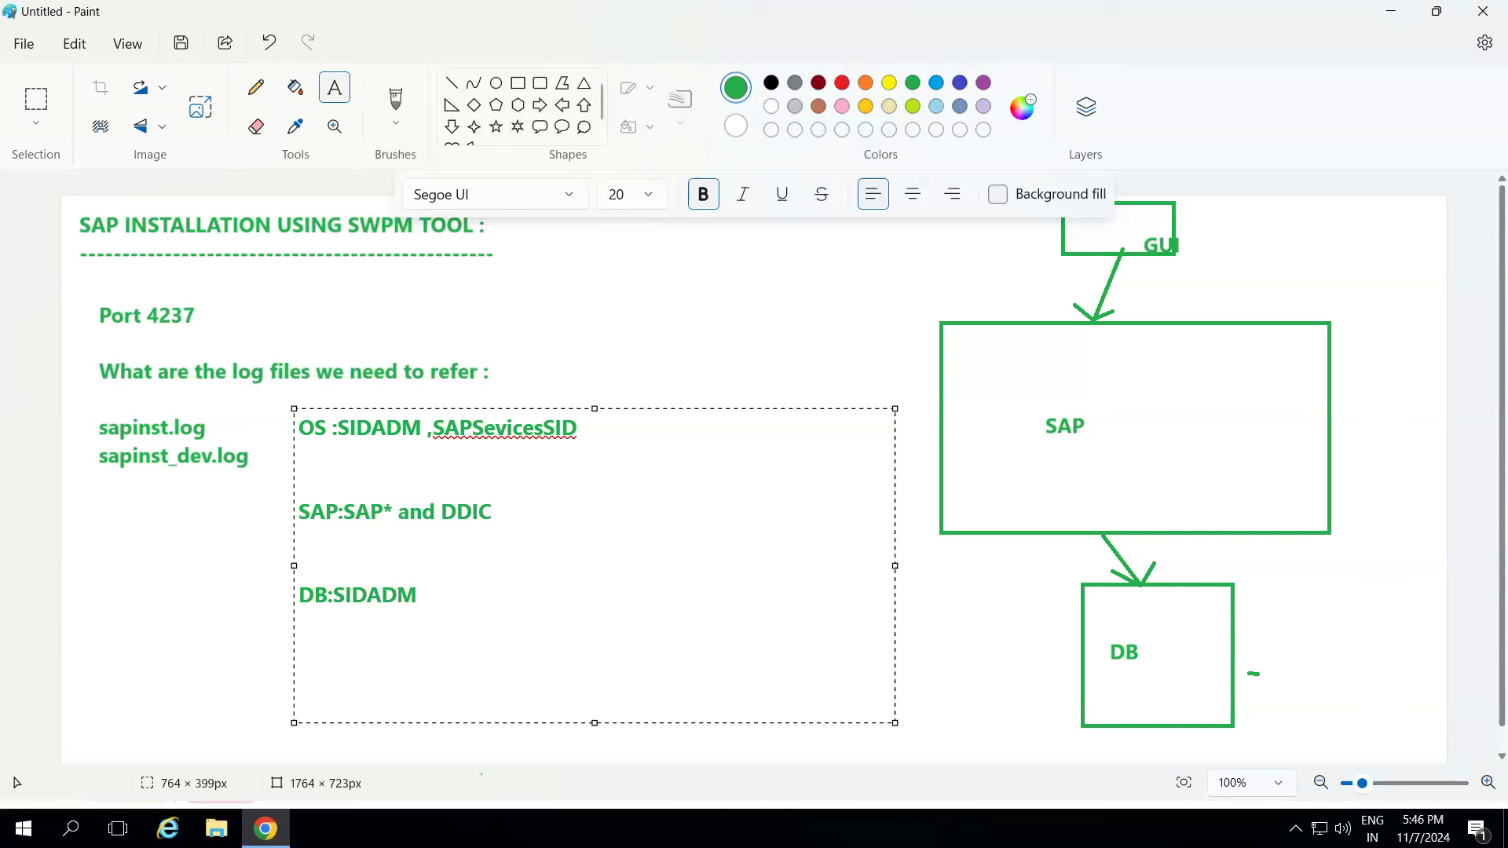
left_click_drag(303, 421, 465, 609)
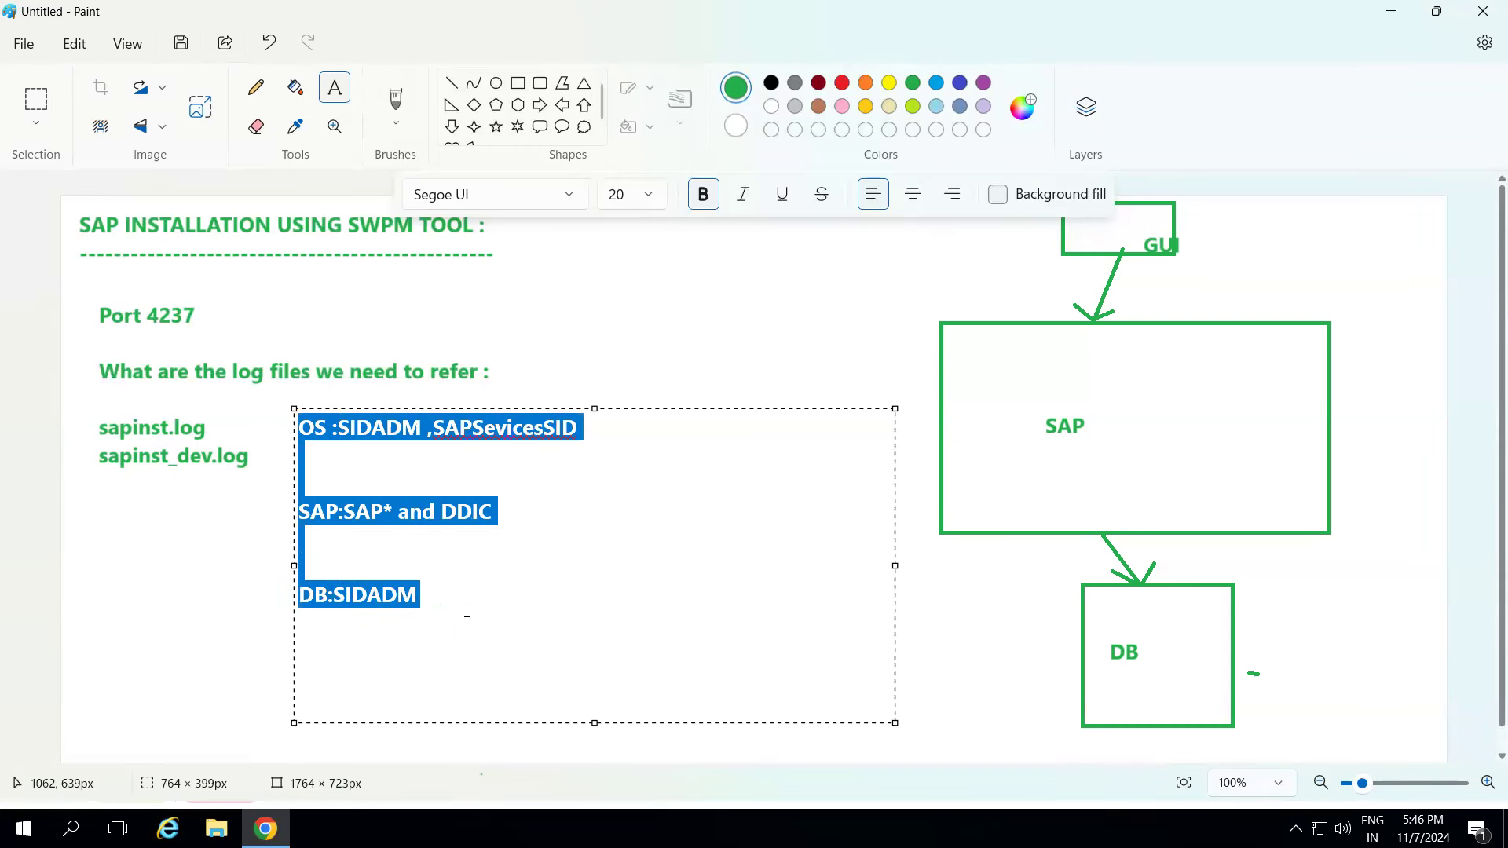
left_click(319, 431)
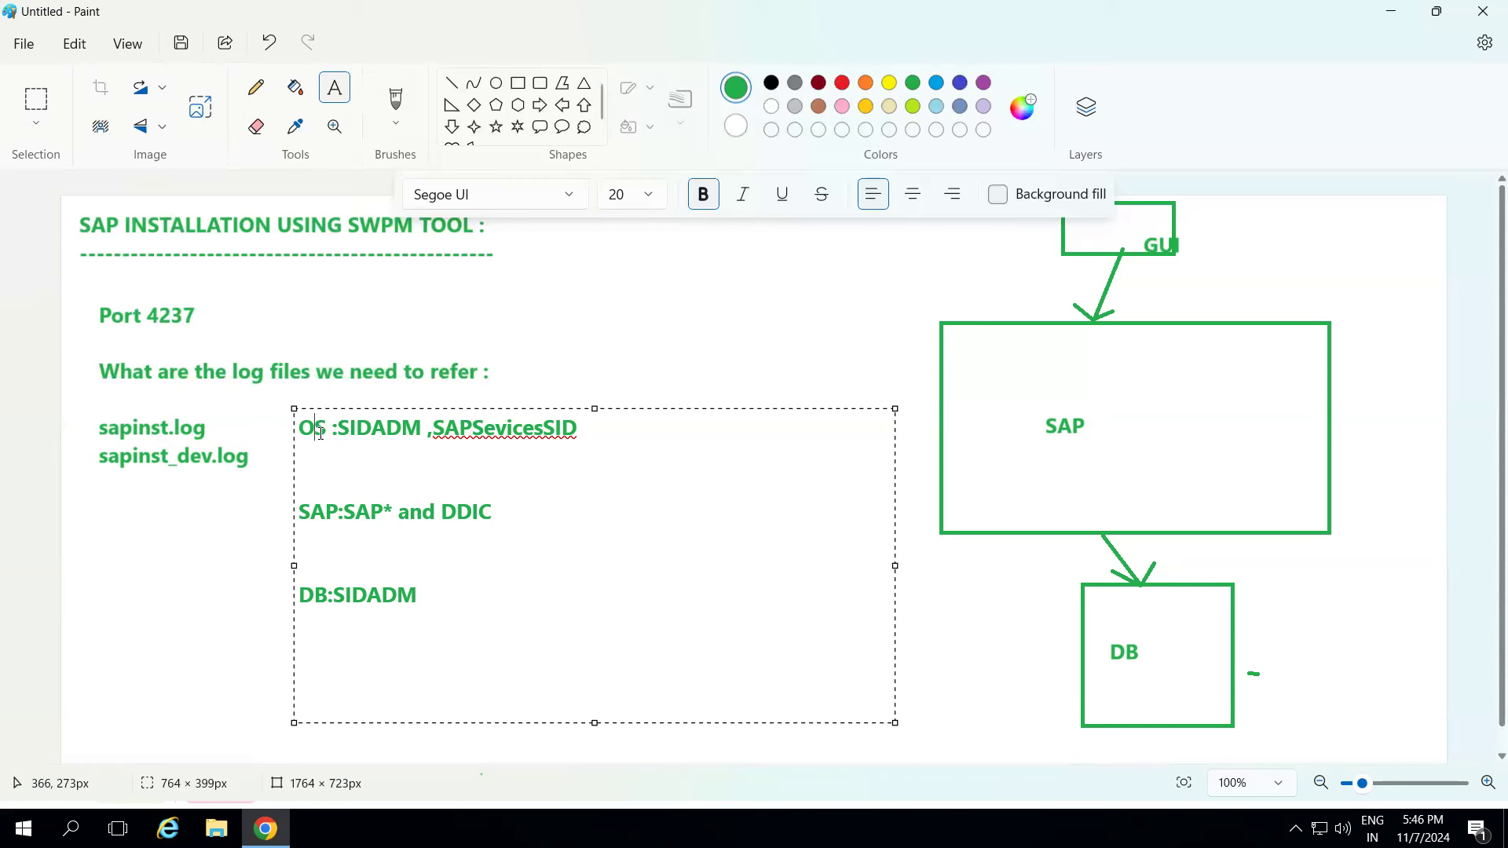
- Add NWDADM on a new line below the OS accounts
left_click(610, 418)
key("Return")
key("Return")
type("NWDADM")
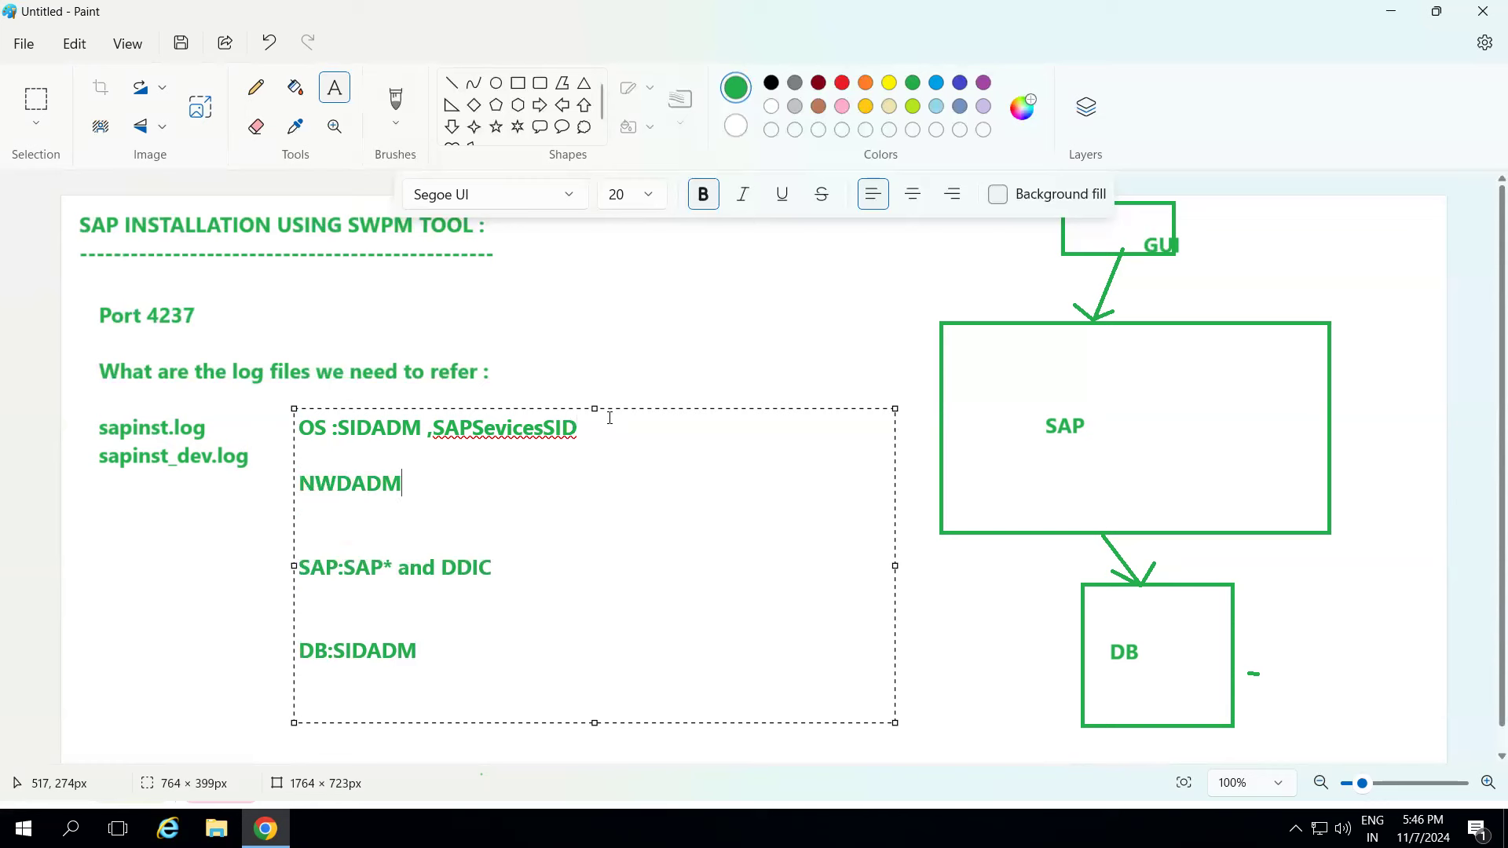
type(" ,")
key("shift+Left")
key("shift+Left")
left_click_drag(380, 490, 334, 430)
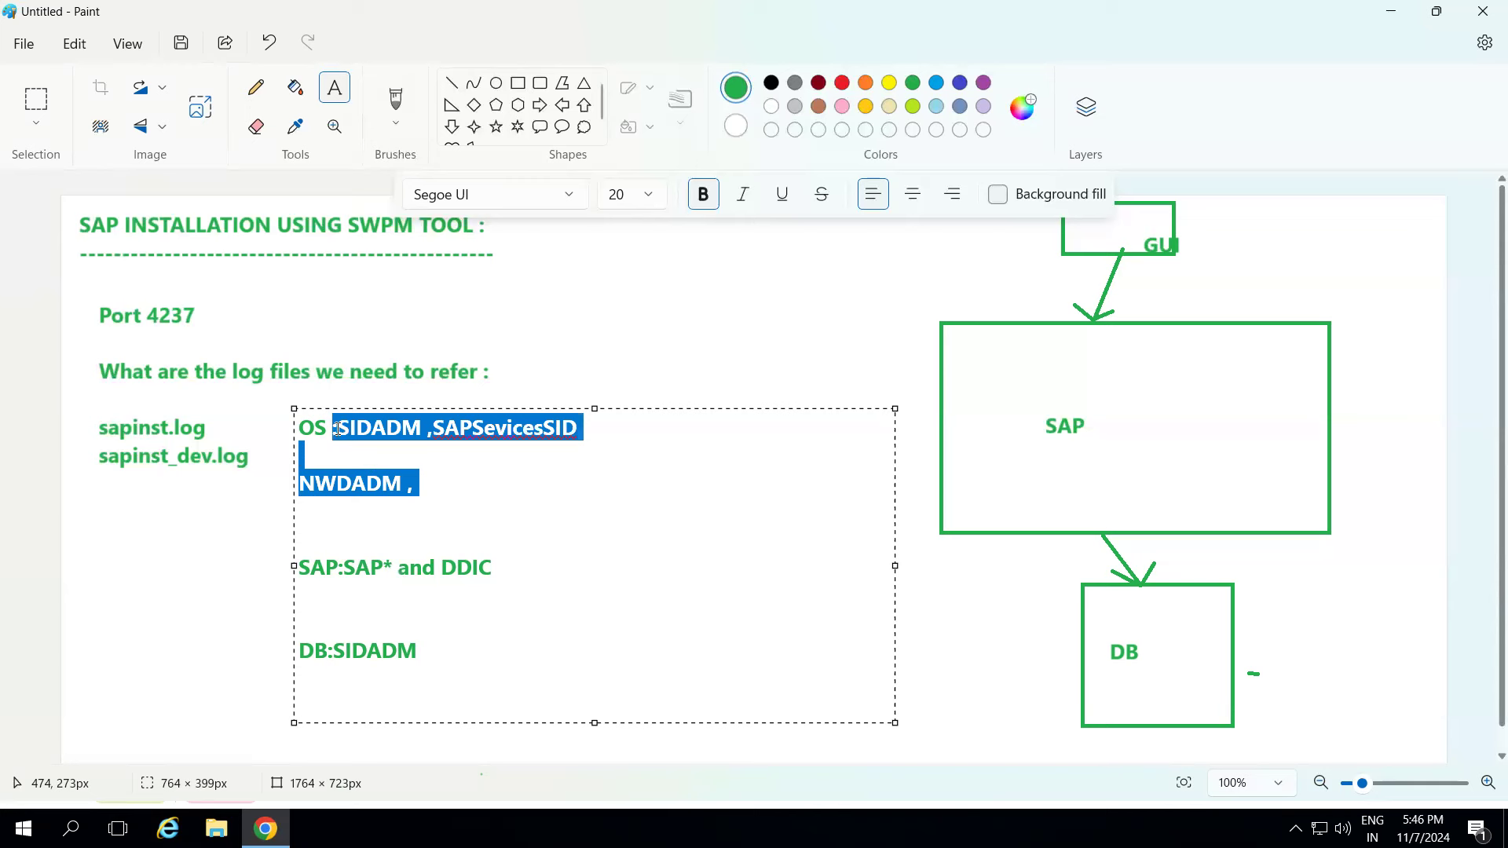
left_click_drag(344, 567, 489, 583)
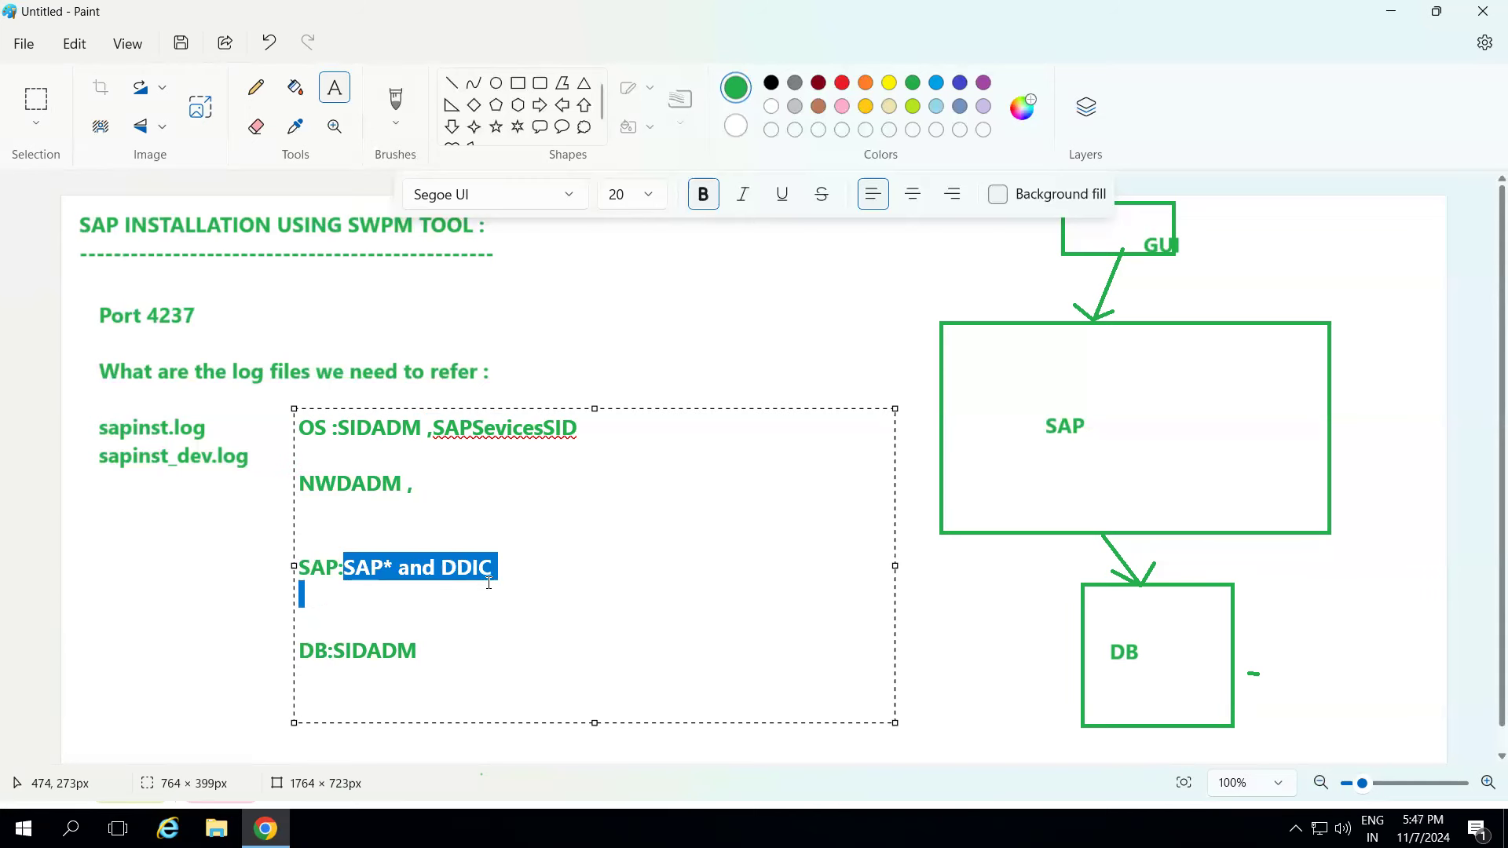
left_click(440, 570)
- Review the SAP and DB account lines by highlighting each one
left_click(350, 567)
left_click_drag(351, 567, 493, 572)
left_click_drag(440, 639, 338, 652)
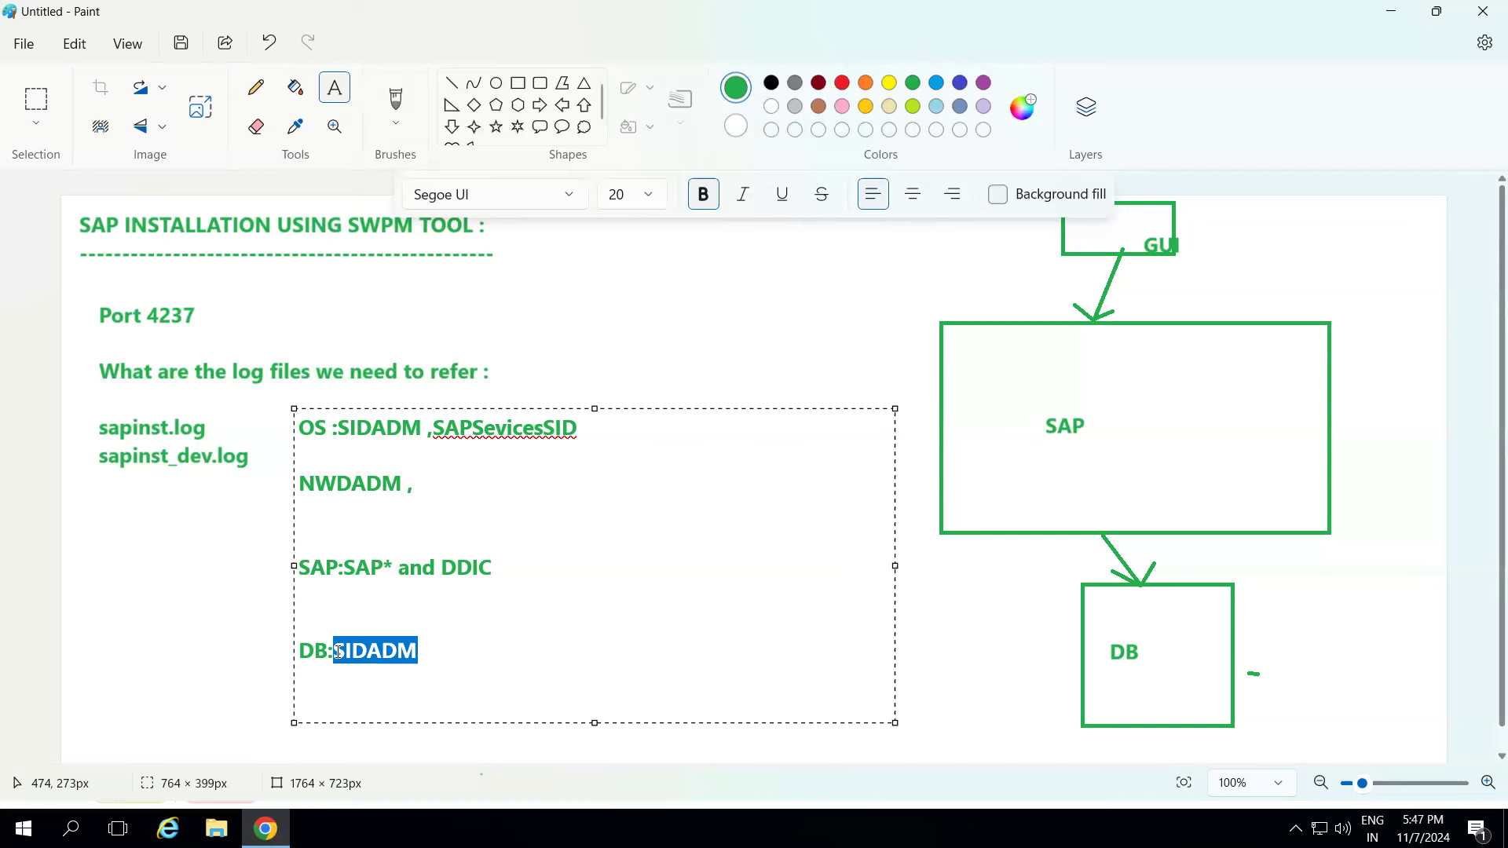
left_click(438, 646)
left_click_drag(412, 651, 296, 660)
left_click(427, 654)
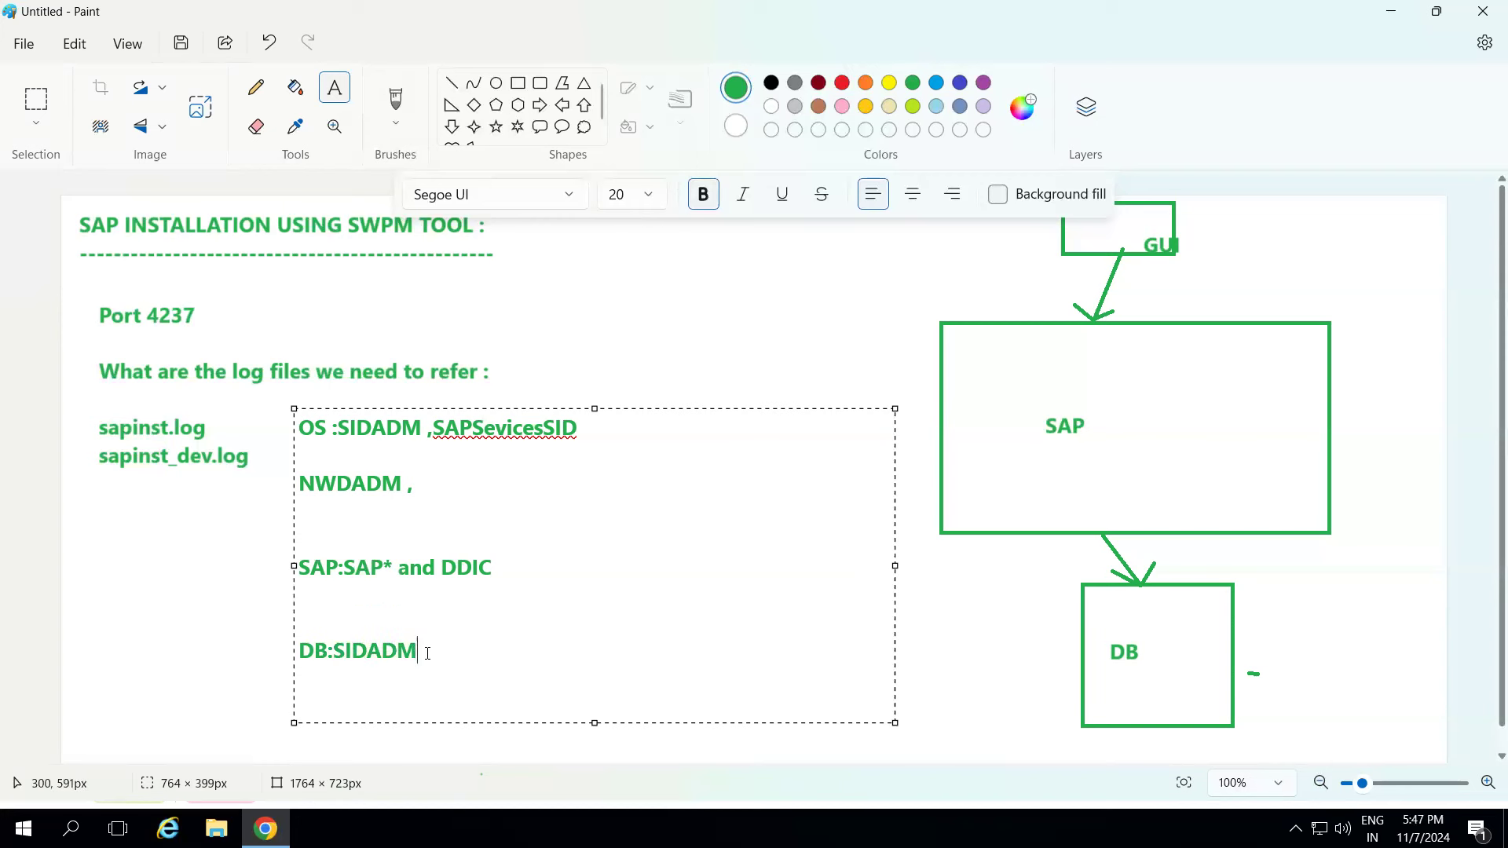
left_click_drag(515, 573, 297, 567)
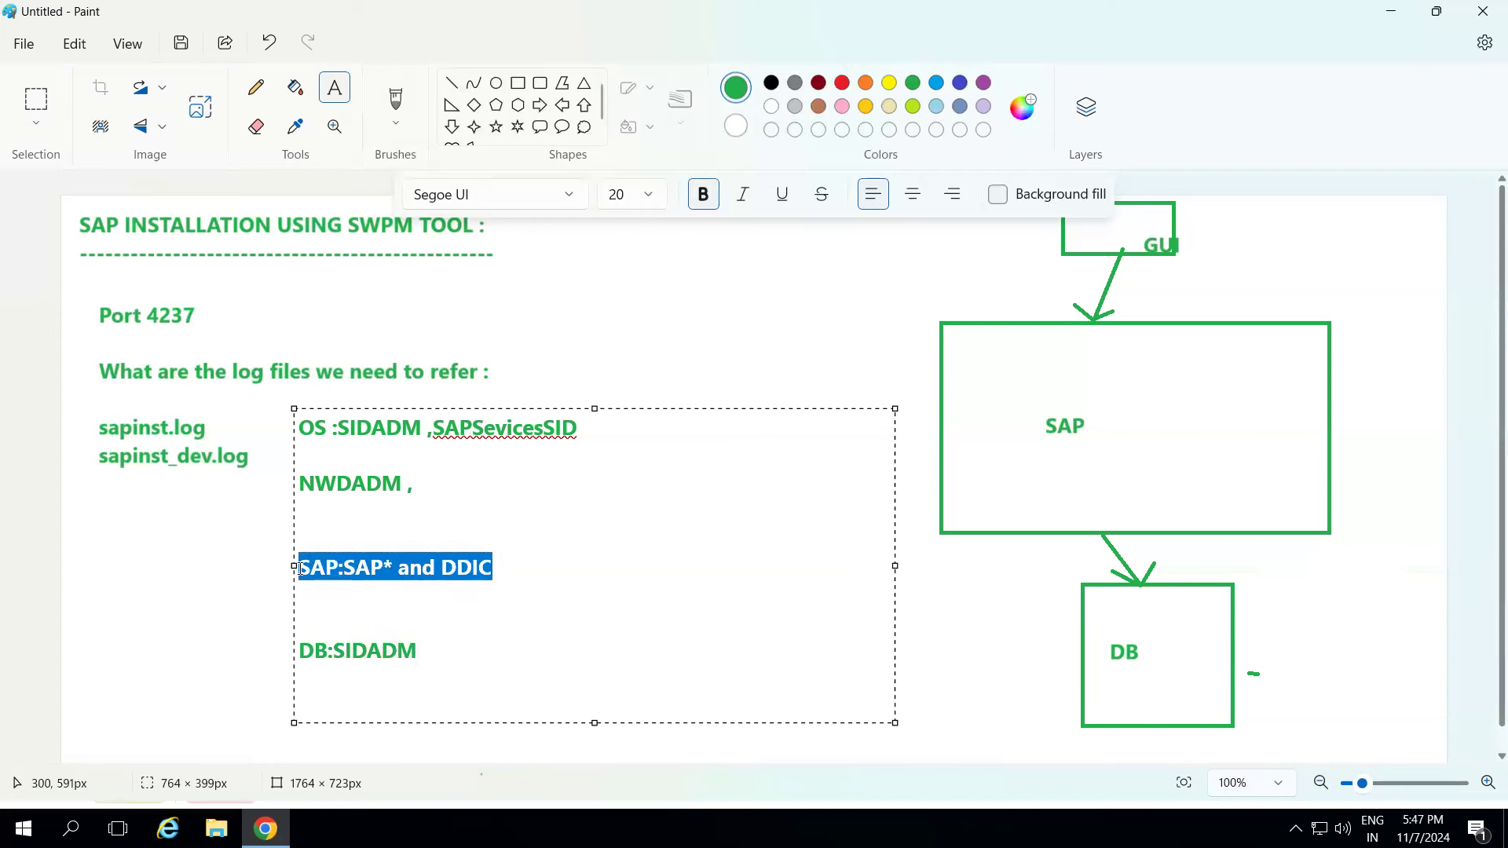
- Append ', SYSTEM(HANA DB)' to the DB:SIDADM line
left_click(443, 640)
type(", SYSTEM(H")
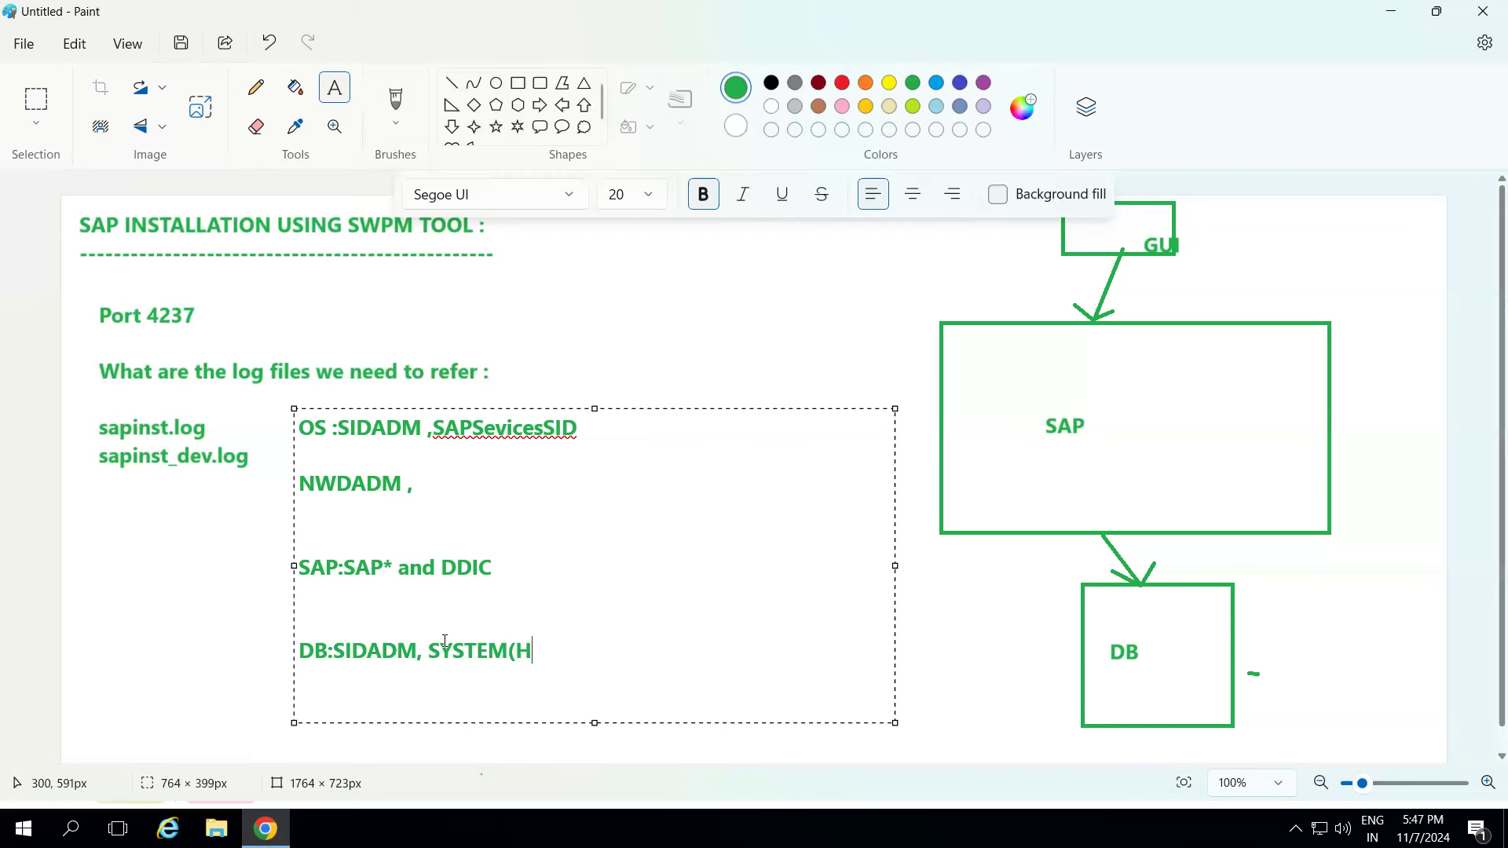
type("ANA DB)")
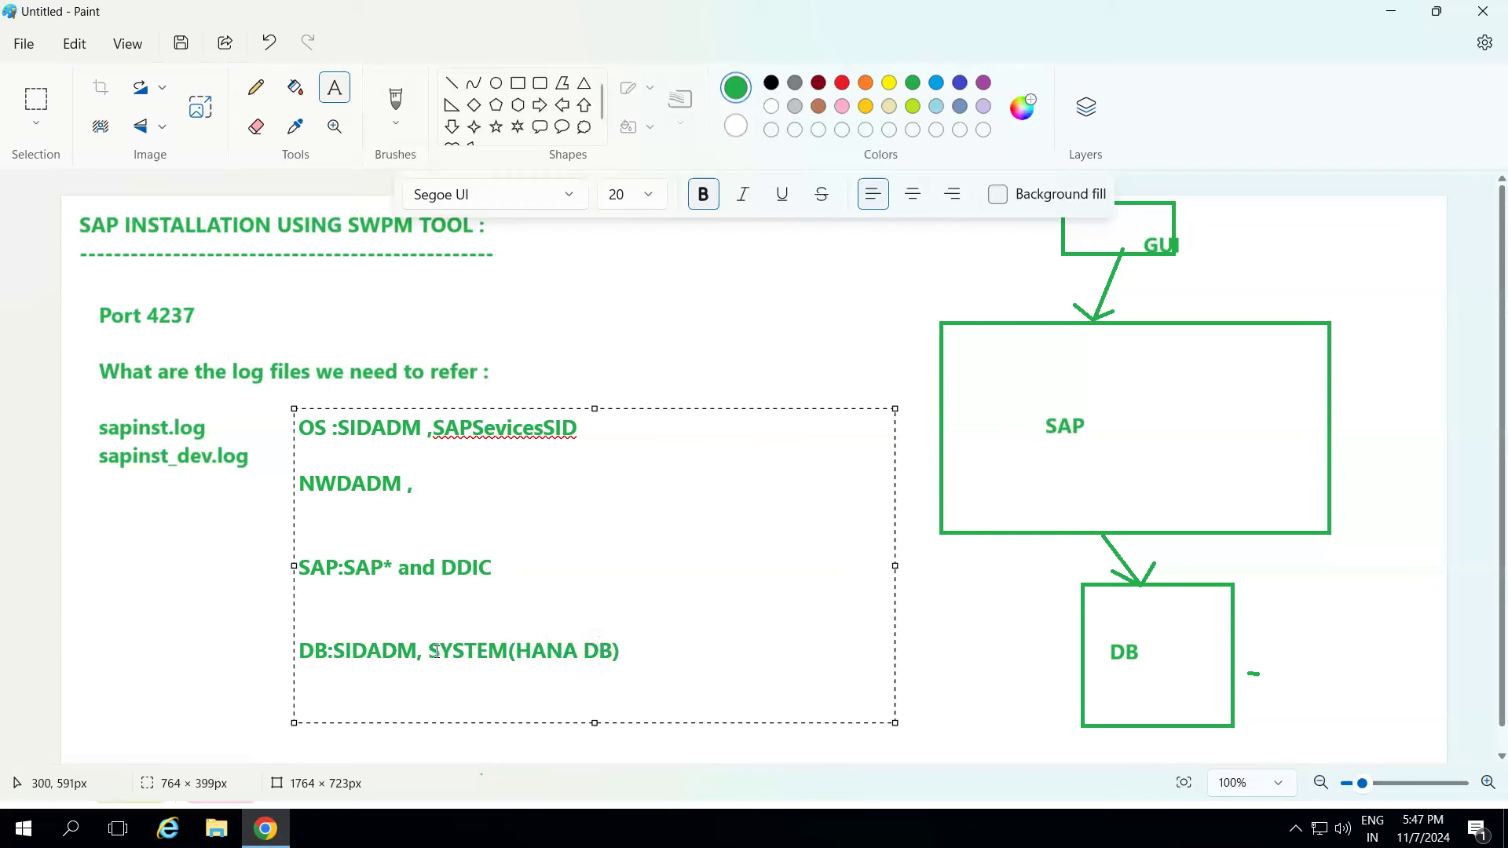
left_click(433, 649)
left_click_drag(433, 649, 648, 665)
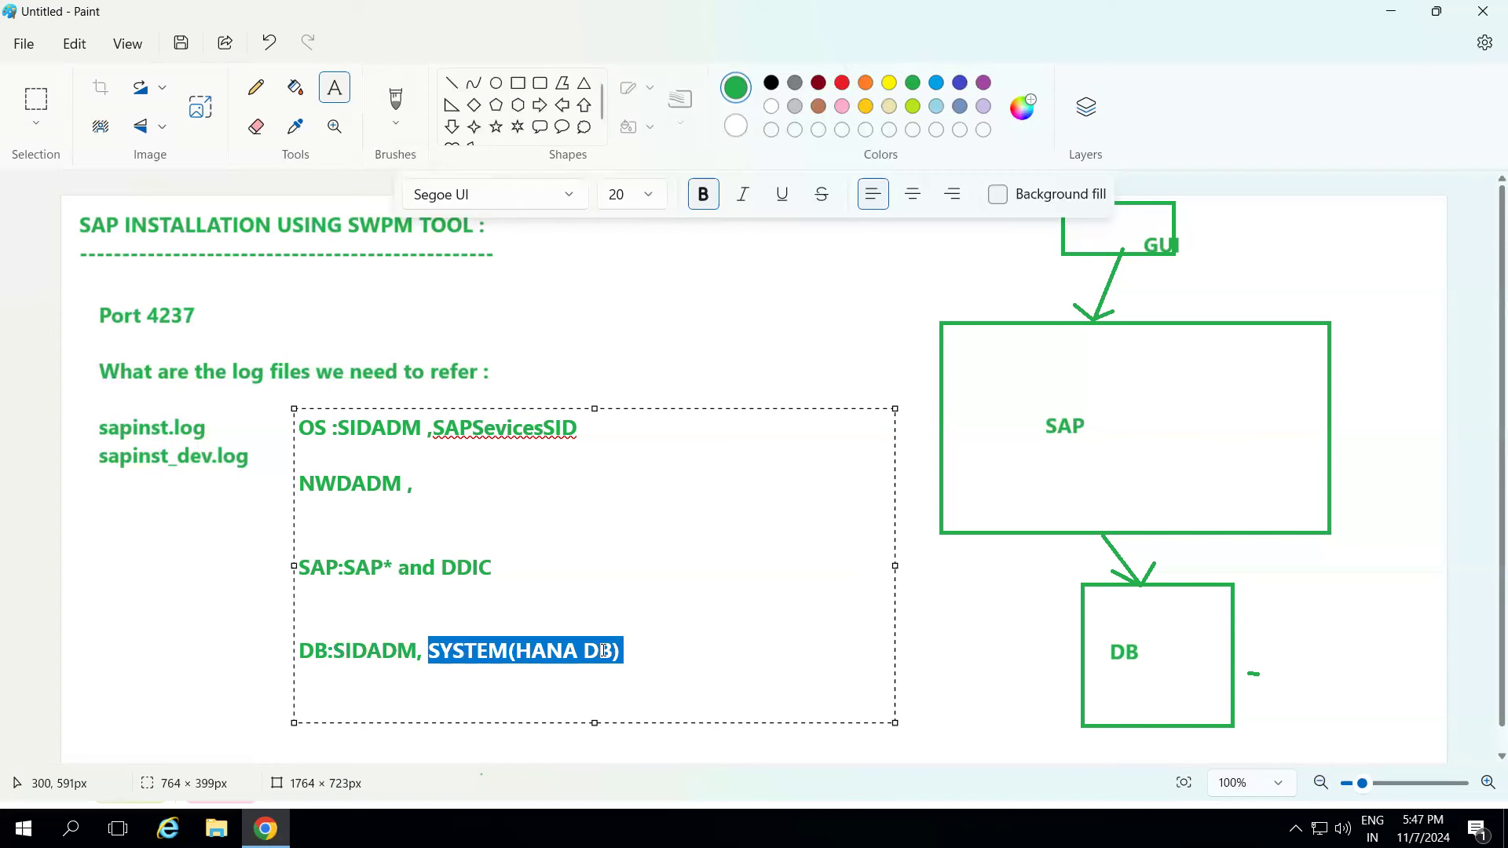
left_click(417, 648)
left_click_drag(416, 649, 295, 654)
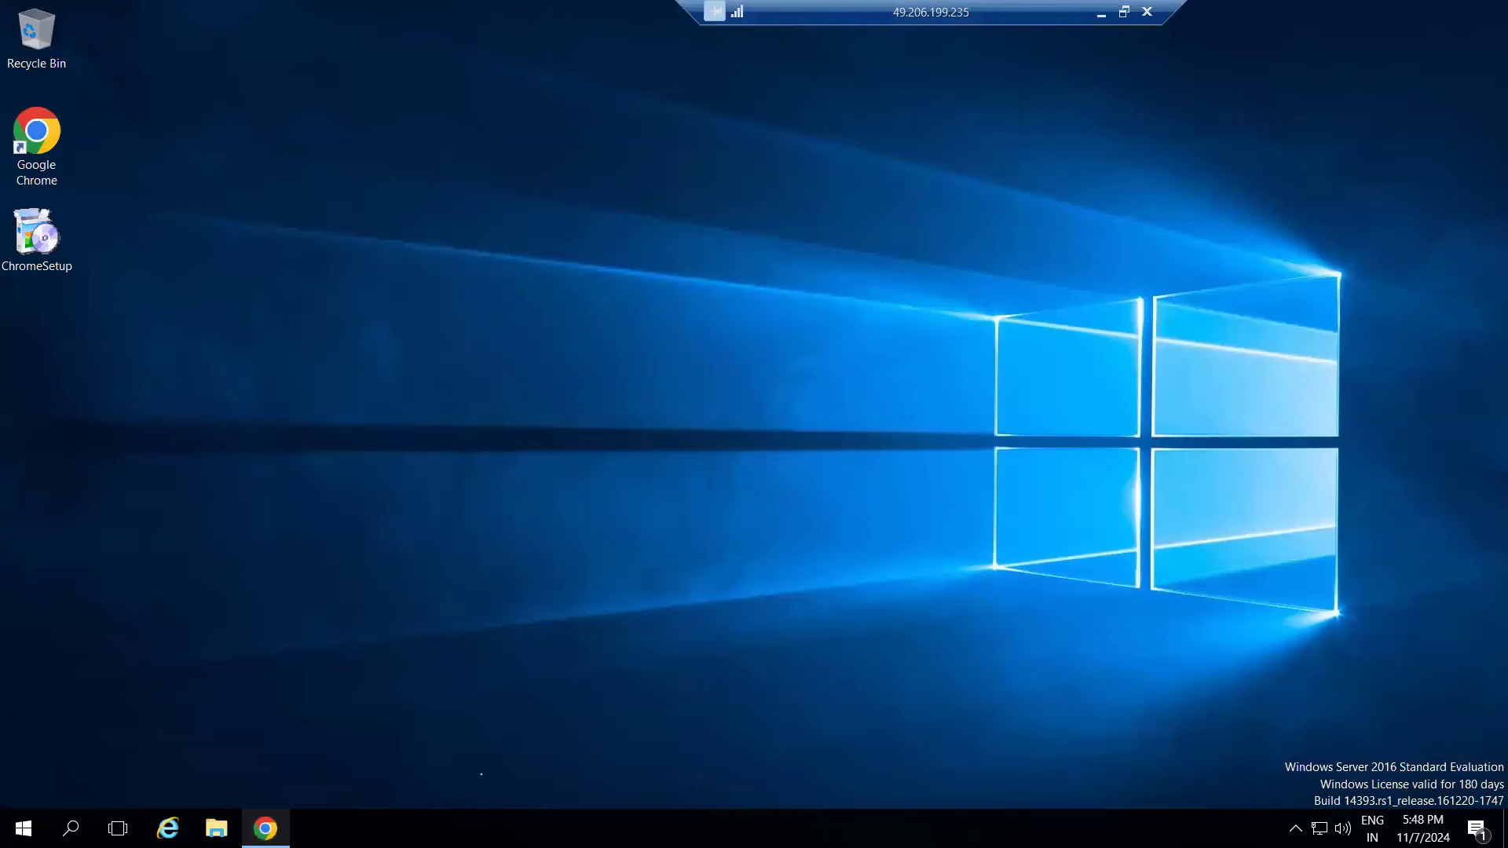
- Switch back to the remote session and restore the SWPM installer window
left_click(265, 829)
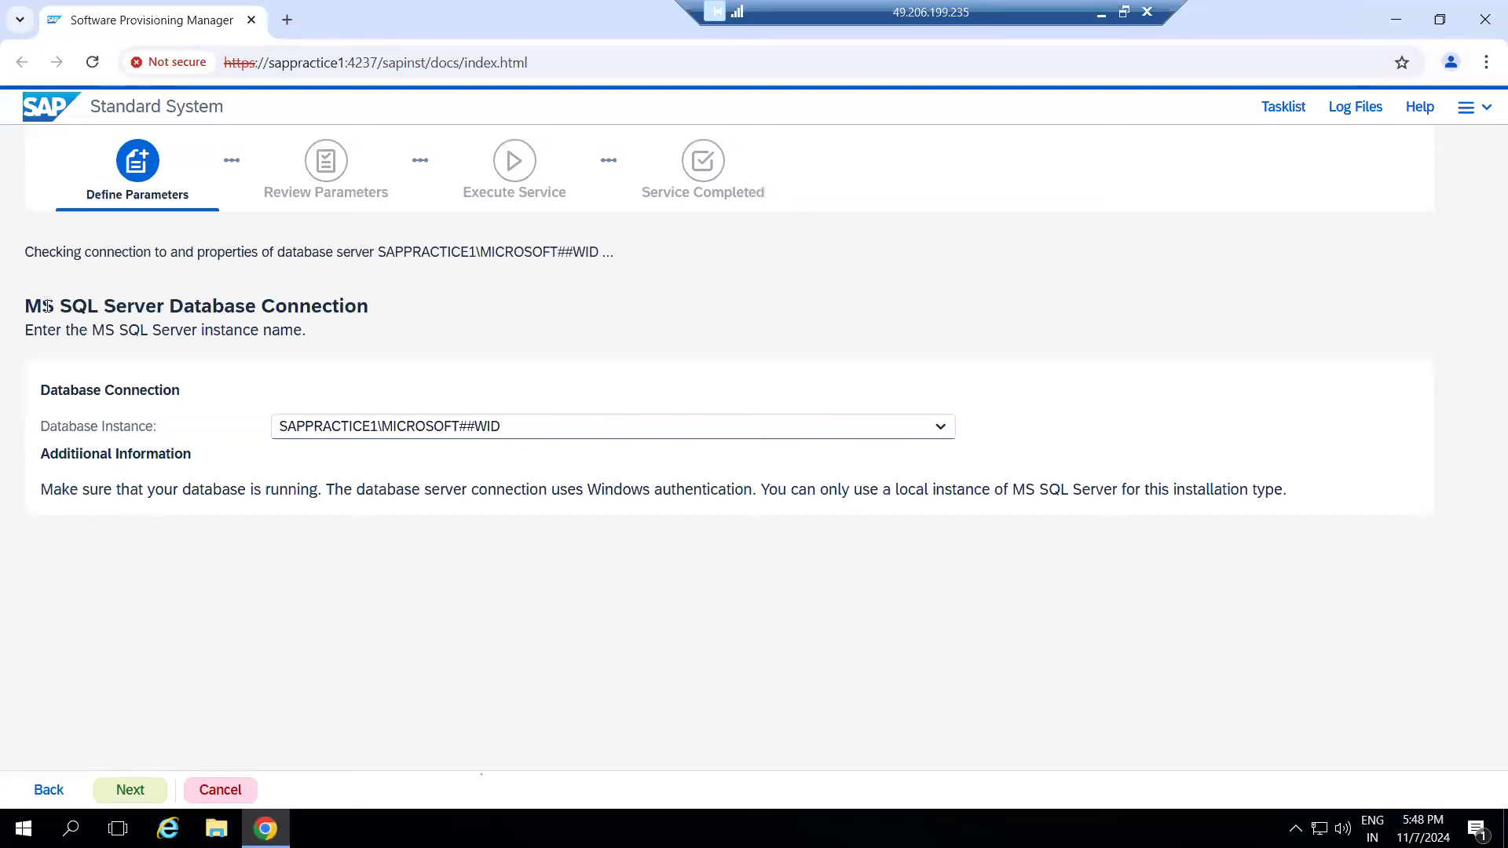
left_click_drag(46, 306, 387, 316)
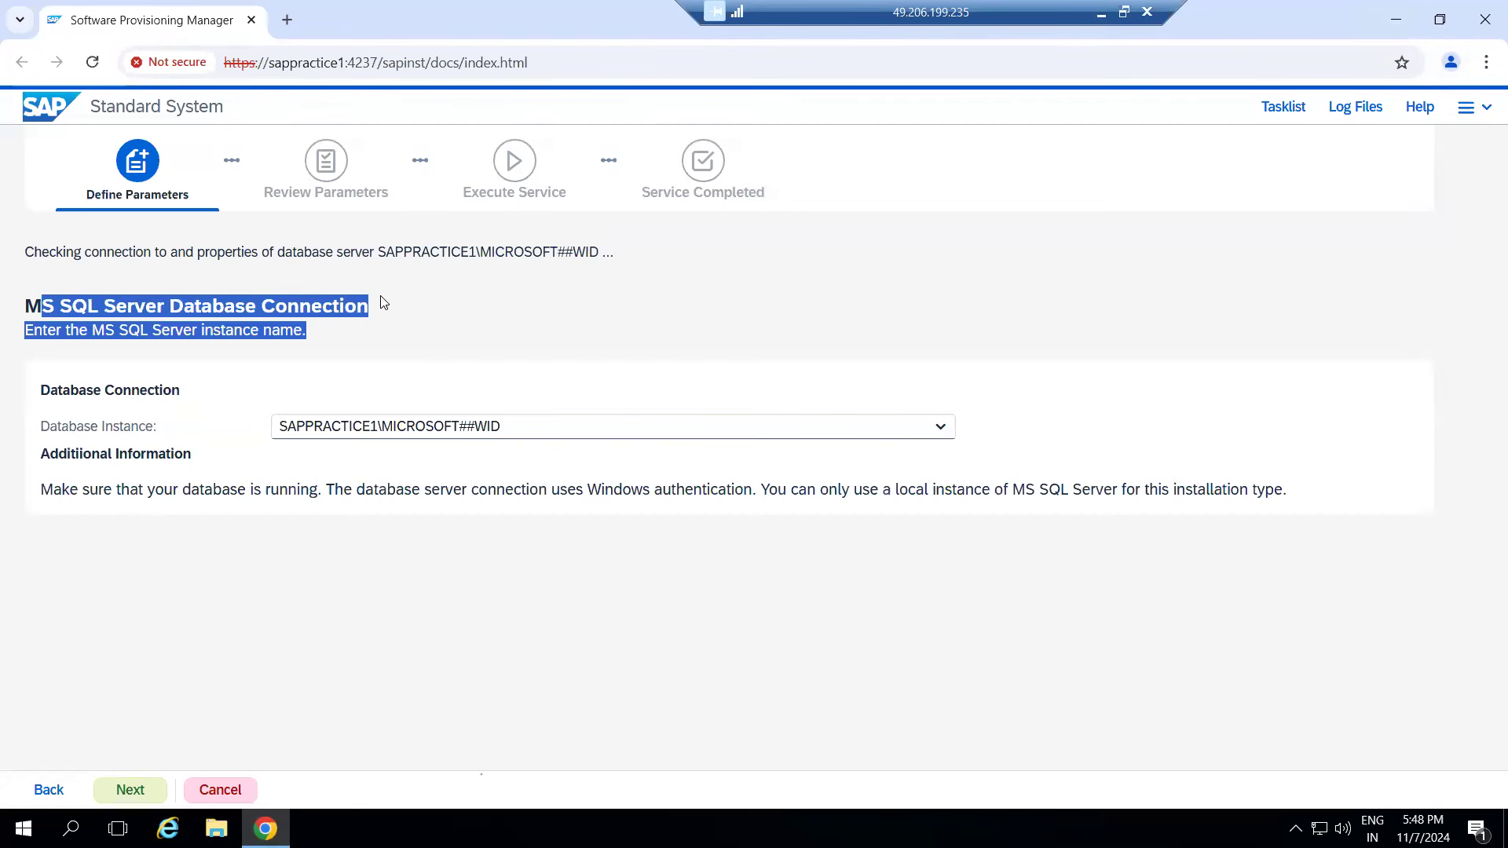
left_click(264, 829)
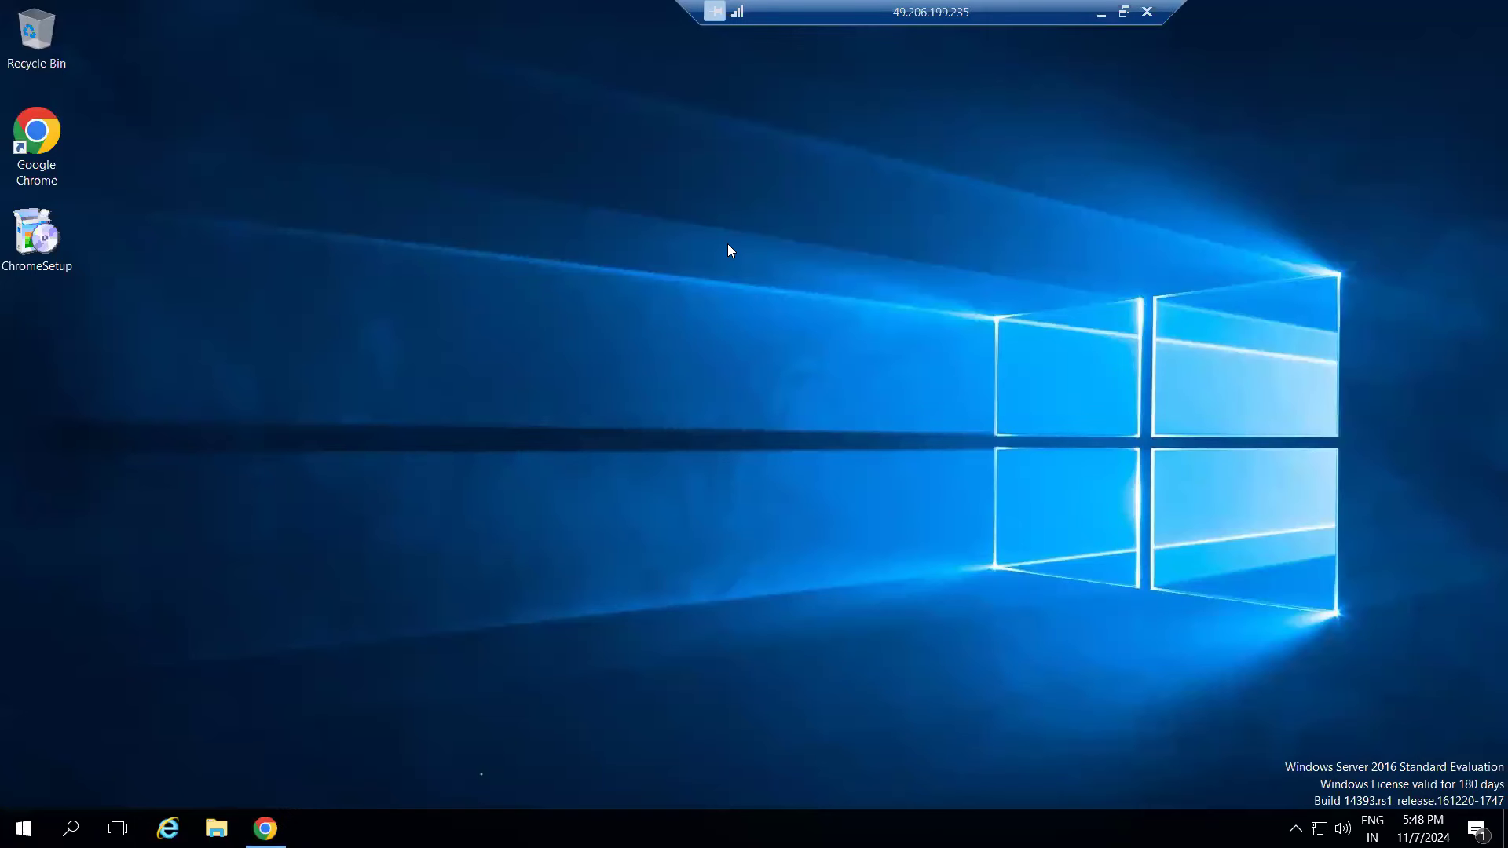
left_click(1102, 11)
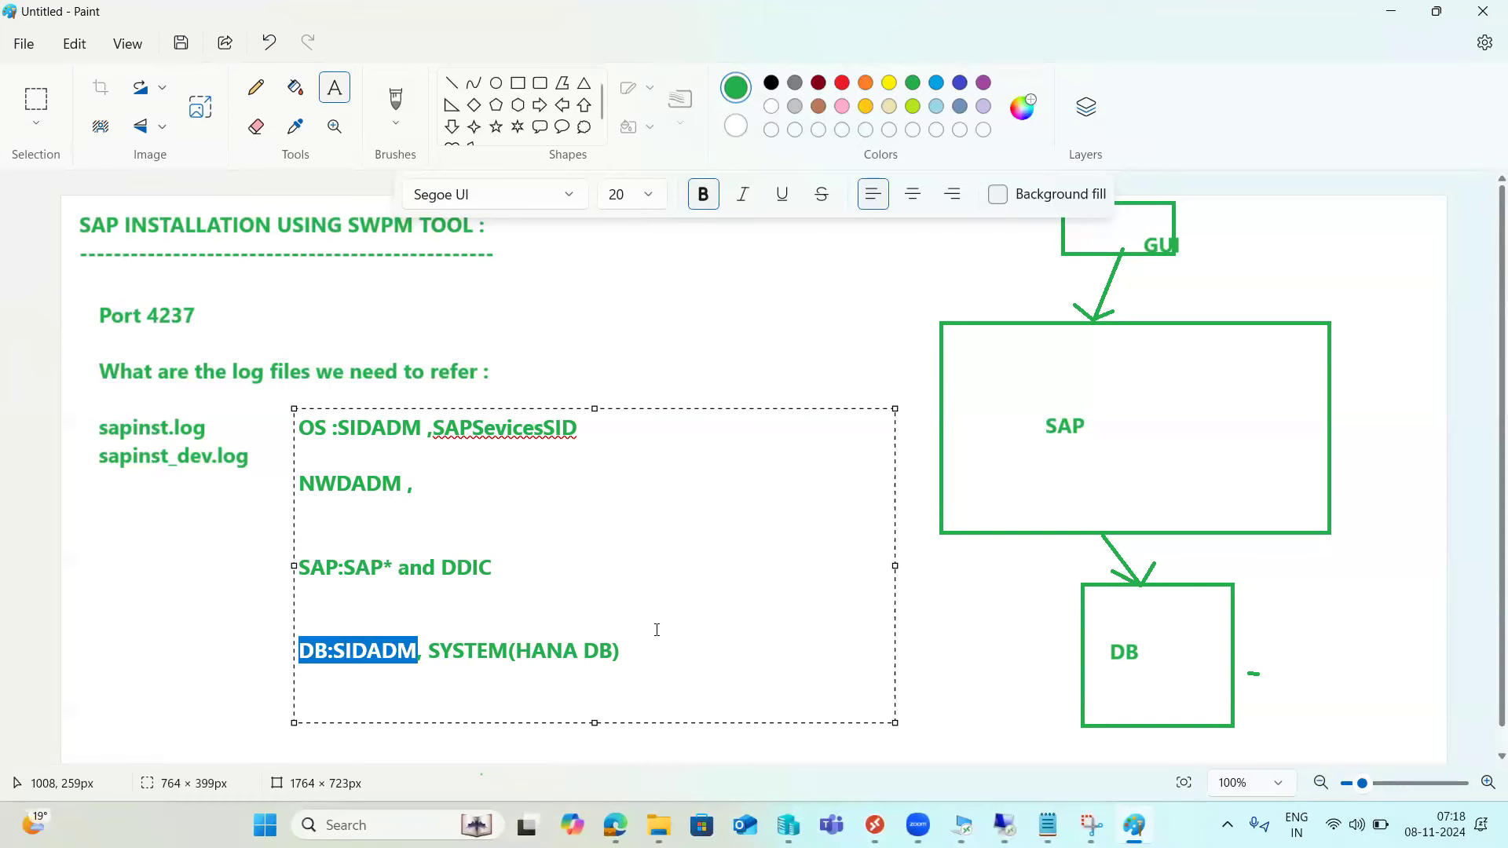
left_click(1004, 827)
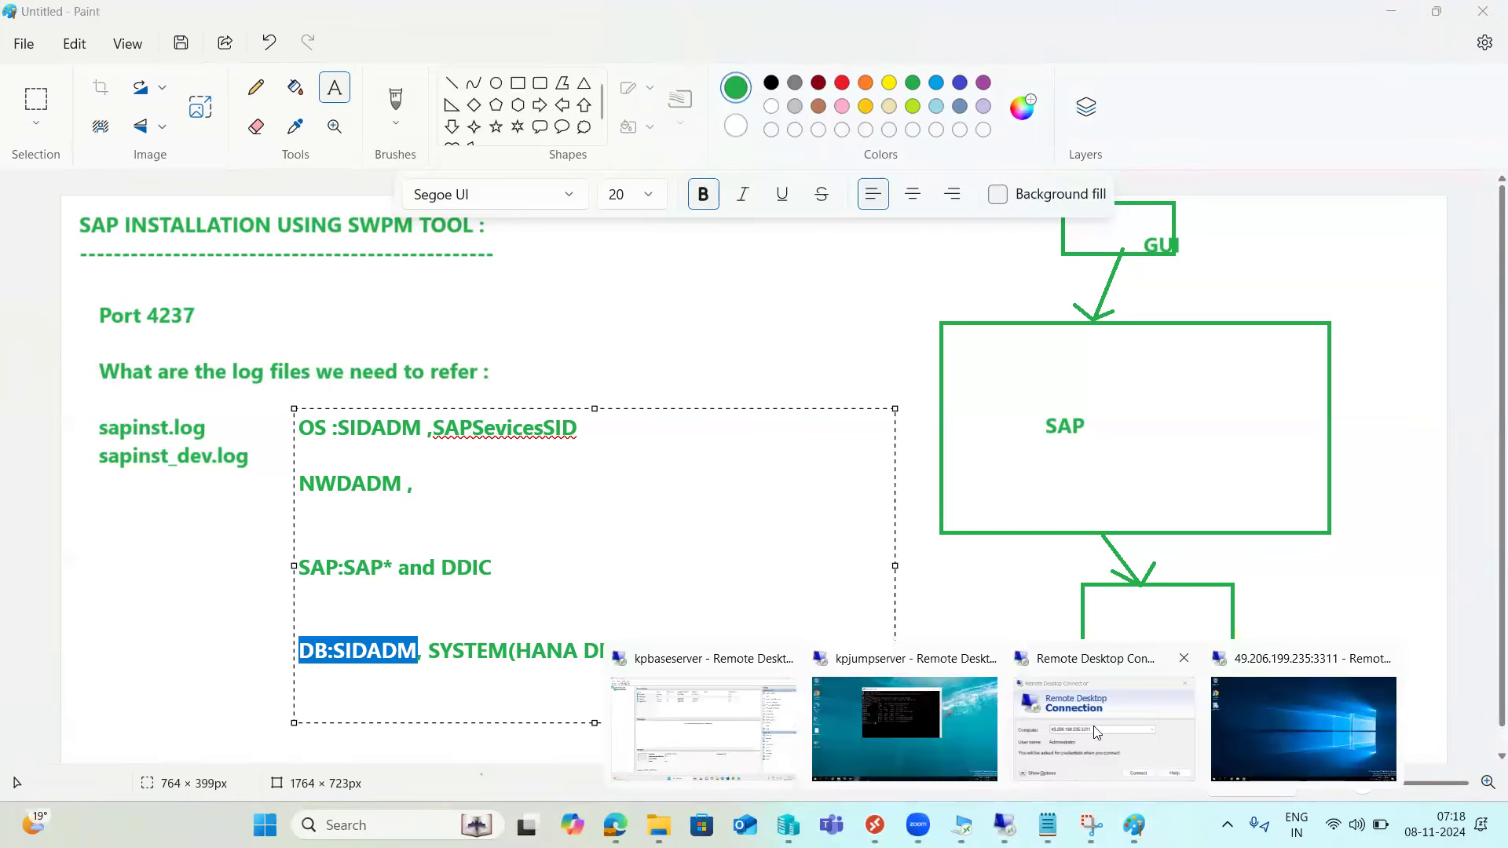
left_click(1231, 707)
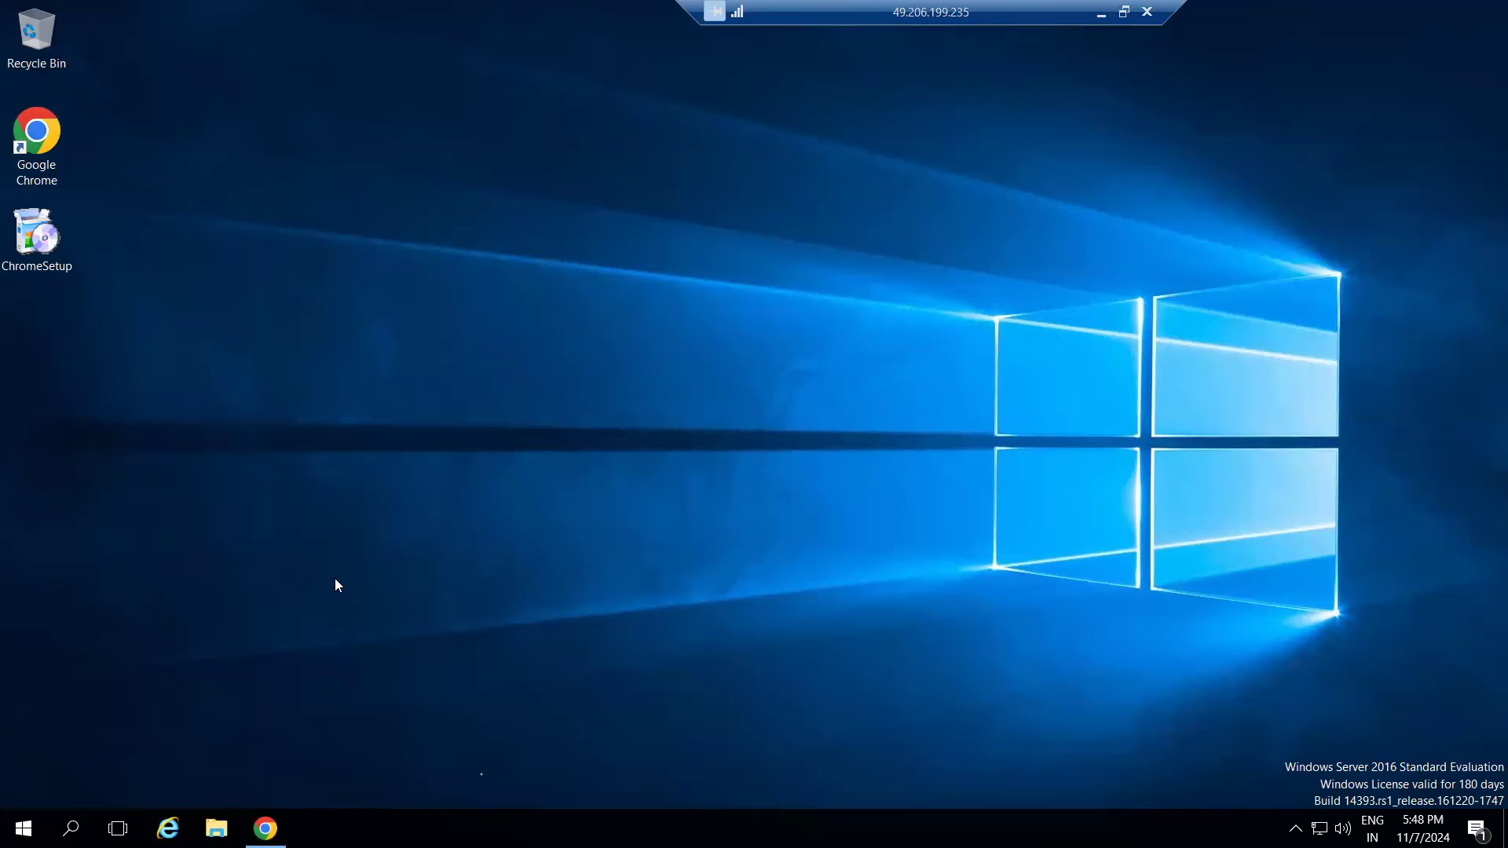
left_click(265, 826)
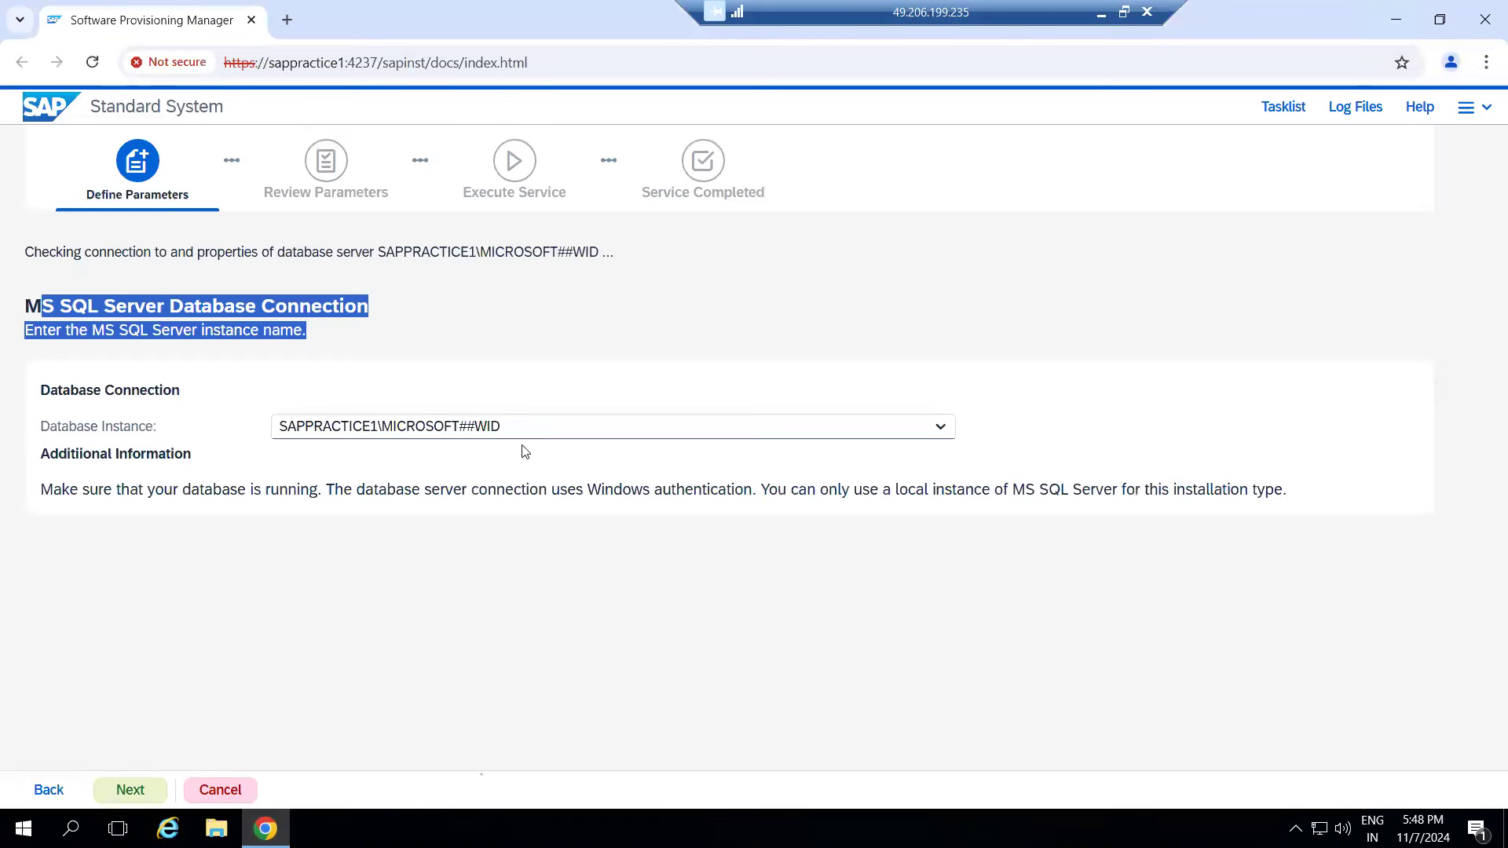
- Choose SAPPRACTICE1 as the database instance and continue to the next step
left_click(529, 432)
left_click(365, 491)
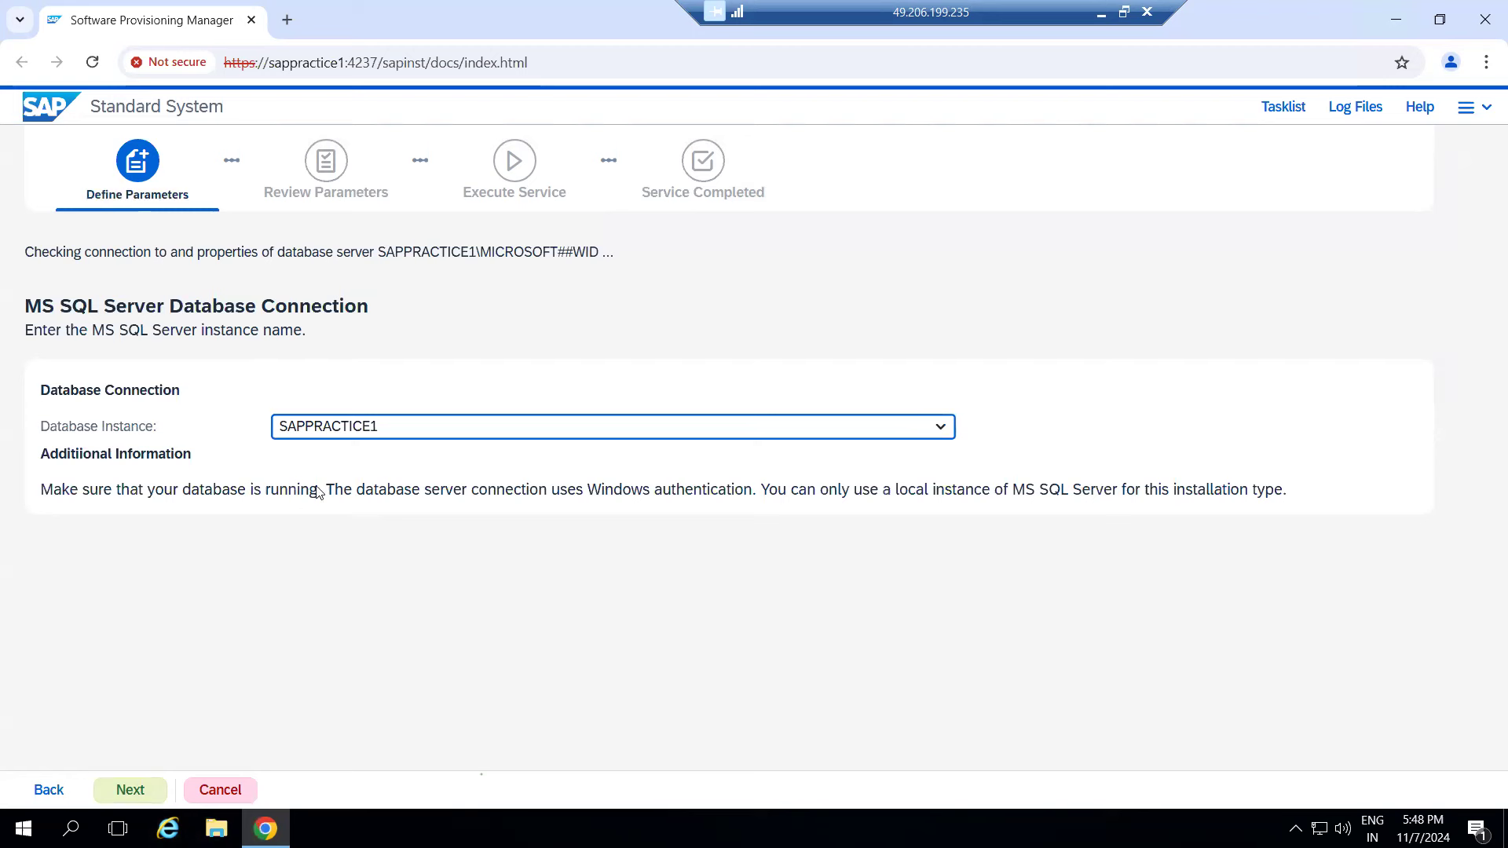
left_click_drag(102, 197, 165, 199)
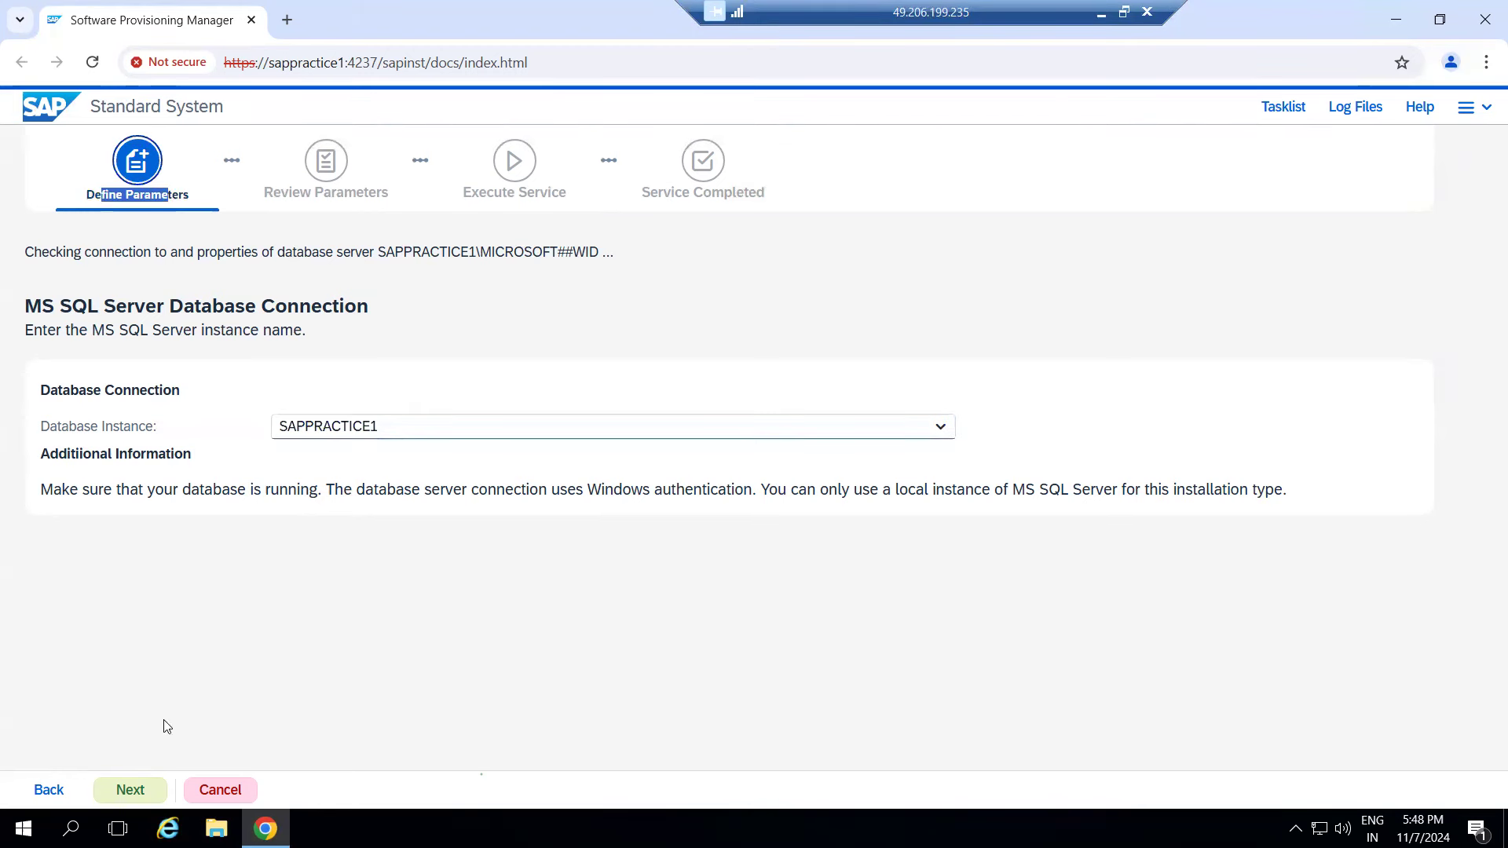
left_click(348, 424)
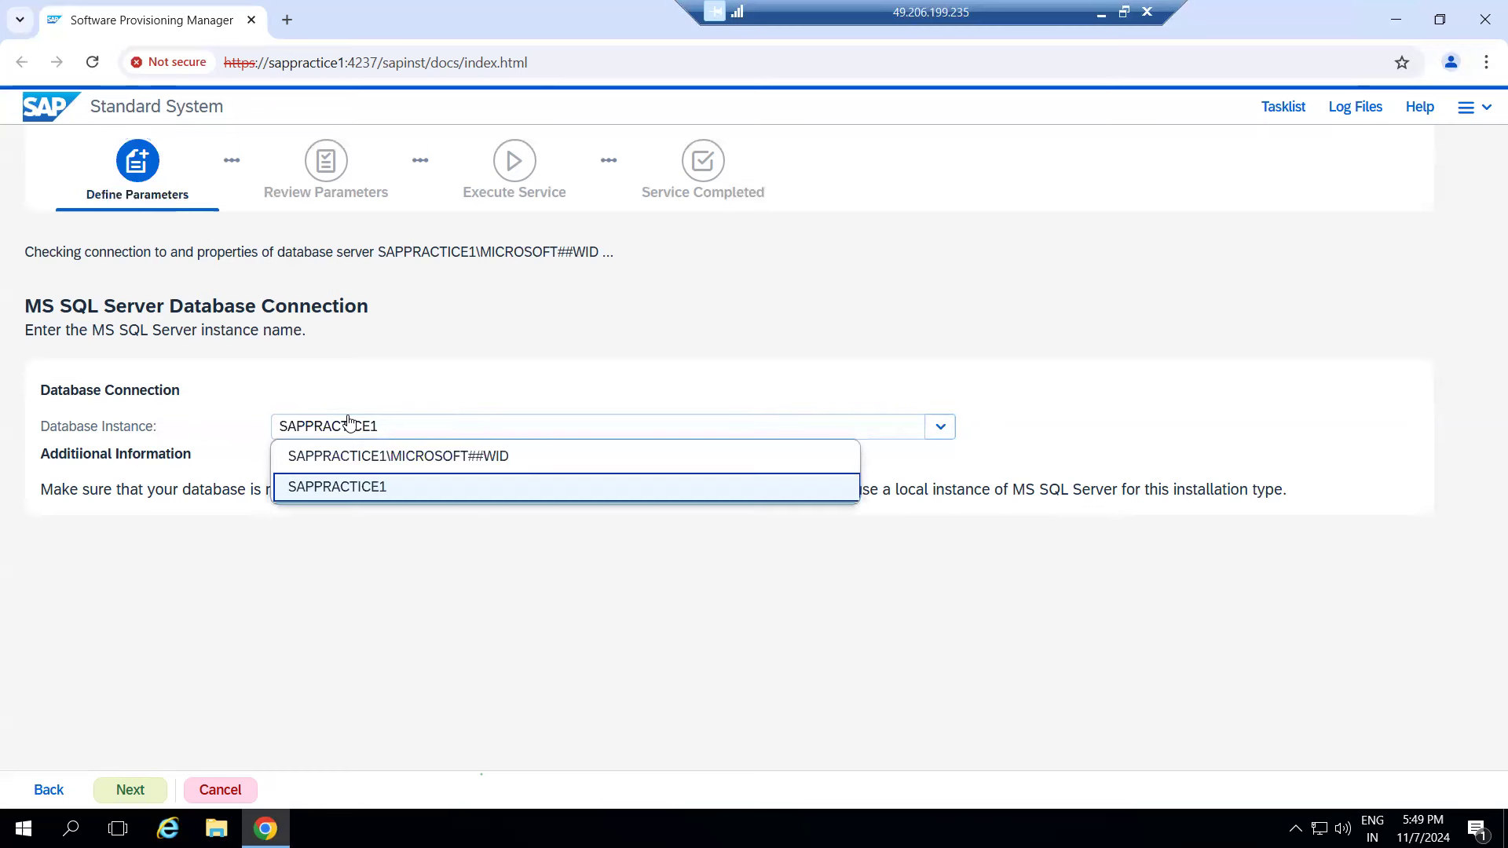
left_click(429, 459)
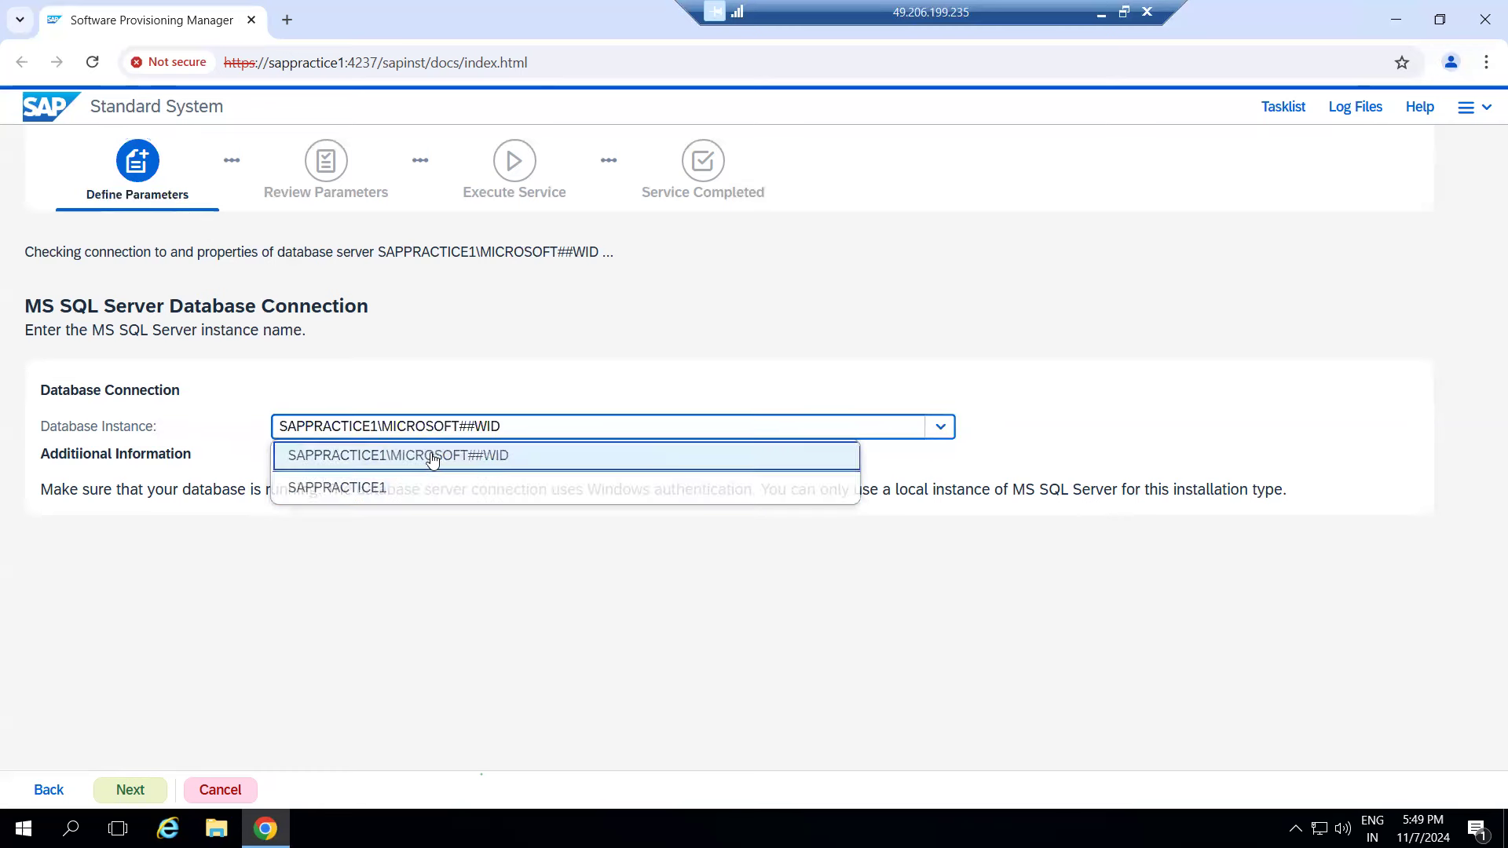
left_click(421, 437)
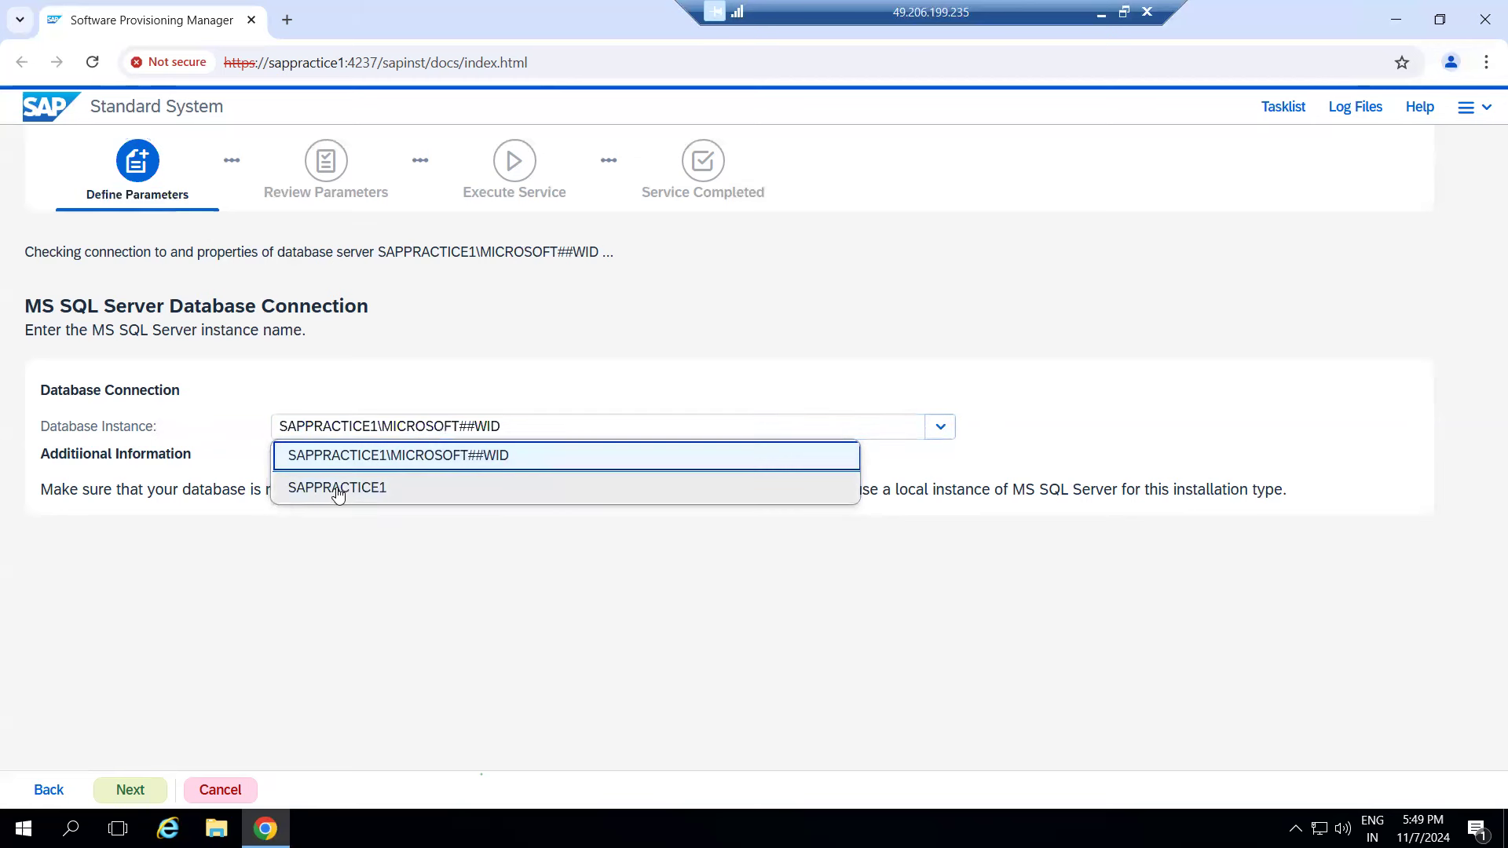
left_click(340, 488)
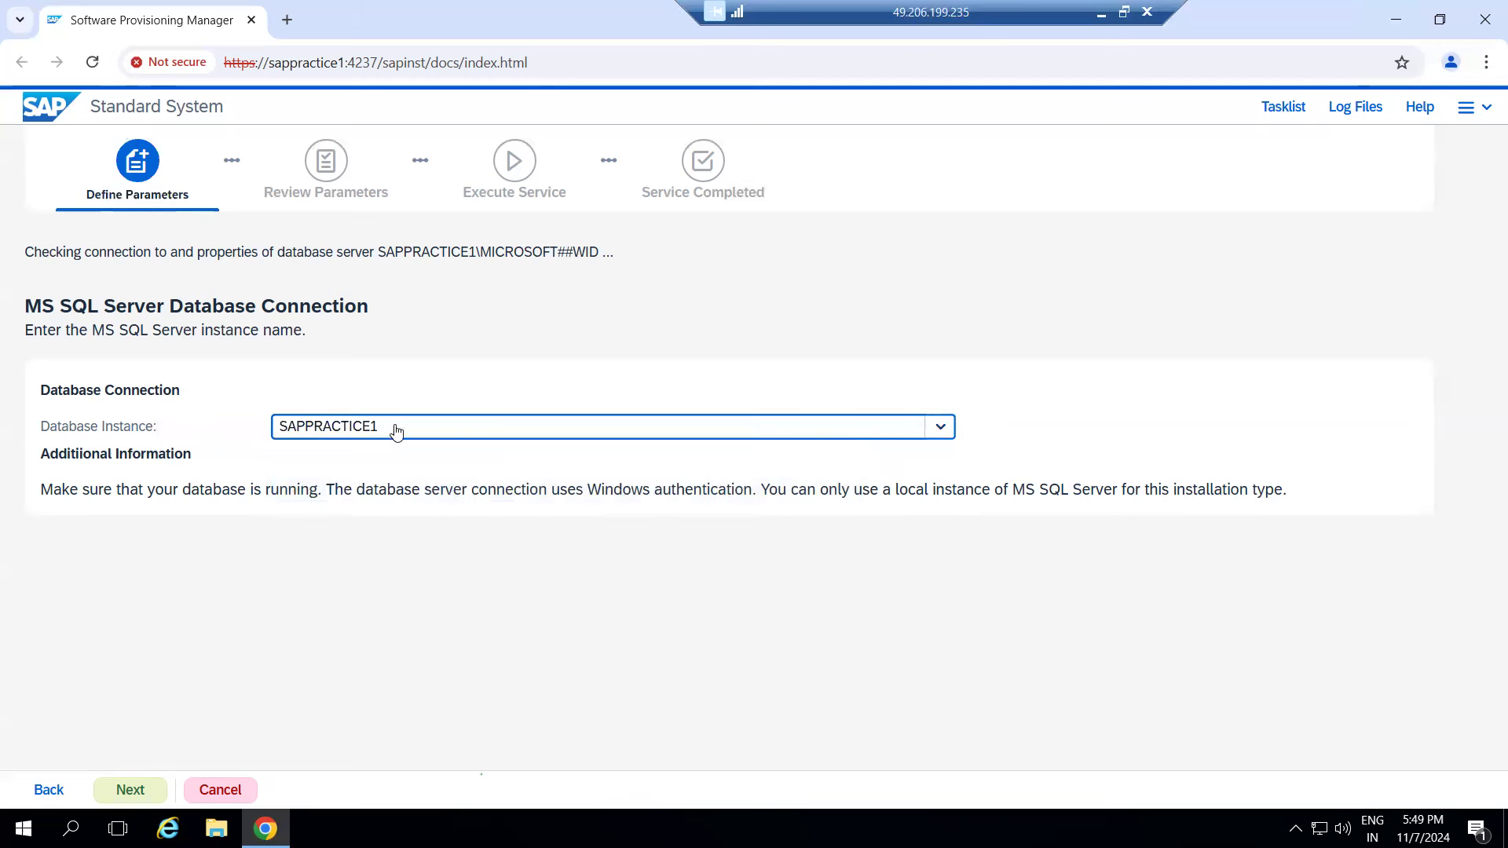
left_click(274, 434)
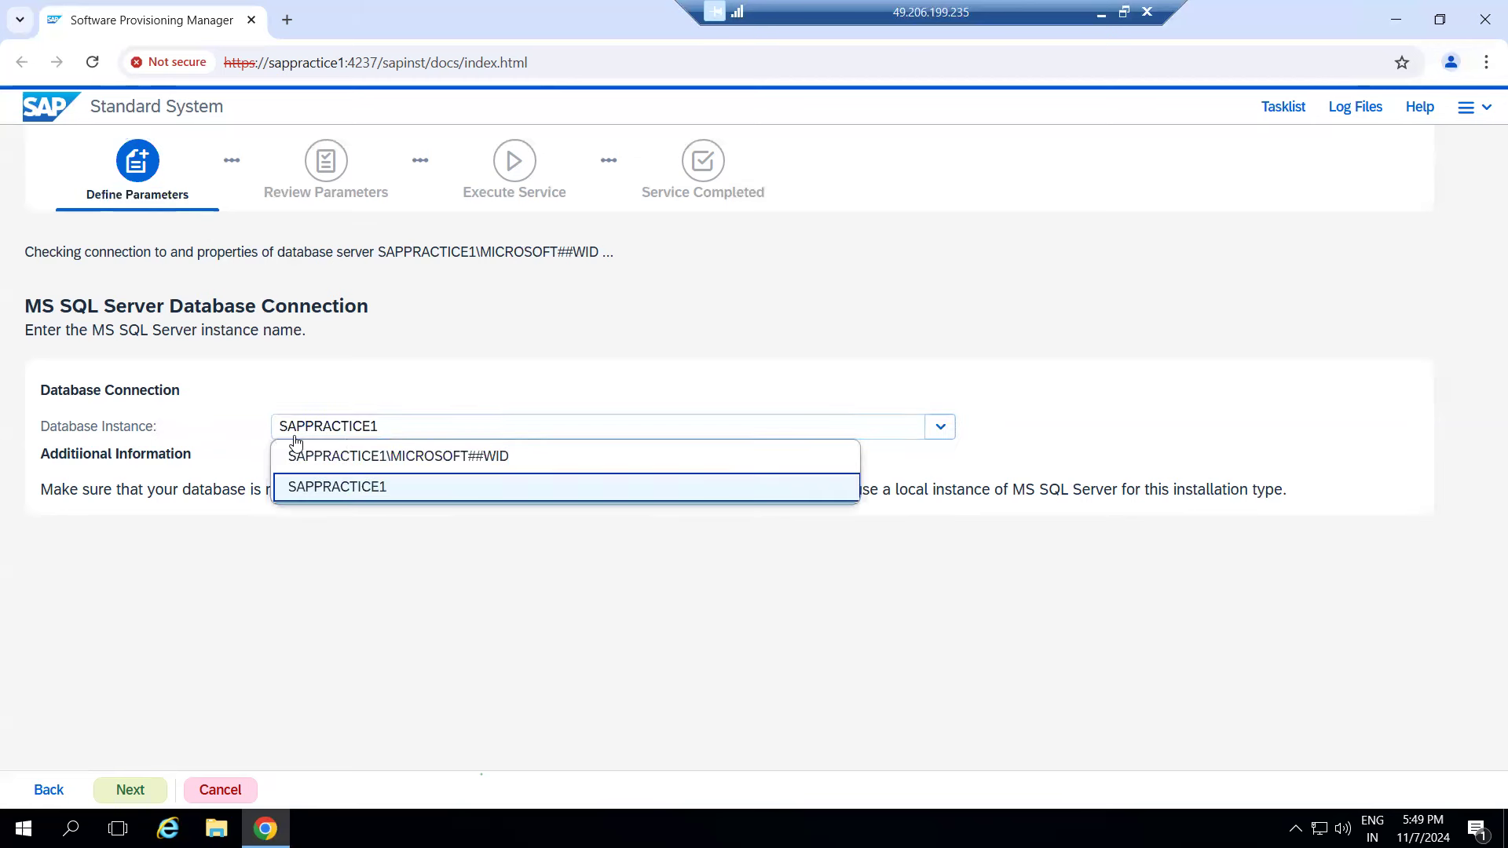
left_click(401, 387)
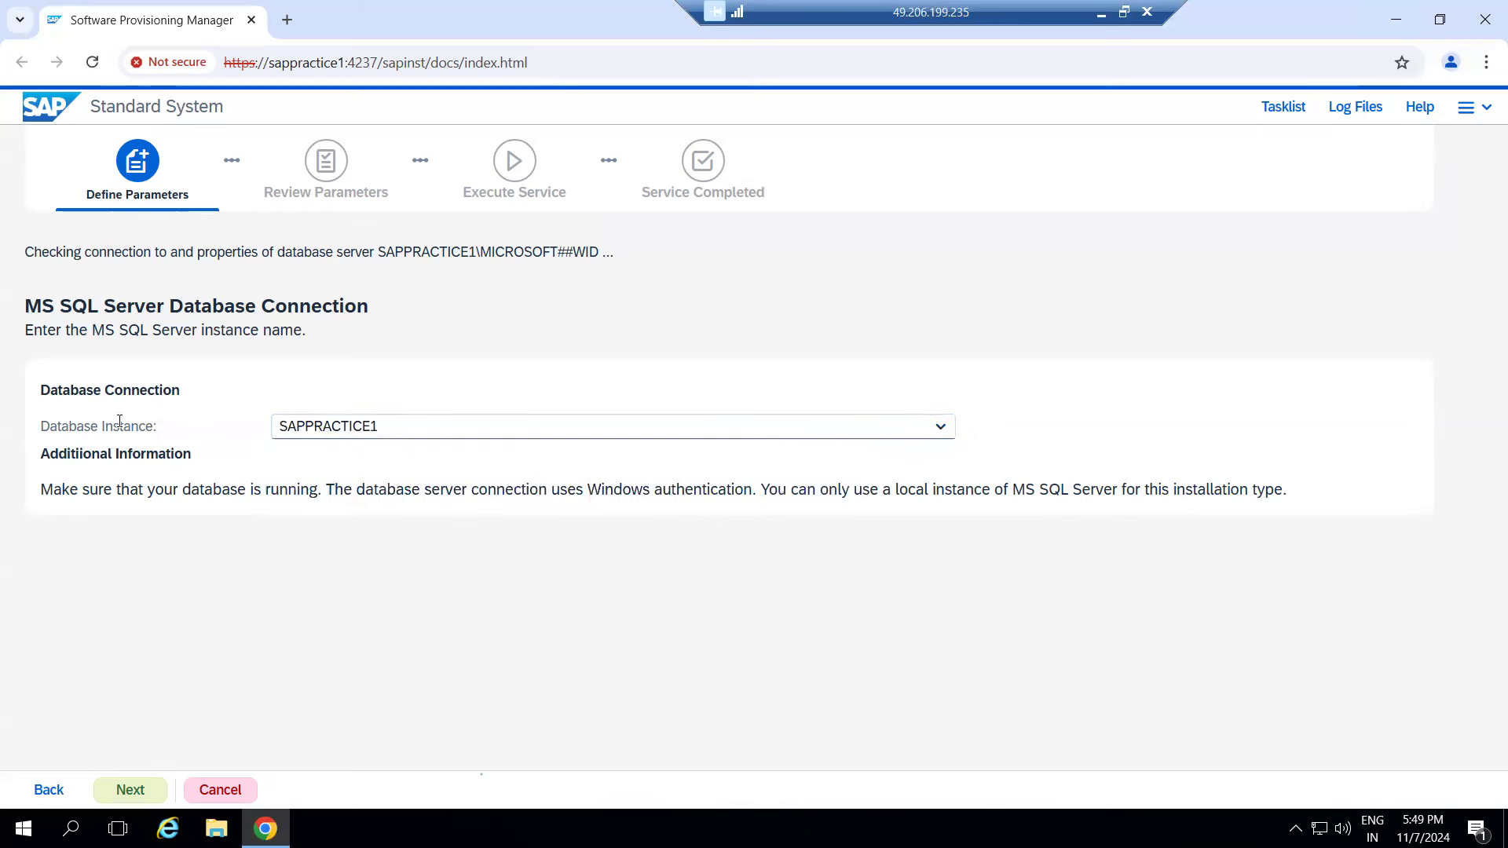
left_click(132, 789)
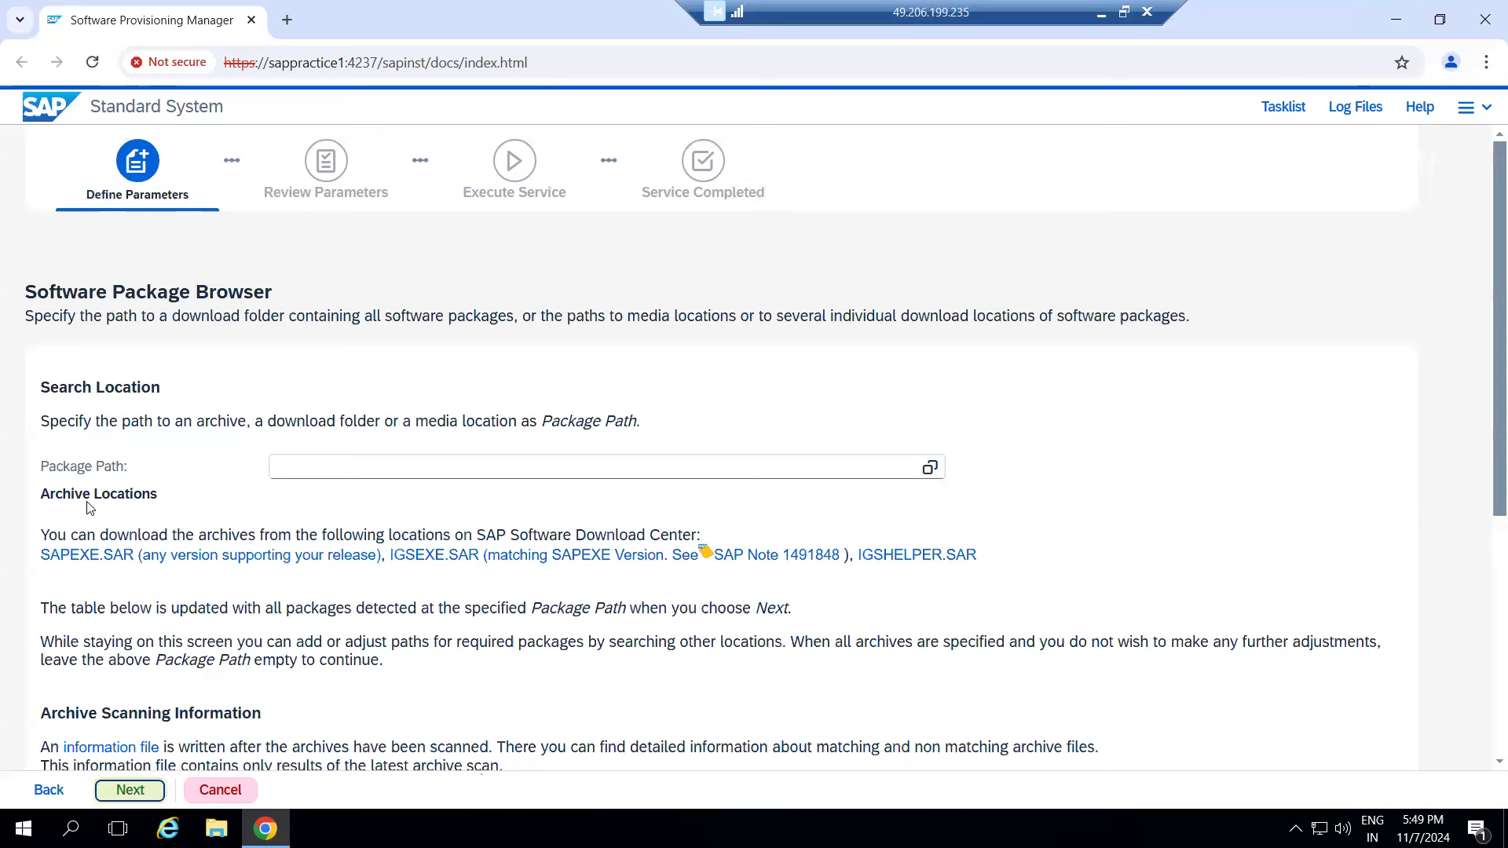
- Browse to C:\SAPSOFTWARES\kernel as the package path and submit it for scanning
left_click_drag(30, 283, 327, 292)
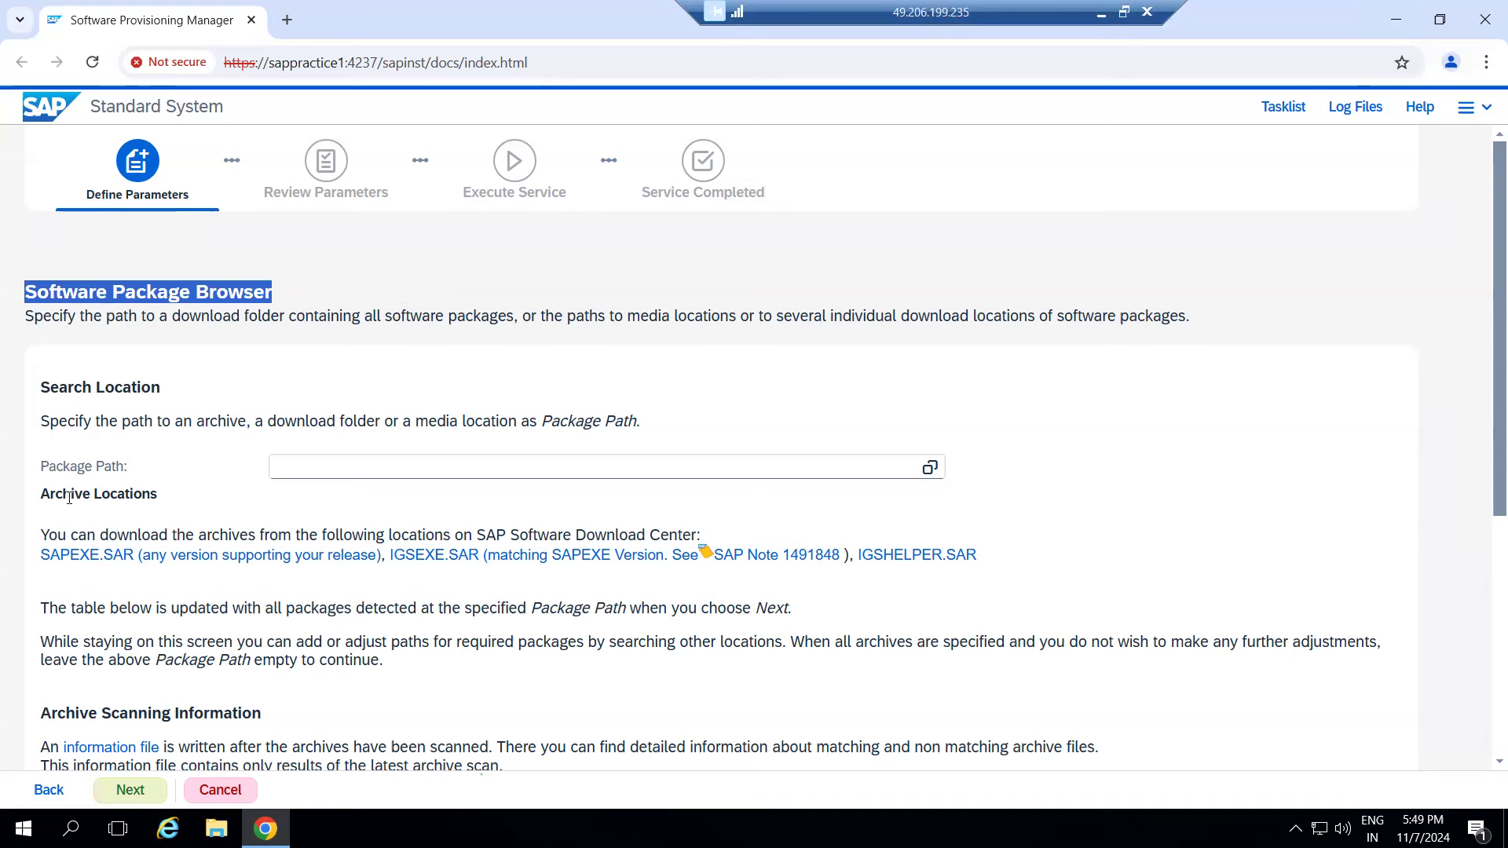
left_click_drag(25, 560, 133, 556)
left_click(144, 572)
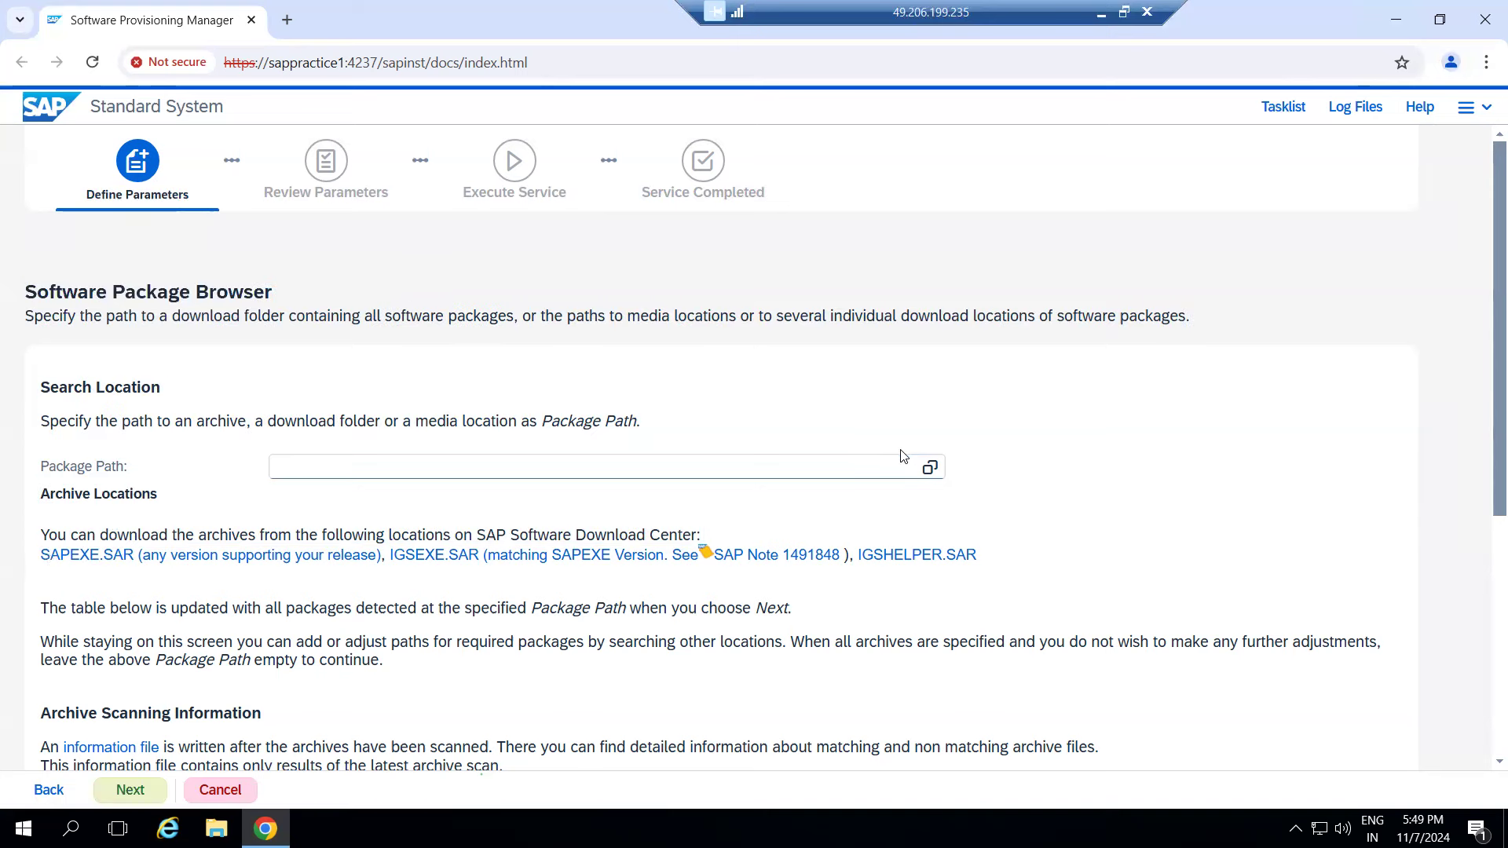
left_click(930, 467)
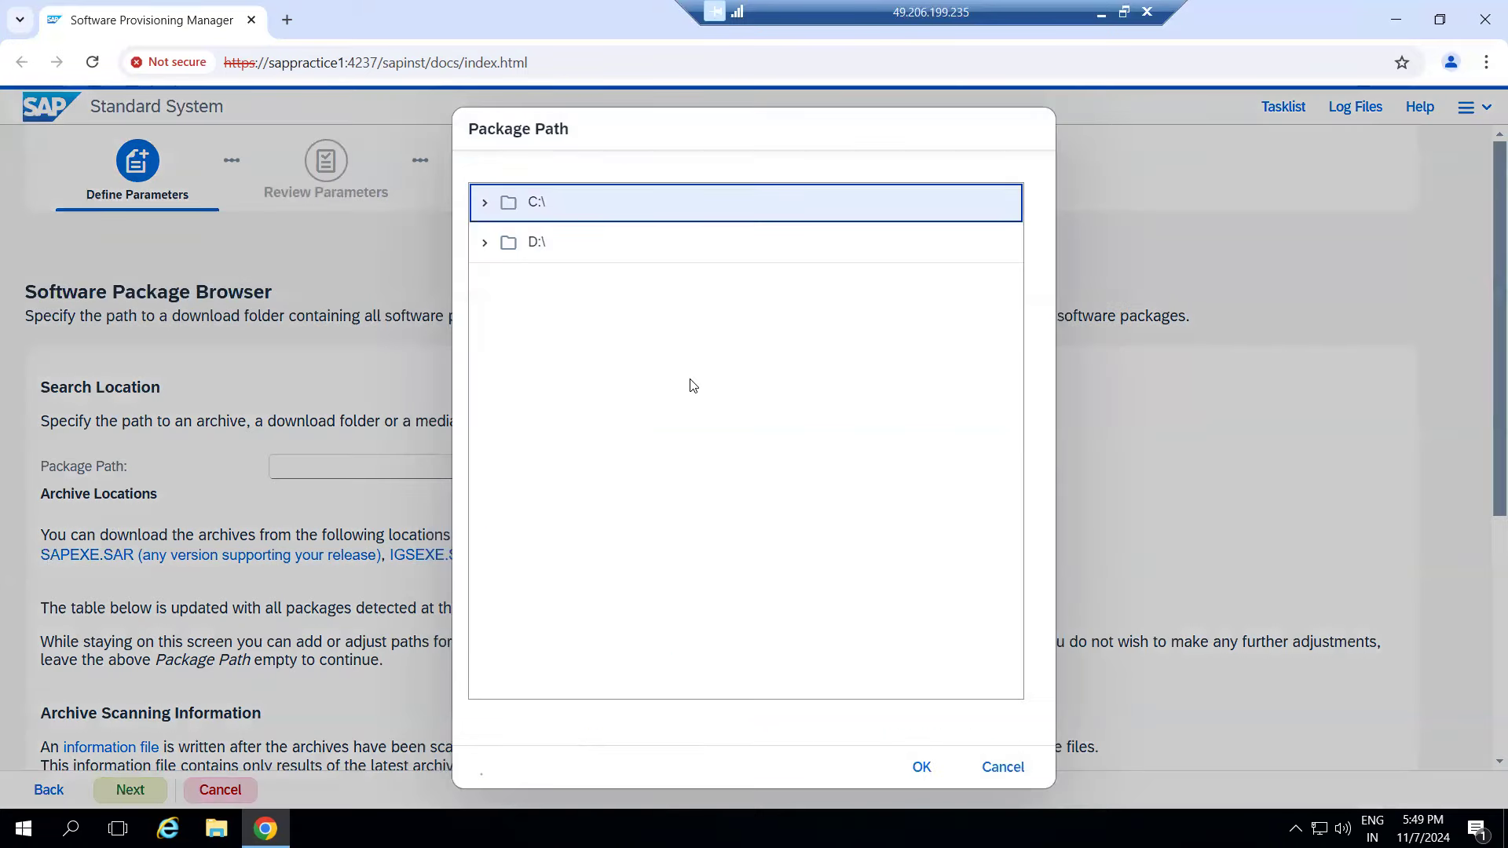
left_click(487, 203)
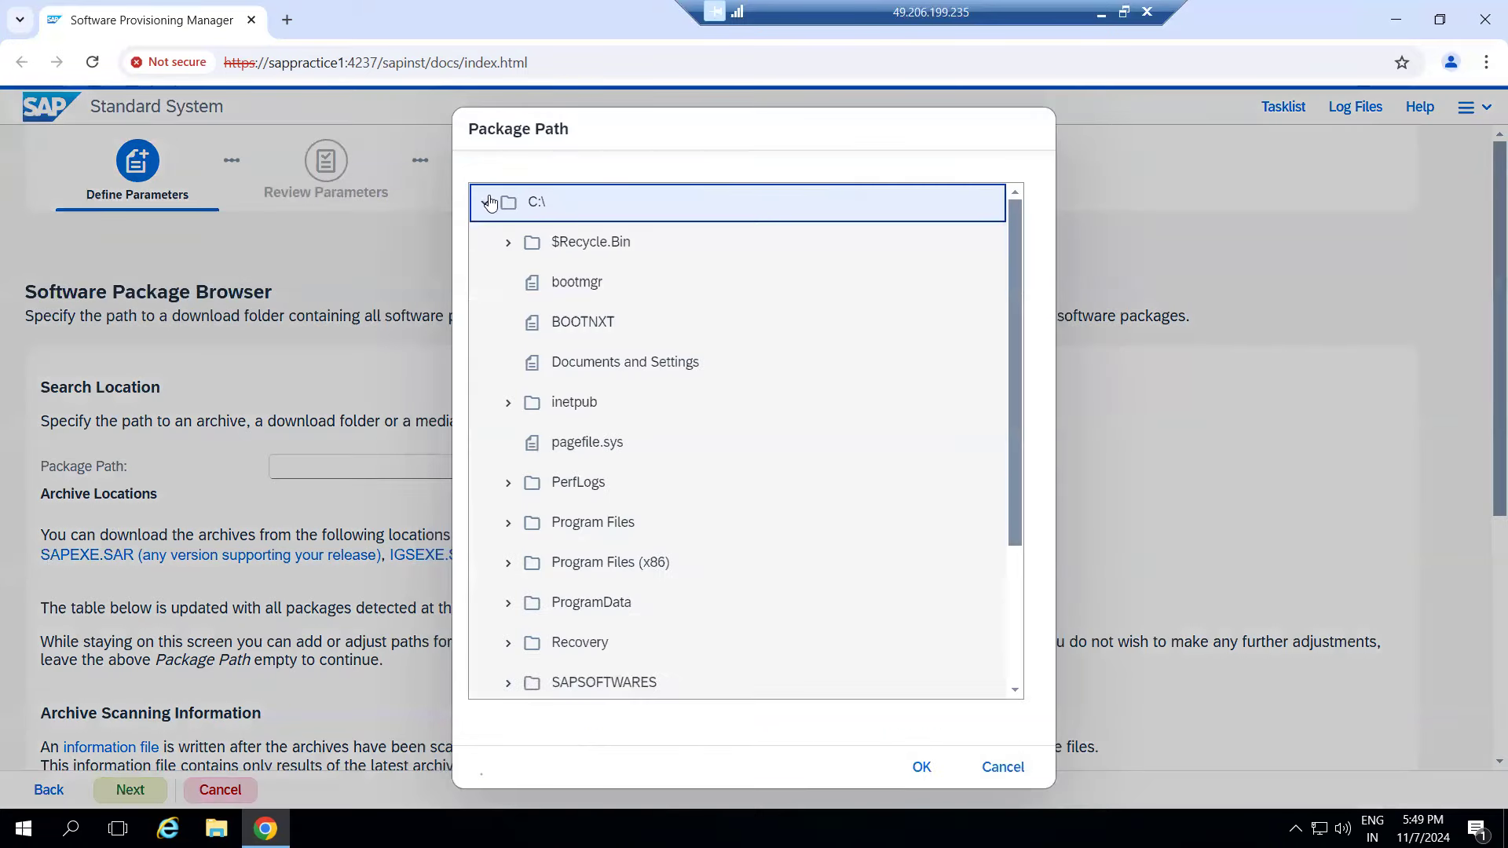
left_click(508, 683)
scroll(633, 599, "down", 5)
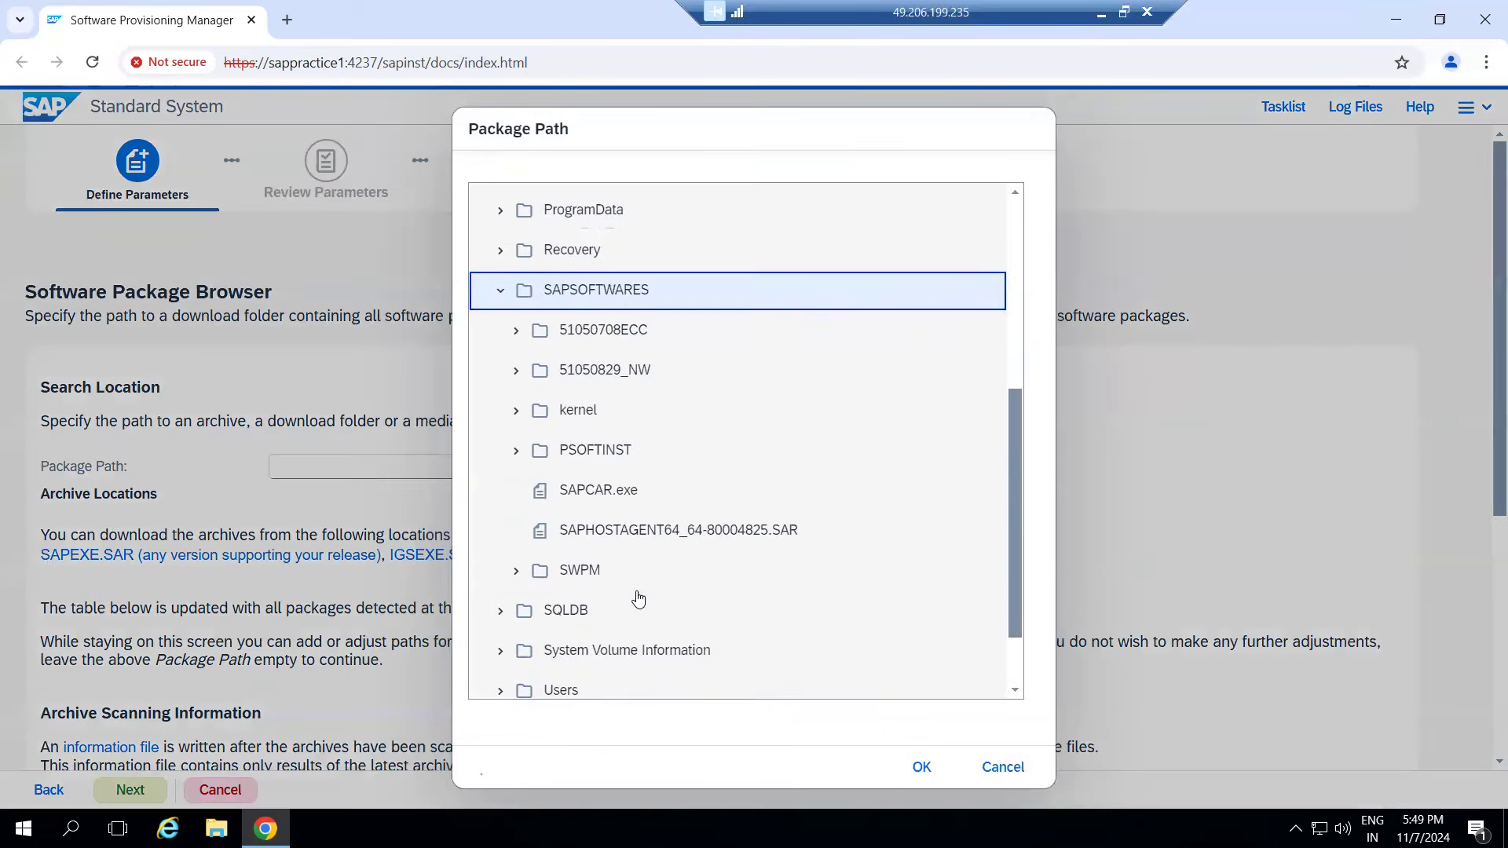
left_click(555, 416)
left_click(919, 768)
left_click_drag(377, 465, 460, 474)
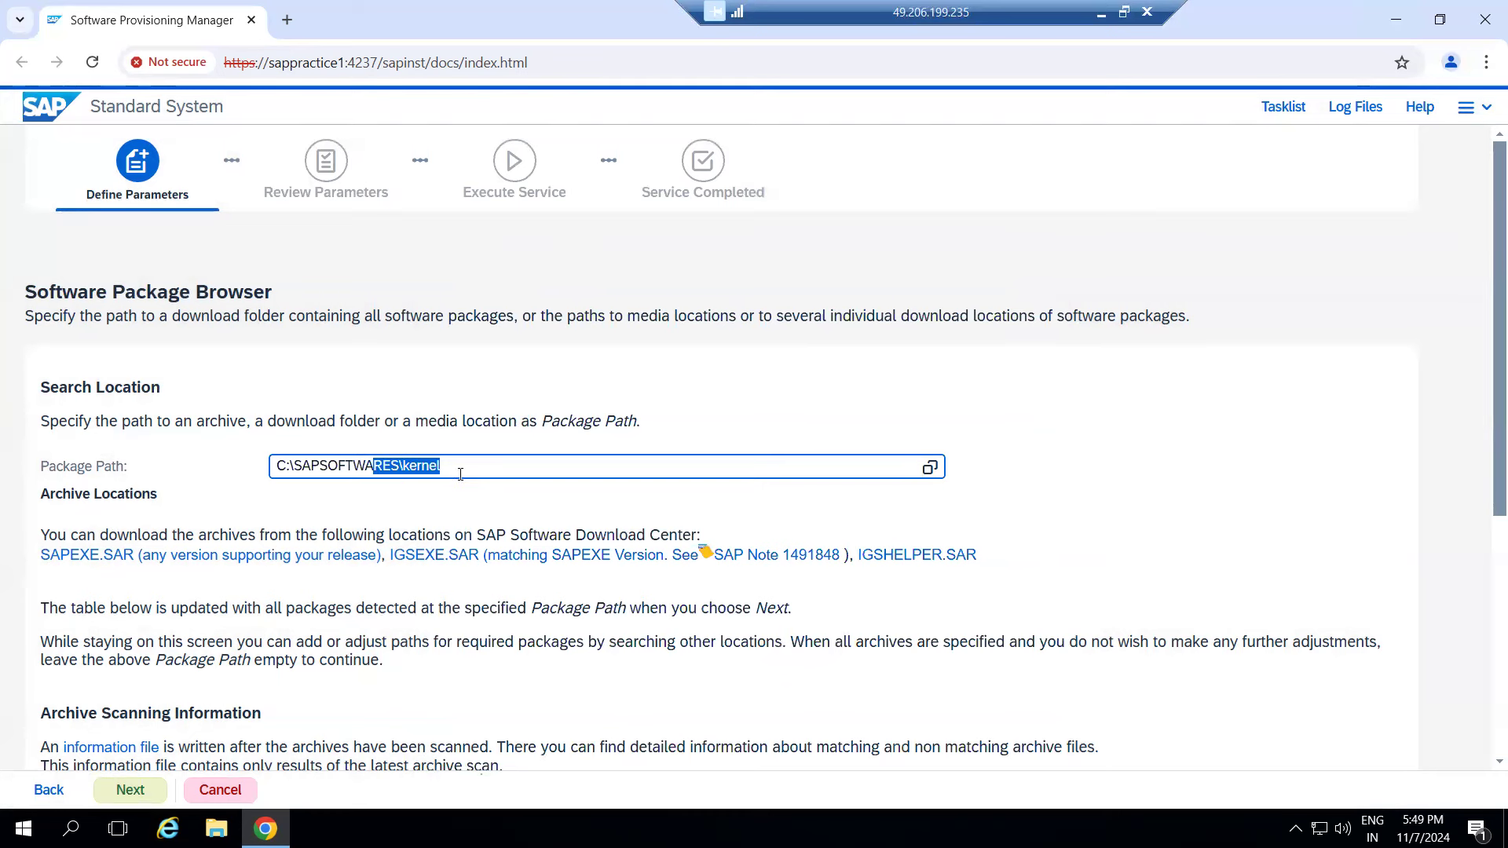
left_click(140, 791)
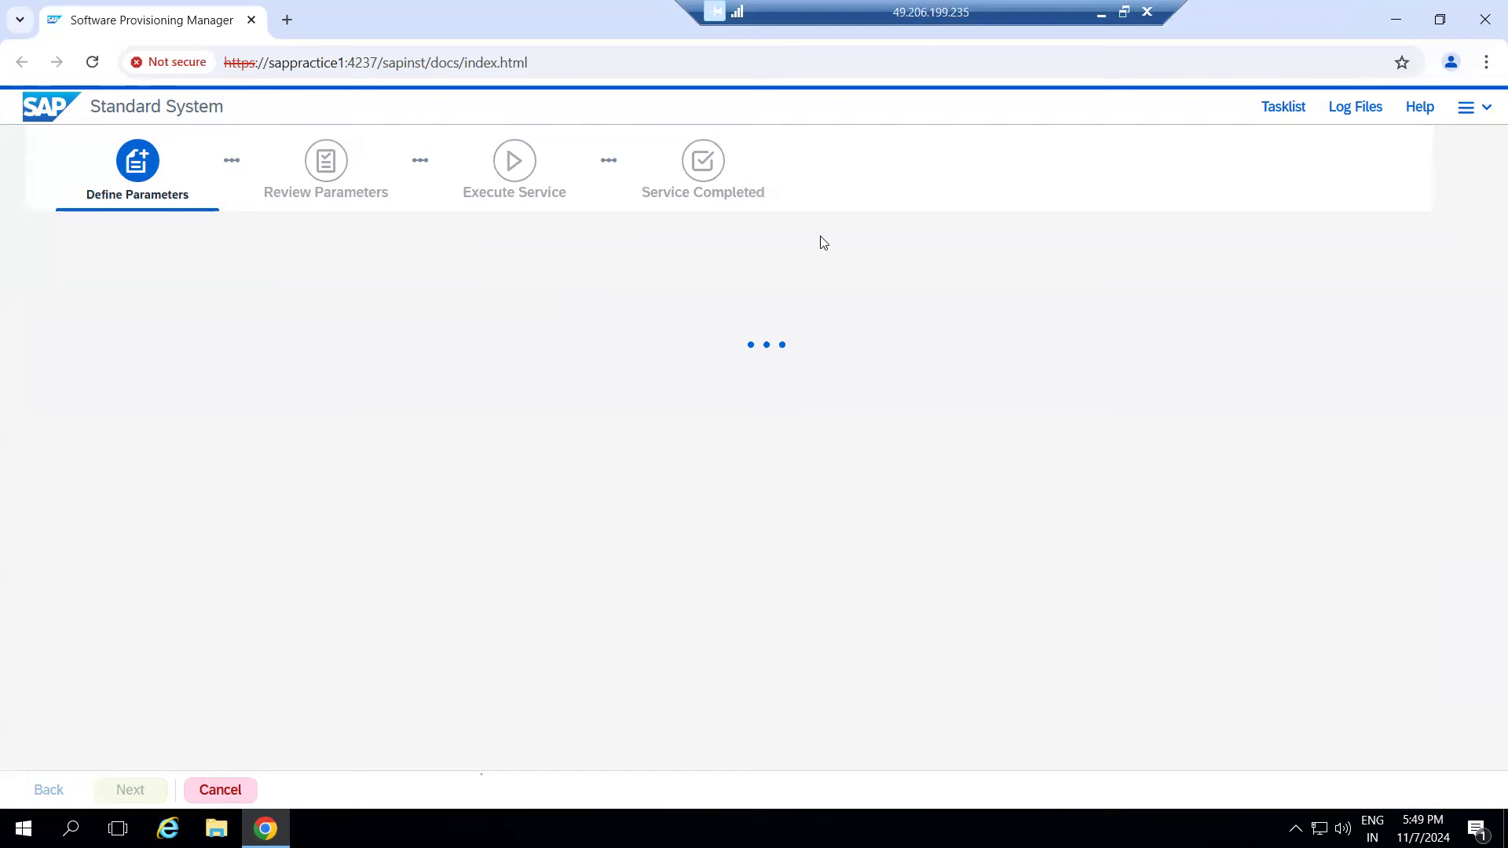
- Read sapinst.log from the Log Files list, then check the kernel extraction status
left_click(1364, 110)
left_click(1255, 214)
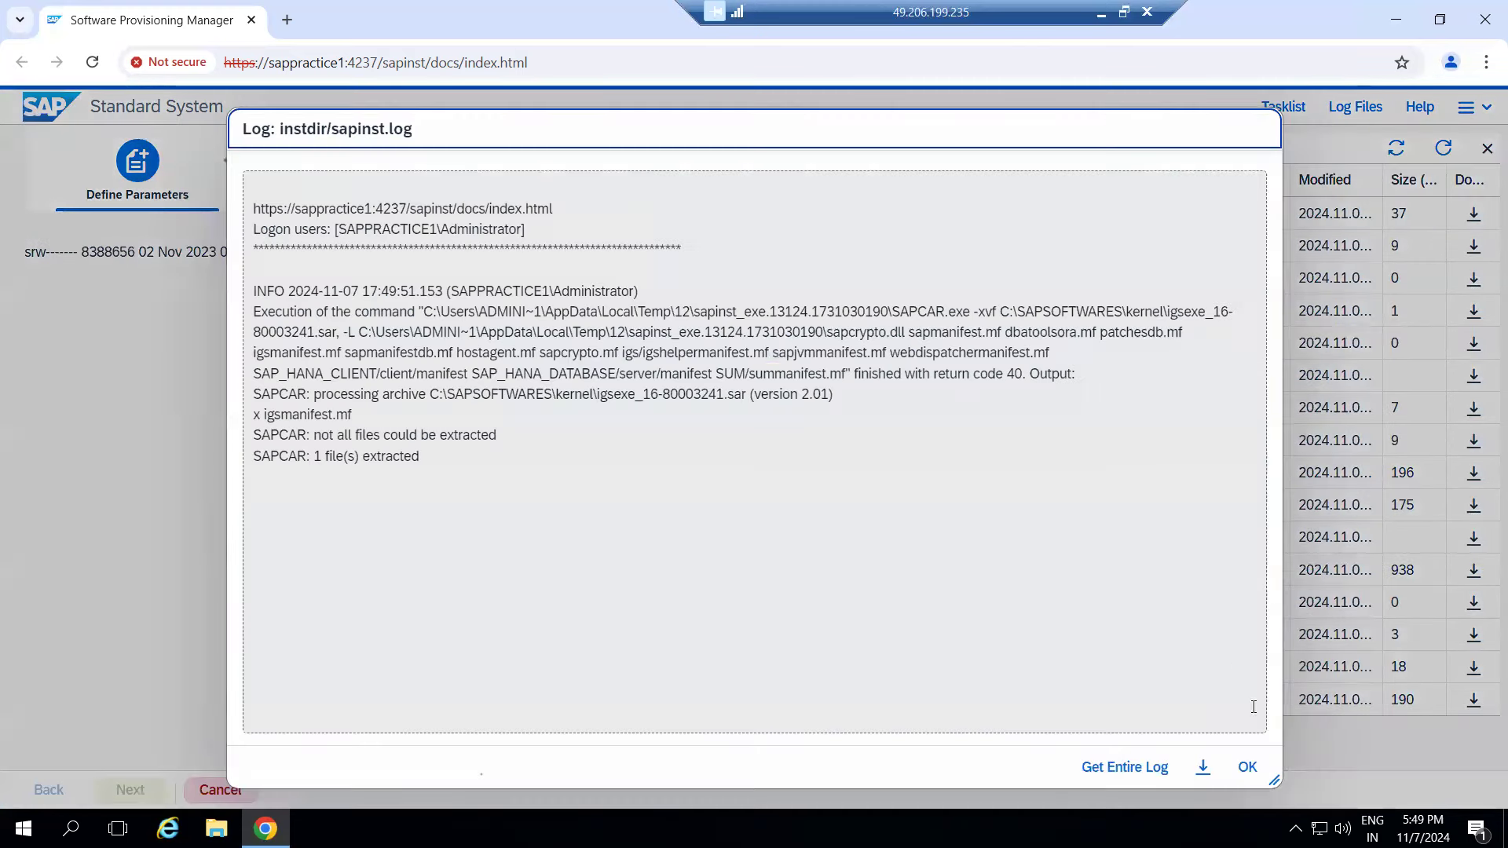
left_click(1250, 768)
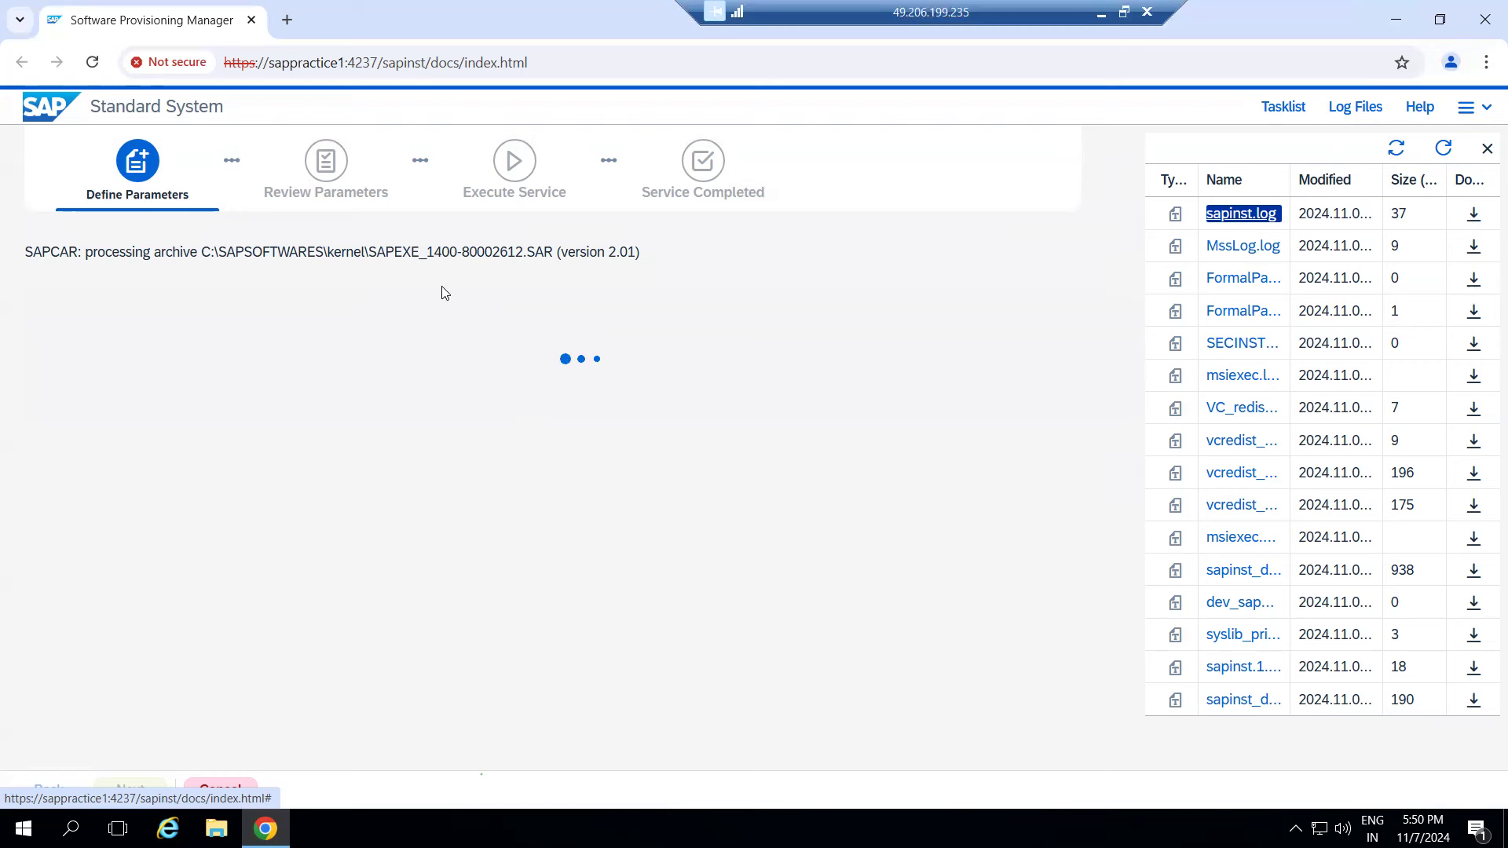
left_click_drag(107, 251, 363, 253)
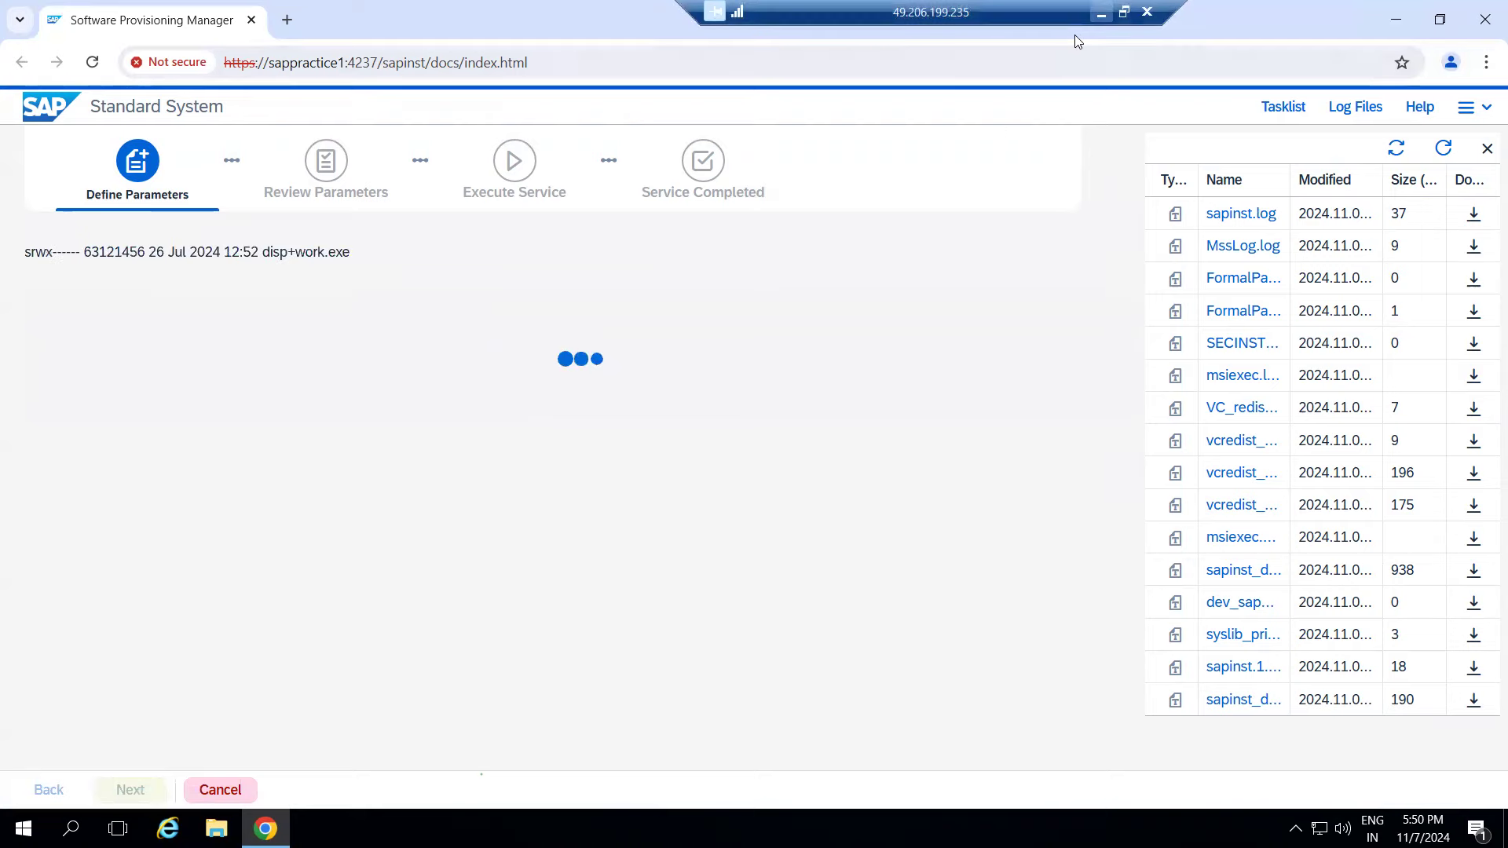
left_click(1101, 14)
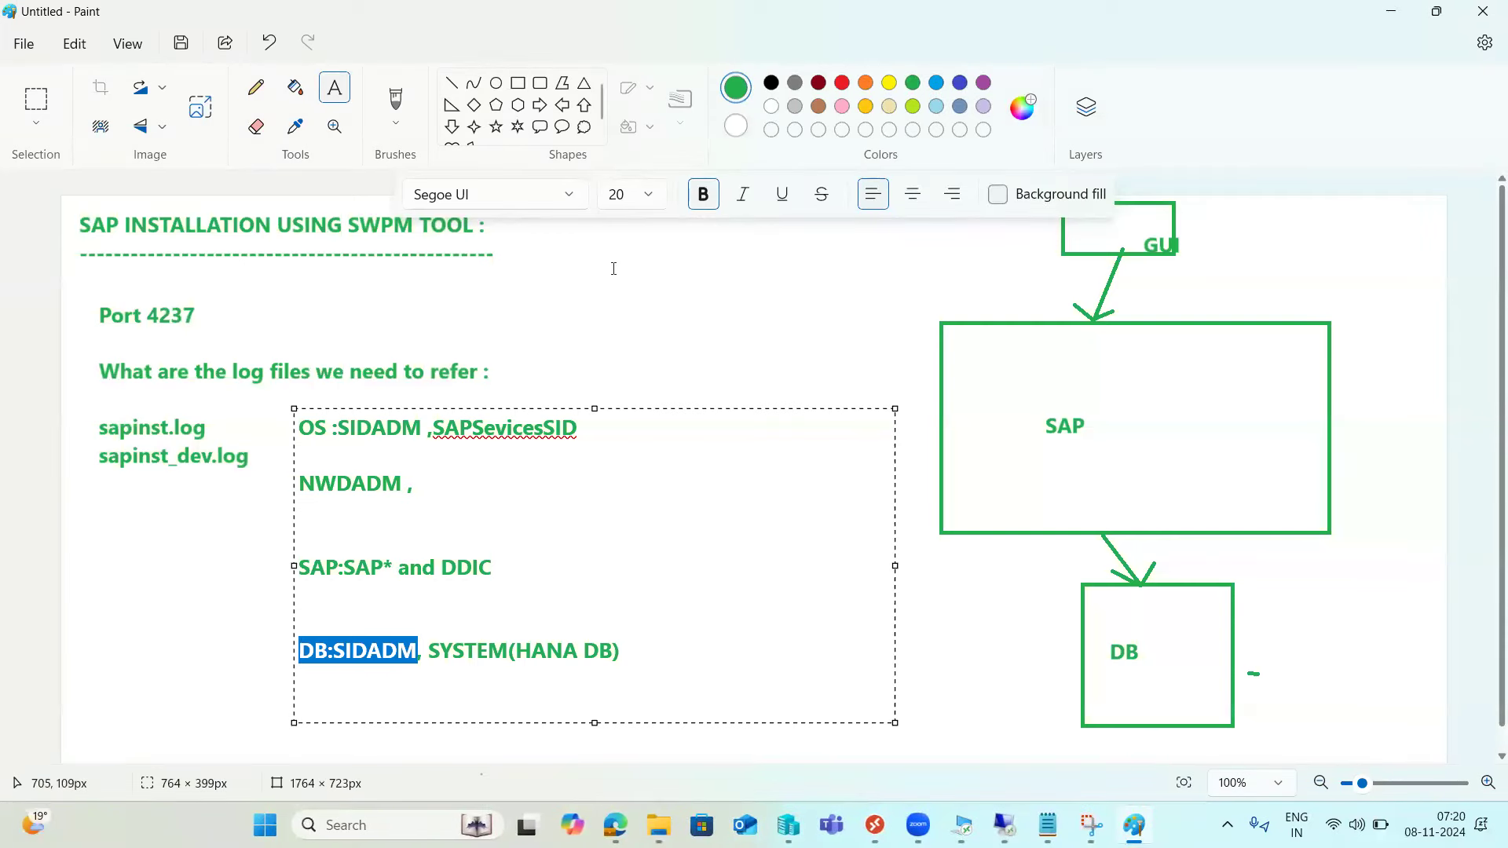
- Add a Paint text box reading 'EXPORT SAPHOSTAGENT' beside the user list
left_click(594, 237)
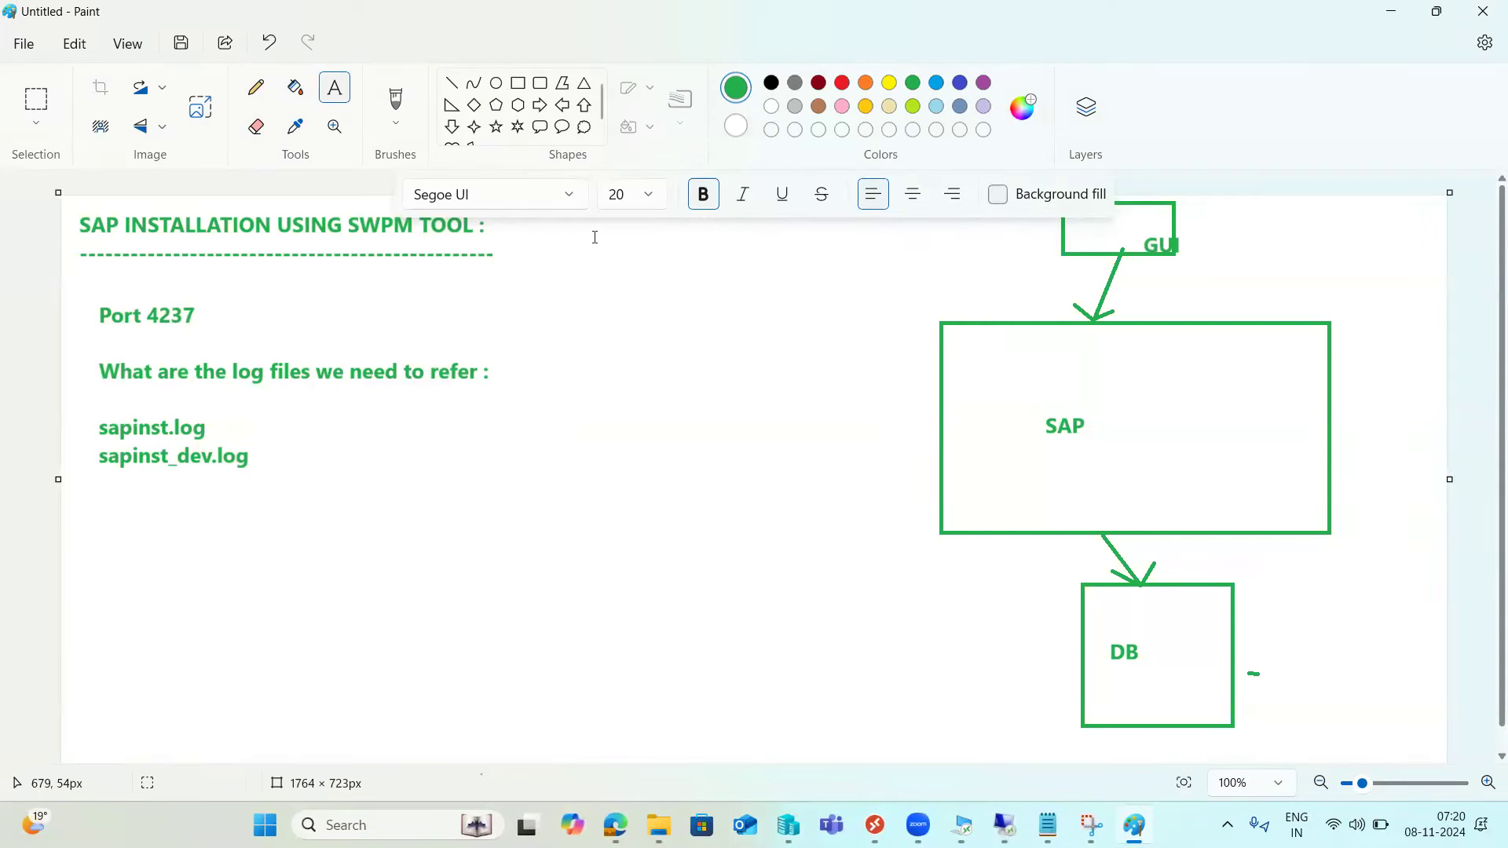
left_click_drag(587, 243, 881, 579)
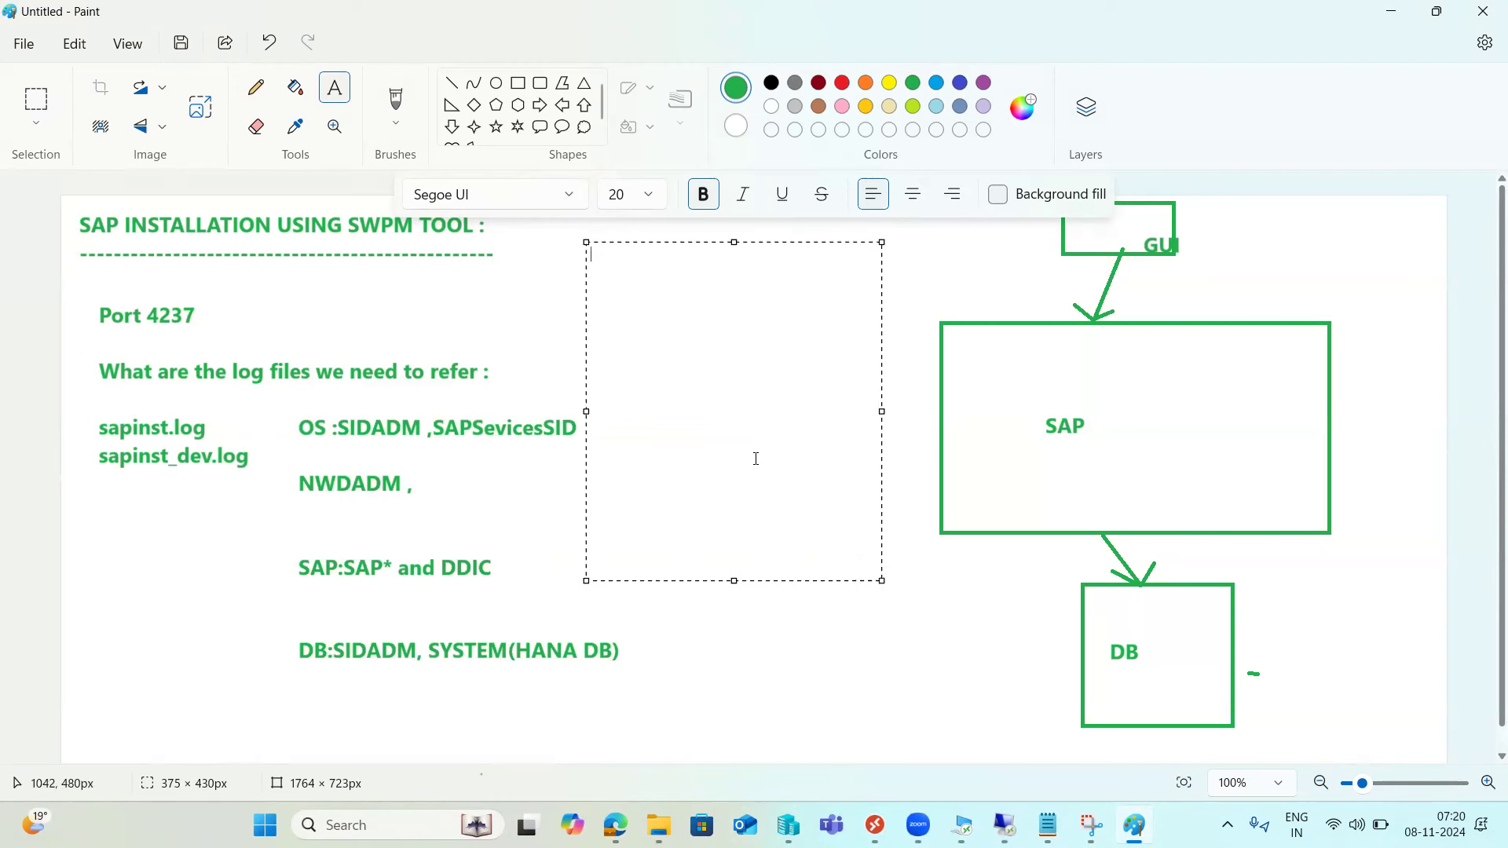
type("EXPORT ")
type("SAPHOST")
type("AGENT")
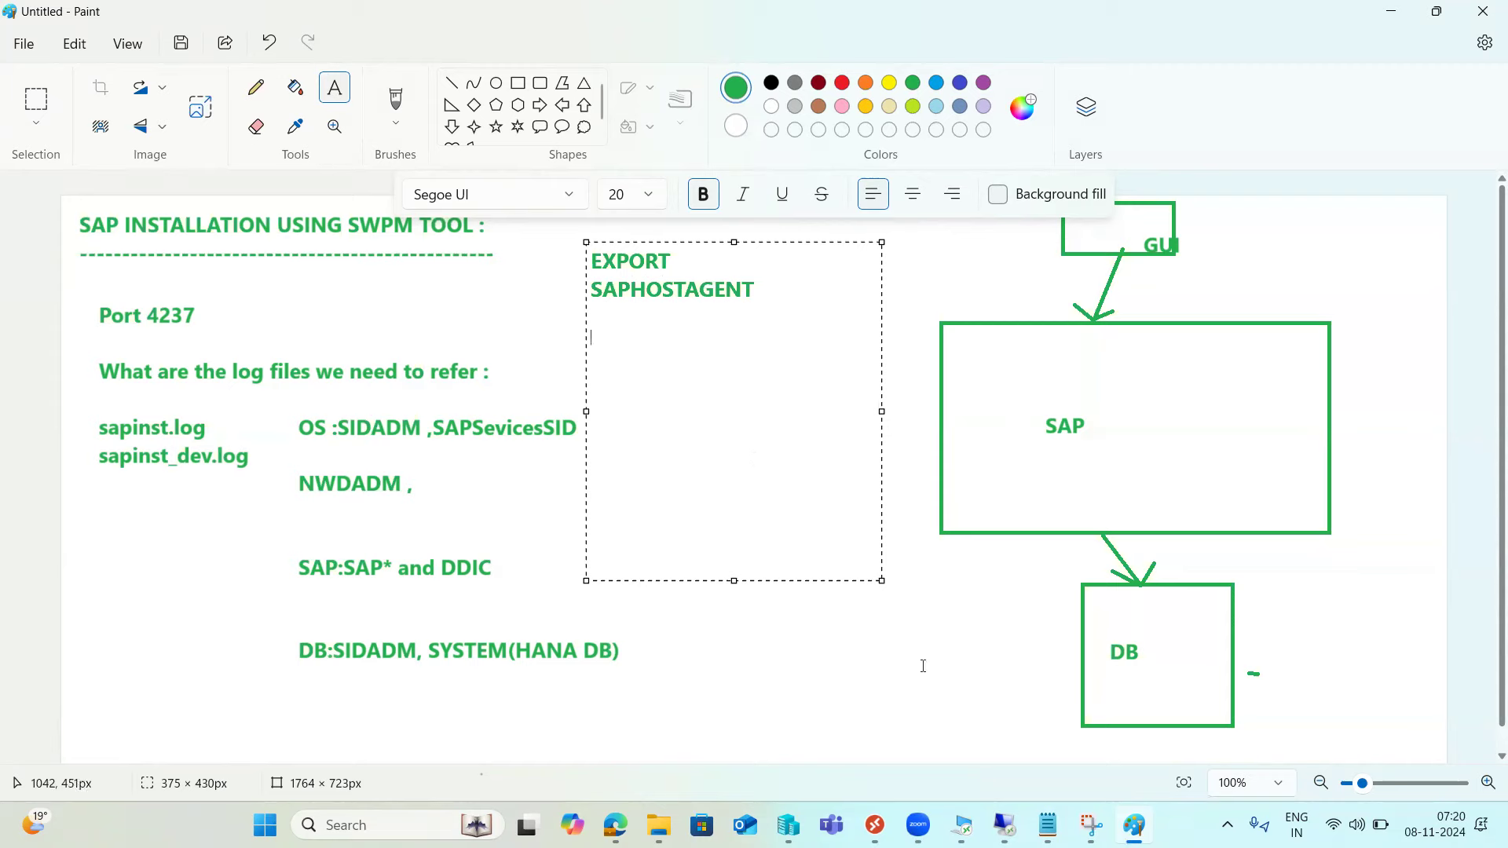
mouse_move(1004, 825)
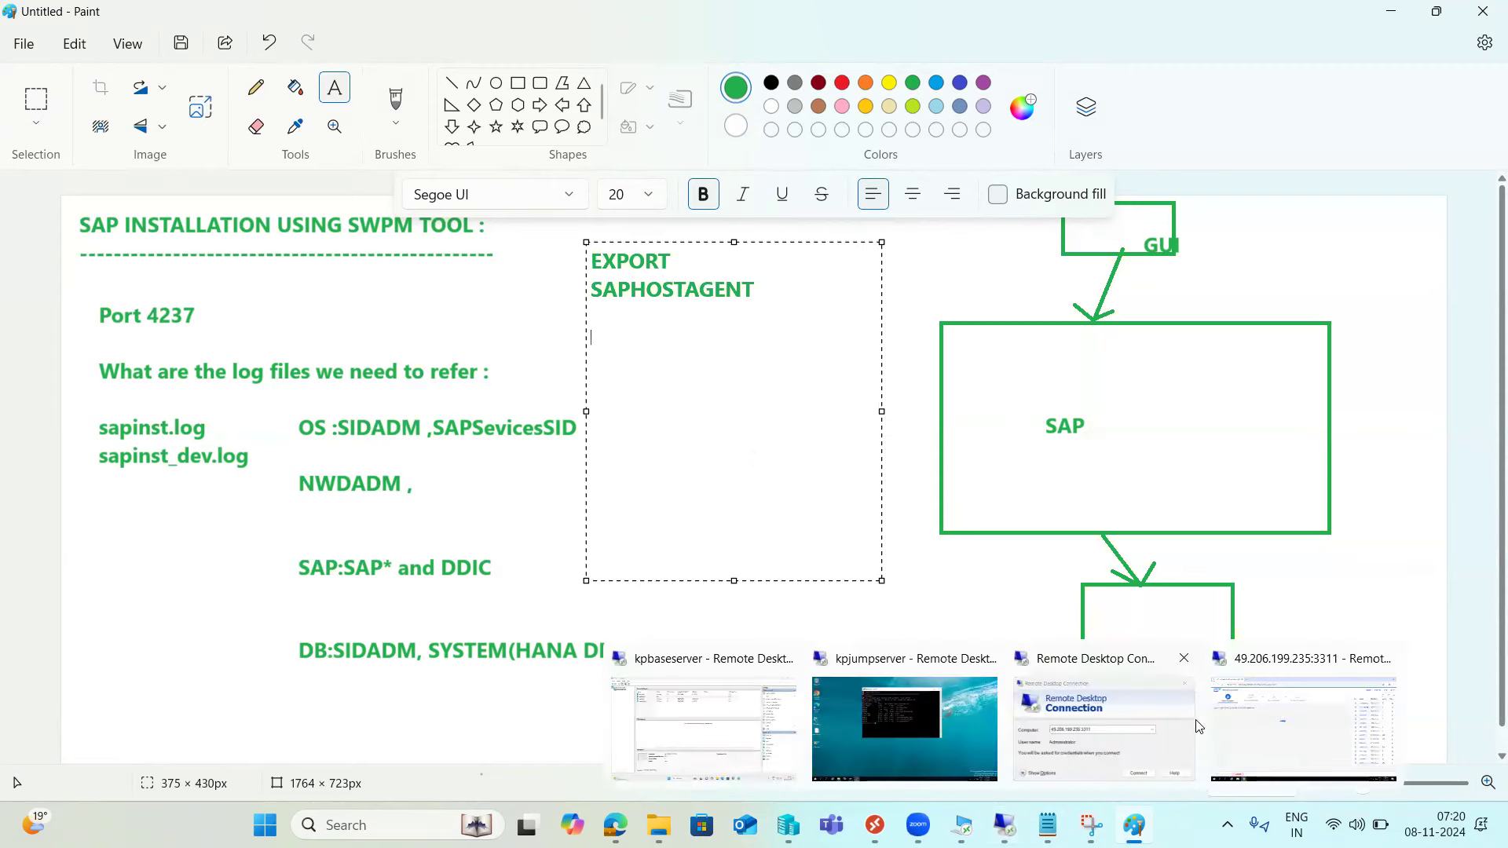
left_click(1304, 722)
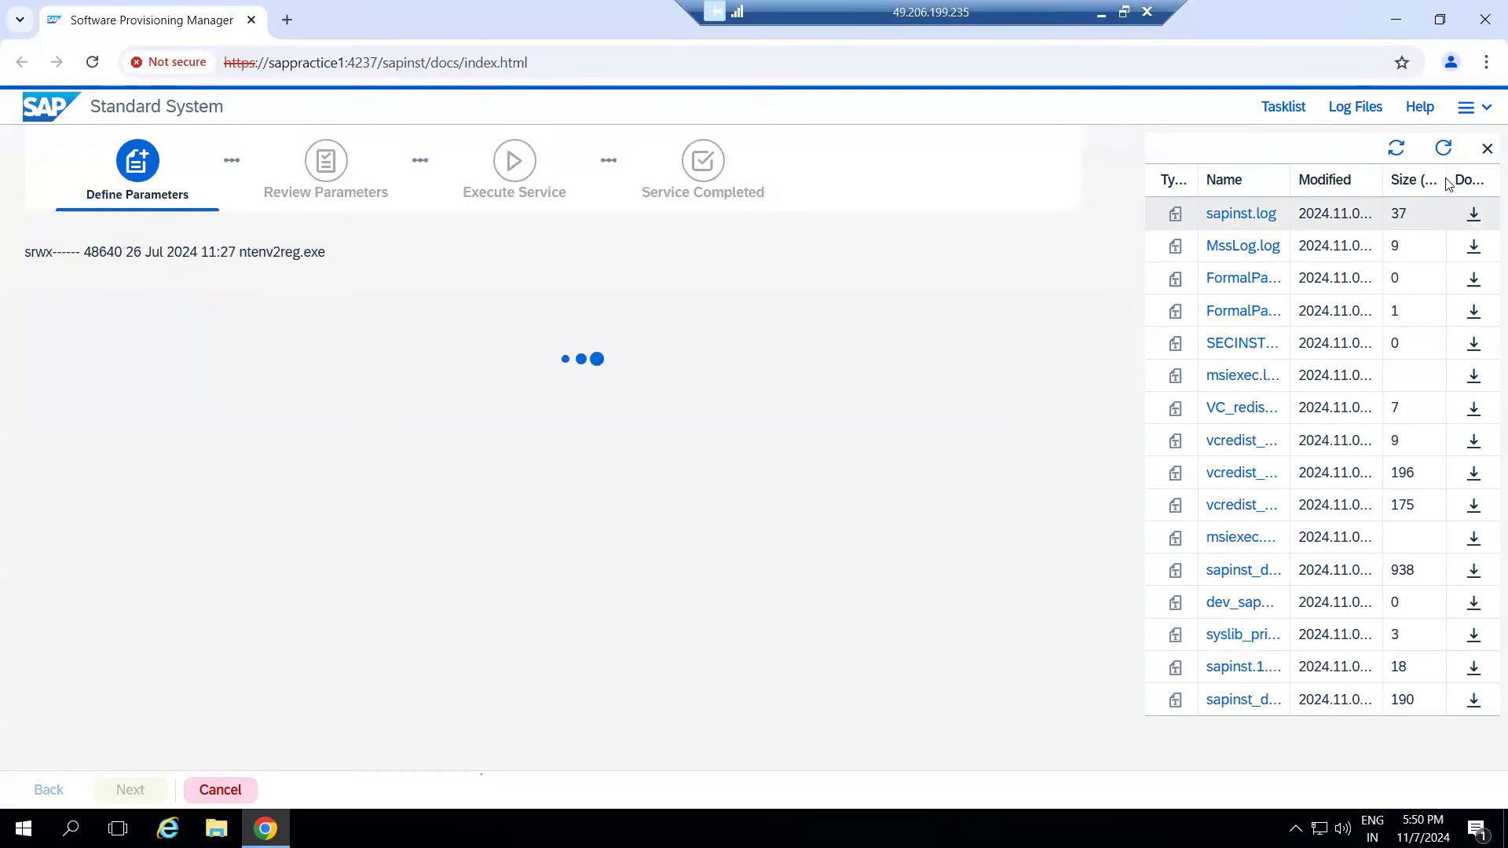
- Verify all four detected kernel packages show Available and continue past the package browser
left_click(1444, 148)
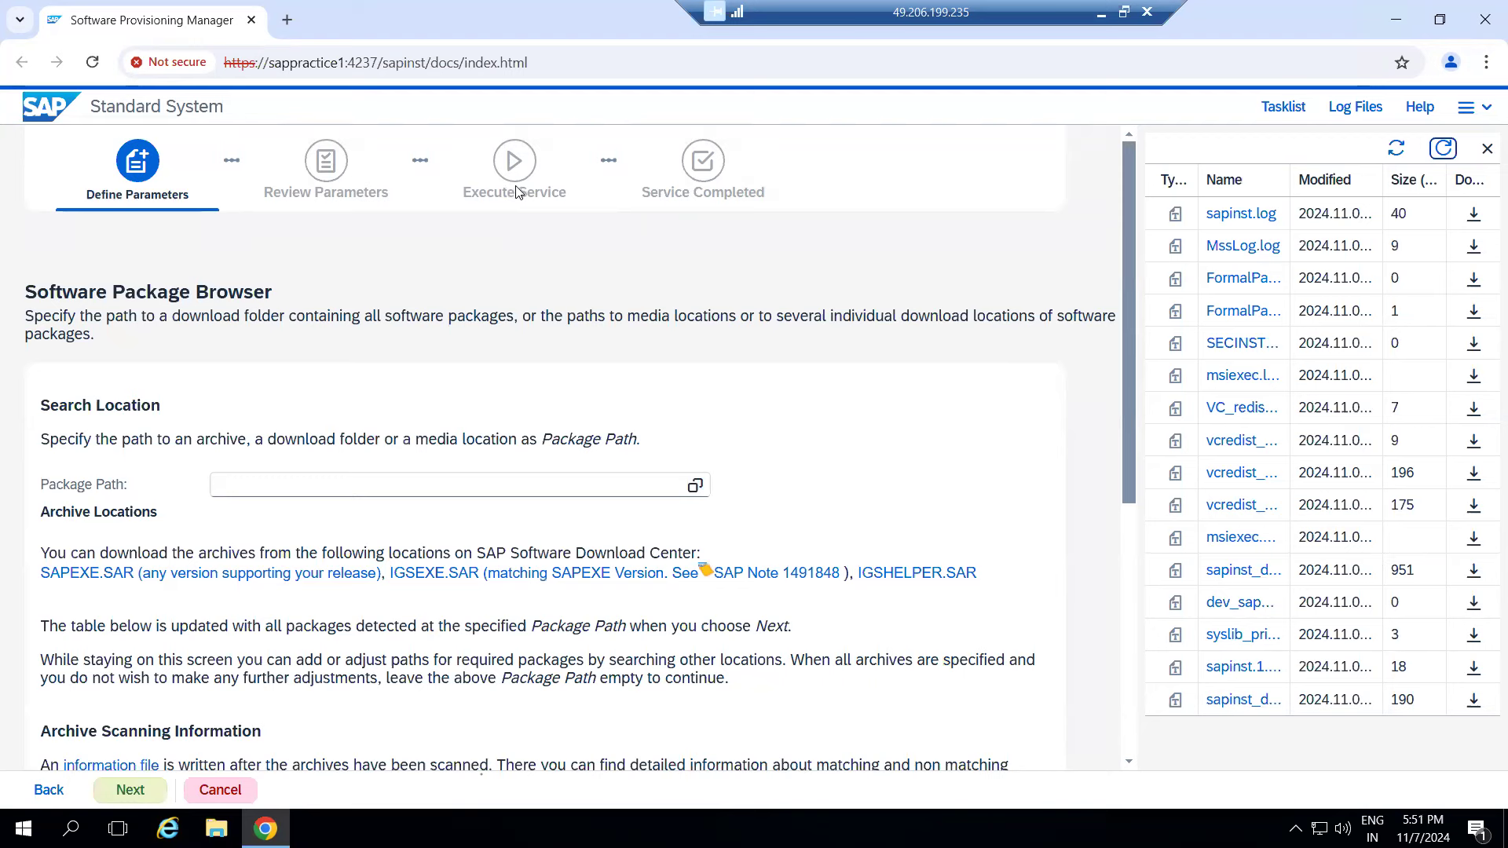
scroll(506, 288, "down", 5)
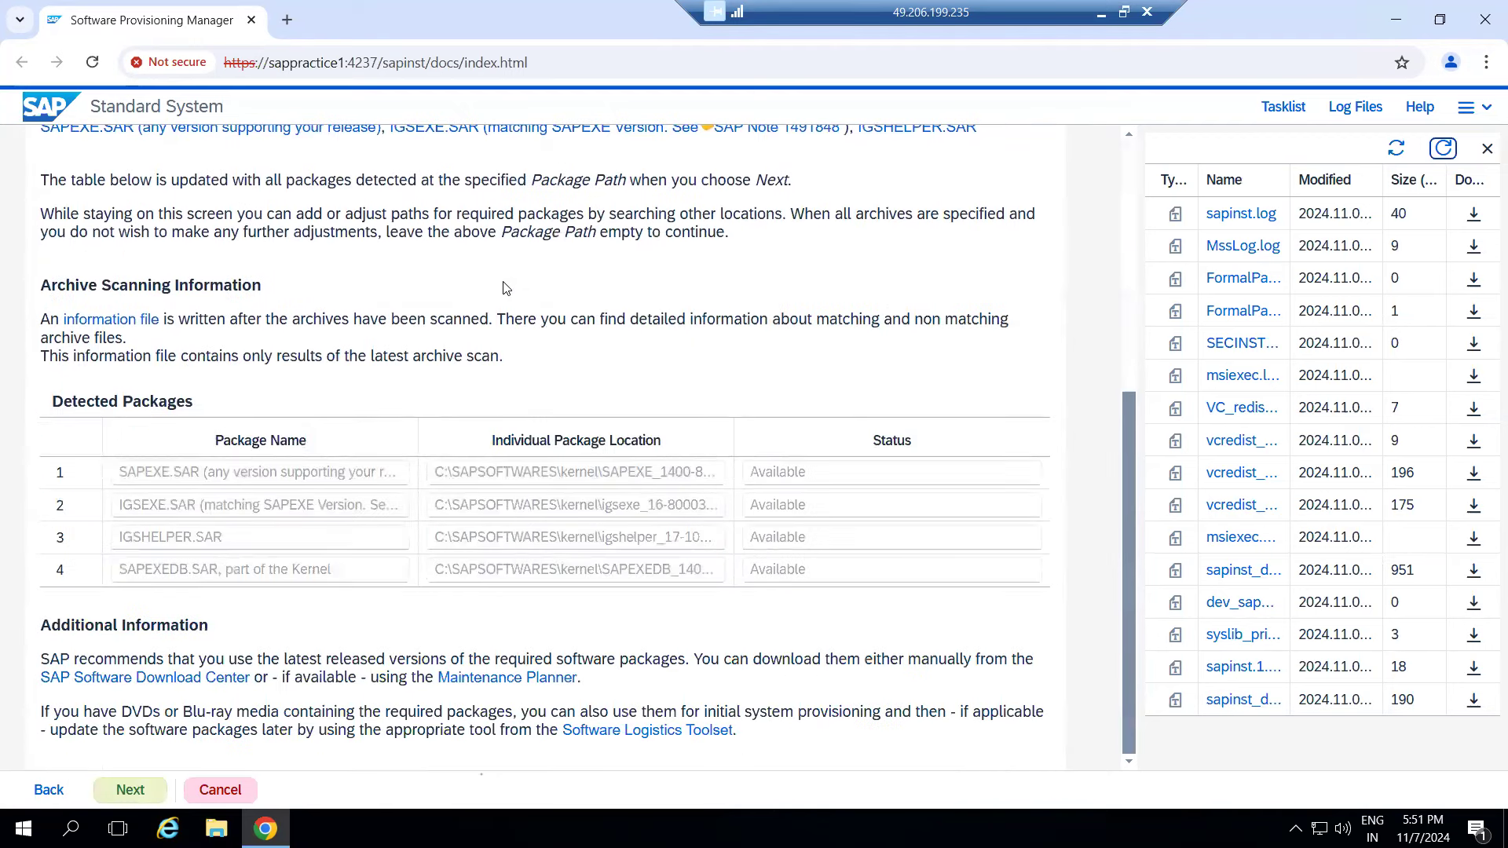
left_click(749, 481)
left_click_drag(748, 485, 140, 799)
left_click(135, 790)
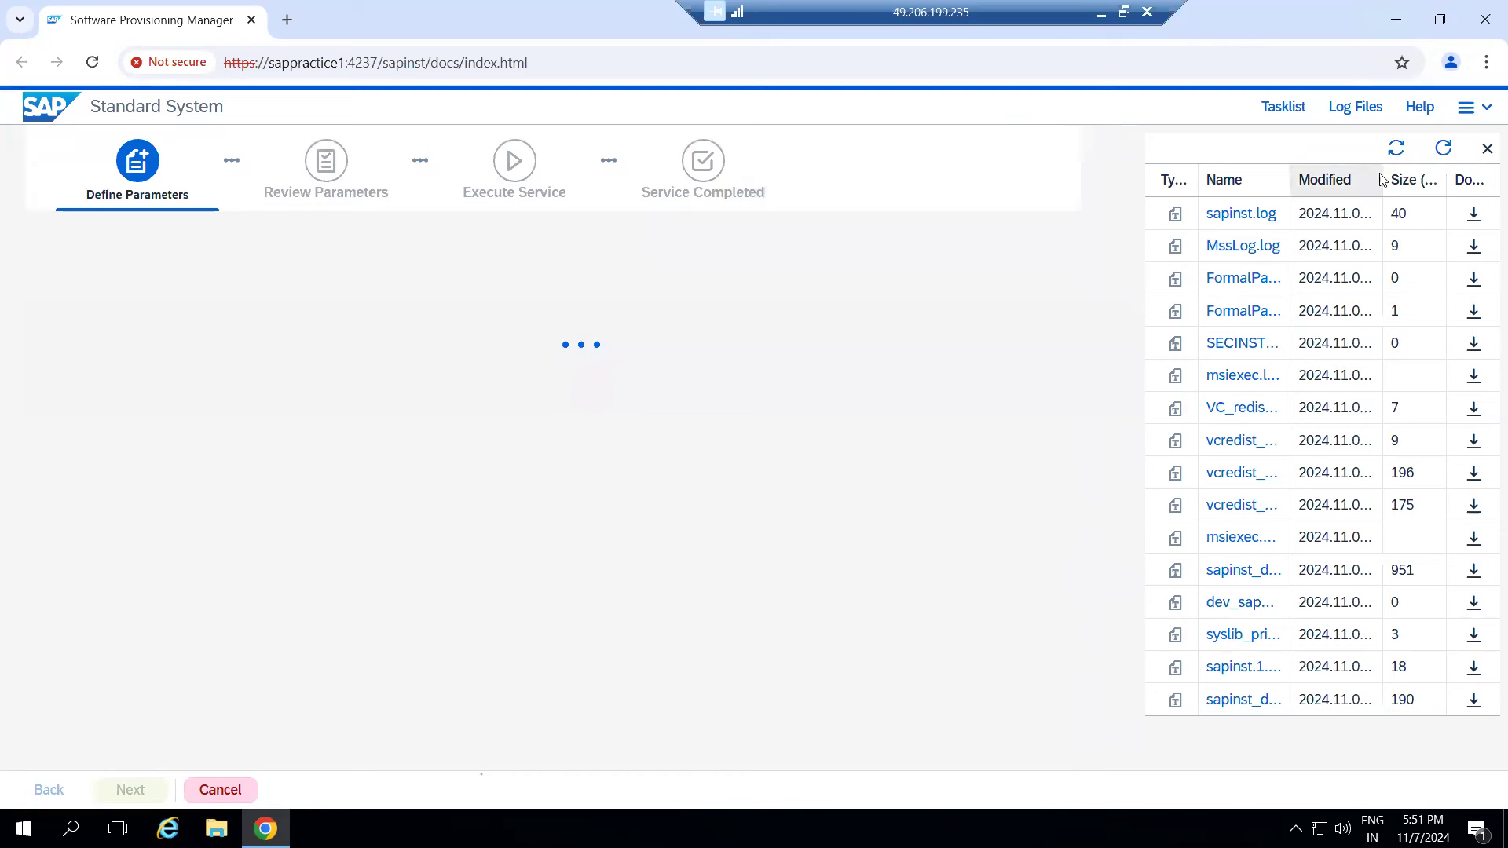
left_click(1443, 148)
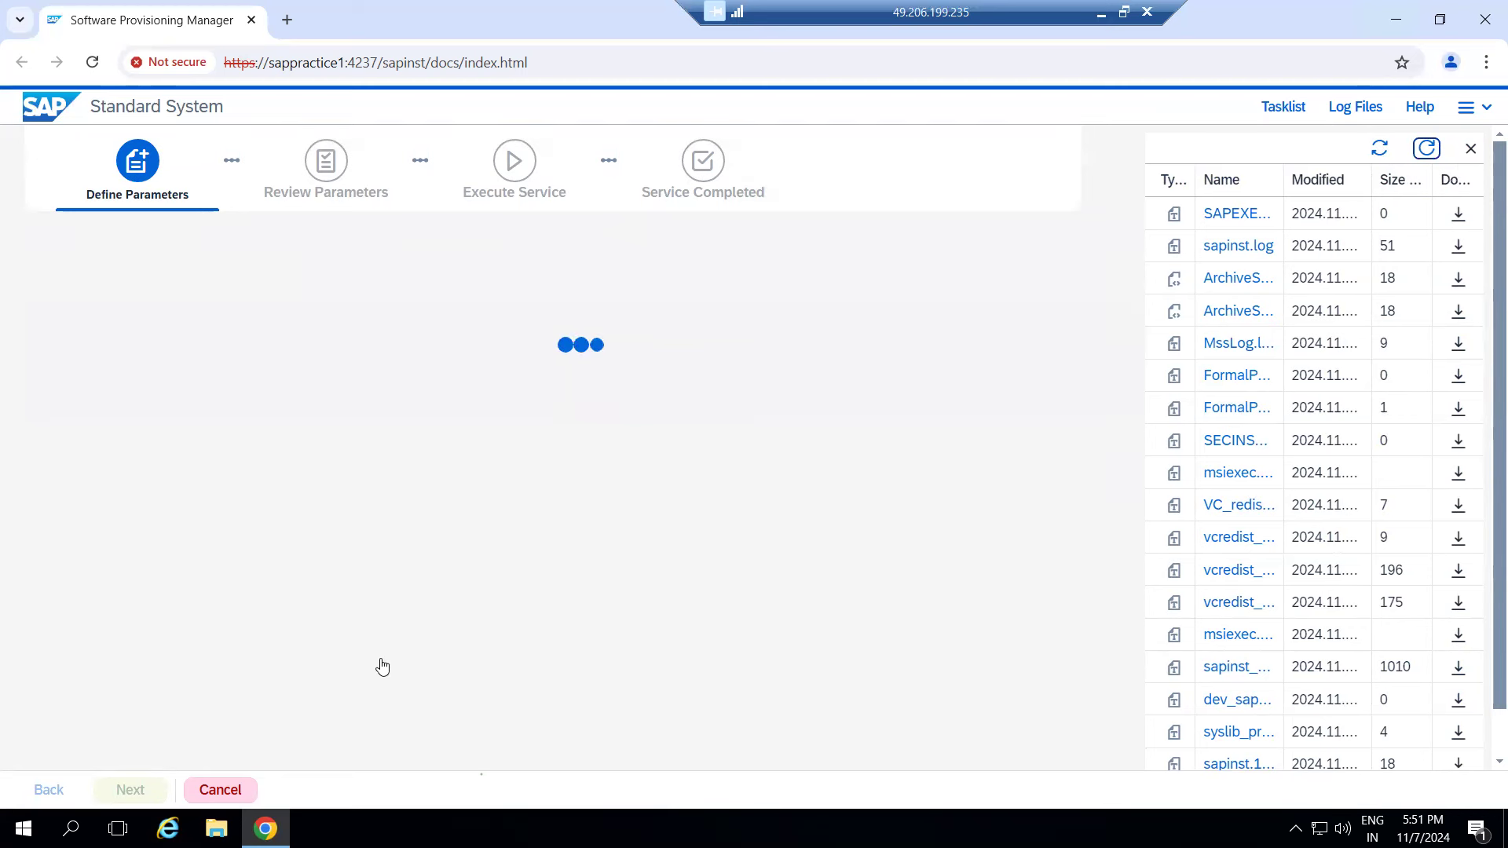
left_click(216, 829)
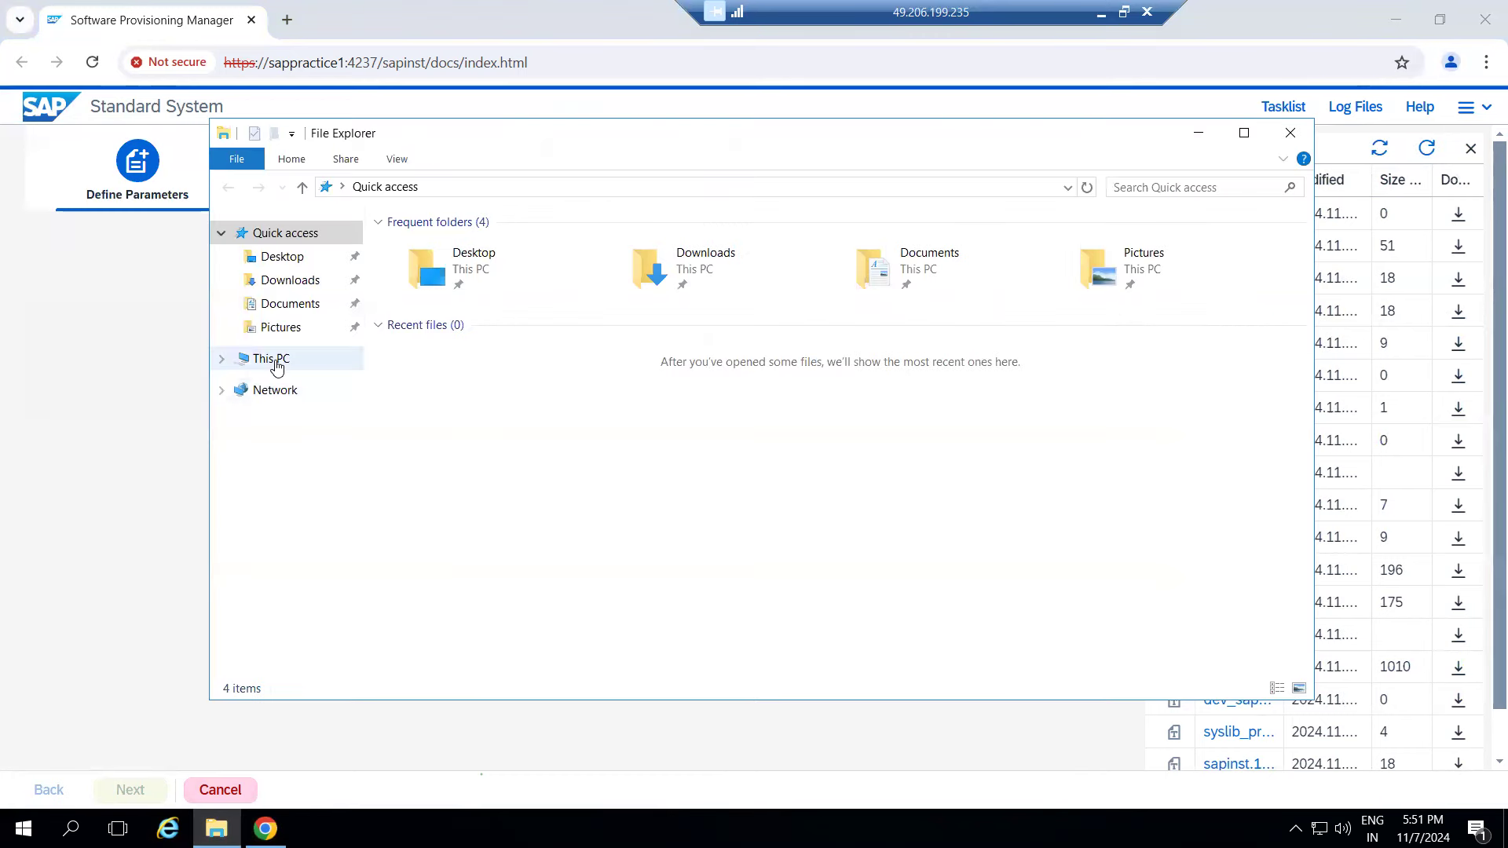
- Review the allowed Remote Desktop users and the list of local user accounts
right_click(277, 366)
left_click(323, 624)
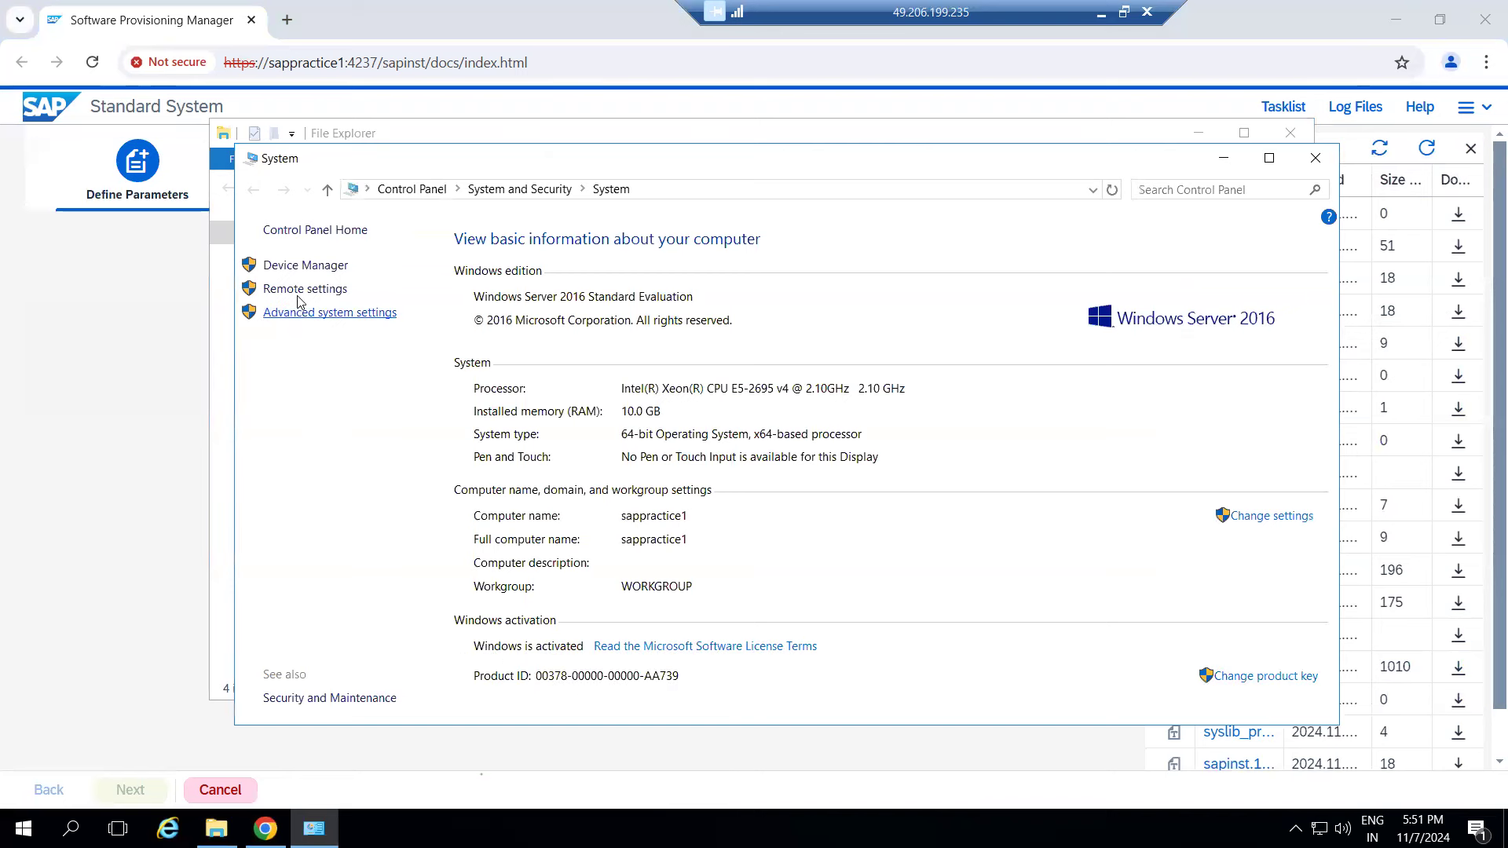
left_click(303, 291)
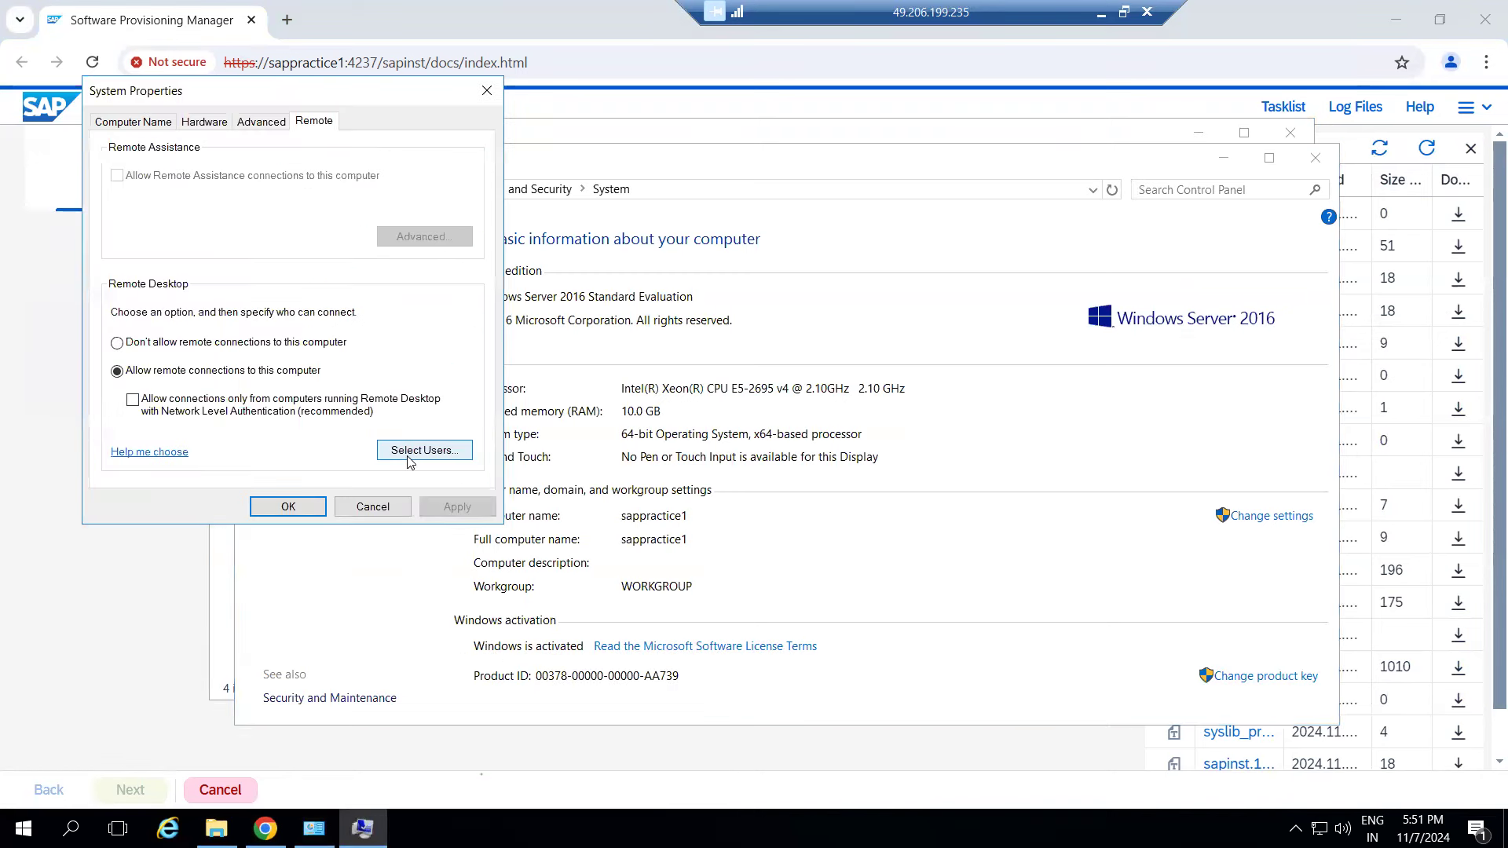
left_click(410, 454)
left_click(185, 355)
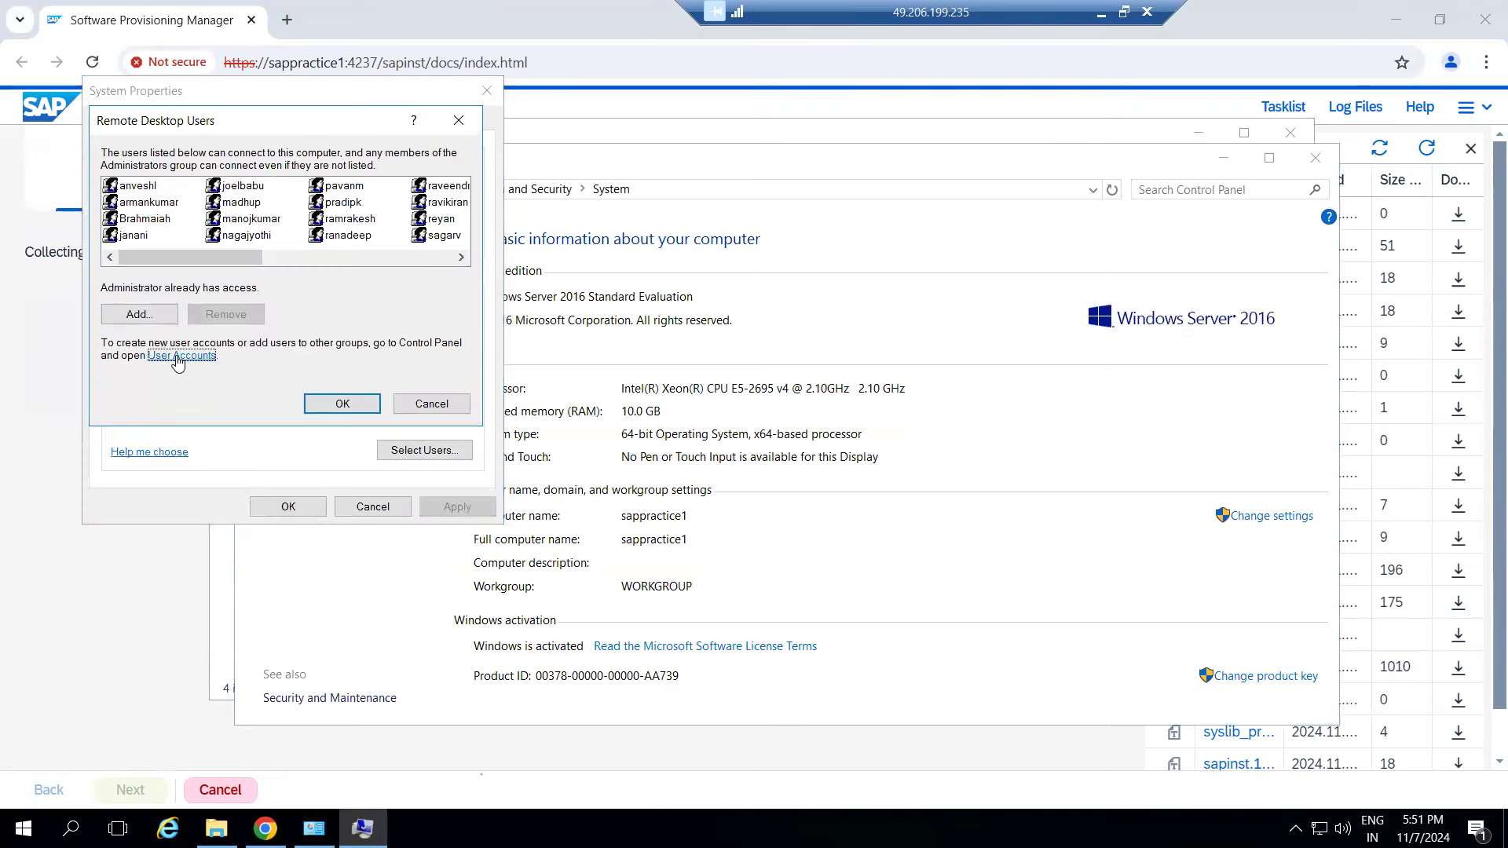
left_click(238, 205)
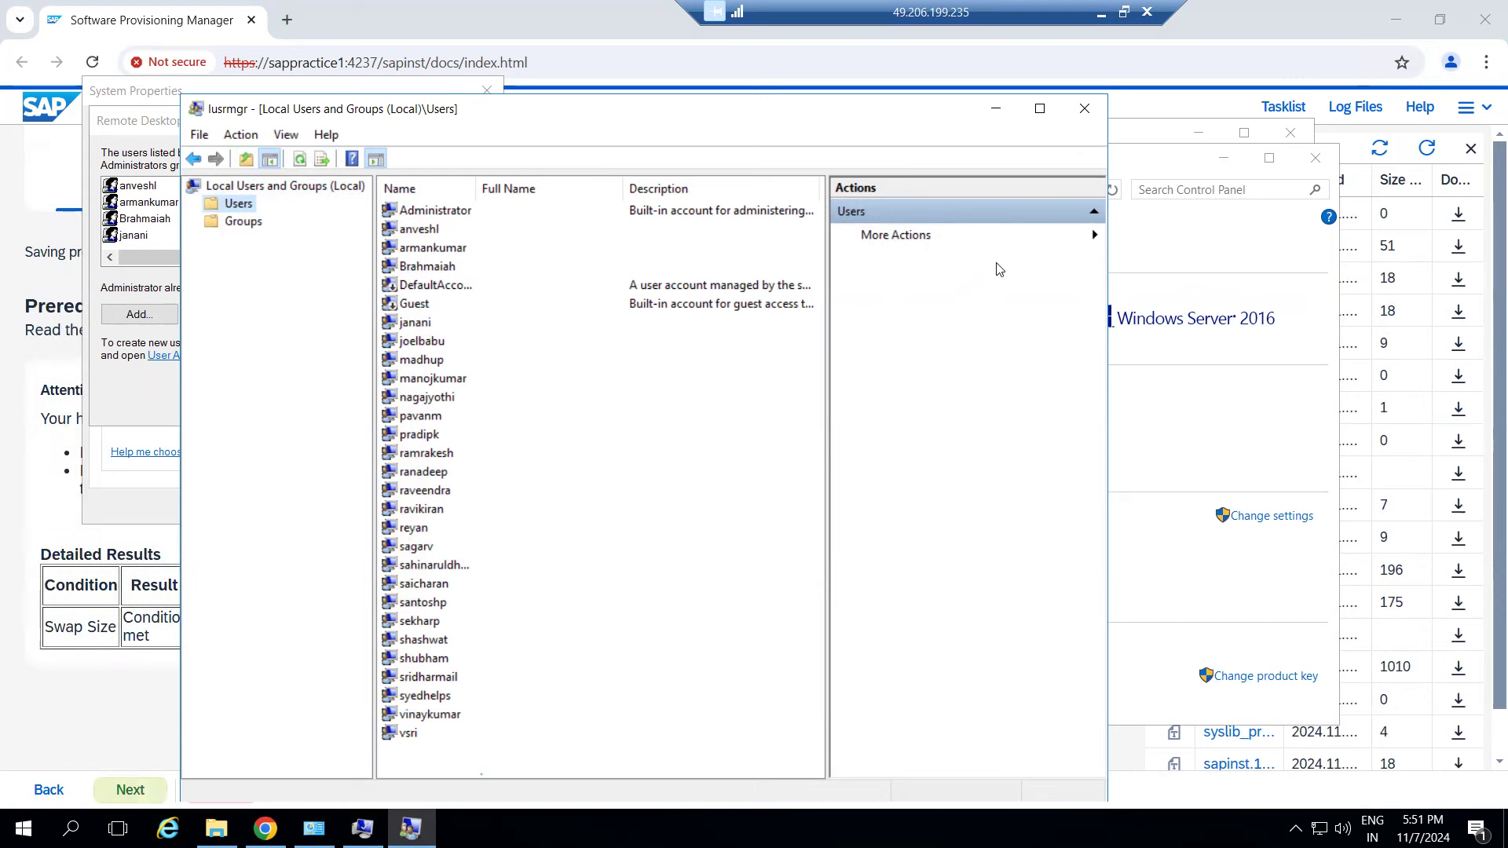
- Close the user, remote and system settings windows and return to SWPM
left_click(1085, 108)
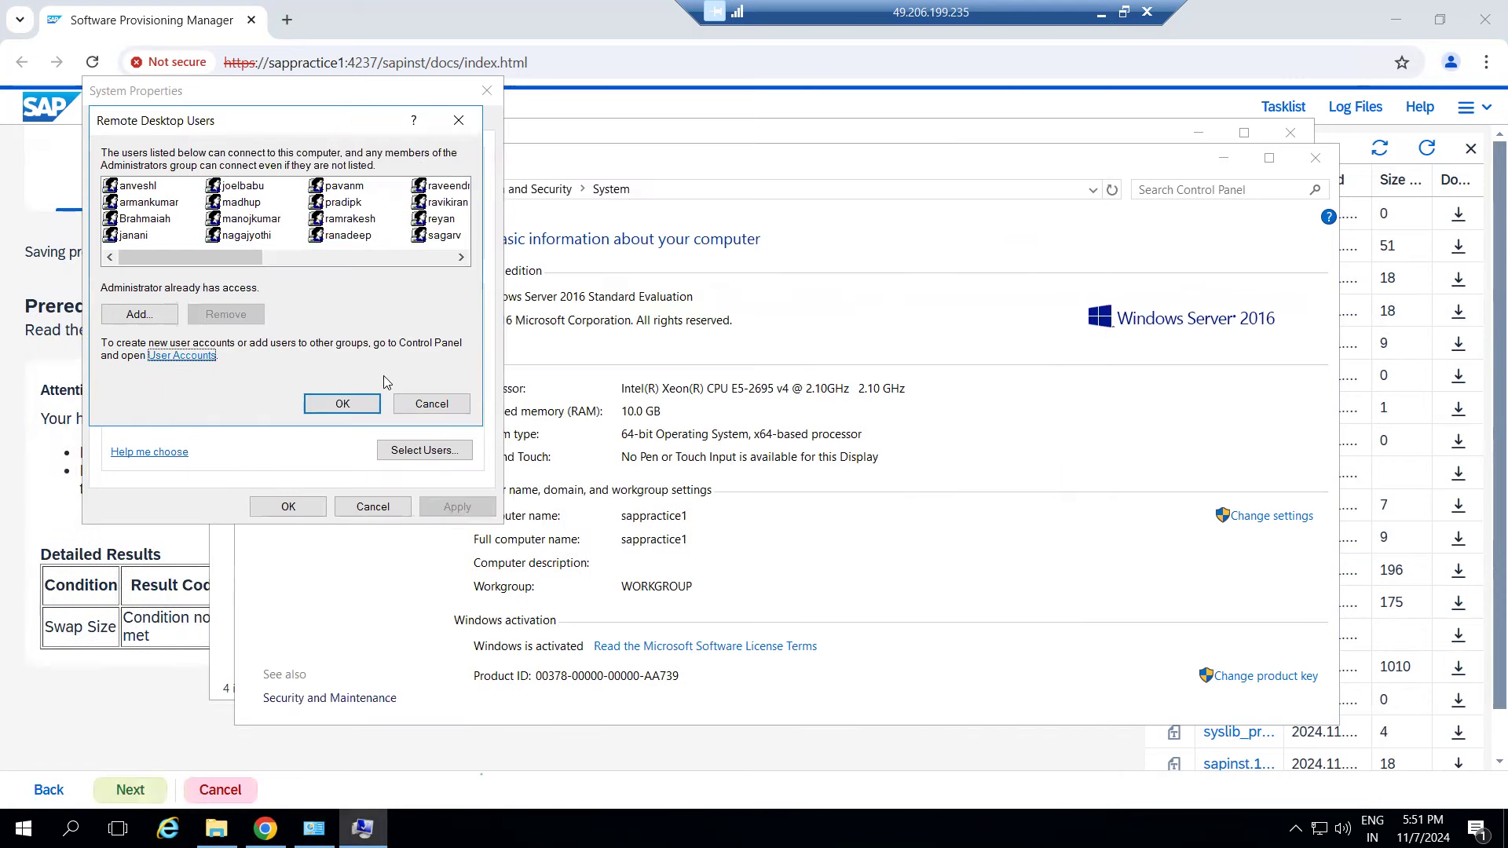
left_click(342, 403)
left_click(288, 506)
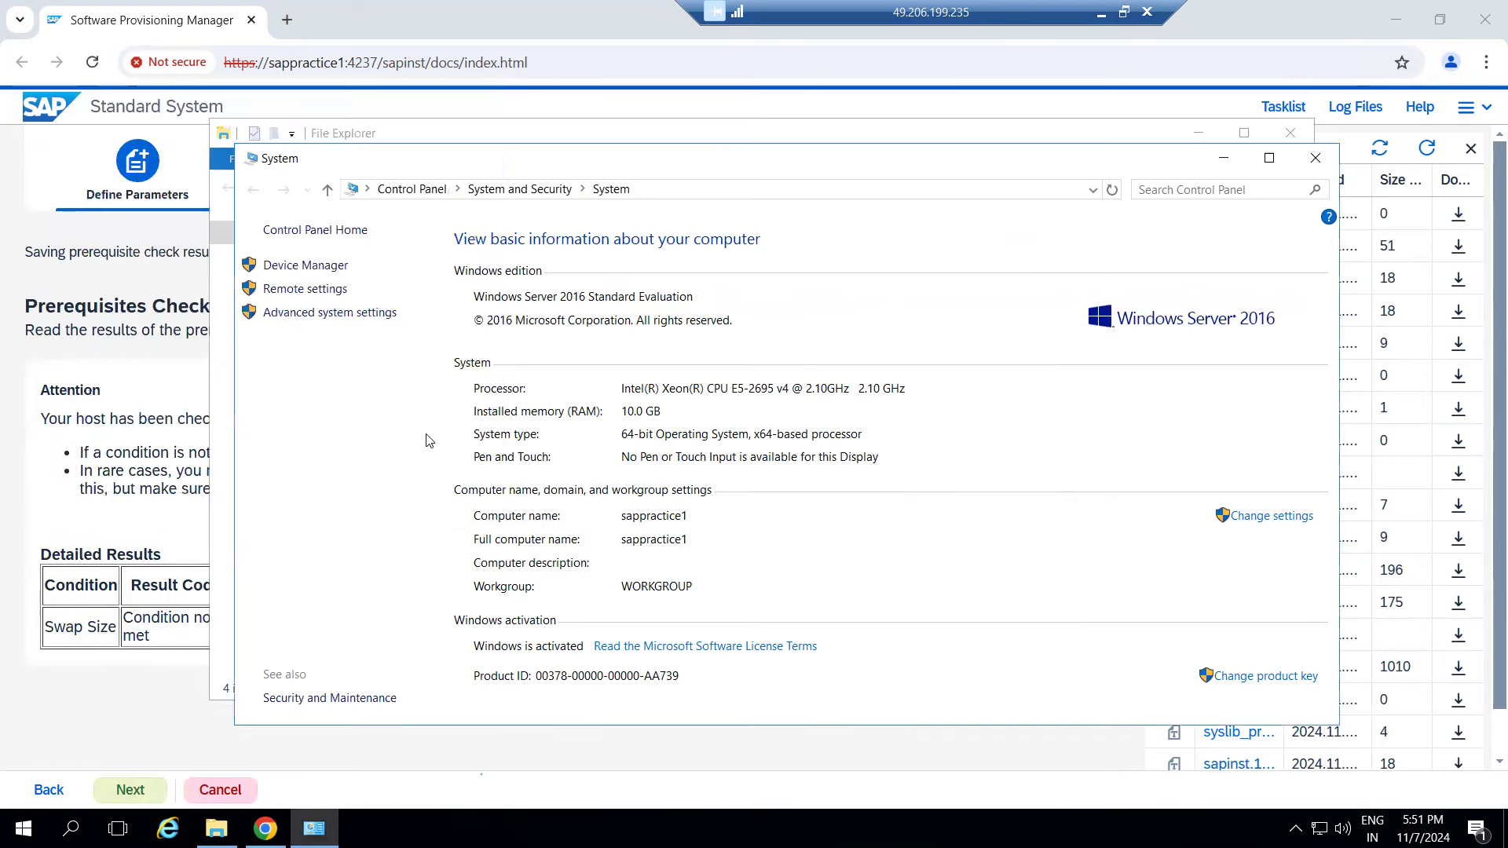
left_click(1316, 158)
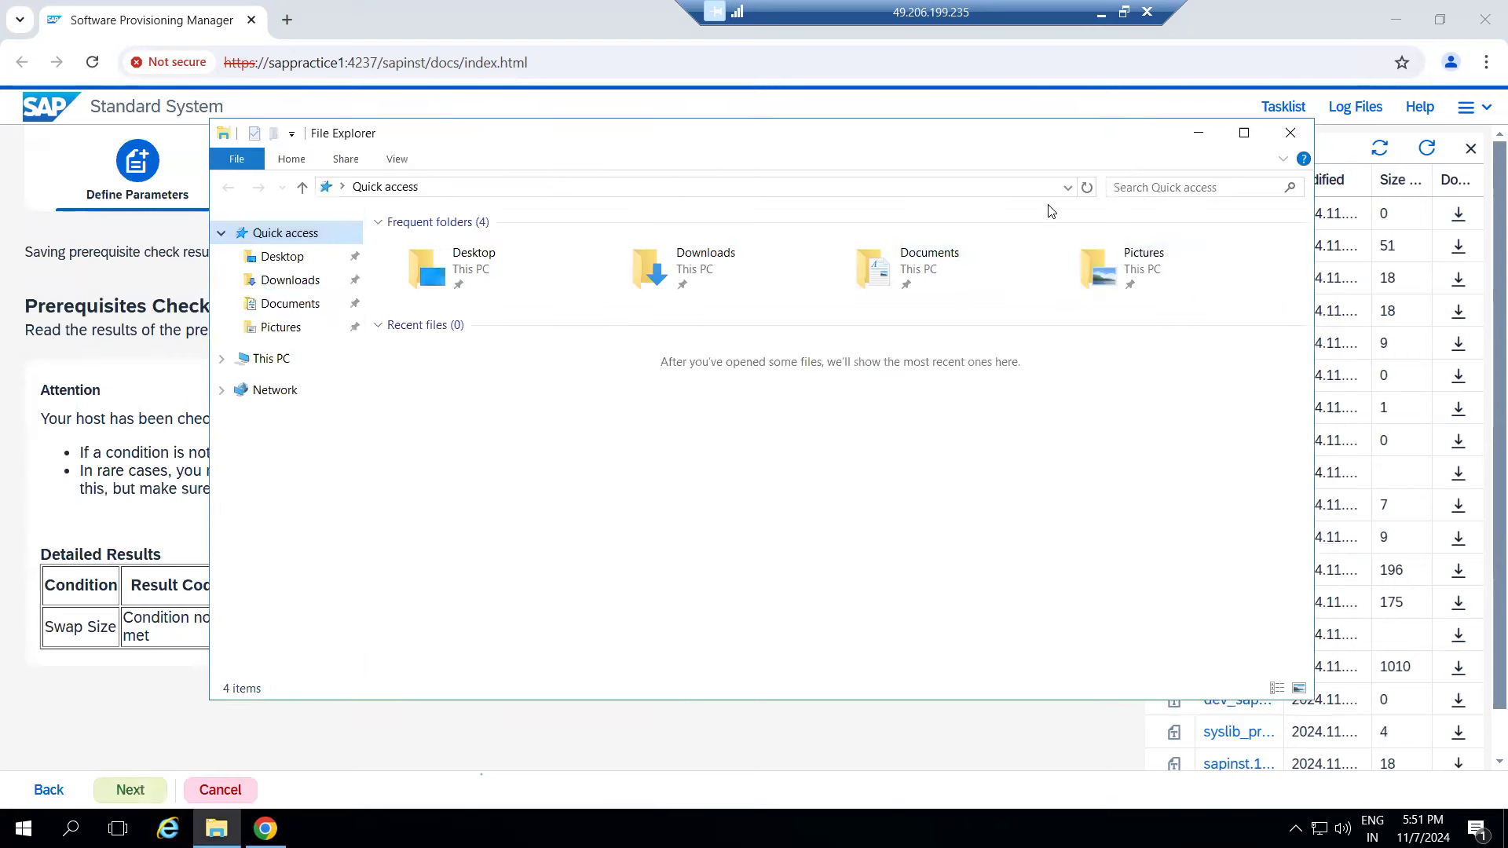
left_click(130, 454)
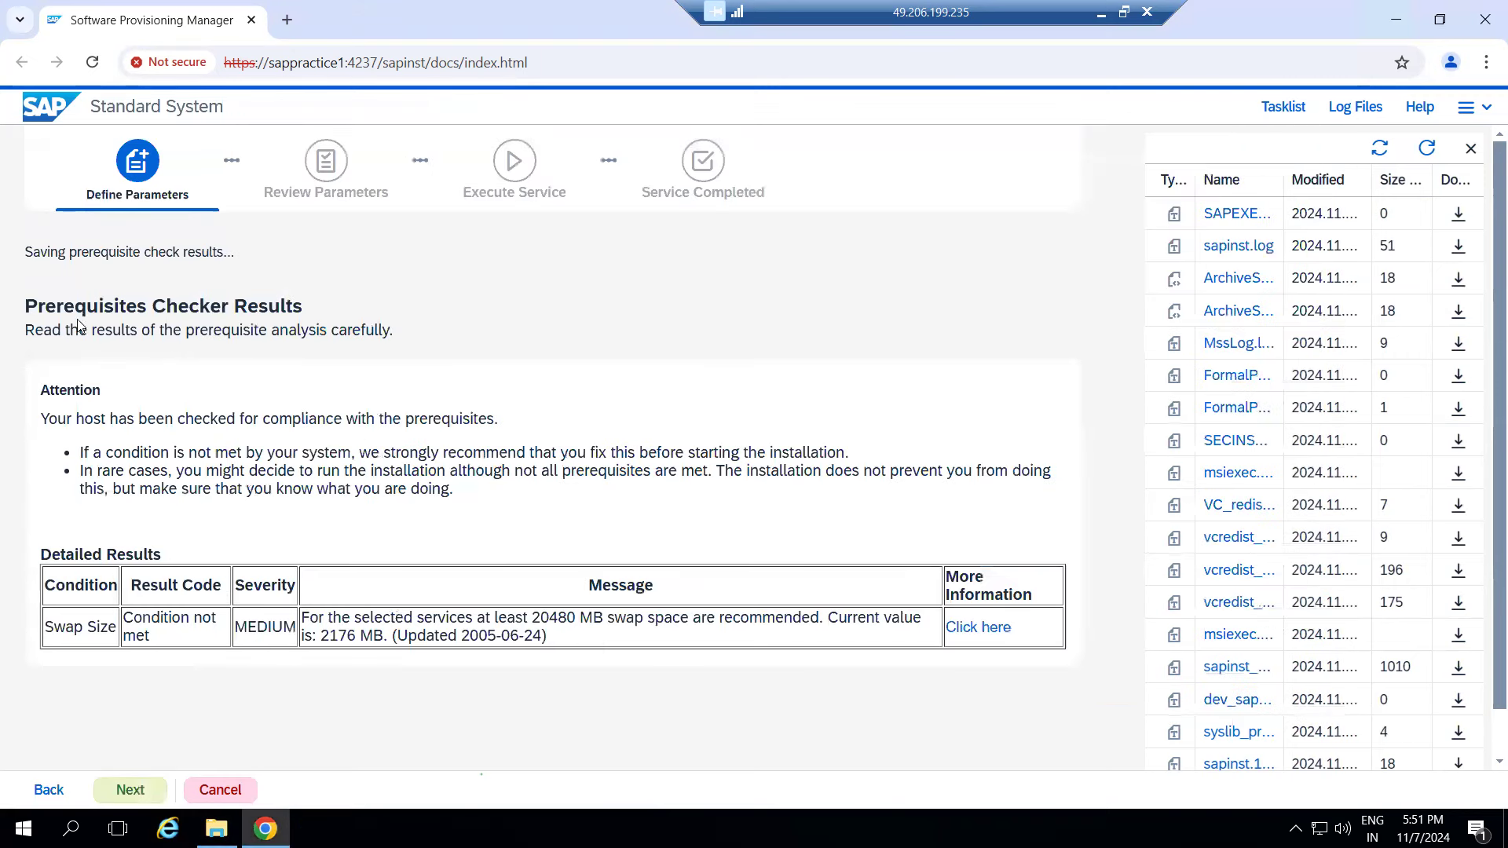
- Continue past the unmet Swap Size check, answering No to skip rechecking prerequisites
left_click_drag(74, 306, 316, 317)
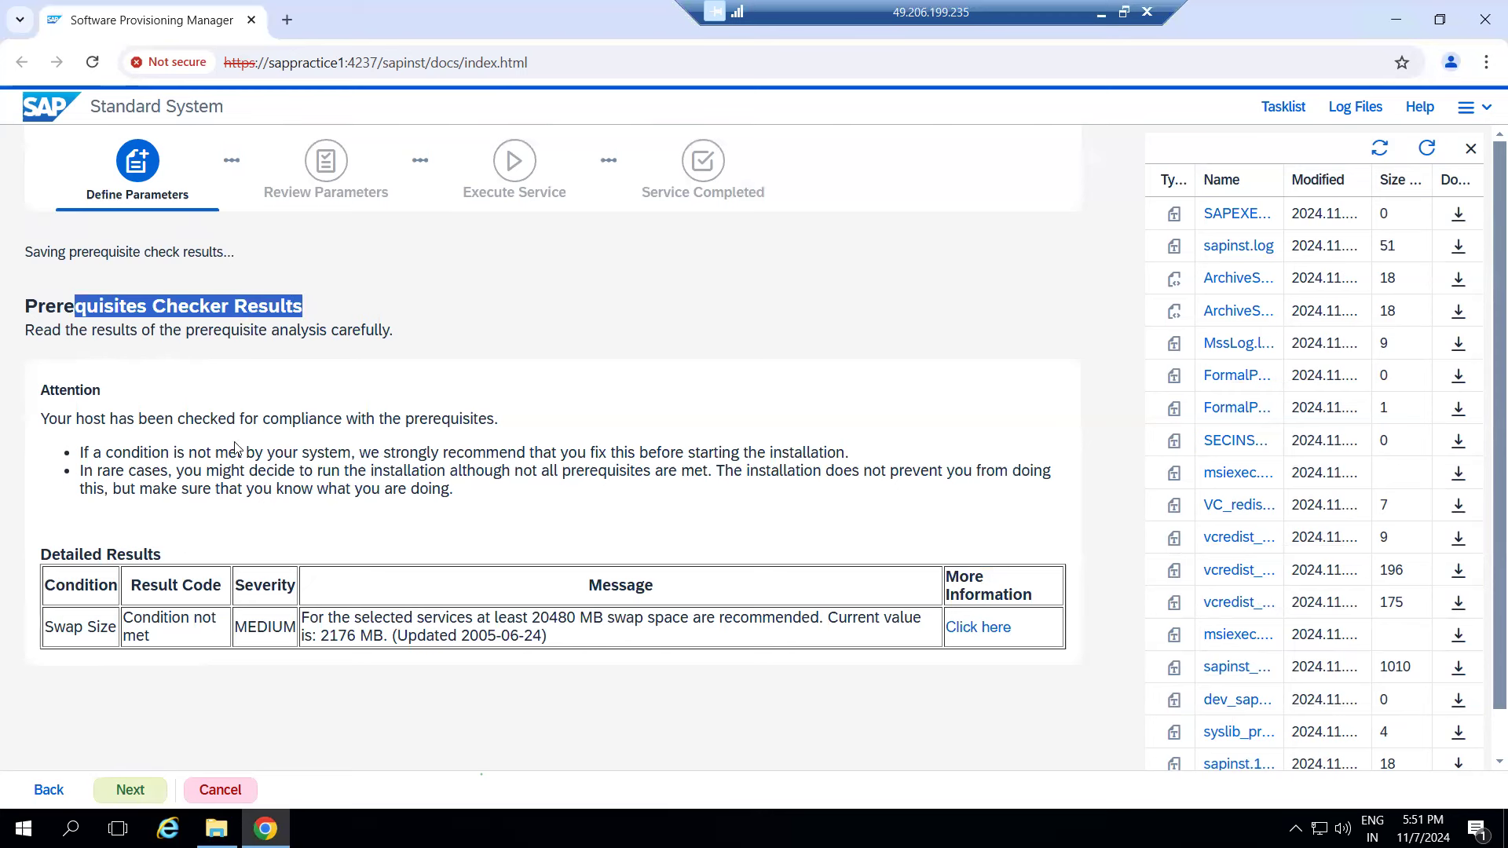
left_click_drag(65, 633, 174, 636)
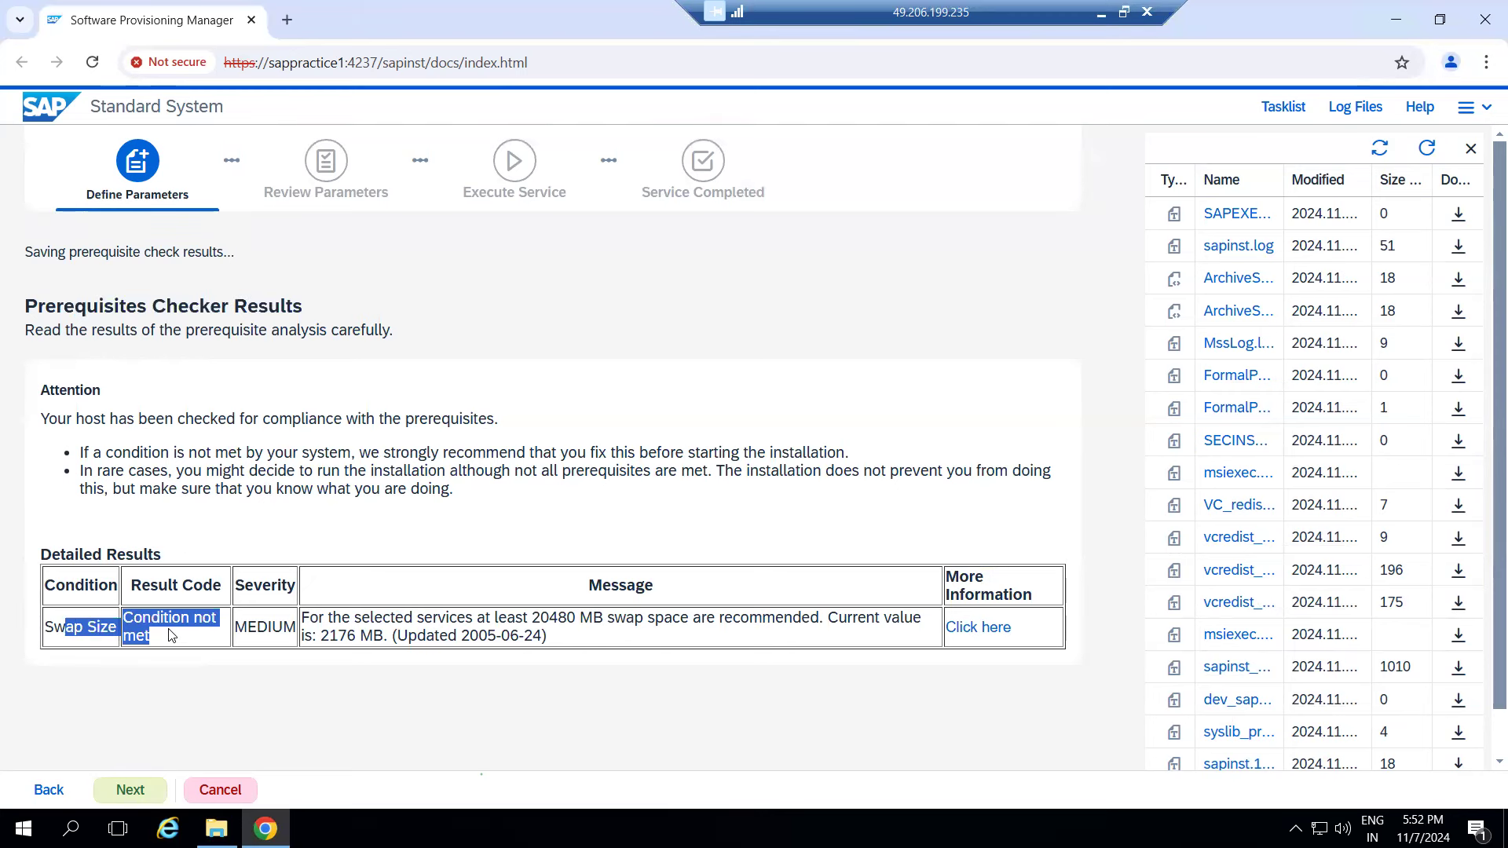
left_click(131, 791)
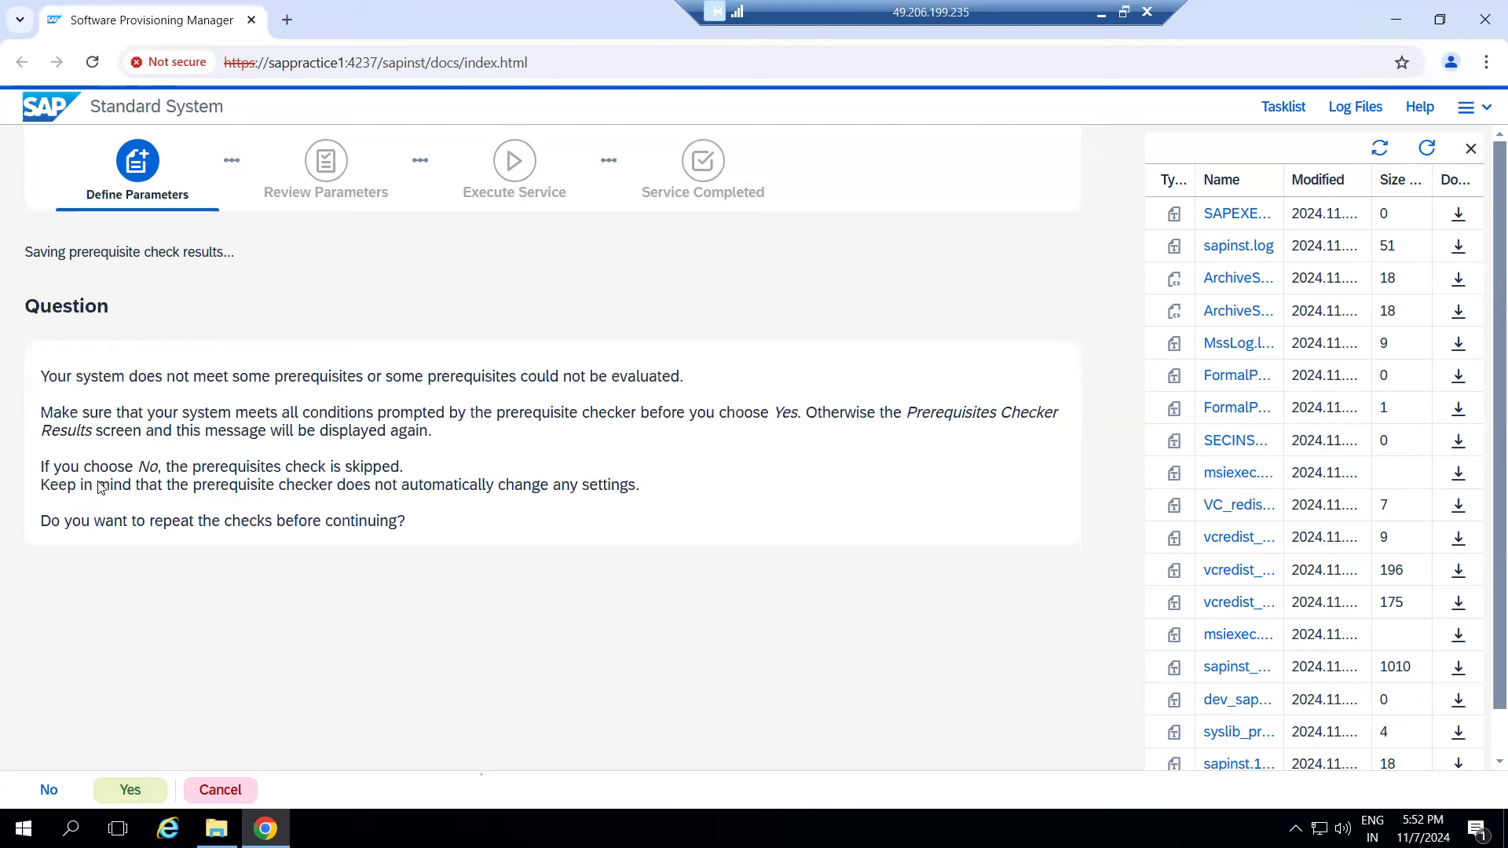
left_click_drag(100, 468, 431, 474)
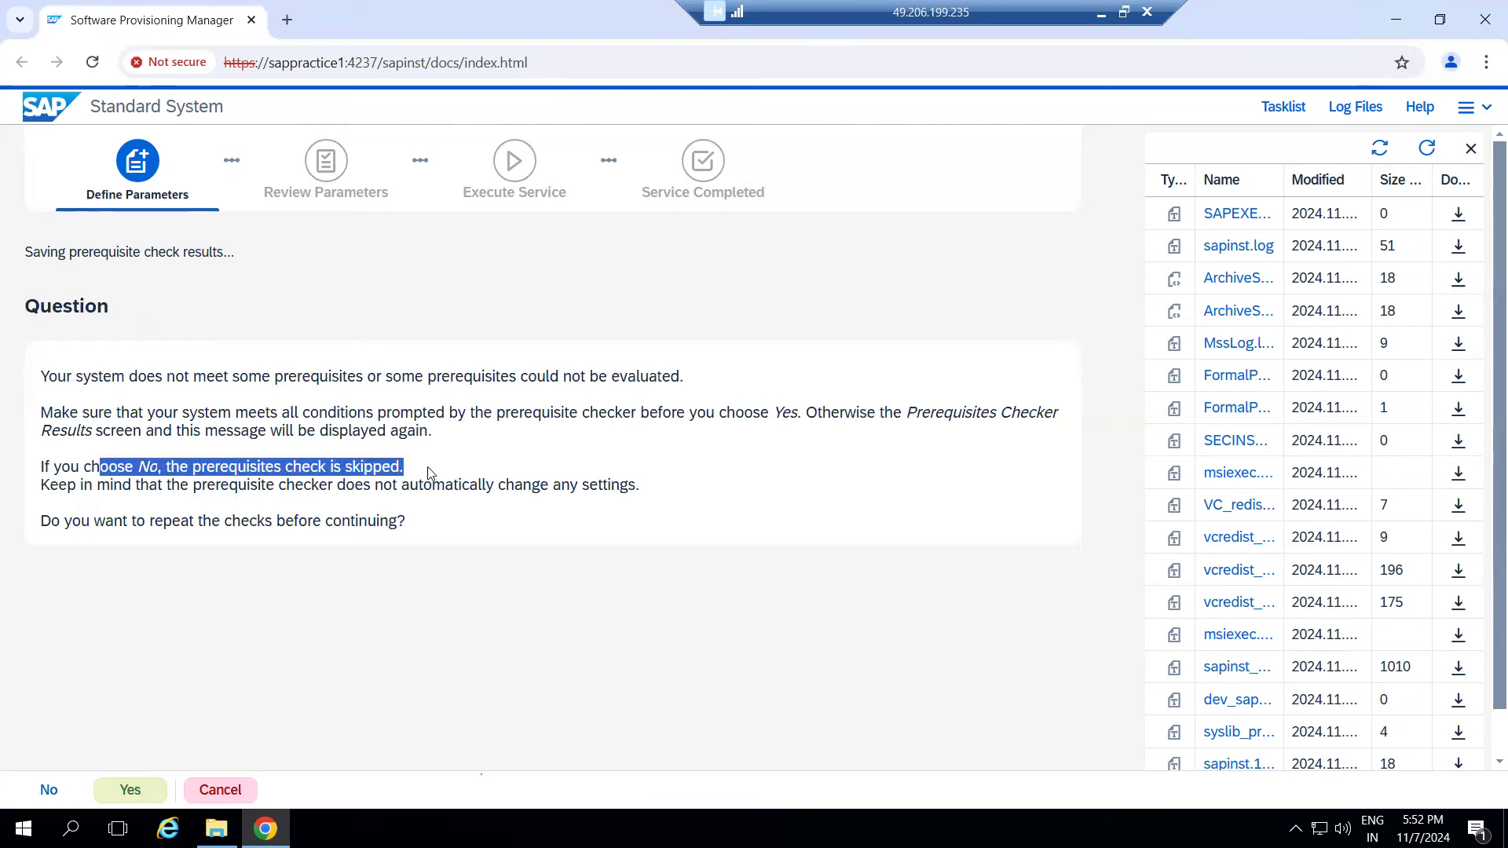
left_click(49, 790)
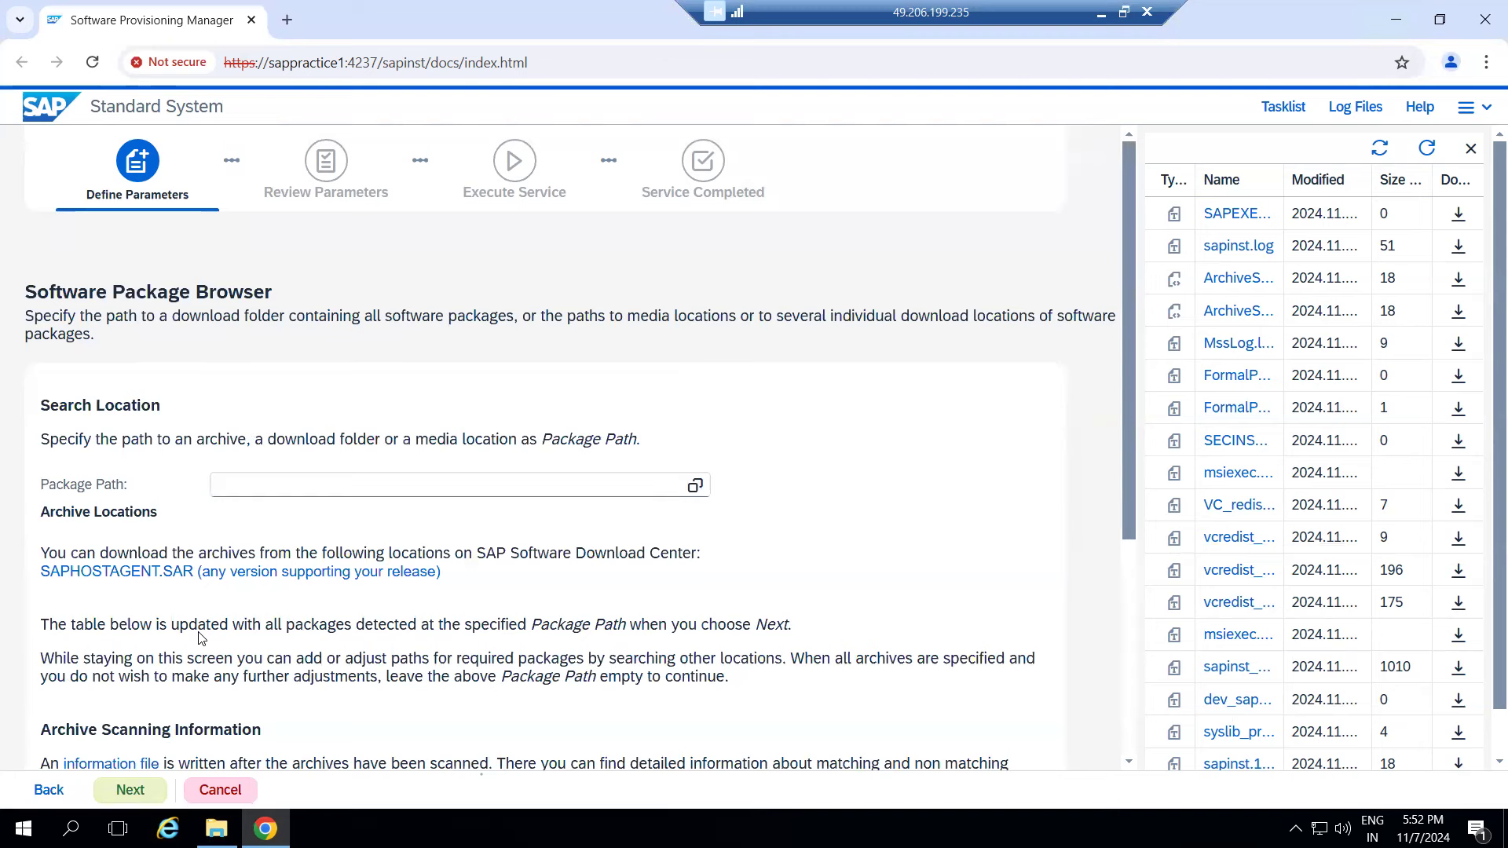
left_click_drag(35, 571, 195, 578)
- Set the package path to C:\SAPSOFTWARES\SAPHOSTAGENT64_64-80004825.SAR
left_click(692, 487)
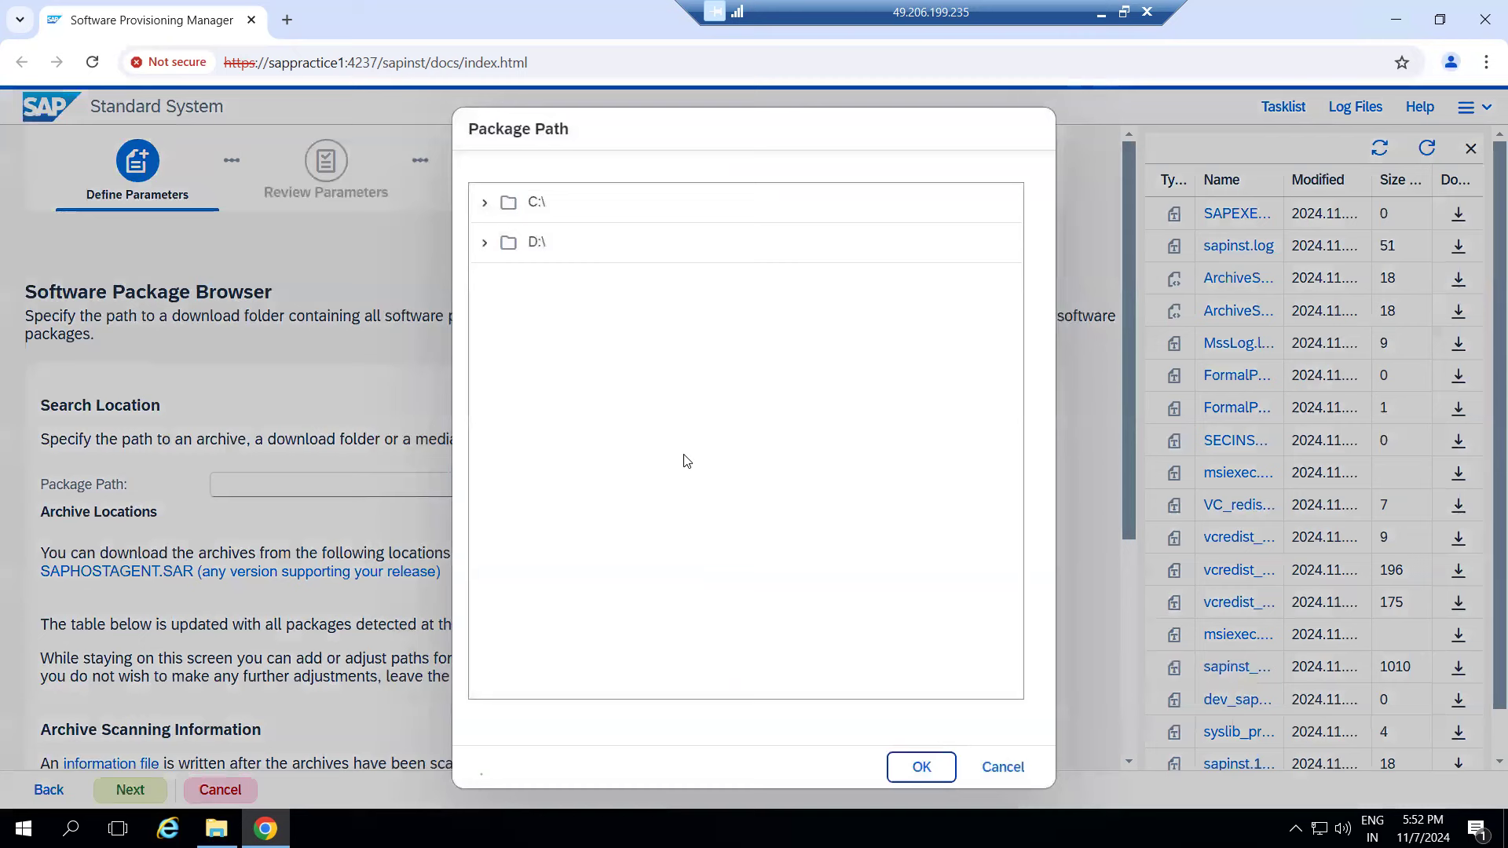
left_click(485, 203)
scroll(565, 543, "down", 3)
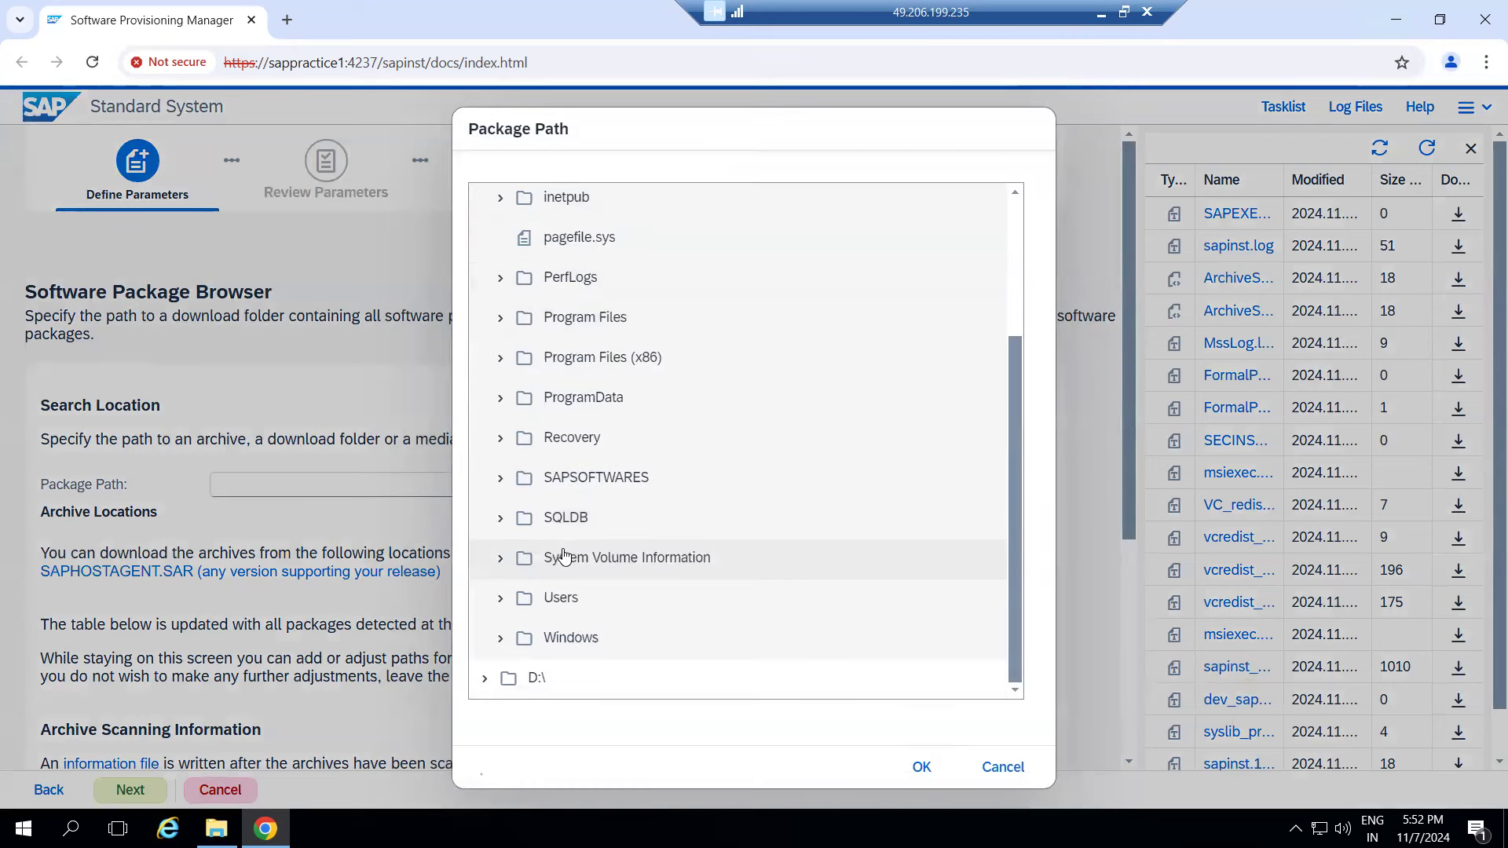
left_click(501, 480)
scroll(563, 528, "down", 3)
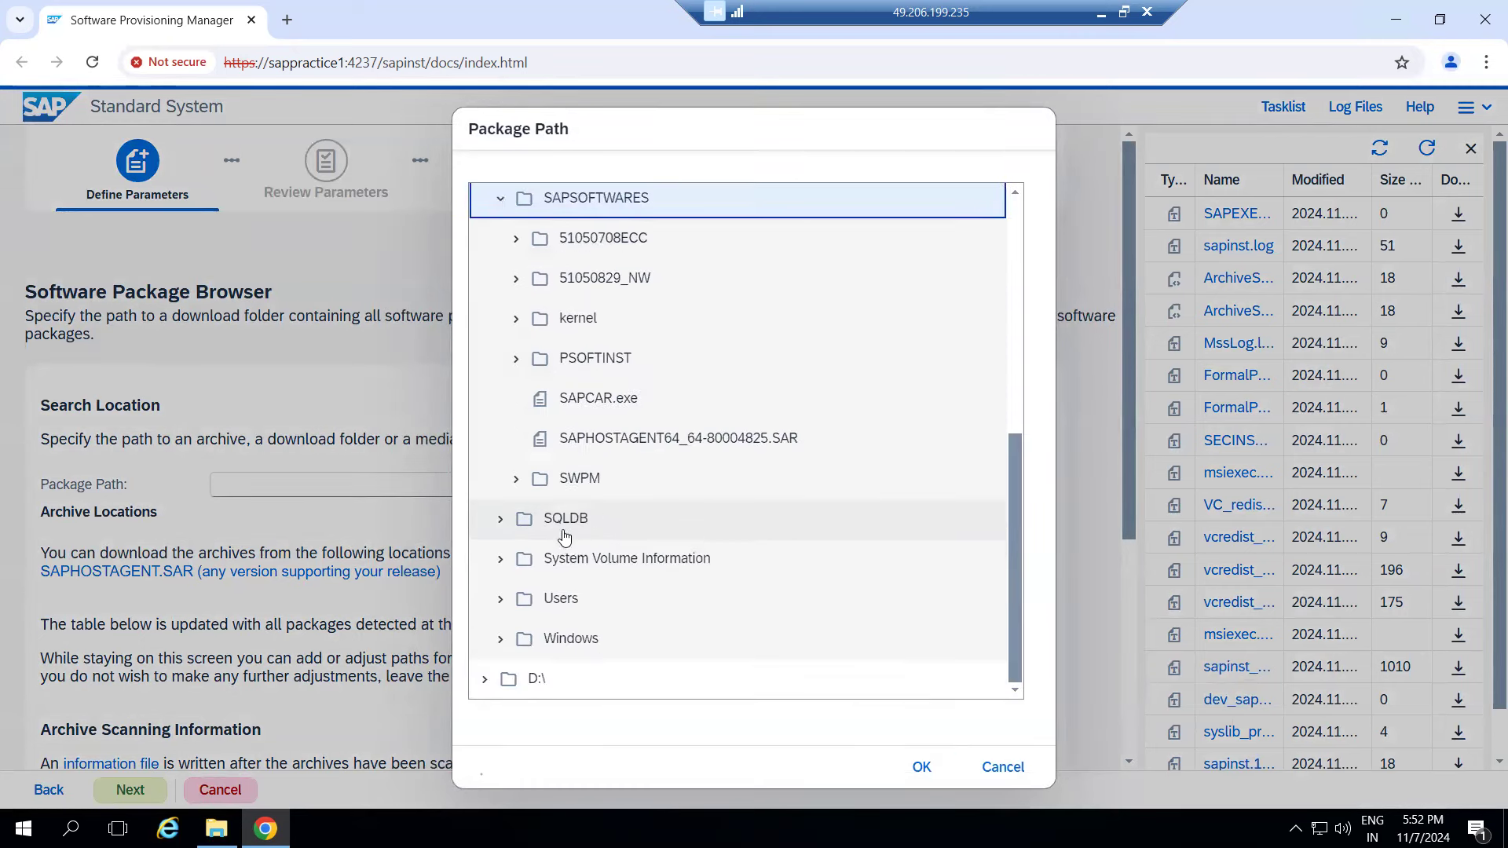
left_click(673, 438)
left_click(920, 766)
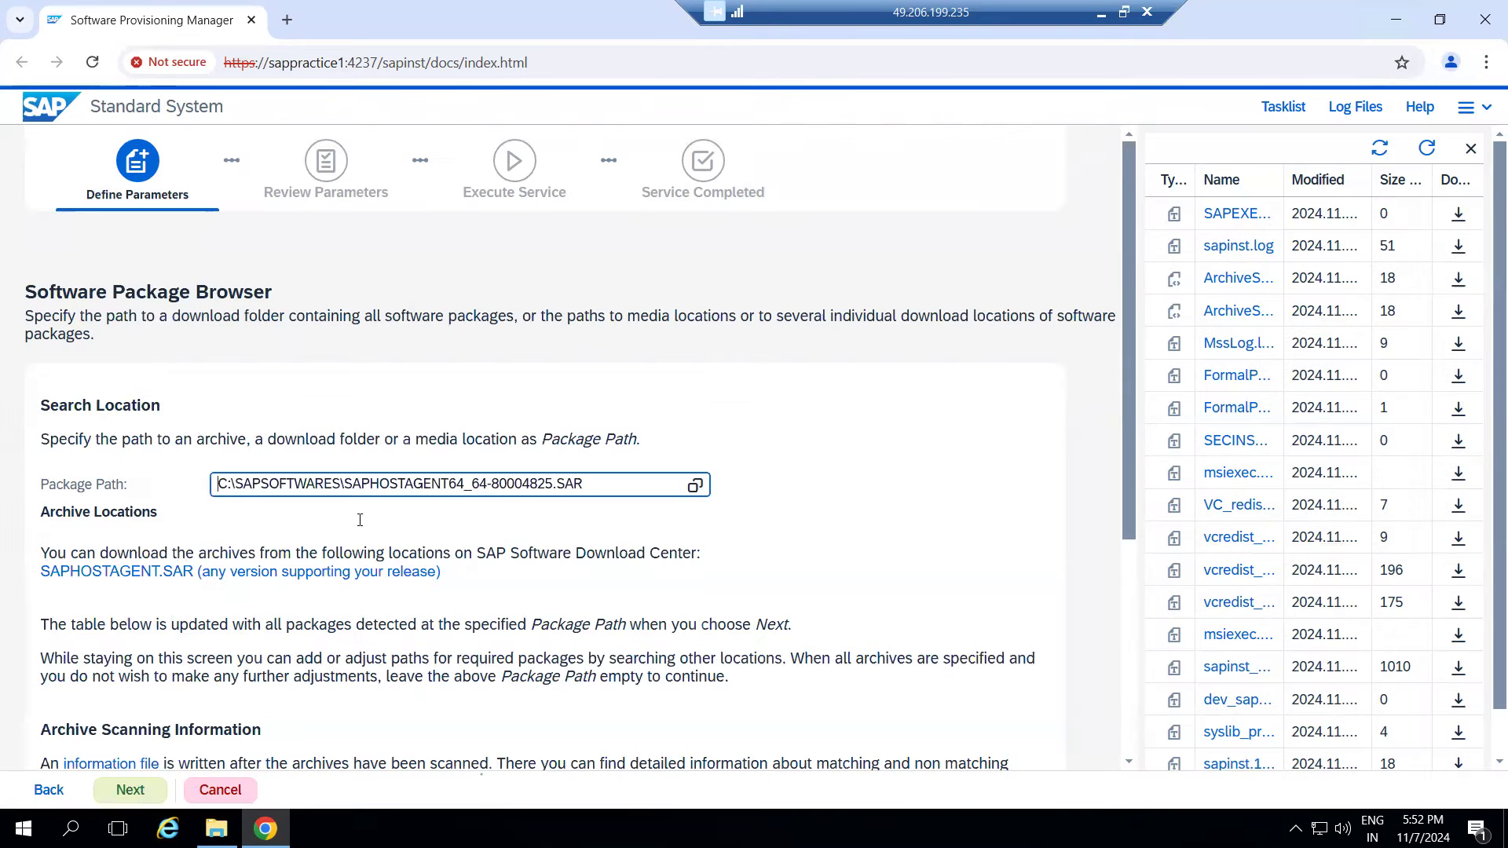
- Scan the path and confirm SAPHOSTAGENT.SAR is detected with status Available
left_click(126, 788)
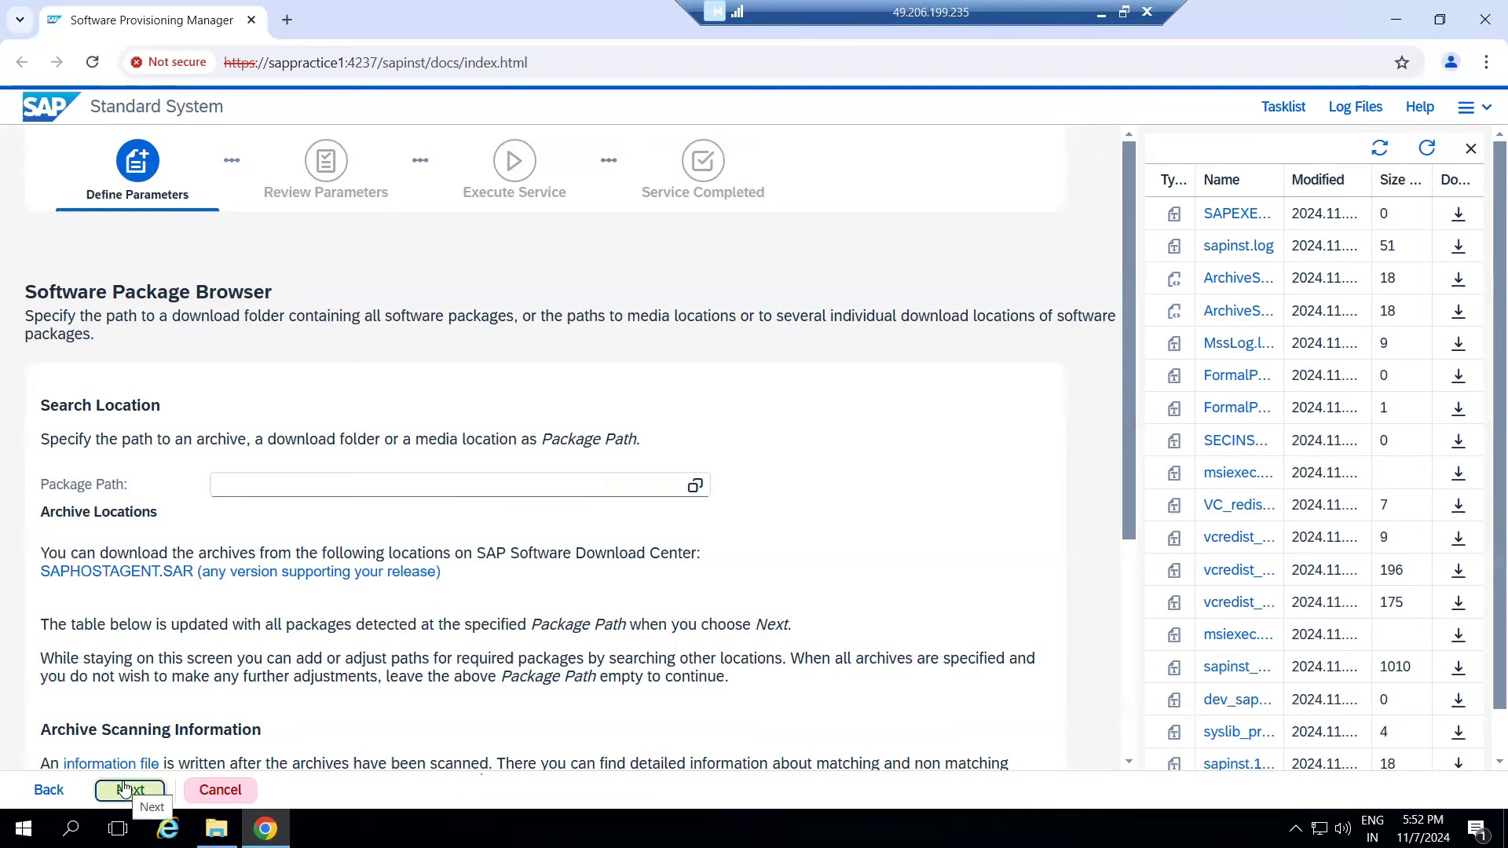
scroll(415, 660, "down", 4)
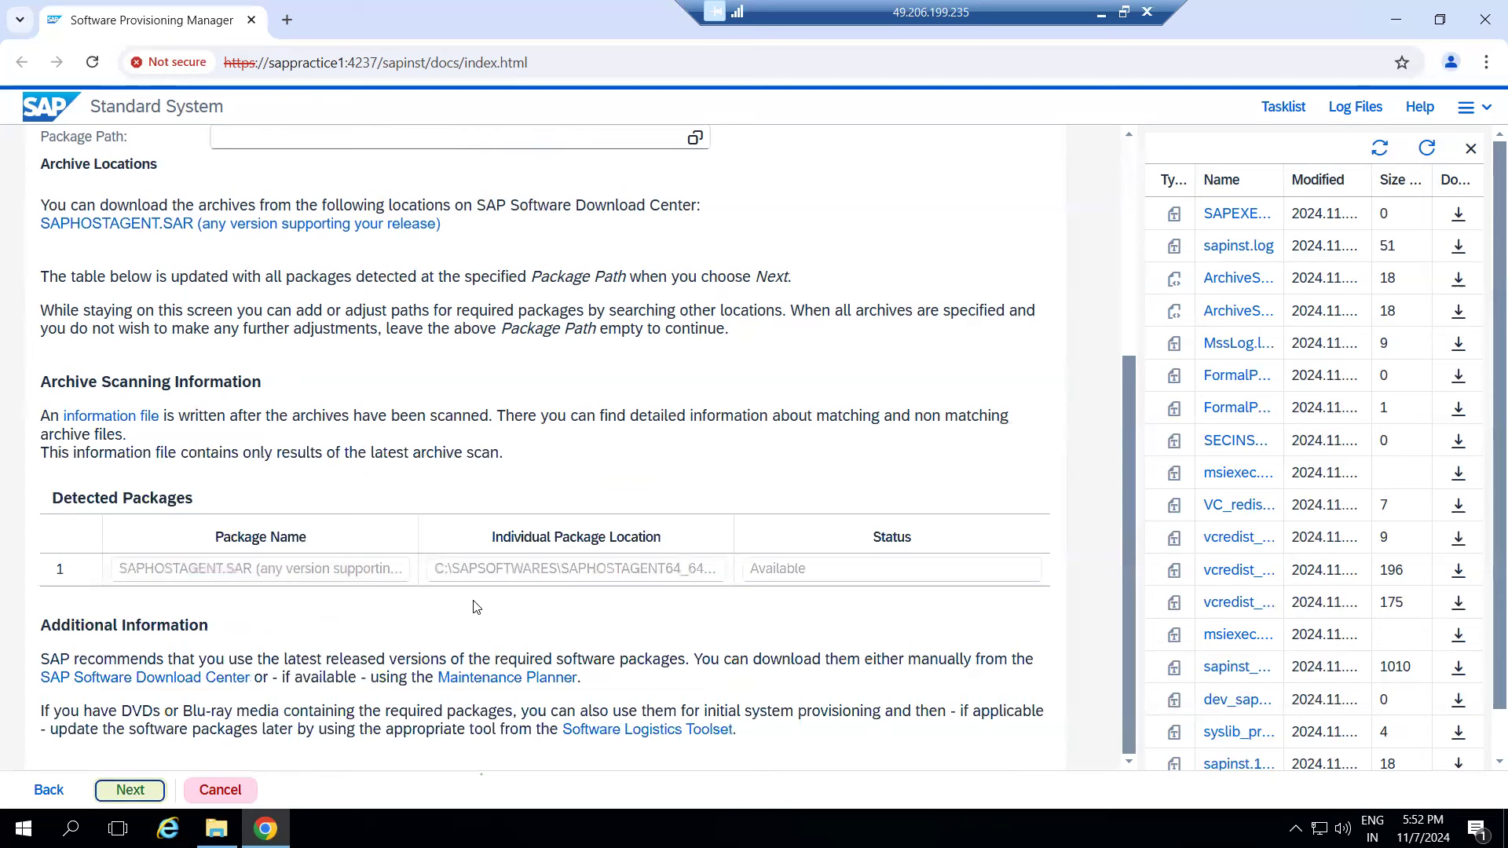
left_click_drag(749, 570, 804, 581)
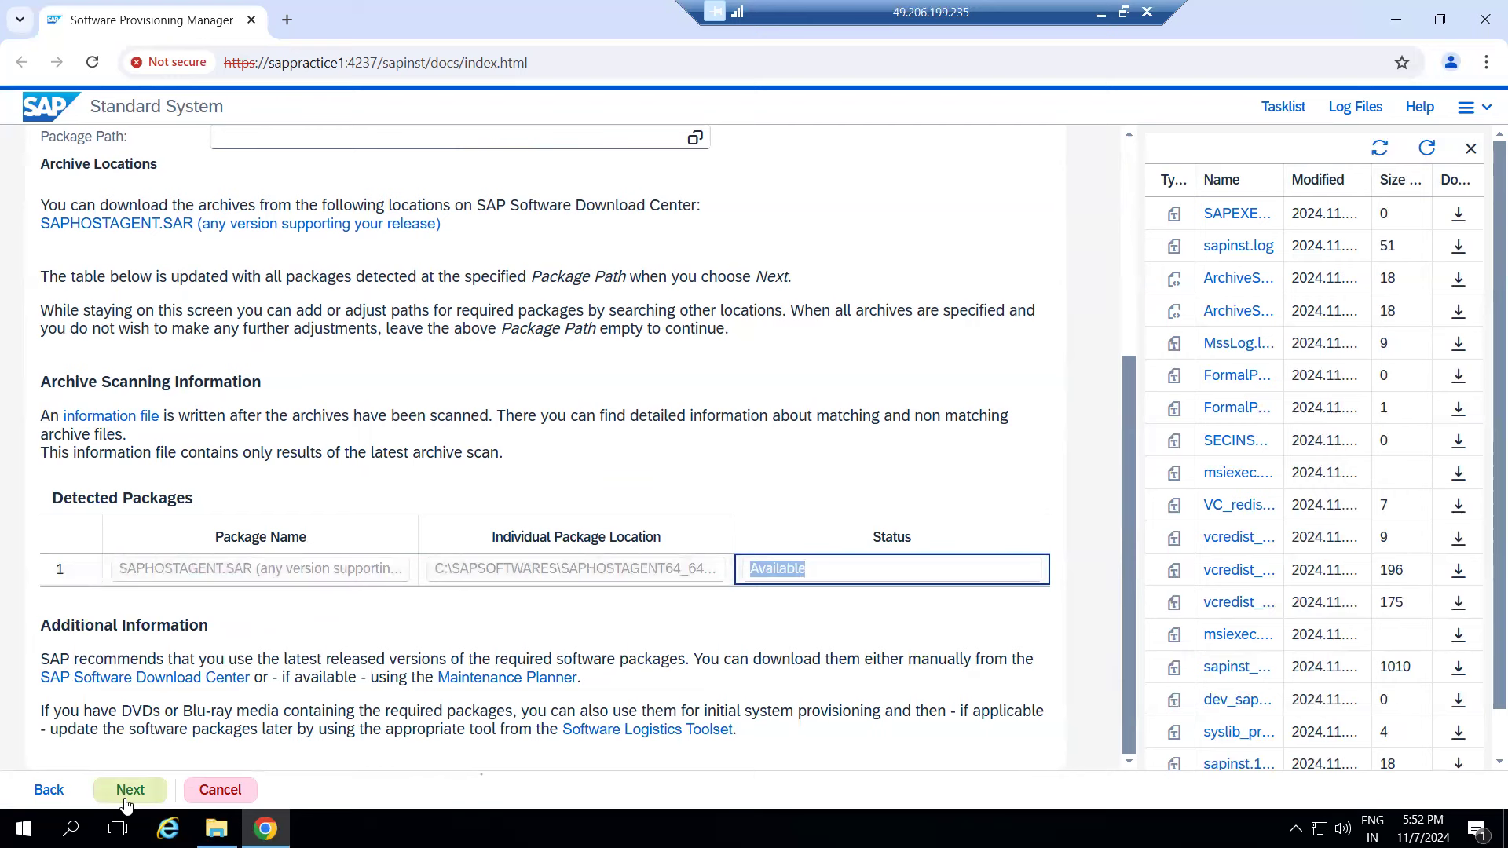
left_click(216, 829)
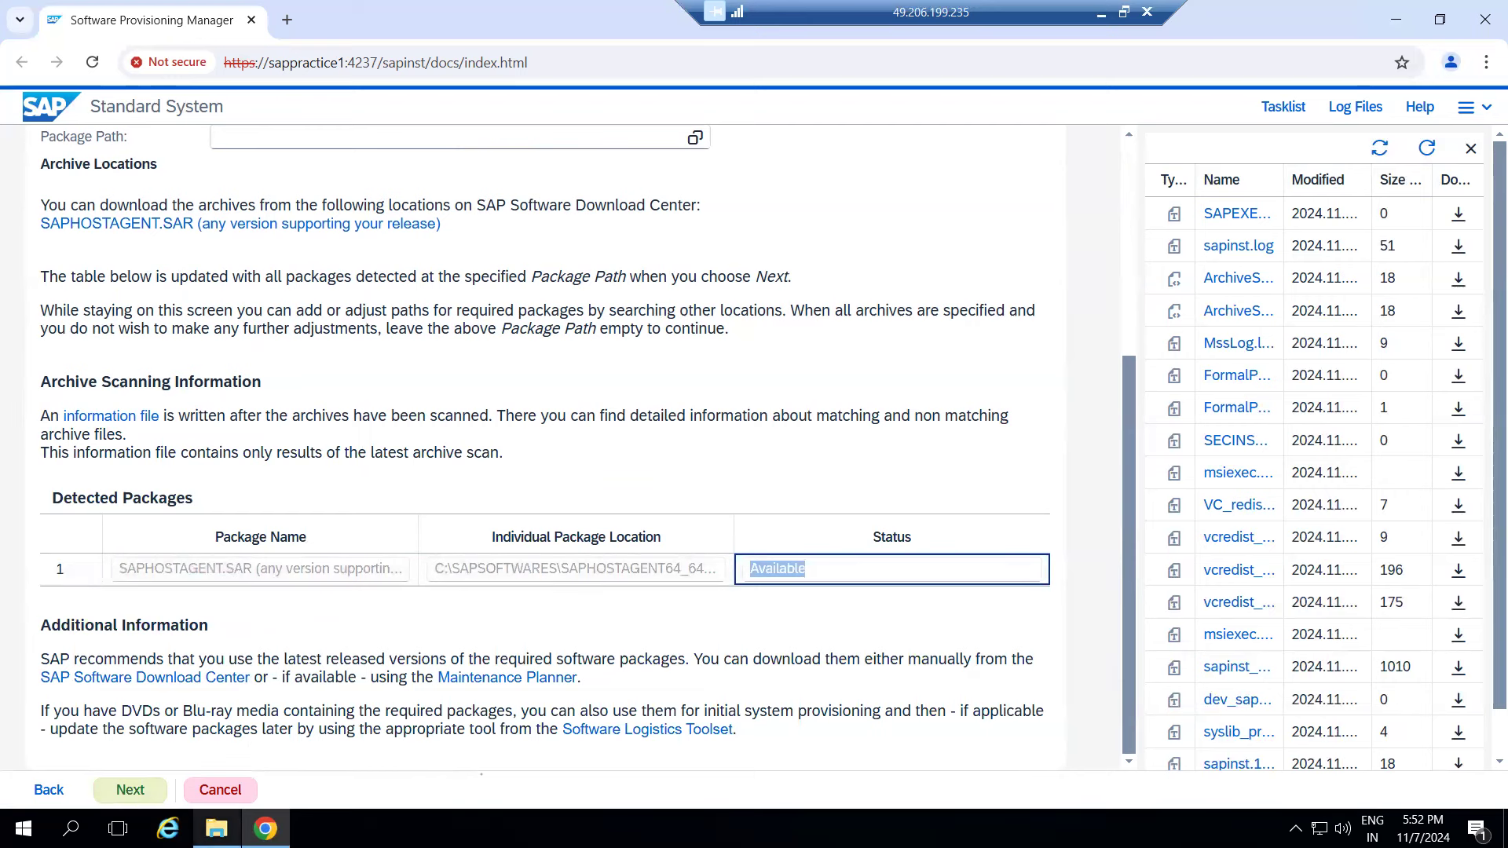
- Open the Virtual Memory settings from This PC's advanced system performance options
right_click(264, 358)
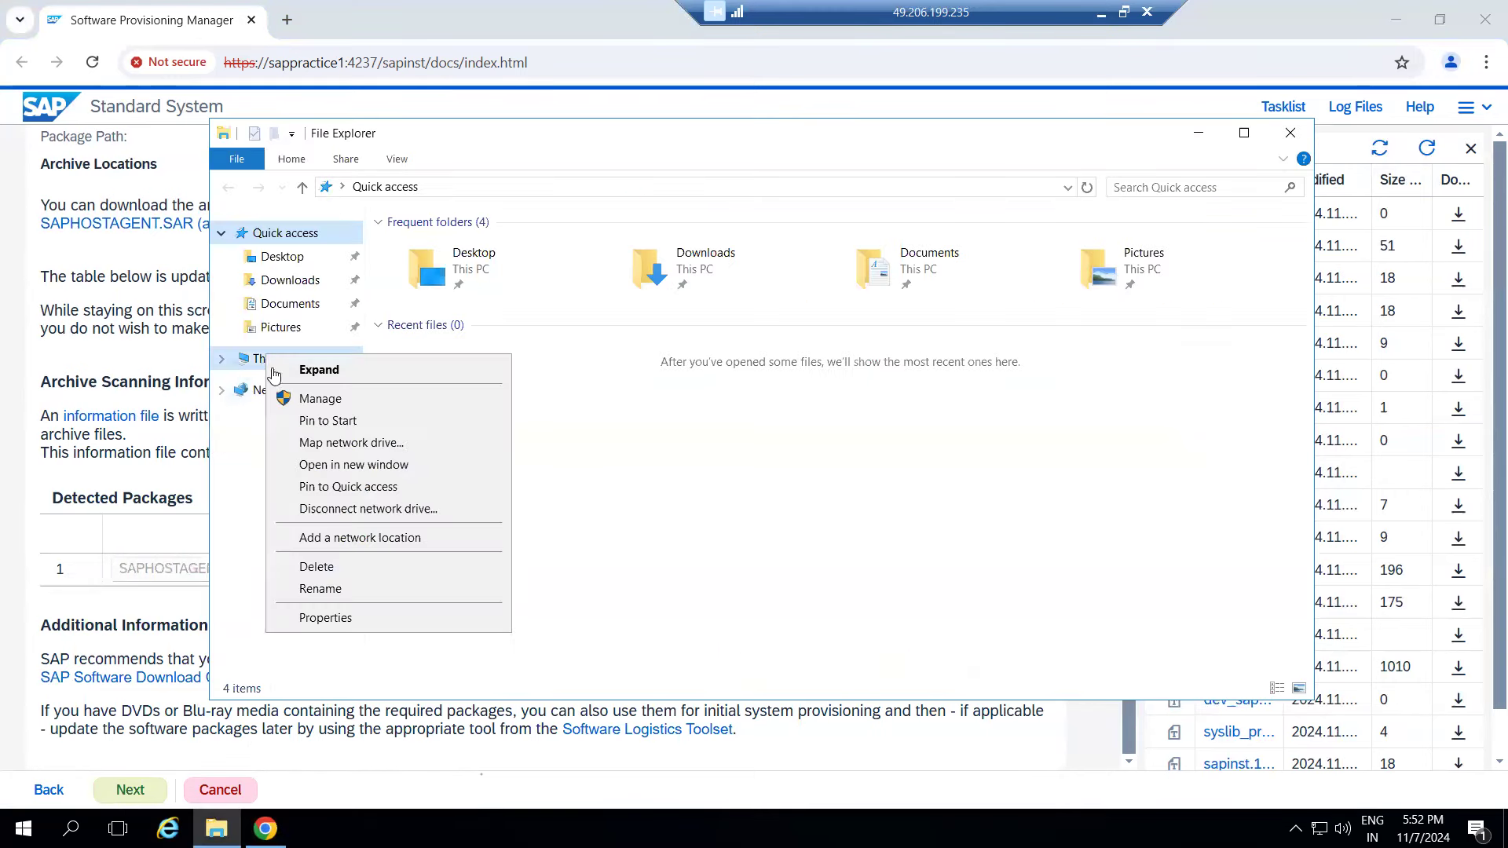
left_click(332, 621)
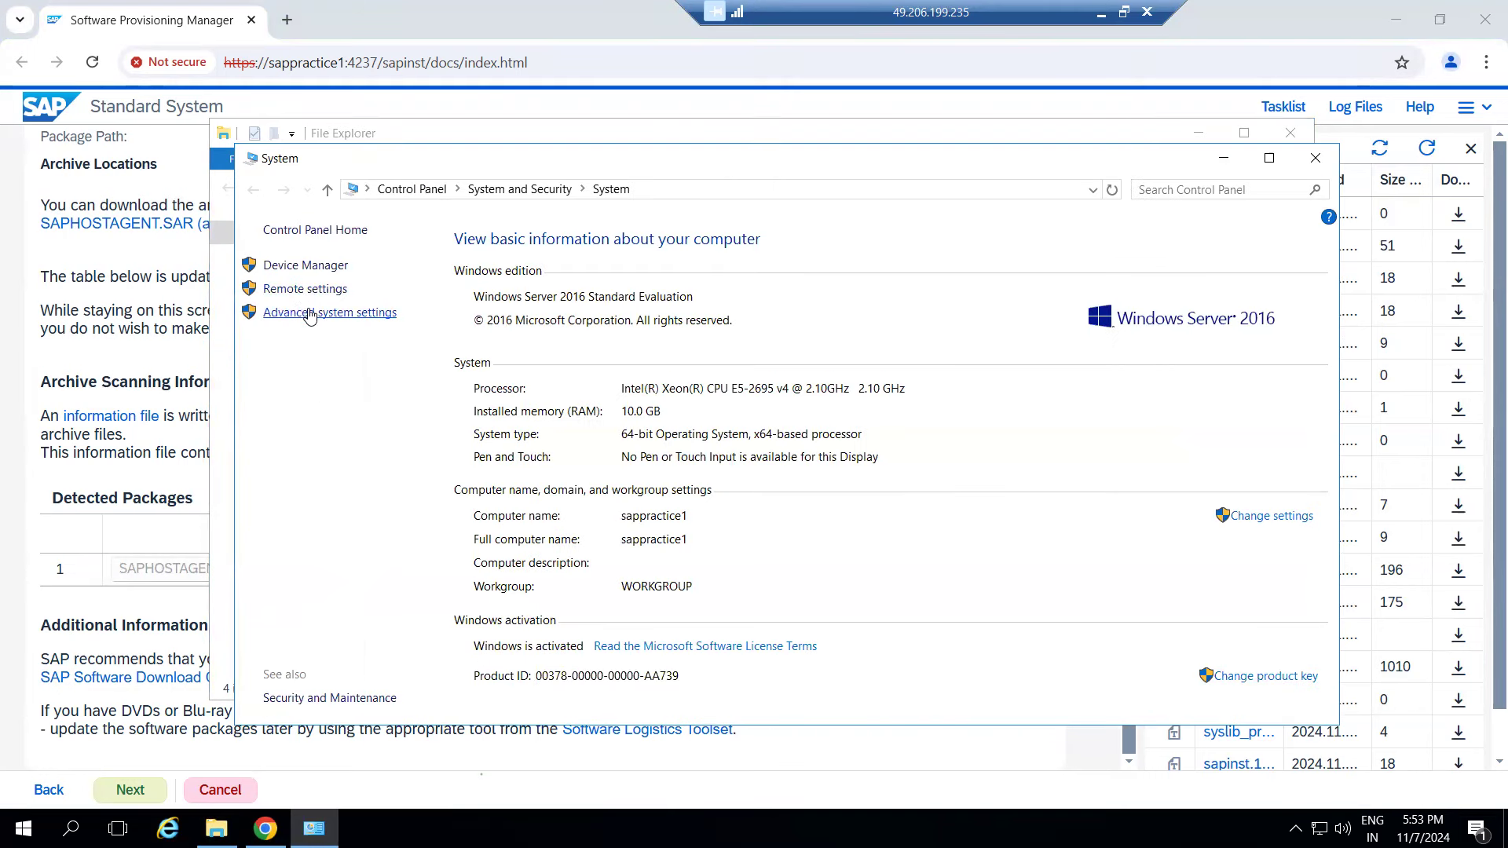
left_click(309, 313)
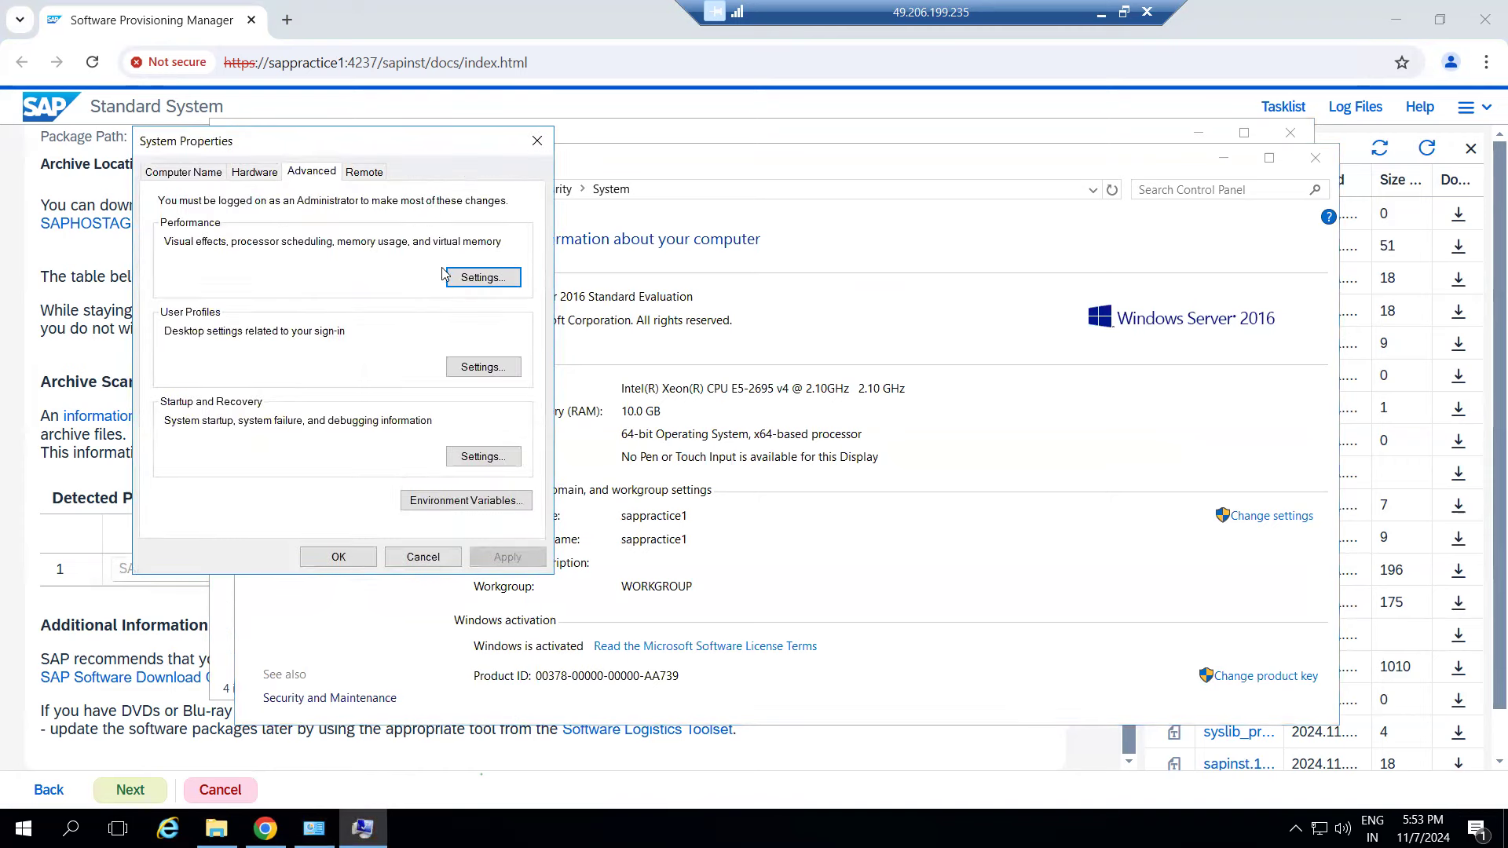
left_click(470, 281)
left_click(268, 230)
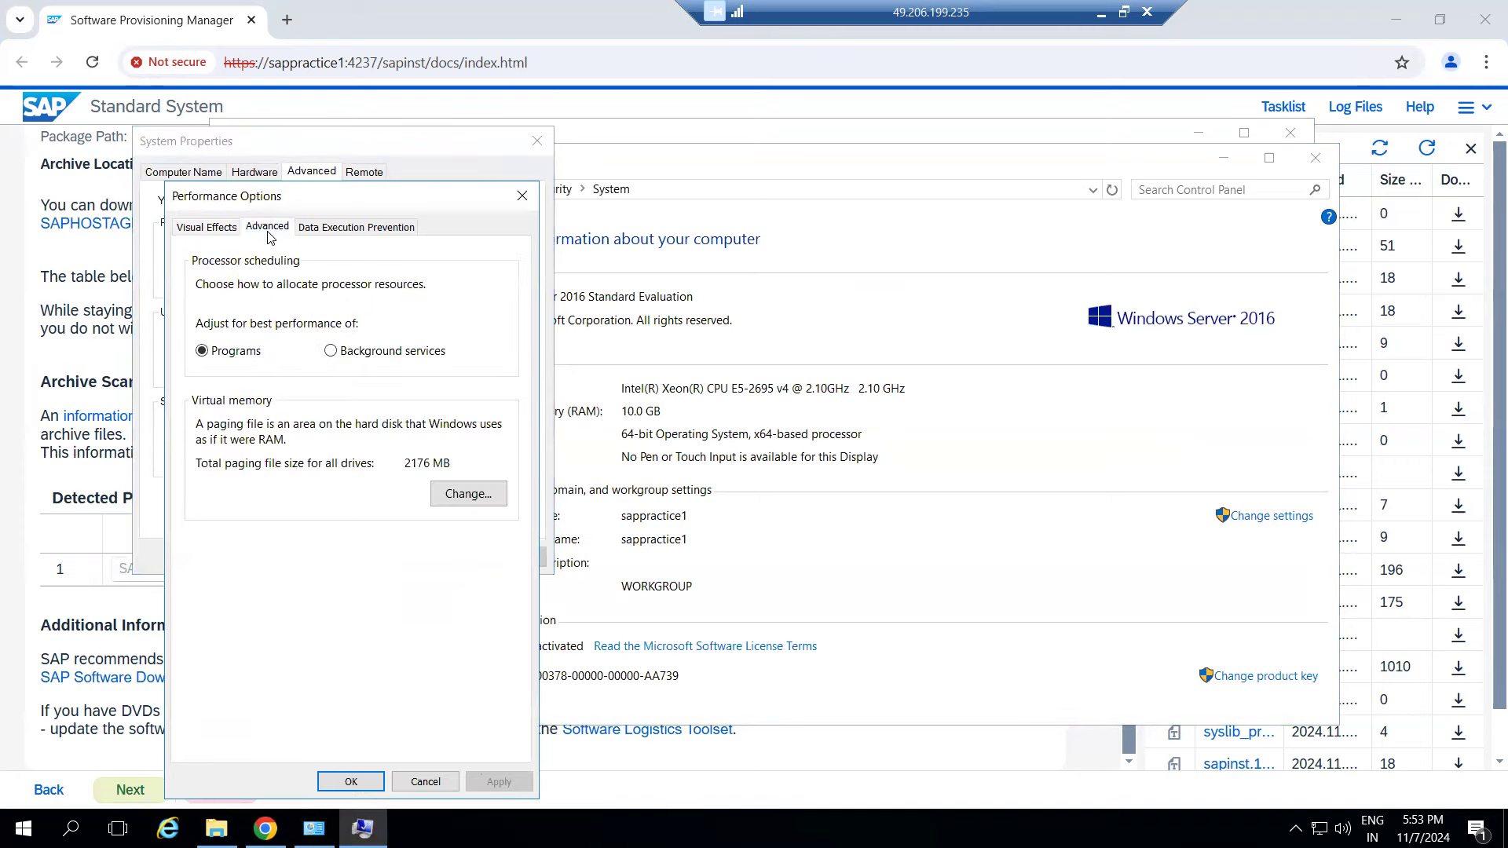
left_click(462, 494)
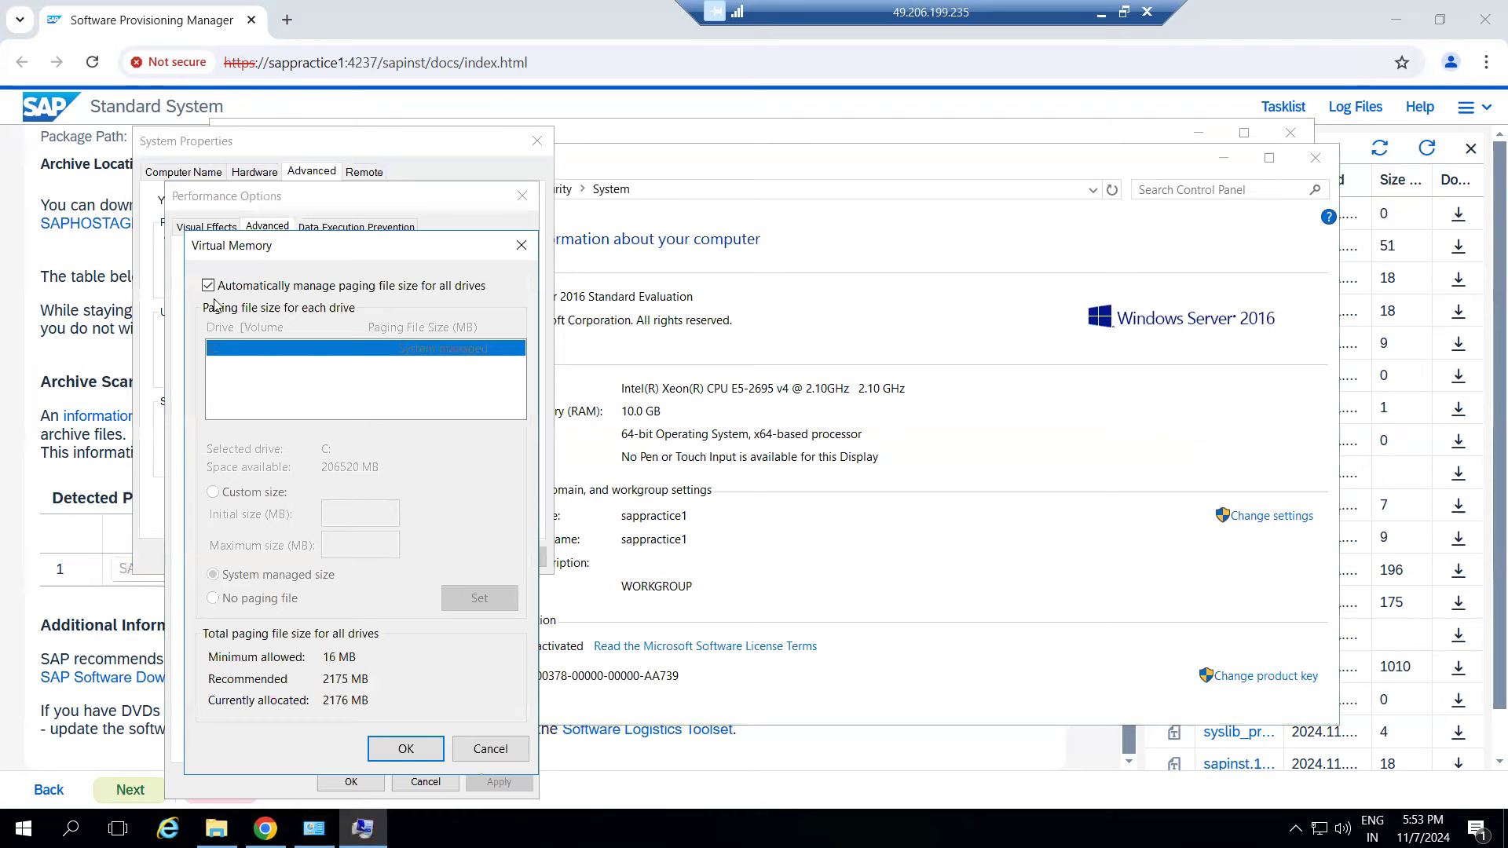
- Give drive C: a custom paging file of 4000 MB initial and 30000 MB maximum
left_click(209, 286)
left_click(232, 492)
left_click(347, 510)
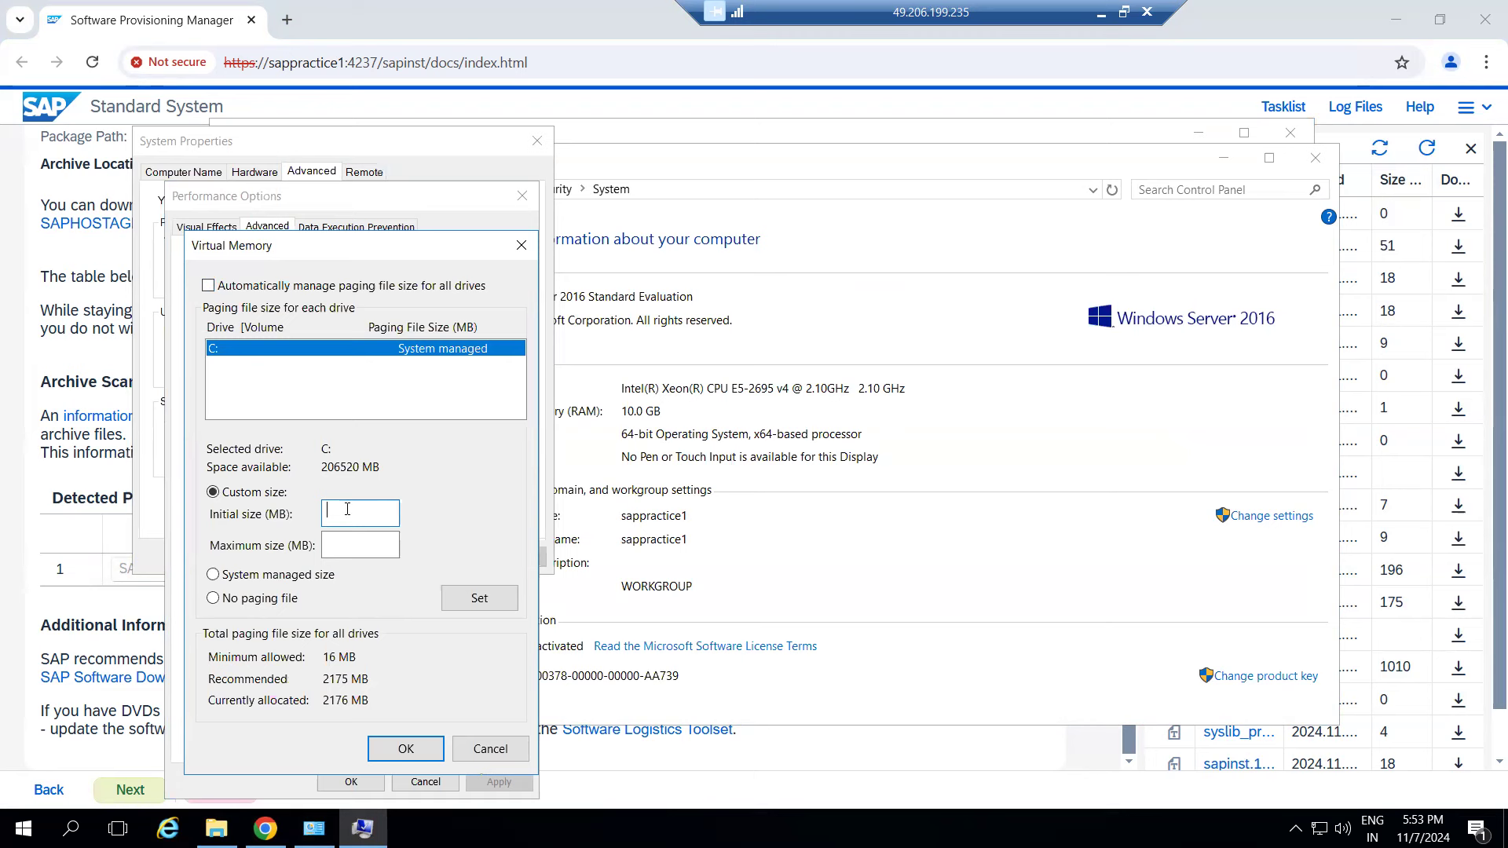
type("4000")
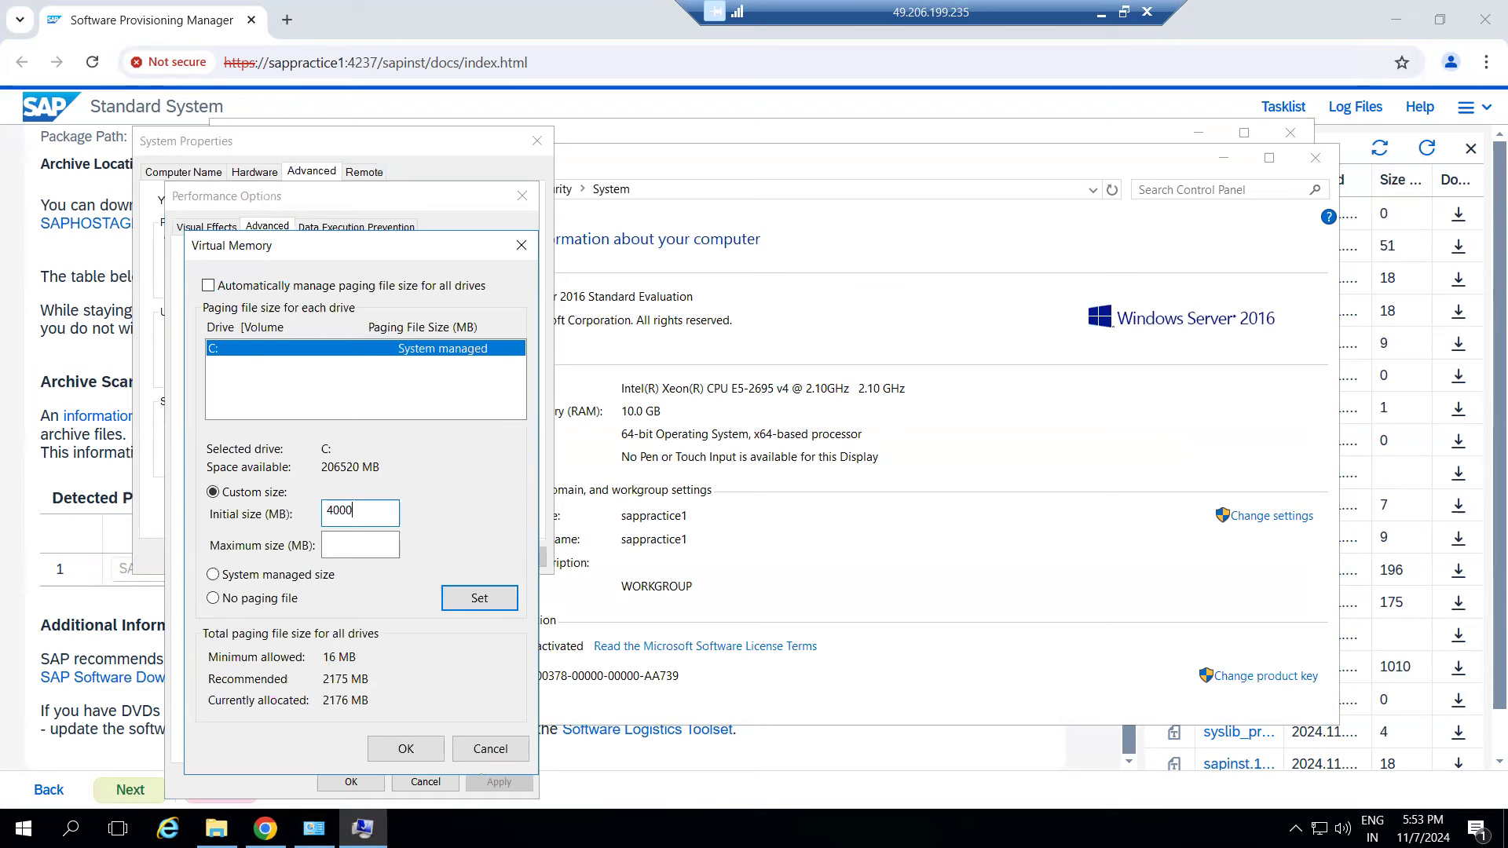
left_click(362, 546)
type("30000")
left_click(468, 600)
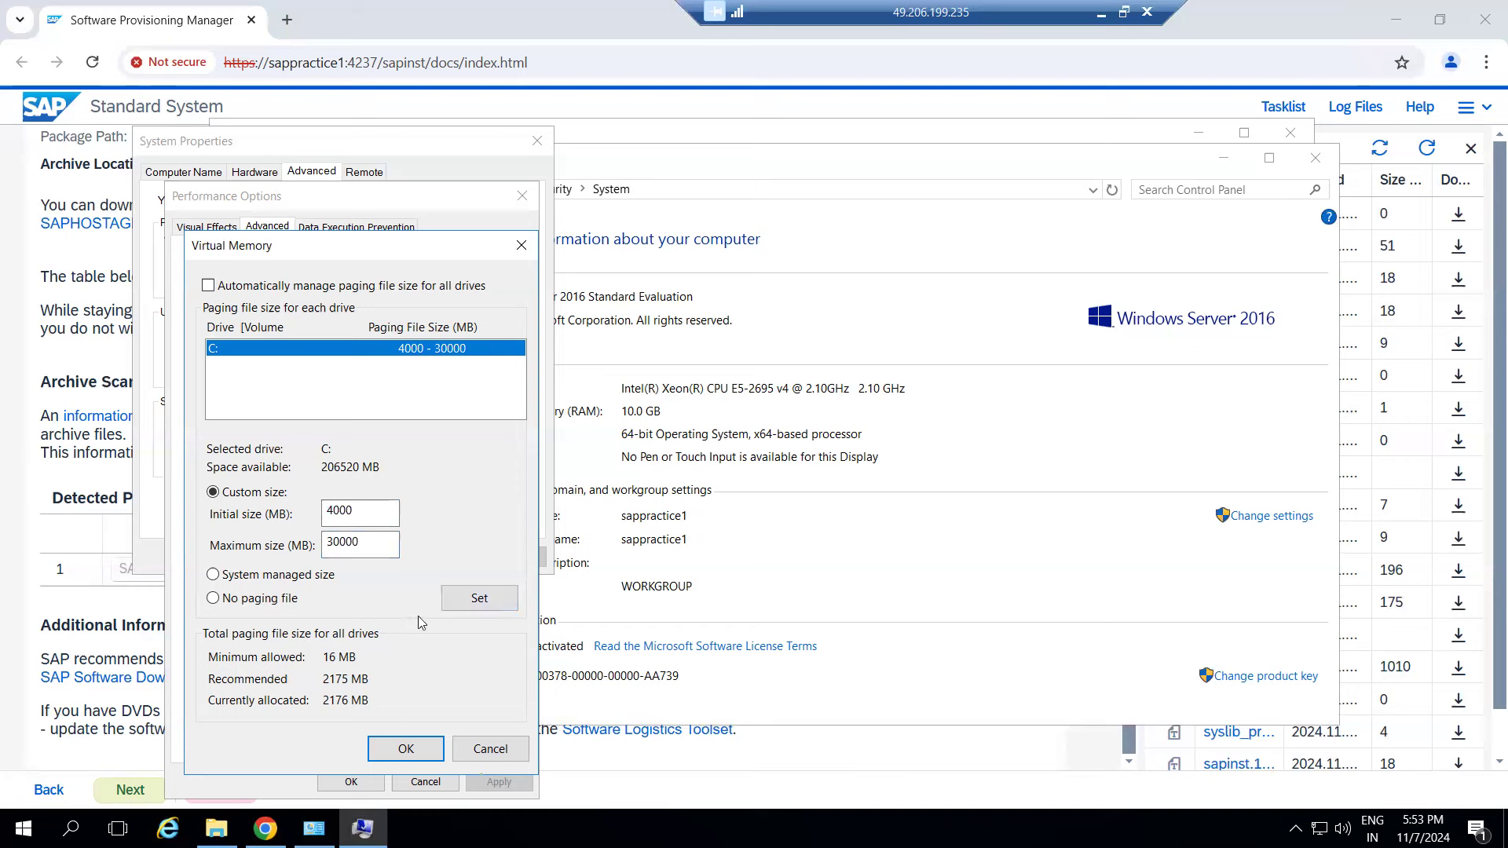
left_click(404, 748)
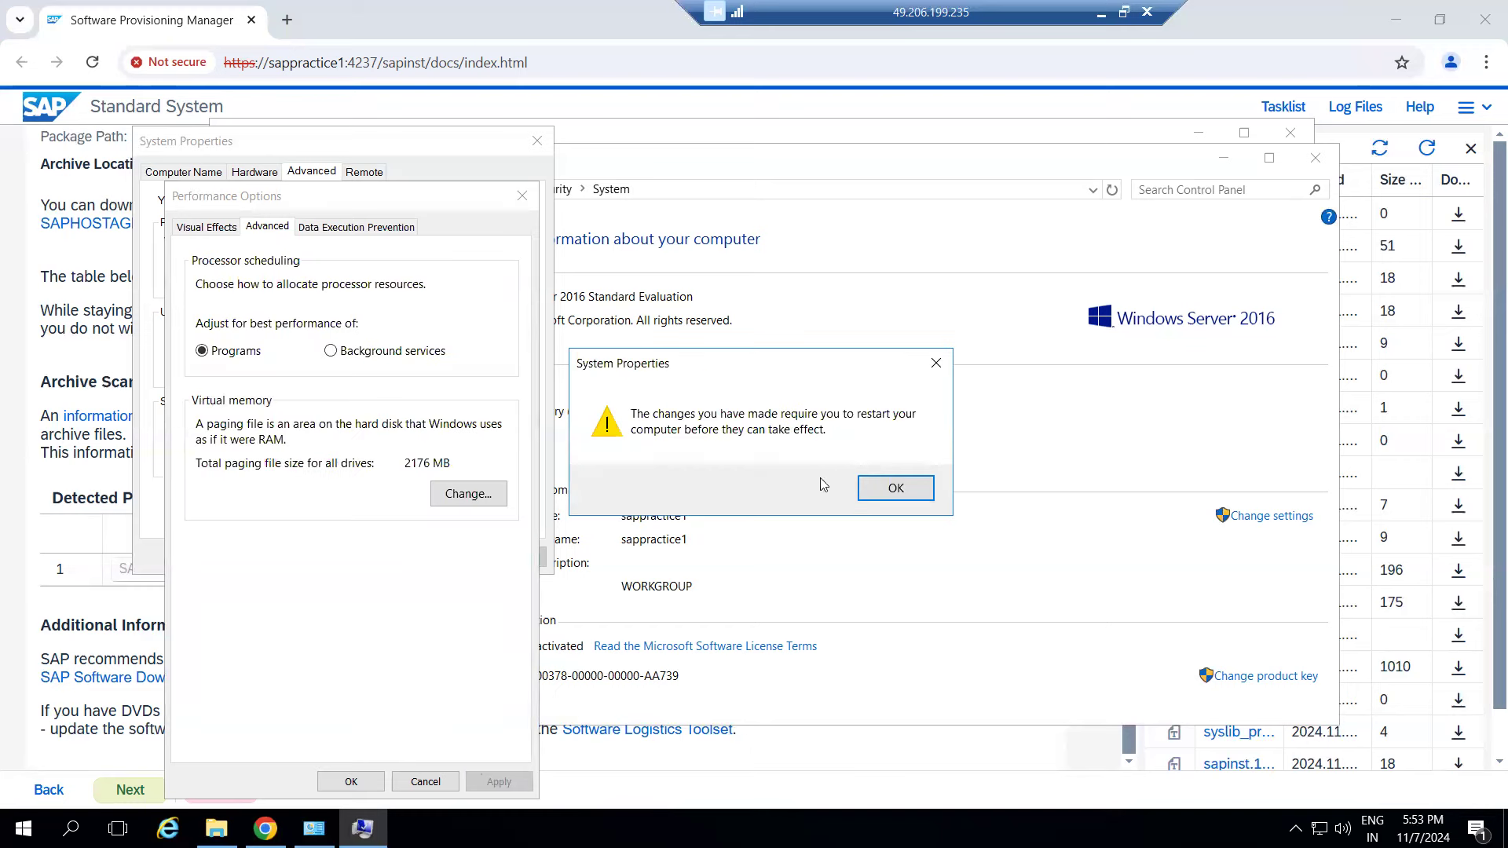
- Dismiss the restart notice and close Performance Options, System Properties, System and Explorer
left_click(935, 363)
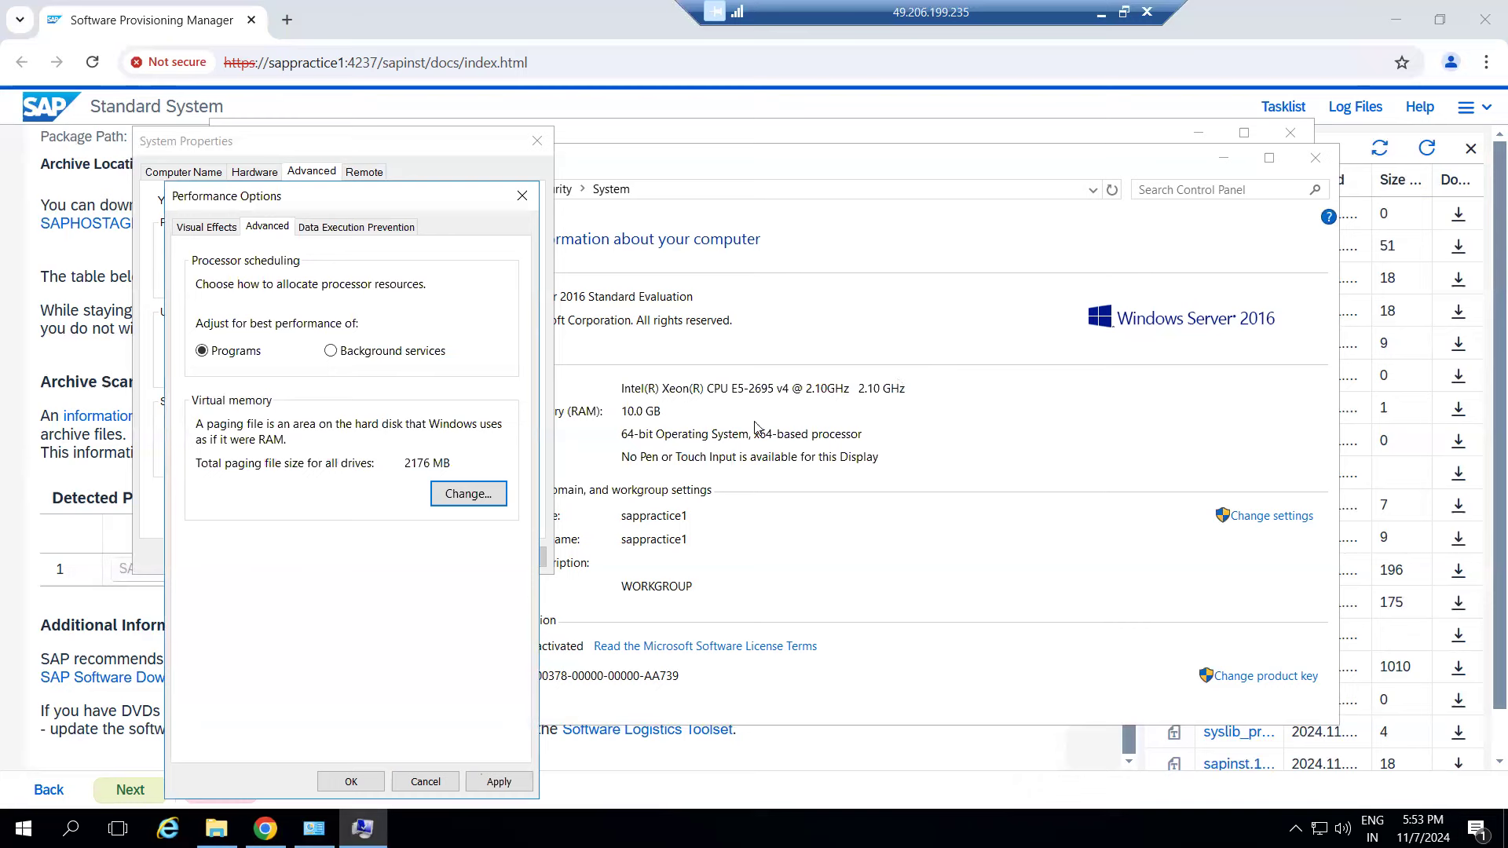
left_click(410, 787)
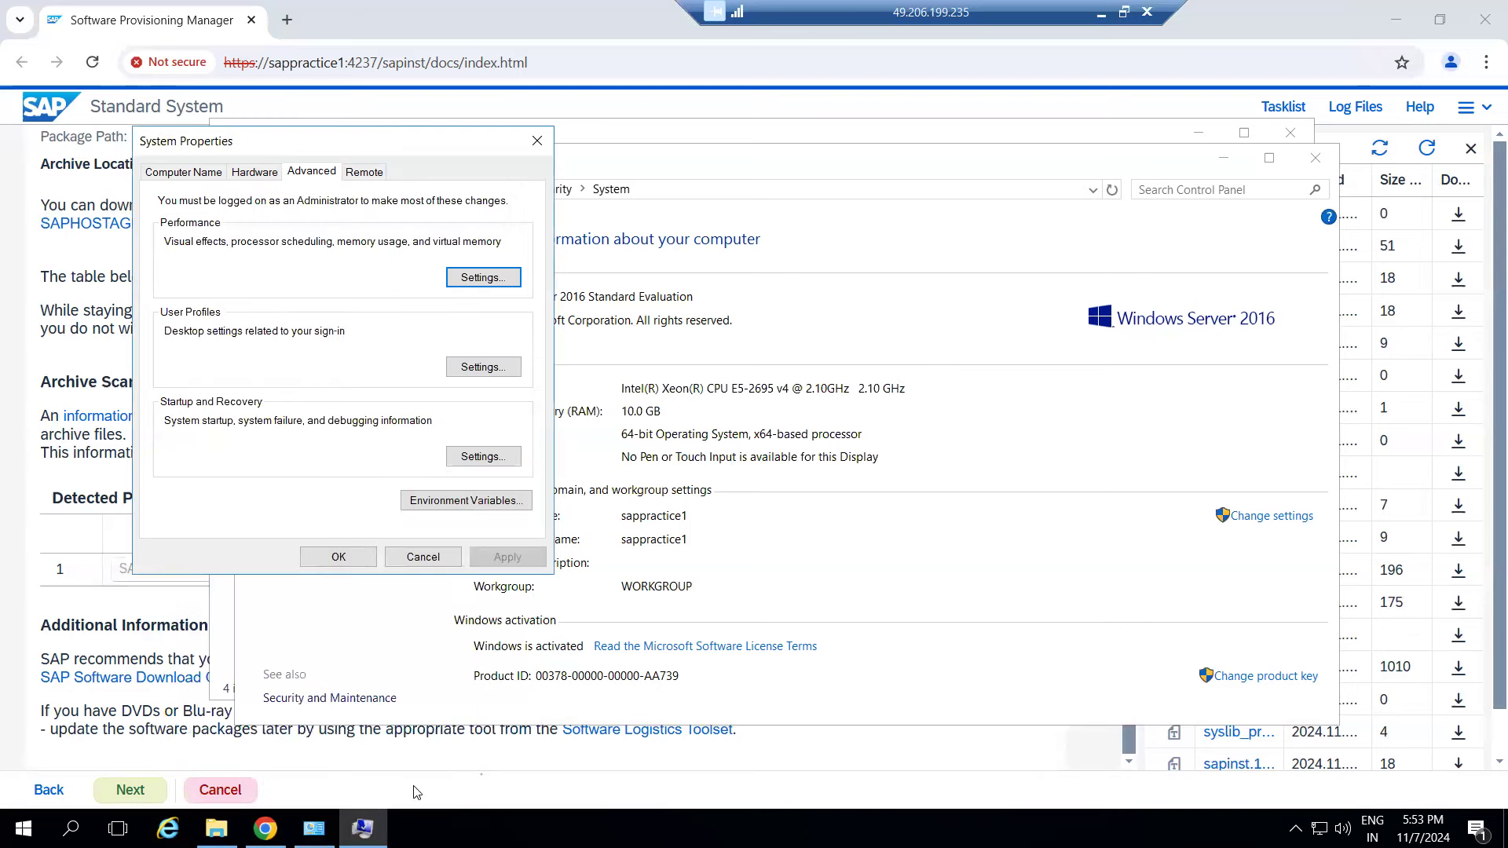
left_click(409, 556)
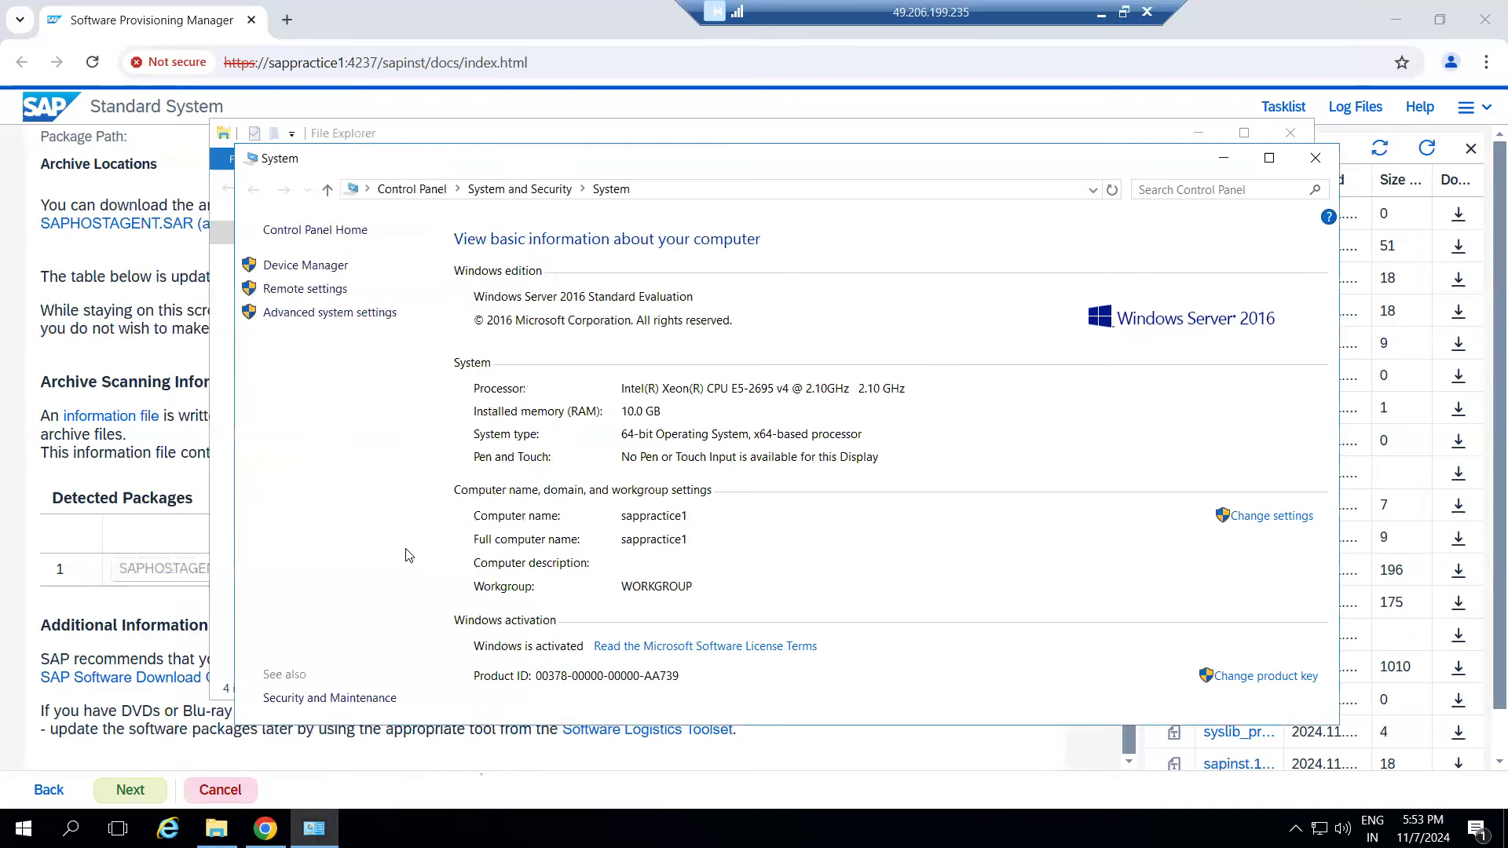
left_click(1316, 158)
left_click(1281, 137)
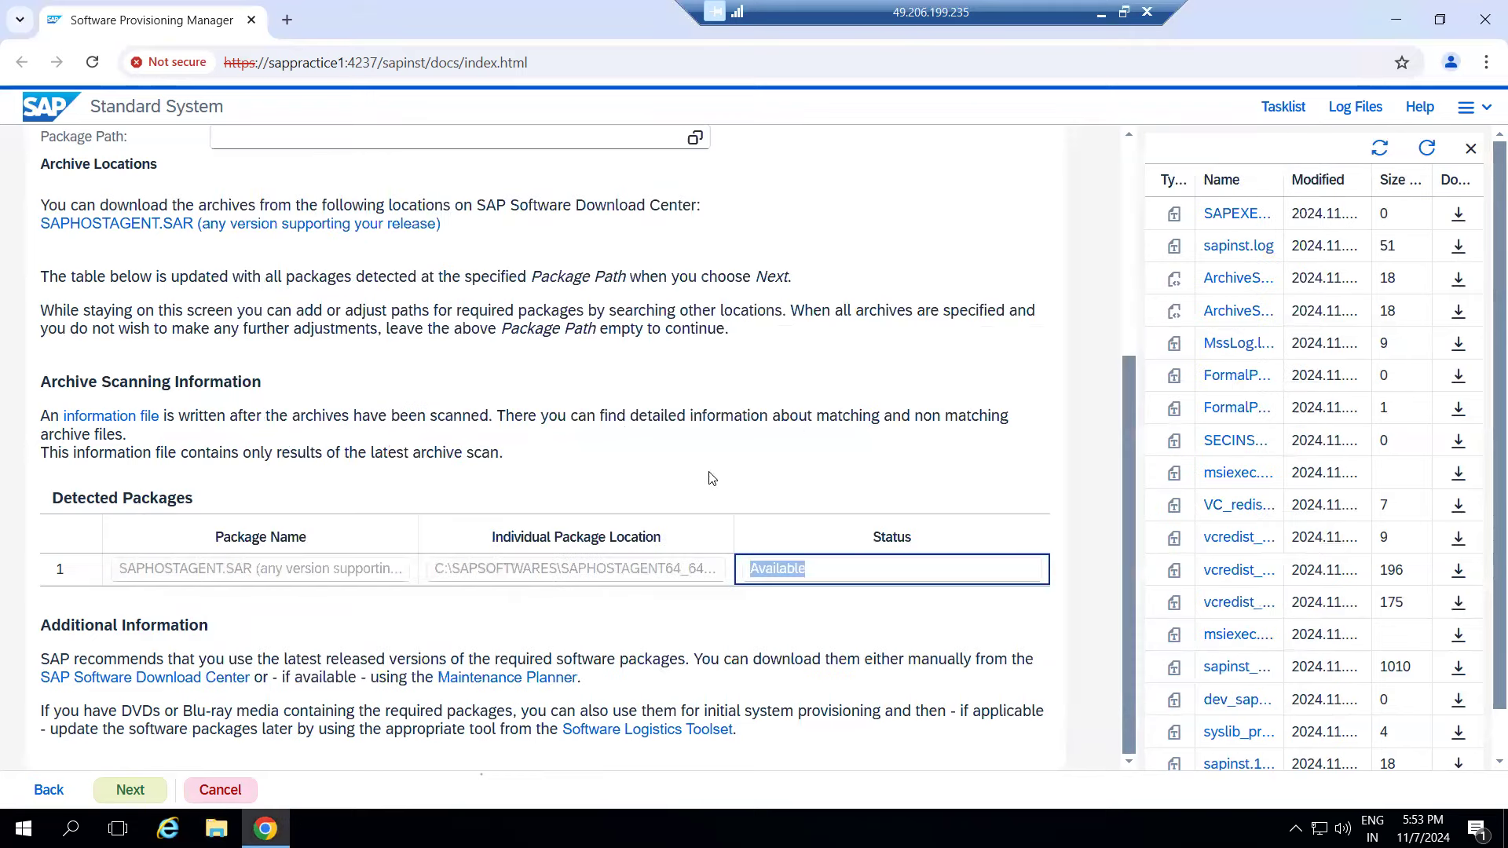
- Review the detected SAPHOSTAGENT.SAR package and proceed to the Media Browser with Package Path empty
left_click_drag(117, 570, 657, 578)
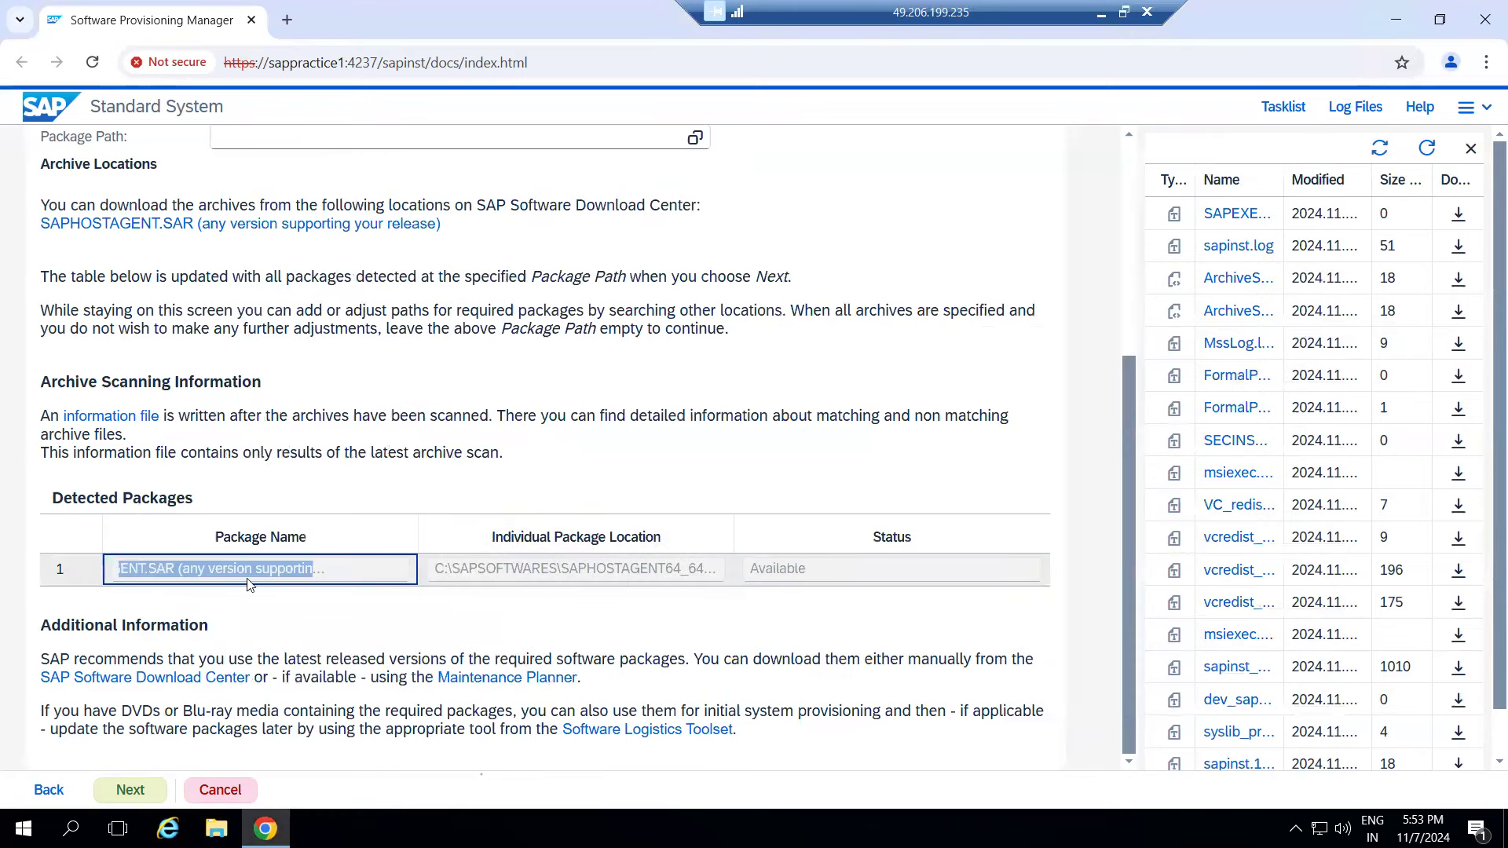
scroll(227, 573, "up", 5)
scroll(225, 572, "down", 5)
scroll(173, 549, "up", 4)
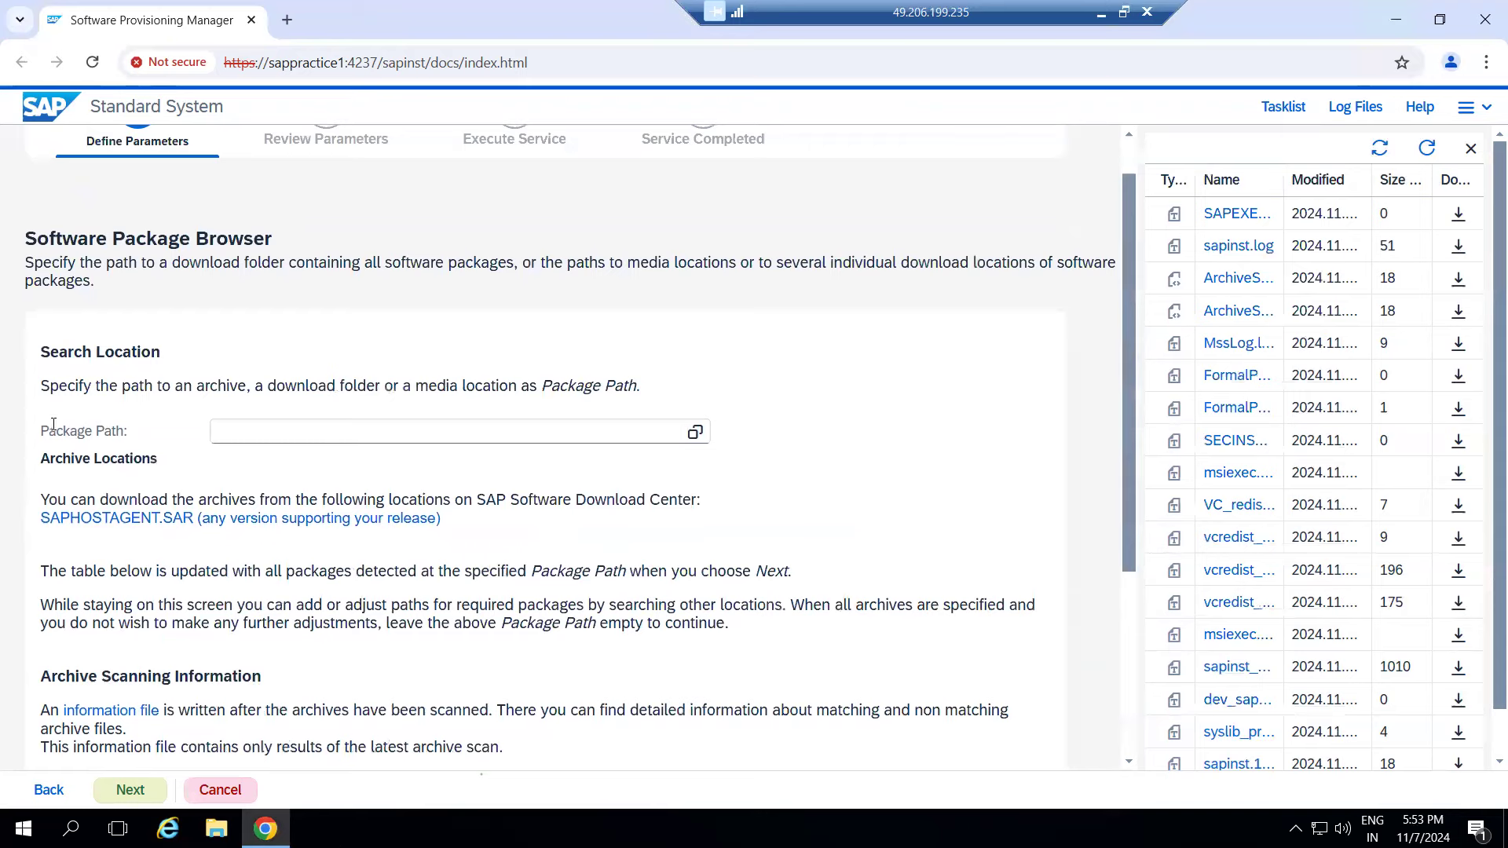
left_click_drag(37, 350, 153, 410)
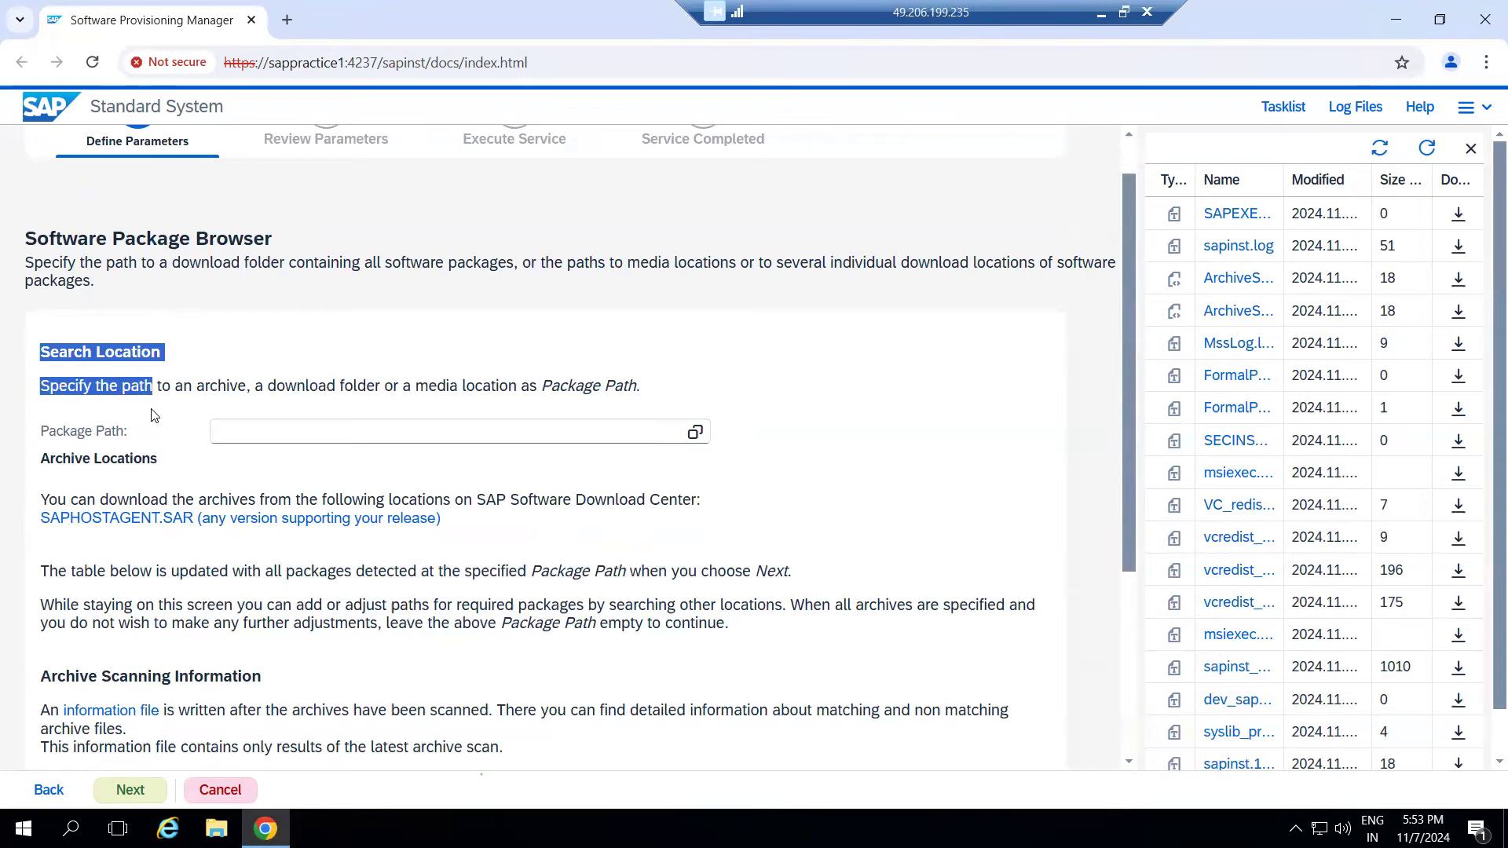
scroll(429, 582, "down", 4)
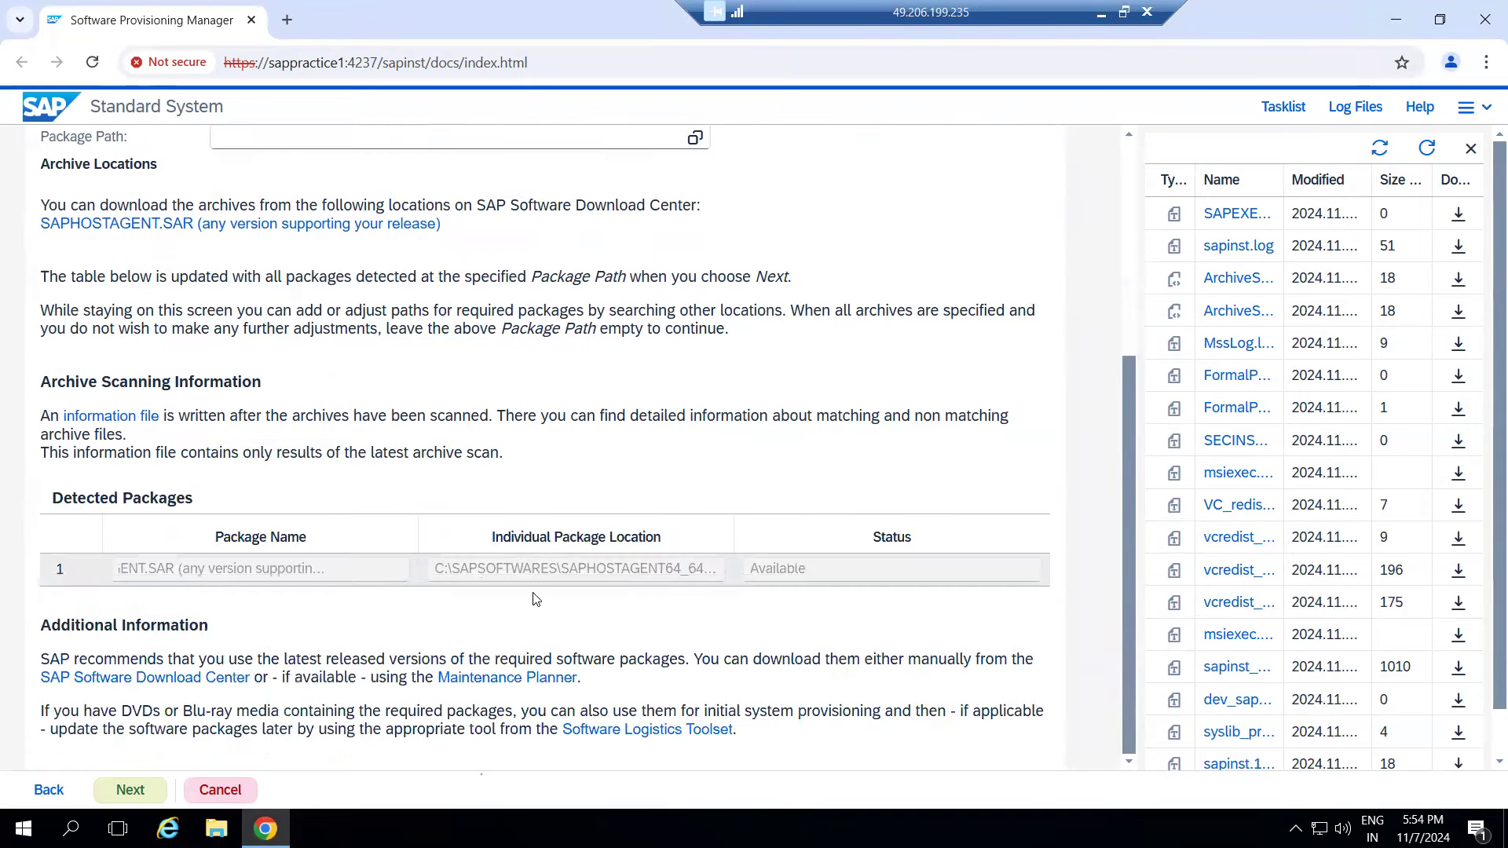
left_click_drag(128, 578, 206, 572)
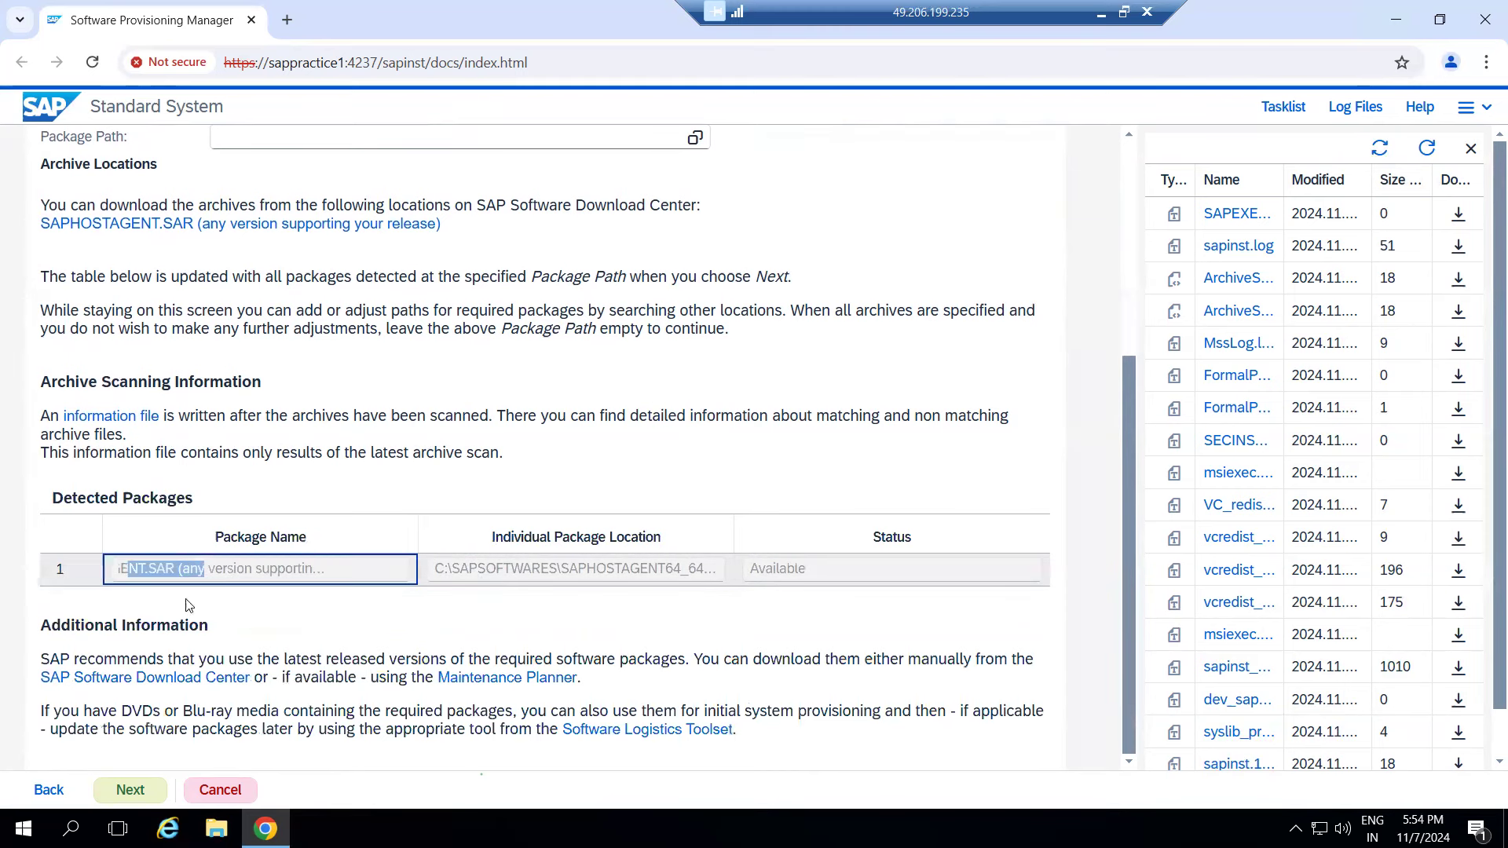
left_click(131, 790)
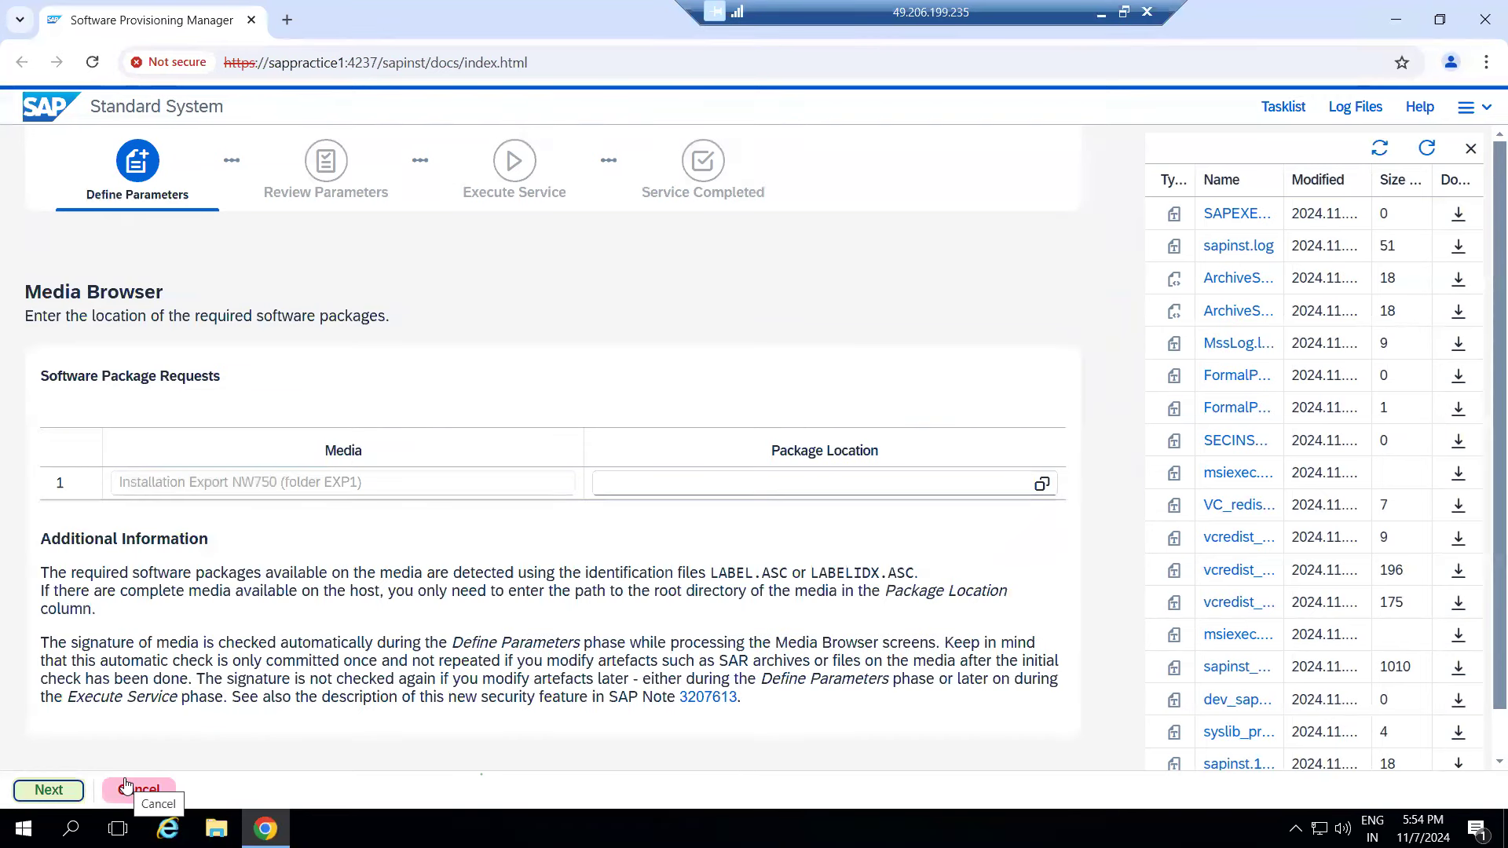
- Check the requested Installation Export NW750 media and browse into C:\SAPSOFTWARES
left_click_drag(120, 490, 325, 482)
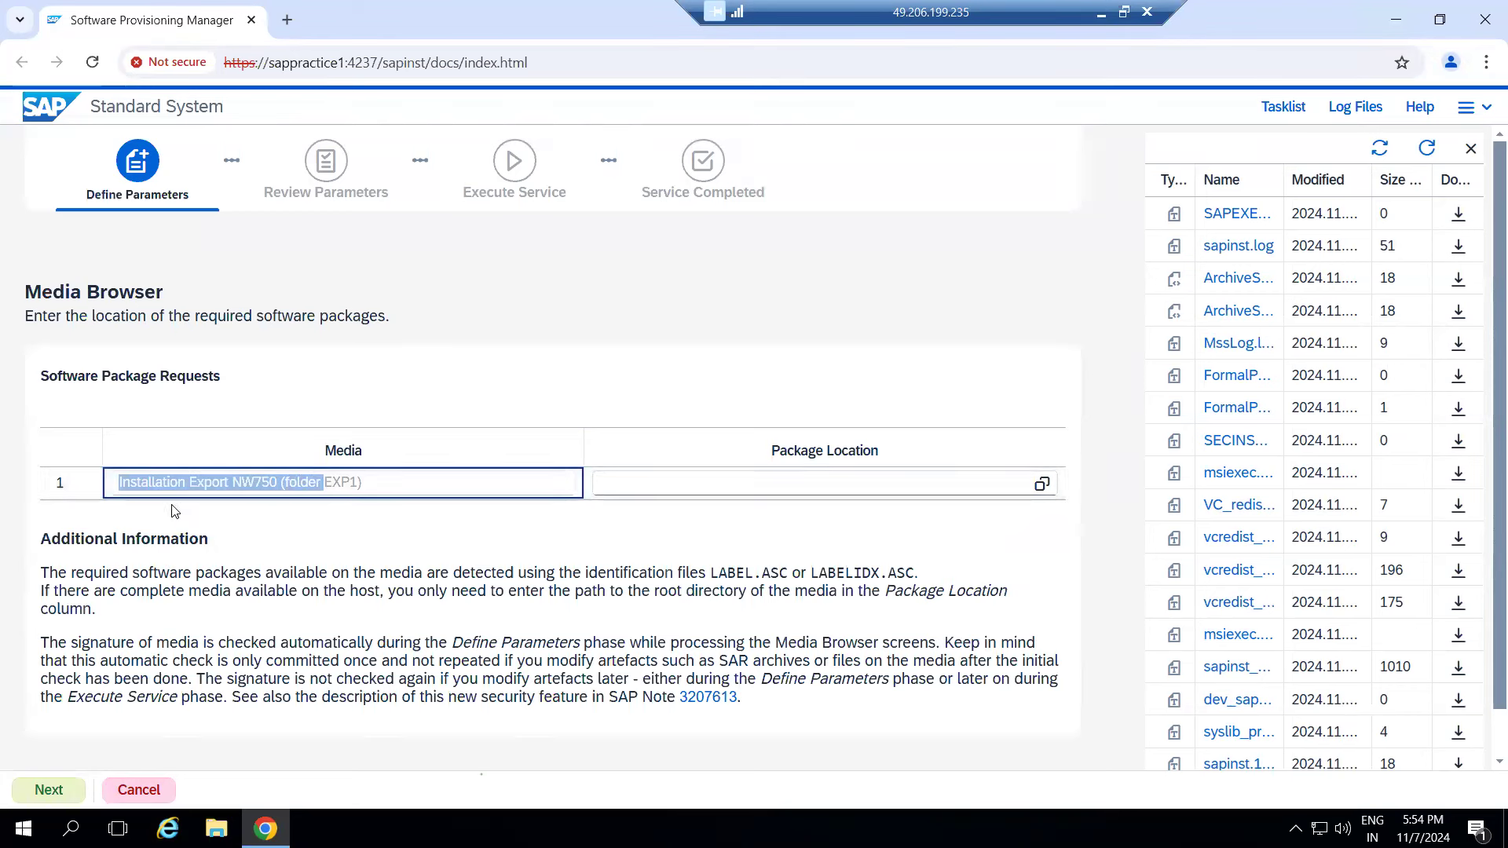
left_click(231, 531)
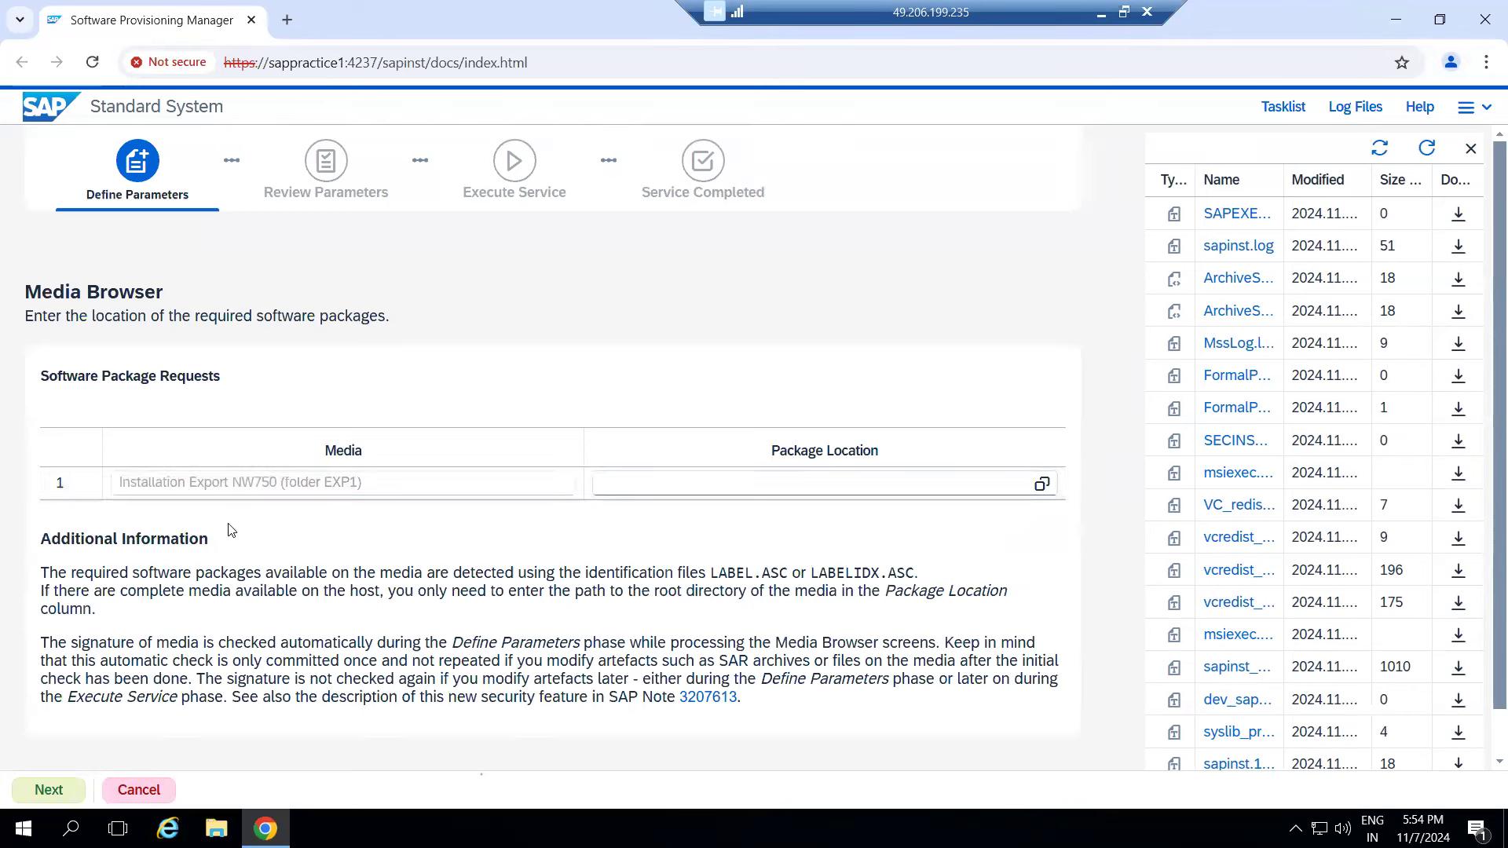
left_click_drag(179, 486, 592, 485)
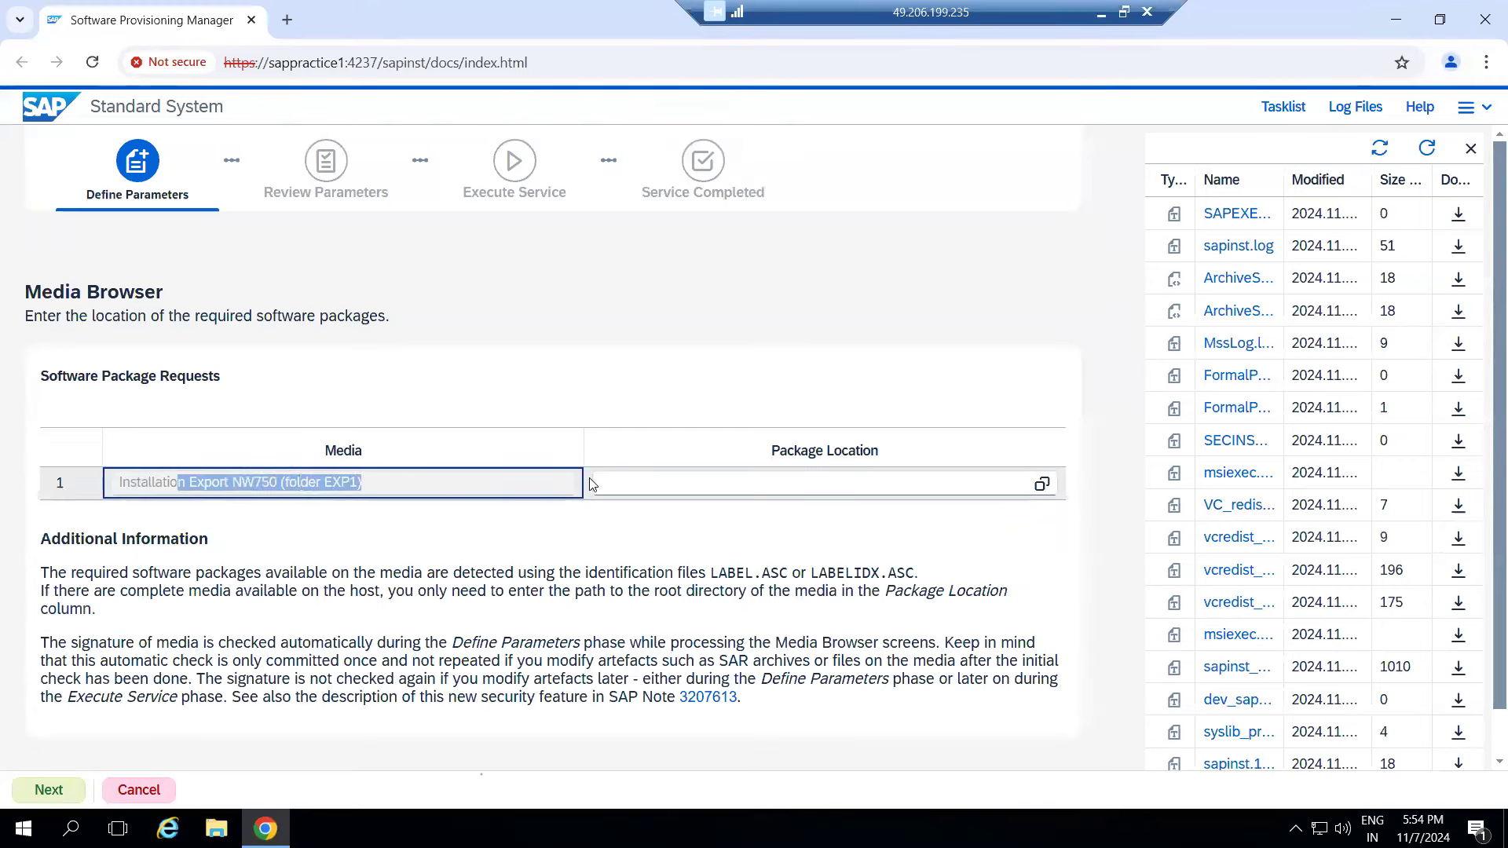
left_click(1042, 483)
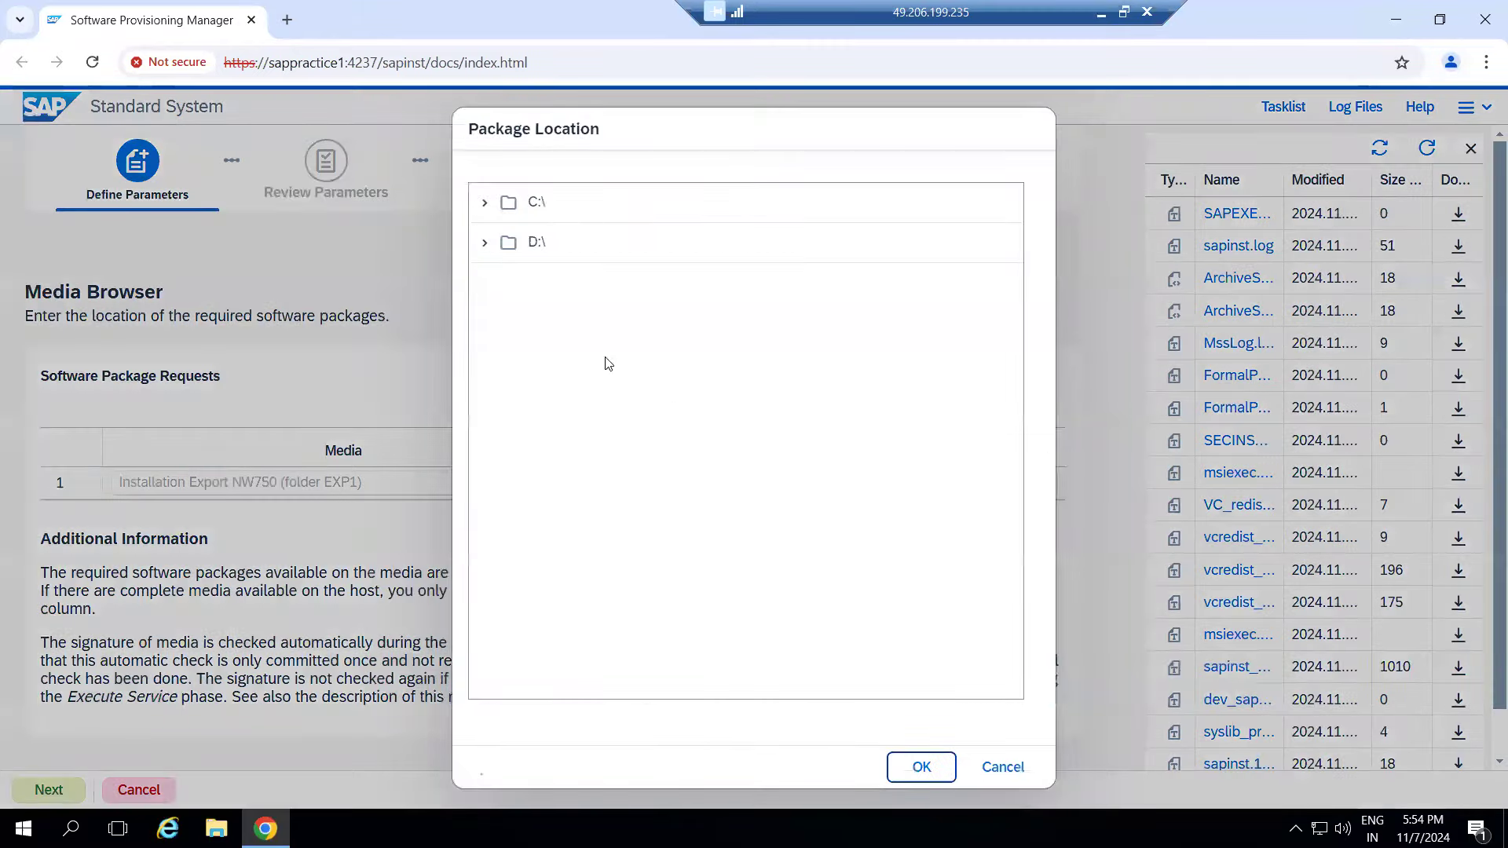
left_click(484, 202)
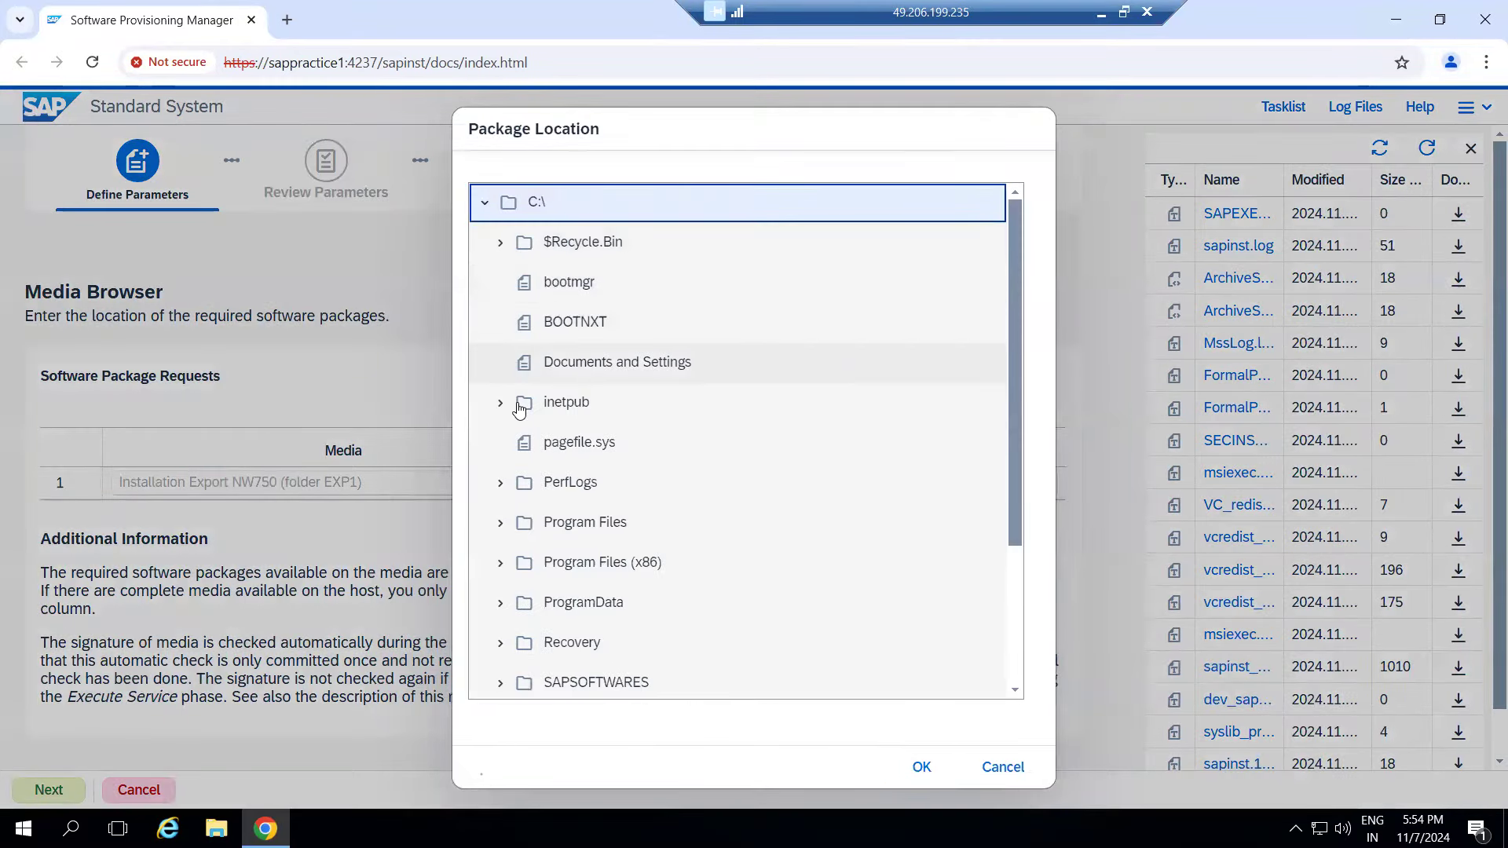
scroll(505, 605, "down", 1)
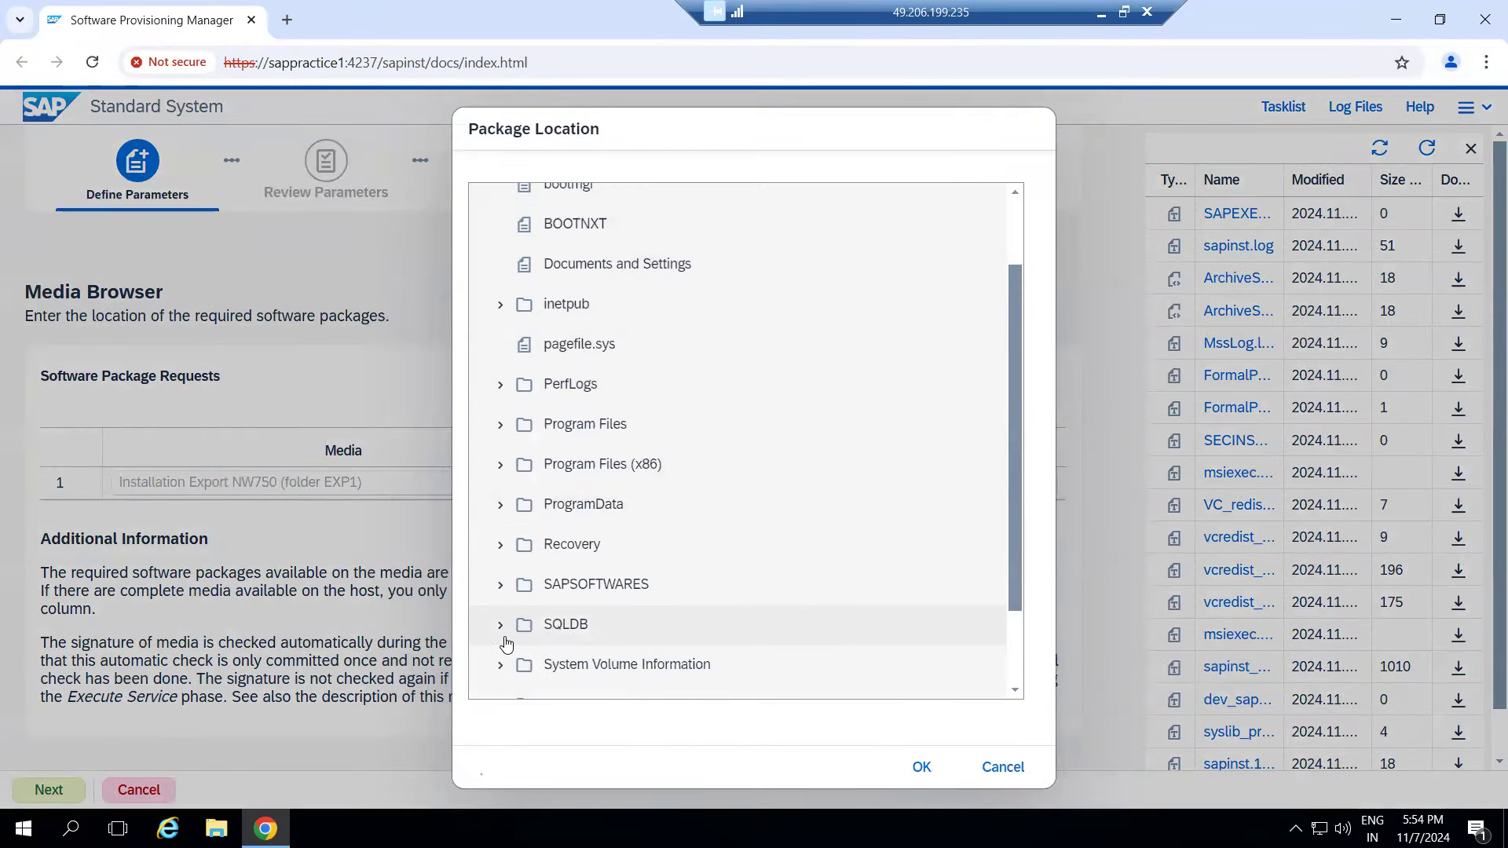
left_click(503, 589)
scroll(566, 582, "down", 1)
- Choose 51050829_NW as the package location and continue to media verification
left_click(569, 577)
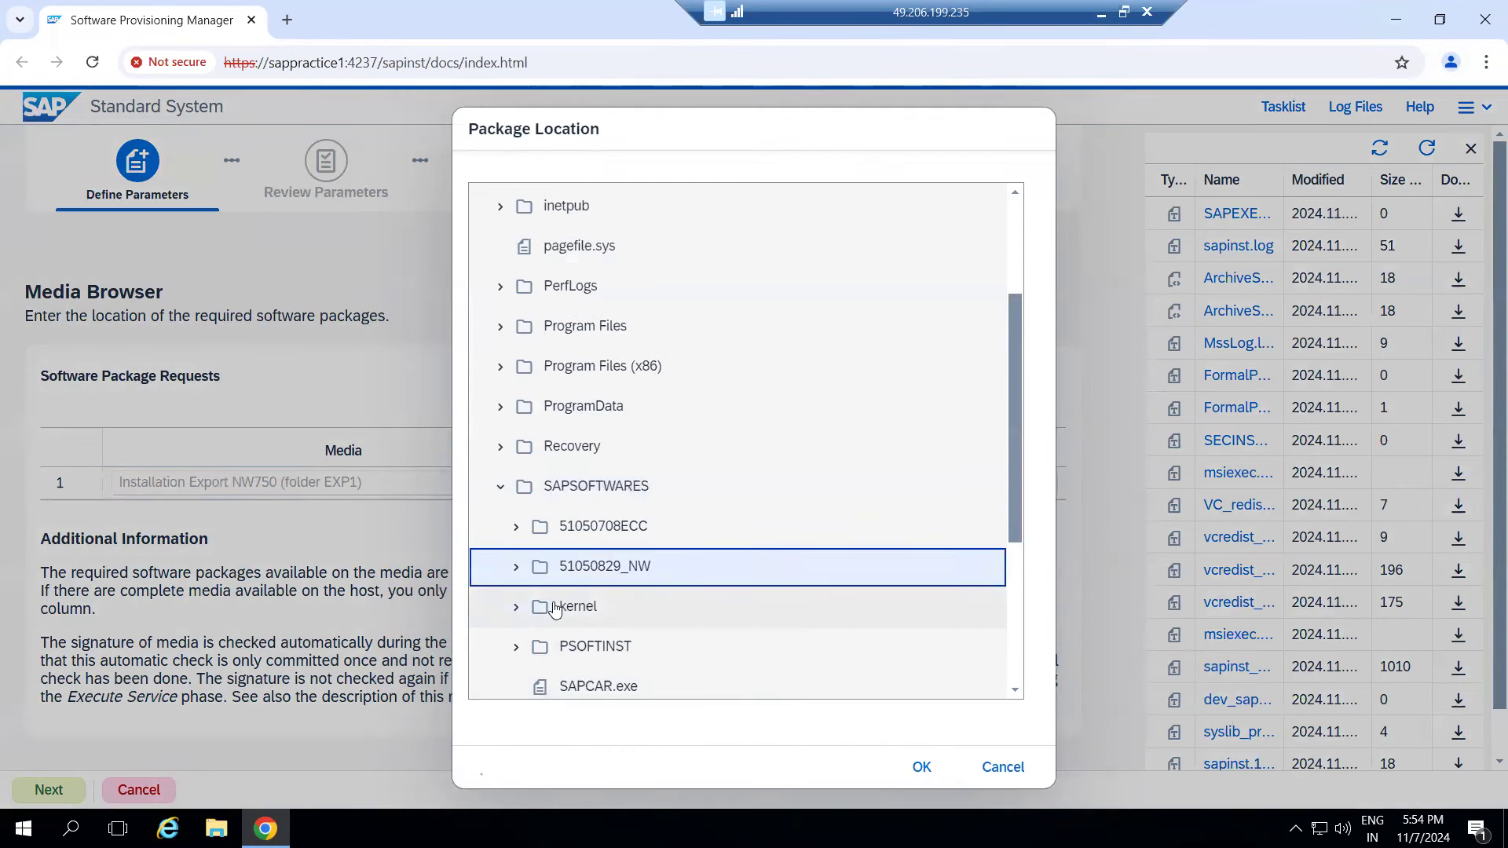
left_click(516, 567)
left_click_drag(559, 565, 570, 552)
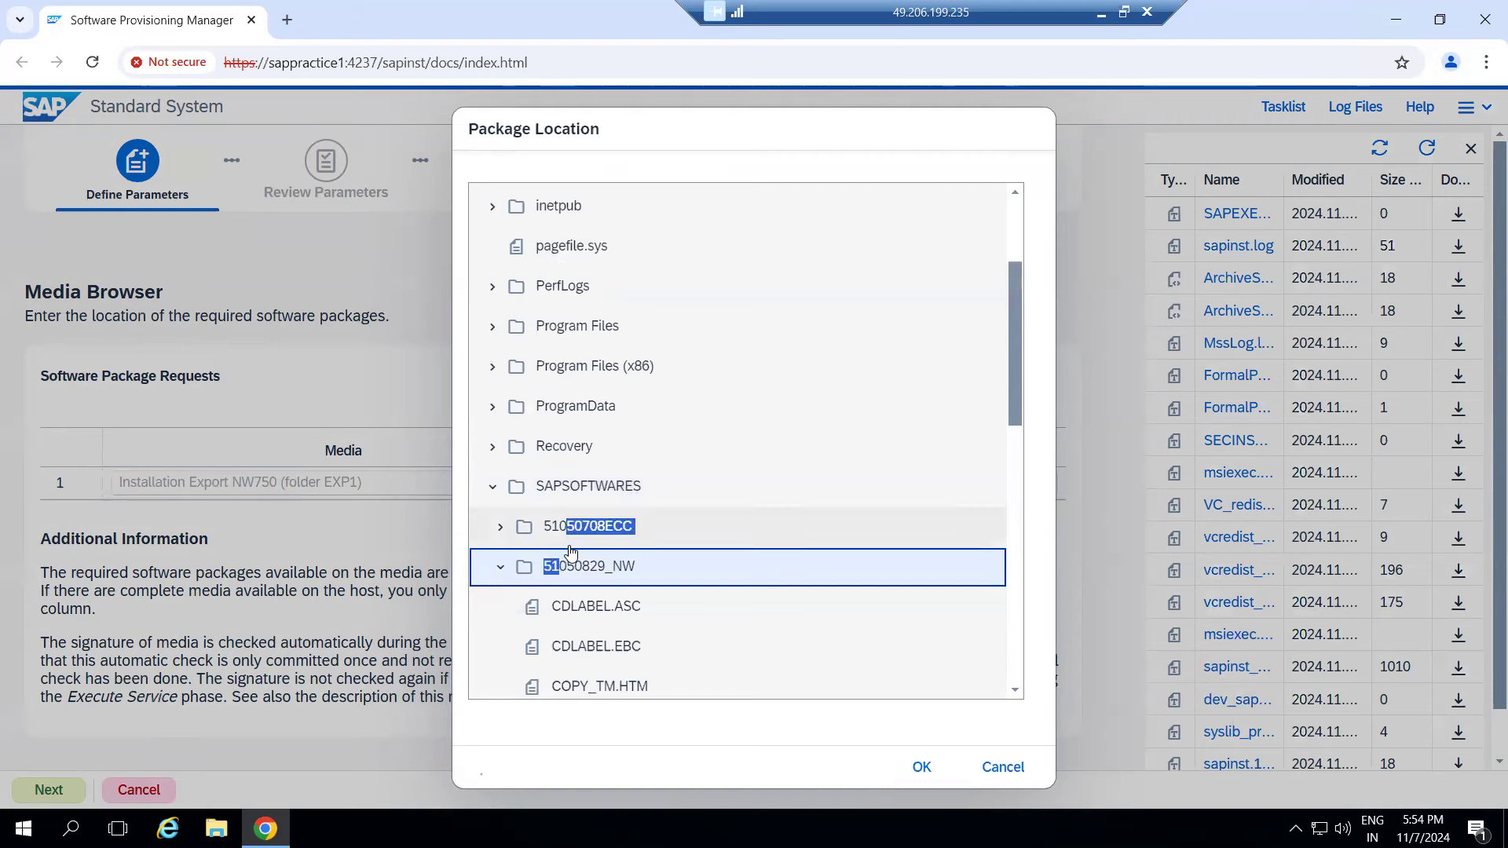
left_click(569, 564)
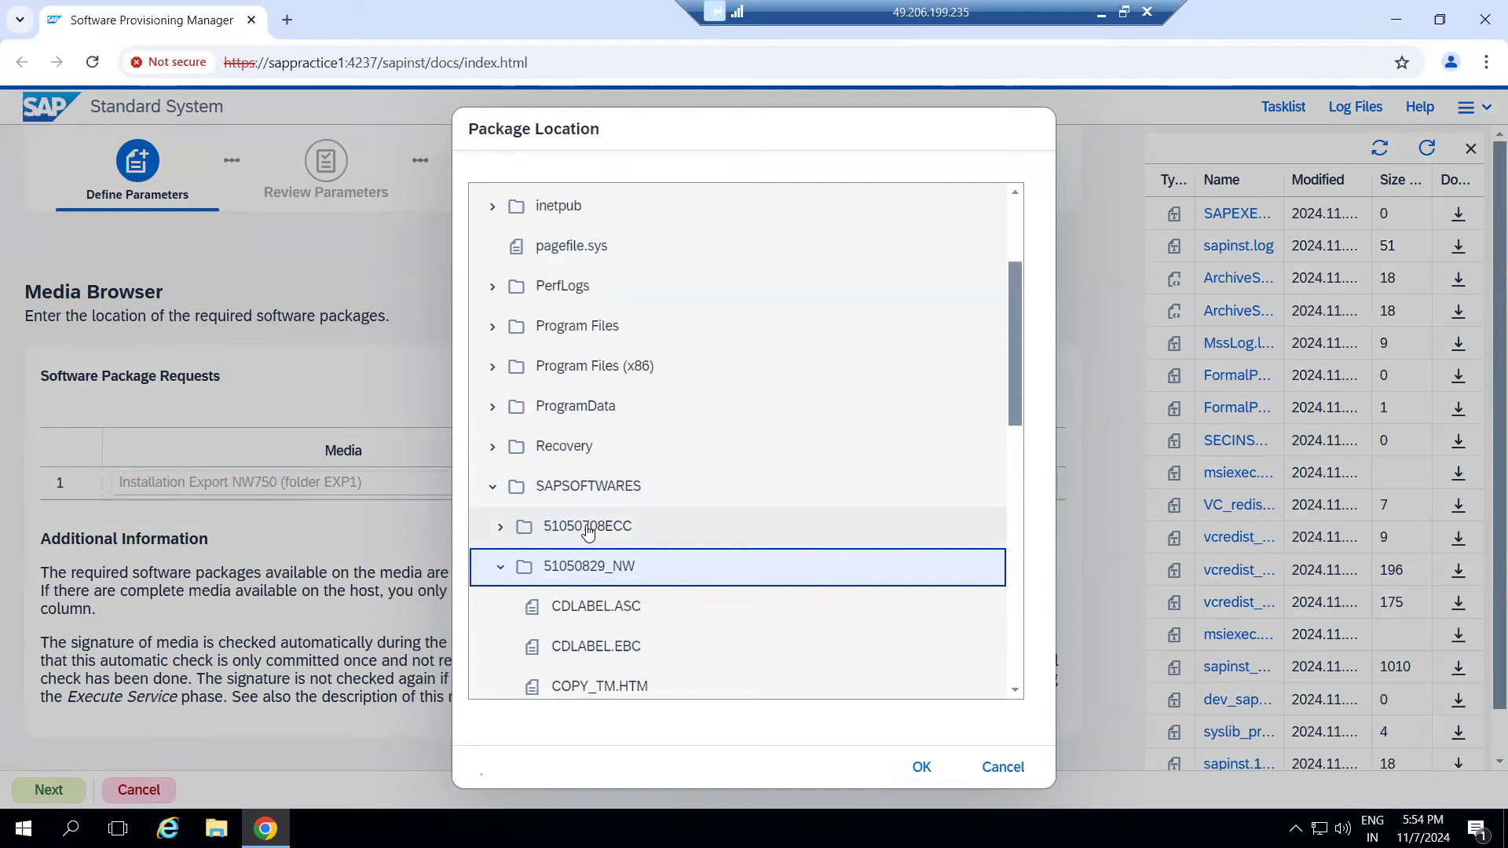
left_click(920, 767)
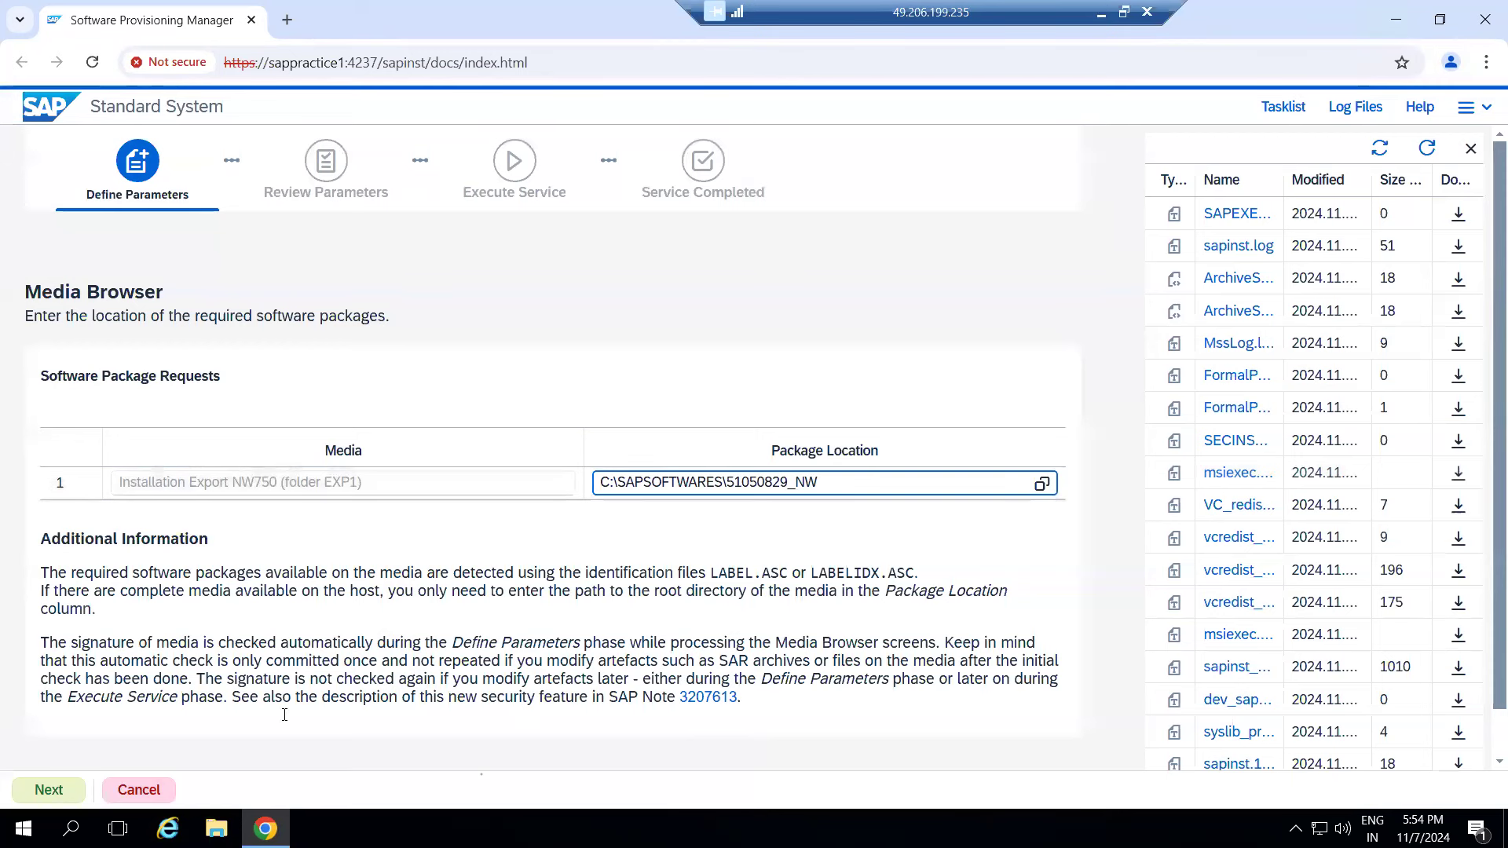
left_click(48, 790)
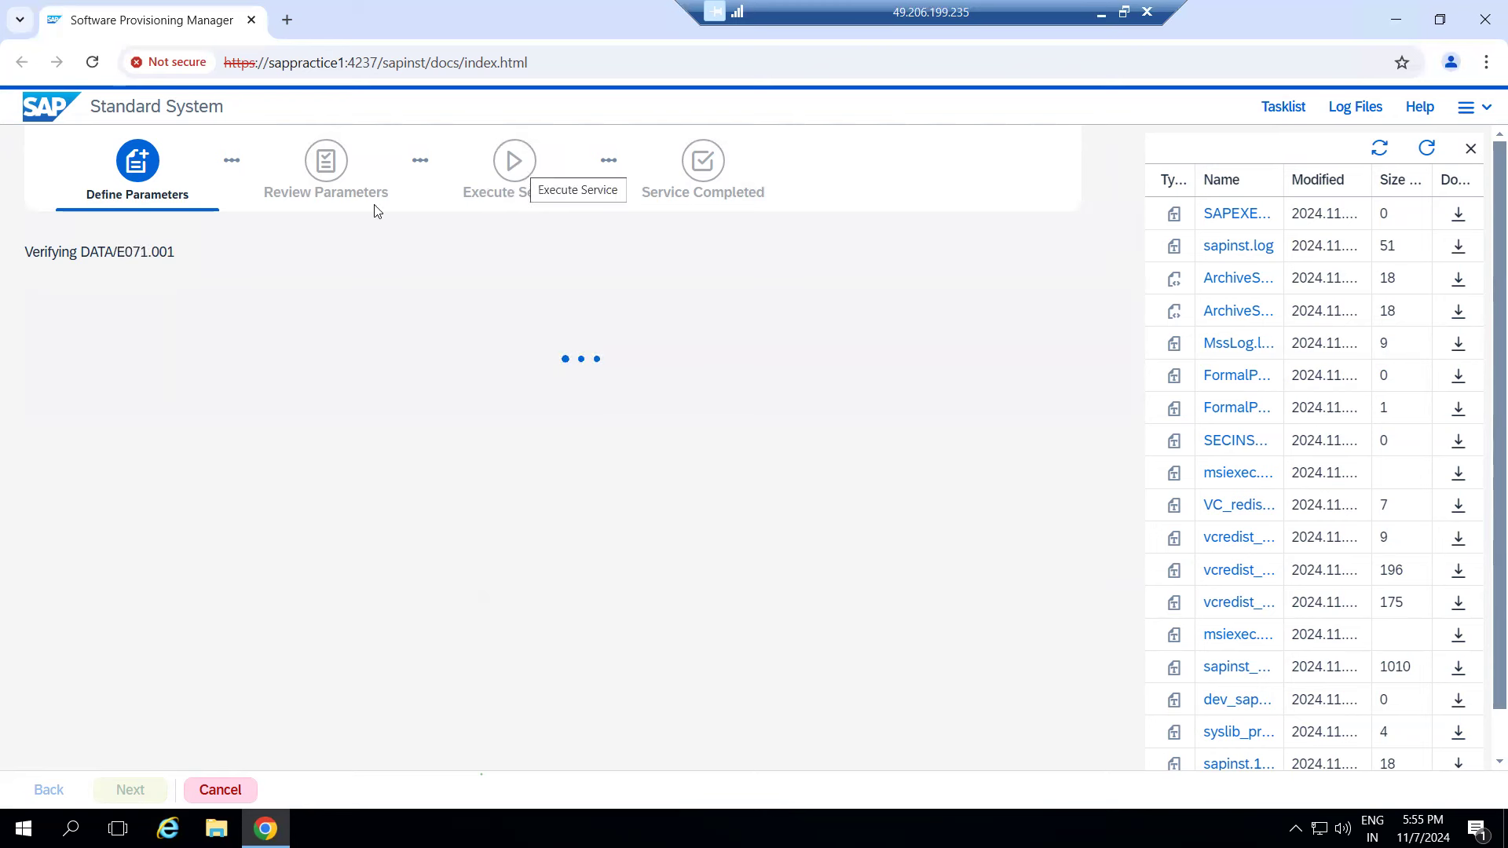
- Refresh the Log Files list during media verification so ping.log appears at the top
left_click_drag(105, 201, 189, 201)
left_click(1422, 157)
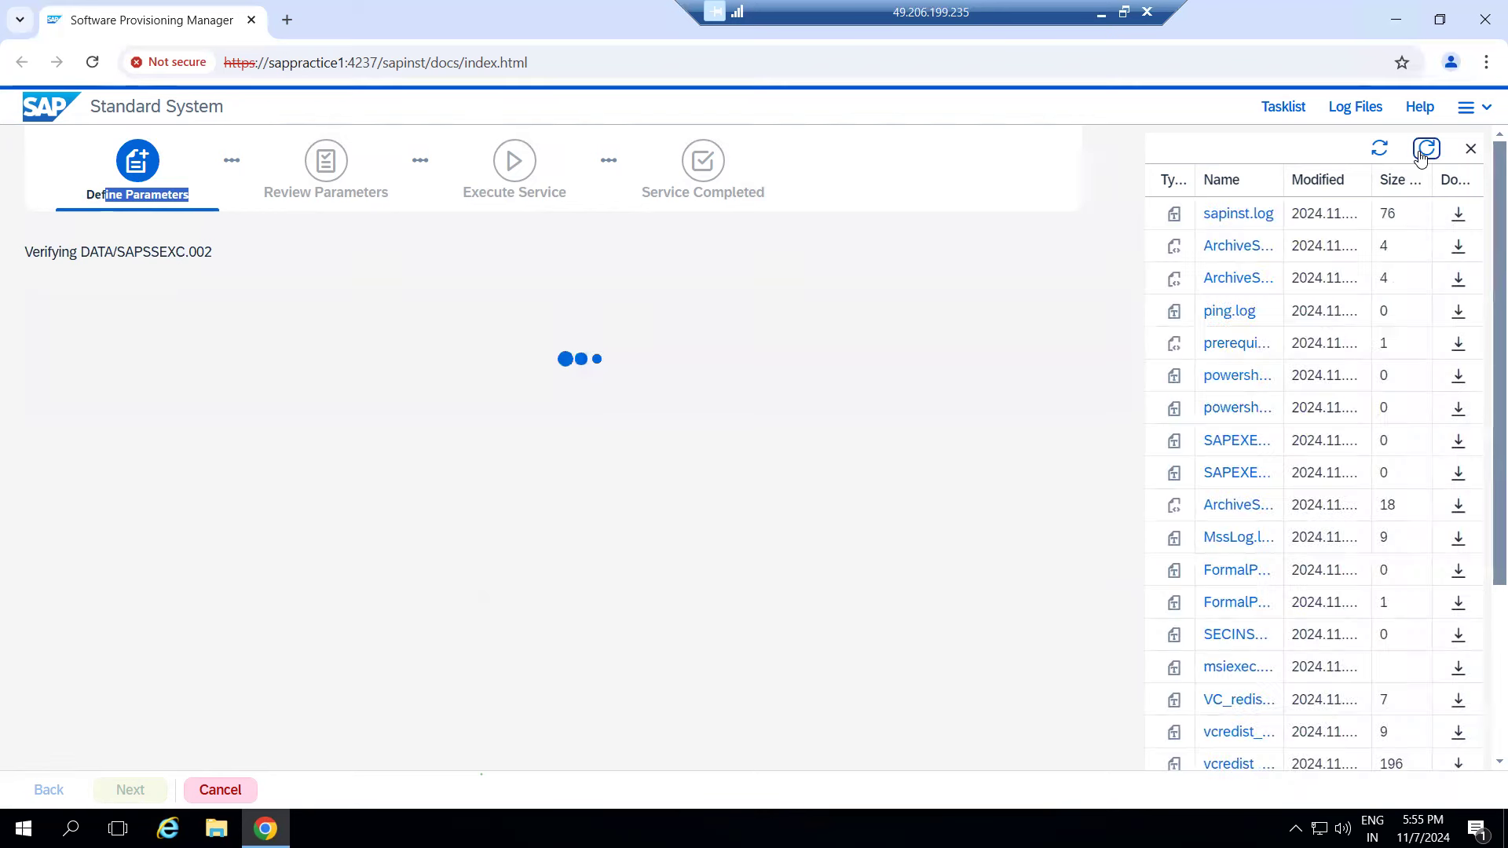
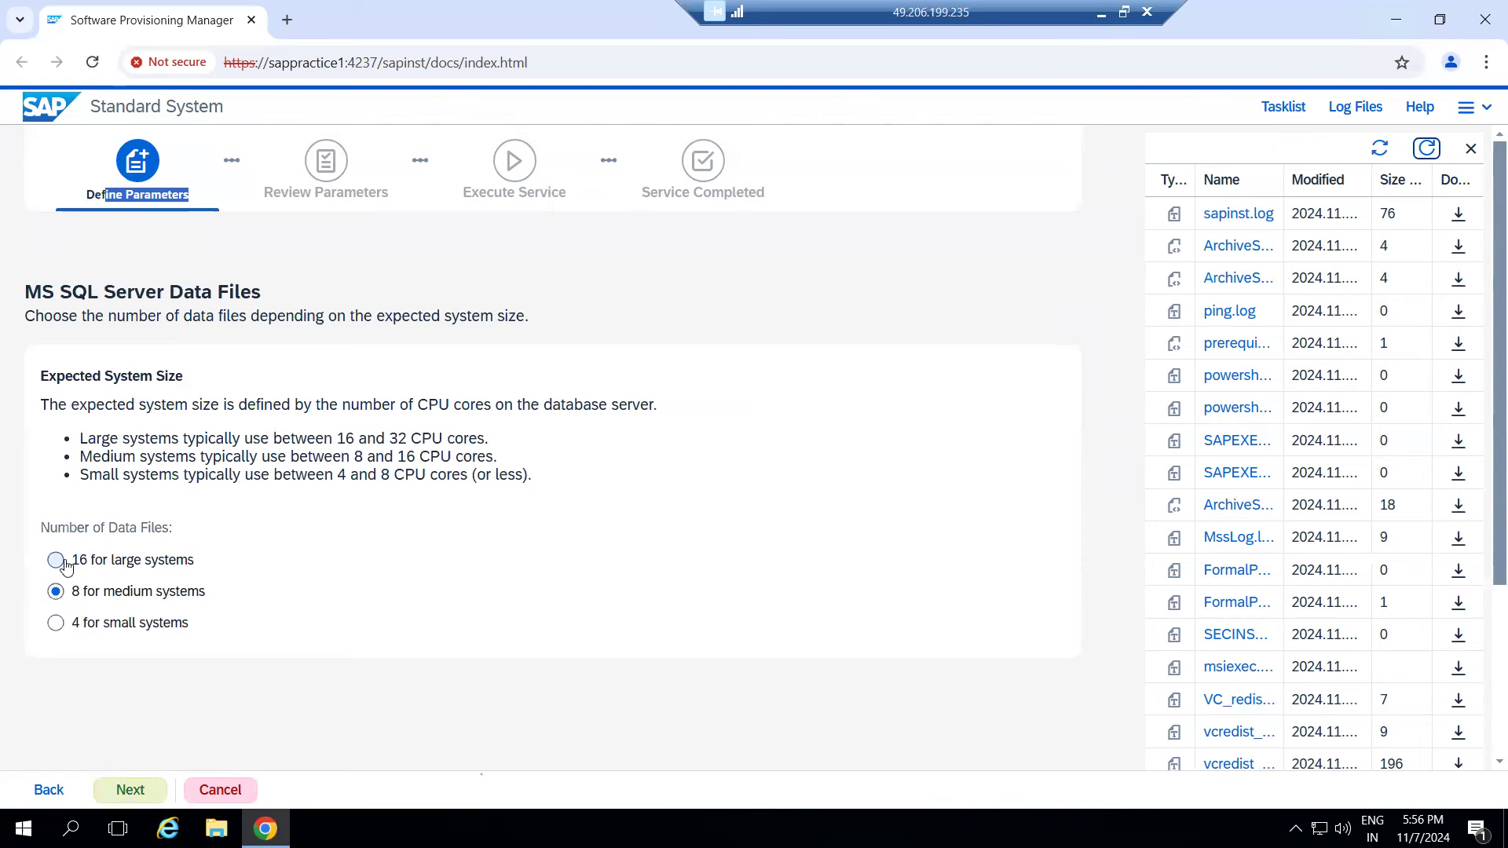
- Choose '4 for small systems' as the number of MS SQL Server data files and continue
left_click(56, 625)
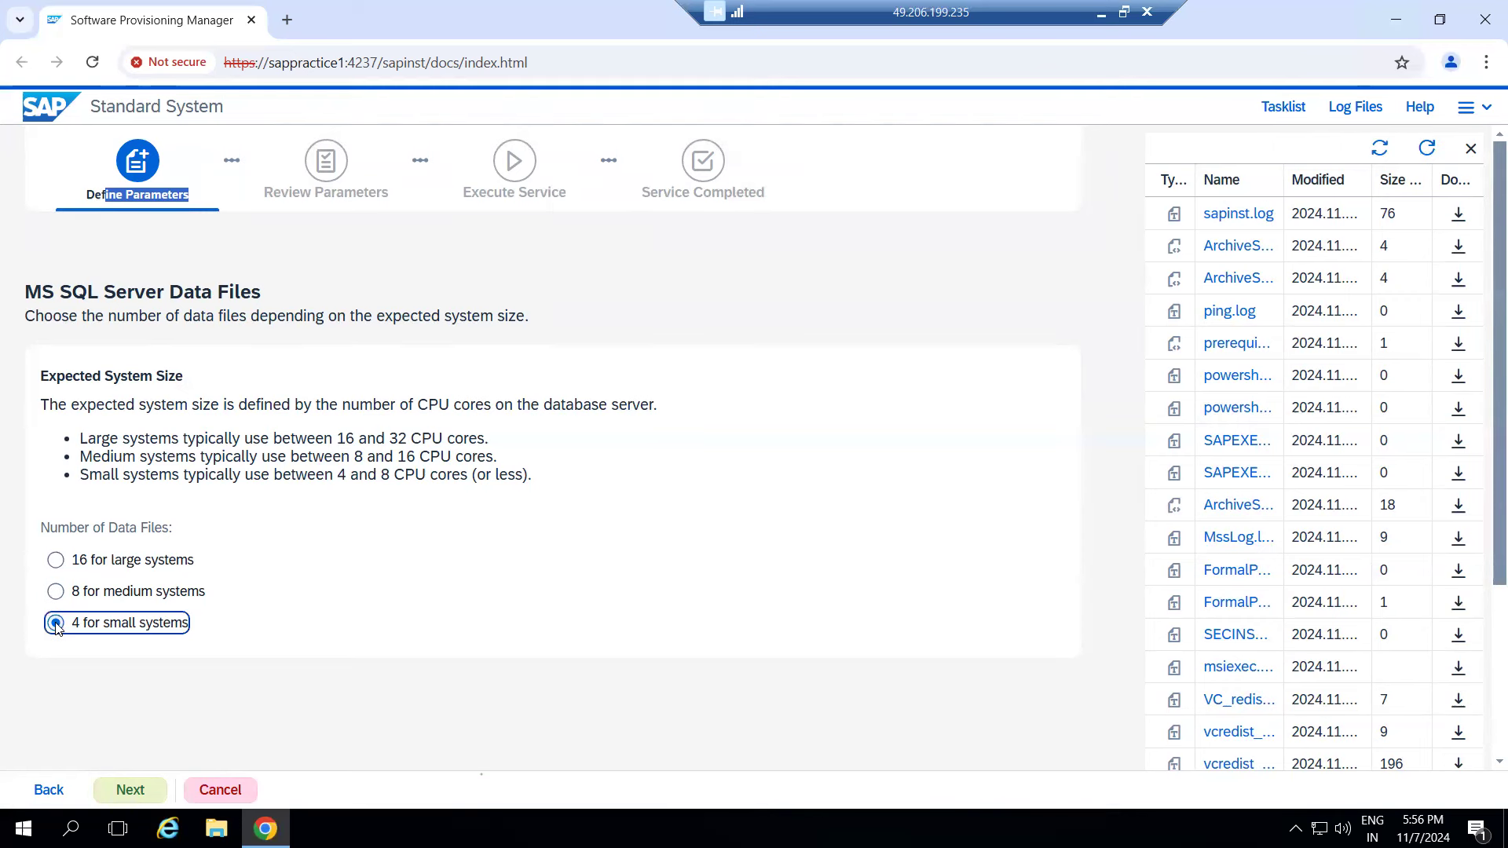
left_click(140, 593)
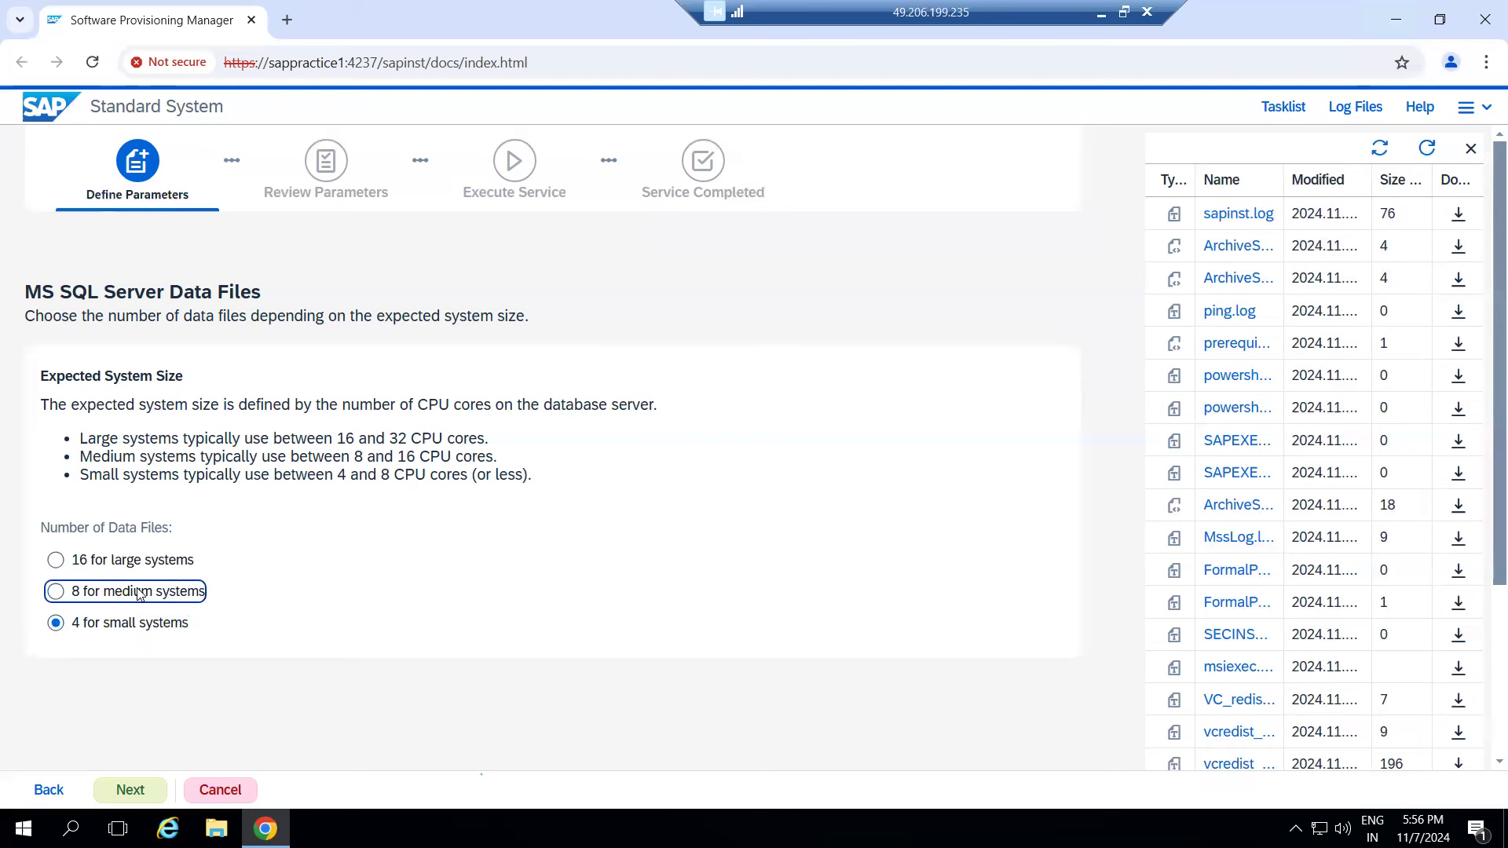
left_click(132, 560)
left_click(93, 622)
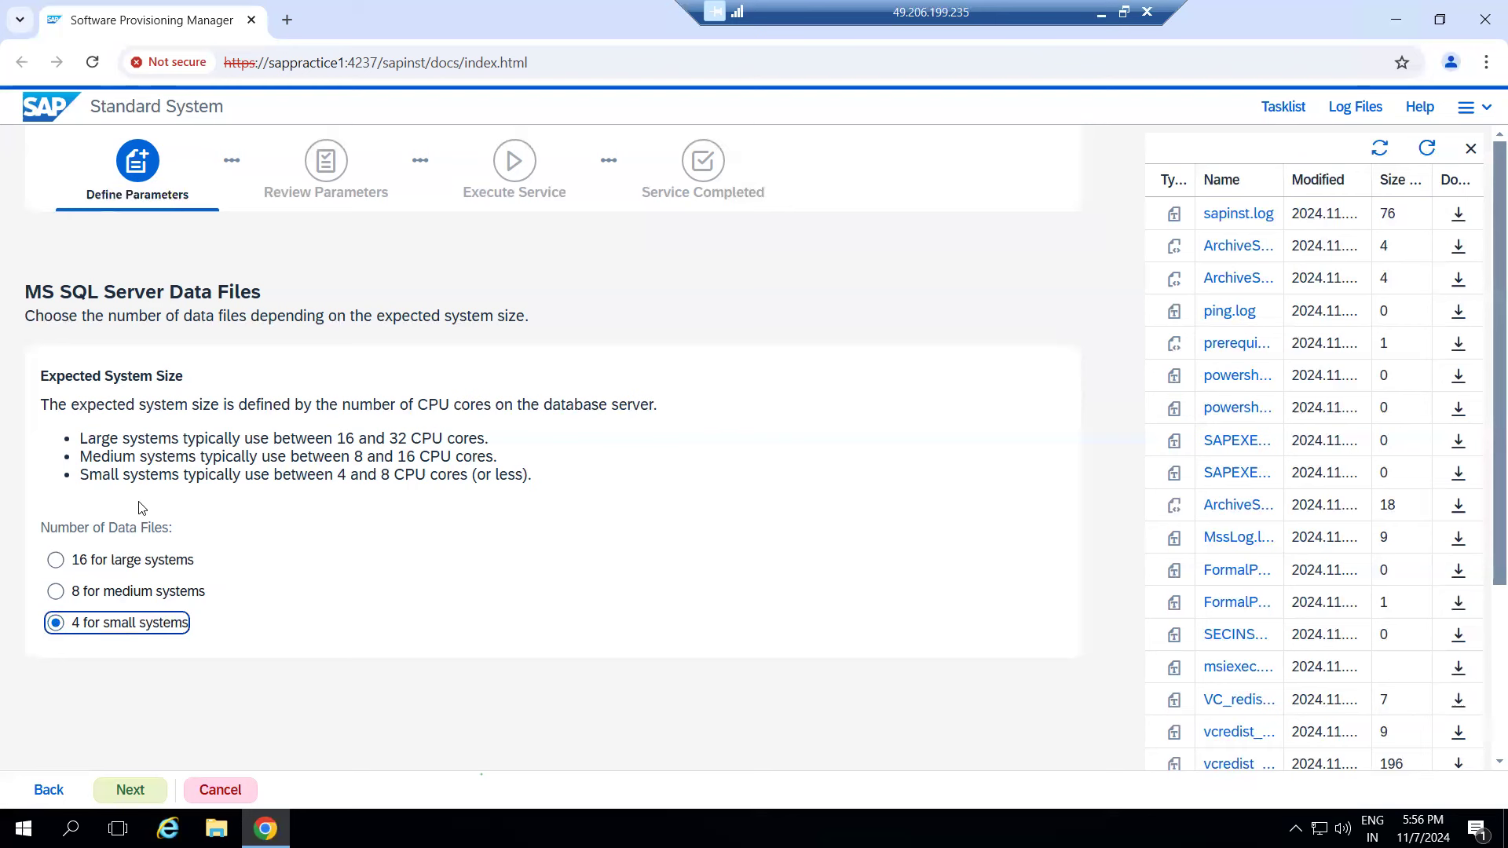
left_click_drag(141, 478, 270, 477)
left_click_drag(87, 629, 170, 635)
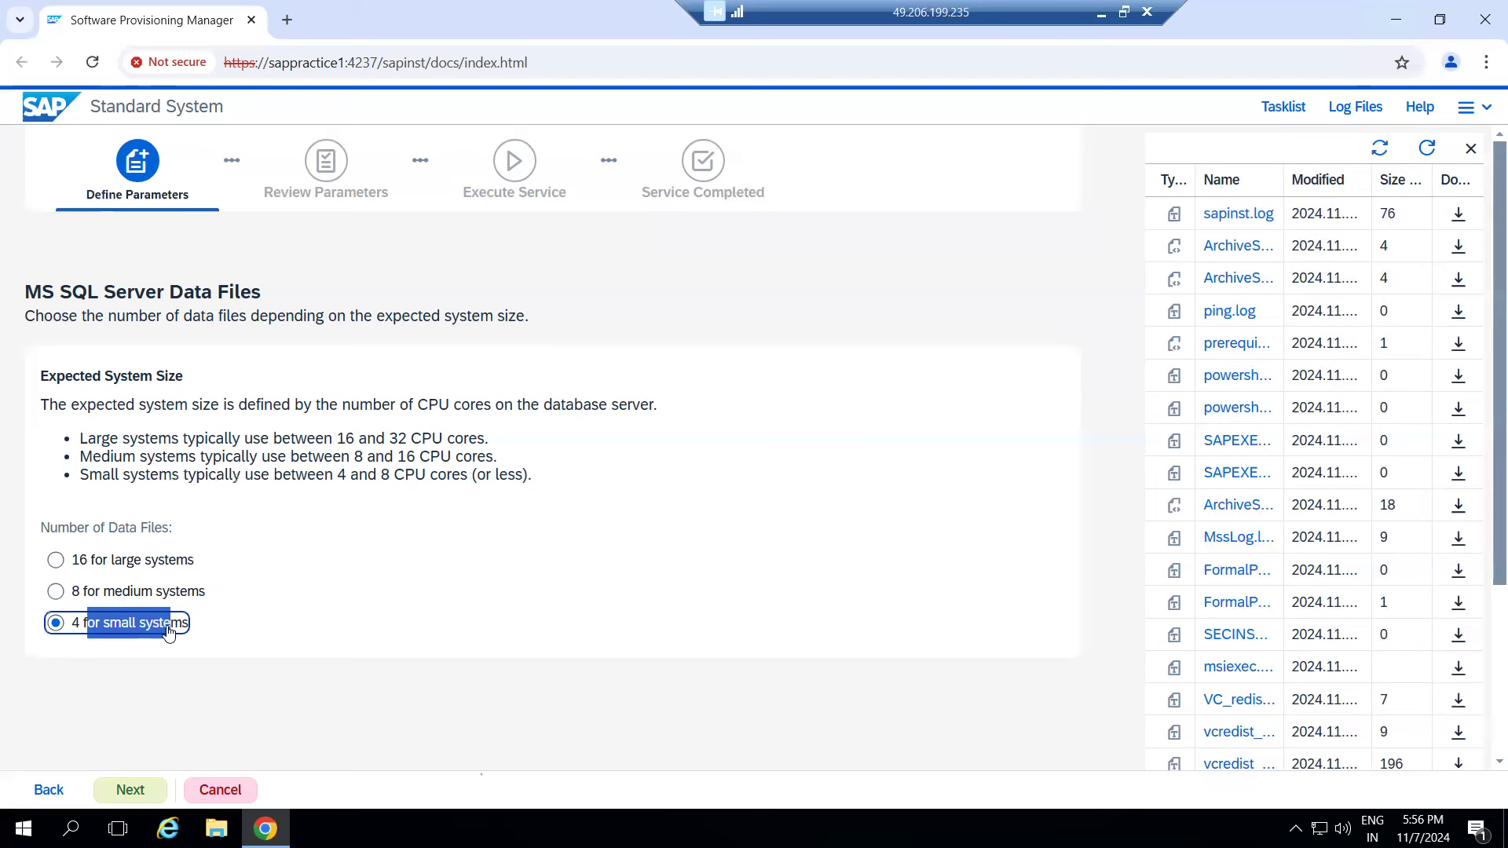
left_click(167, 562)
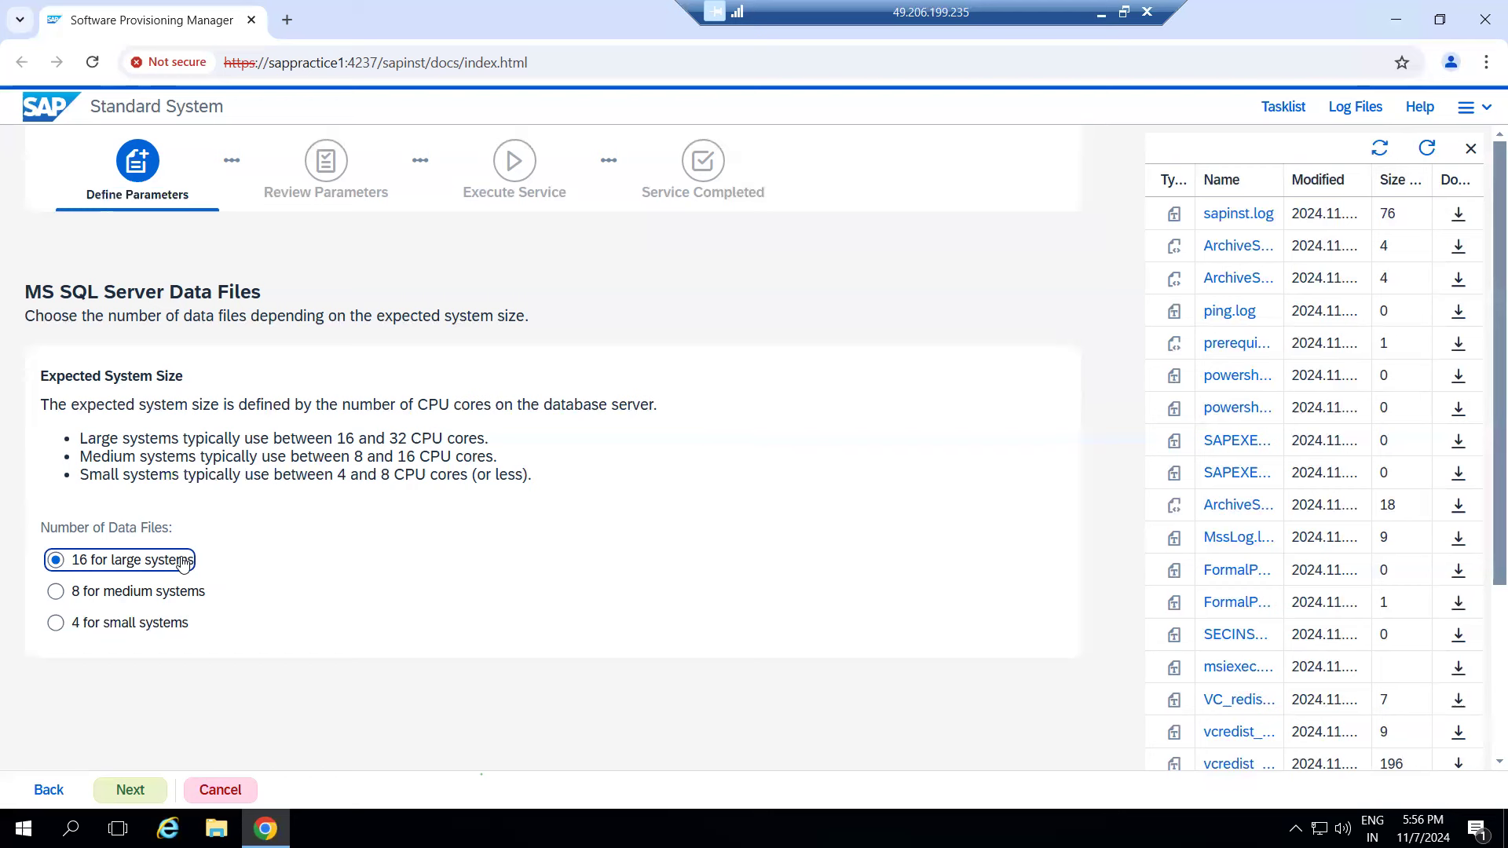
left_click(115, 625)
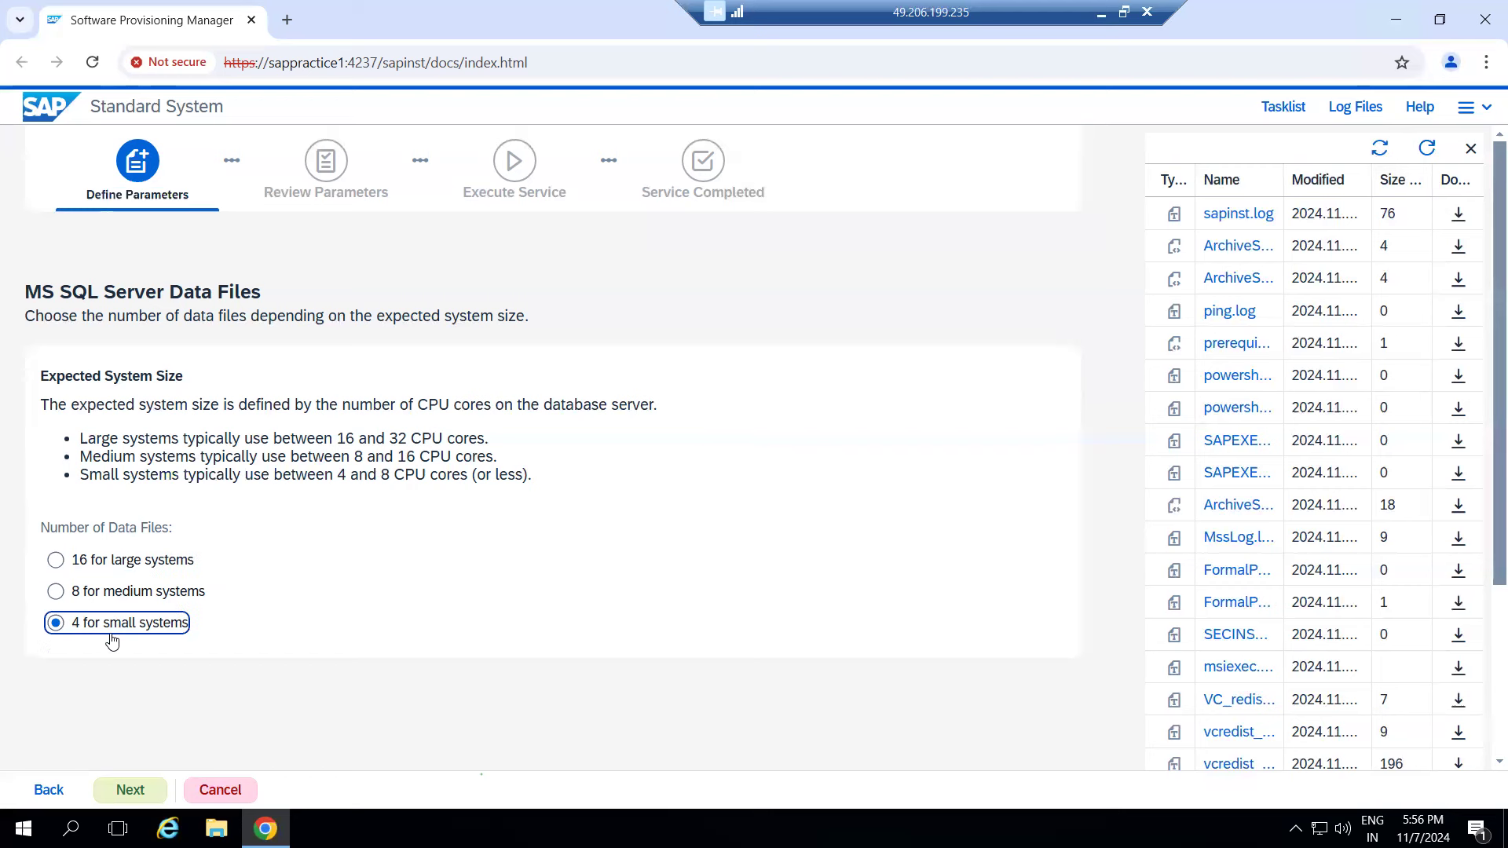
left_click(130, 789)
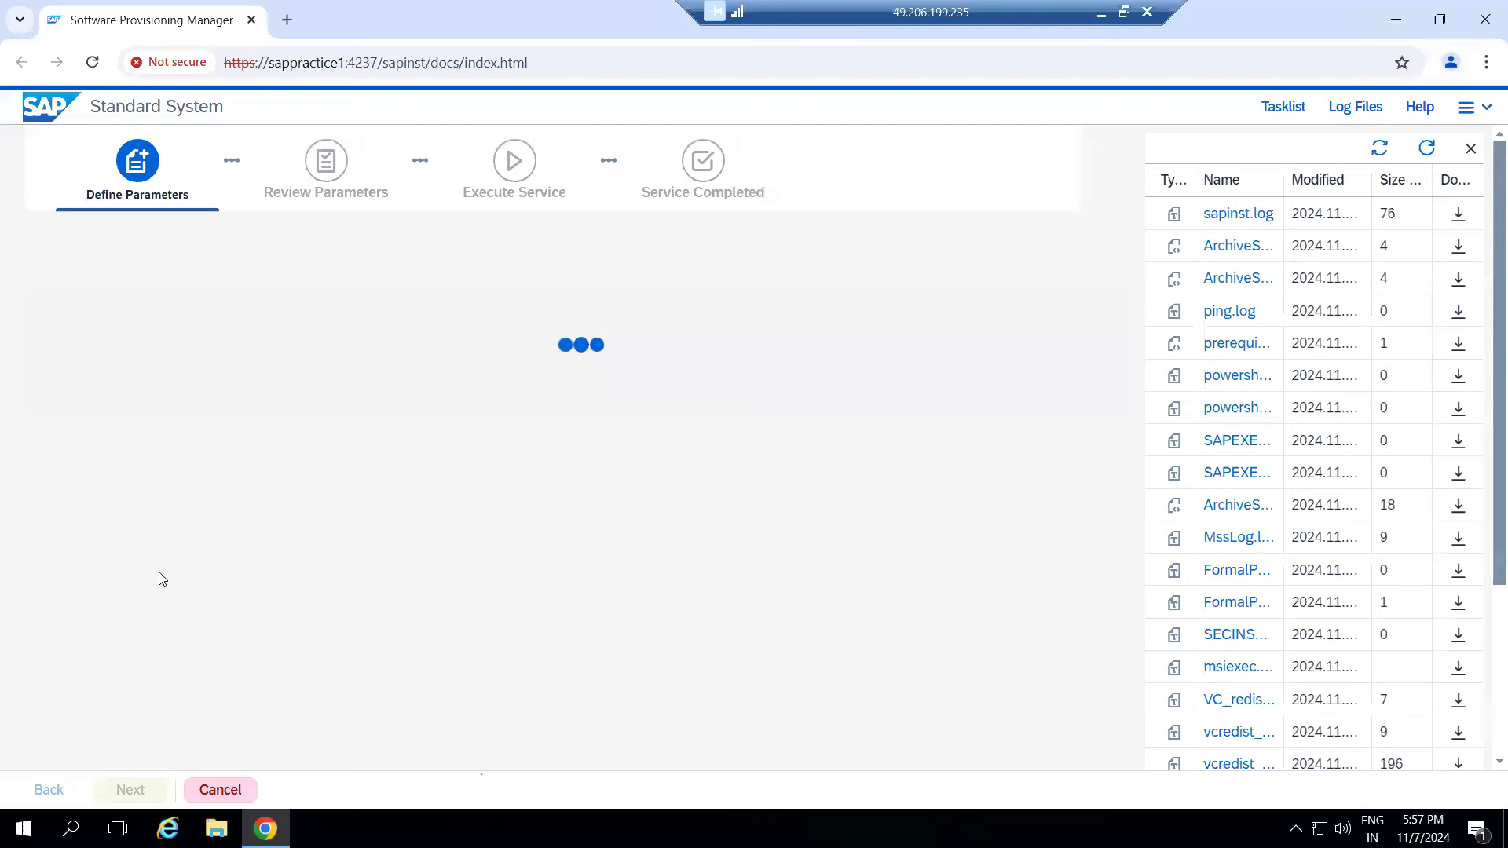
- Refresh the log files, keep declustering/depooling enabled, and minimize the remote session
left_click(1426, 149)
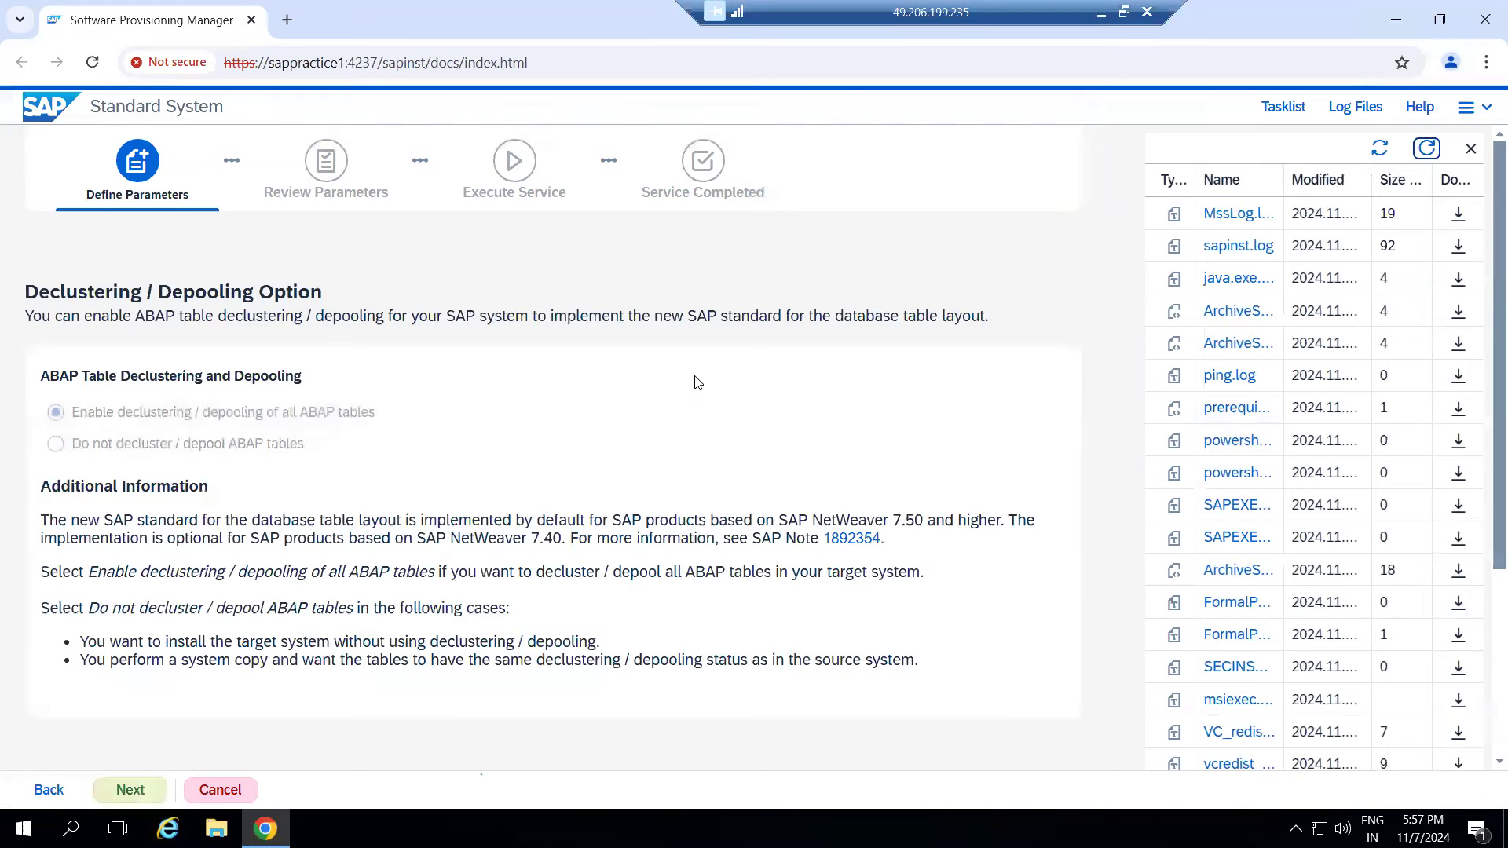
left_click(126, 792)
left_click(1101, 12)
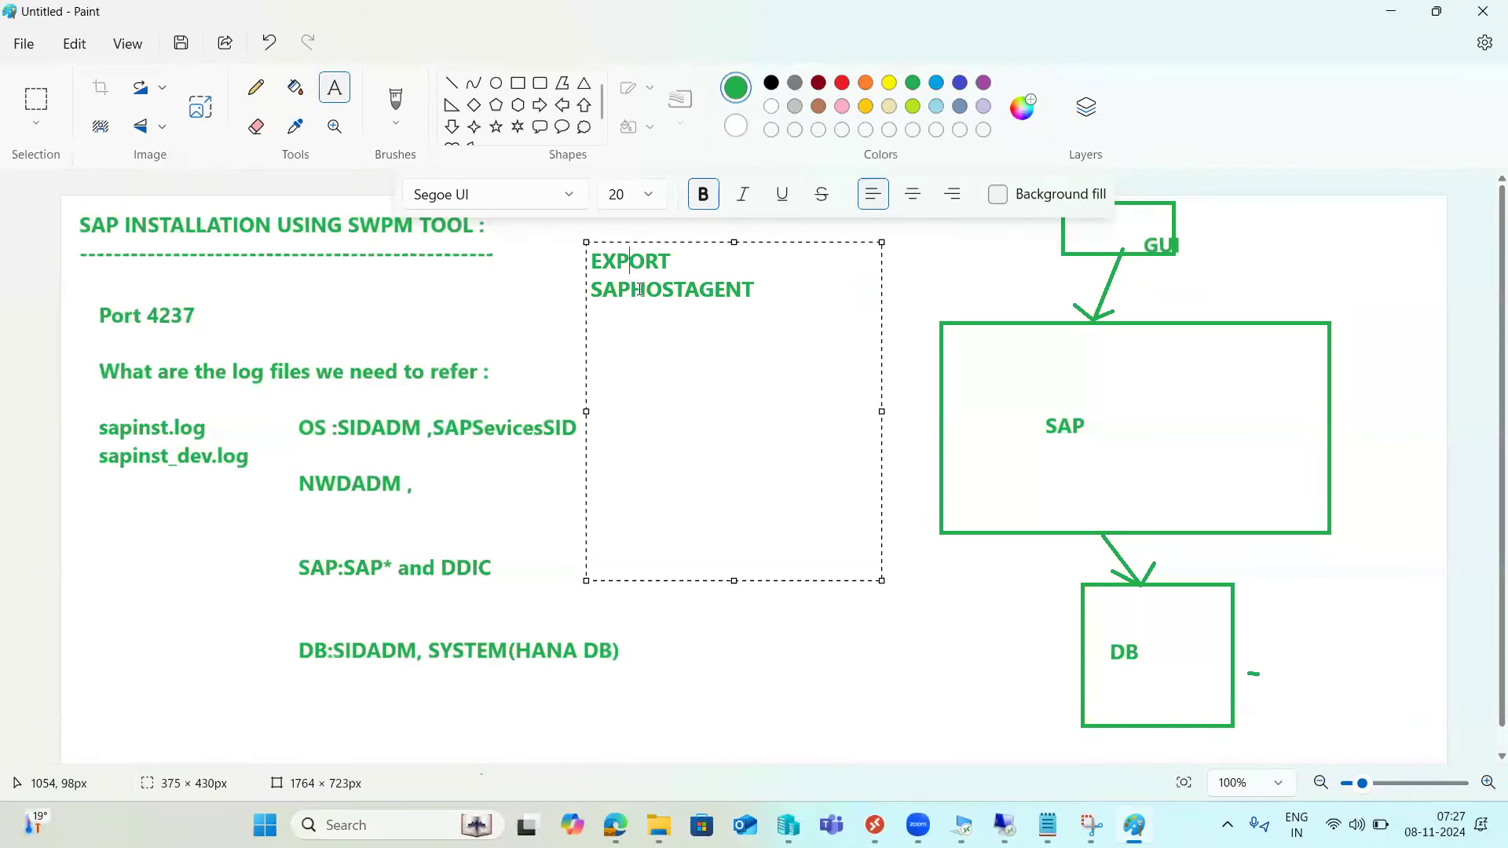
- Close the spare Remote Desktop Connection window and return to the 49.206.199.235 SAP session
left_click(638, 323)
mouse_move(1048, 824)
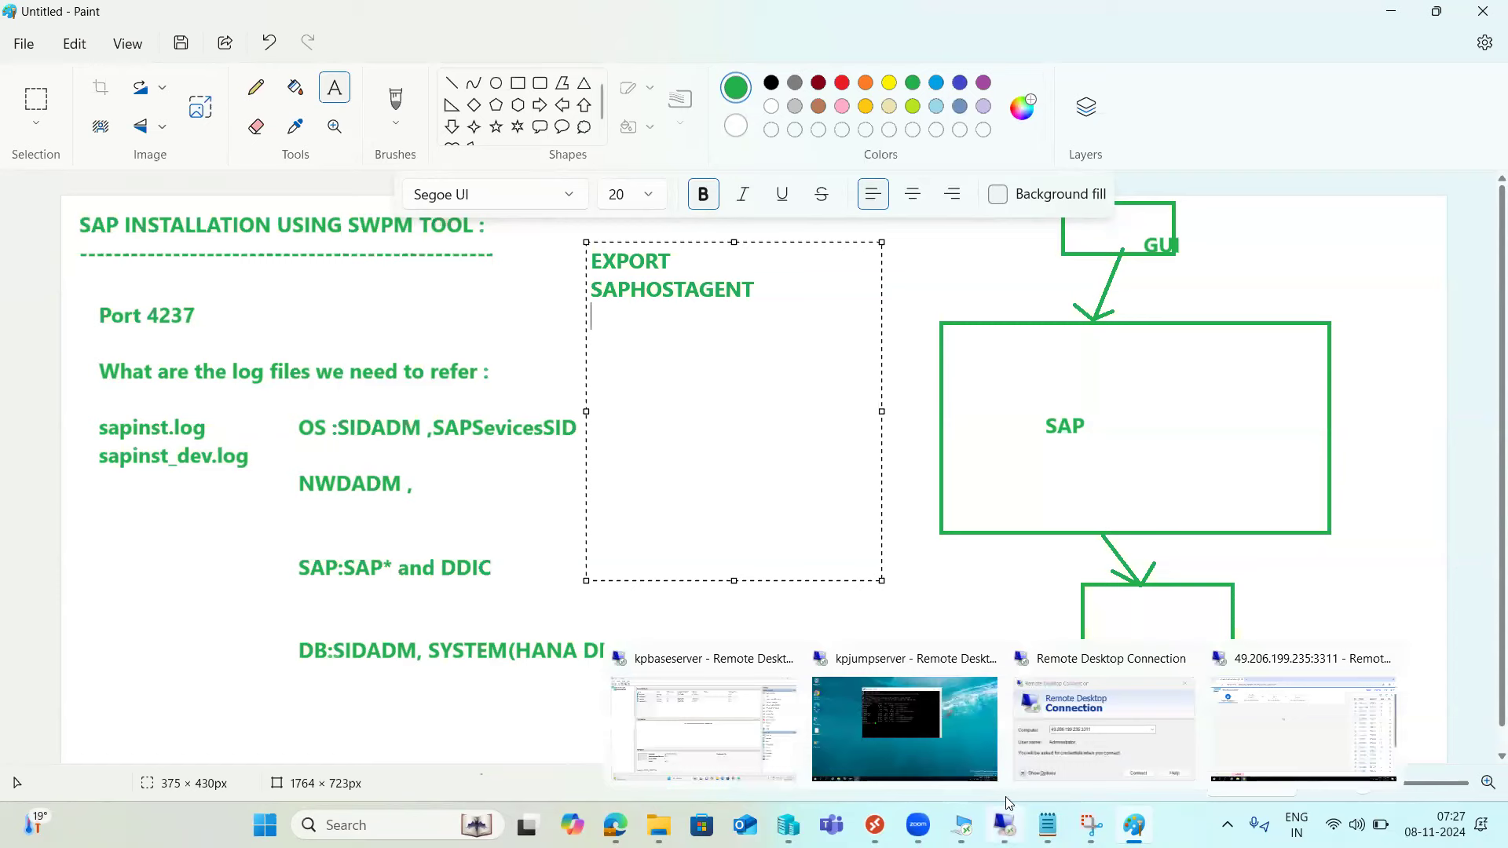
left_click(1184, 659)
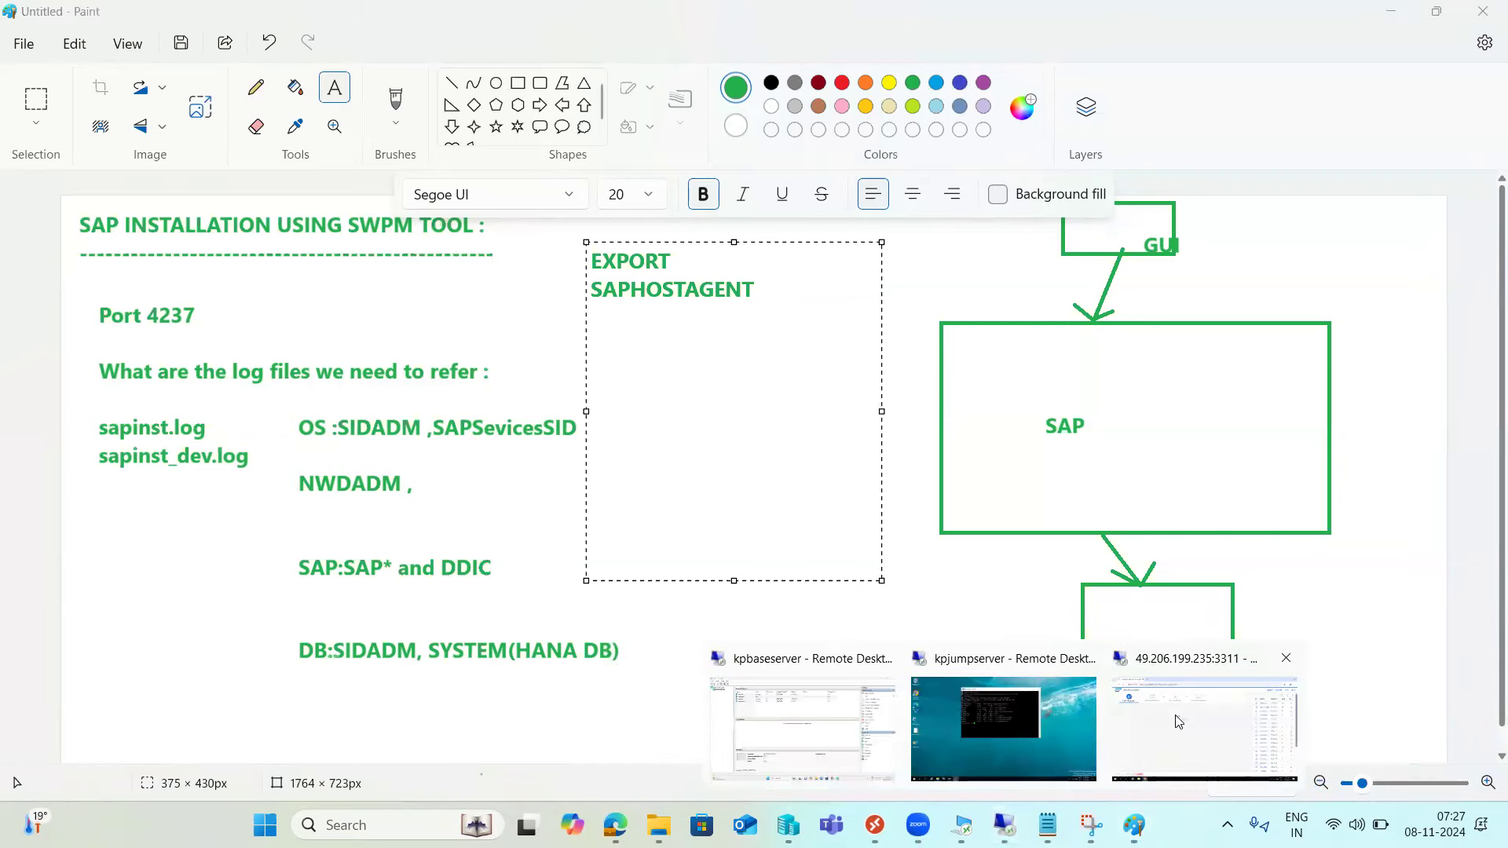
left_click(1178, 721)
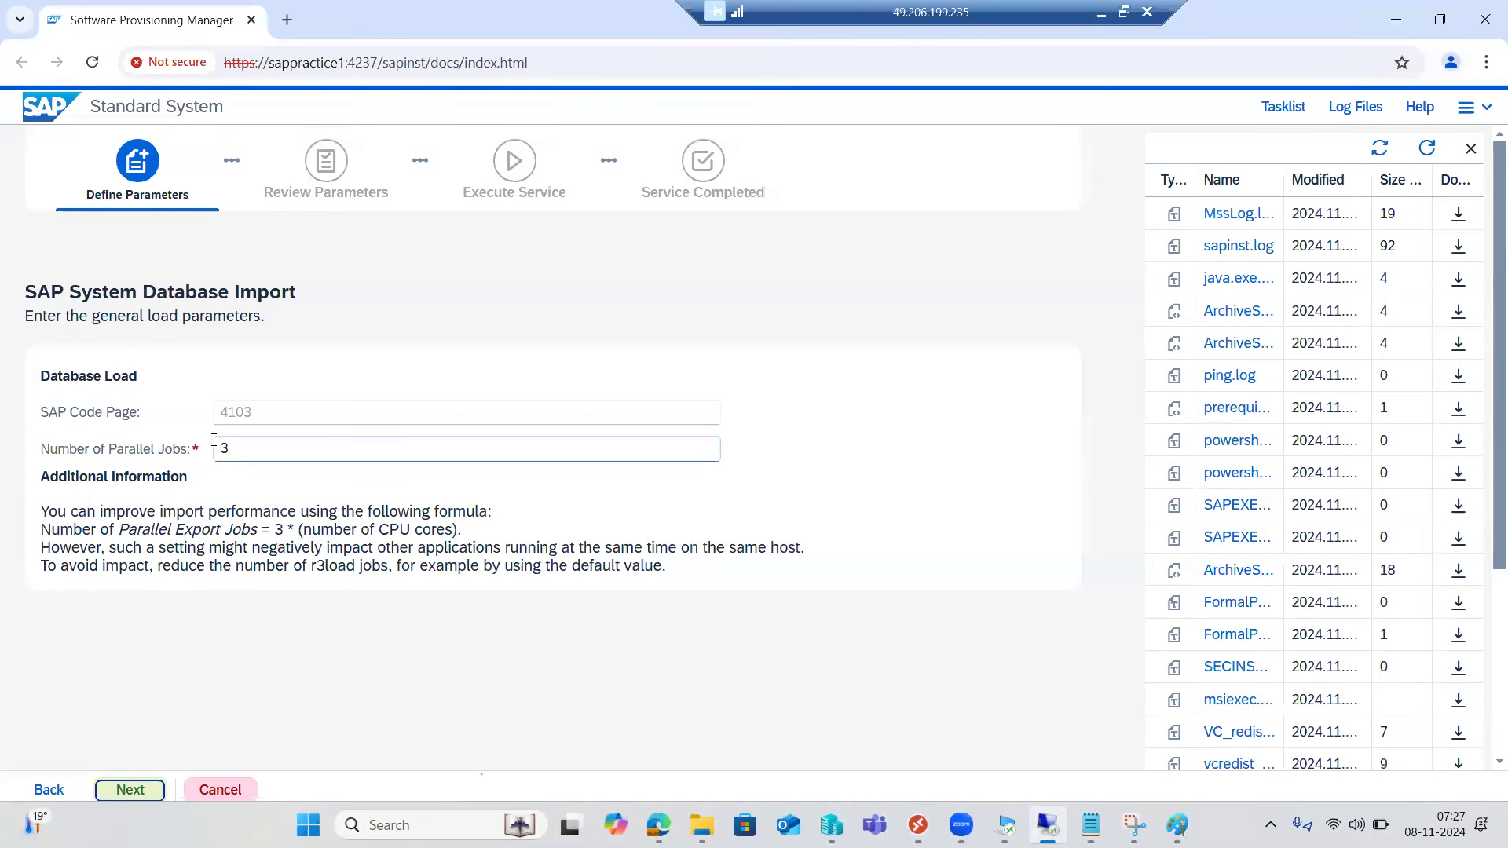
- Change the Number of Parallel Jobs from 3 to 6 and submit the database import settings
double_click(245, 444)
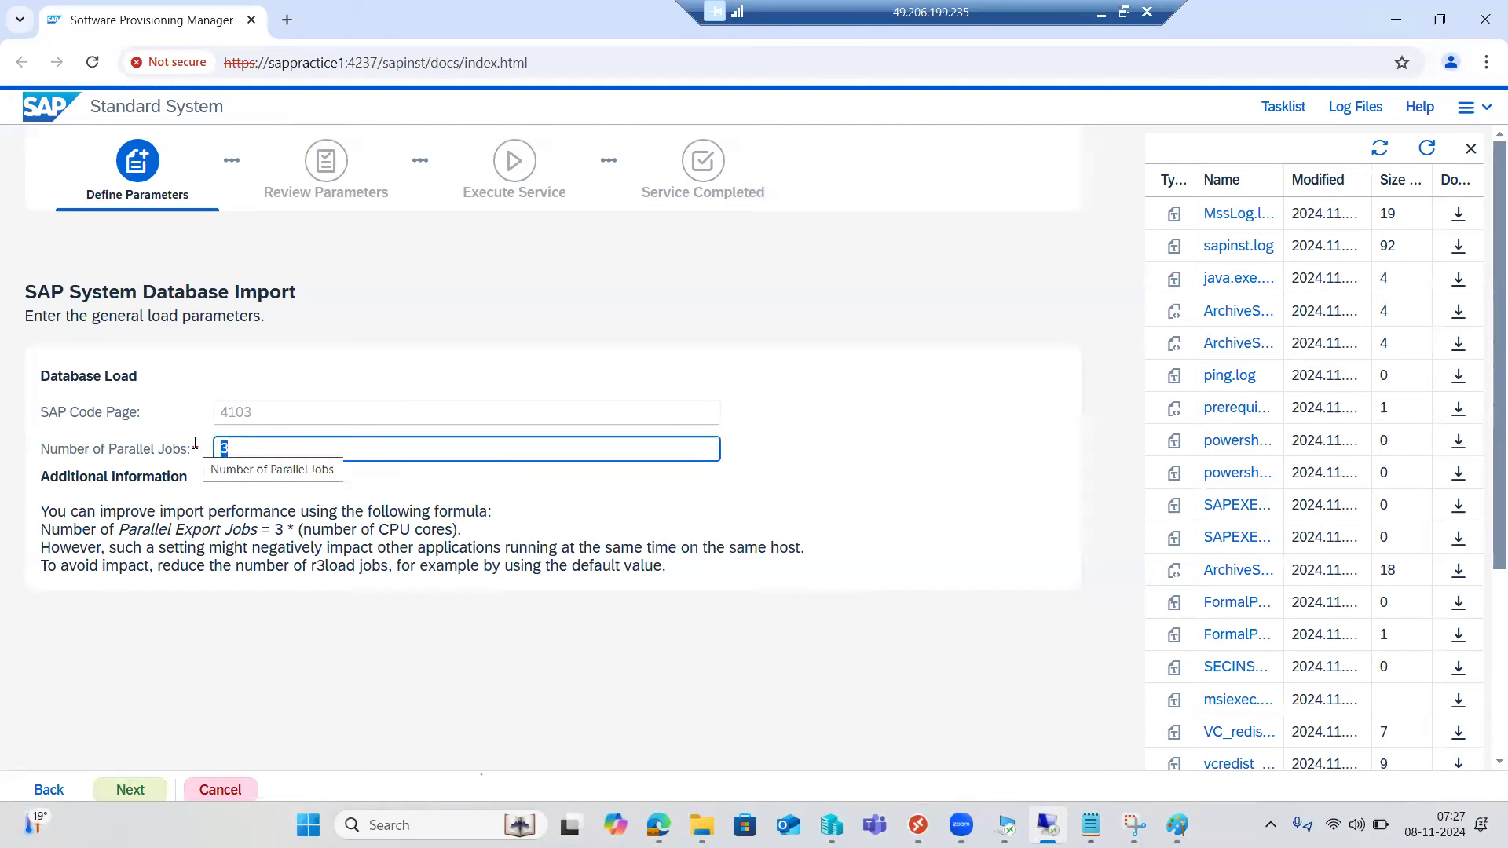
left_click(242, 447)
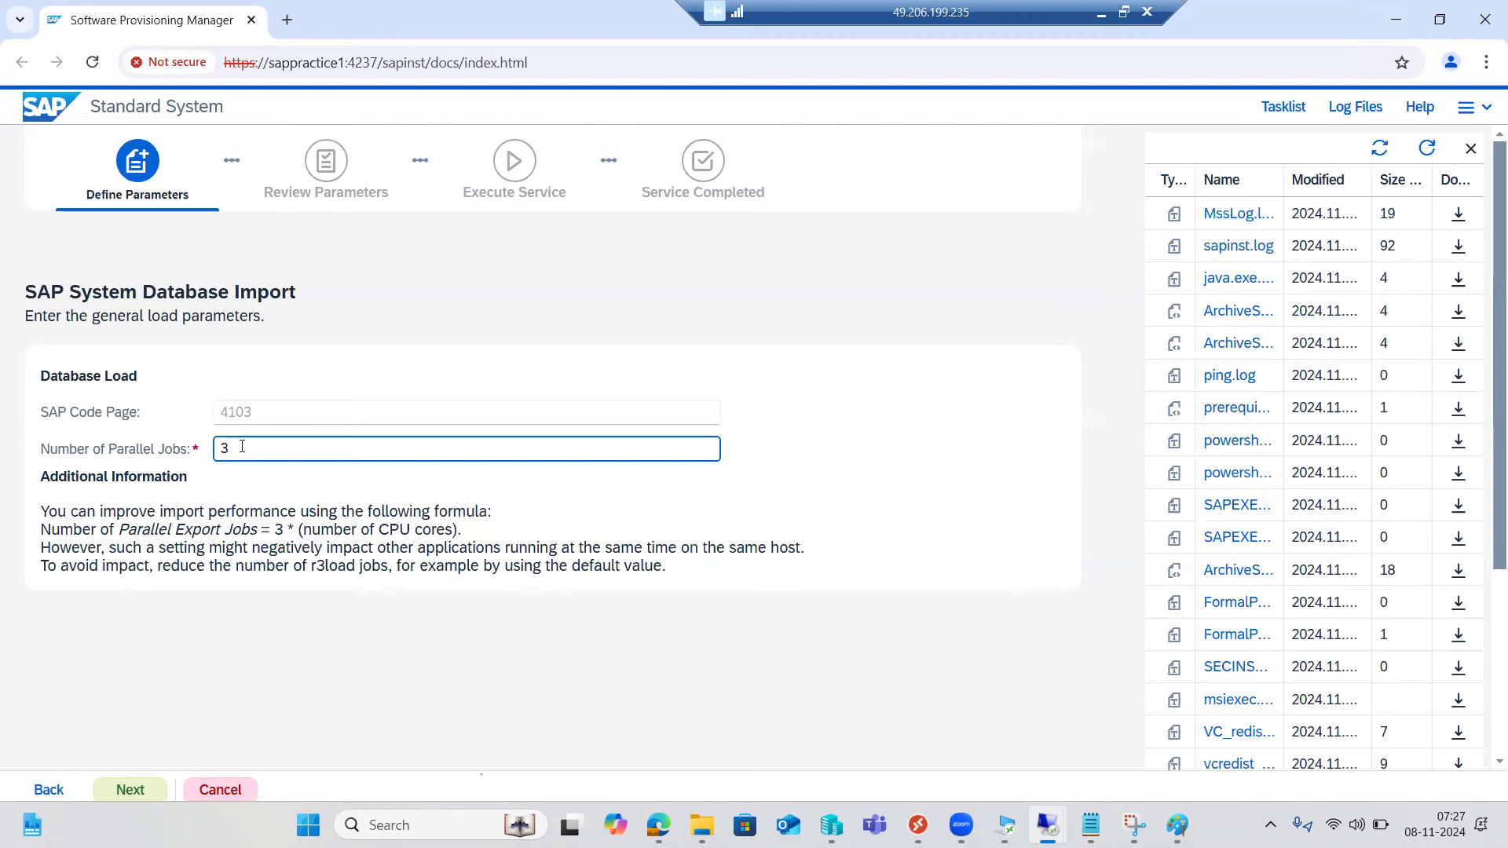
double_click(242, 446)
type("6")
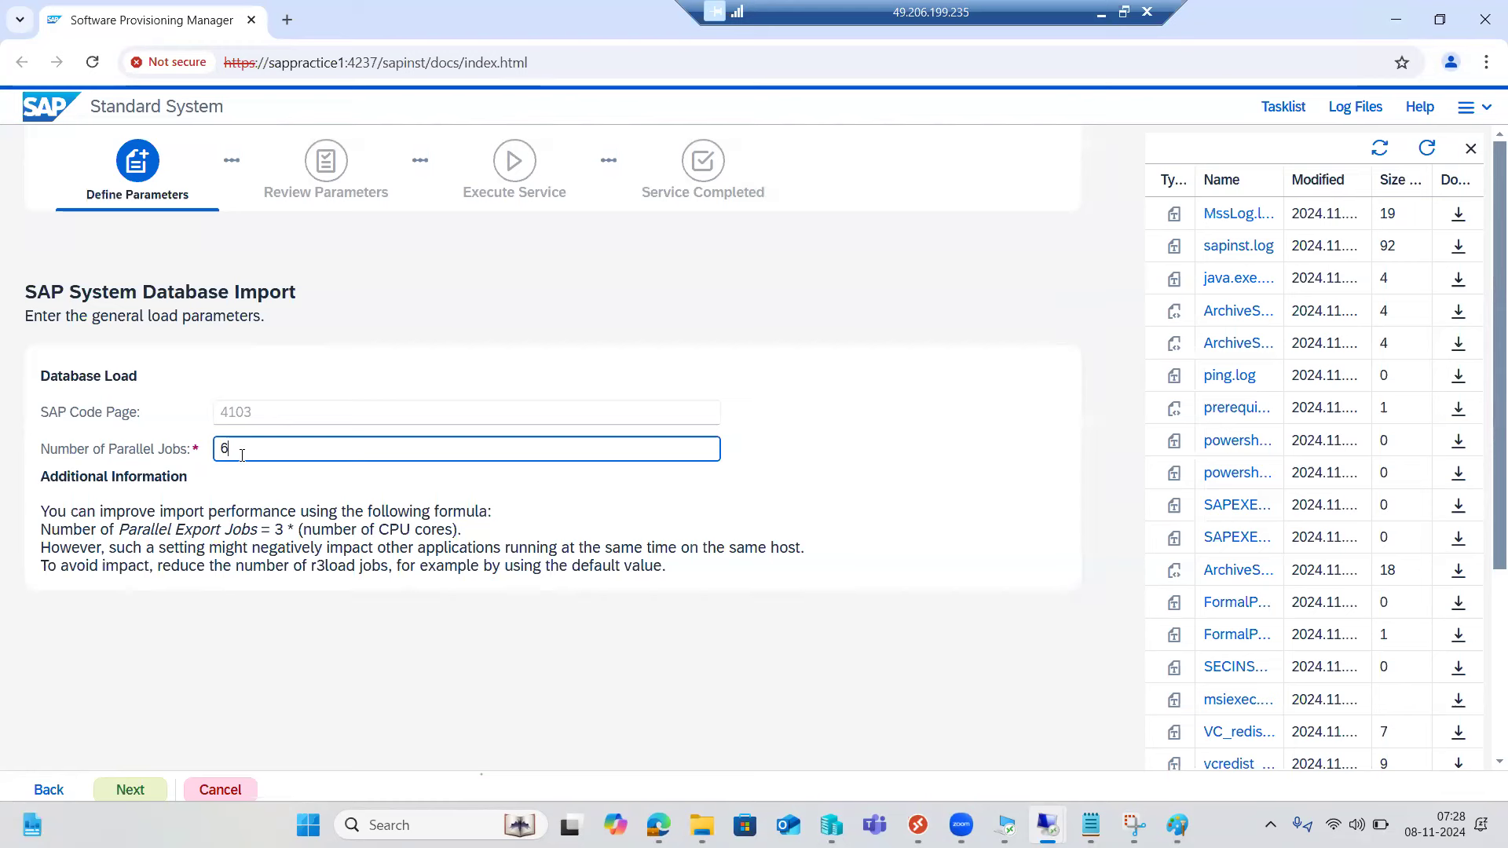
key("ctrl+a")
left_click(235, 449)
left_click(128, 789)
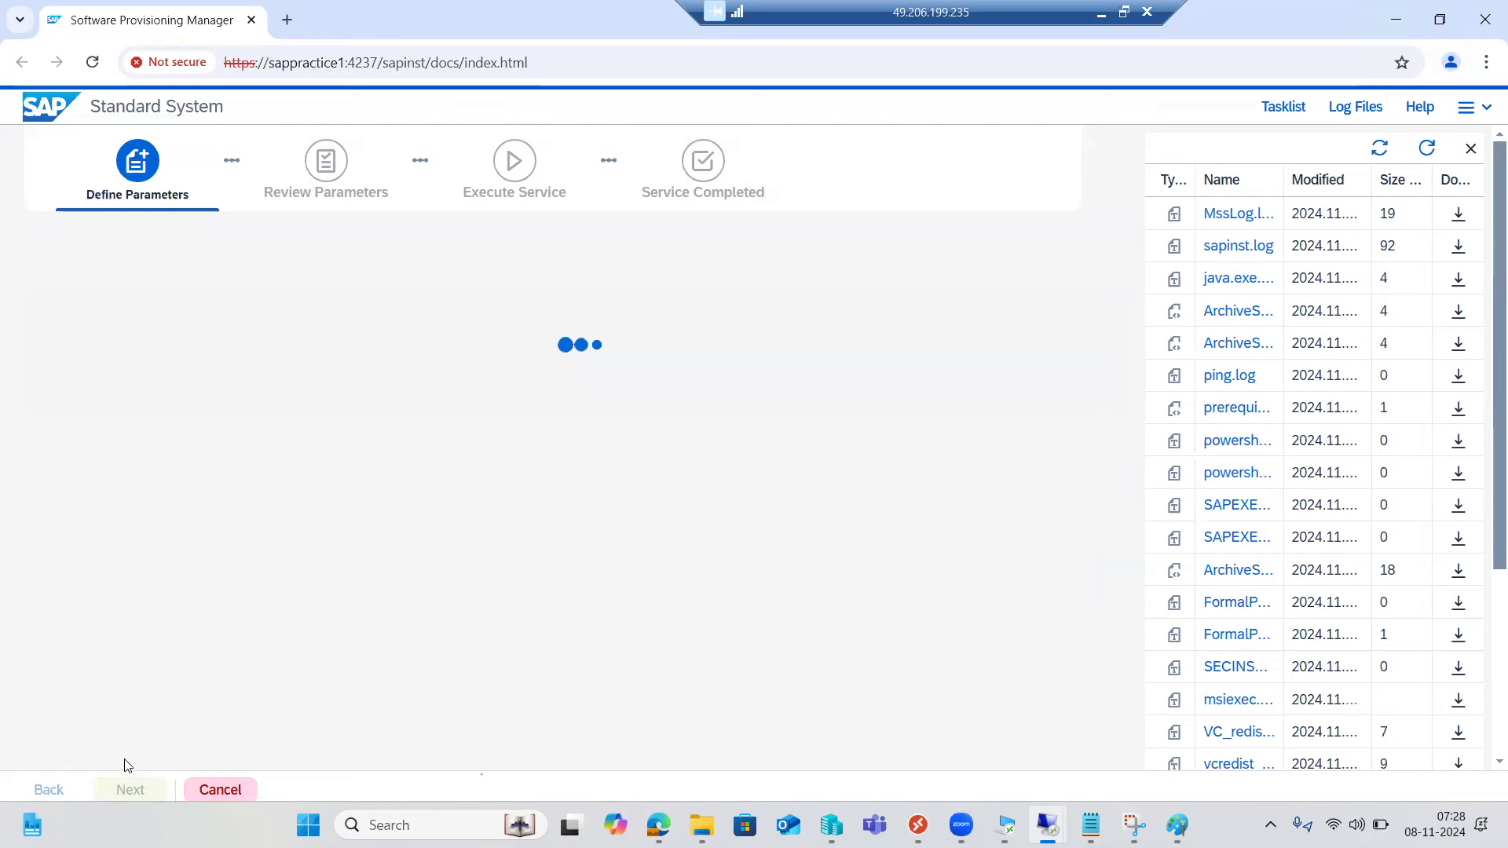
- Review PAS instance number 00 and ASCS instance number 01 on host sappractice1, leaving both unchanged
left_click(1426, 151)
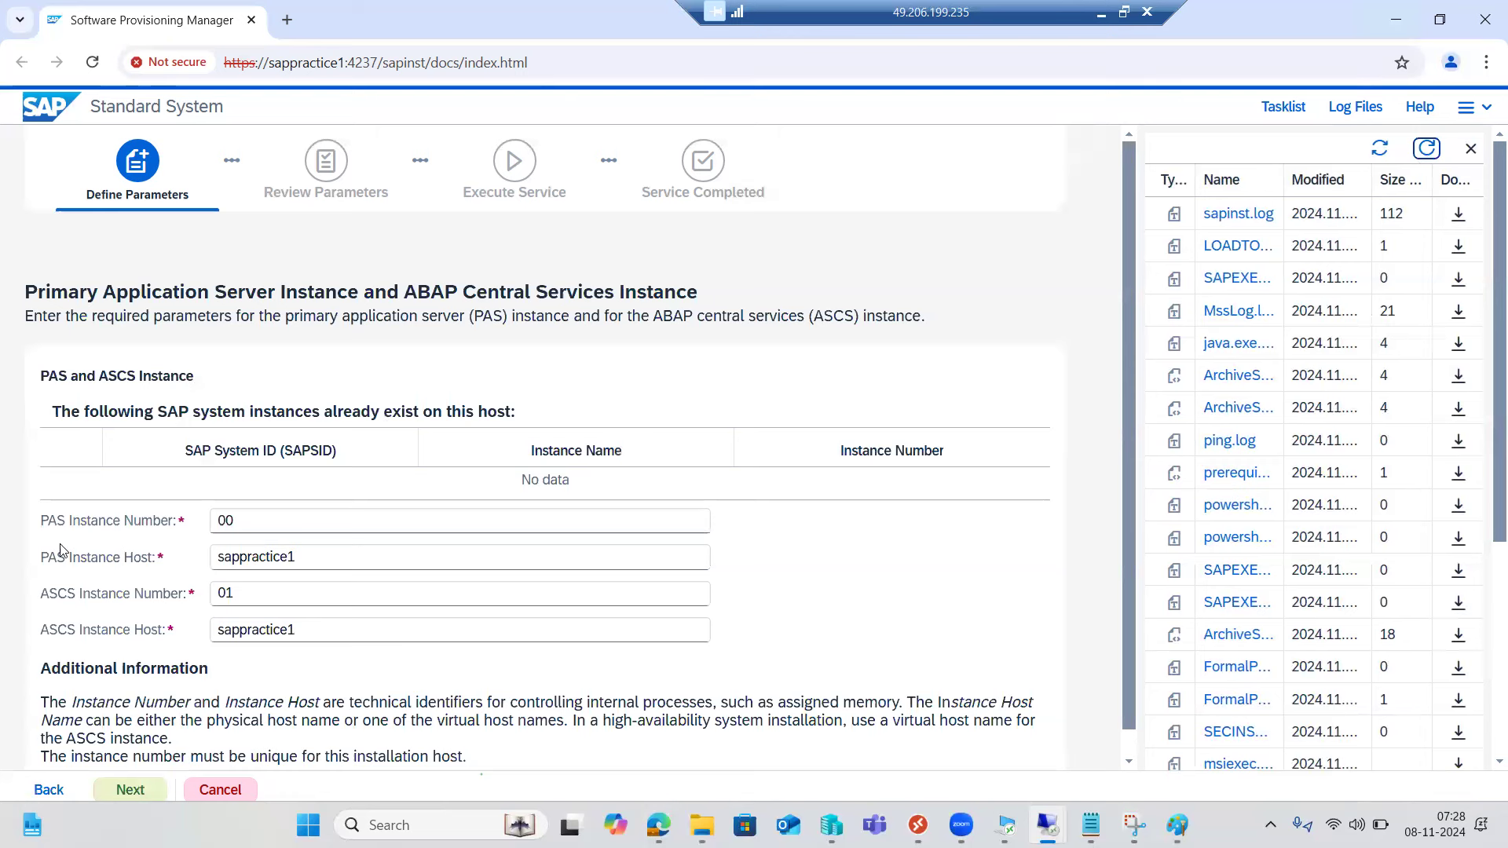
left_click_drag(47, 521, 192, 518)
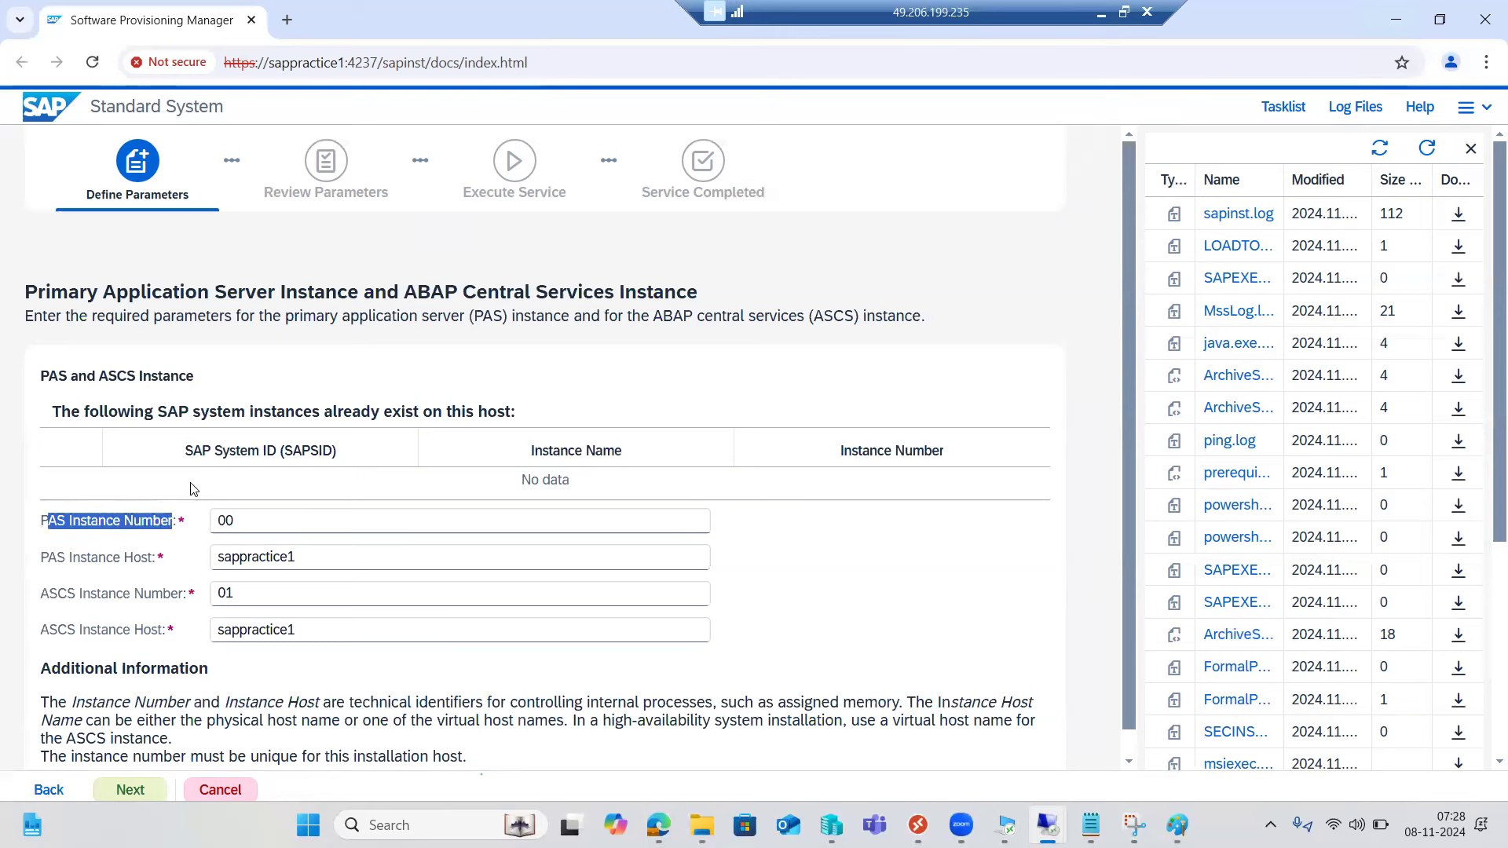
left_click_drag(41, 377, 198, 379)
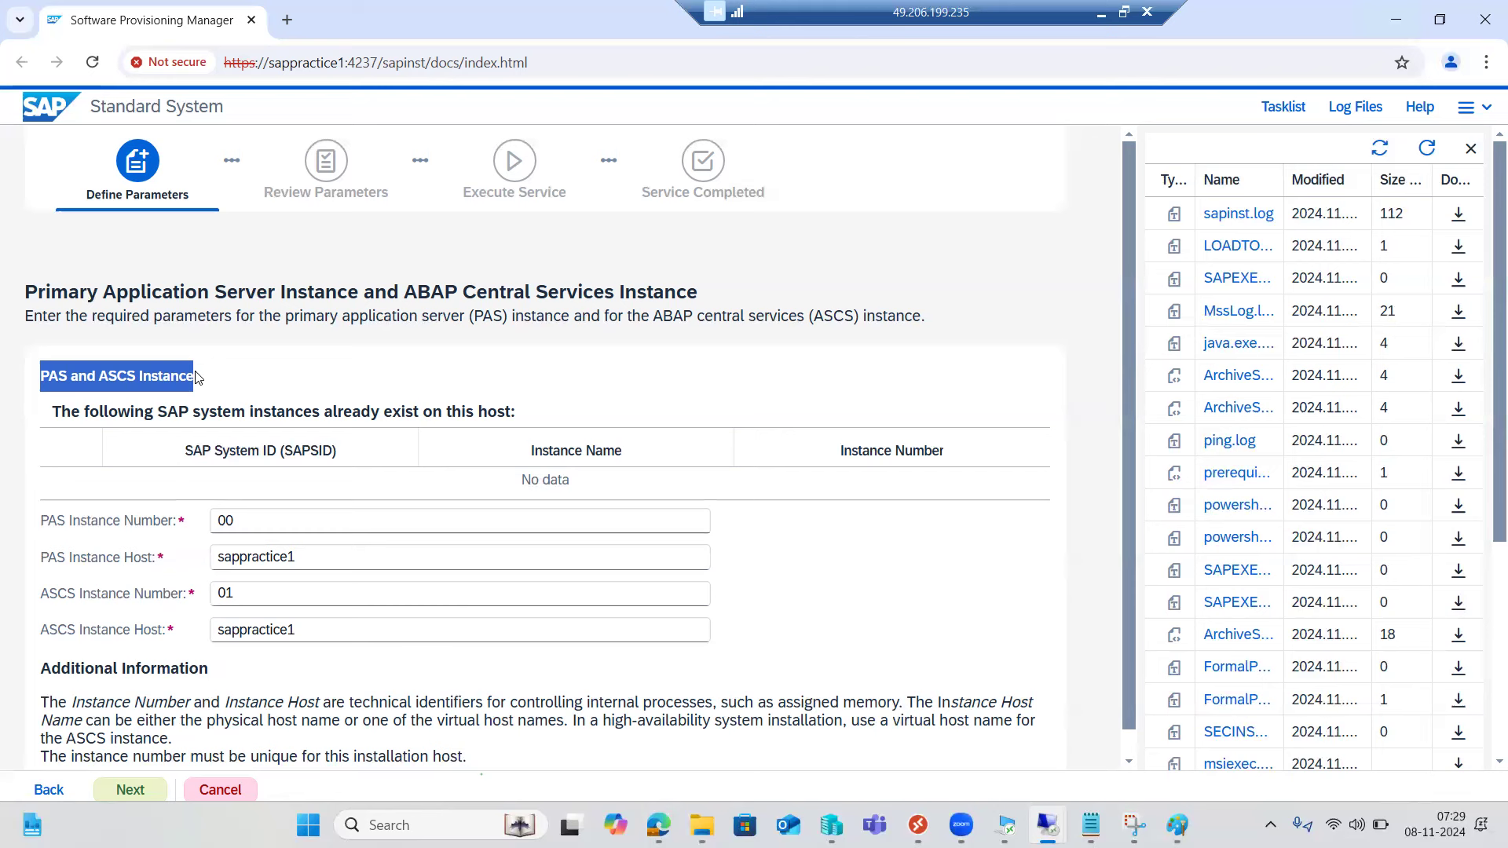
left_click(245, 520)
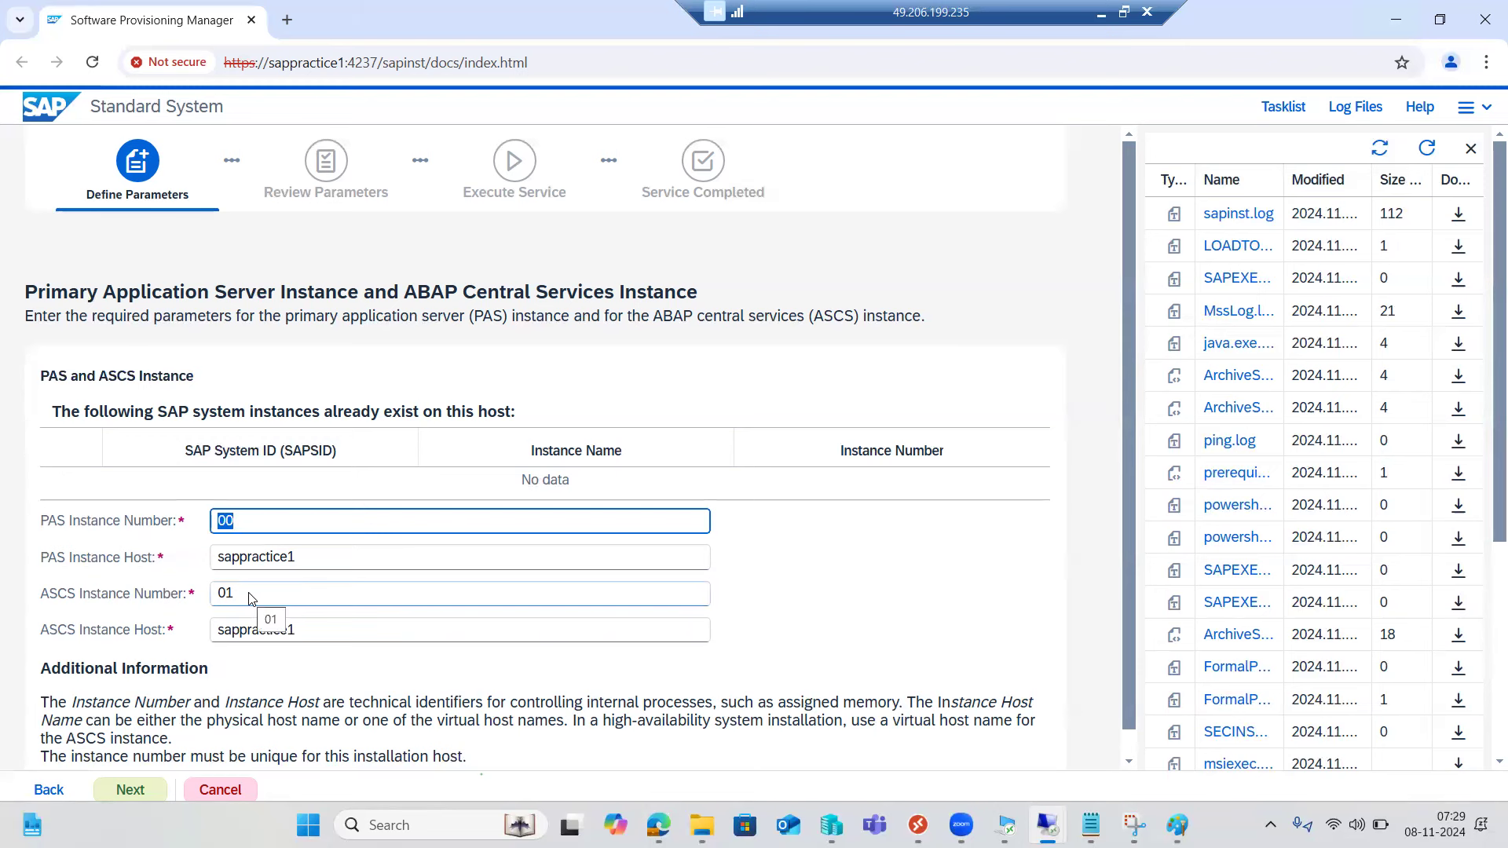
left_click(185, 597)
scroll(186, 597, "down", 1)
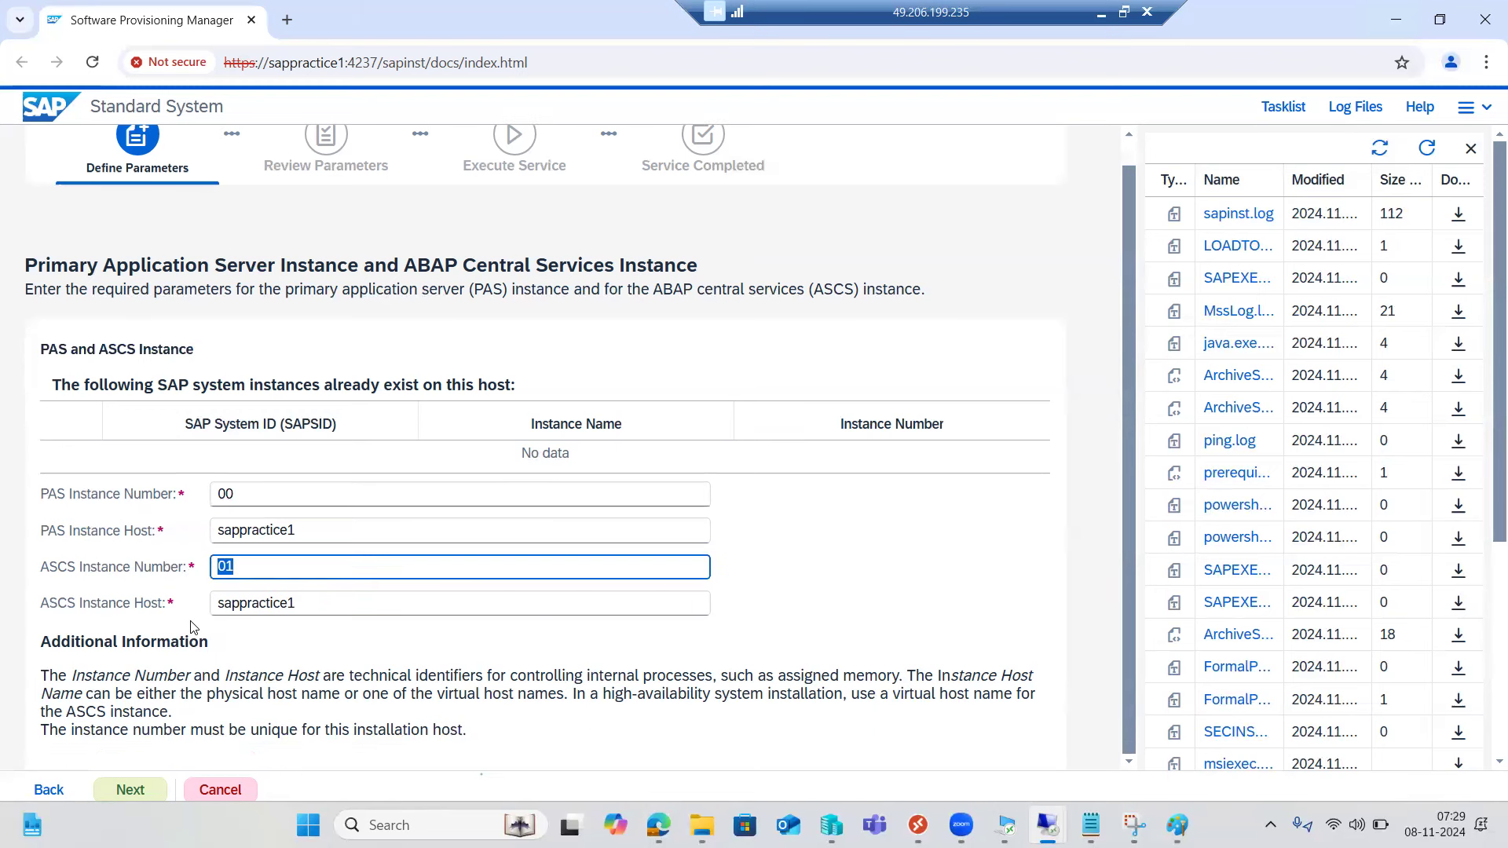
left_click(238, 497)
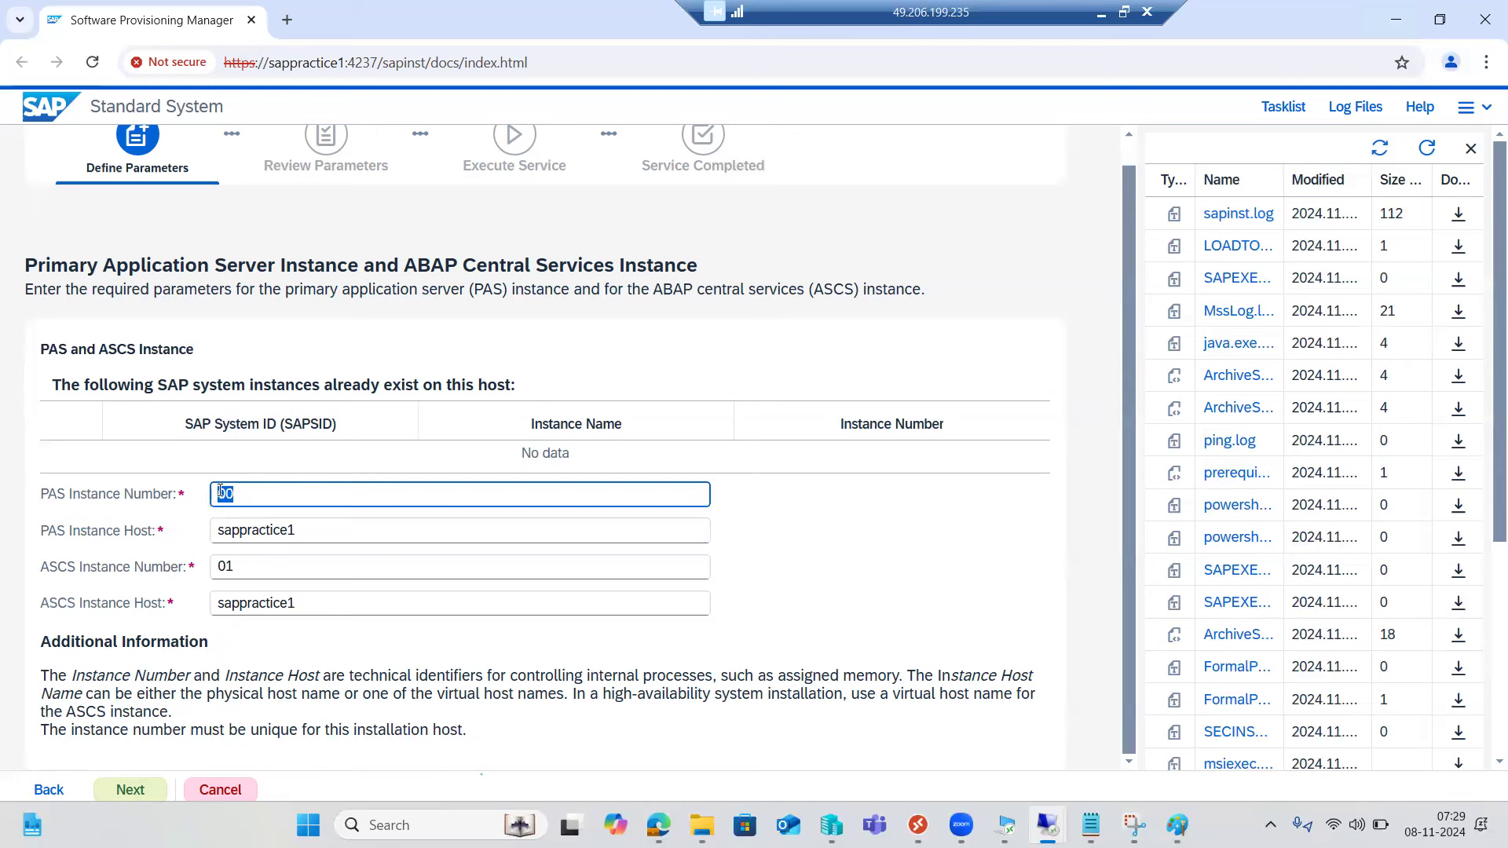
left_click_drag(60, 496, 168, 495)
left_click_drag(97, 567, 151, 569)
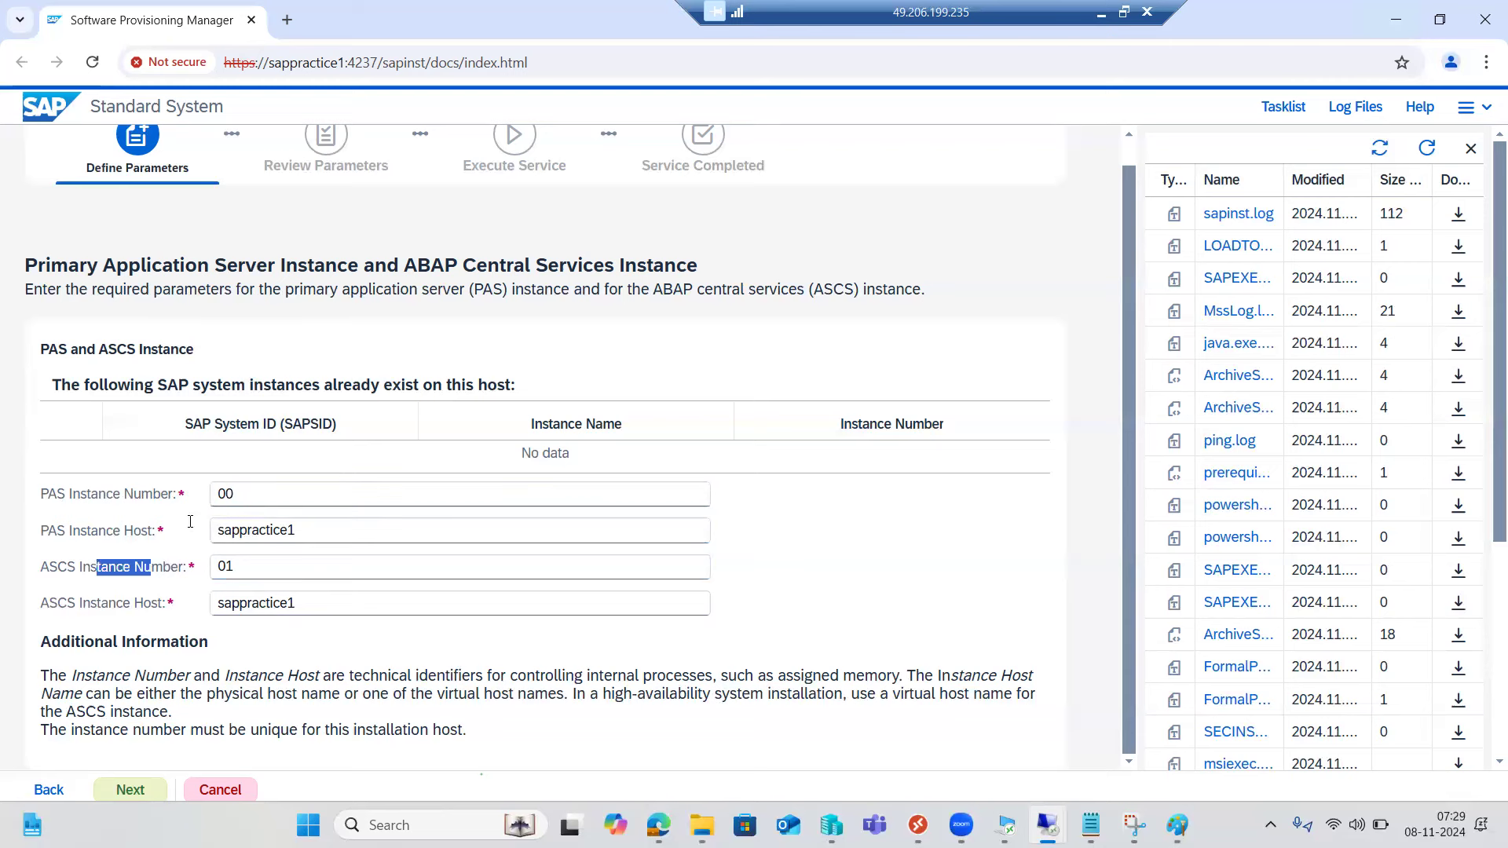
- Accept the instance settings, continue without an SLD destination, and refresh the log files
left_click(131, 788)
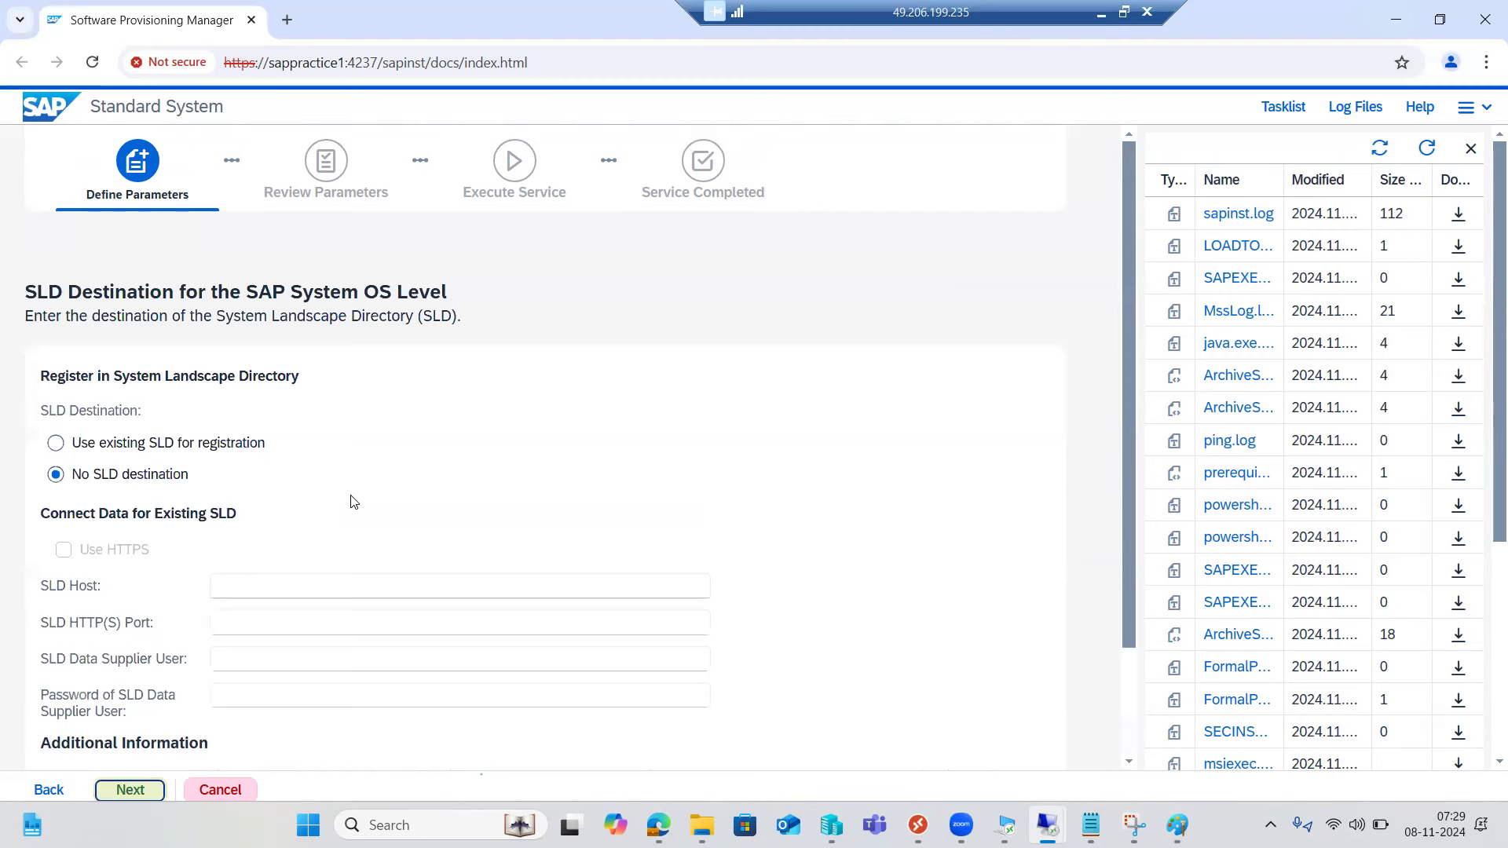
left_click(131, 785)
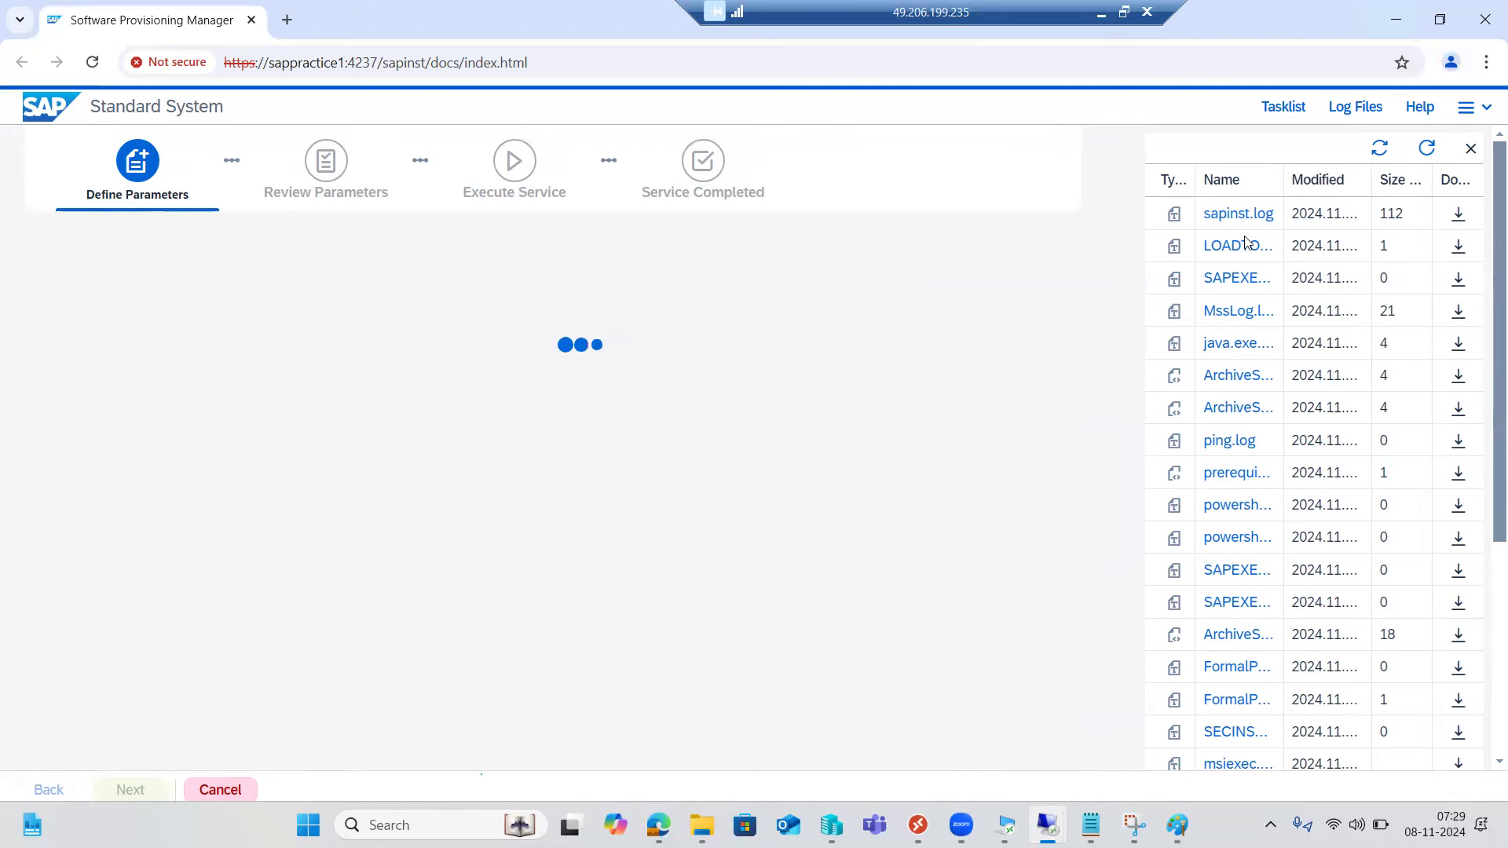
left_click(1429, 149)
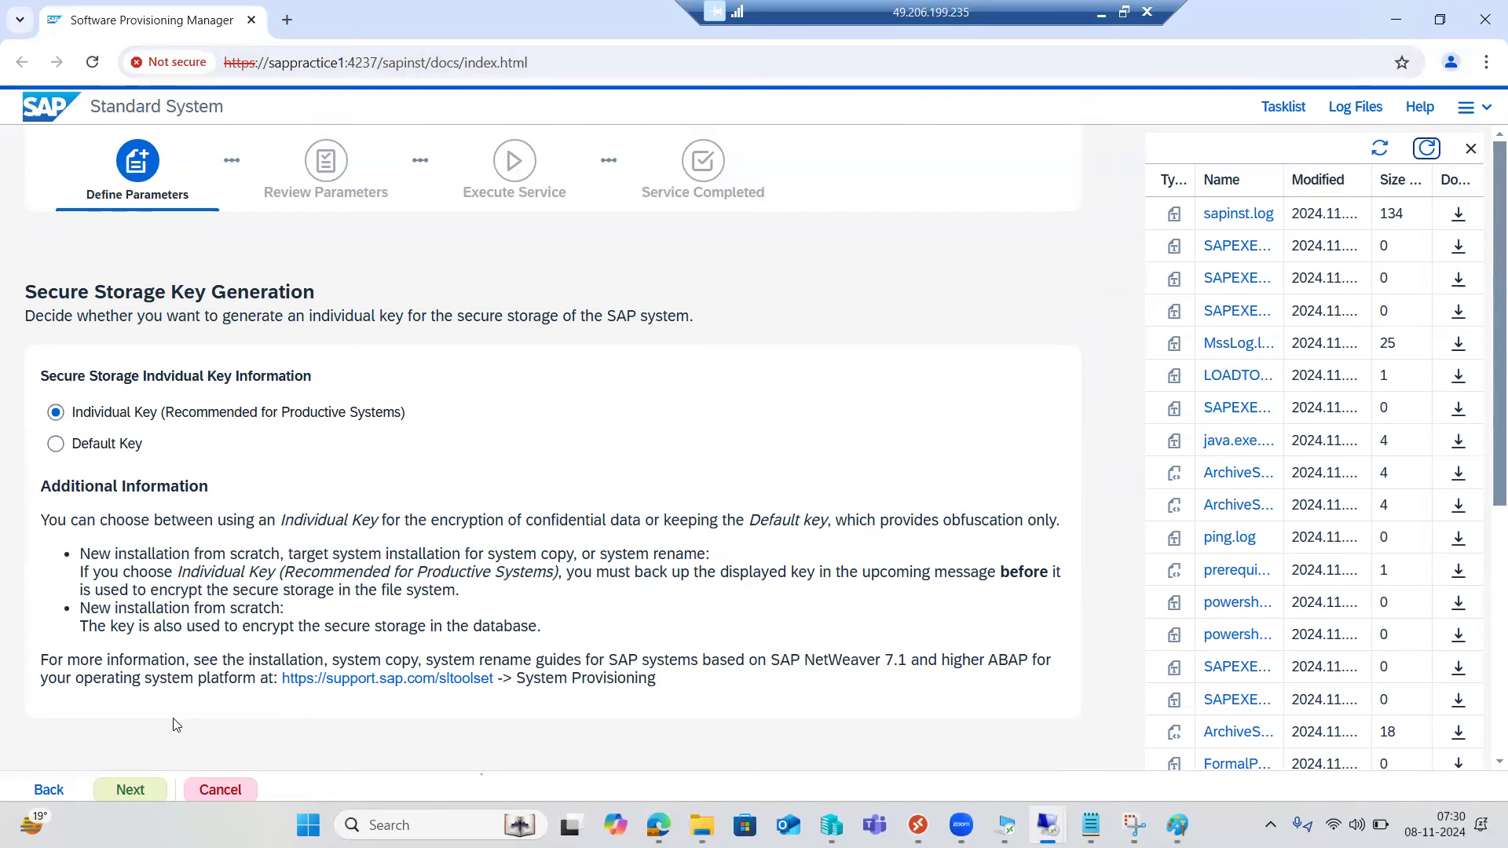
- Accept the generated individual secure storage key and refresh the log file list while it loads
left_click(131, 790)
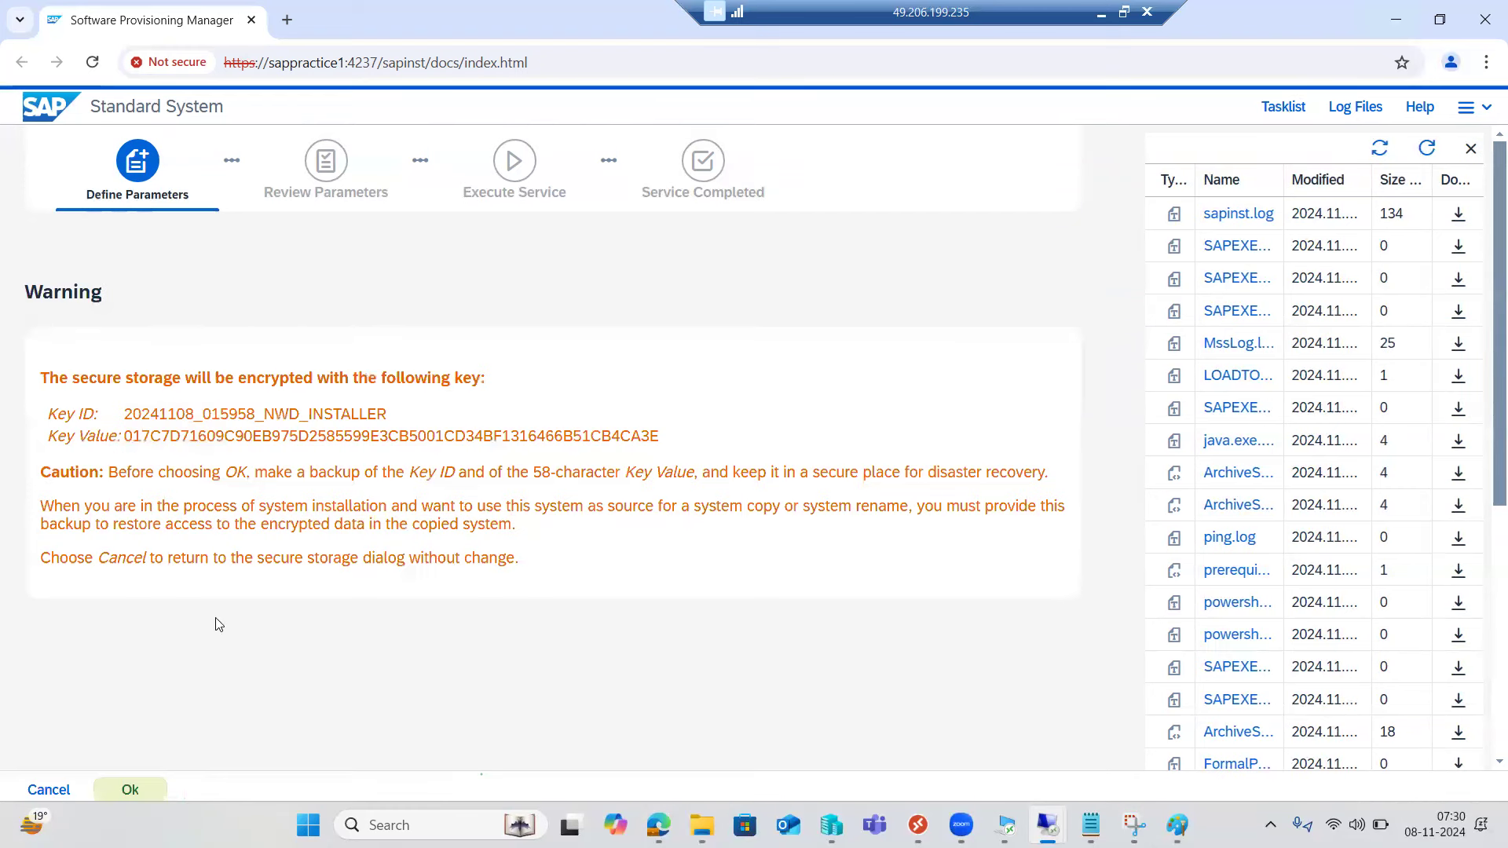
left_click(129, 789)
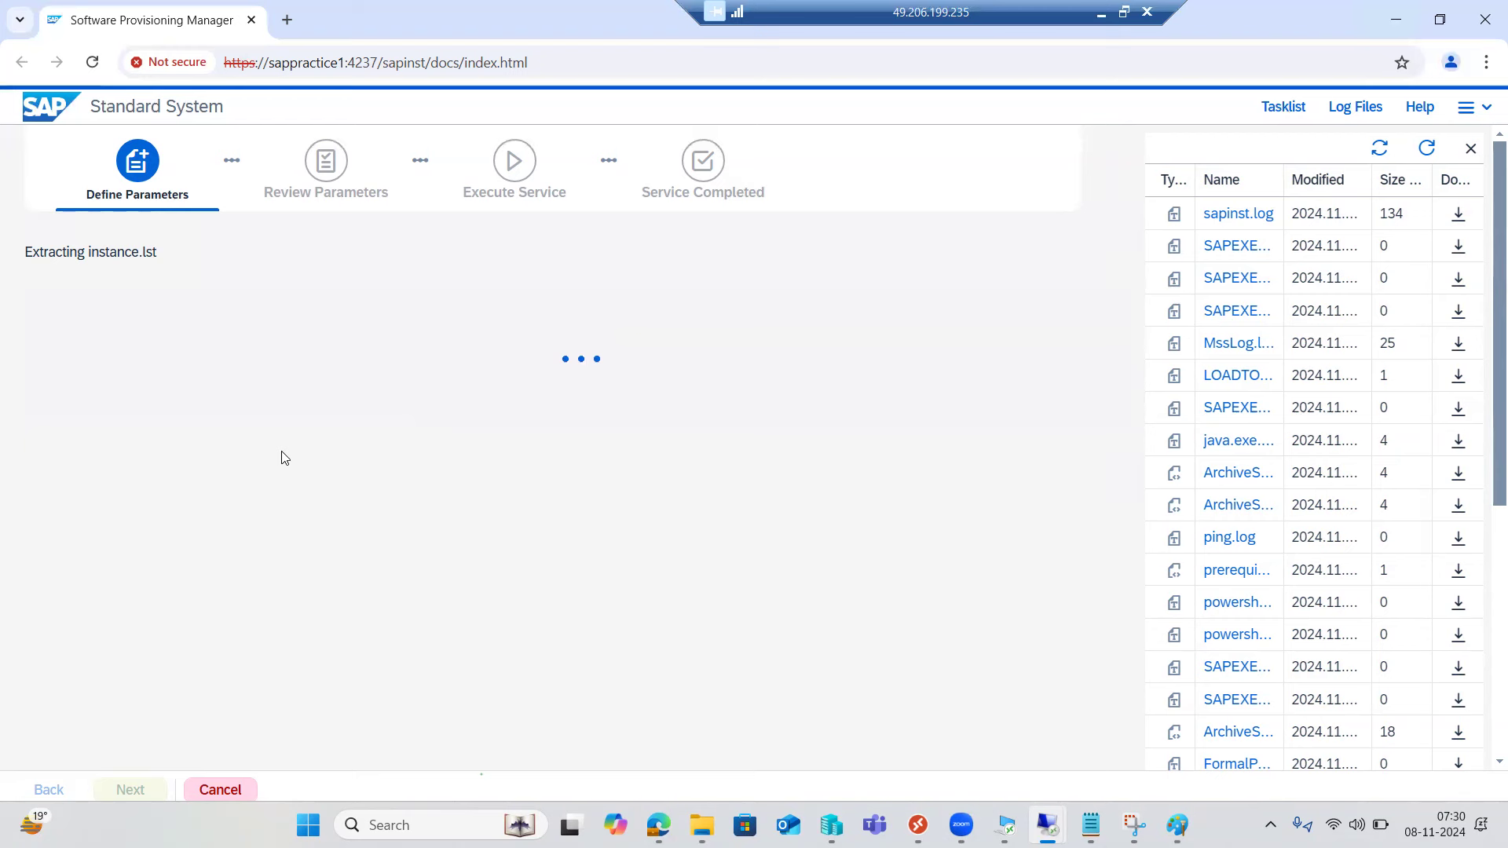
left_click(1427, 148)
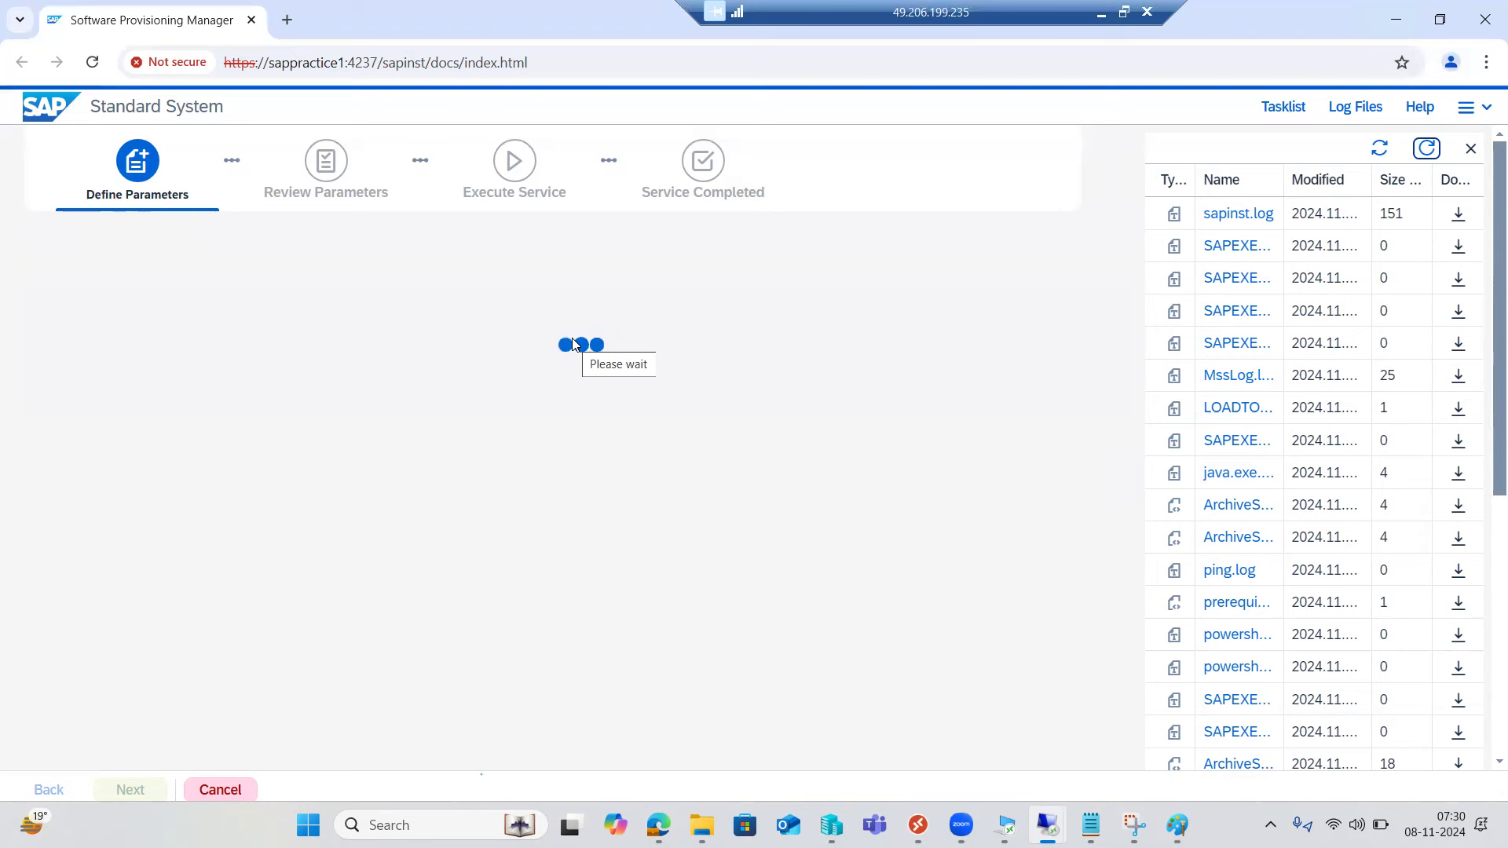
left_click(1438, 149)
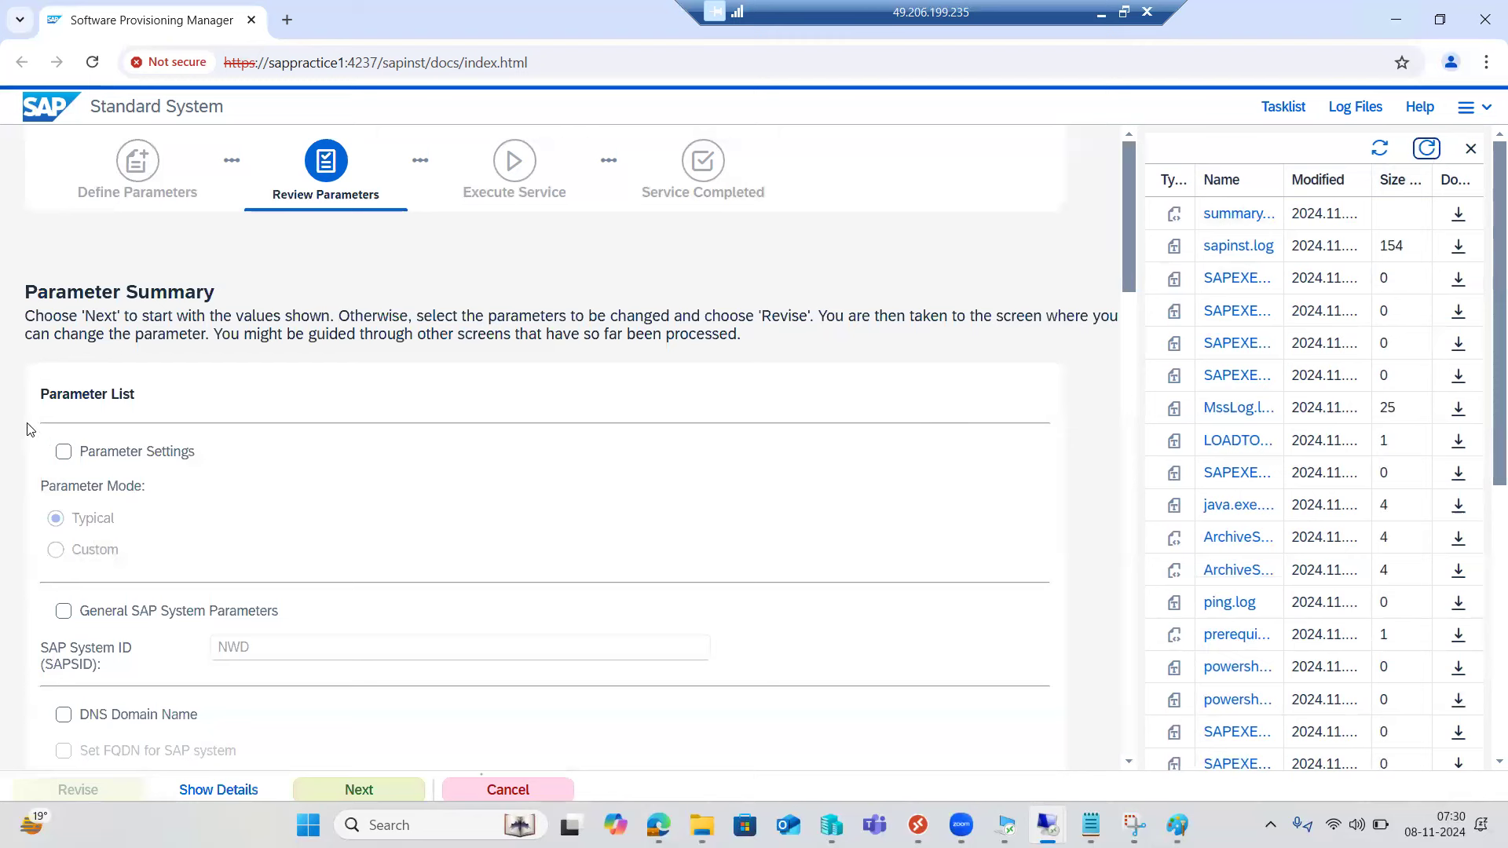
left_click_drag(24, 295, 254, 316)
left_click(318, 318)
left_click_drag(287, 196, 369, 206)
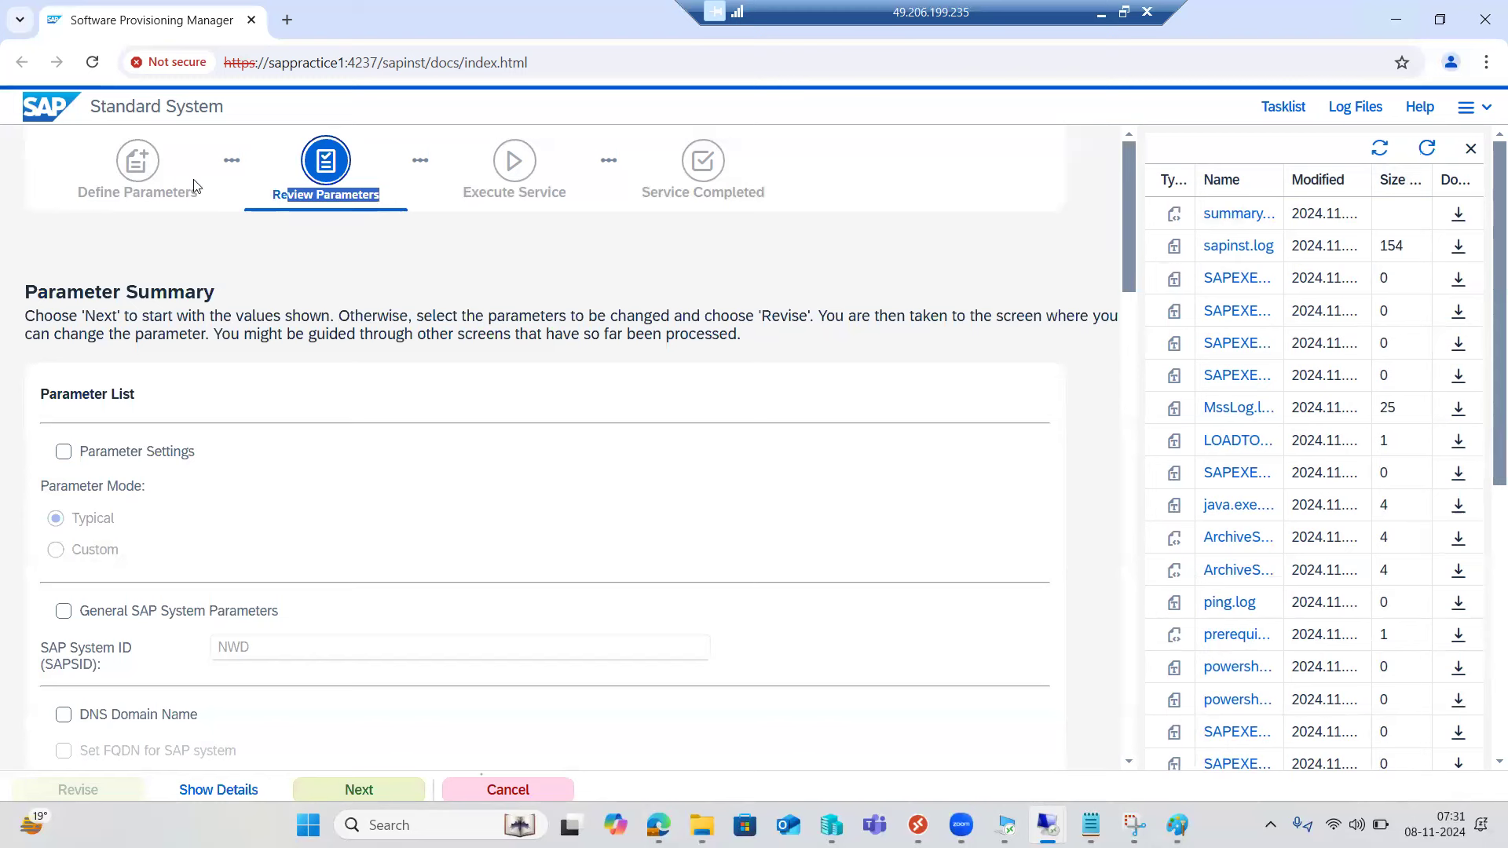
left_click(89, 530)
double_click(88, 530)
scroll(118, 540, "down", 1)
left_click_drag(224, 555, 255, 554)
scroll(242, 589, "down", 2)
scroll(254, 553, "down", 2)
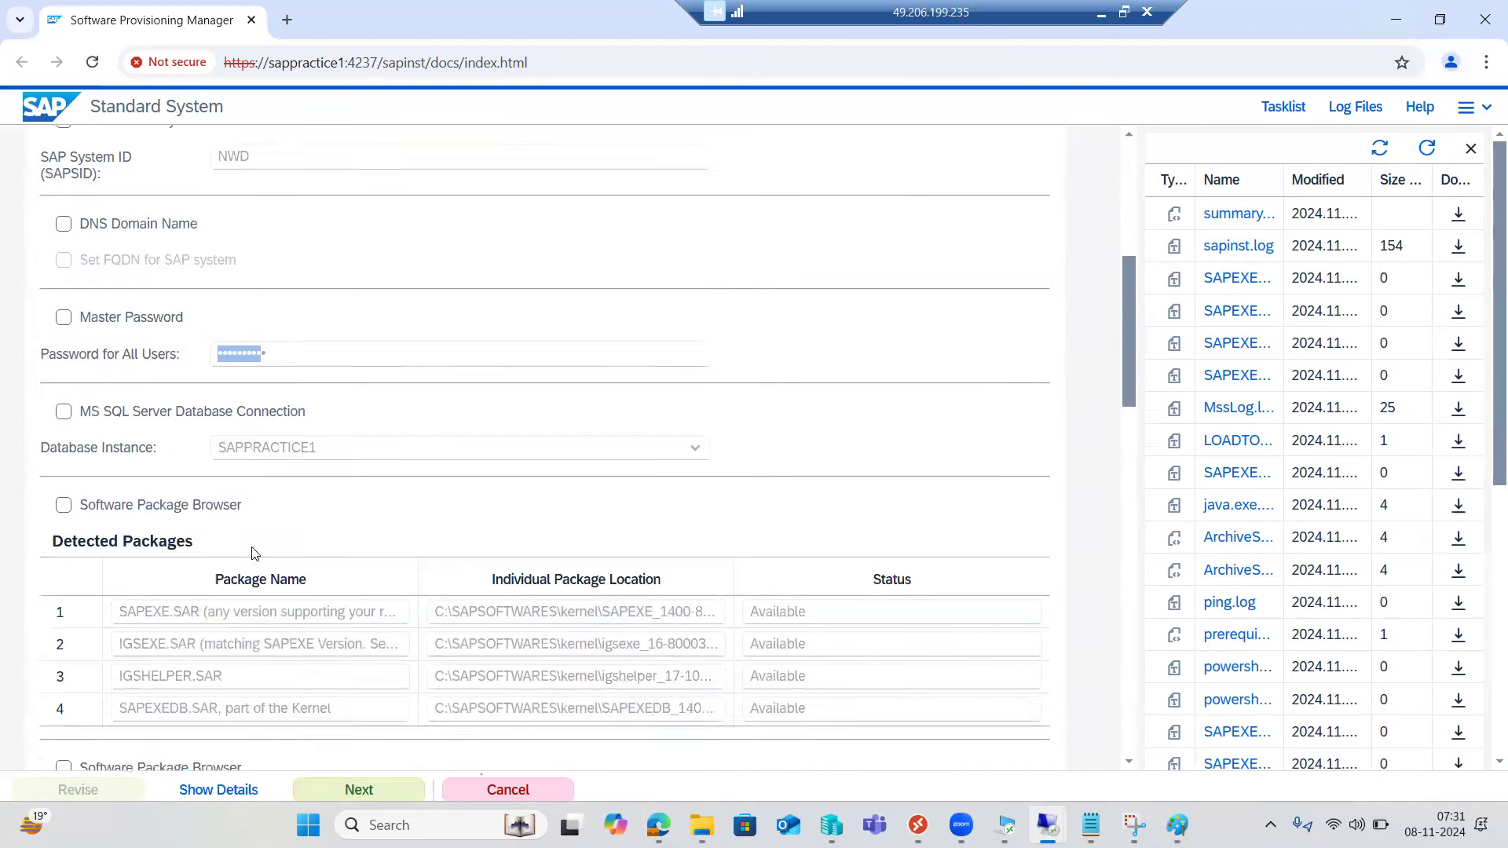
scroll(255, 554, "down", 2)
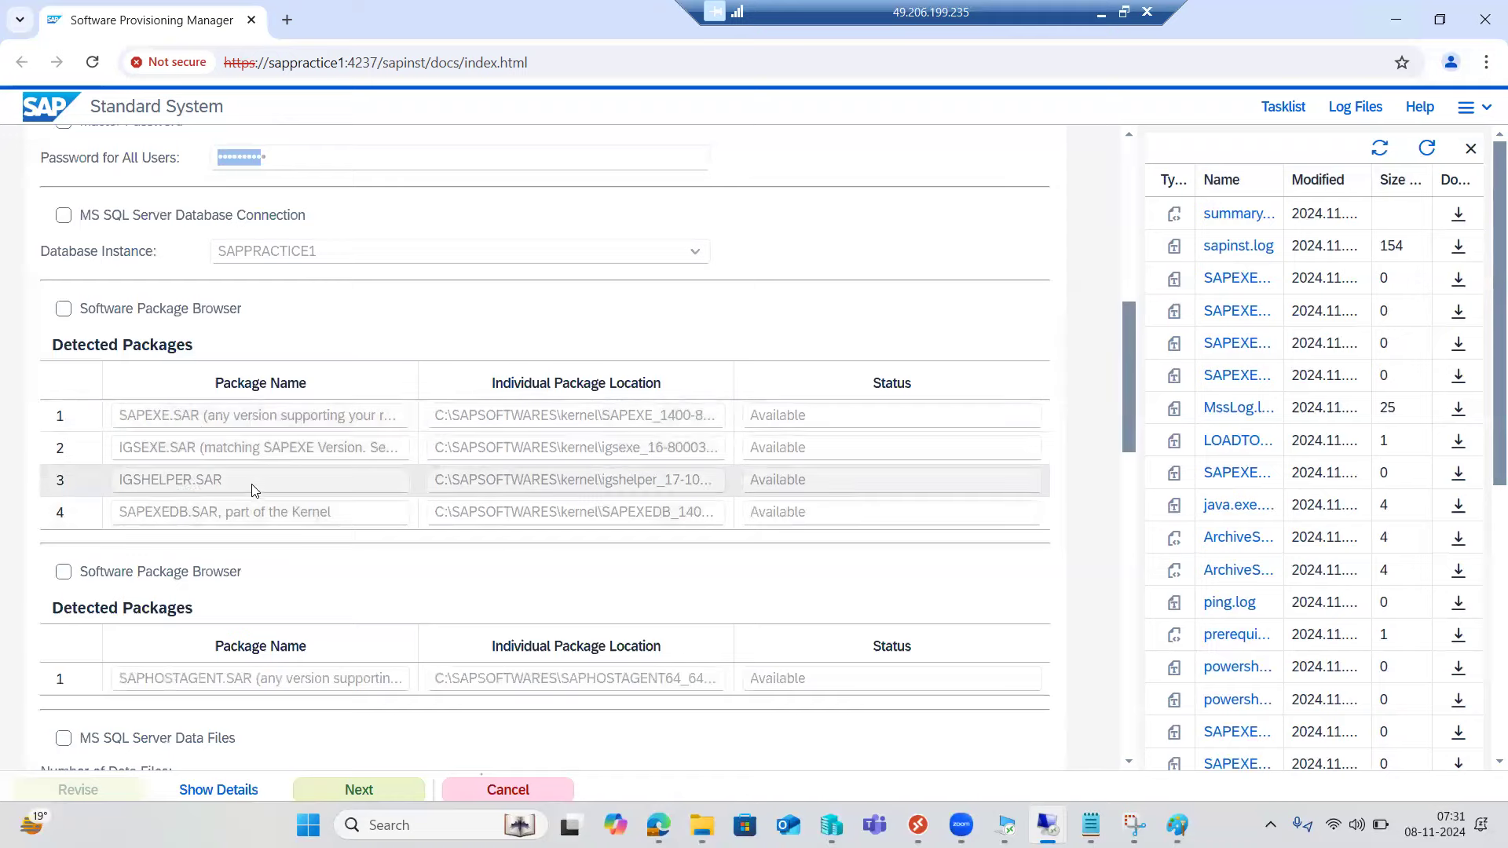
scroll(252, 487, "down", 3)
scroll(244, 494, "down", 3)
scroll(244, 456, "down", 8)
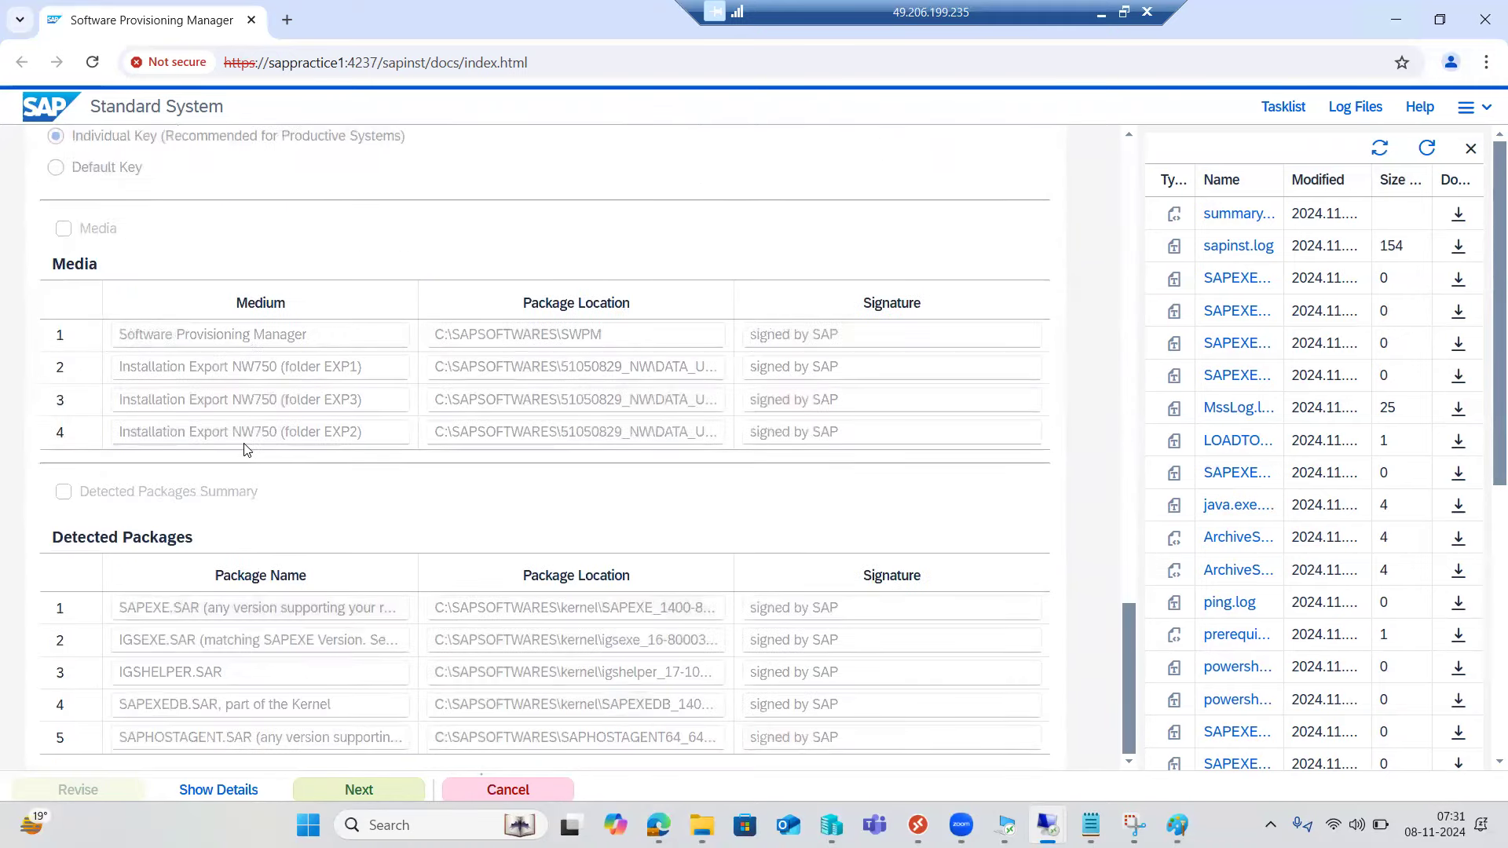
scroll(283, 487, "up", 15)
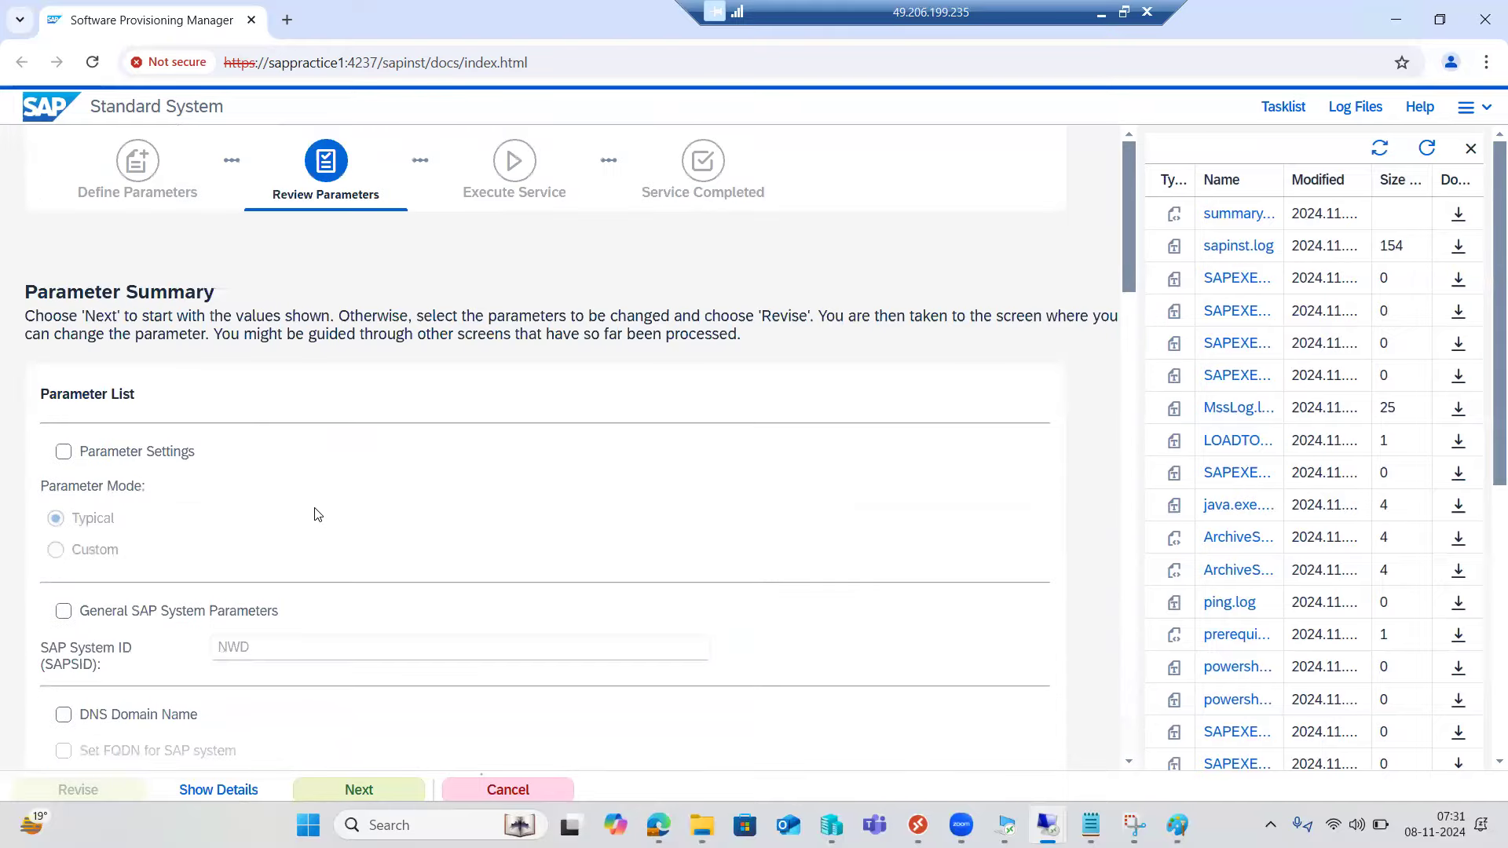
scroll(317, 515, "down", 15)
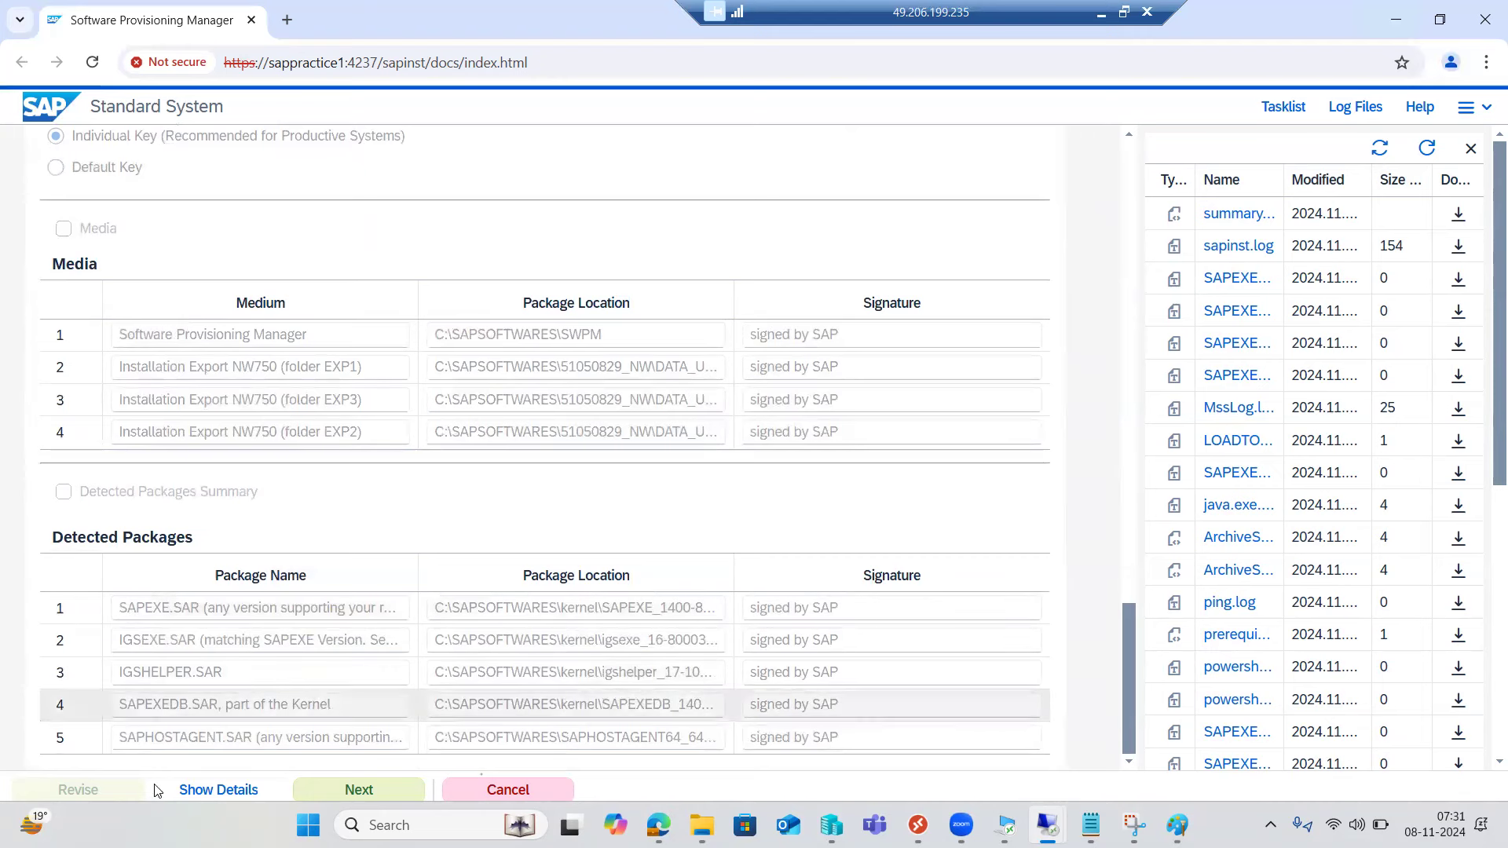
scroll(149, 641, "up", 8)
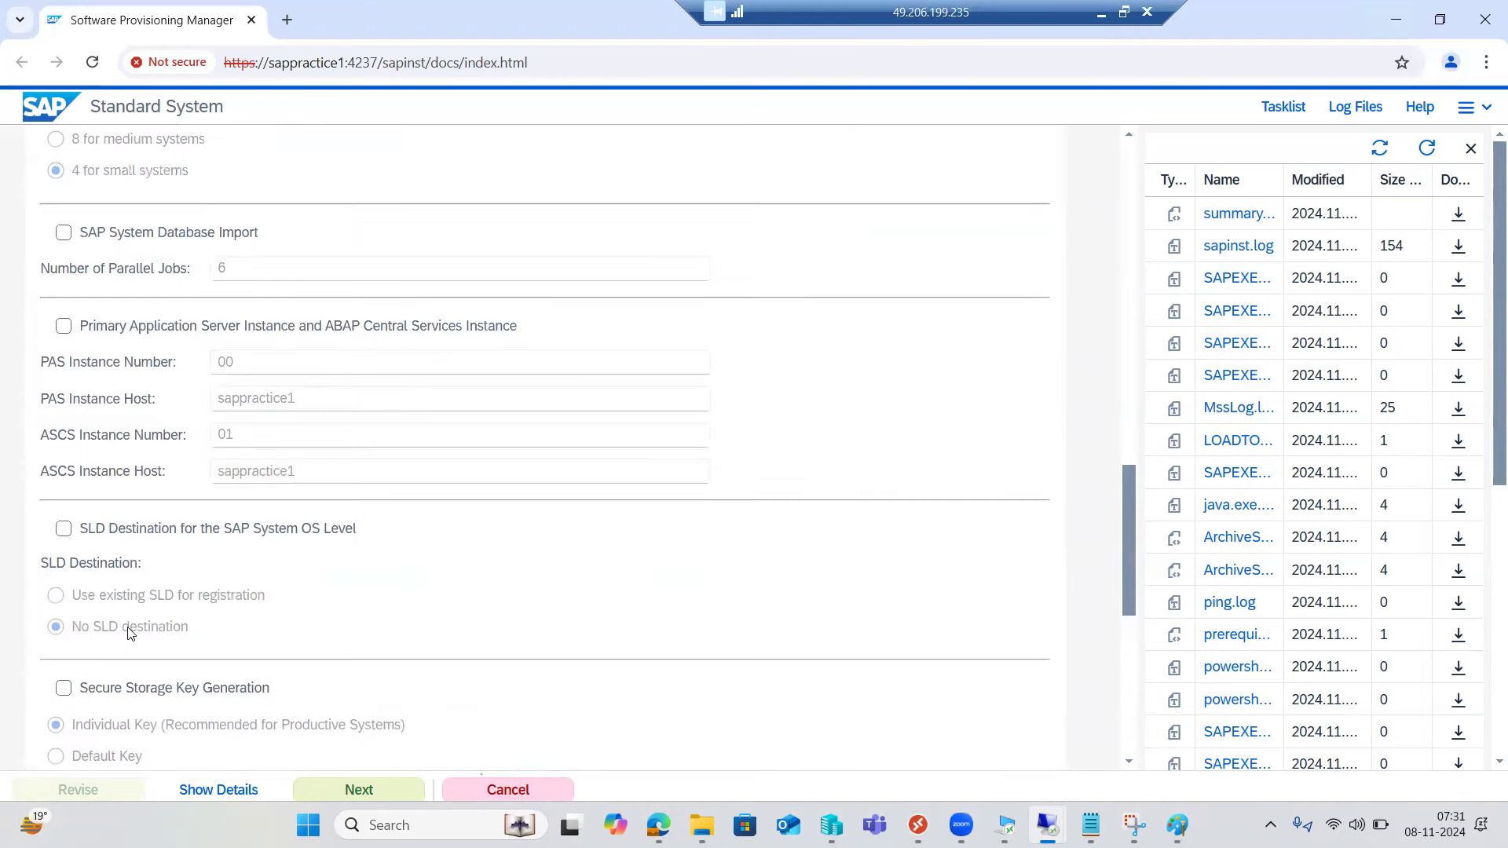
left_click(62, 538)
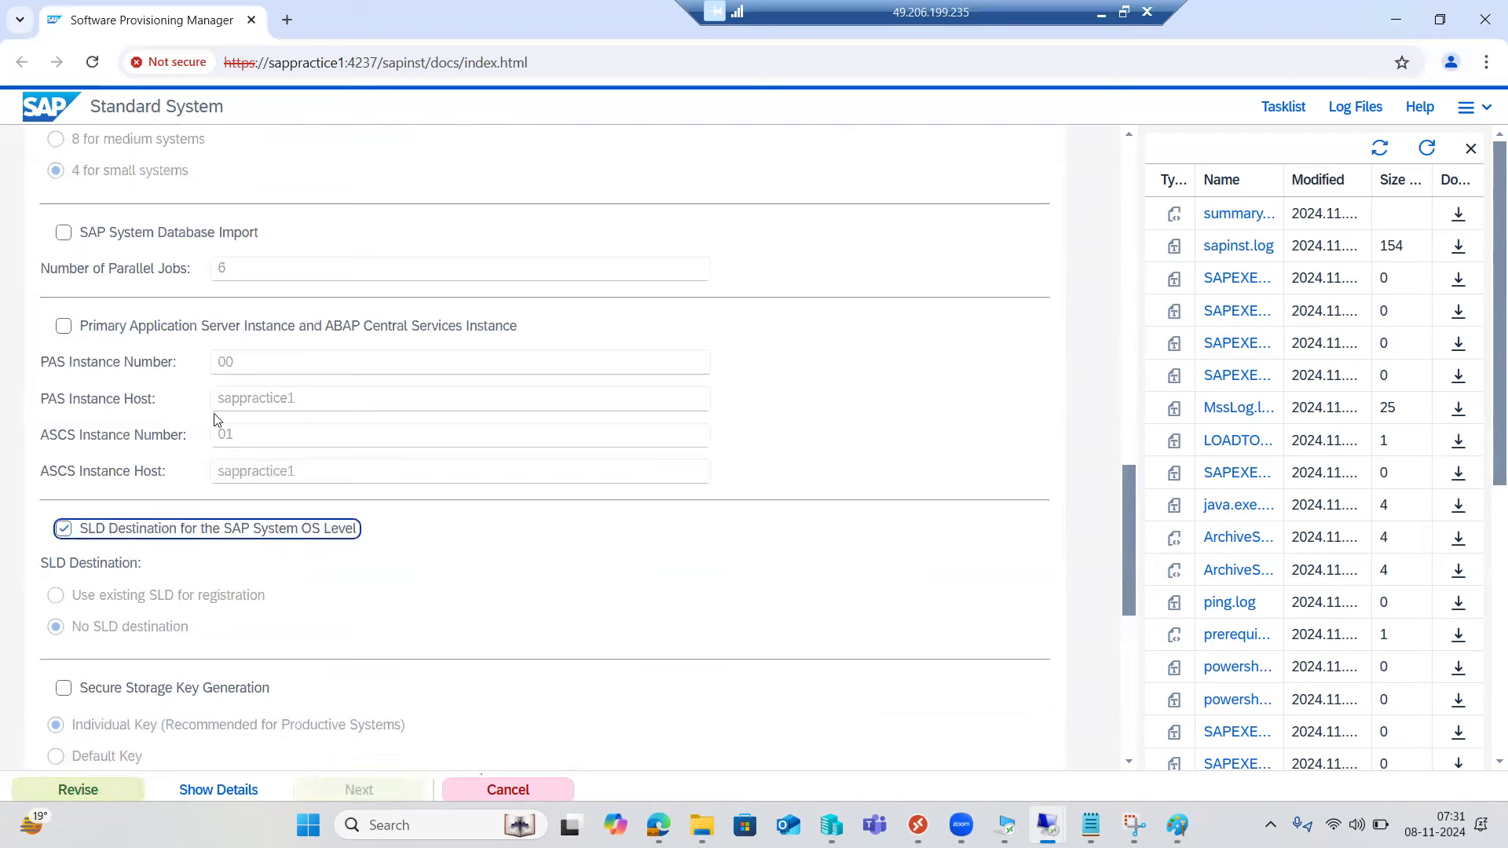
left_click(63, 529)
left_click(63, 326)
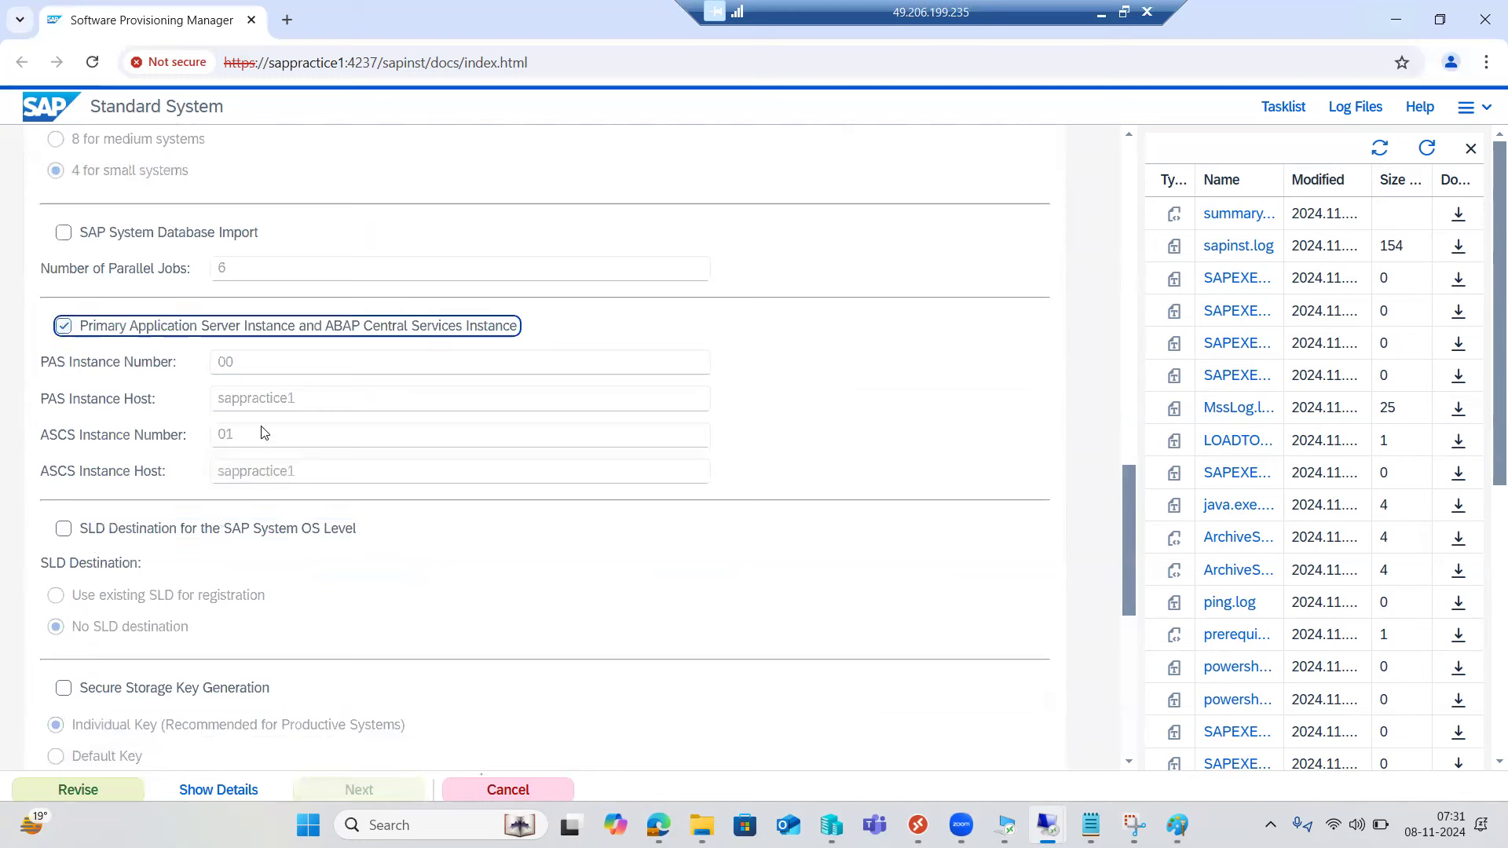
left_click(63, 326)
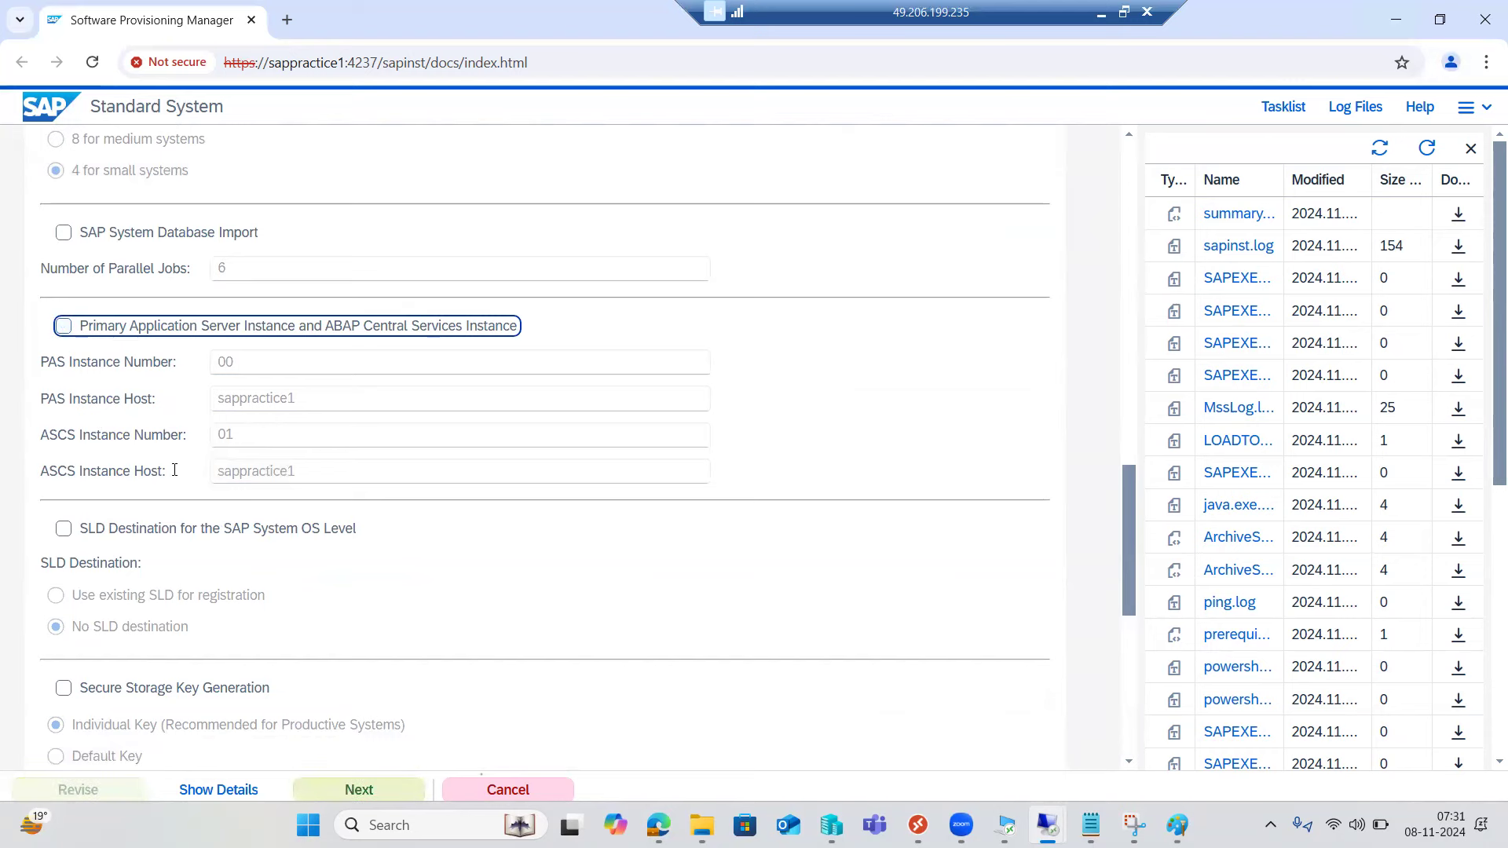
scroll(393, 593, "up", 6)
scroll(396, 588, "up", 10)
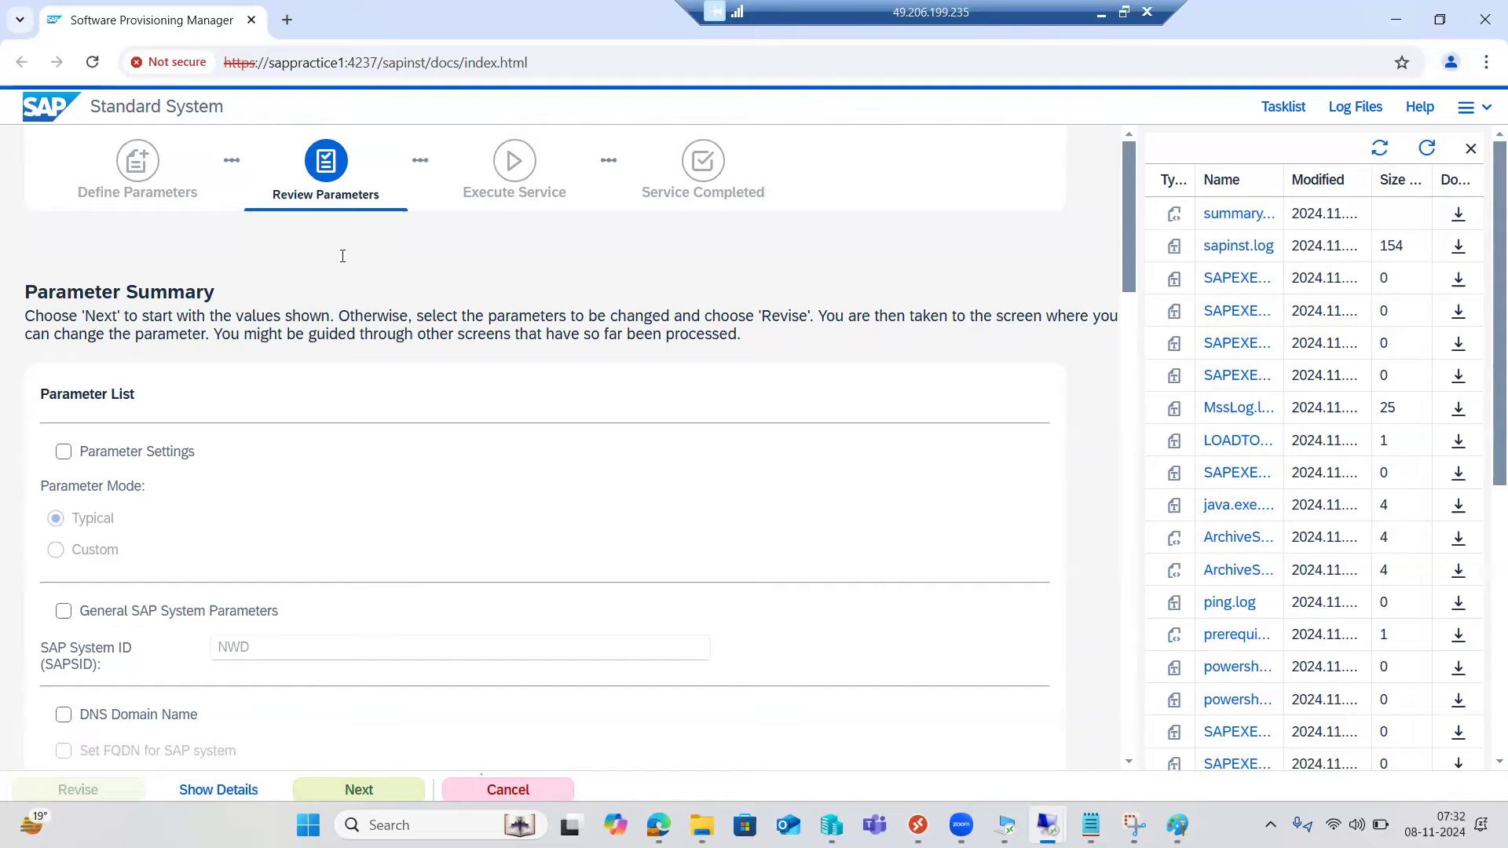
scroll(186, 539, "down", 20)
scroll(187, 562, "up", 15)
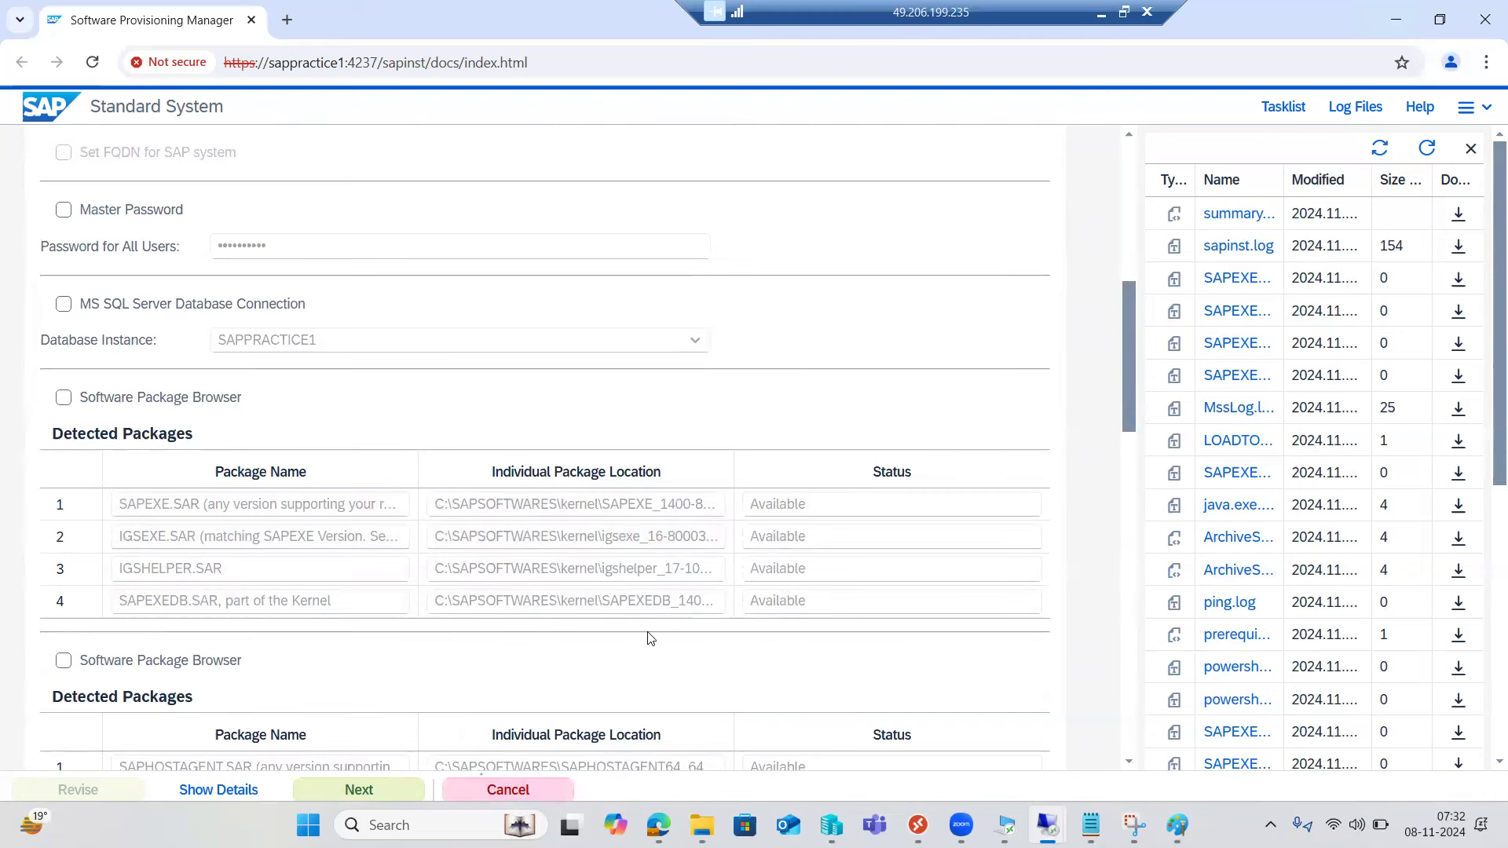
scroll(652, 639, "up", 7)
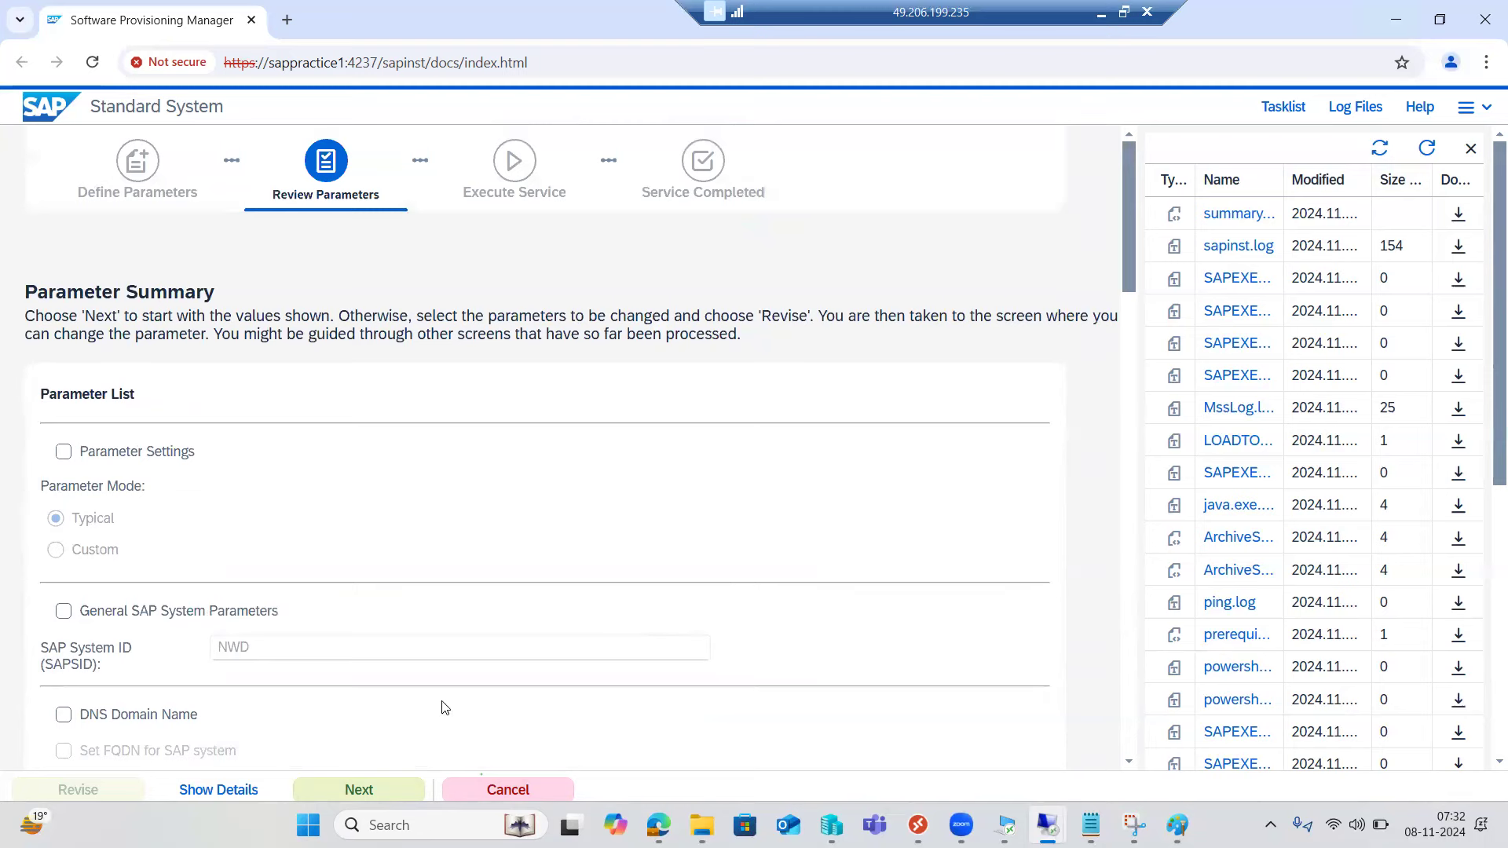
scroll(437, 631, "down", 15)
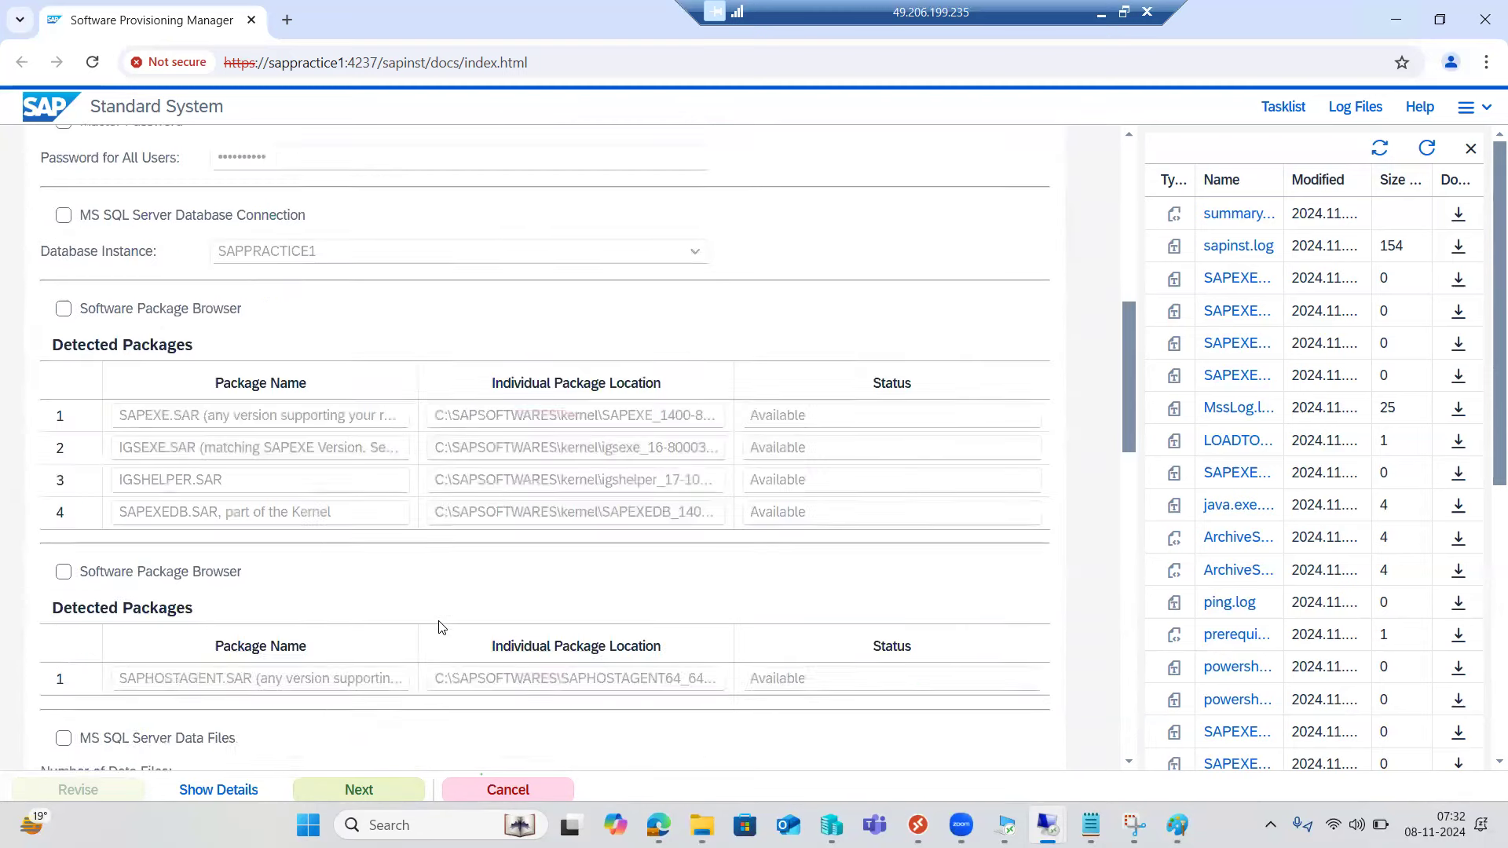
scroll(439, 620, "down", 3)
- Start the installation with the reviewed parameters and highlight the resulting status message
left_click(360, 789)
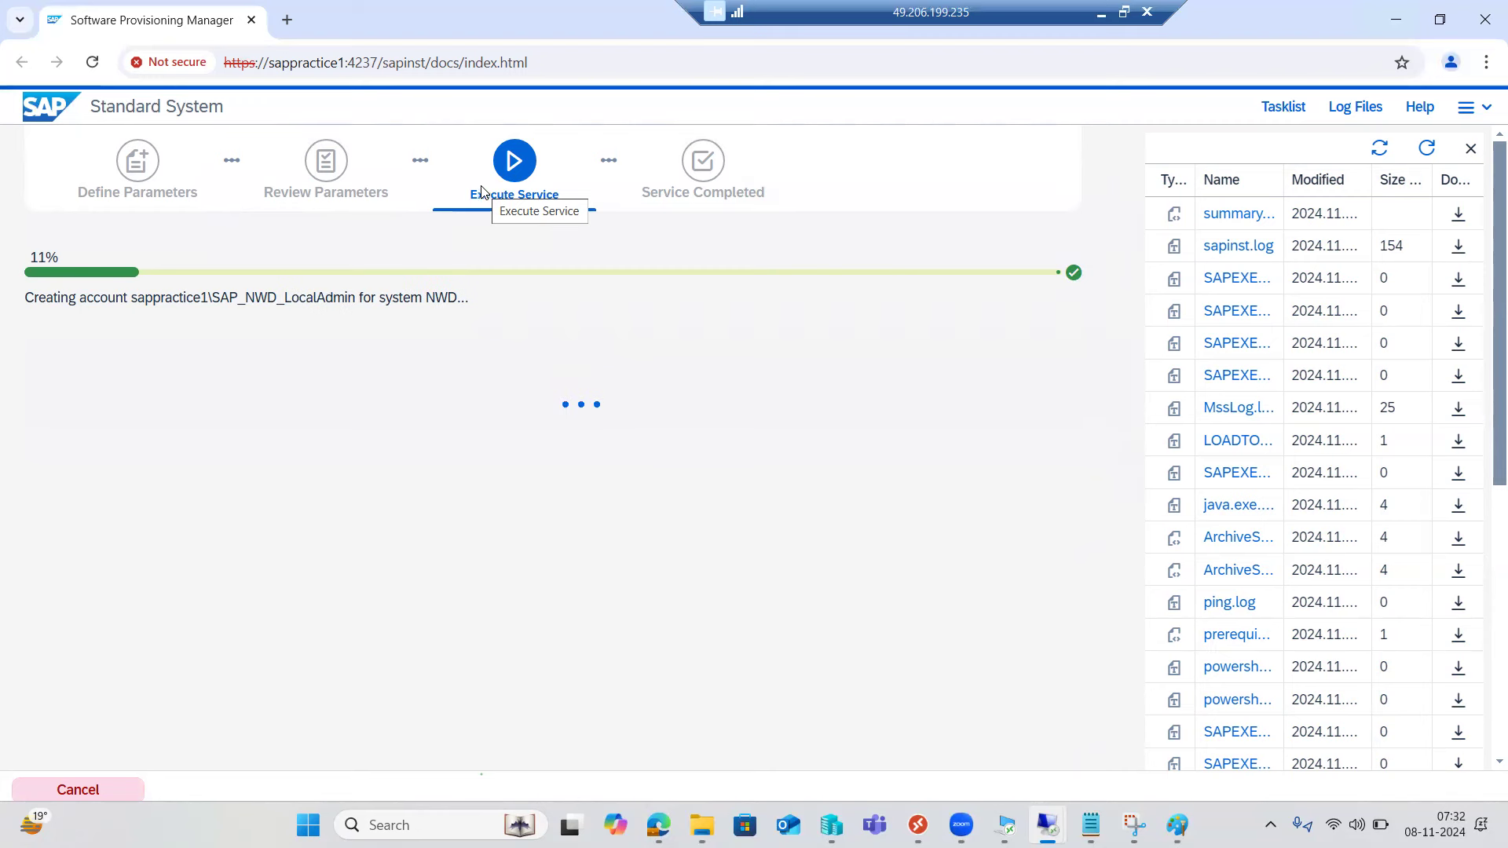
left_click_drag(76, 298, 370, 297)
left_click(107, 300)
left_click_drag(61, 298, 434, 303)
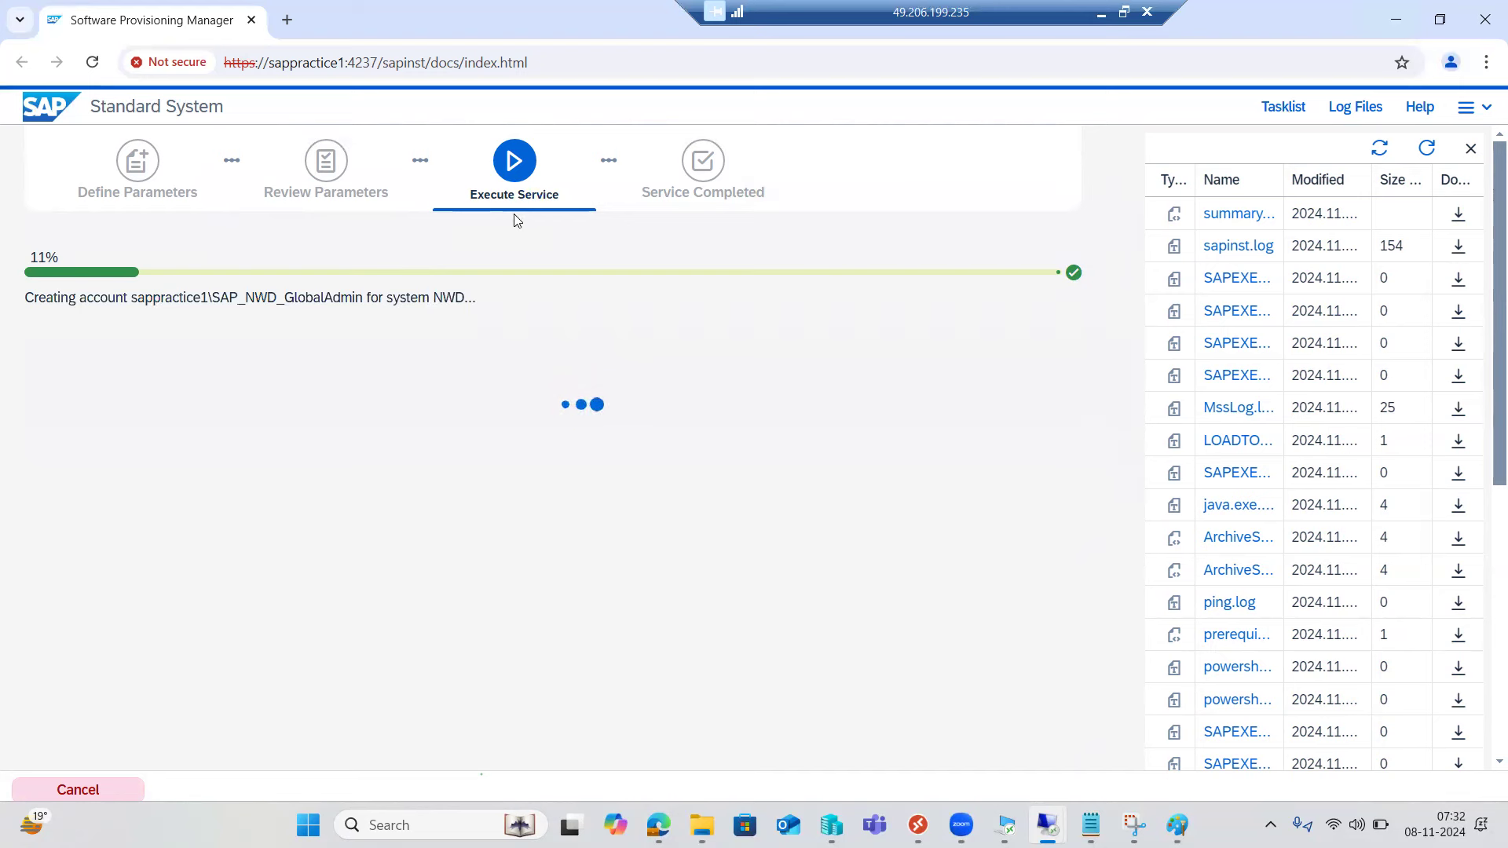
- Refresh the log file list repeatedly while highlighting the service account name in the status line
left_click(1427, 151)
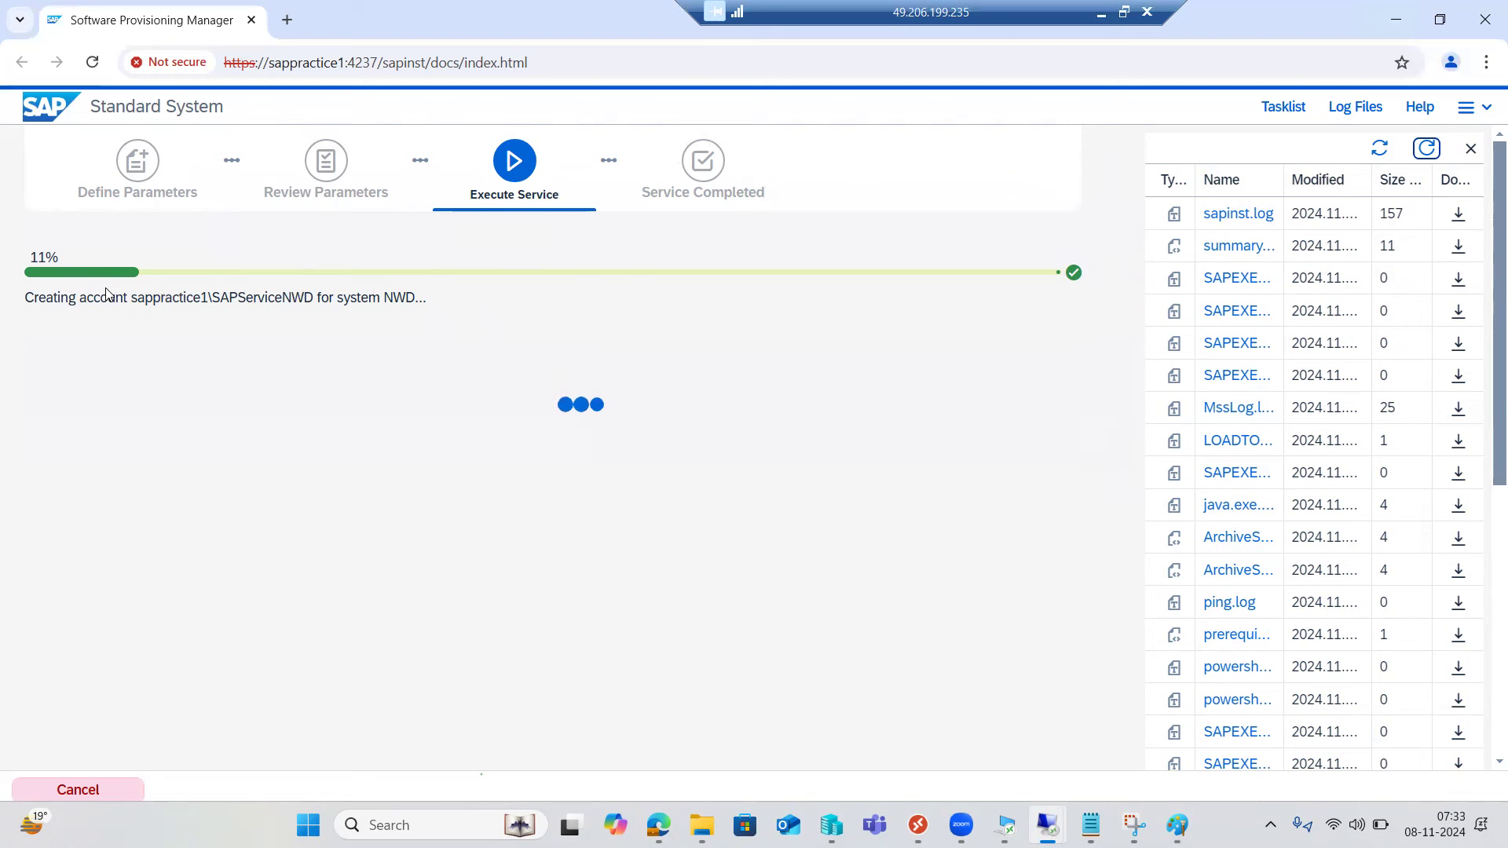
left_click_drag(86, 297, 408, 296)
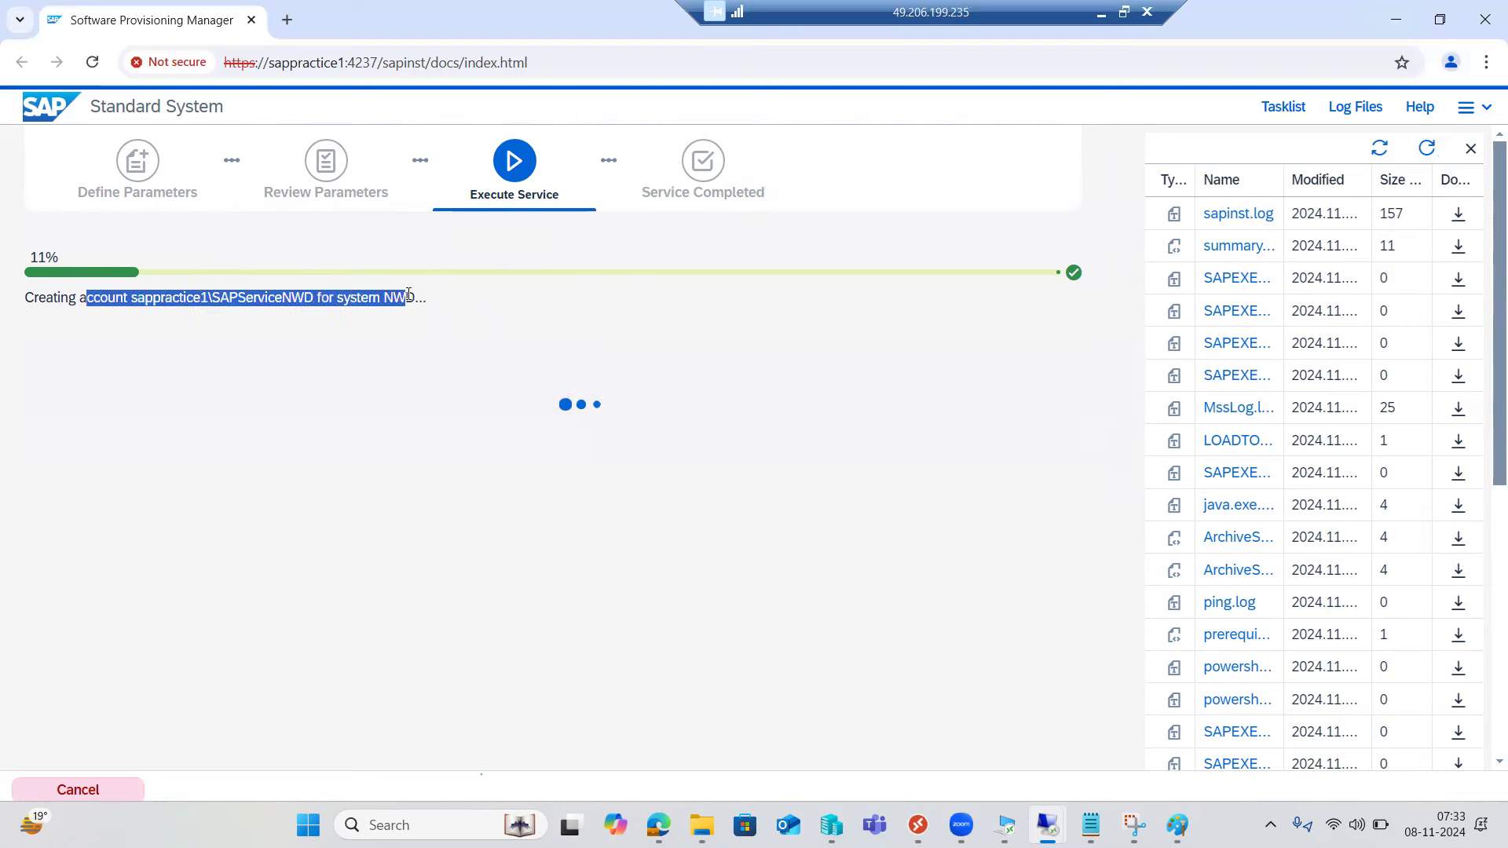
double_click(269, 300)
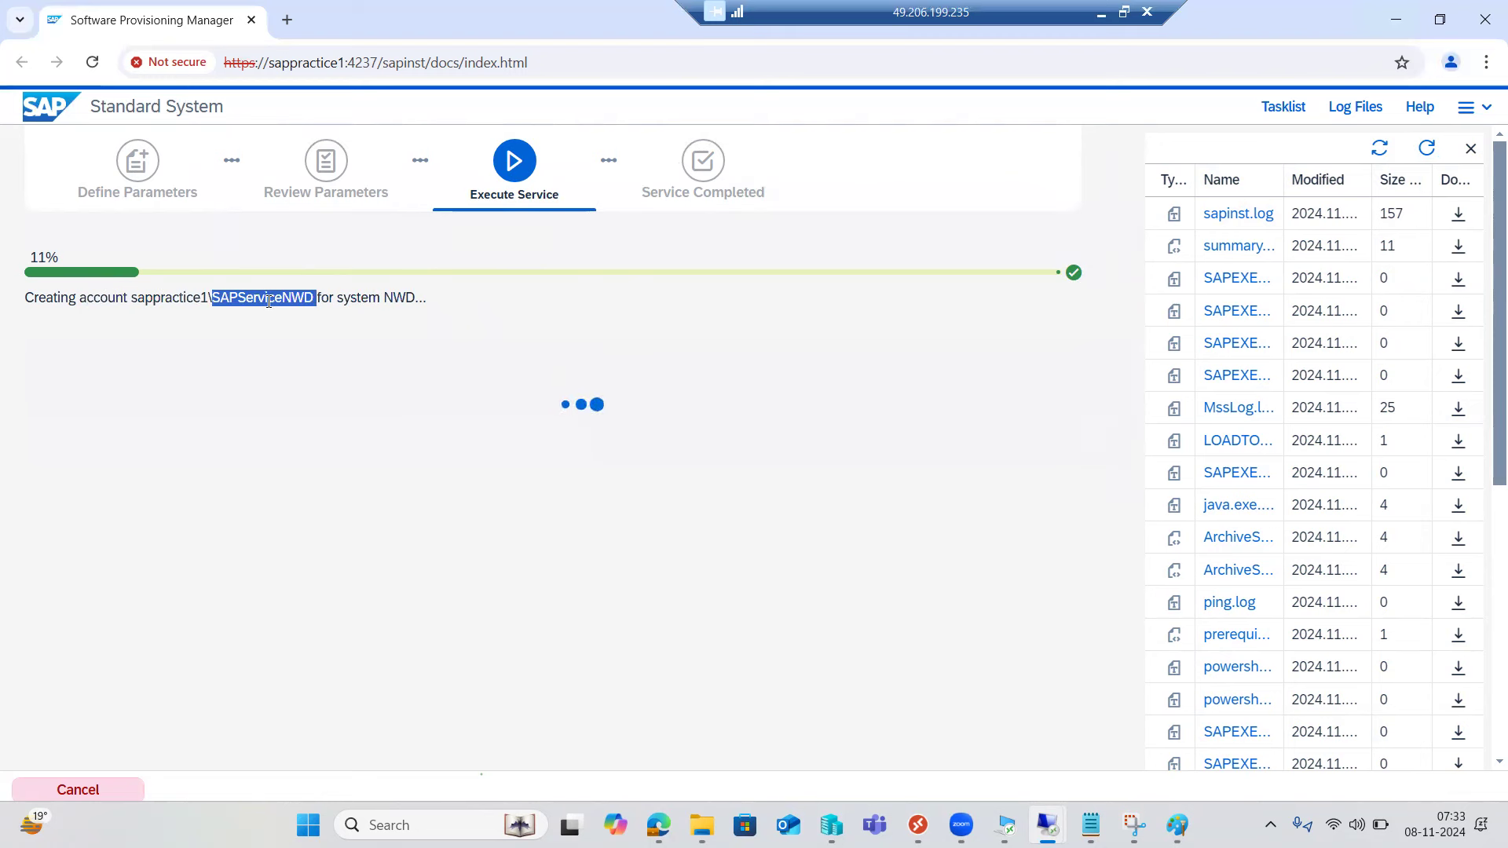
left_click(291, 292)
left_click_drag(291, 292, 308, 290)
left_click(1421, 151)
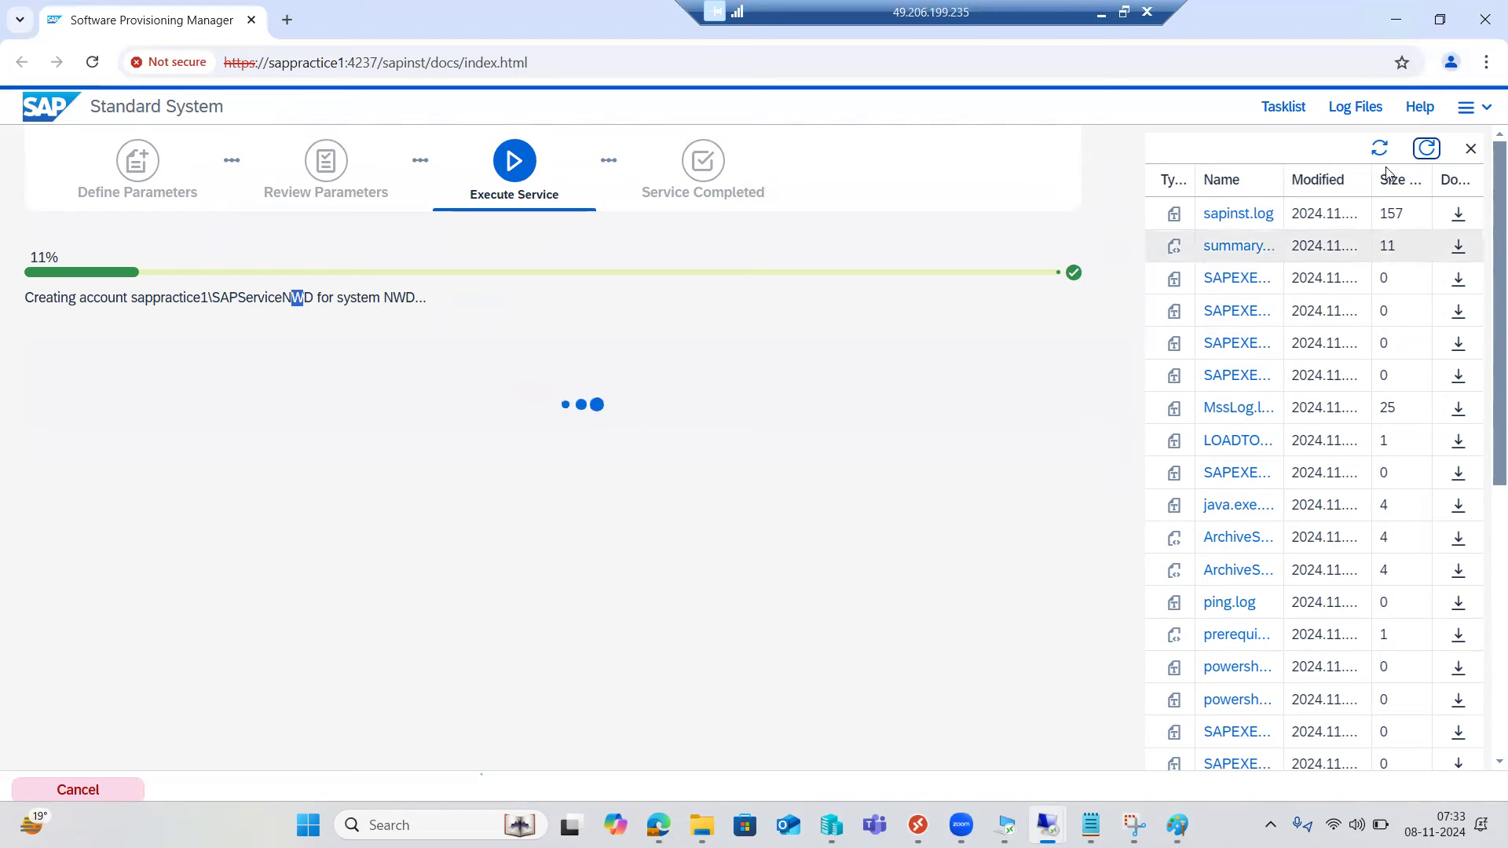
left_click(1427, 148)
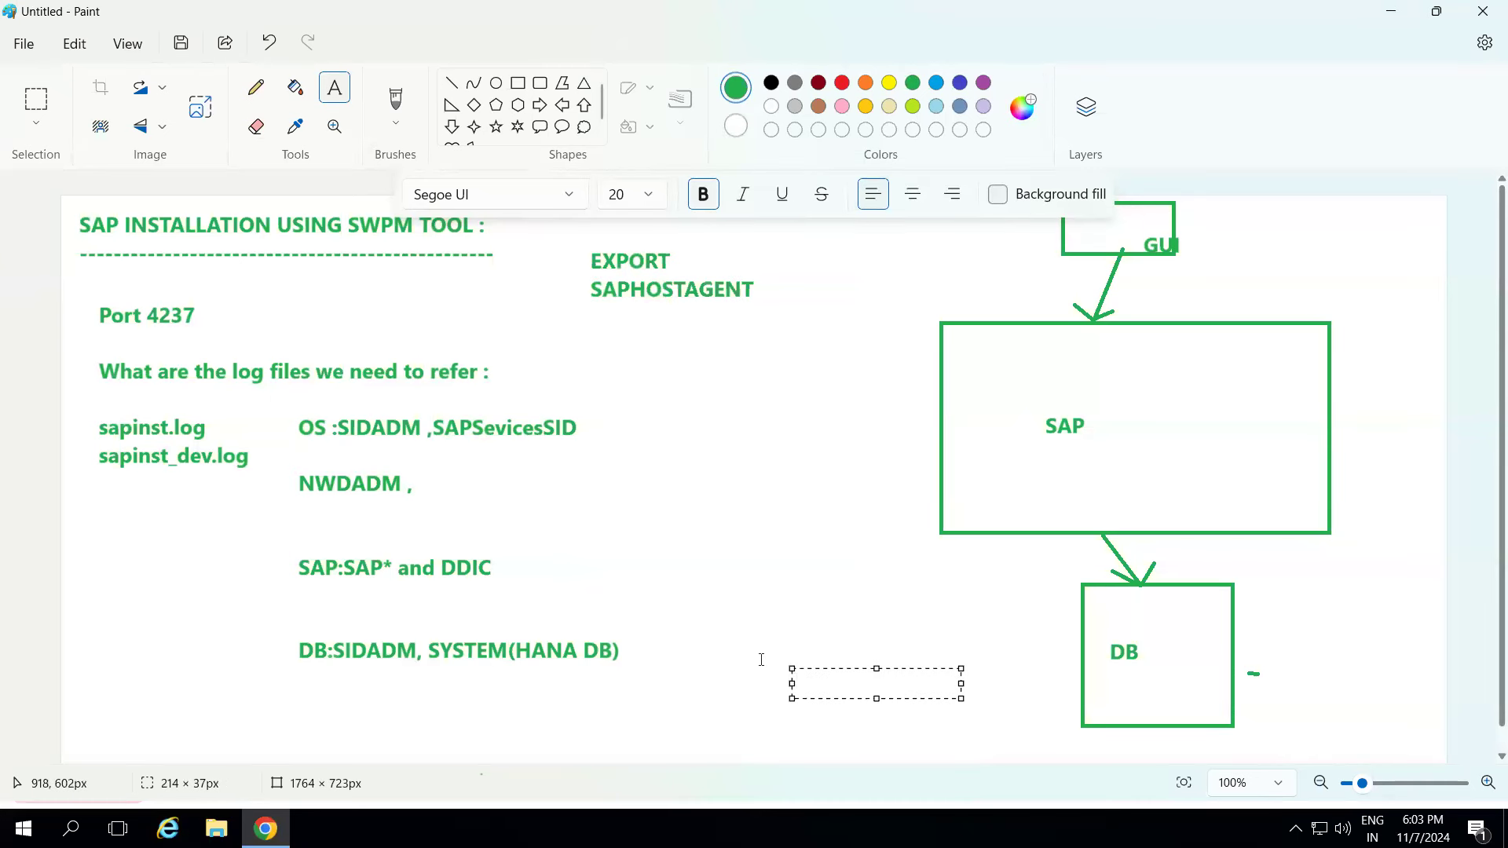
- Draw a thin red rectangle bar beside the log-files question
left_click(519, 86)
left_click(842, 83)
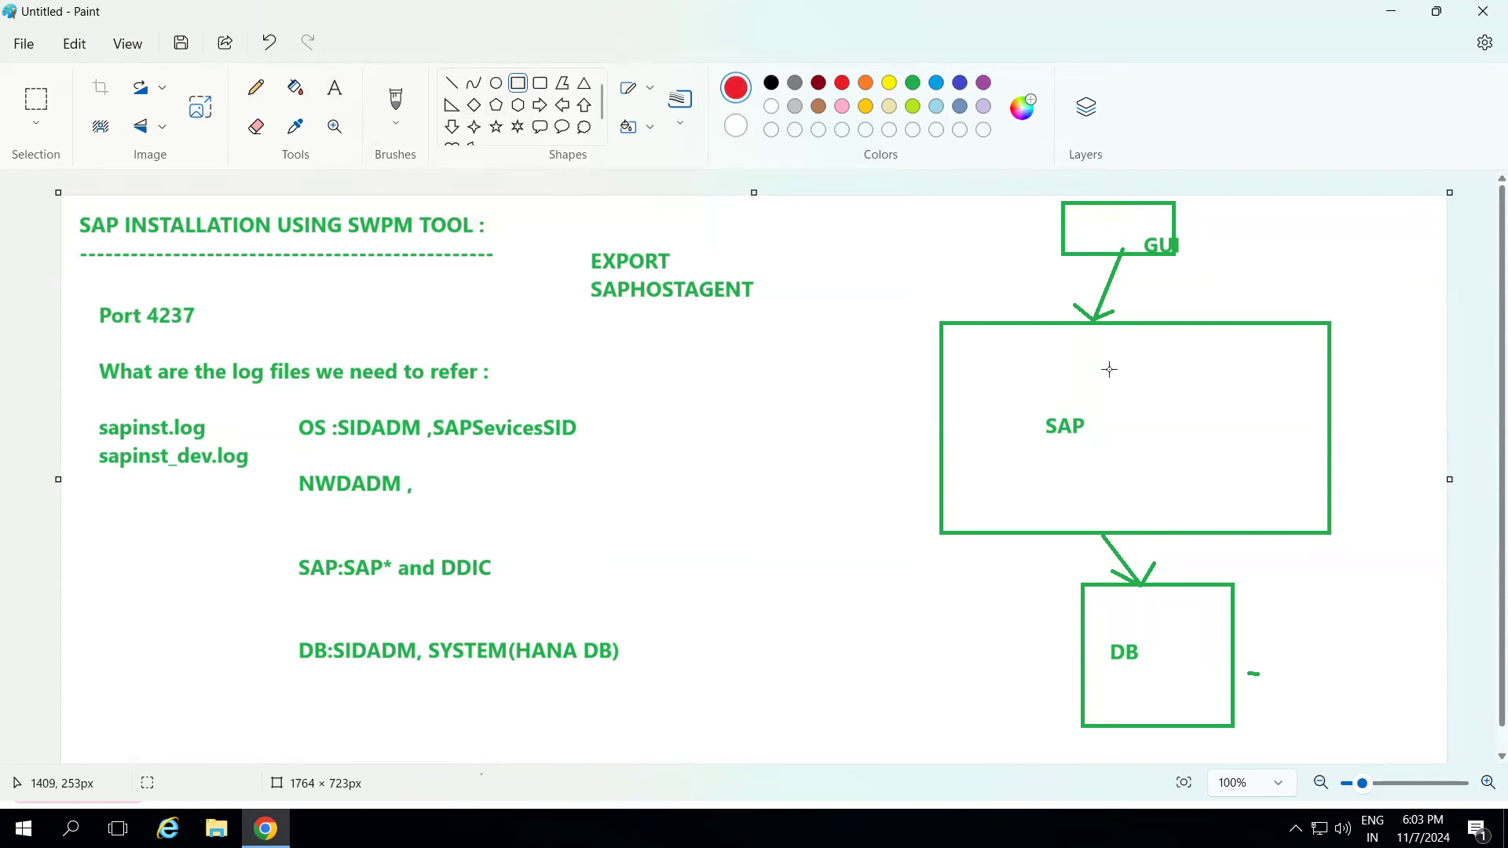
left_click_drag(630, 377, 685, 377)
left_click(690, 420)
- Draw two red rectangles in the SAP box: a small one upper right, a wider one over the label
left_click_drag(1173, 343, 1276, 399)
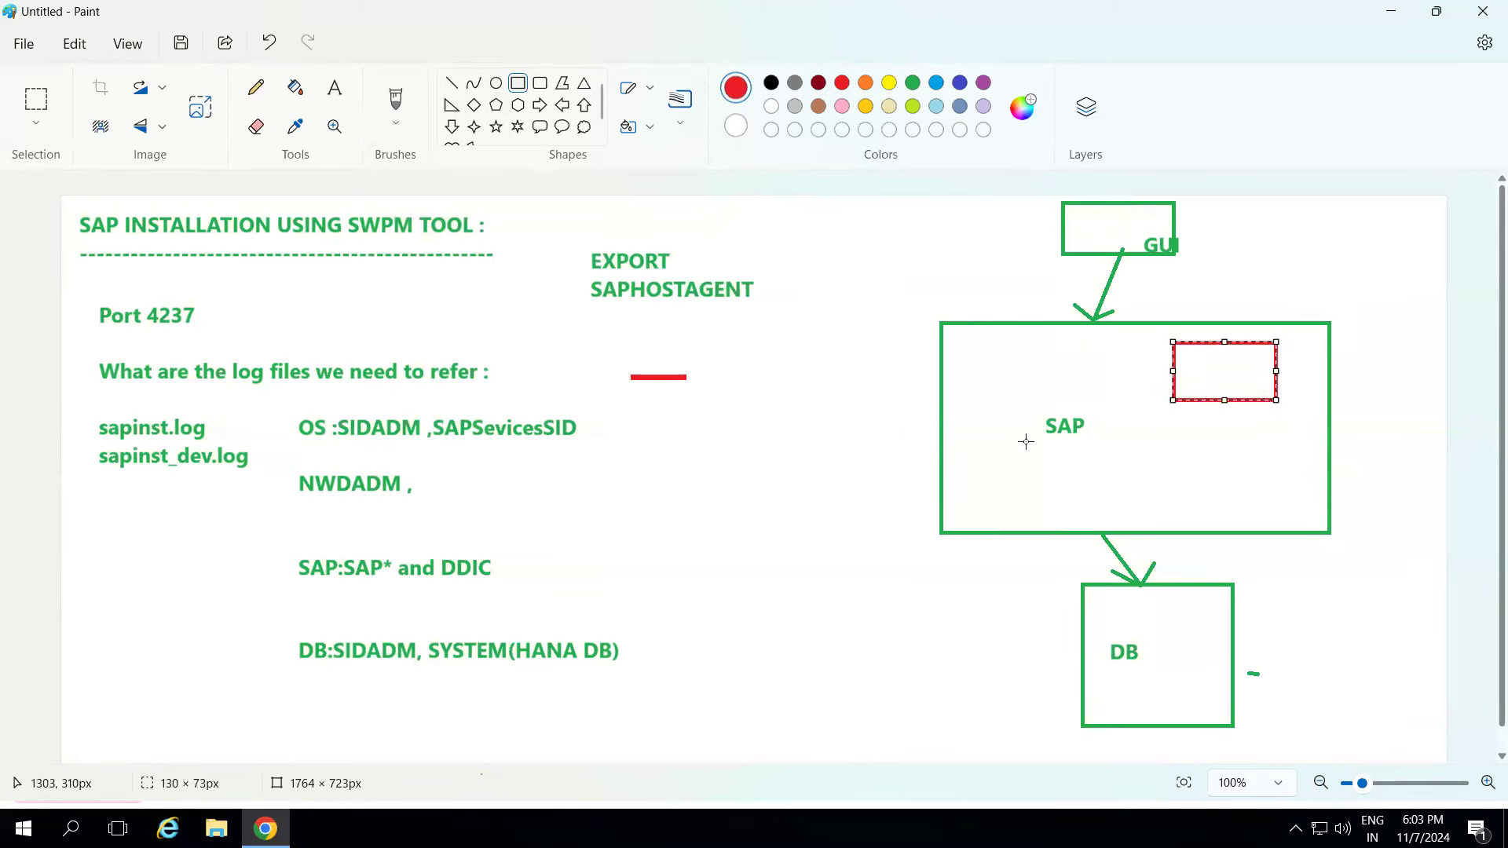
left_click_drag(984, 420, 1193, 498)
left_click(879, 606)
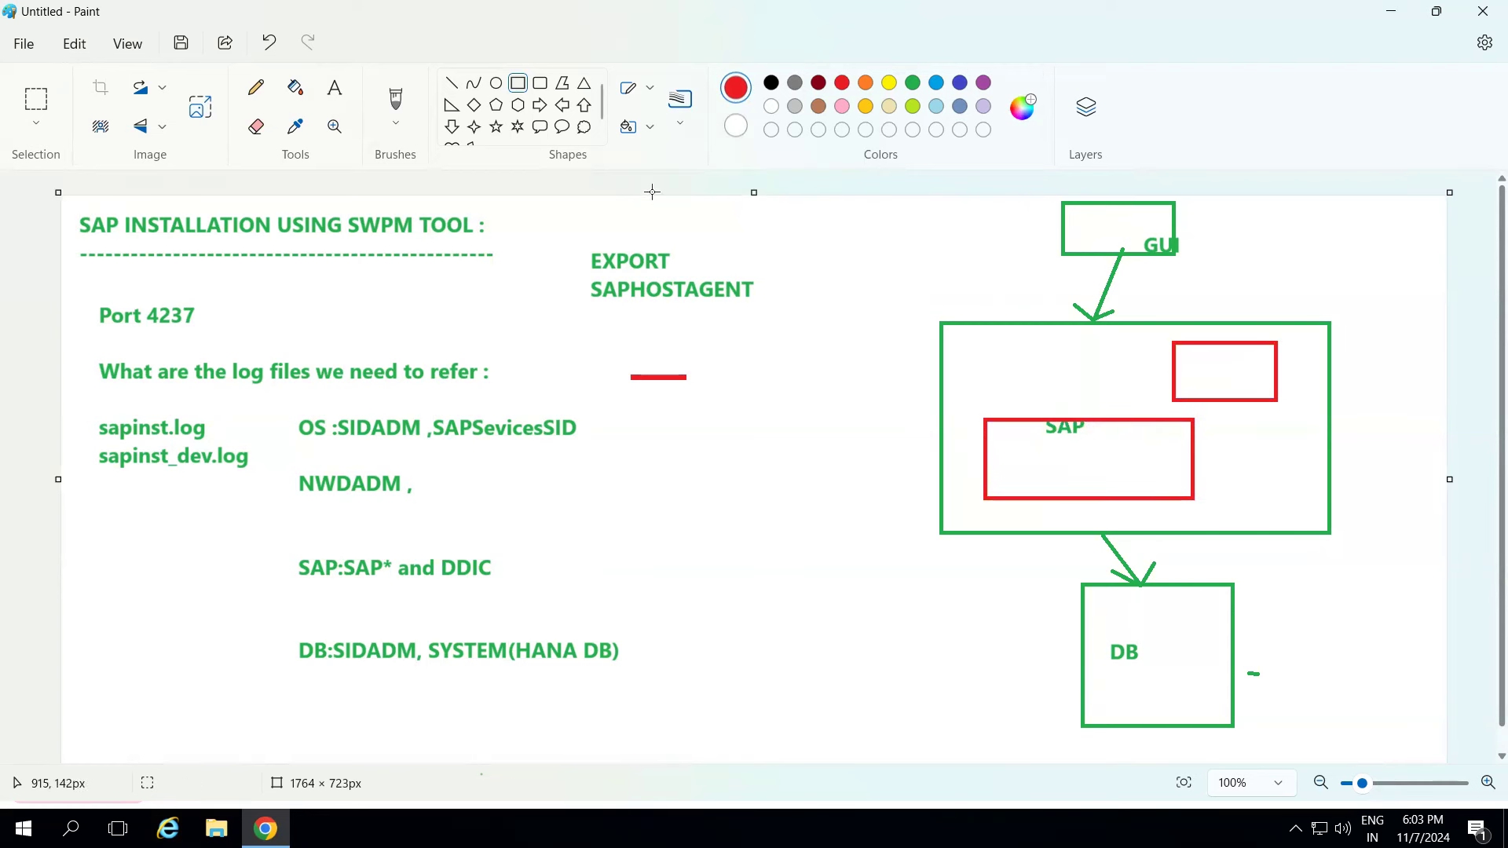
left_click(334, 87)
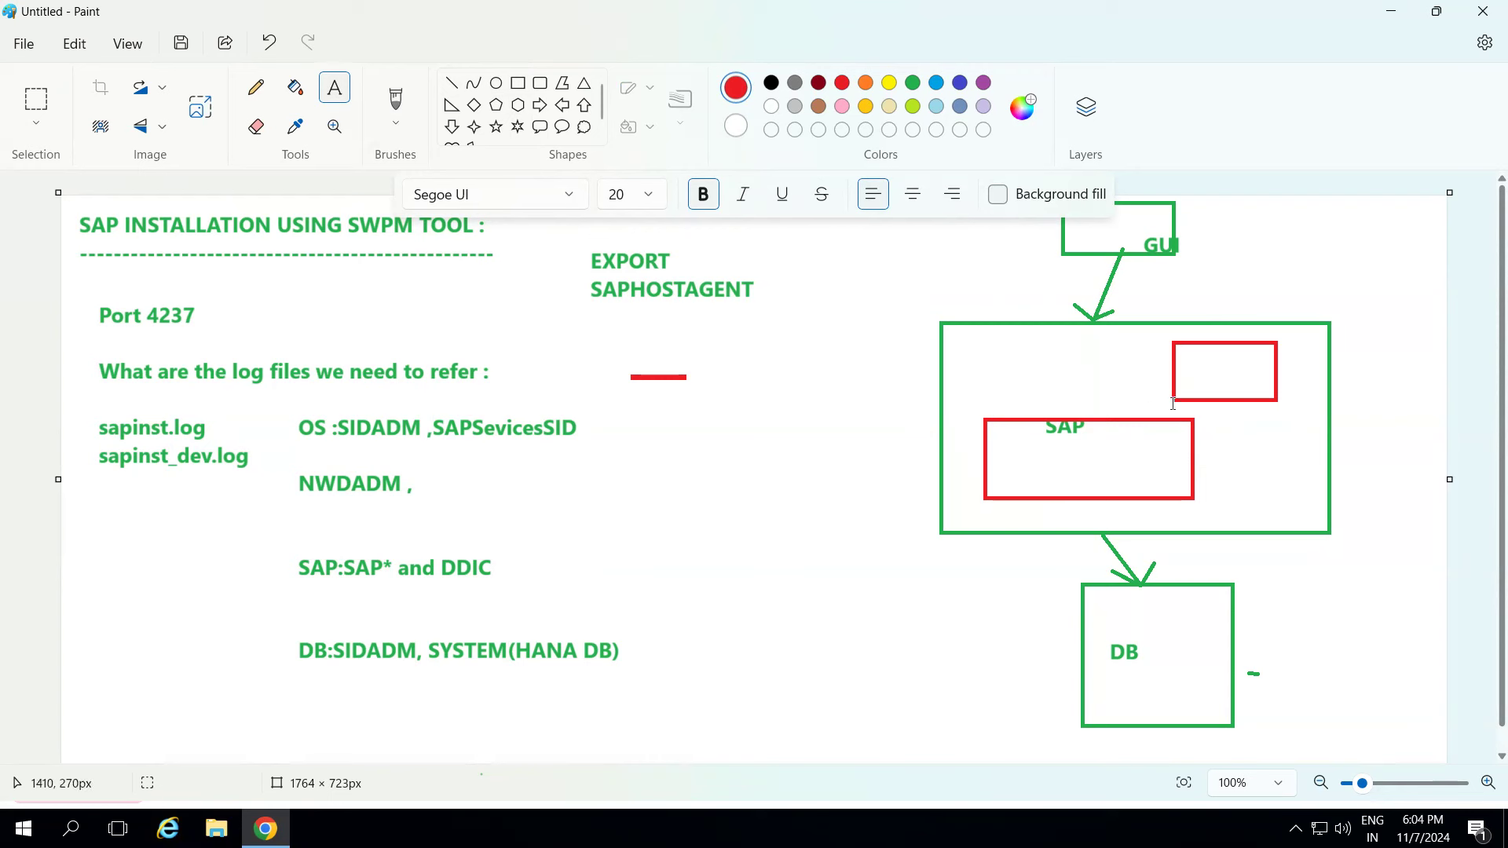
- Label the upper red box ASCS and the lower red box PAS in red text
left_click(1187, 358)
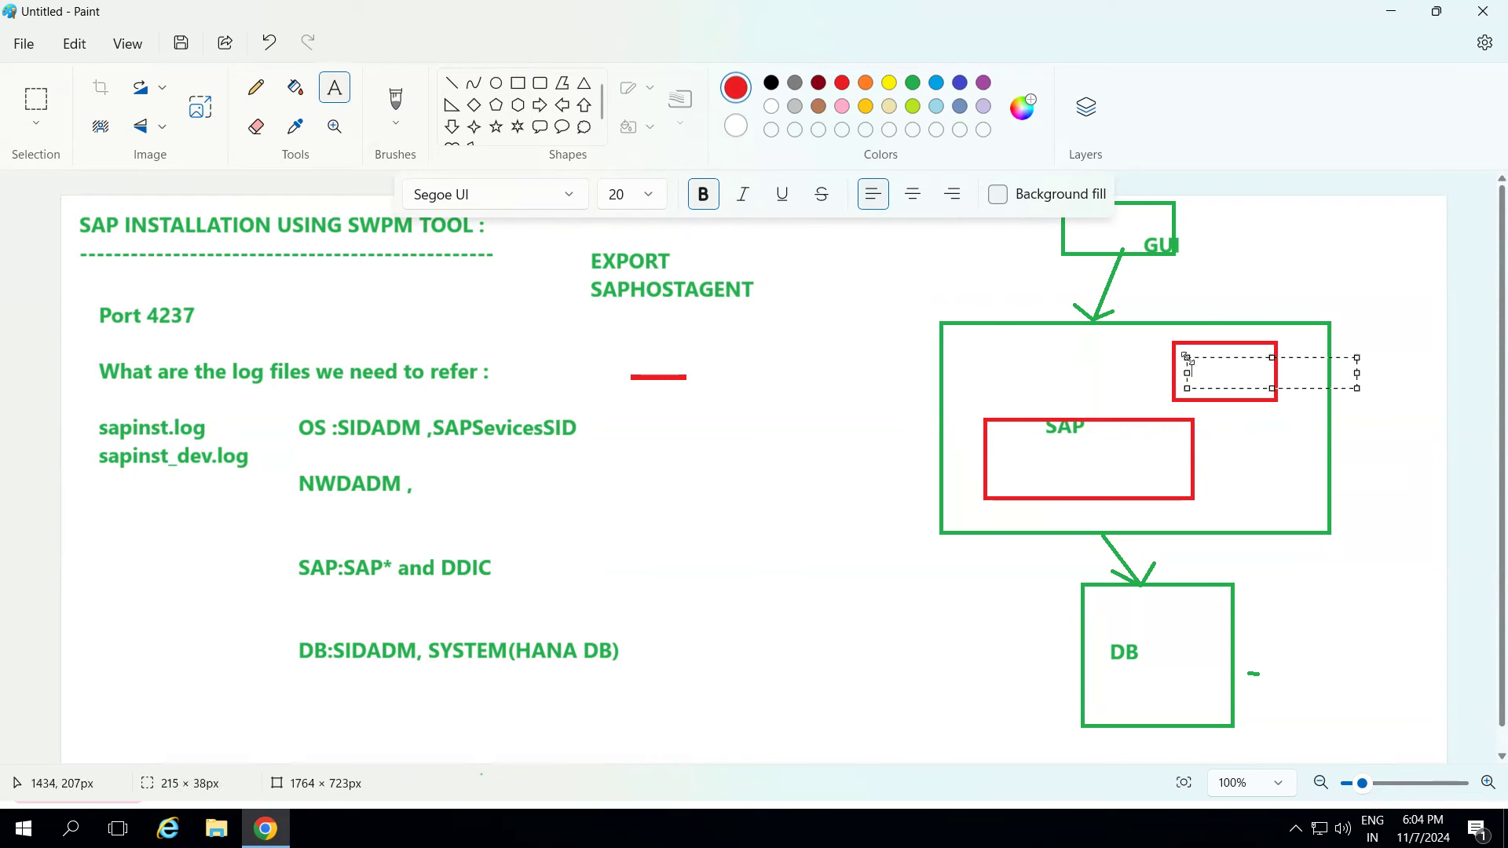
type("ASCS")
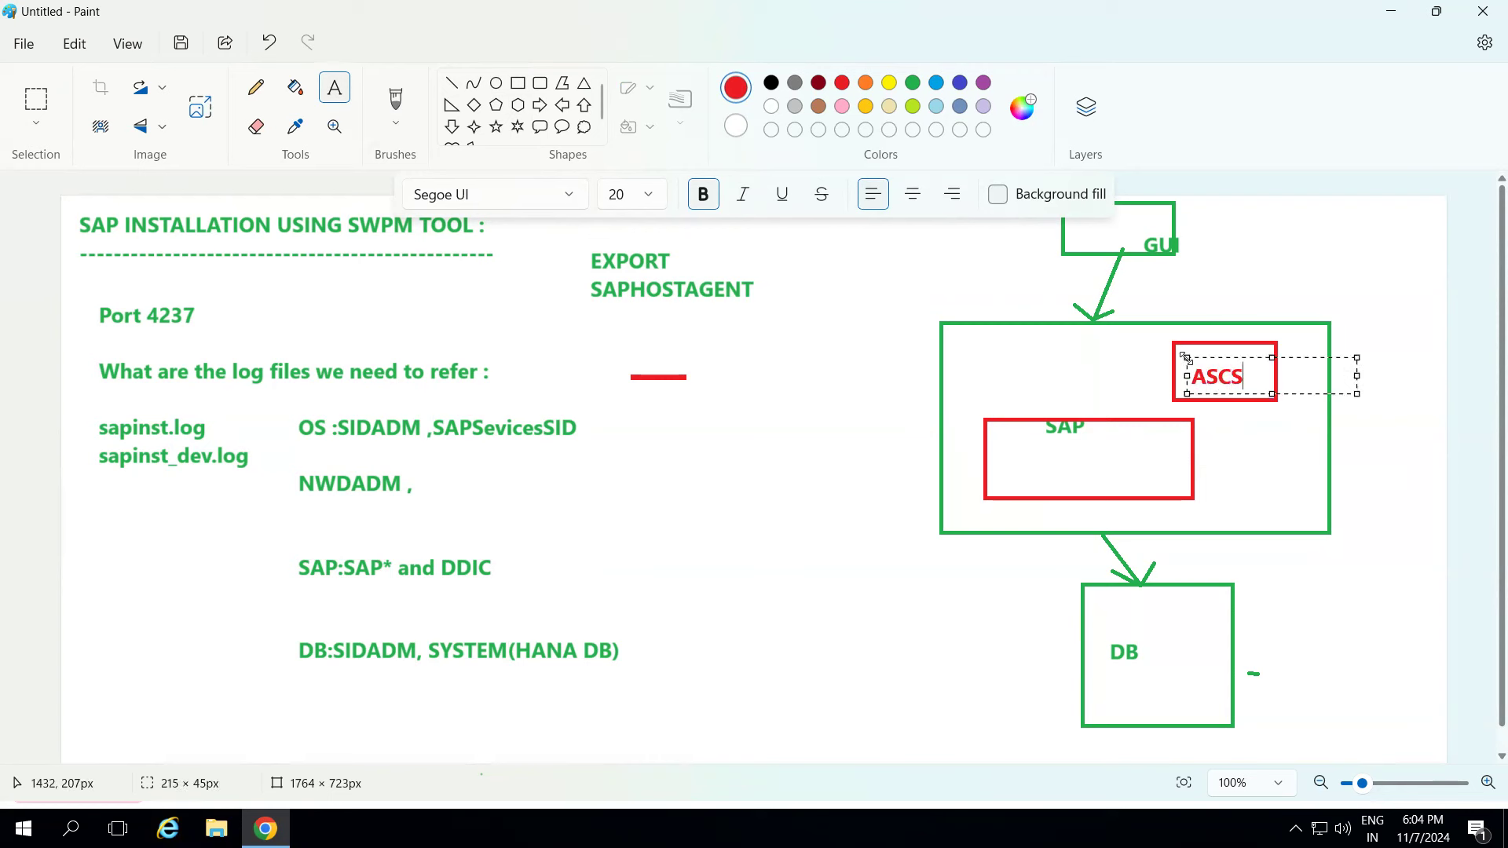
left_click(1024, 445)
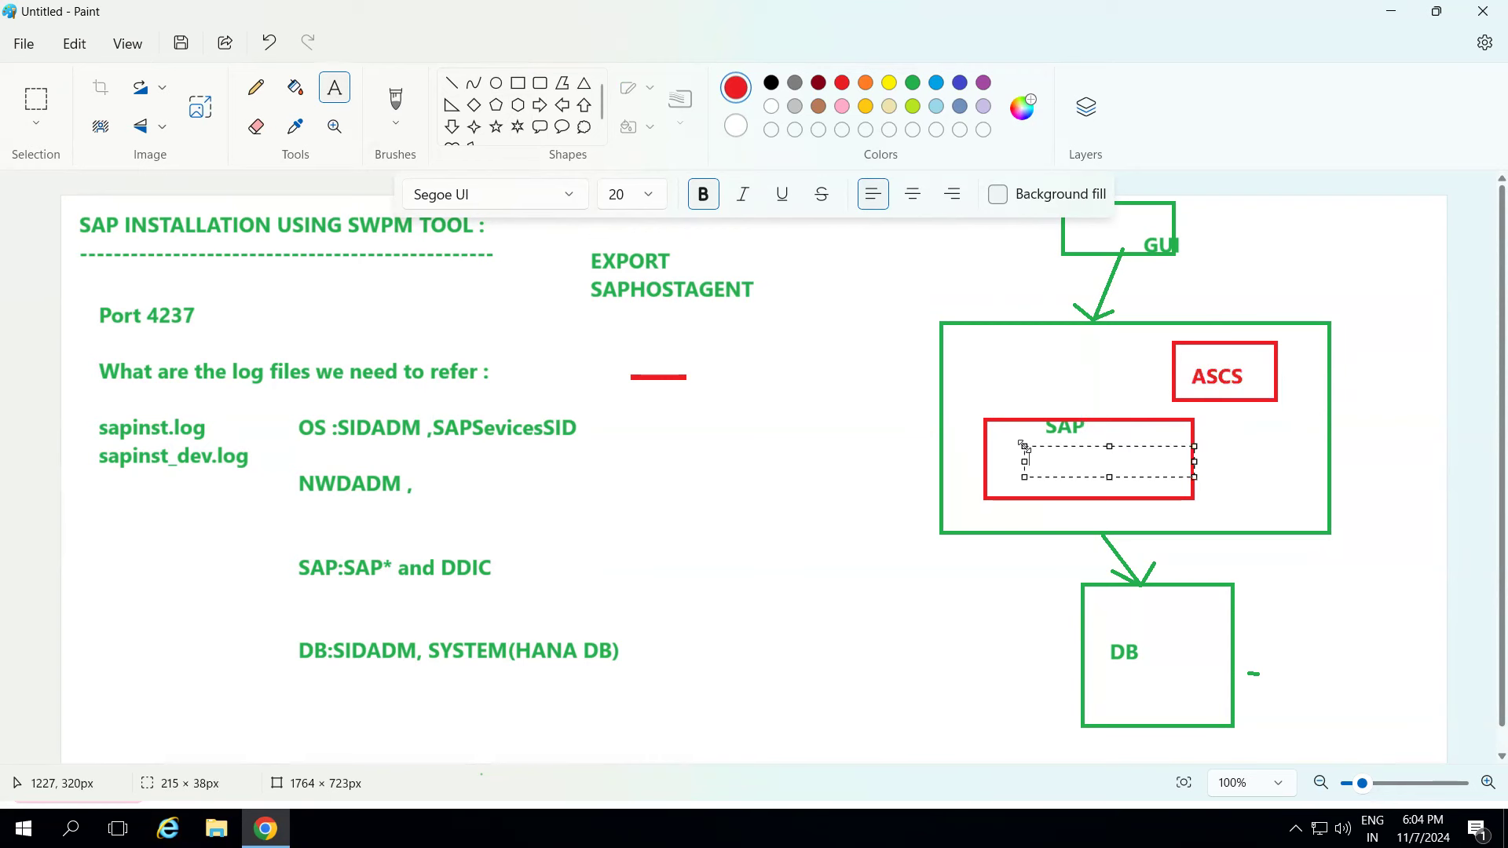
type("PAS")
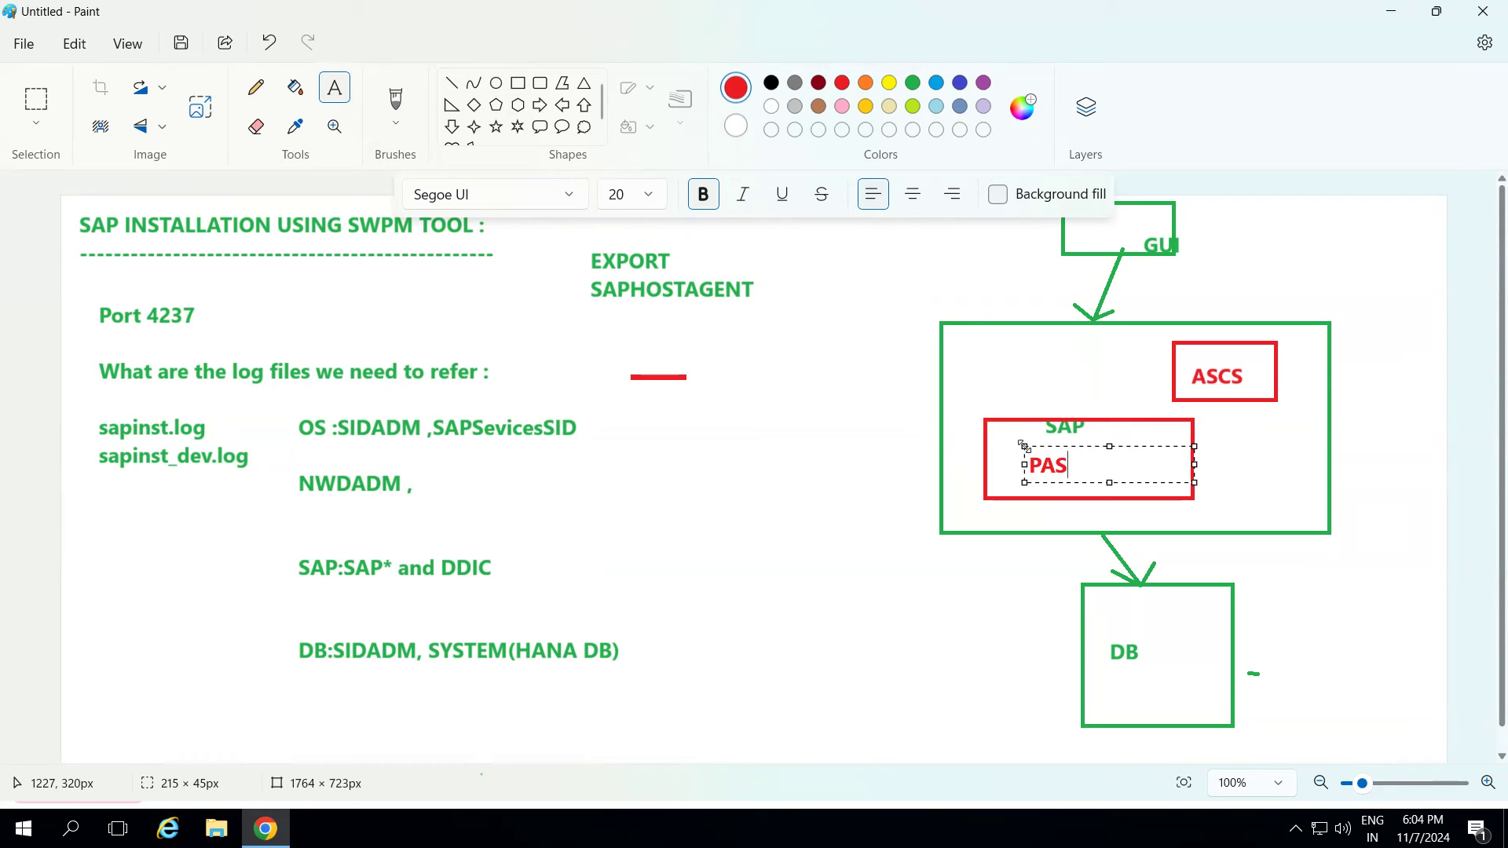
left_click(795, 396)
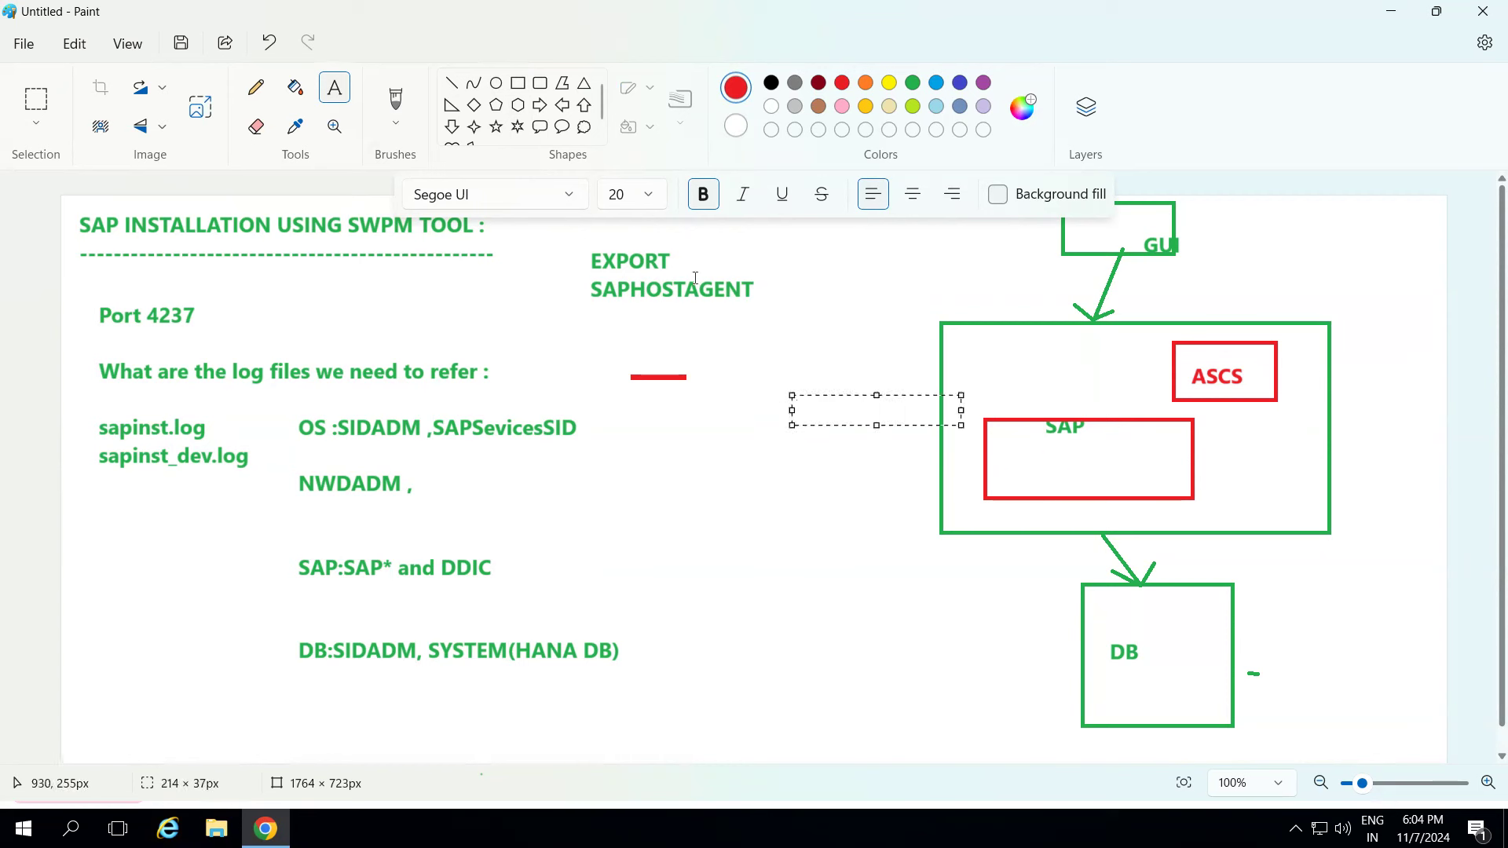
- Draw a short red line below the ASCS box
left_click(454, 84)
left_click_drag(1197, 407, 1191, 410)
left_click(1086, 446)
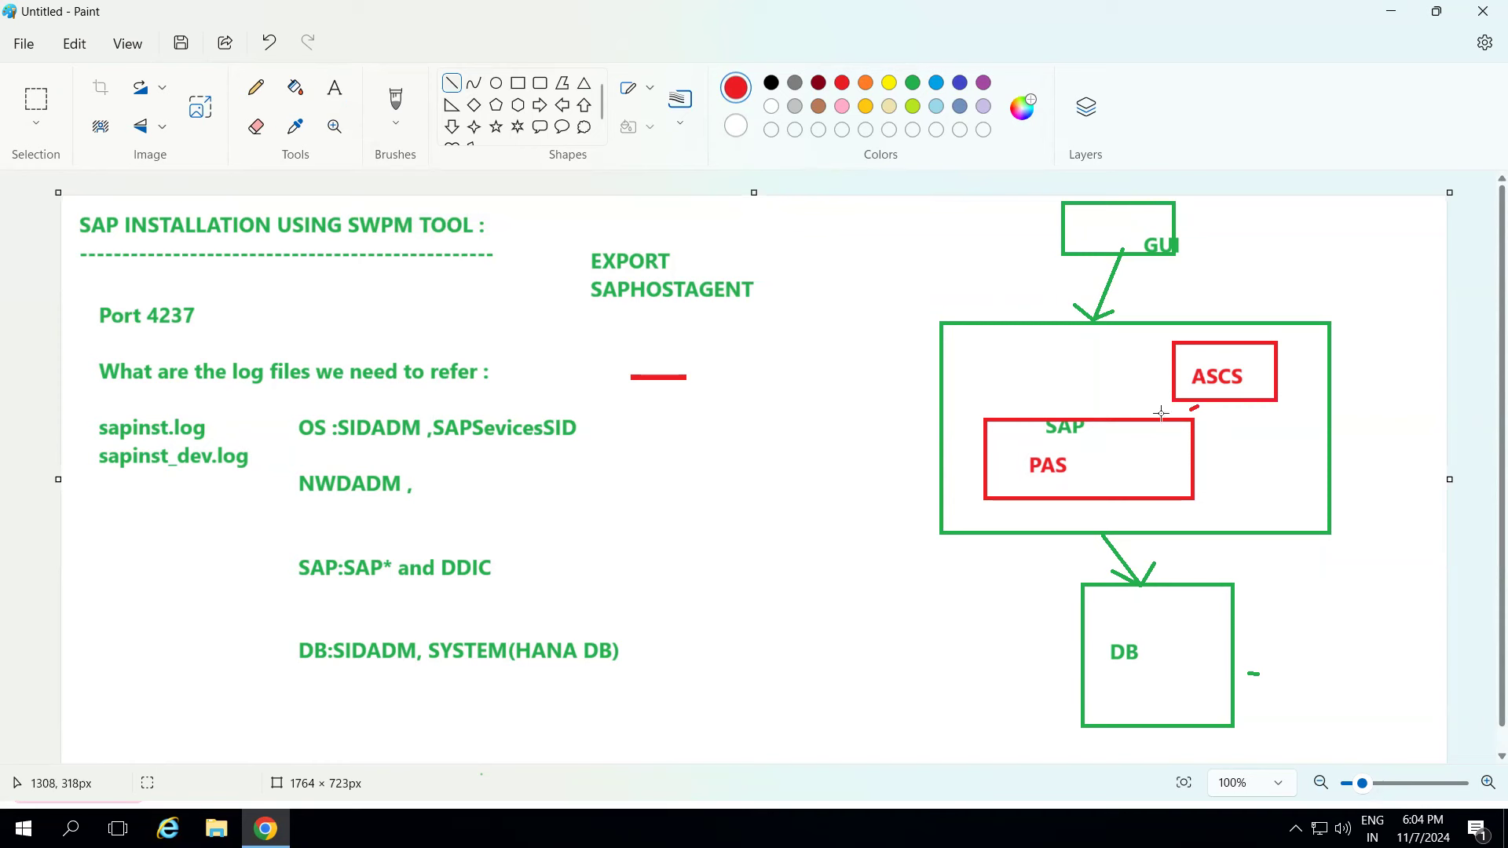
left_click(334, 87)
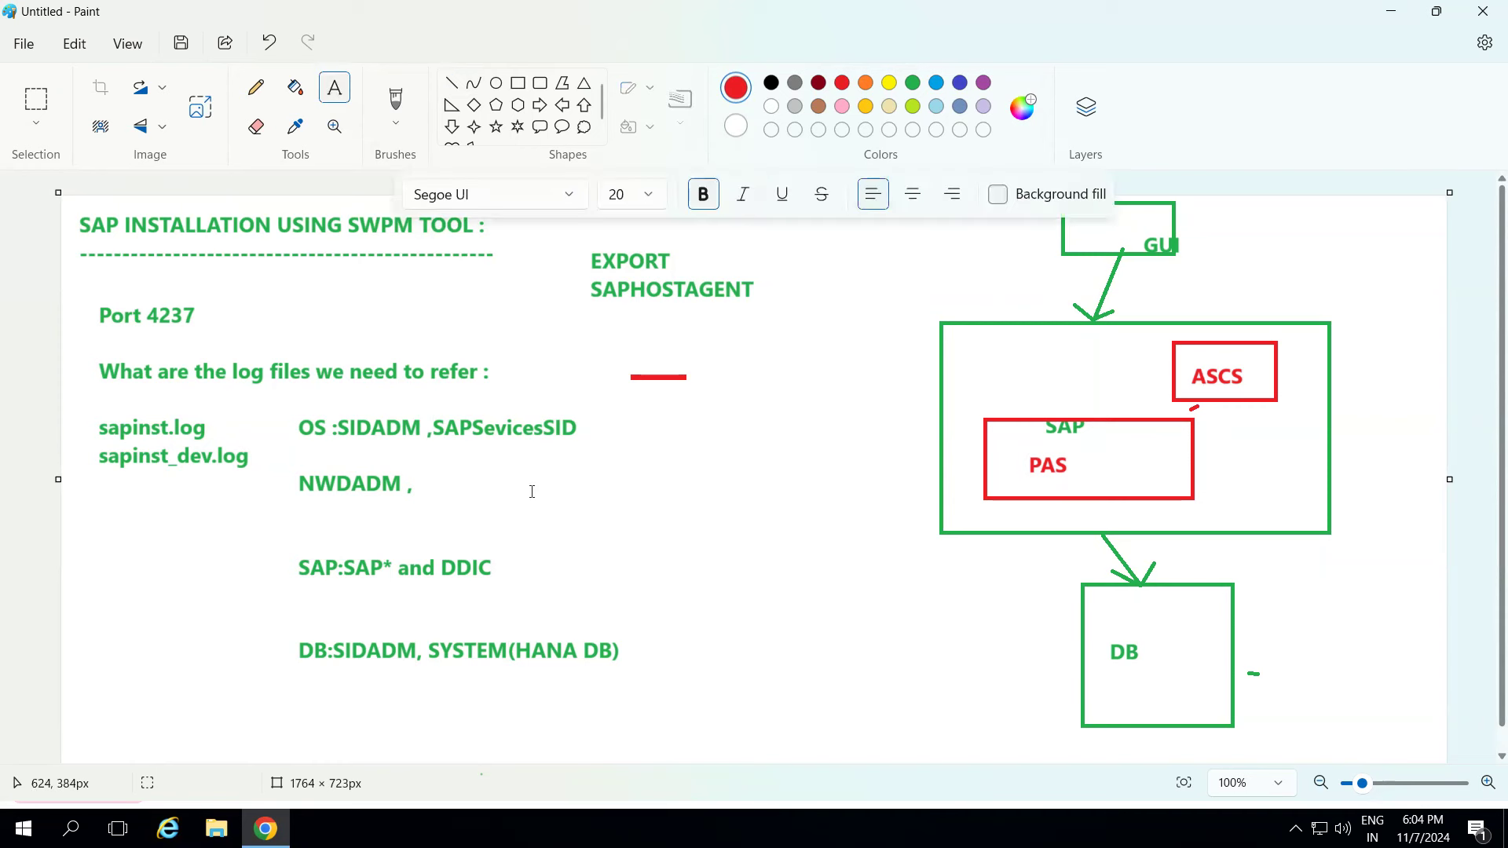
- Add red notes 'ASCS - ABAP system central services' and 'PAS - Primary app server' beside the NWDADM note
left_click_drag(511, 471, 887, 595)
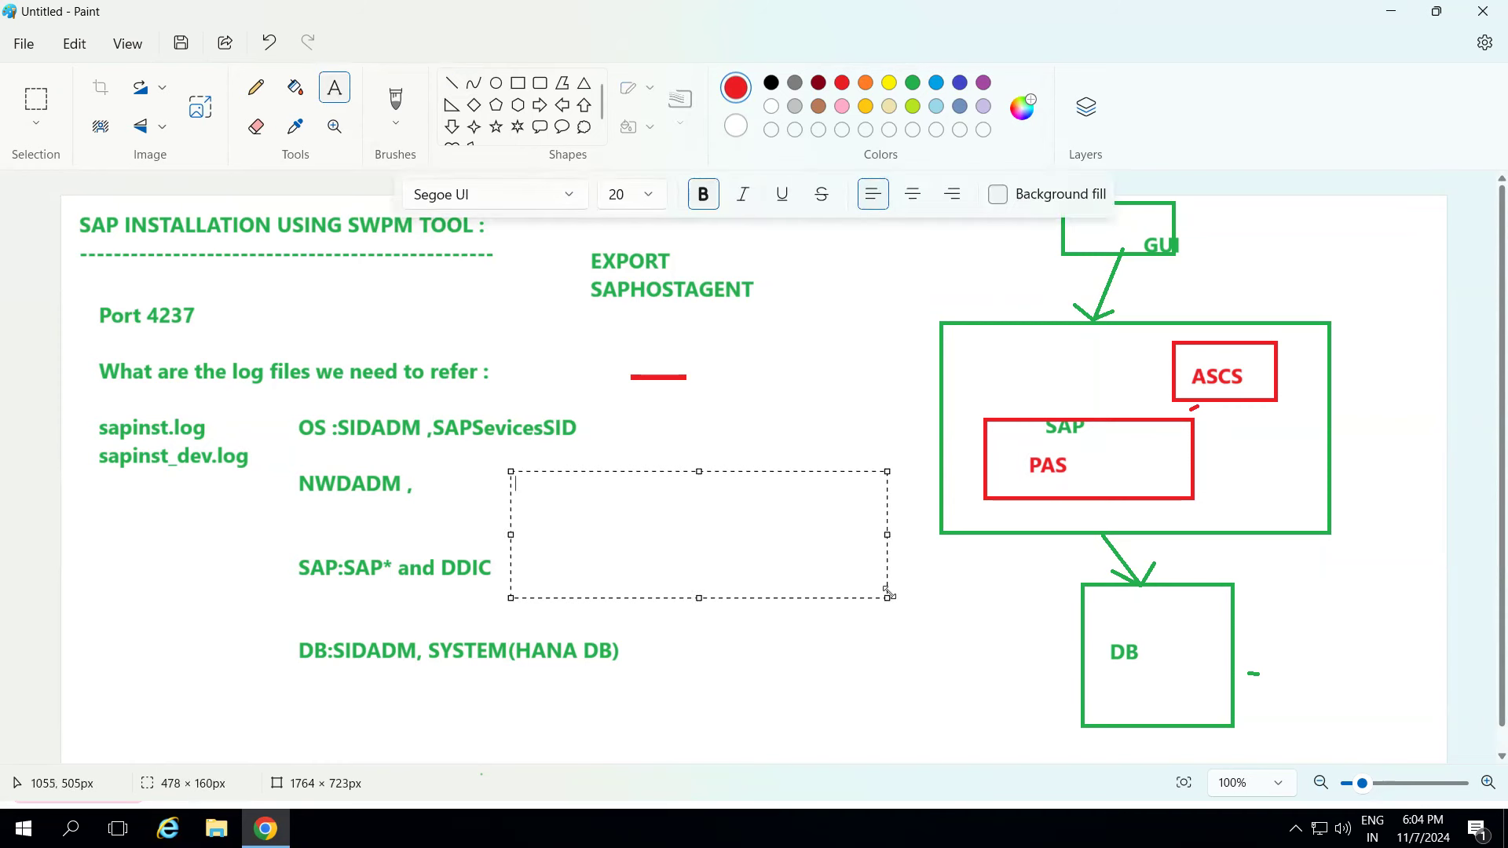
type("ASCS - ABAP system central services")
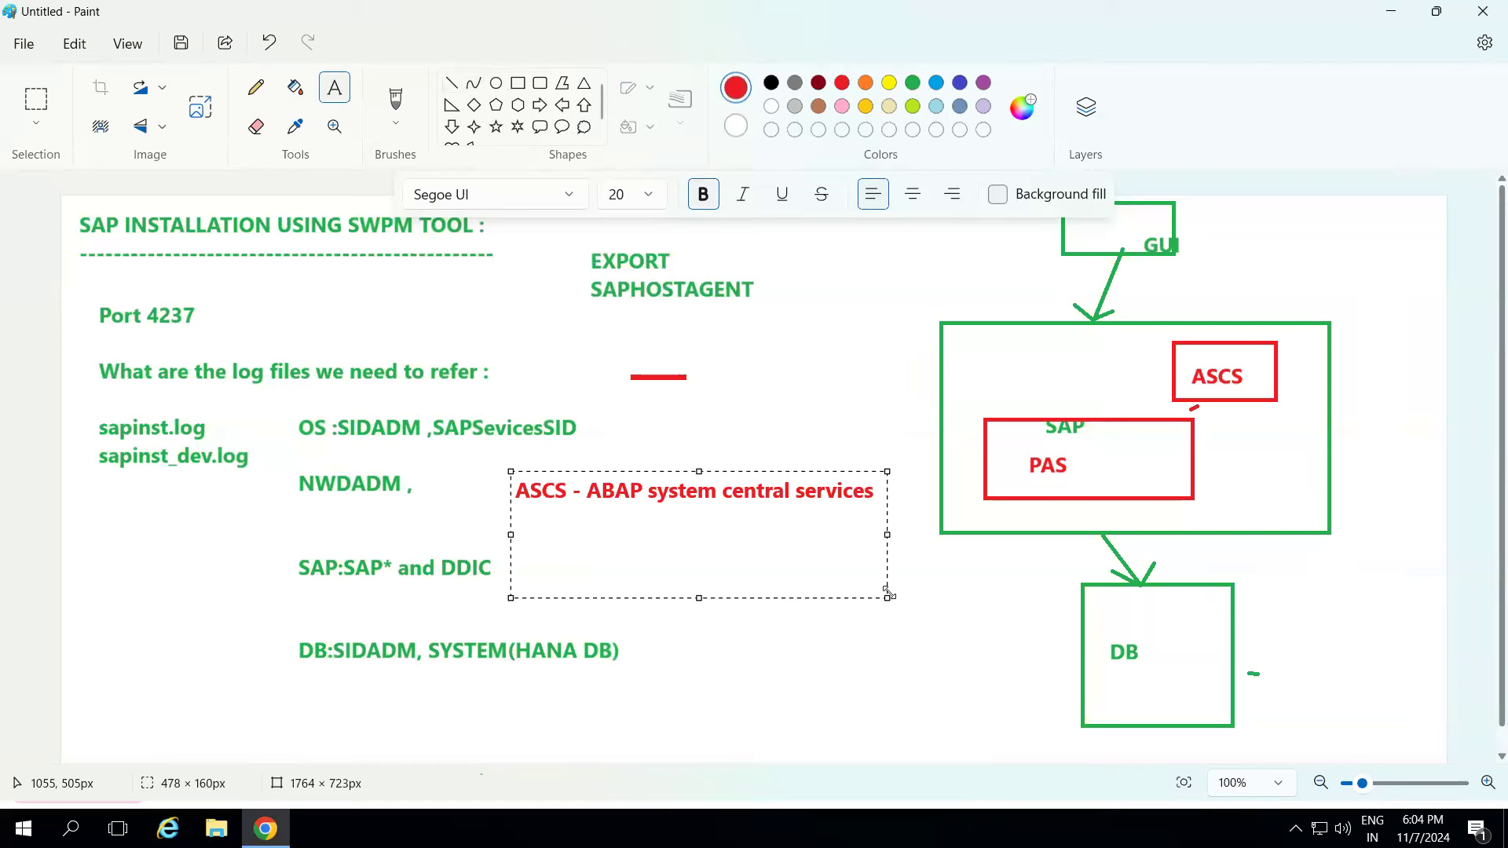
type("PAS - Prima")
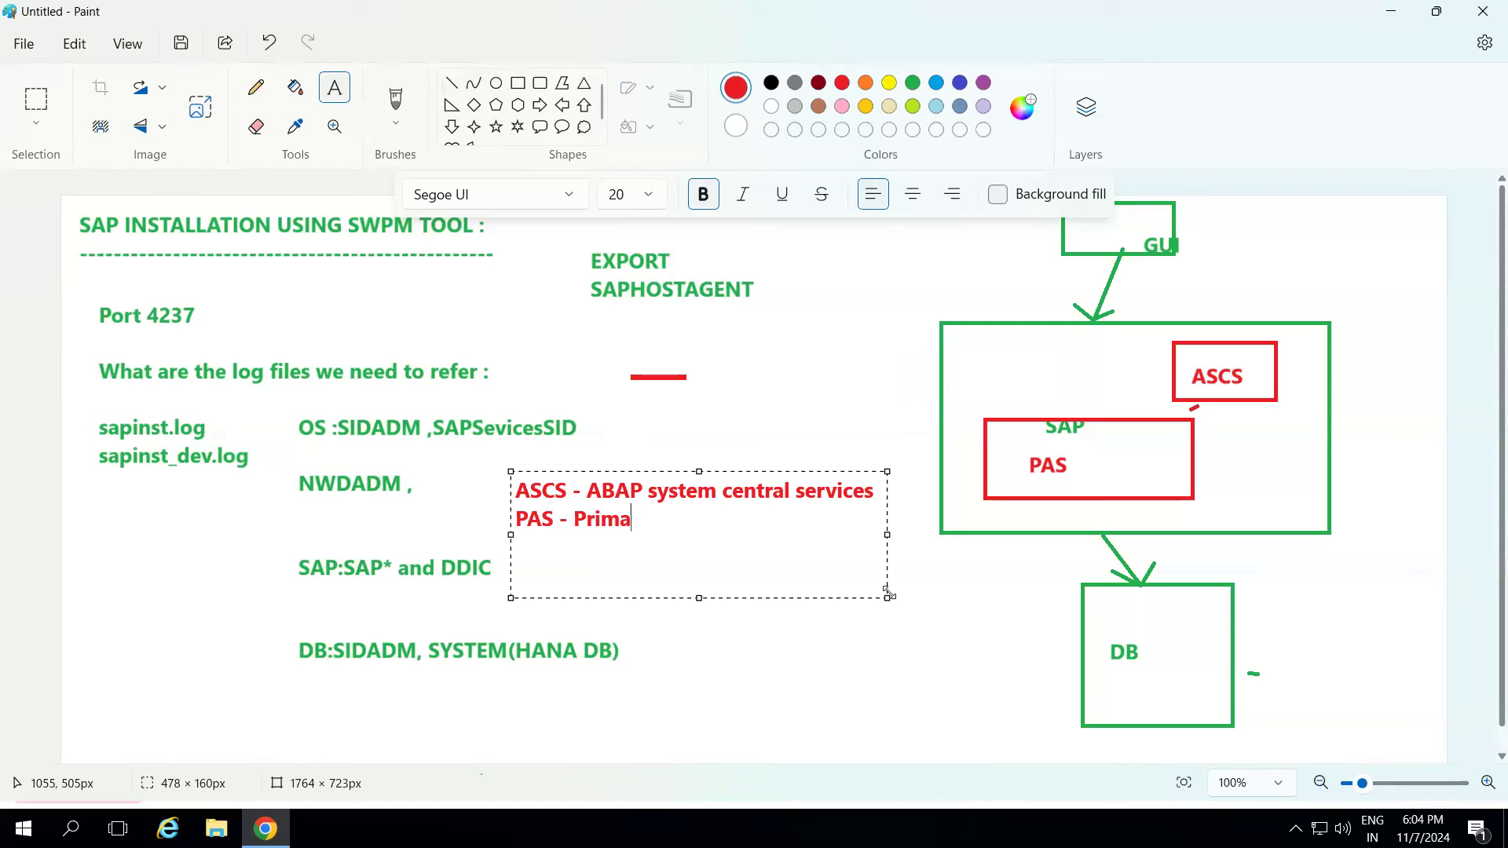
type("ry app server")
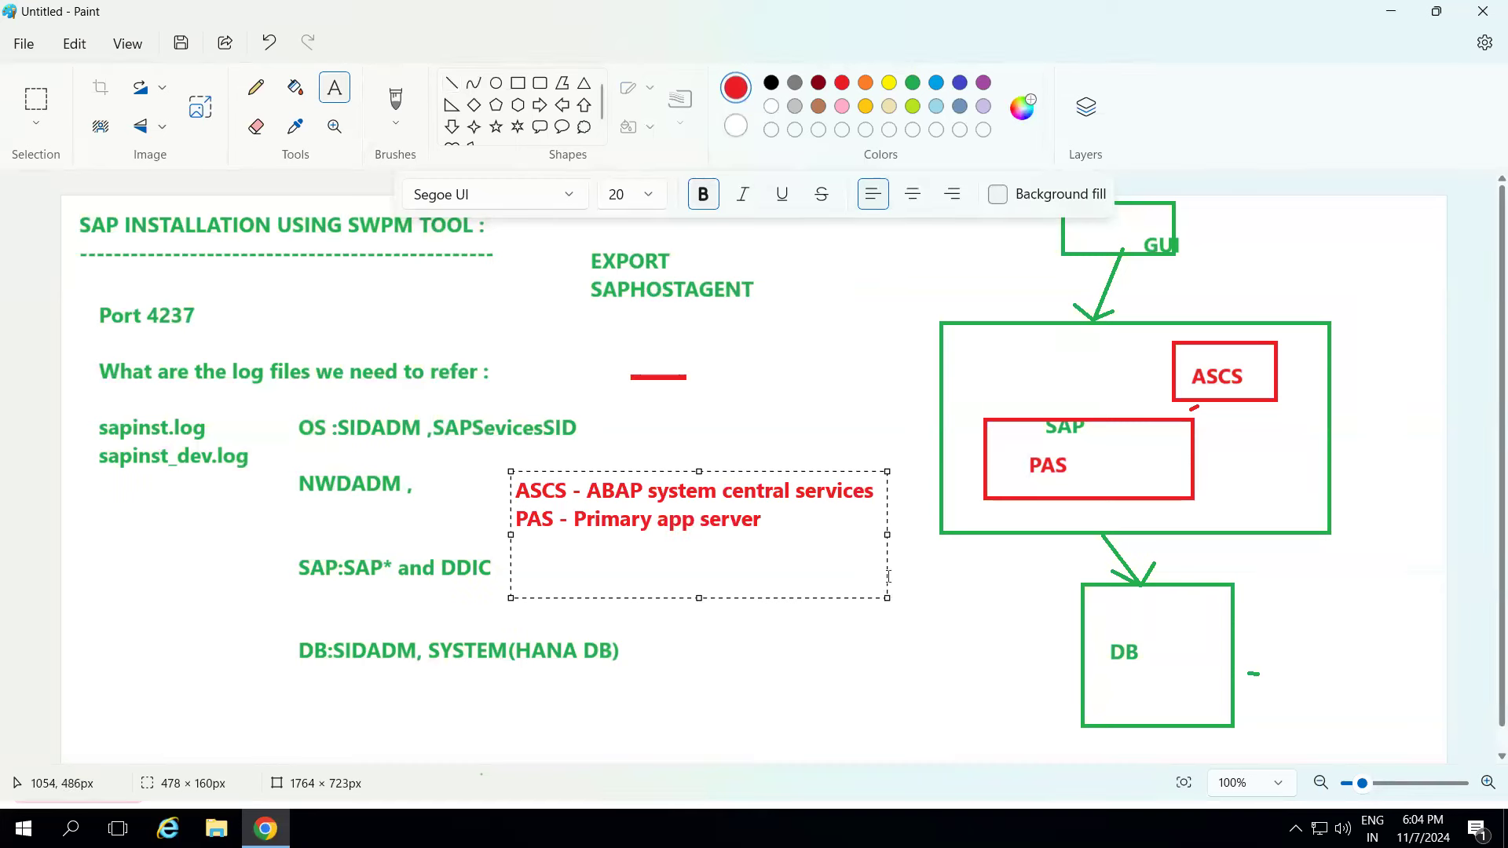
left_click(628, 715)
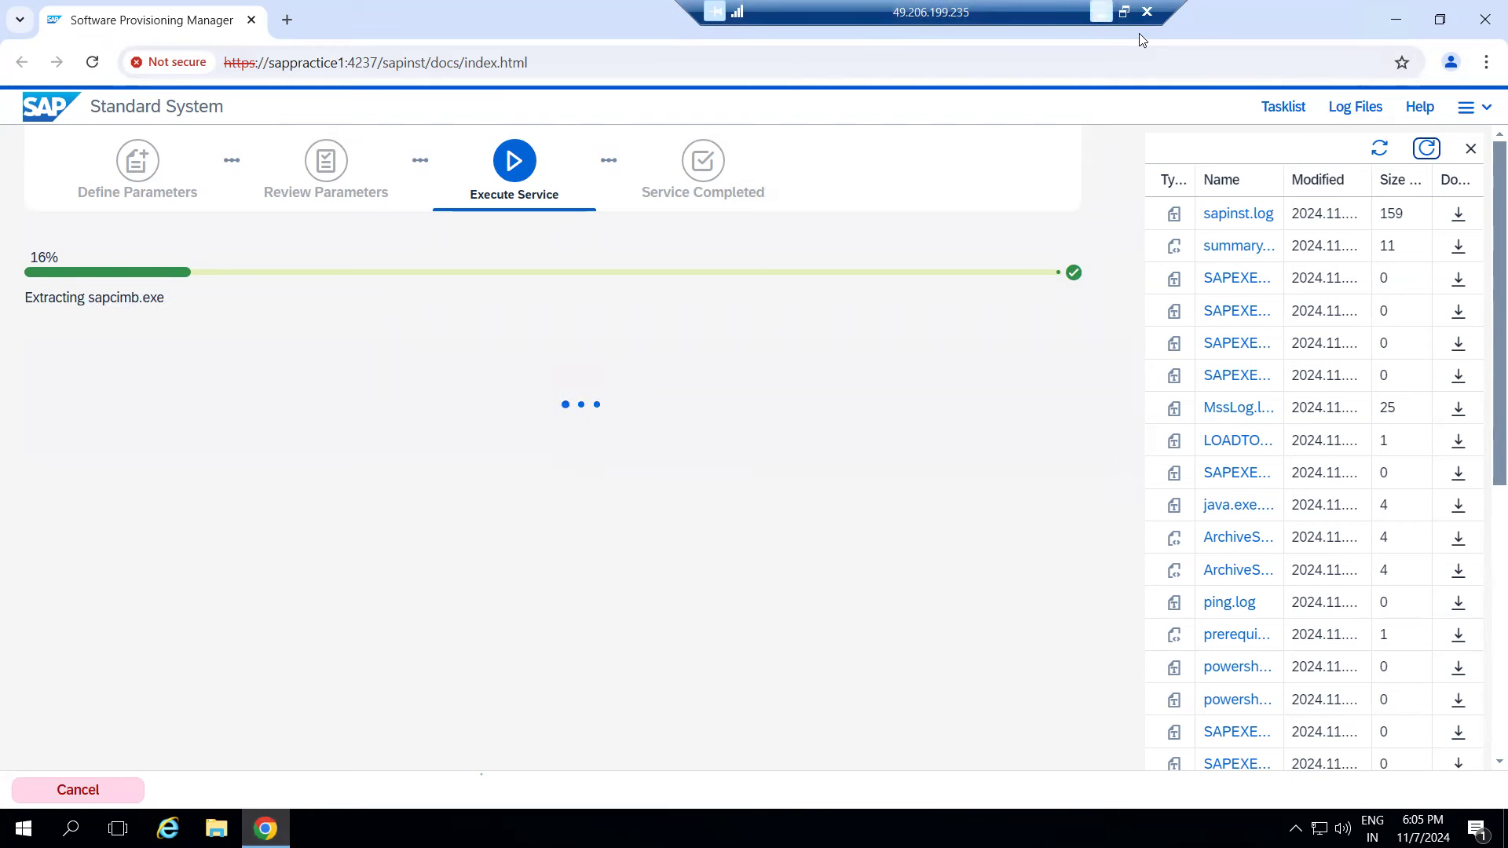
- Minimize the Remote Desktop session so the local Paint notes show again
left_click(1102, 11)
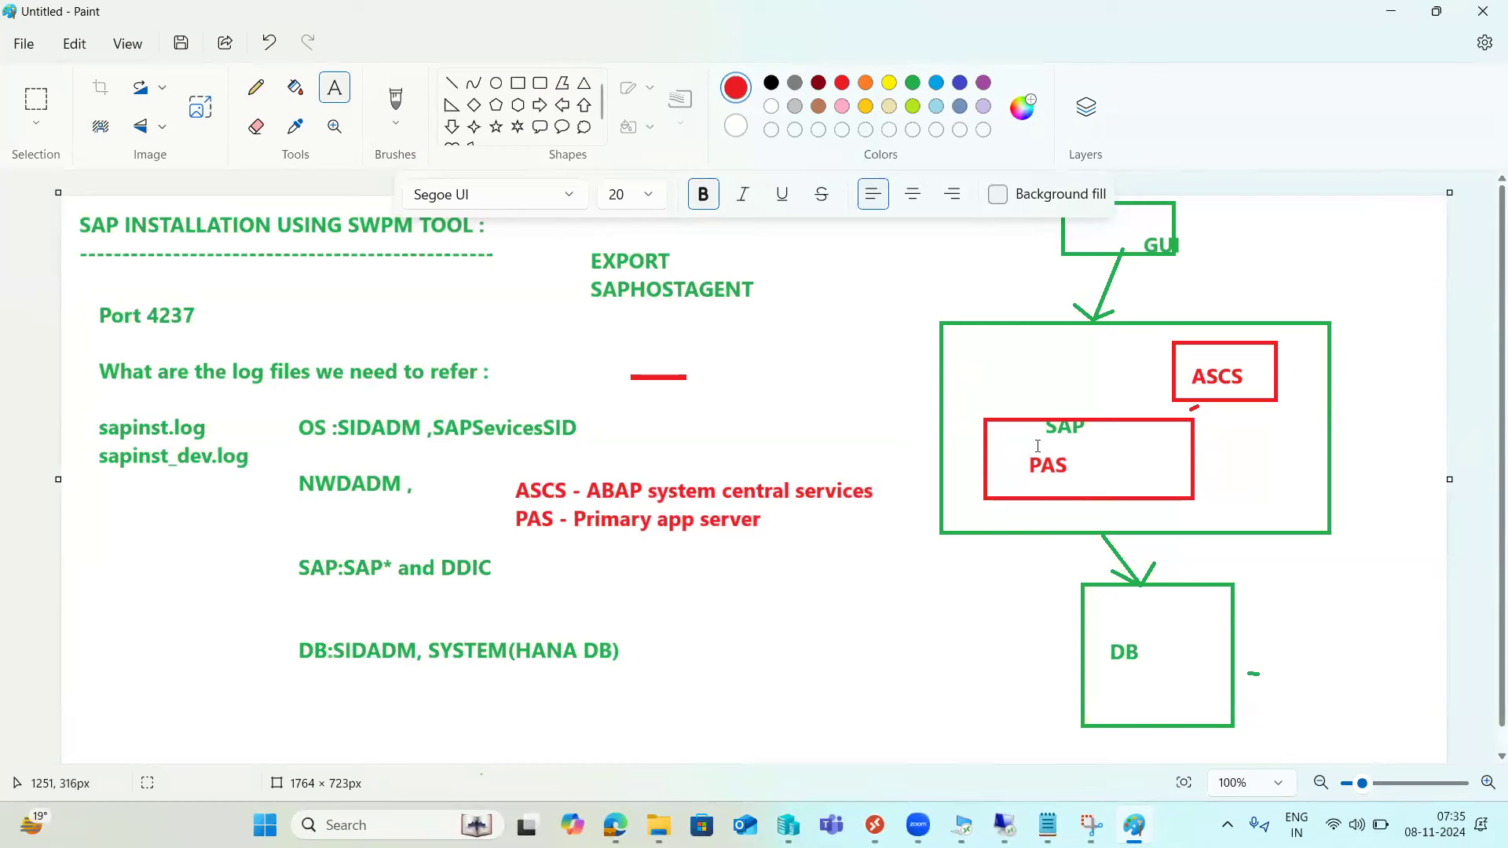
- Write 'SAP = ASCS+PAS' with '2 instances' beneath it, below the ASCS/PAS definitions
left_click_drag(1092, 442, 1261, 483)
left_click_drag(1253, 351, 1329, 385)
left_click_drag(550, 547, 998, 640)
type("SAP =")
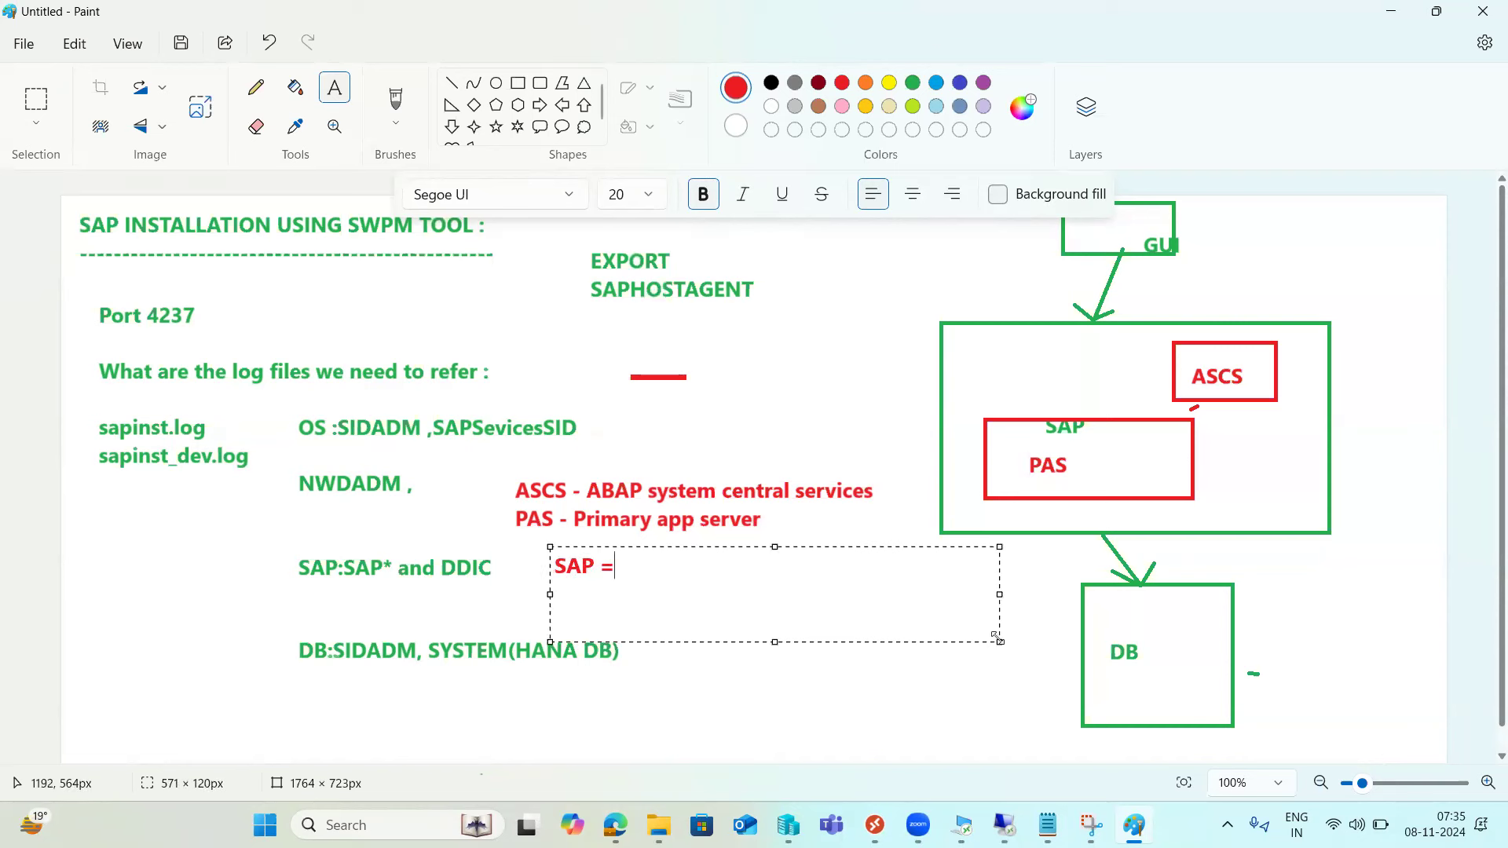
type(" ASCS+PAS")
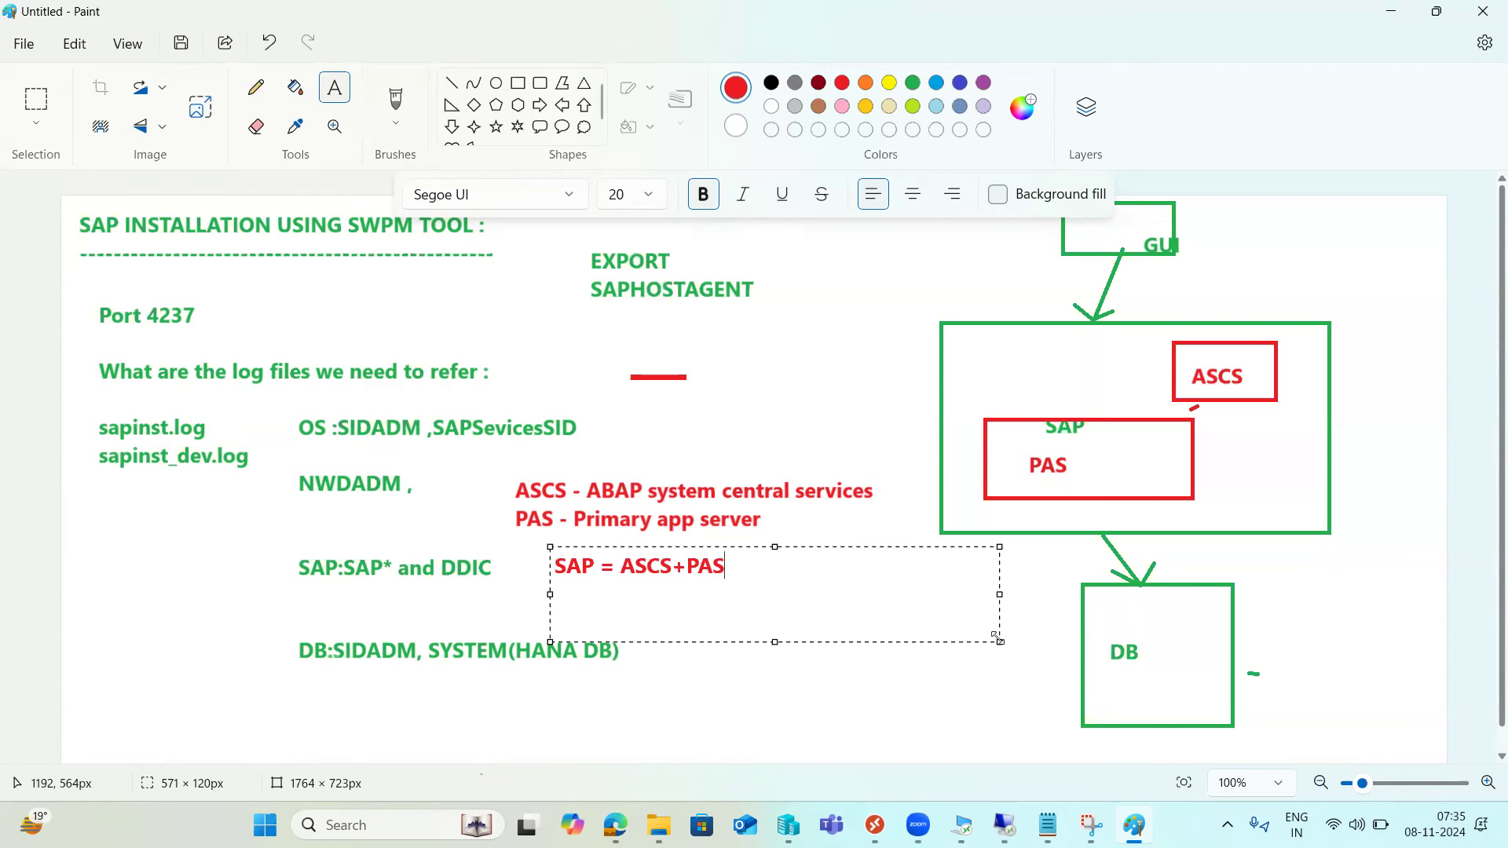
type("2 instances         ")
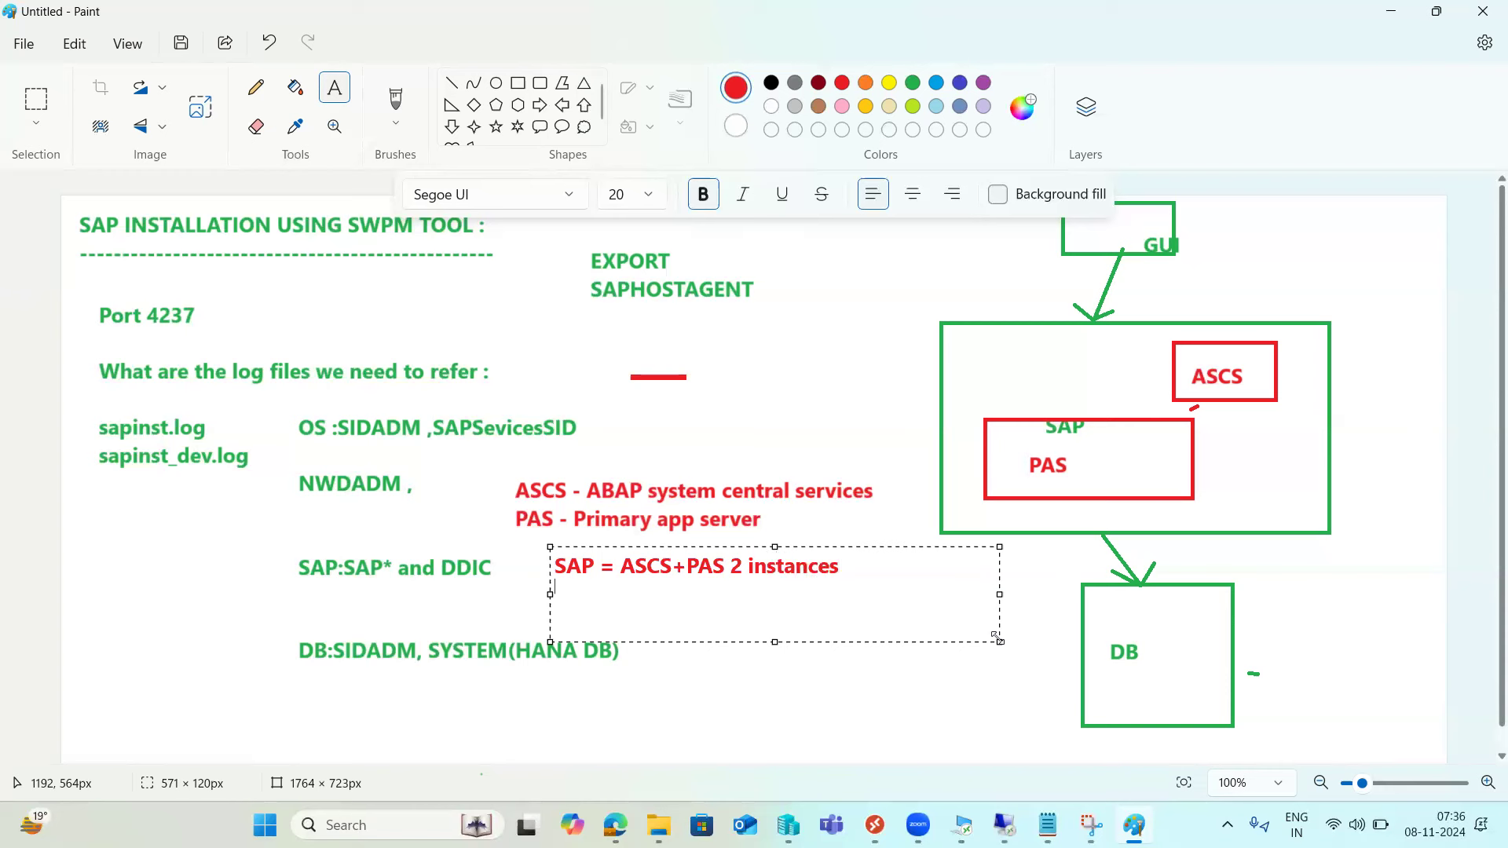
type("=")
- Return to the remote SAP installer and refresh its log file list twice
mouse_move(1005, 825)
left_click(1212, 675)
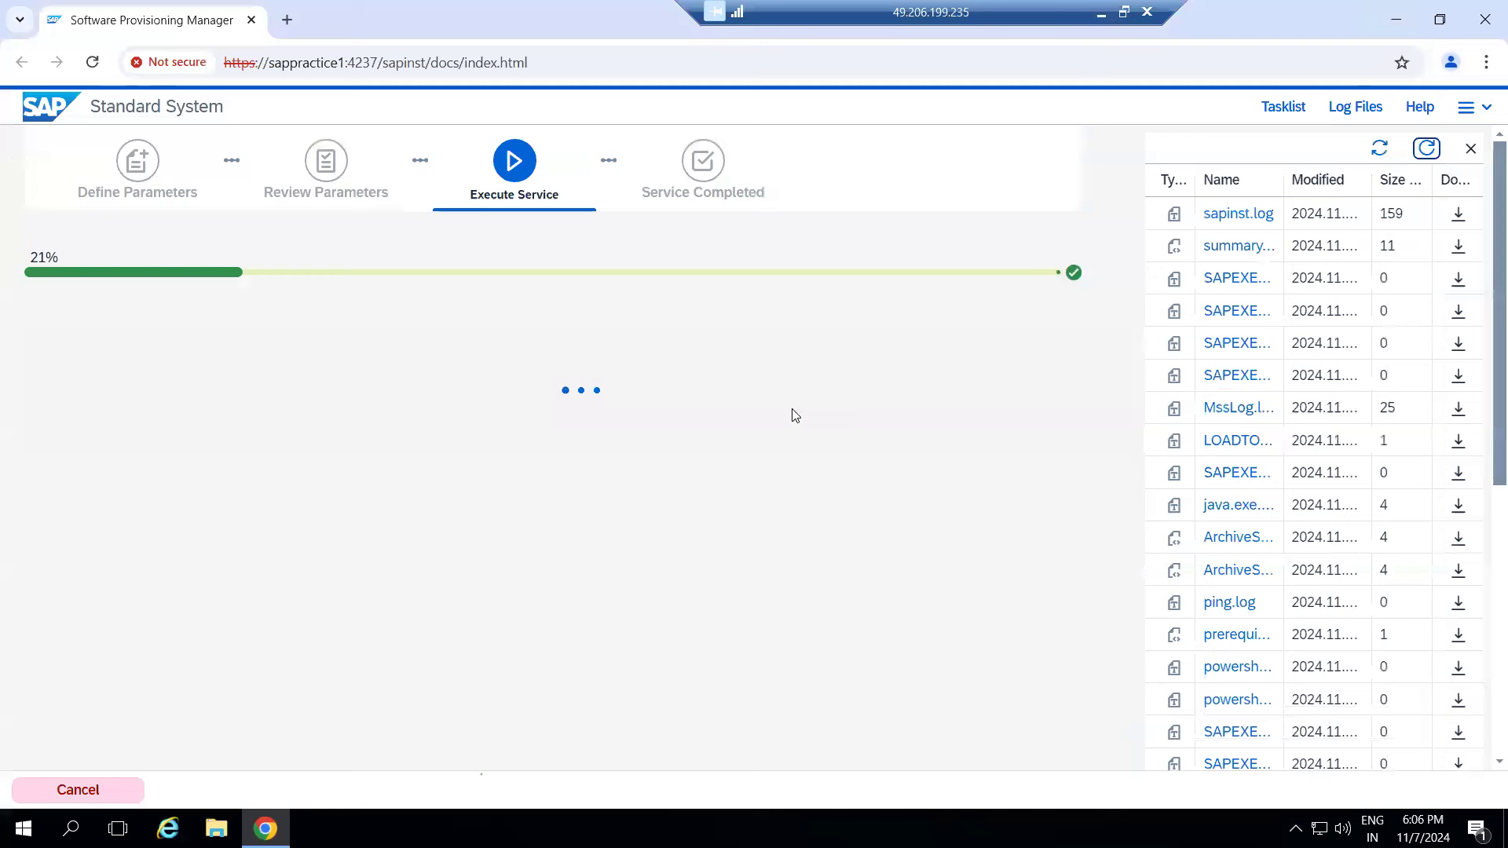
left_click(1426, 149)
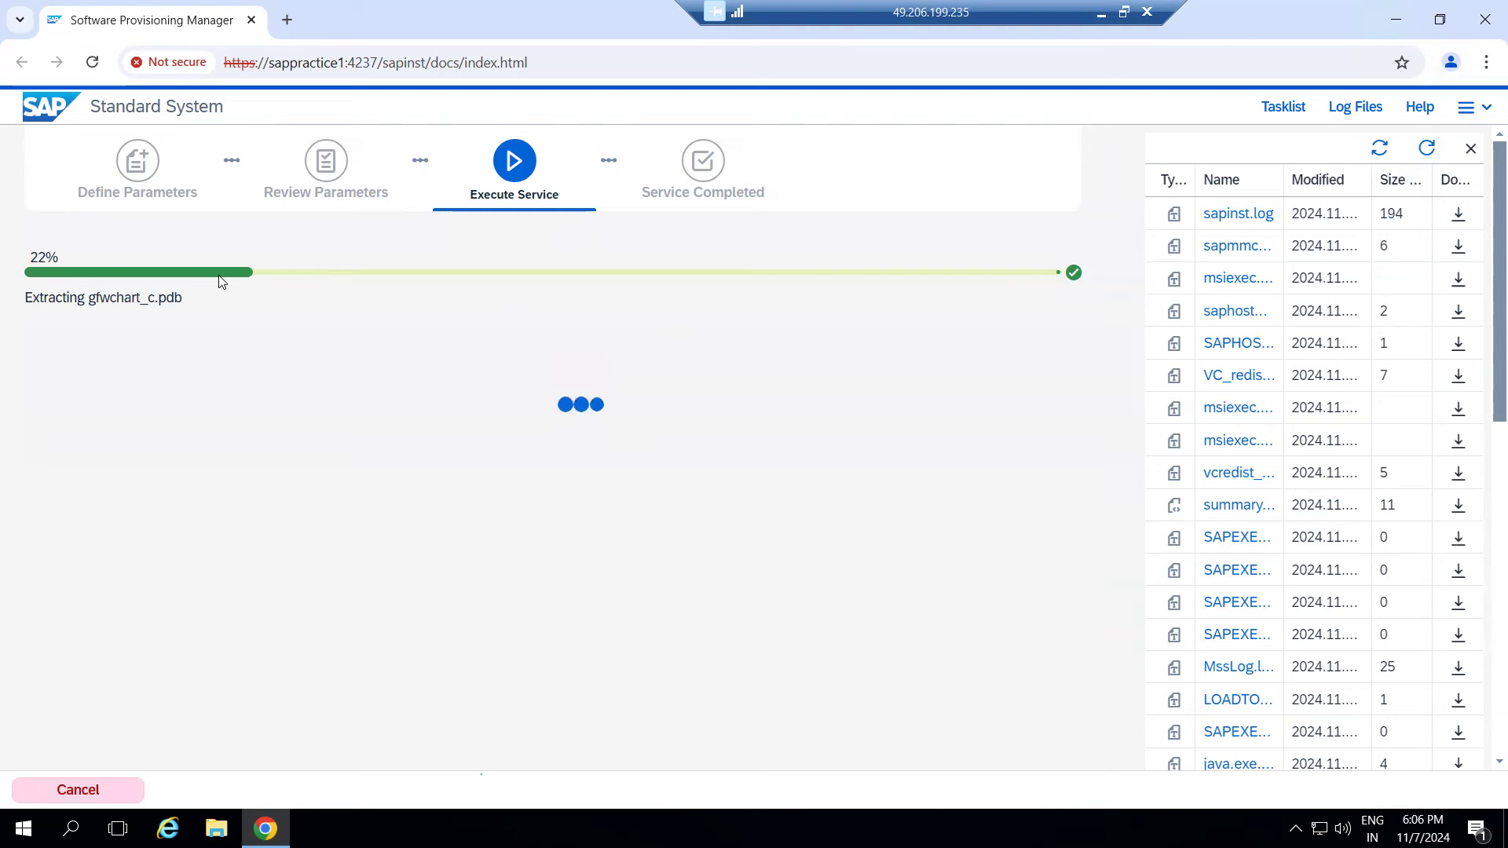
left_click(1427, 148)
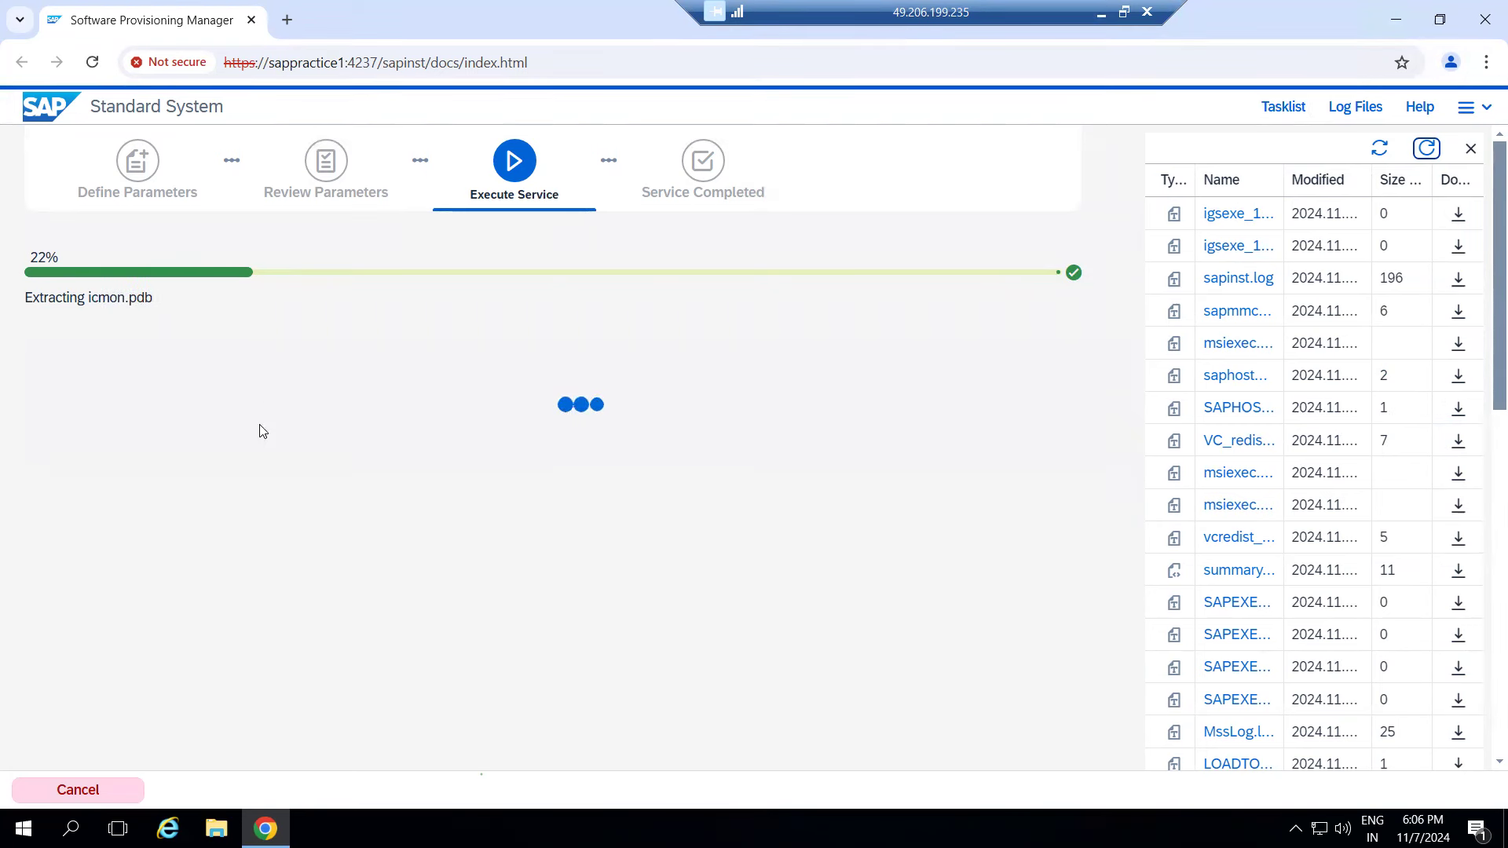
- Cancel the running installation, confirm it, and close the Software Provisioning Manager tab
left_click(103, 791)
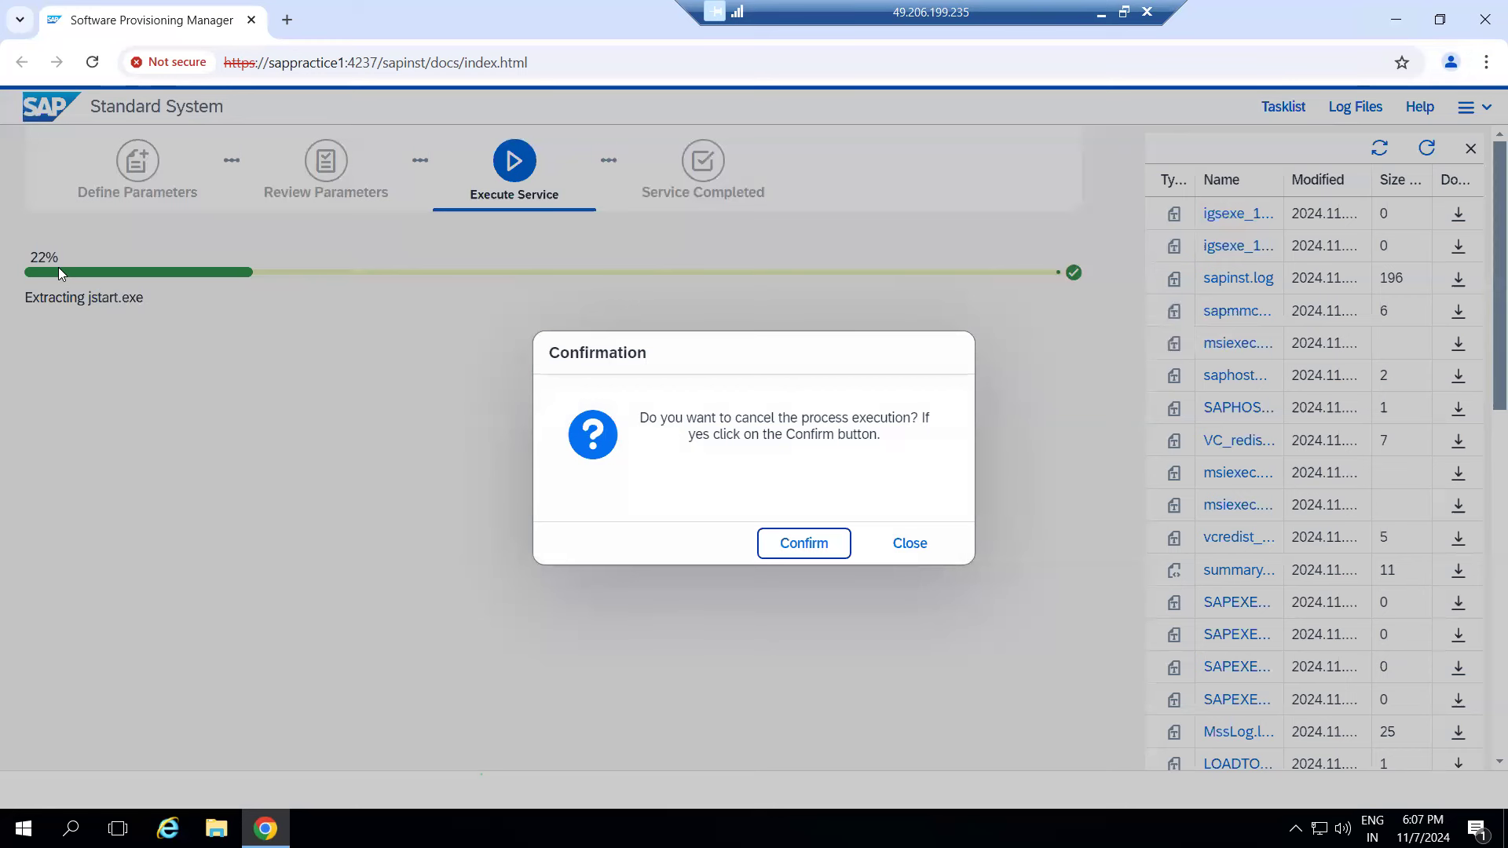
left_click(781, 545)
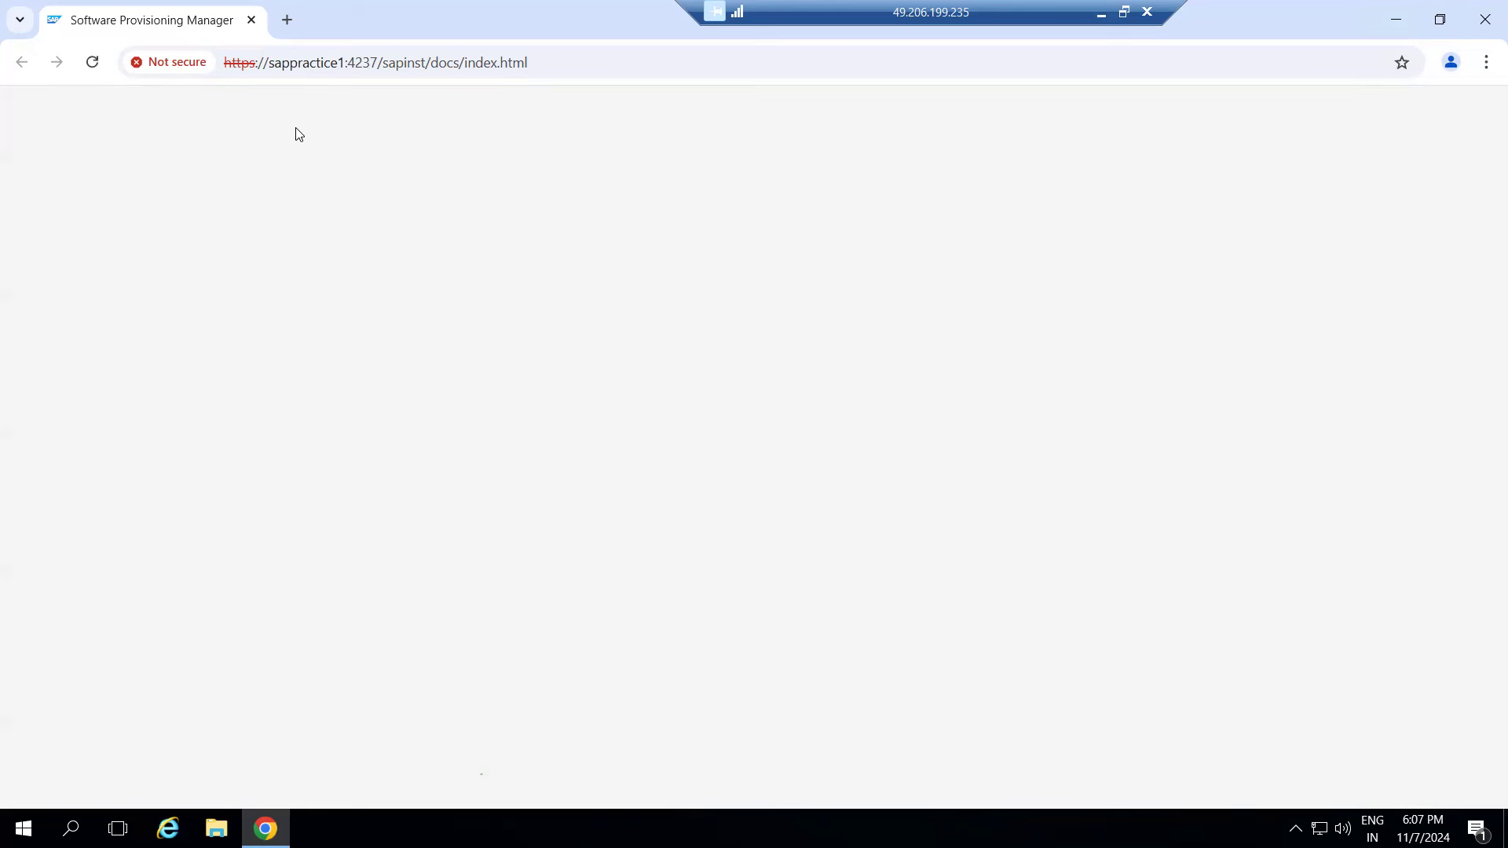
left_click(251, 20)
- Open Task Manager from the taskbar and show the Details process list
right_click(355, 830)
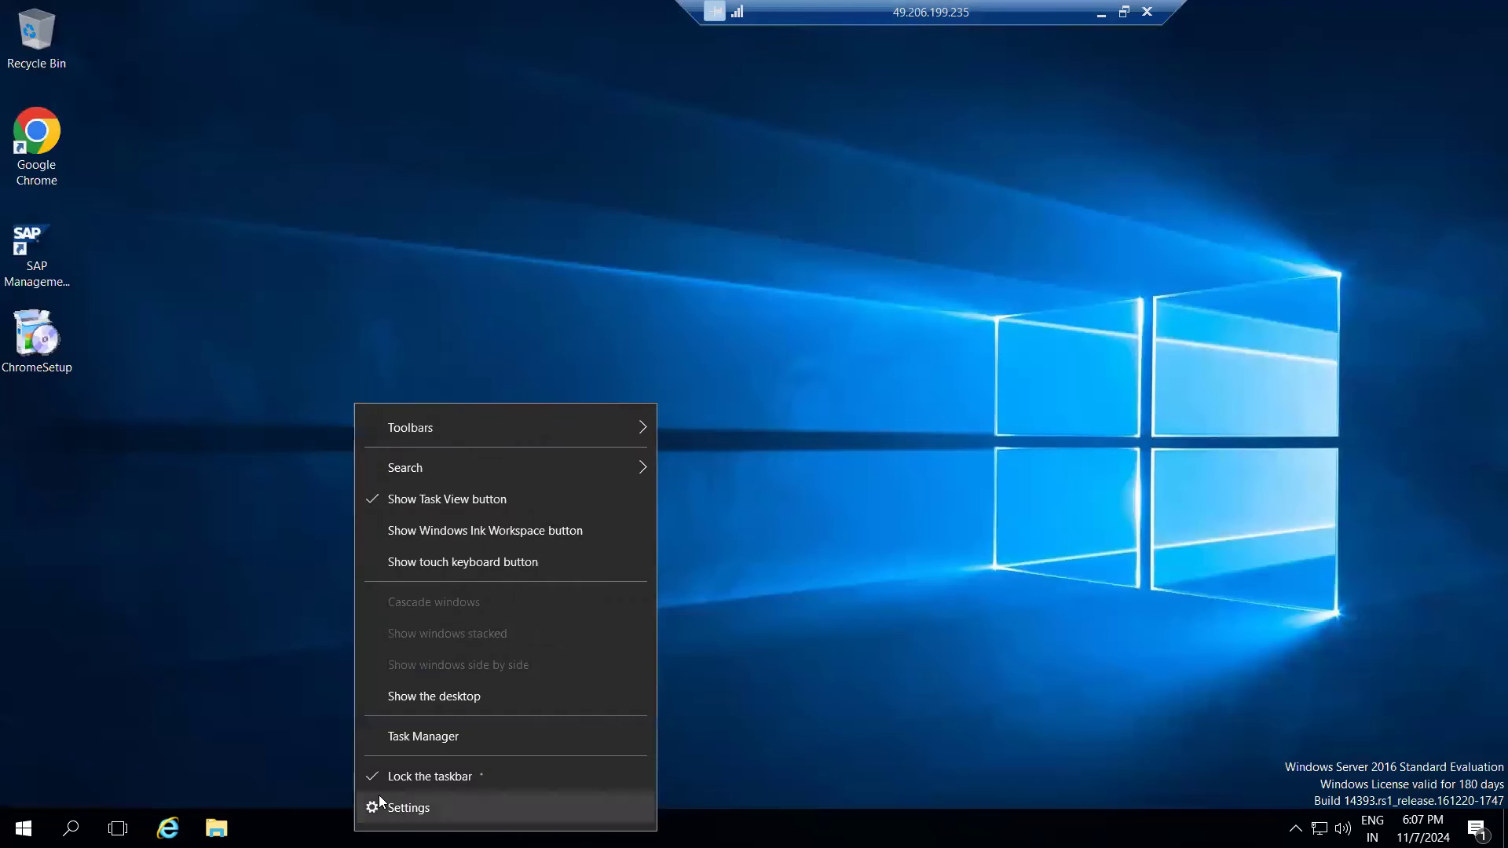
left_click(406, 729)
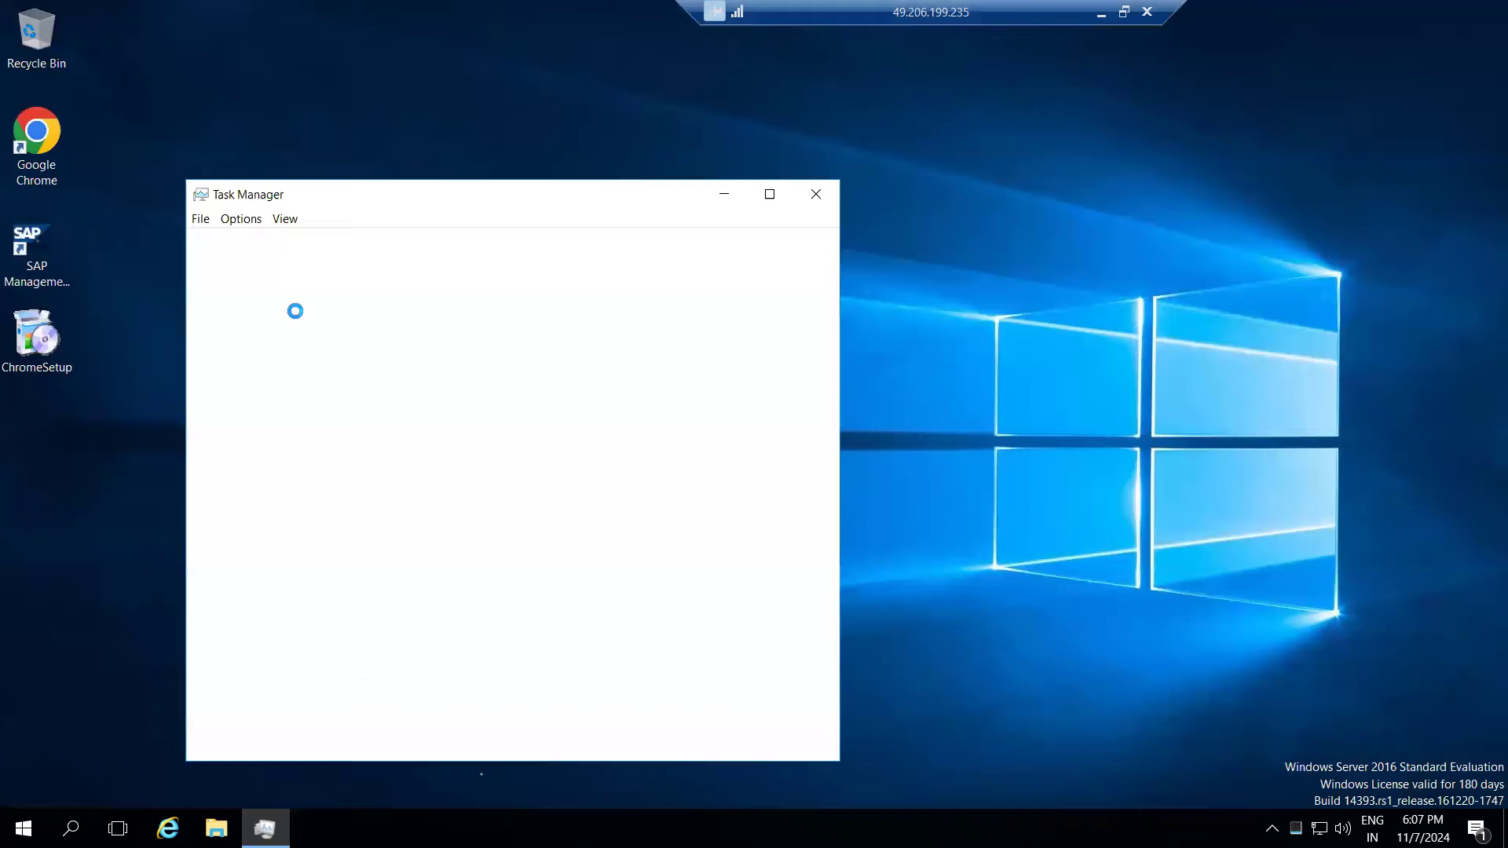
left_click(373, 248)
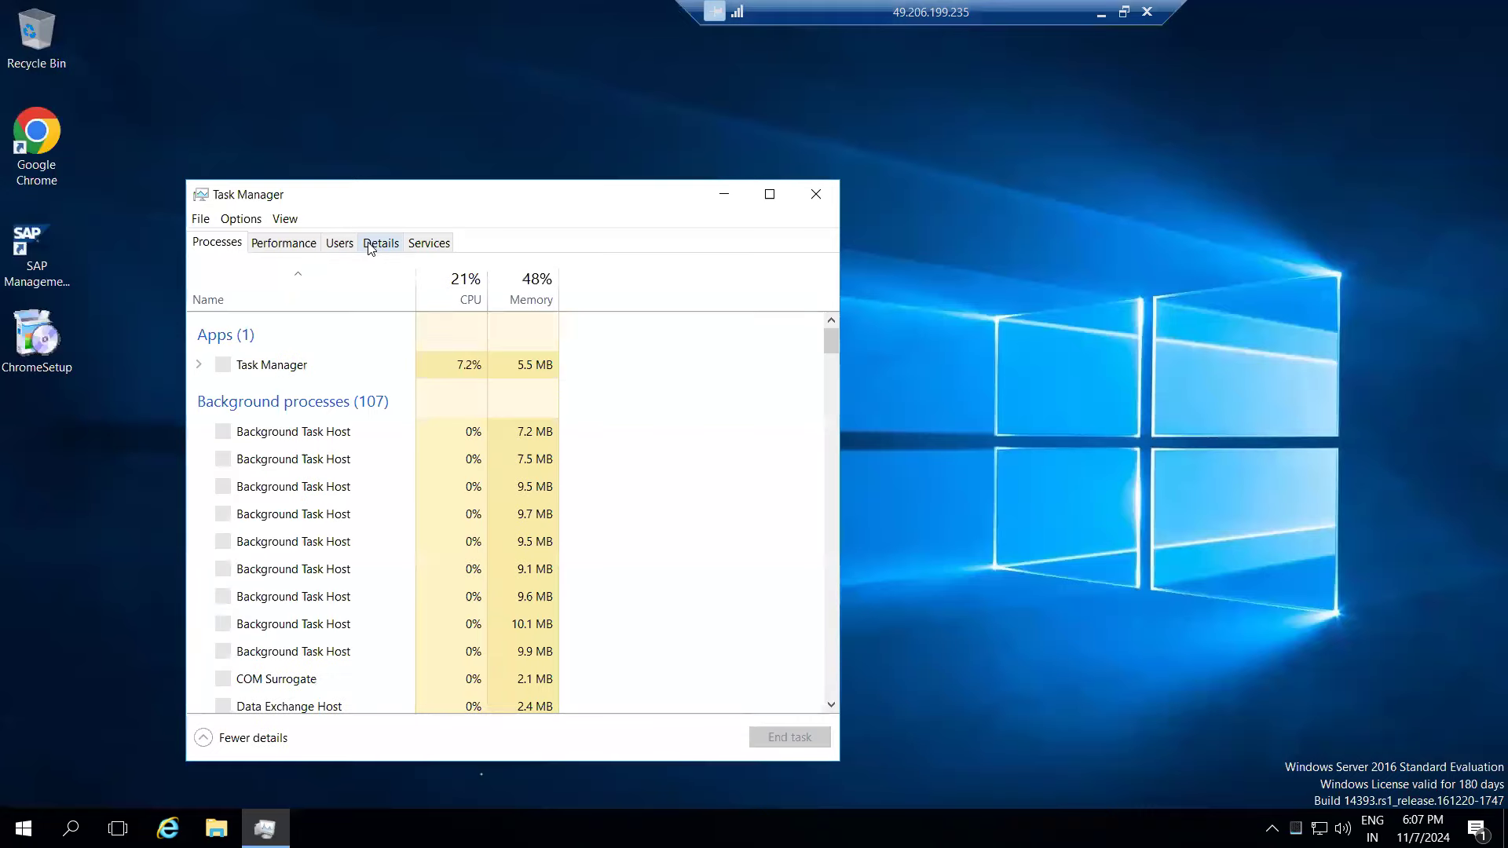
- End the sapinst.exe (PID 13124) process tree, confirm, and close Task Manager
left_click(265, 397)
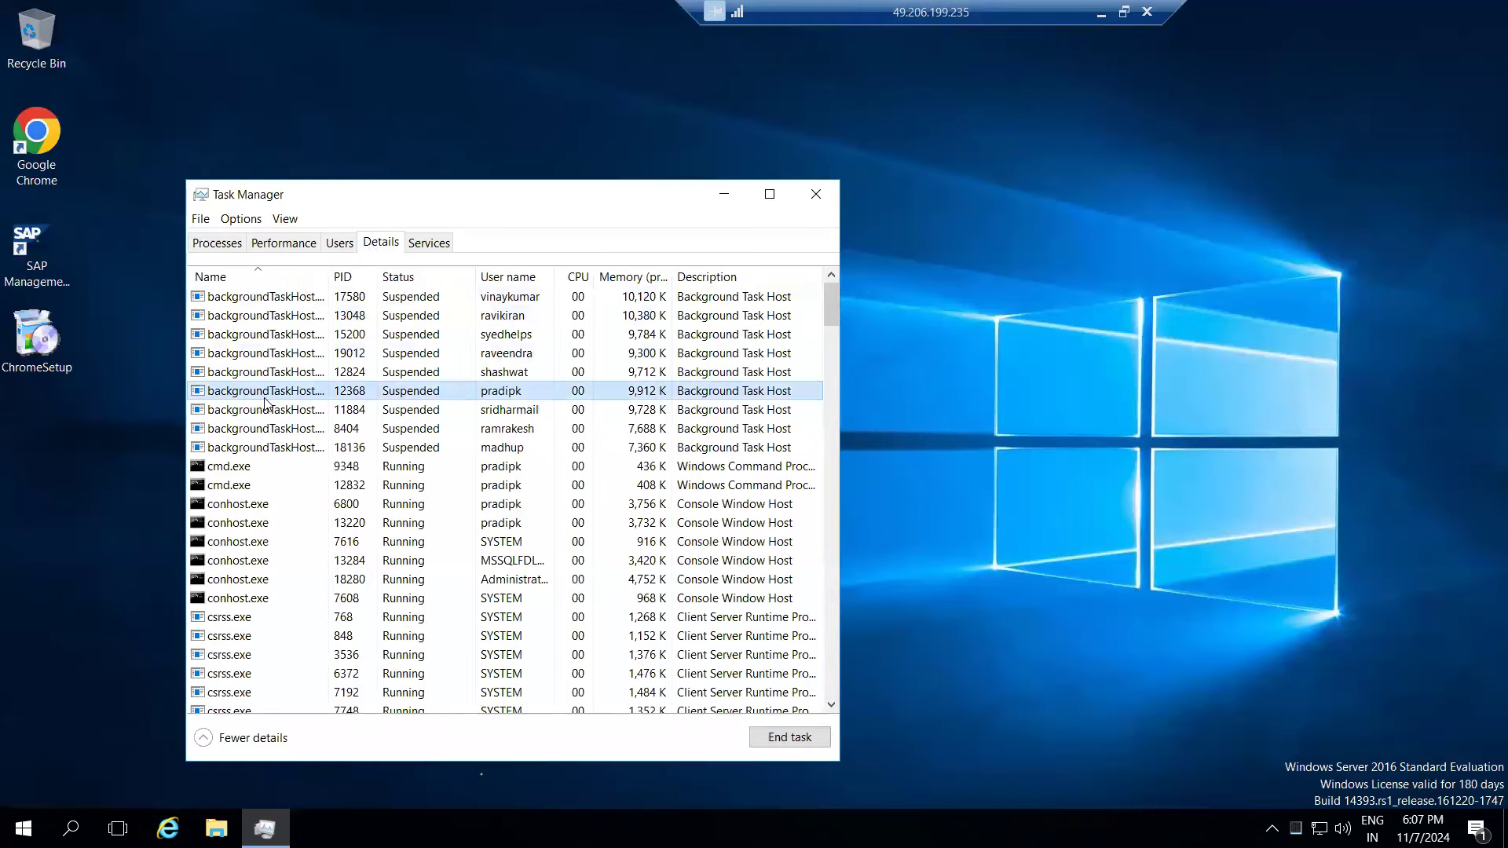
key("s")
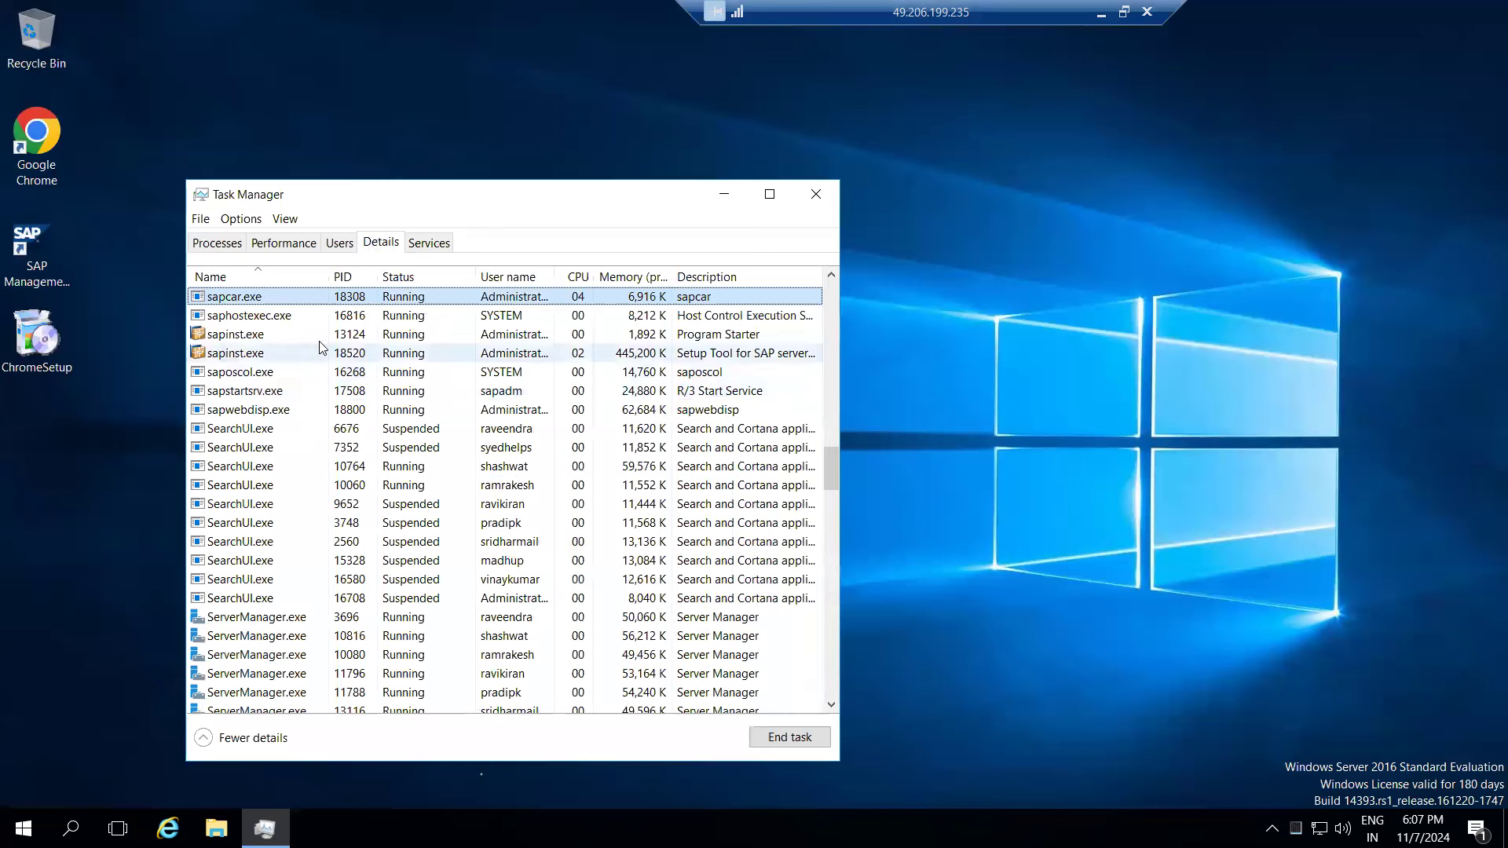
left_click(324, 336)
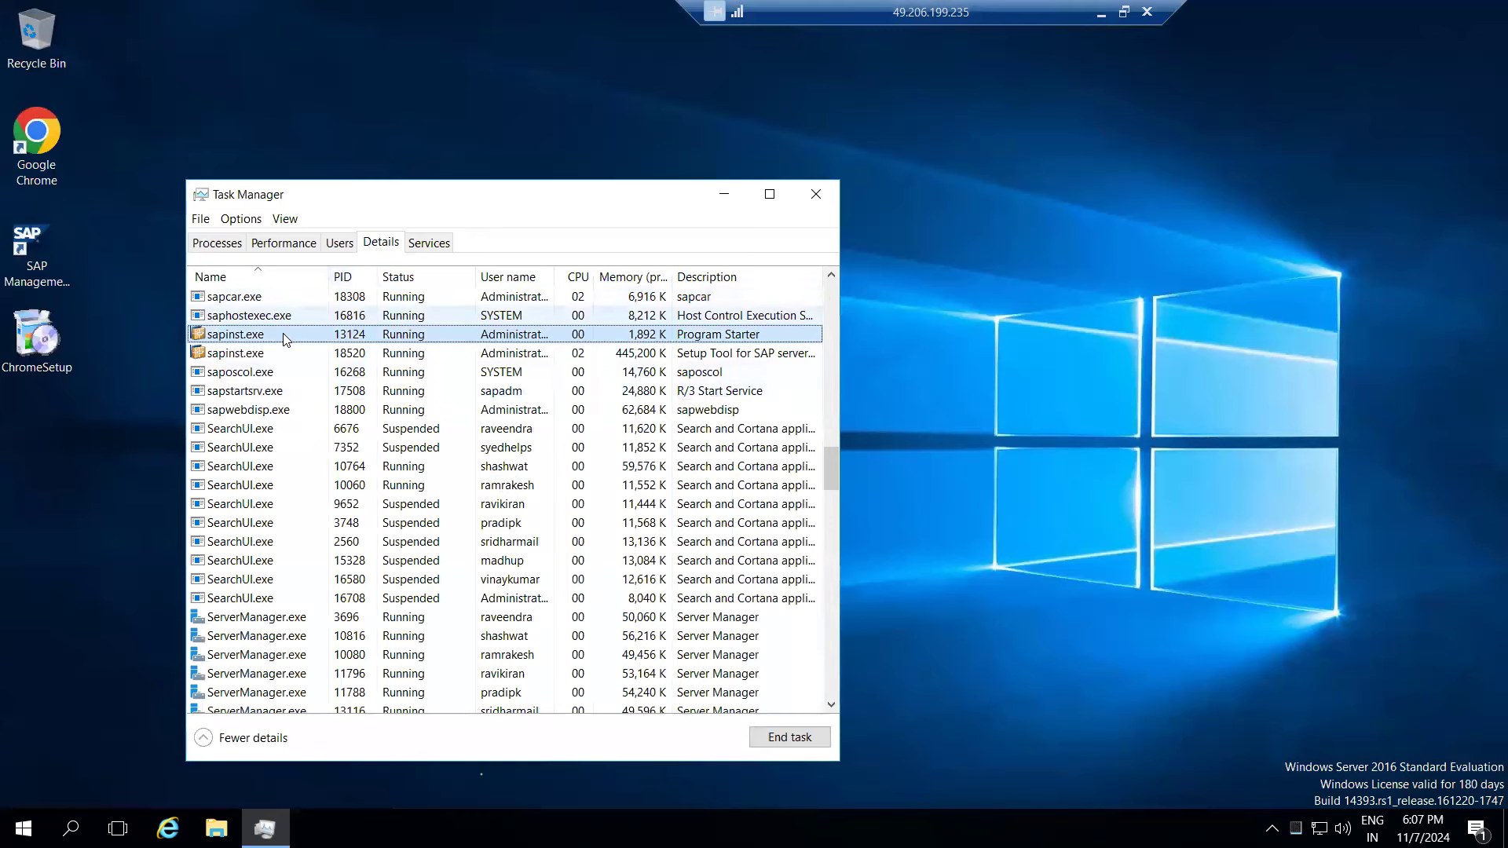
right_click(274, 337)
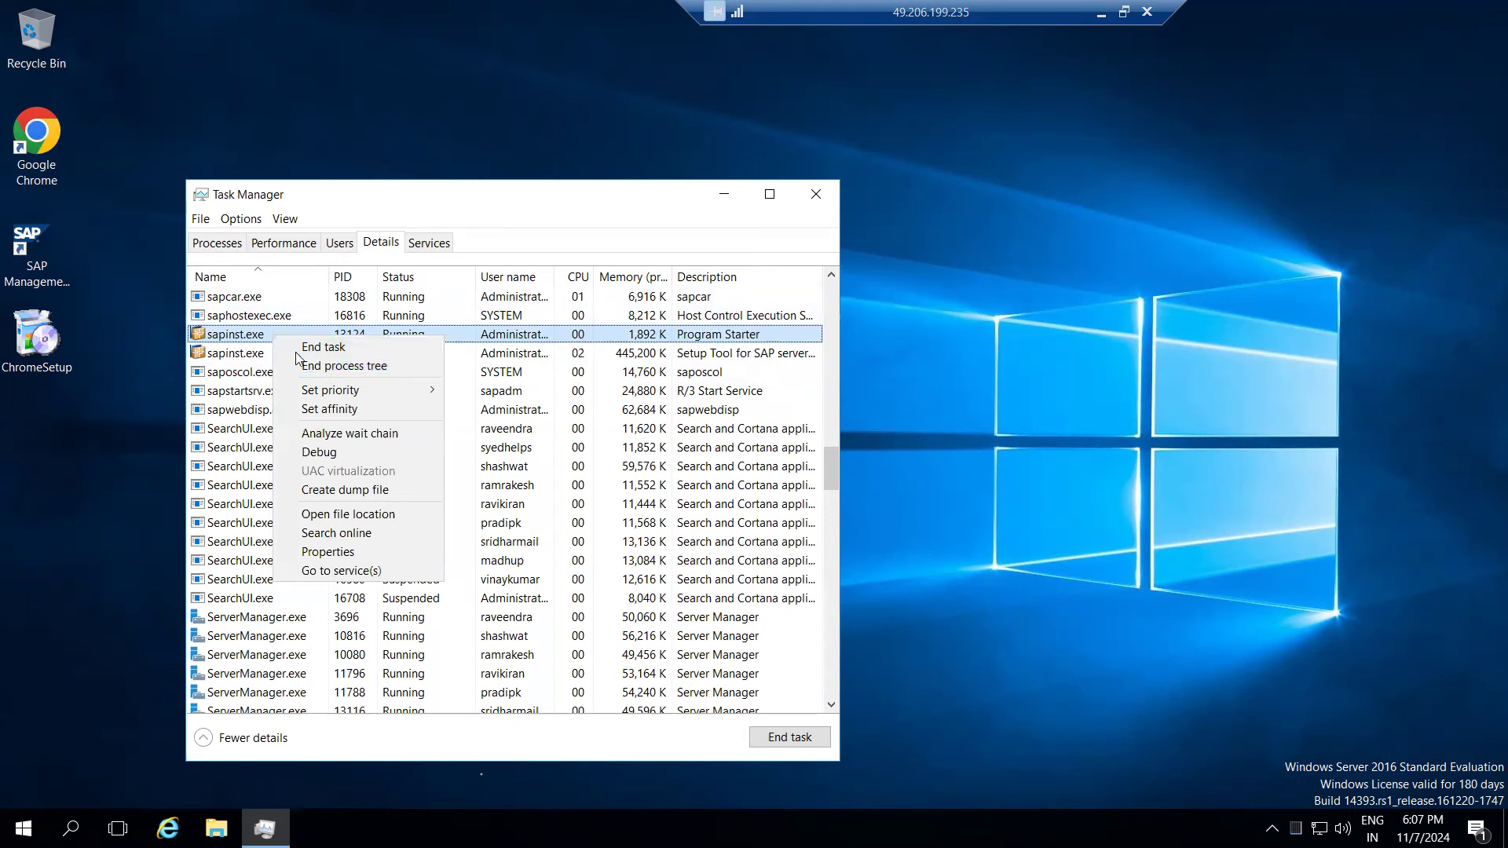
left_click(322, 366)
left_click(711, 454)
left_click(326, 391)
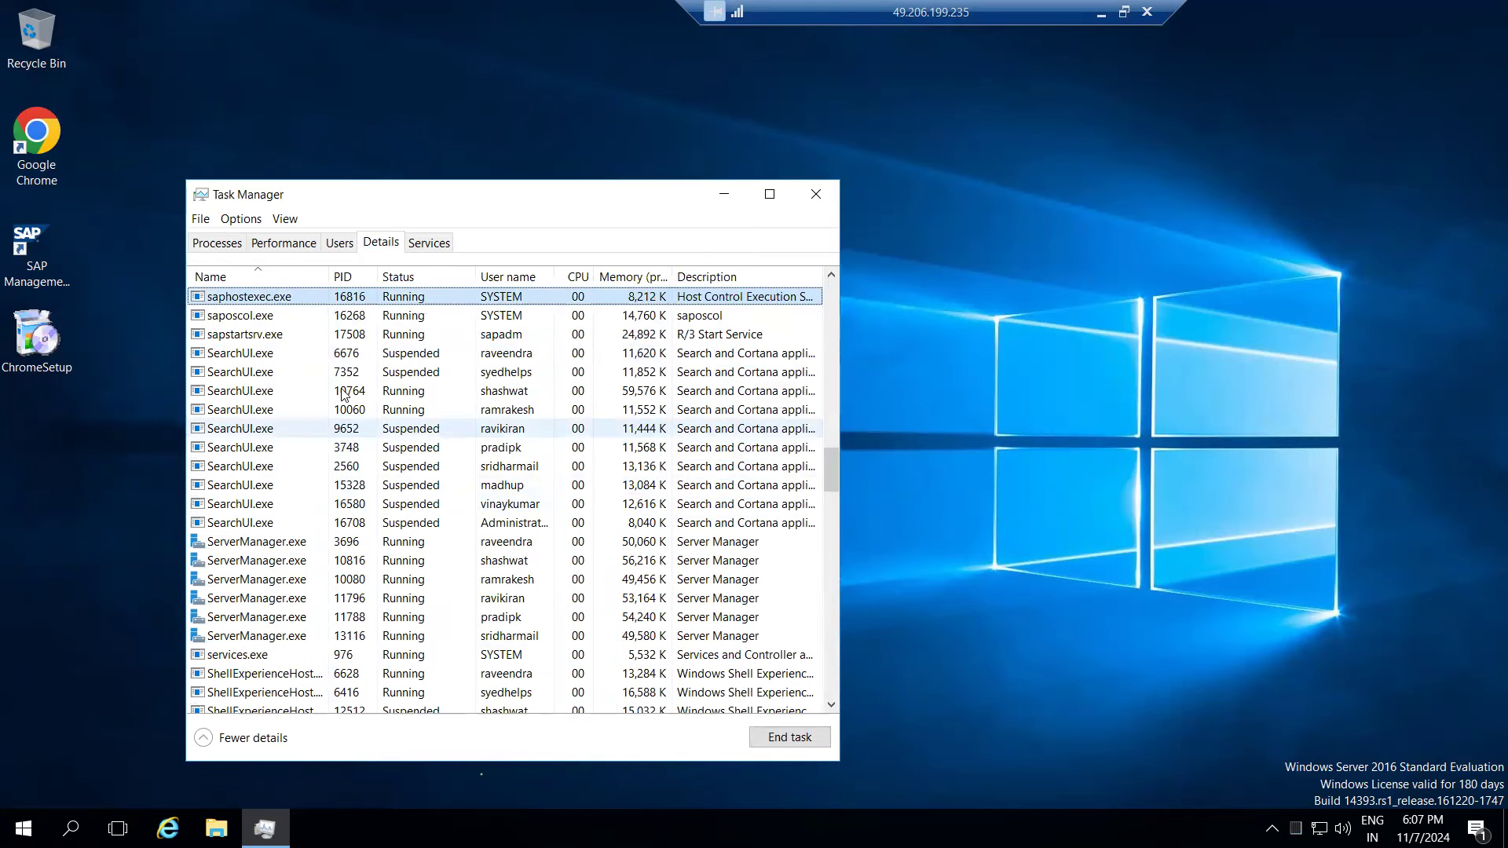
left_click(817, 194)
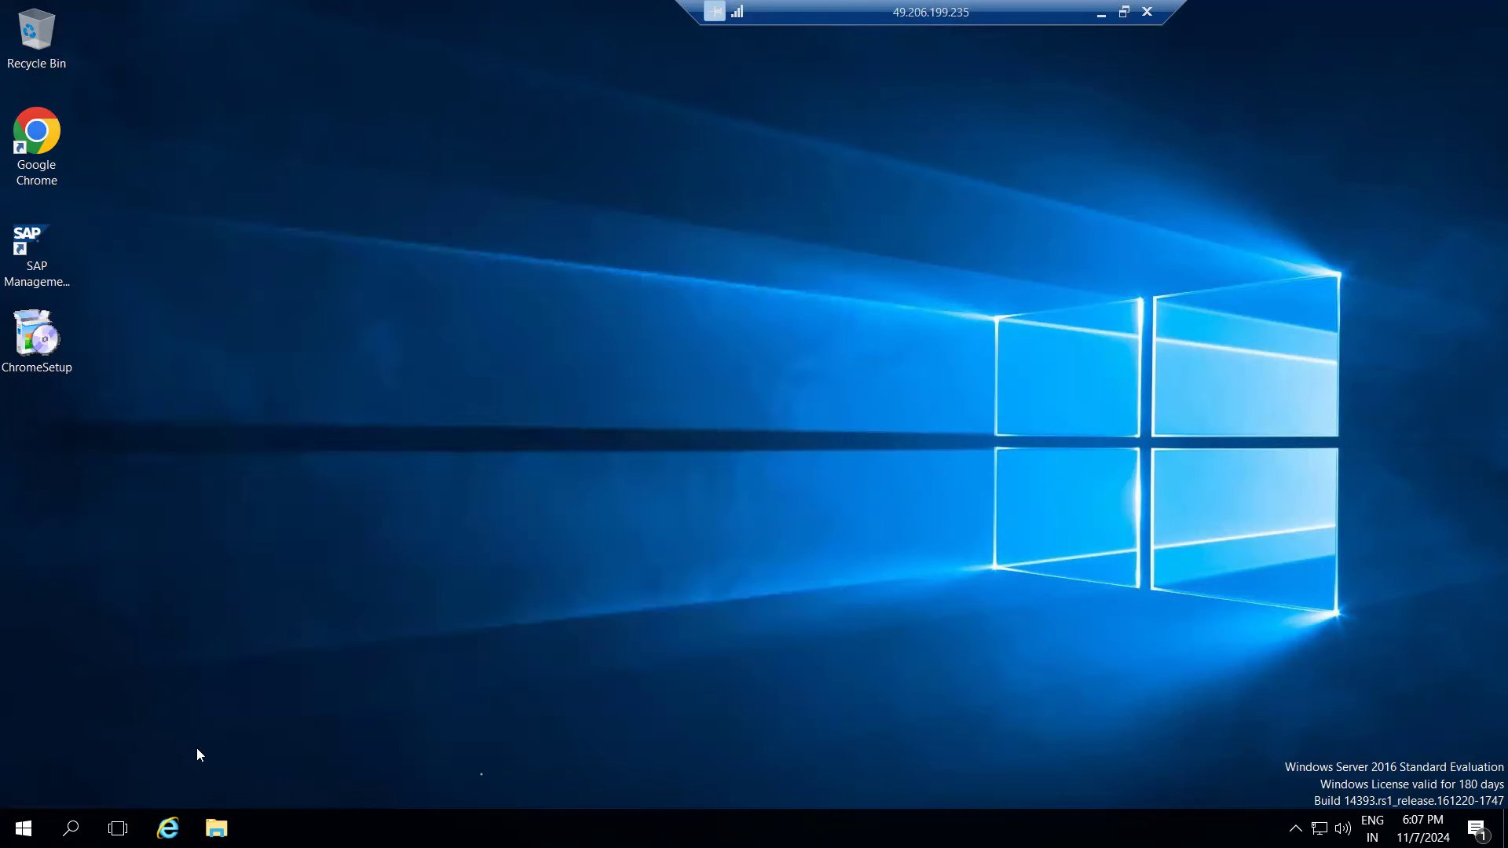
- Browse C:\SAPSOFTWARES\PSOFTINST in File Explorer, then close the window
left_click(217, 828)
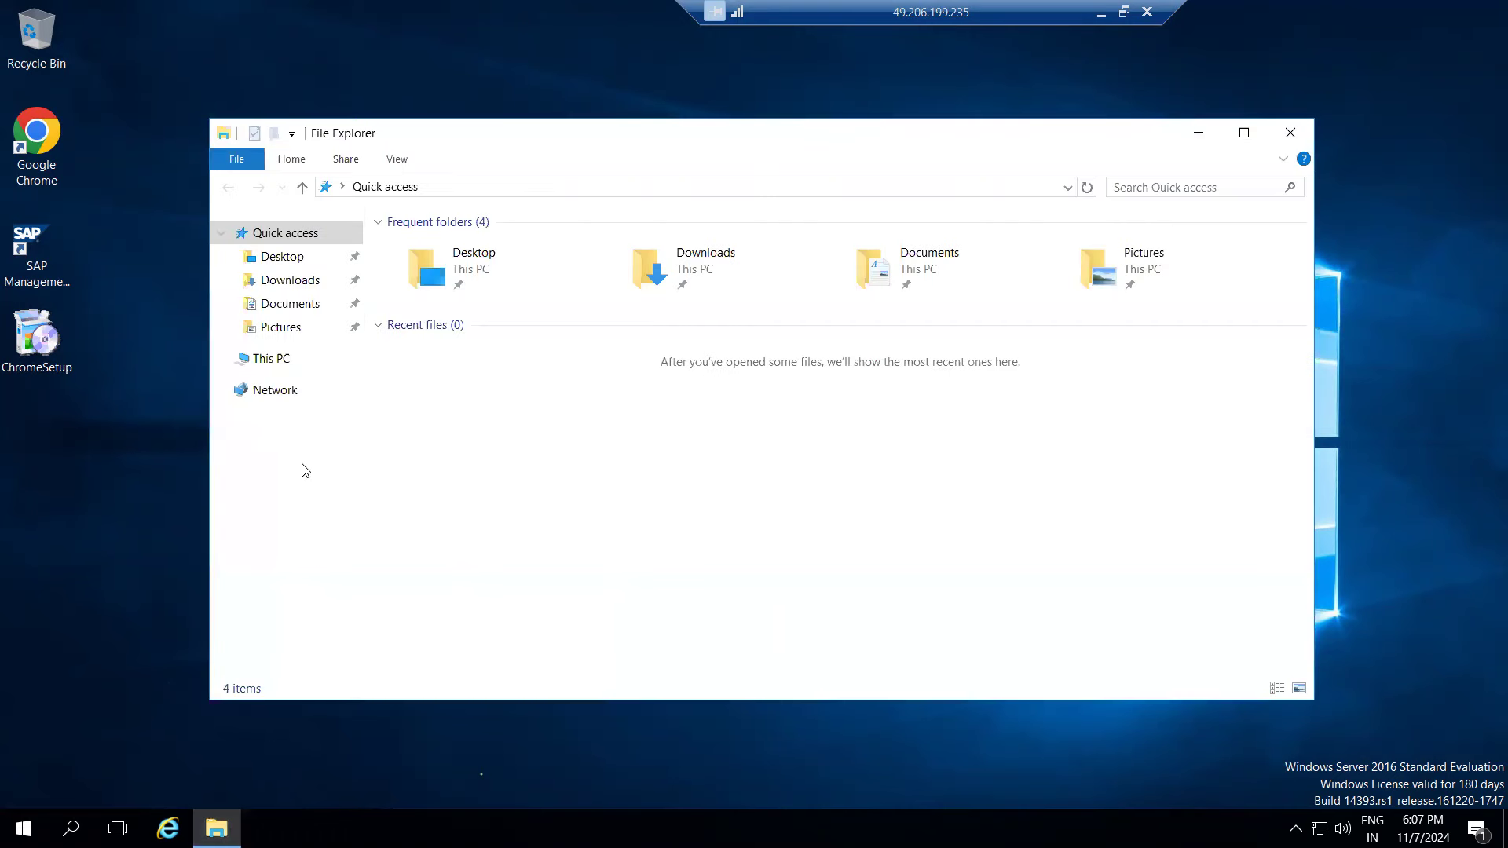
left_click(272, 360)
double_click(730, 393)
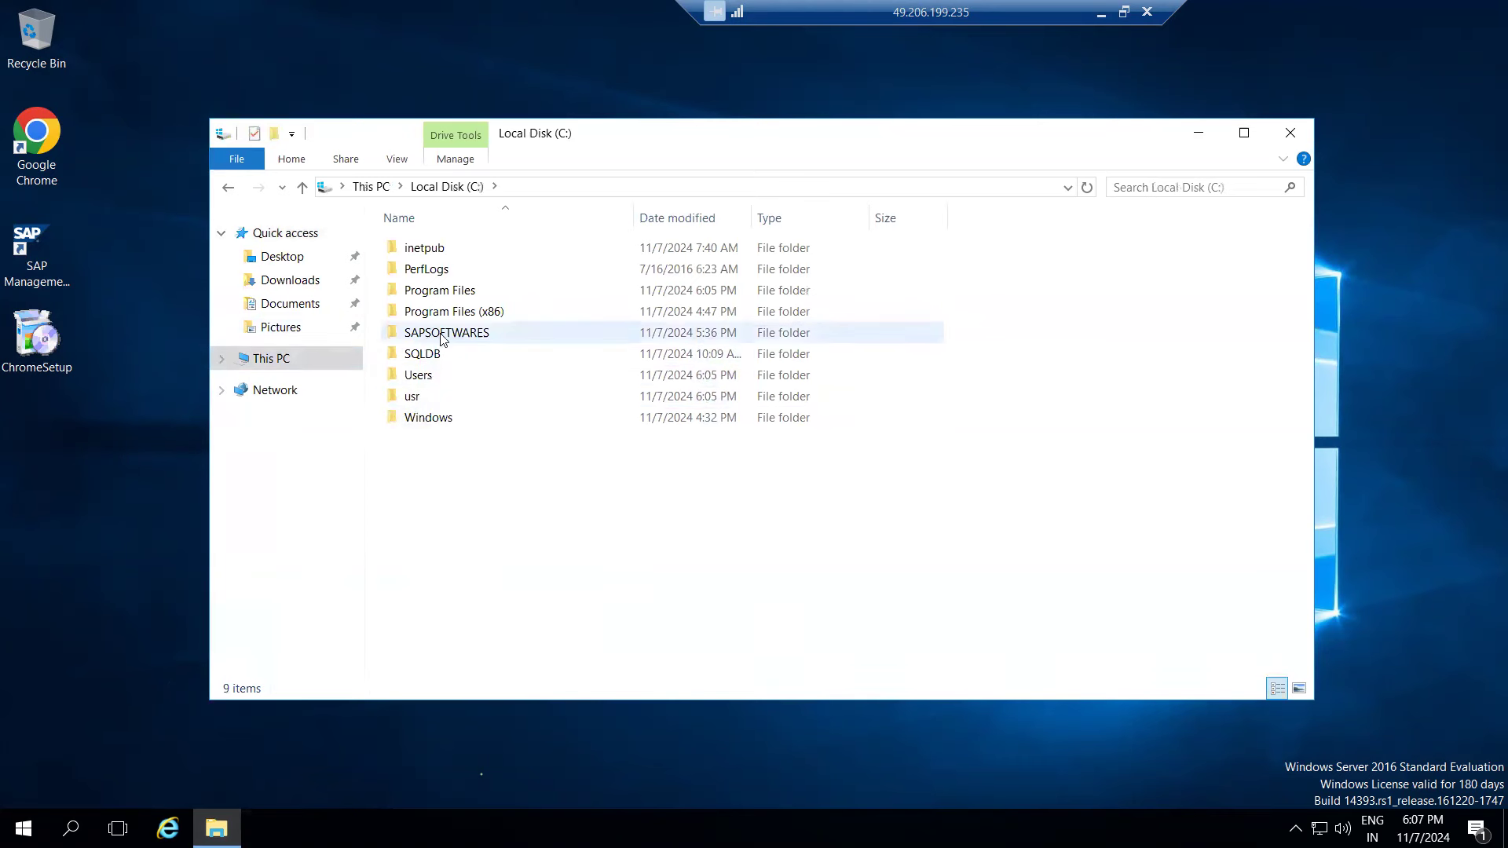
double_click(442, 333)
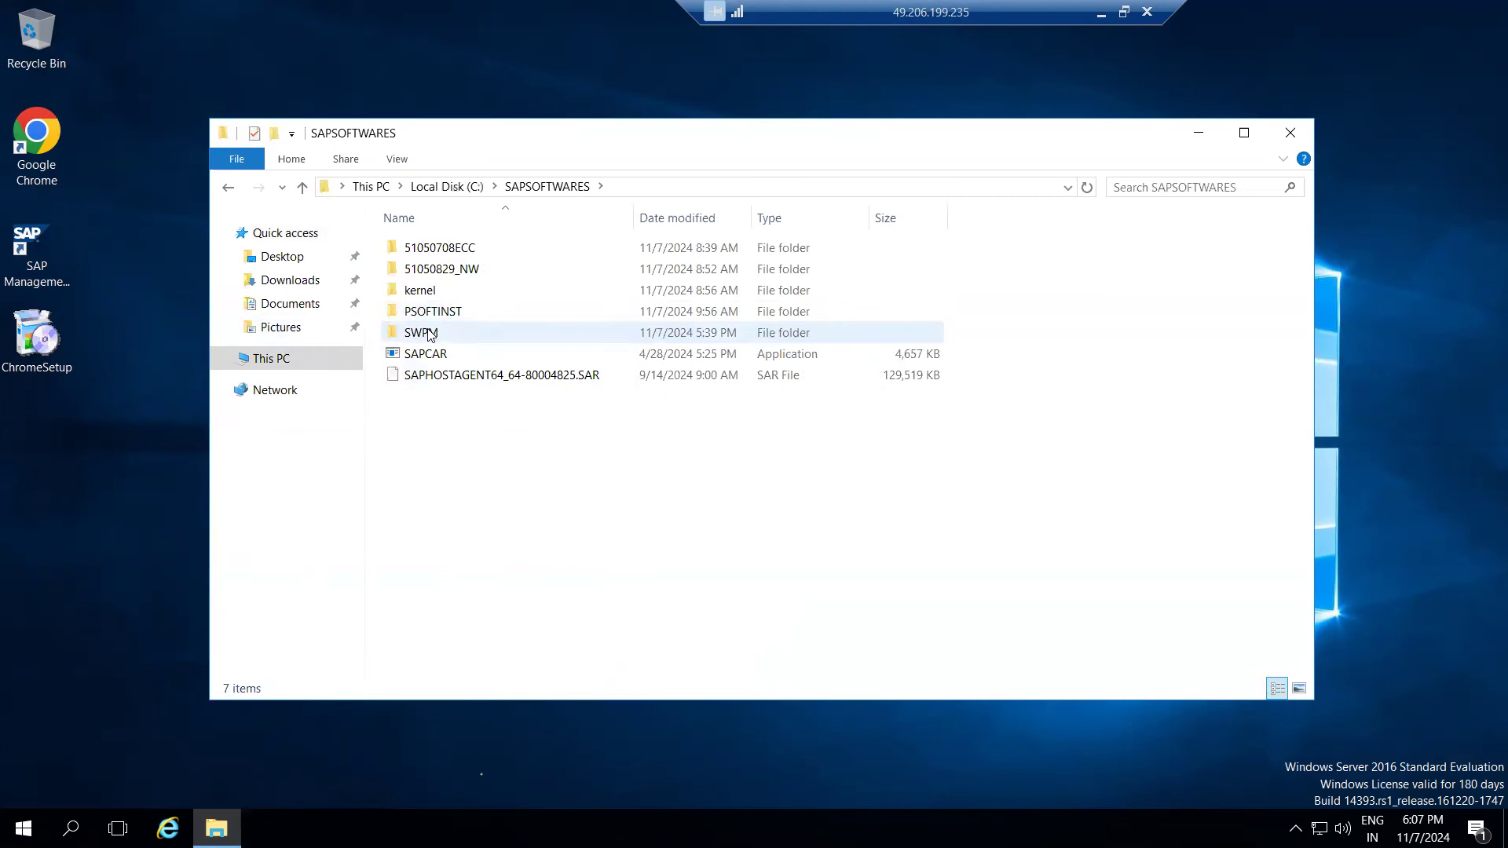
double_click(432, 312)
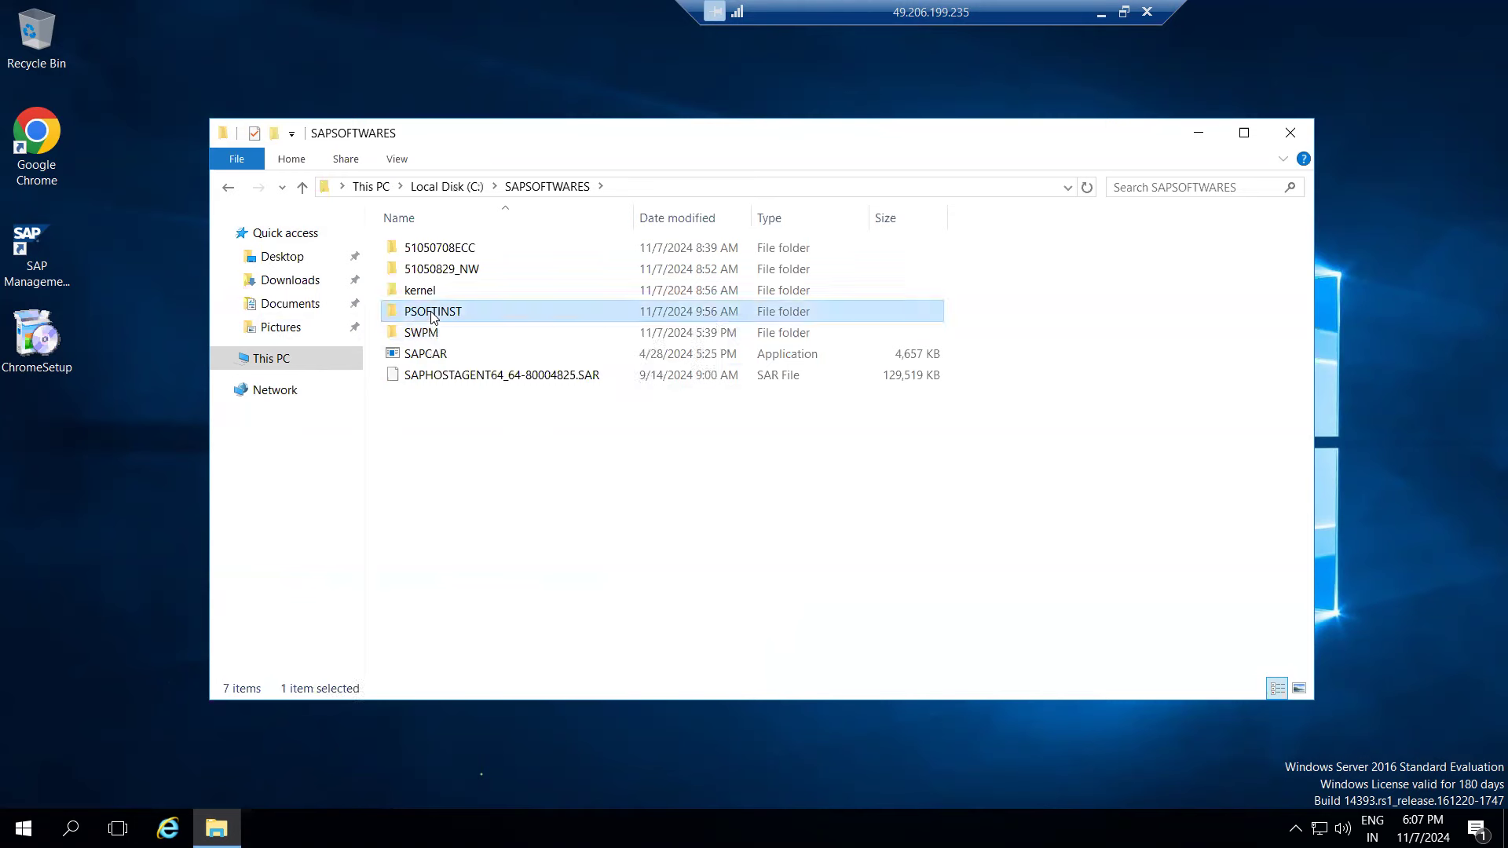
scroll(485, 440, "down", 12)
scroll(486, 440, "down", 2)
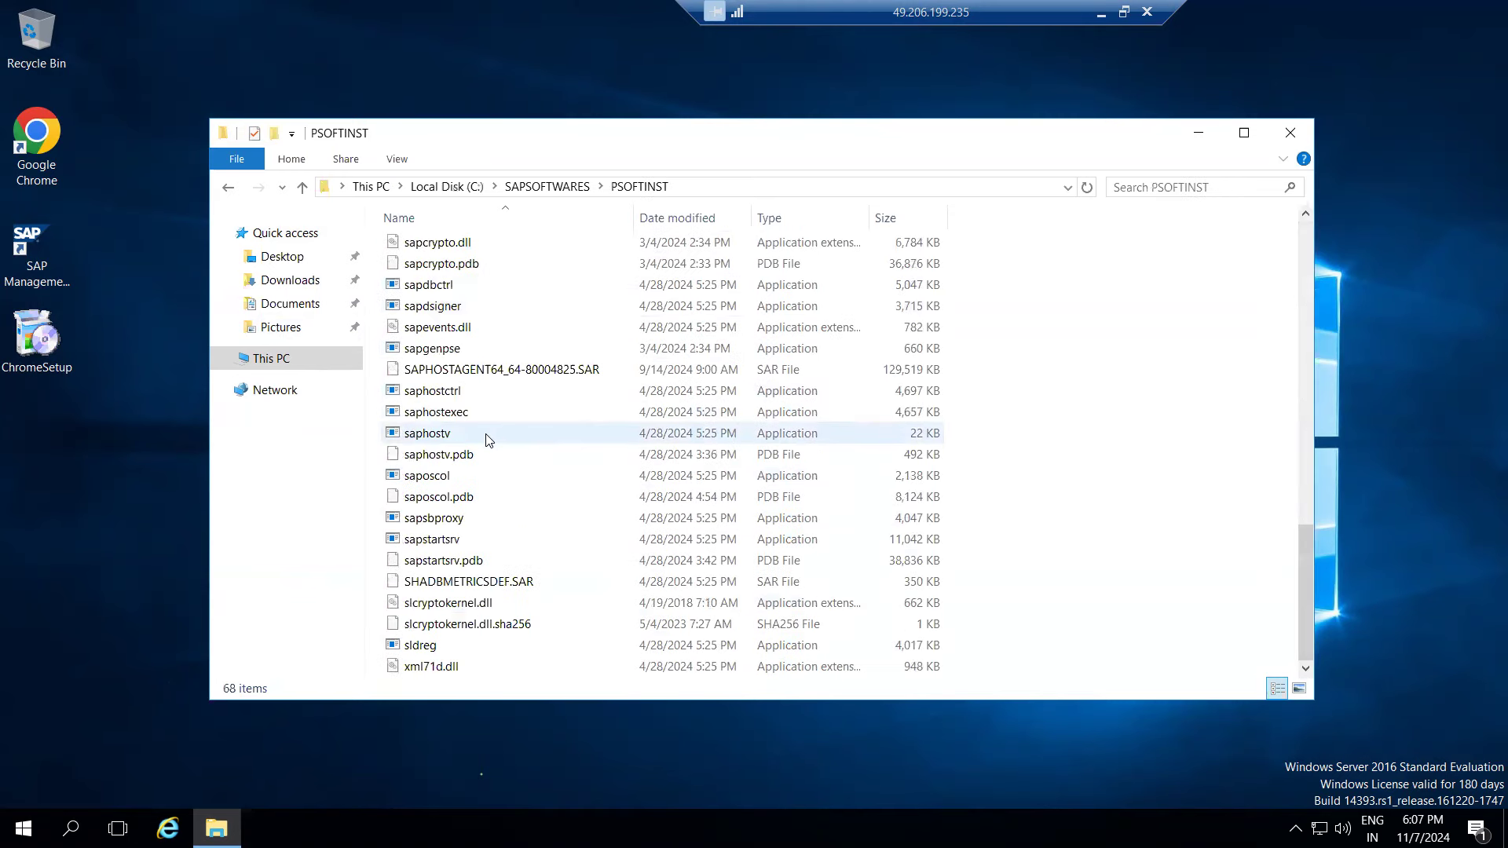
scroll(485, 440, "up", 11)
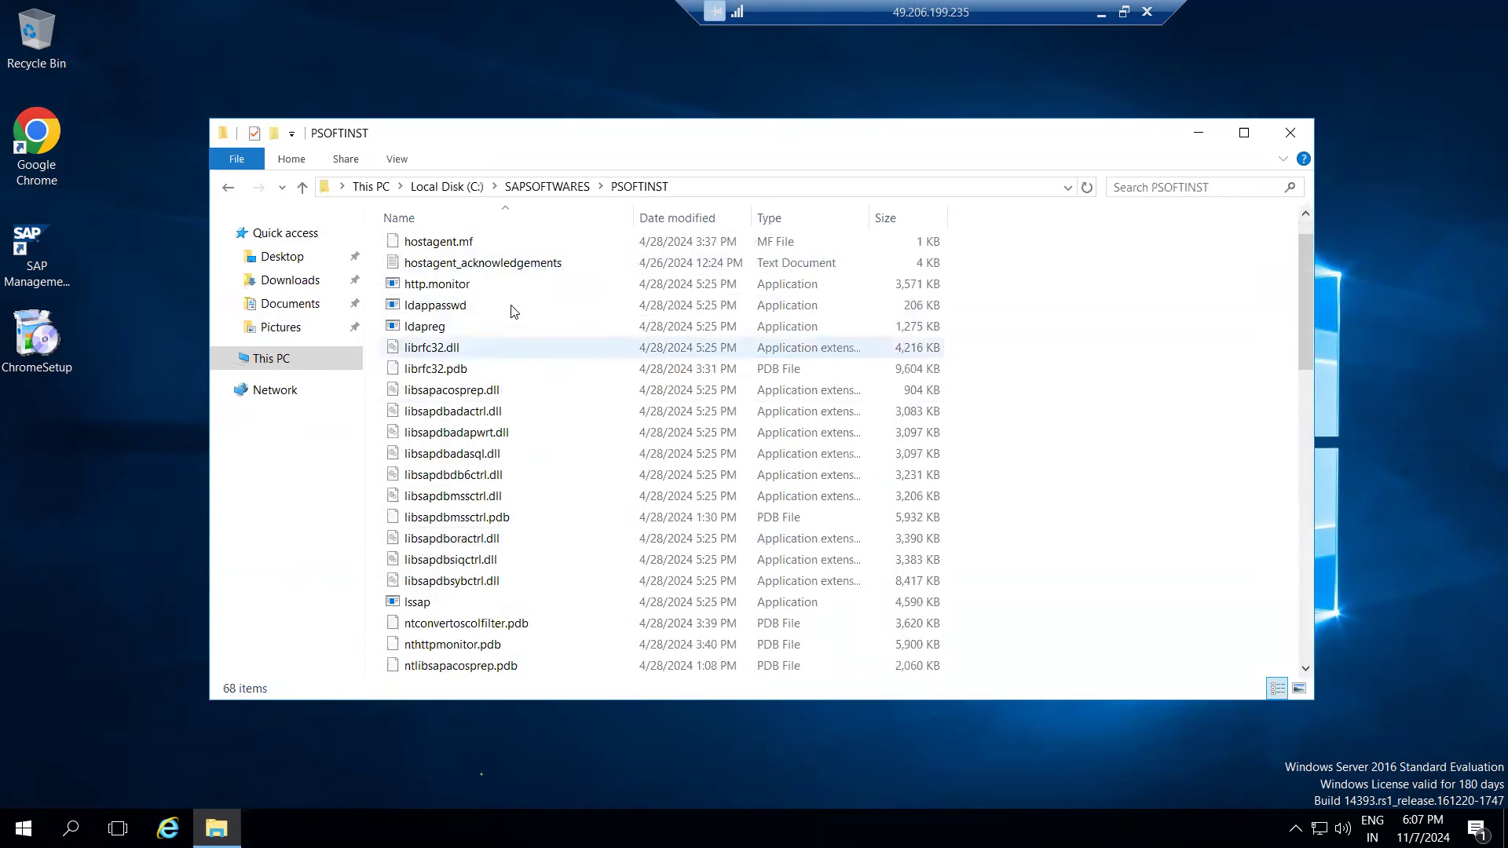
left_click(549, 188)
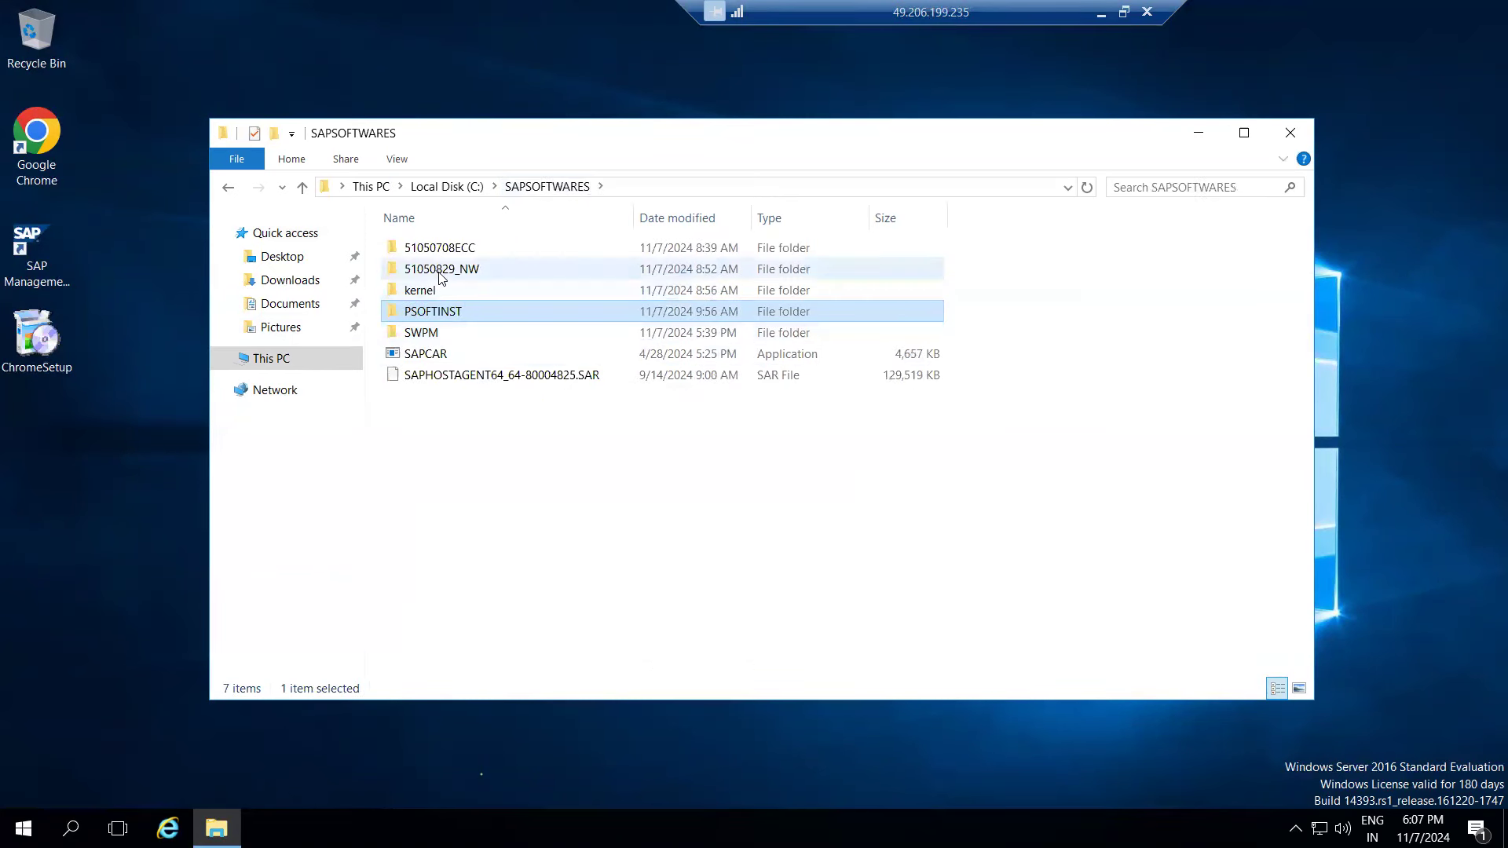
left_click(1290, 131)
- Refresh the desktop and reopen File Explorer on C:\Program Files
right_click(317, 470)
left_click(369, 525)
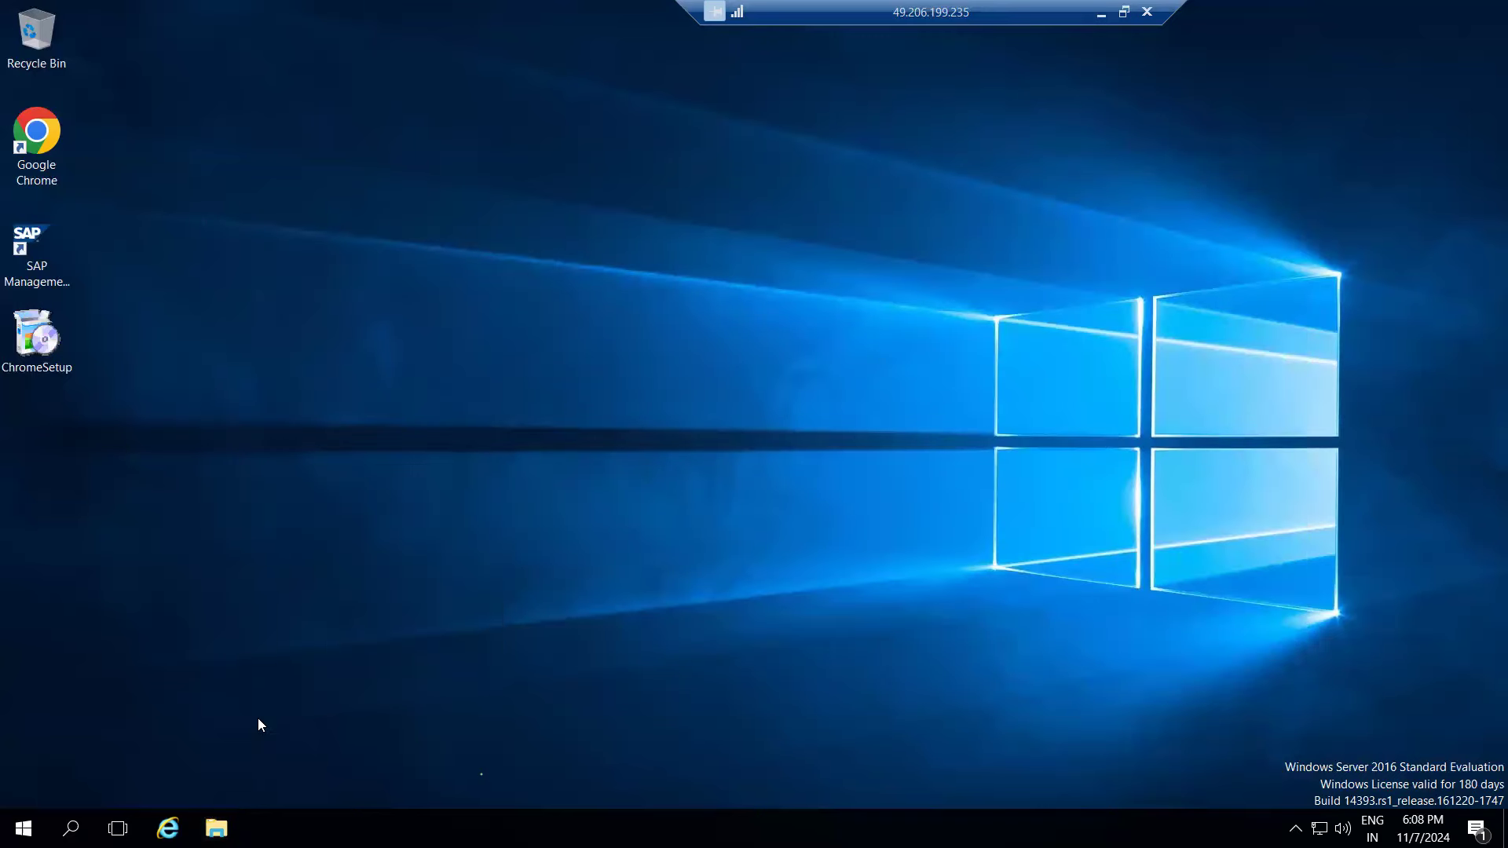
left_click(216, 828)
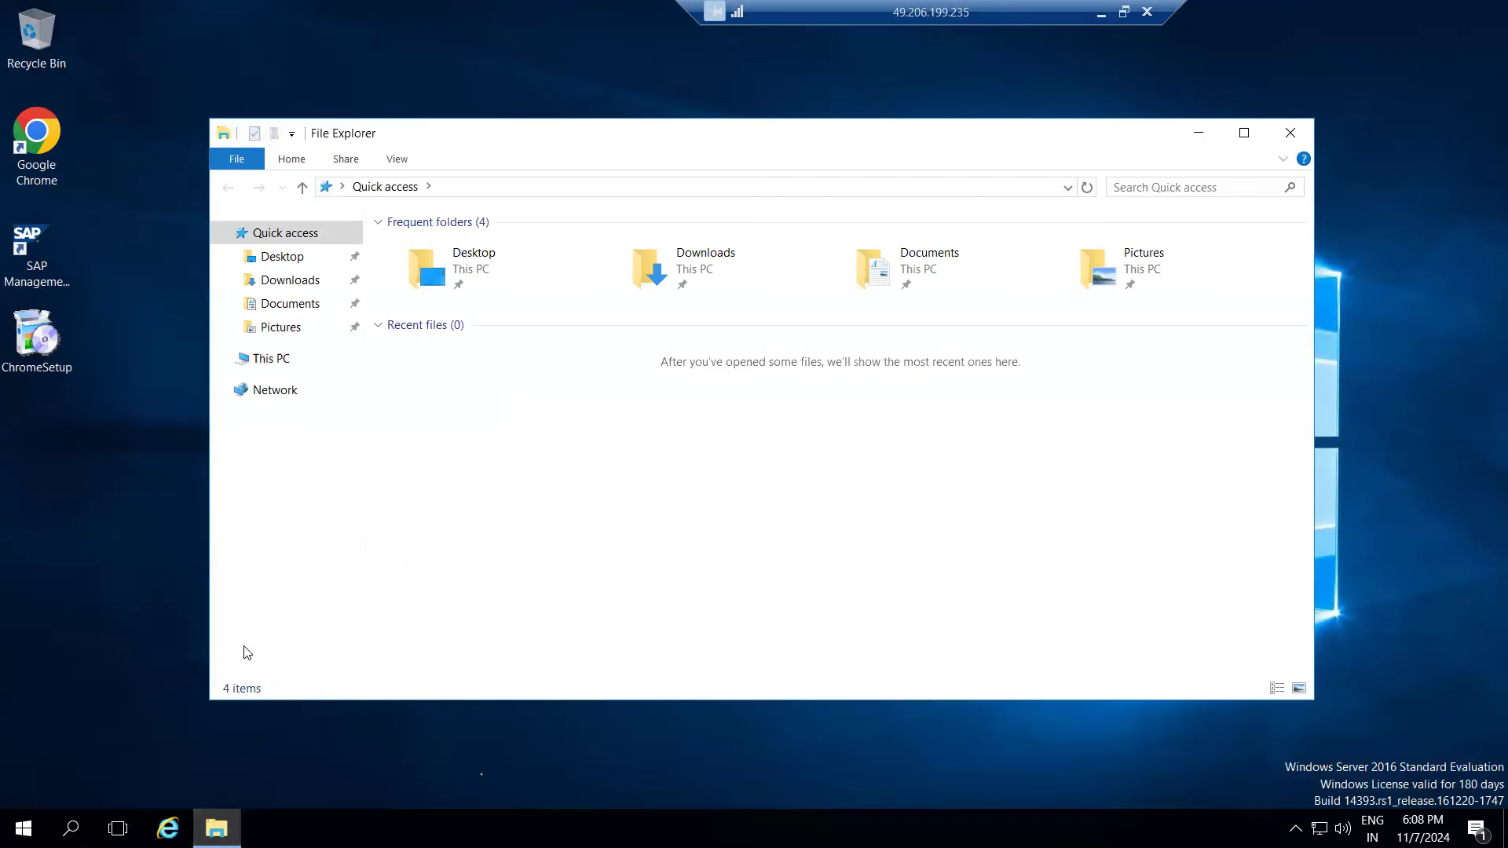
left_click(279, 363)
double_click(688, 398)
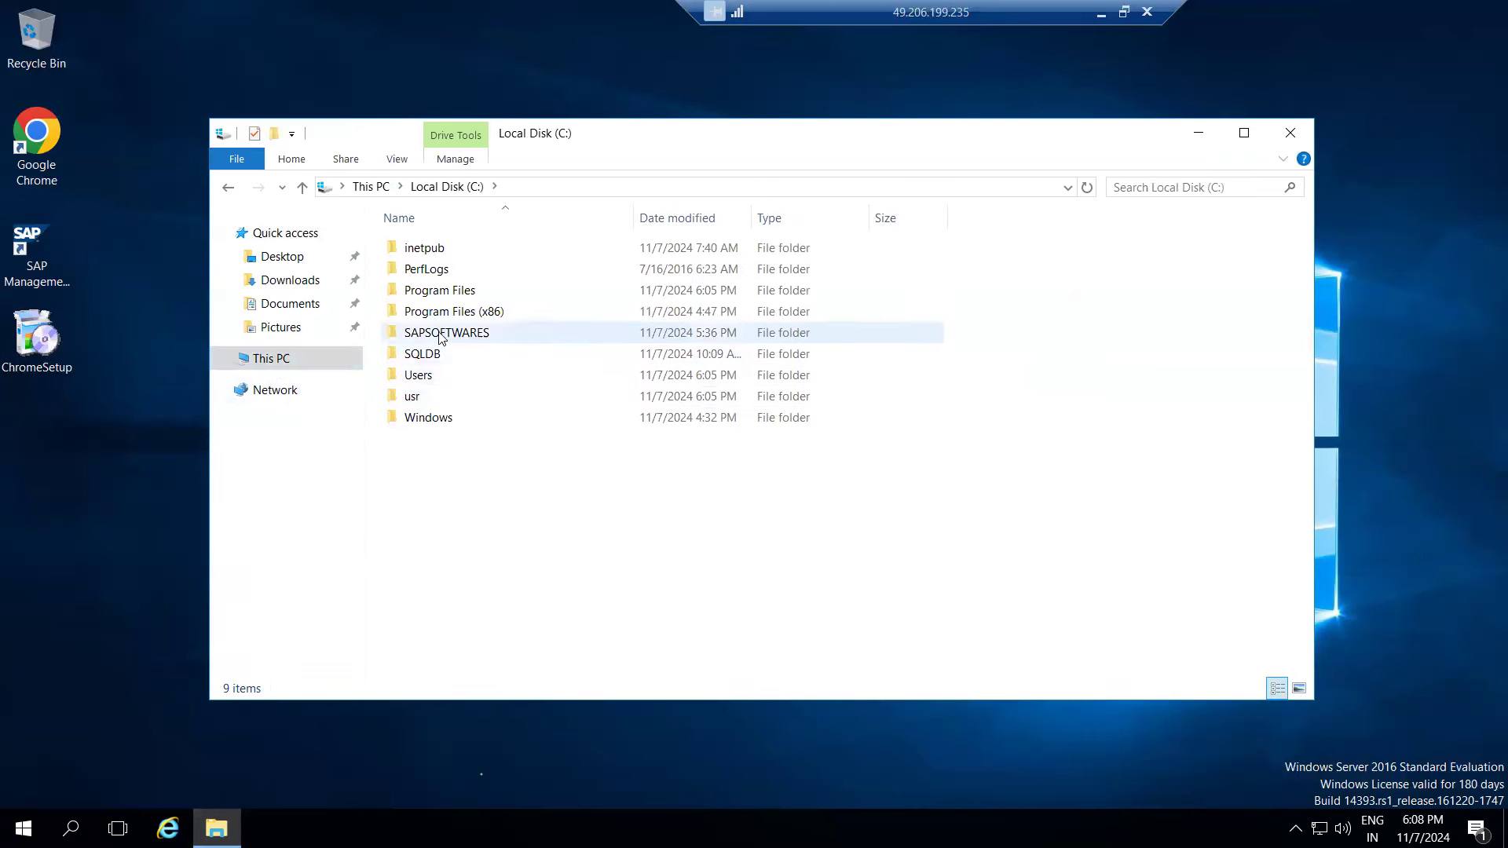
left_click(442, 292)
double_click(443, 292)
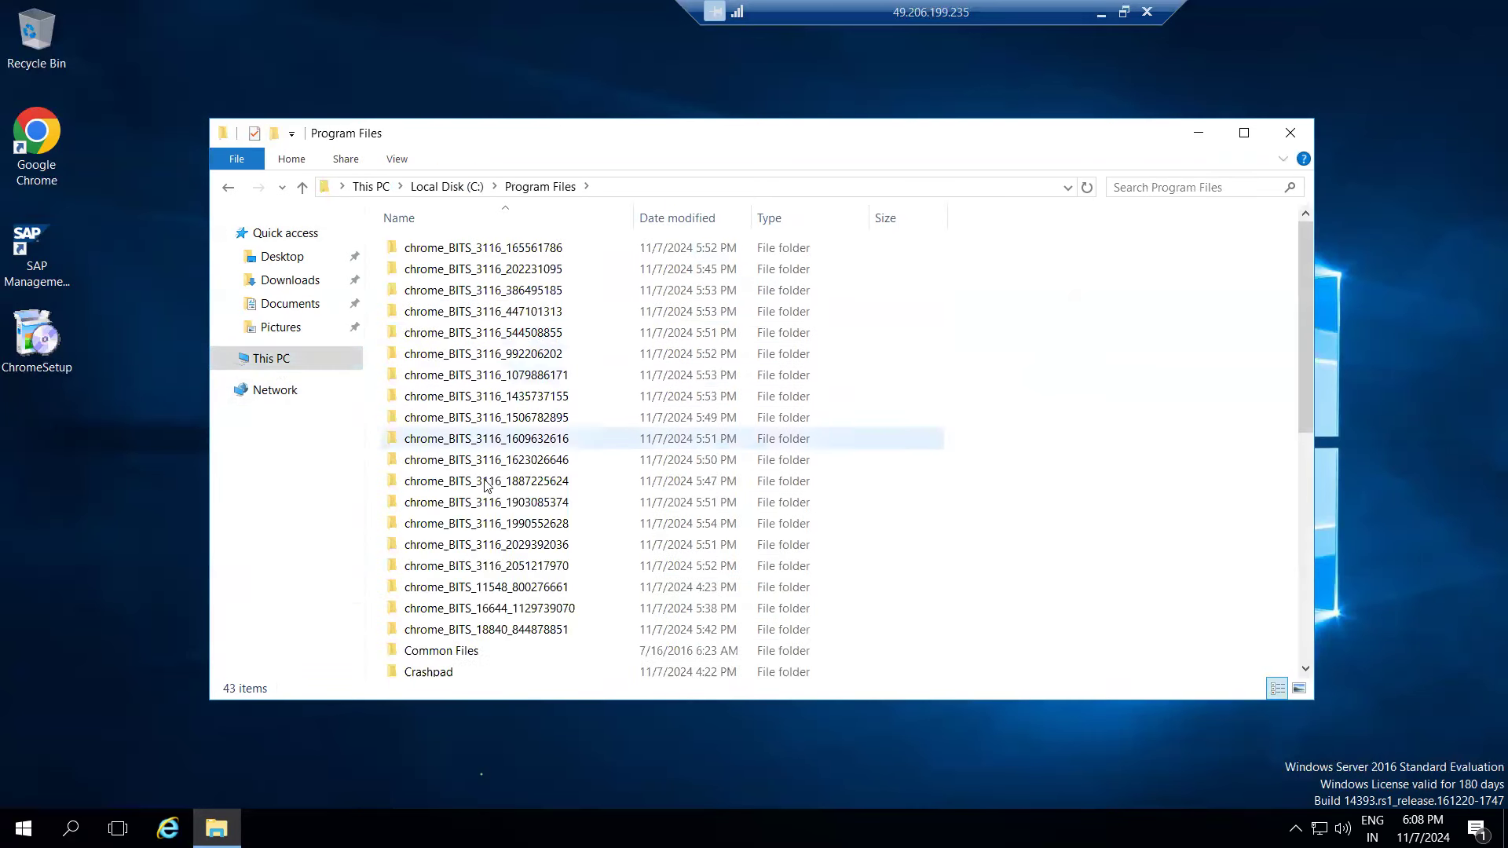
scroll(470, 542, "down", 7)
- Permanently delete the sapinst_instdir folder and close the Program Files window
left_click(442, 498)
double_click(442, 499)
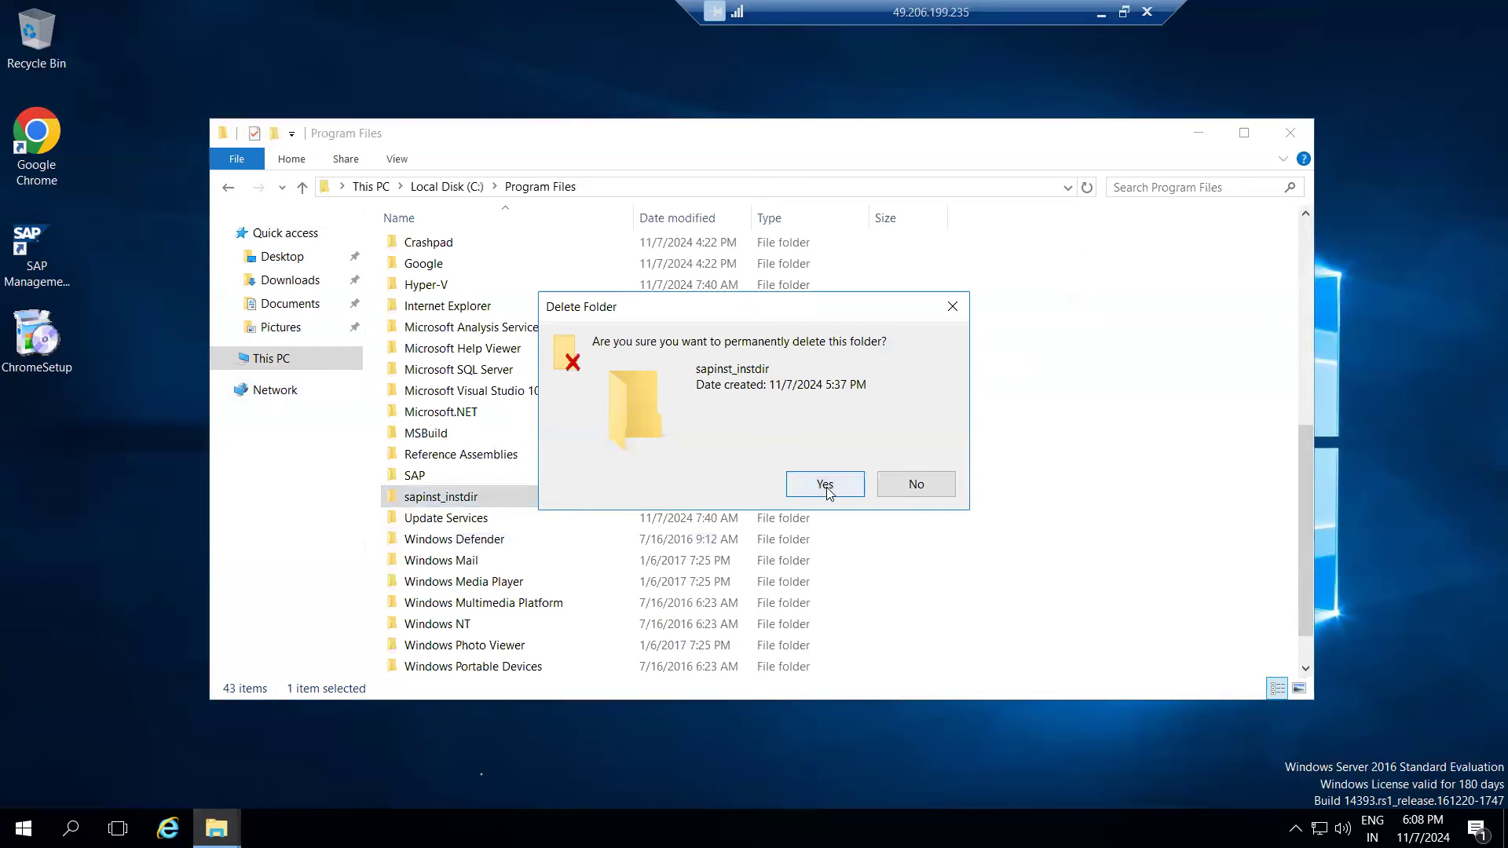
left_click(819, 482)
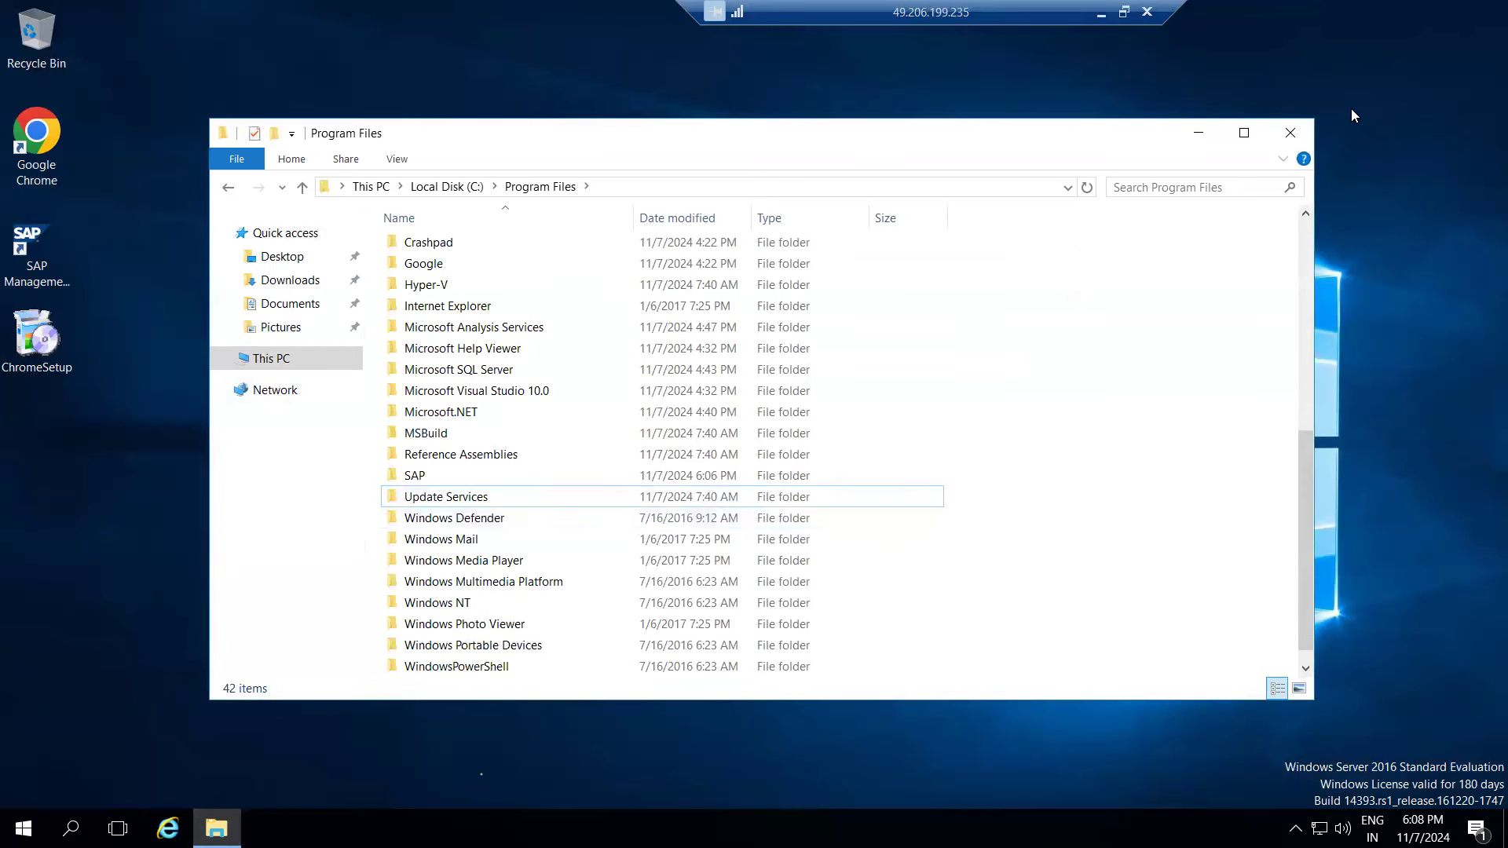
left_click(1295, 131)
right_click(679, 366)
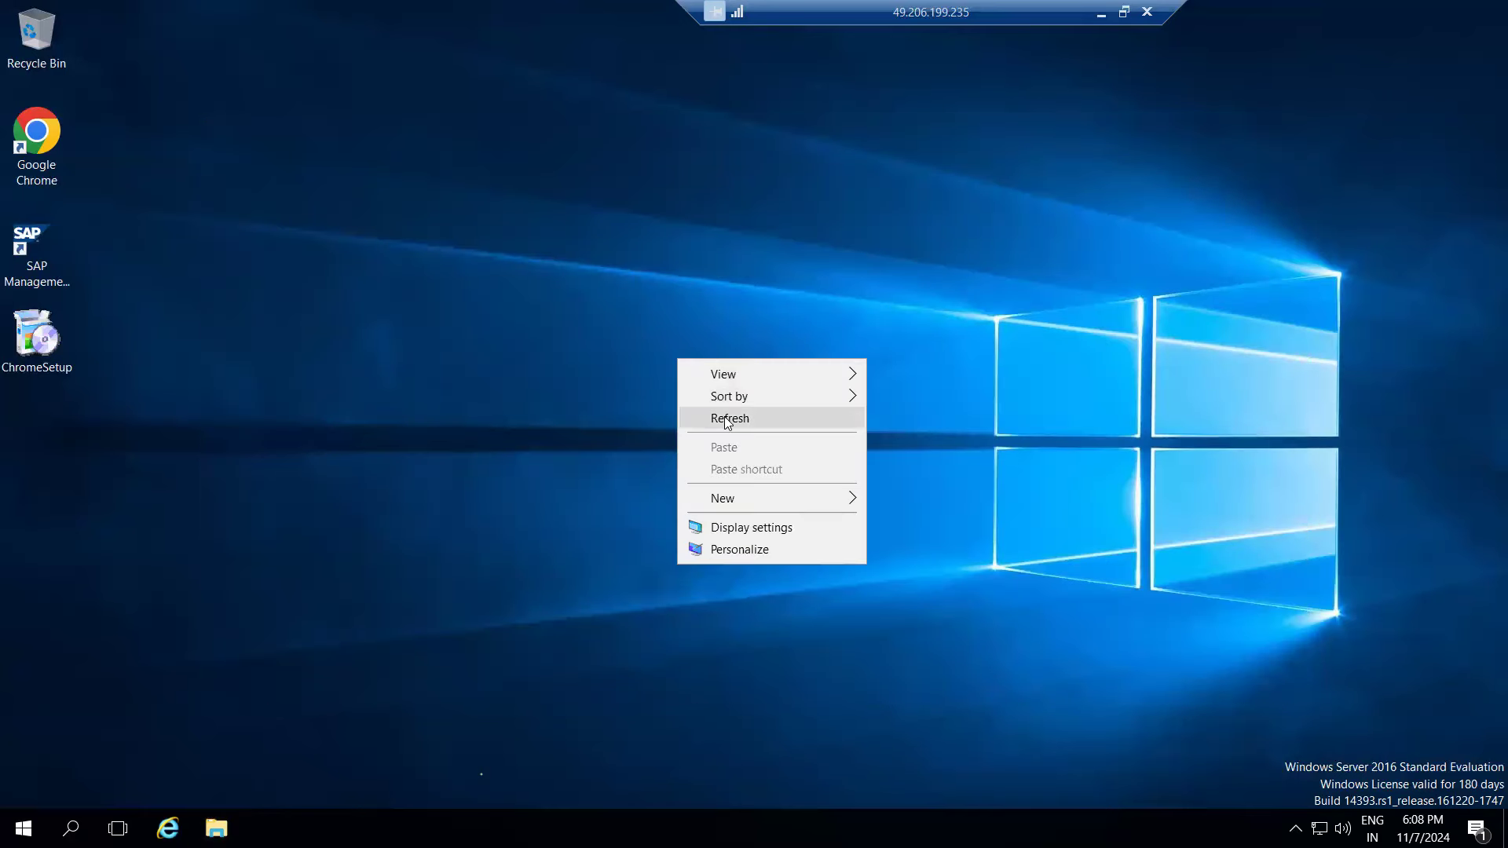
left_click(690, 417)
right_click(515, 421)
left_click(580, 479)
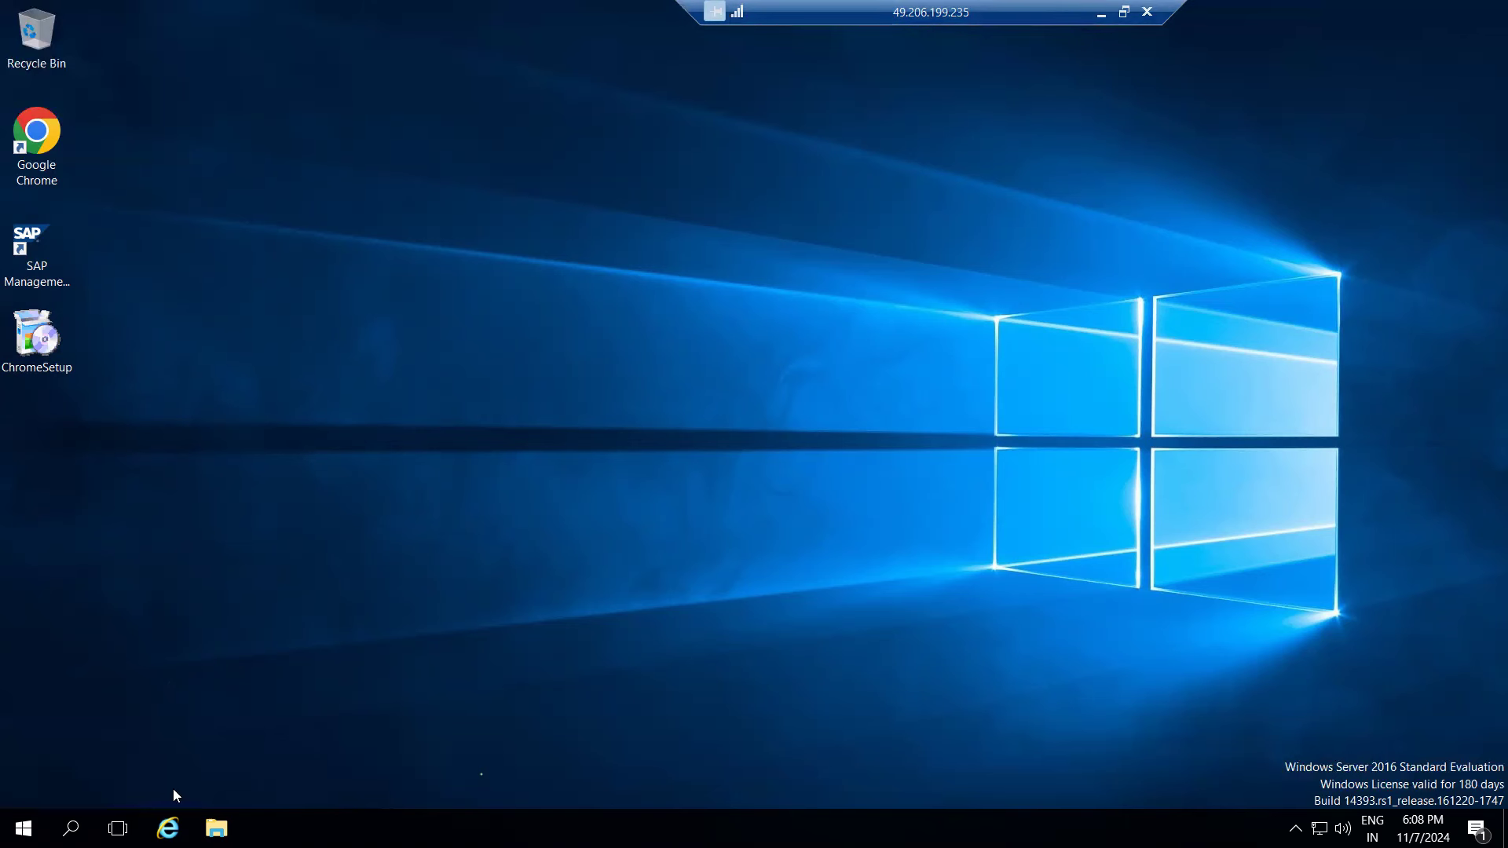
right_click(415, 828)
left_click(471, 721)
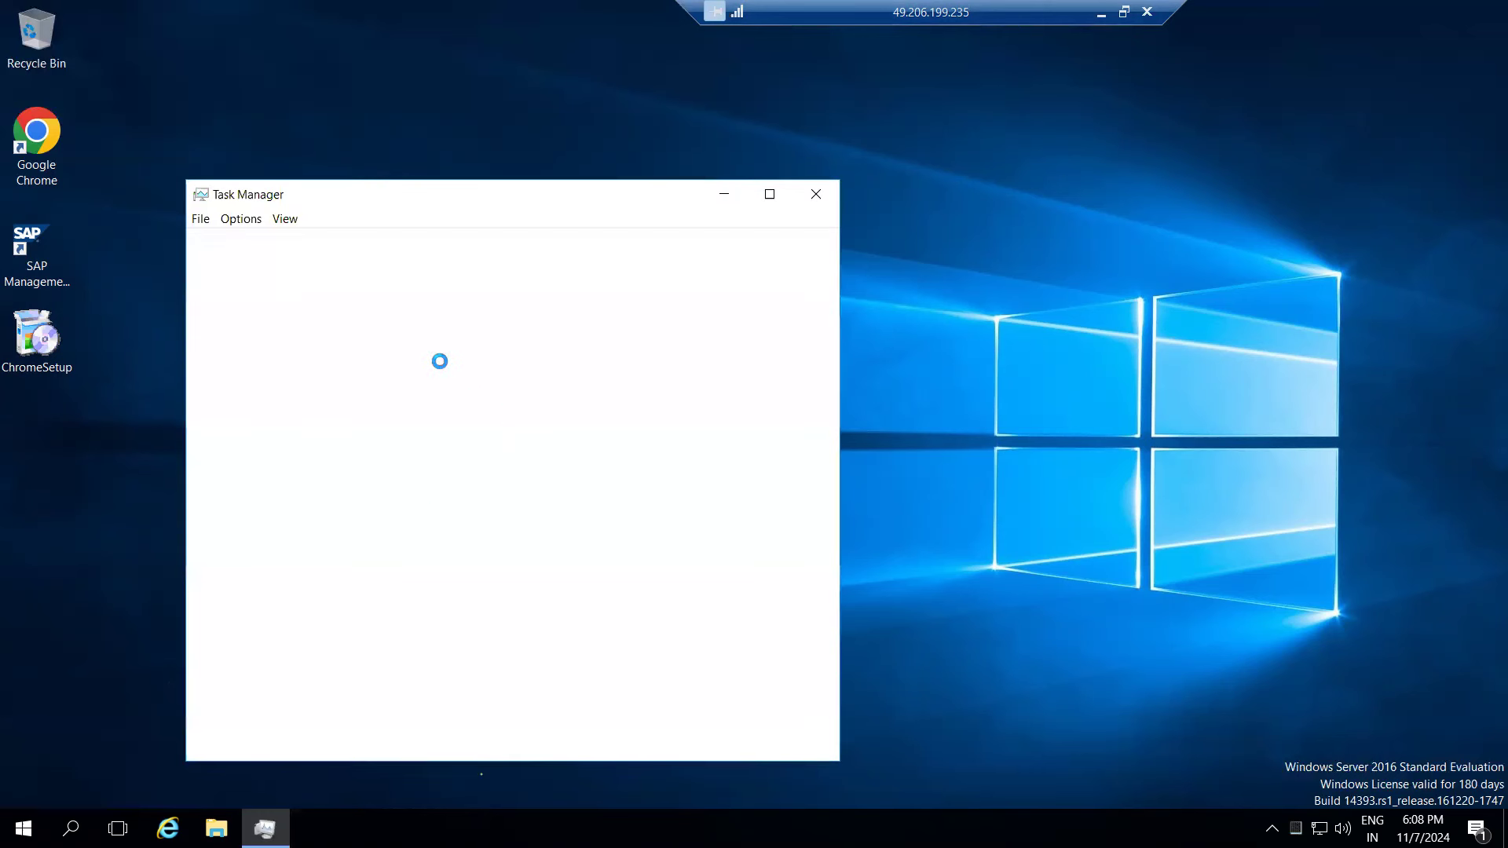
left_click(816, 196)
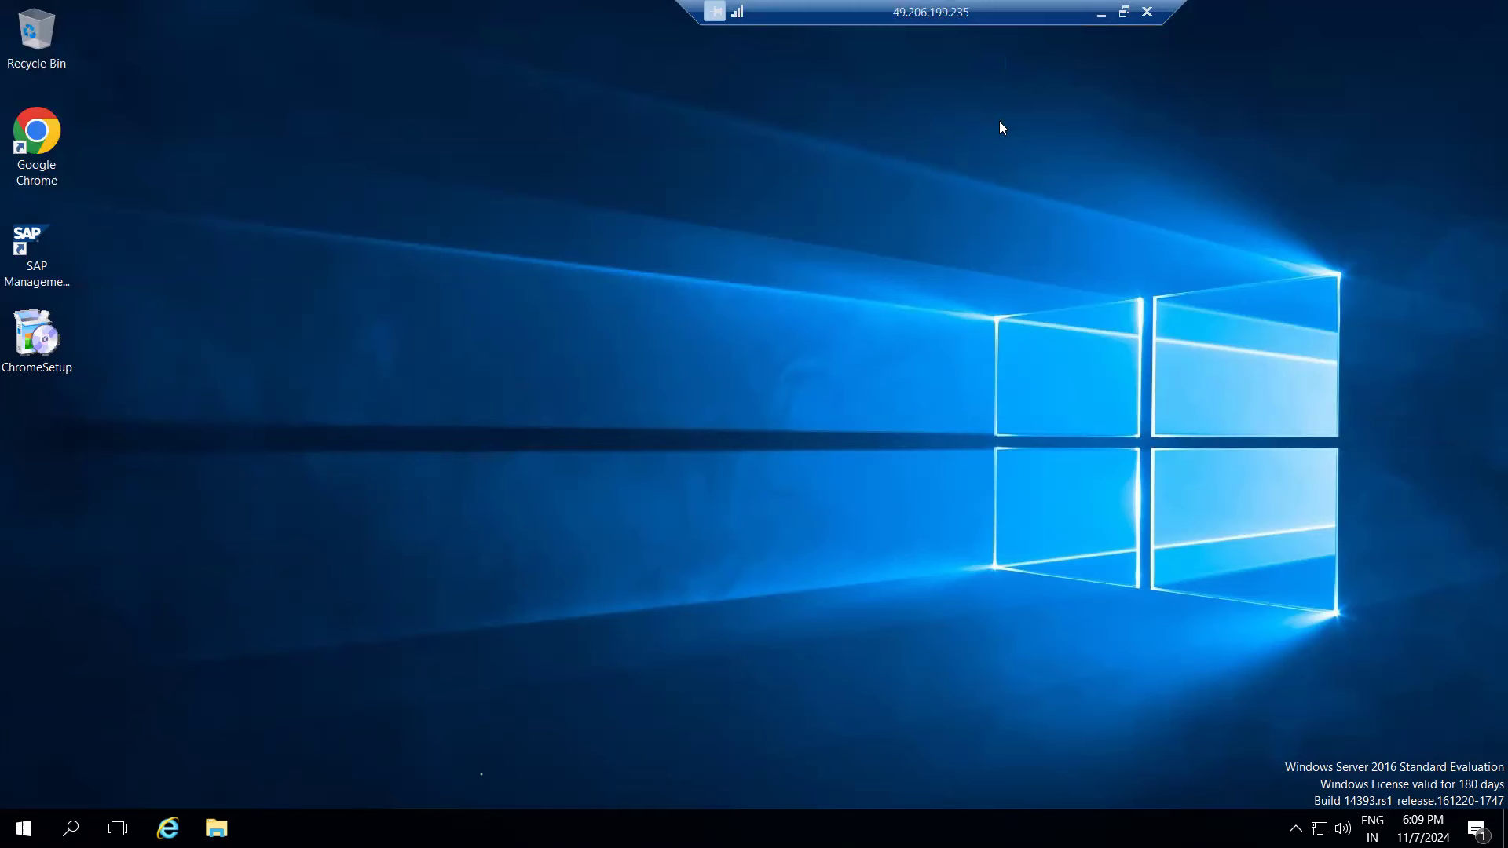
left_click(1101, 12)
- Commit the pending Paint text, then switch back to the remote server session
left_click(683, 715)
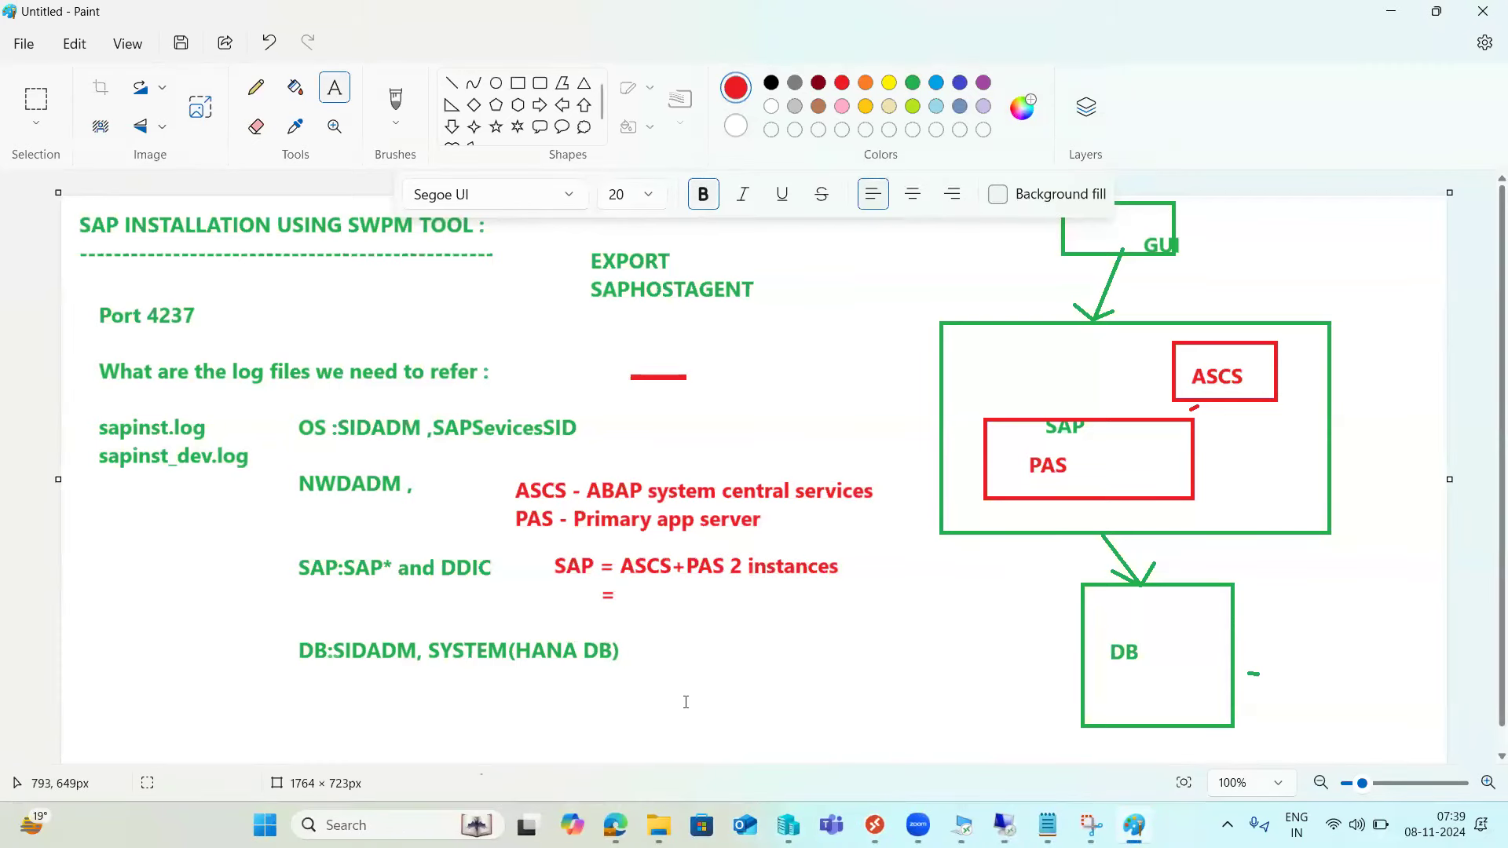
mouse_move(1005, 825)
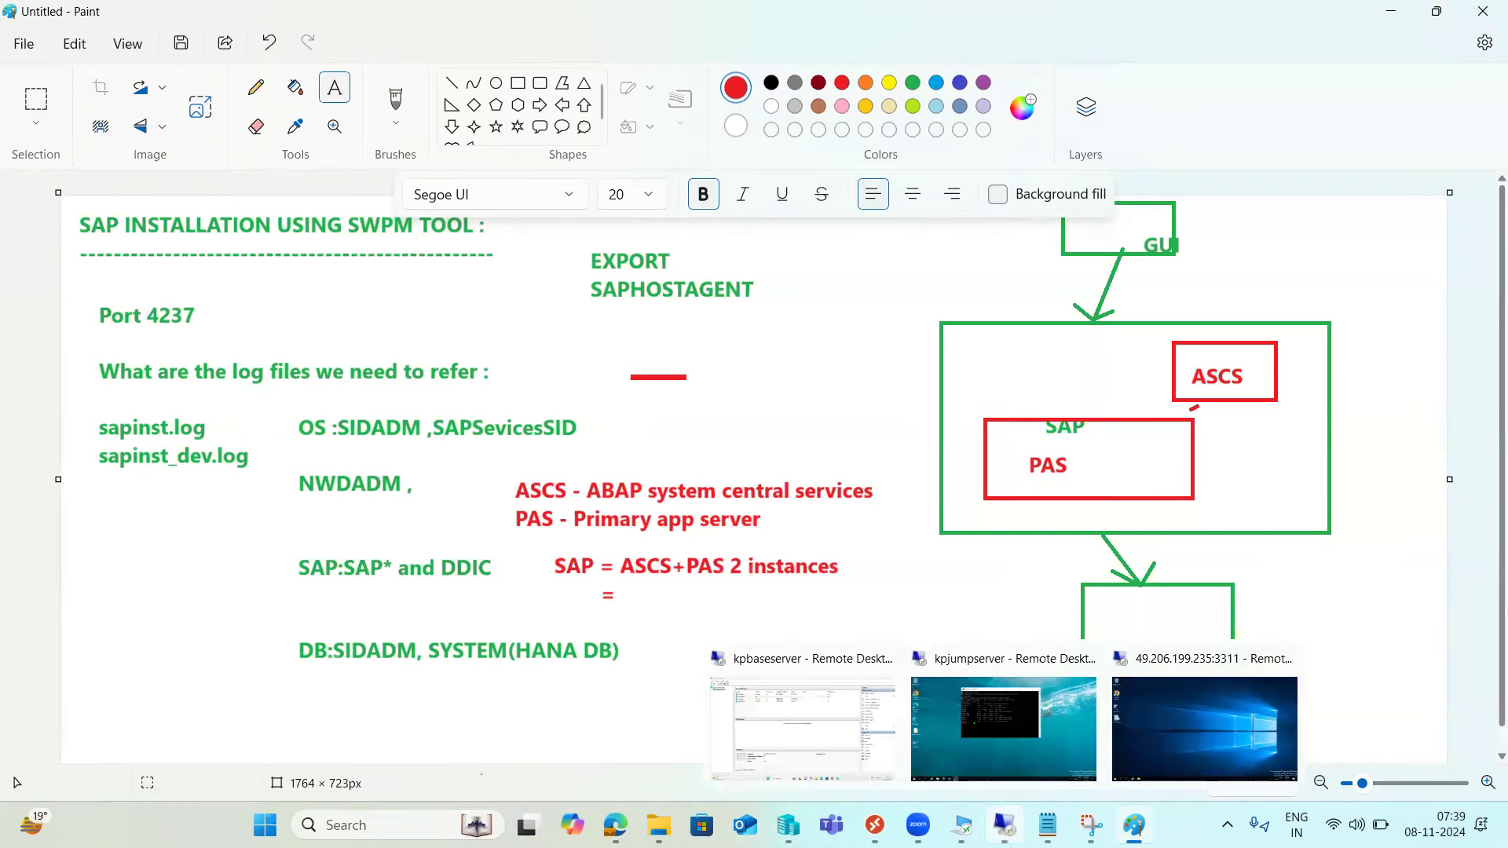
left_click(1205, 729)
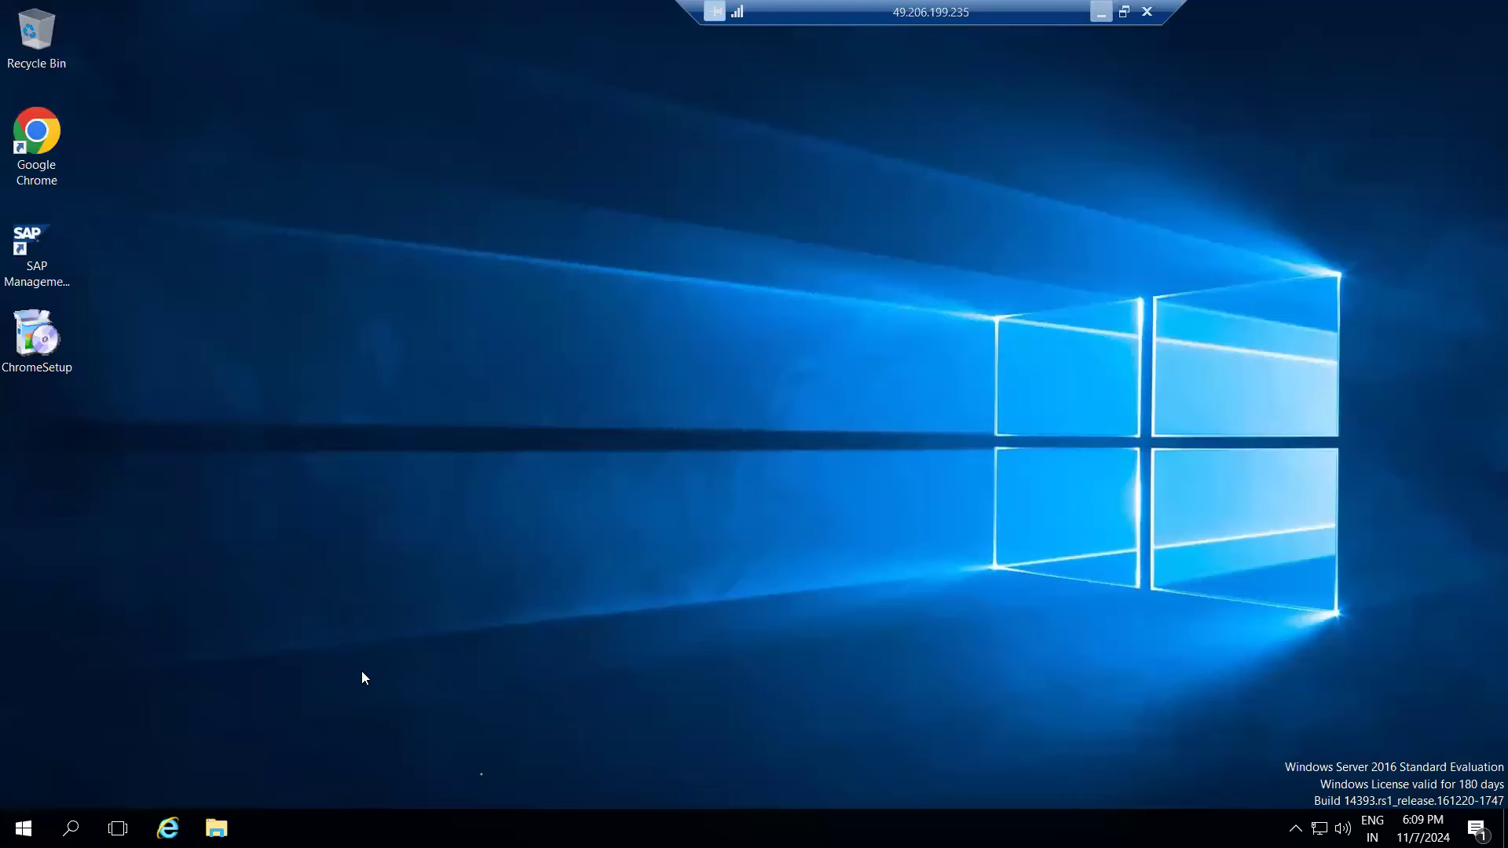
- Browse to C:\SAPSOFTWARES\SWPM in File Explorer and launch sapinst
left_click(216, 828)
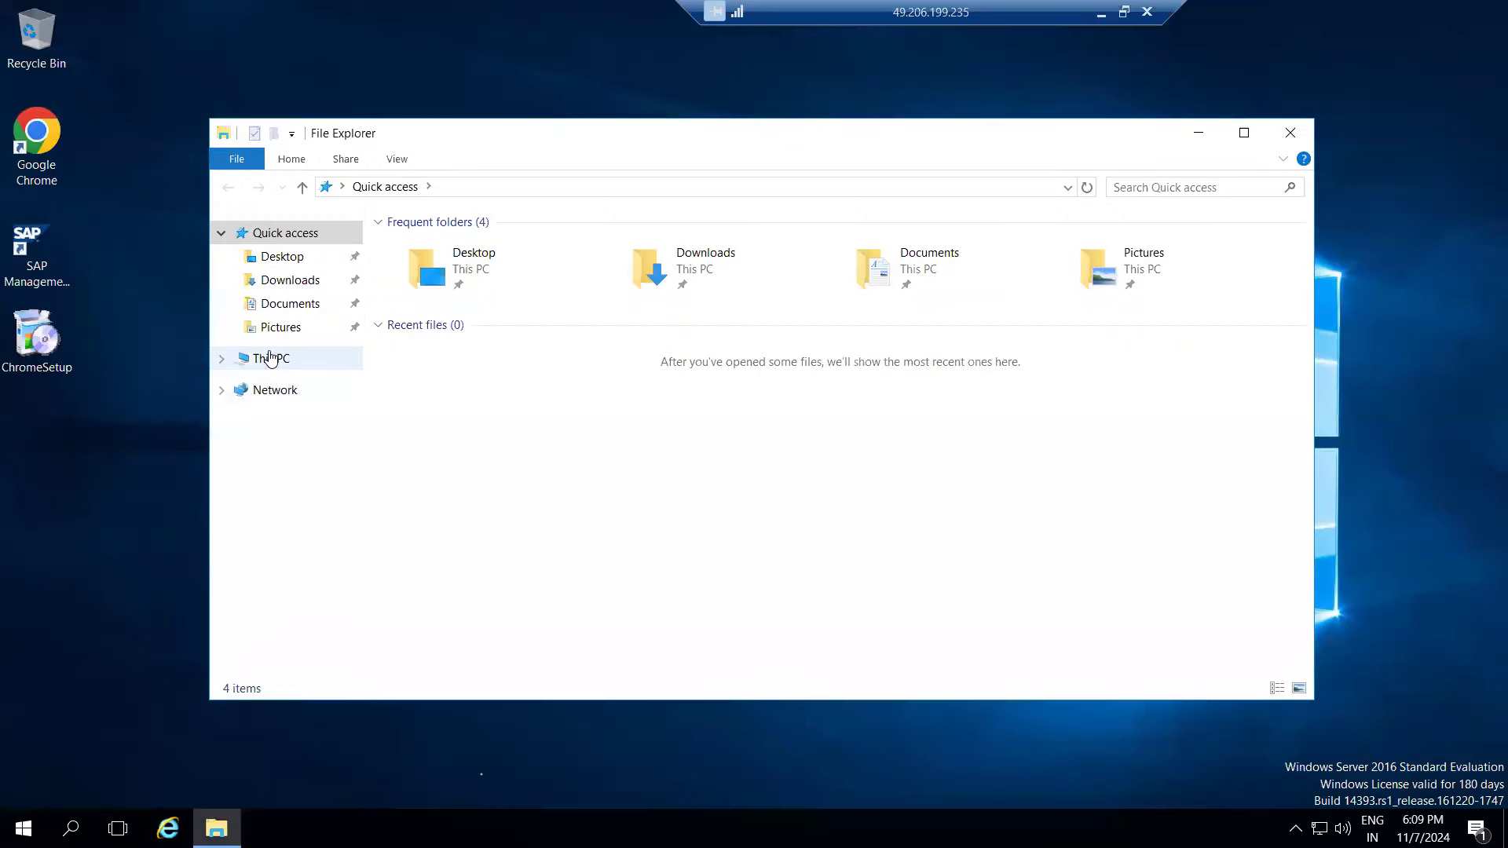
left_click(268, 357)
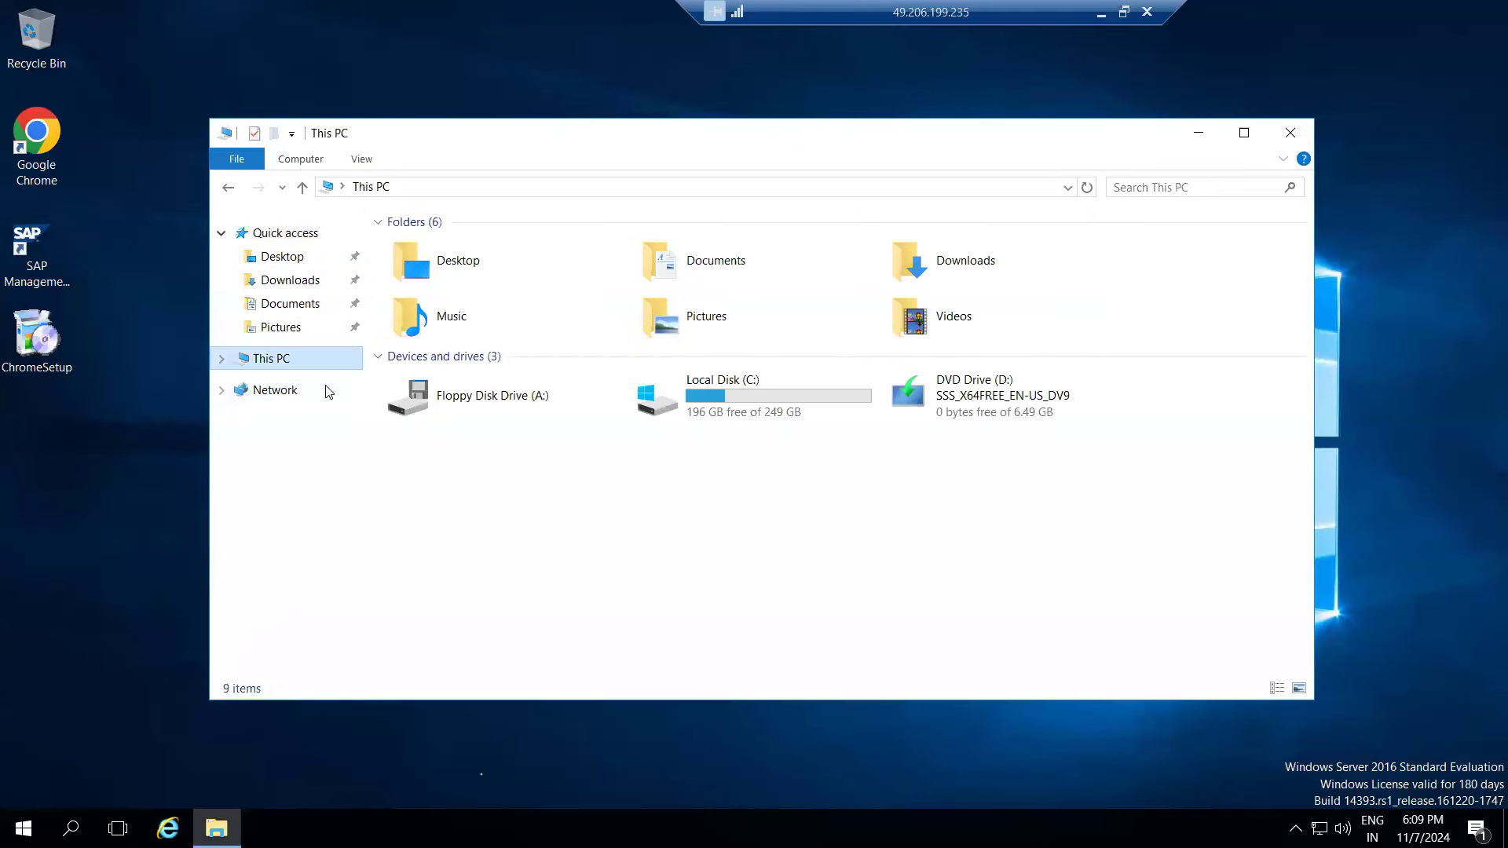
left_click(810, 399)
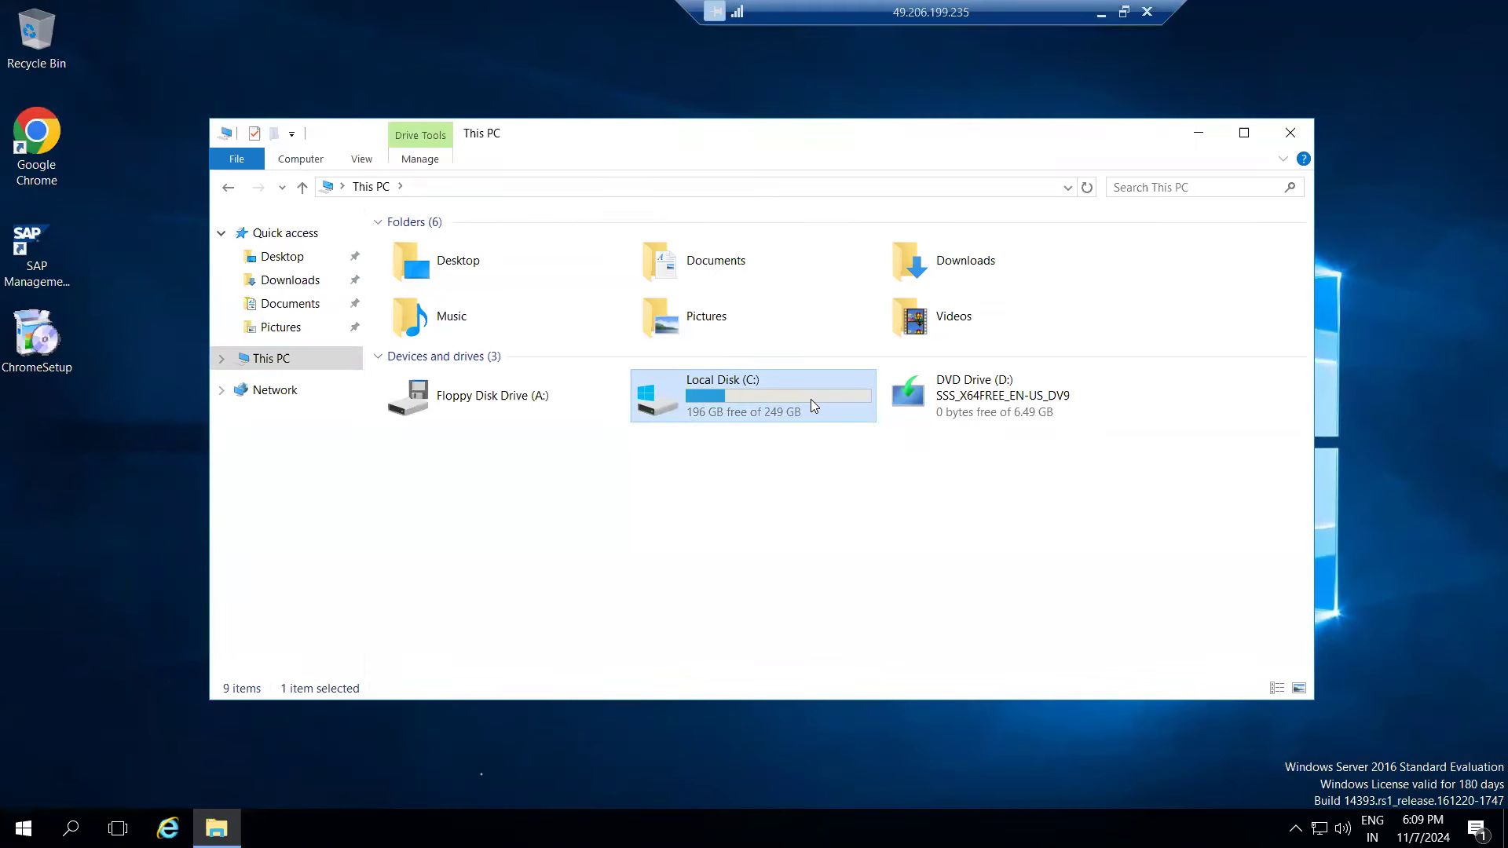
left_click(732, 542)
double_click(733, 416)
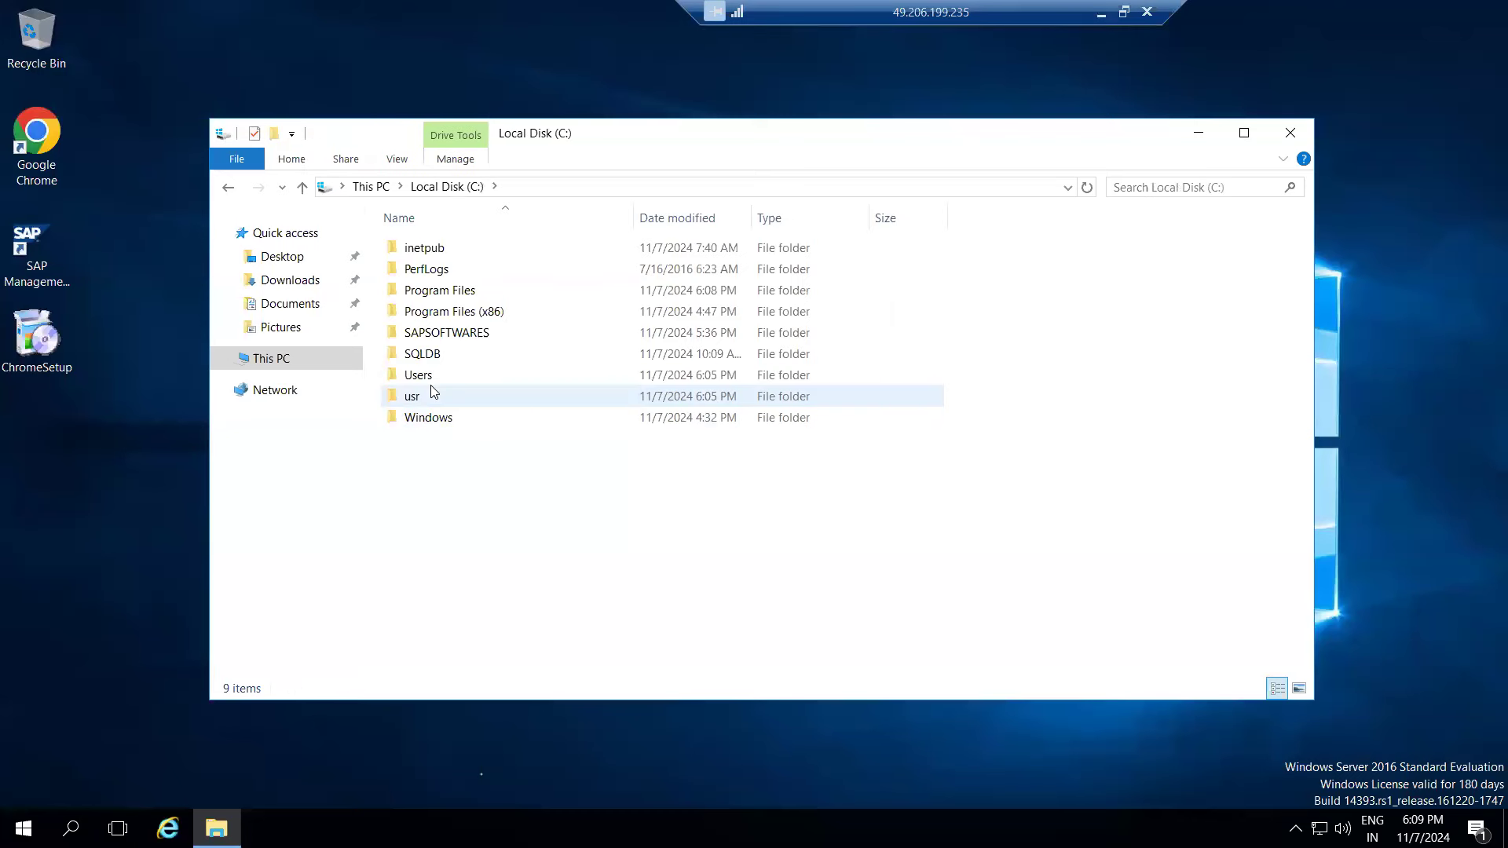
double_click(435, 335)
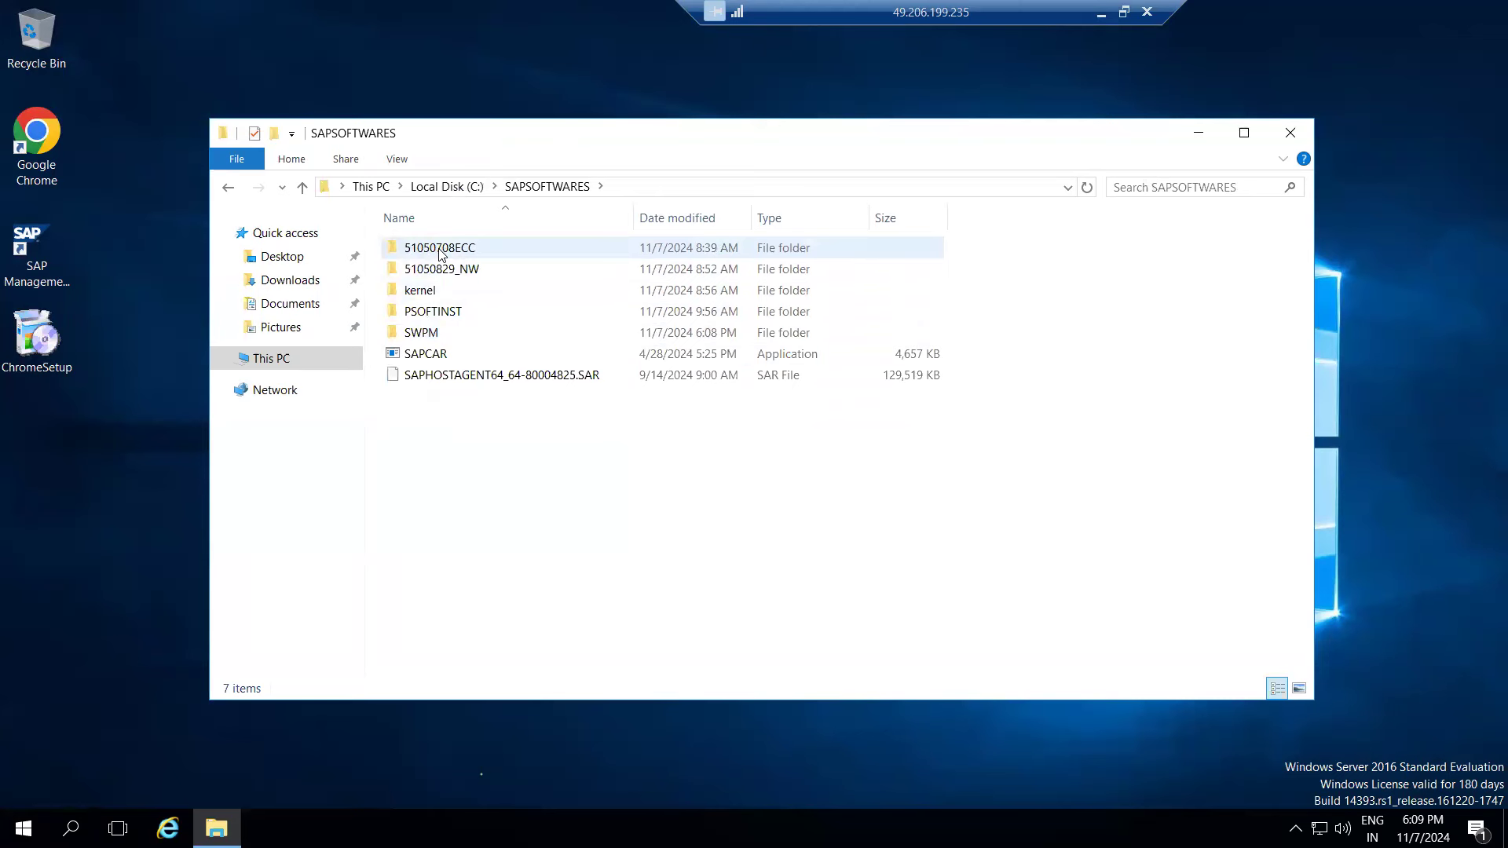
double_click(439, 332)
scroll(434, 471, "down", 9)
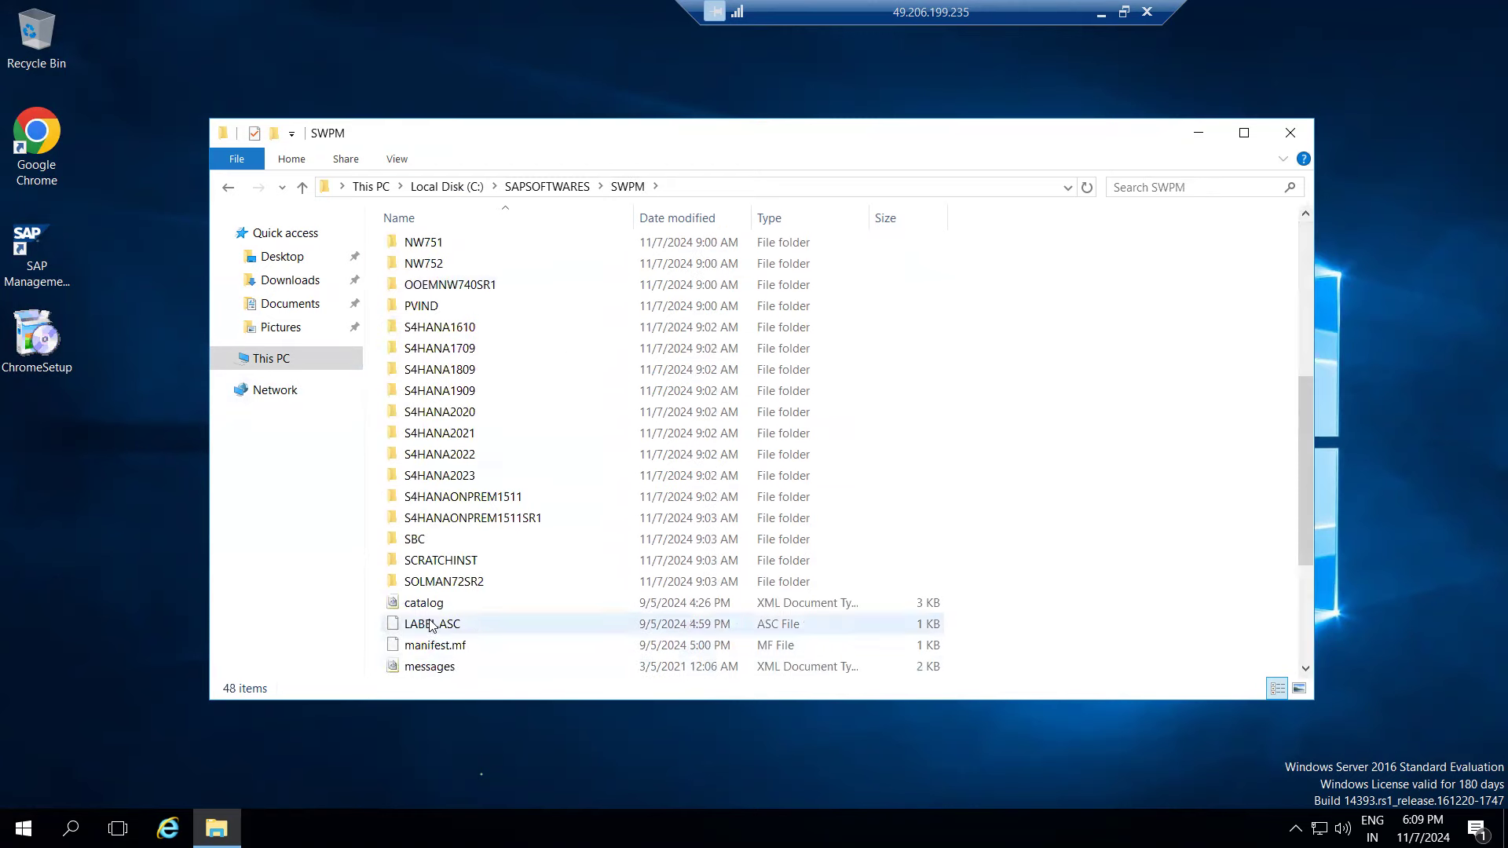
scroll(434, 597, "down", 4)
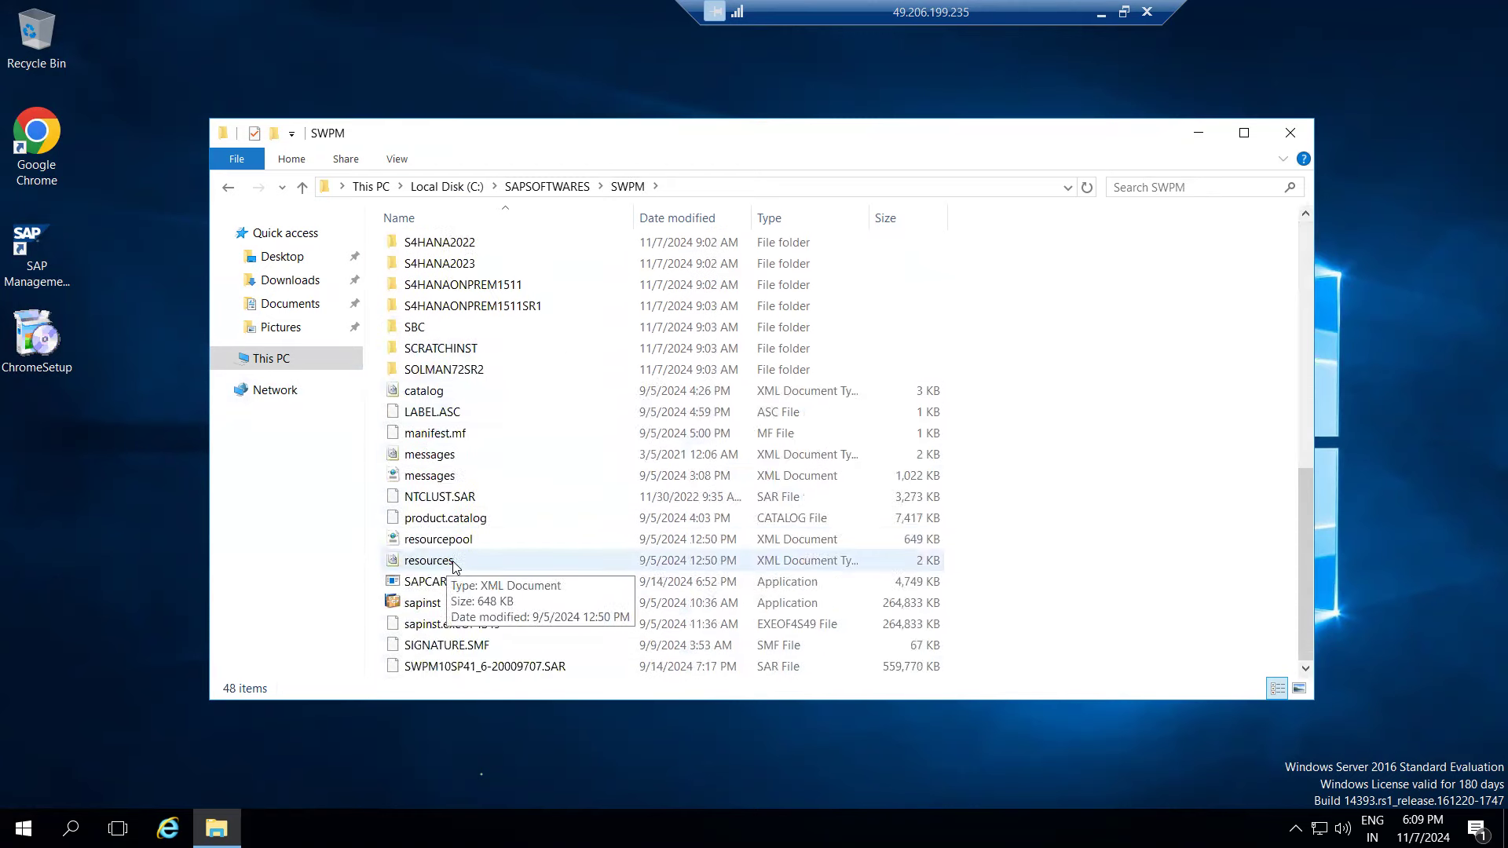
double_click(437, 606)
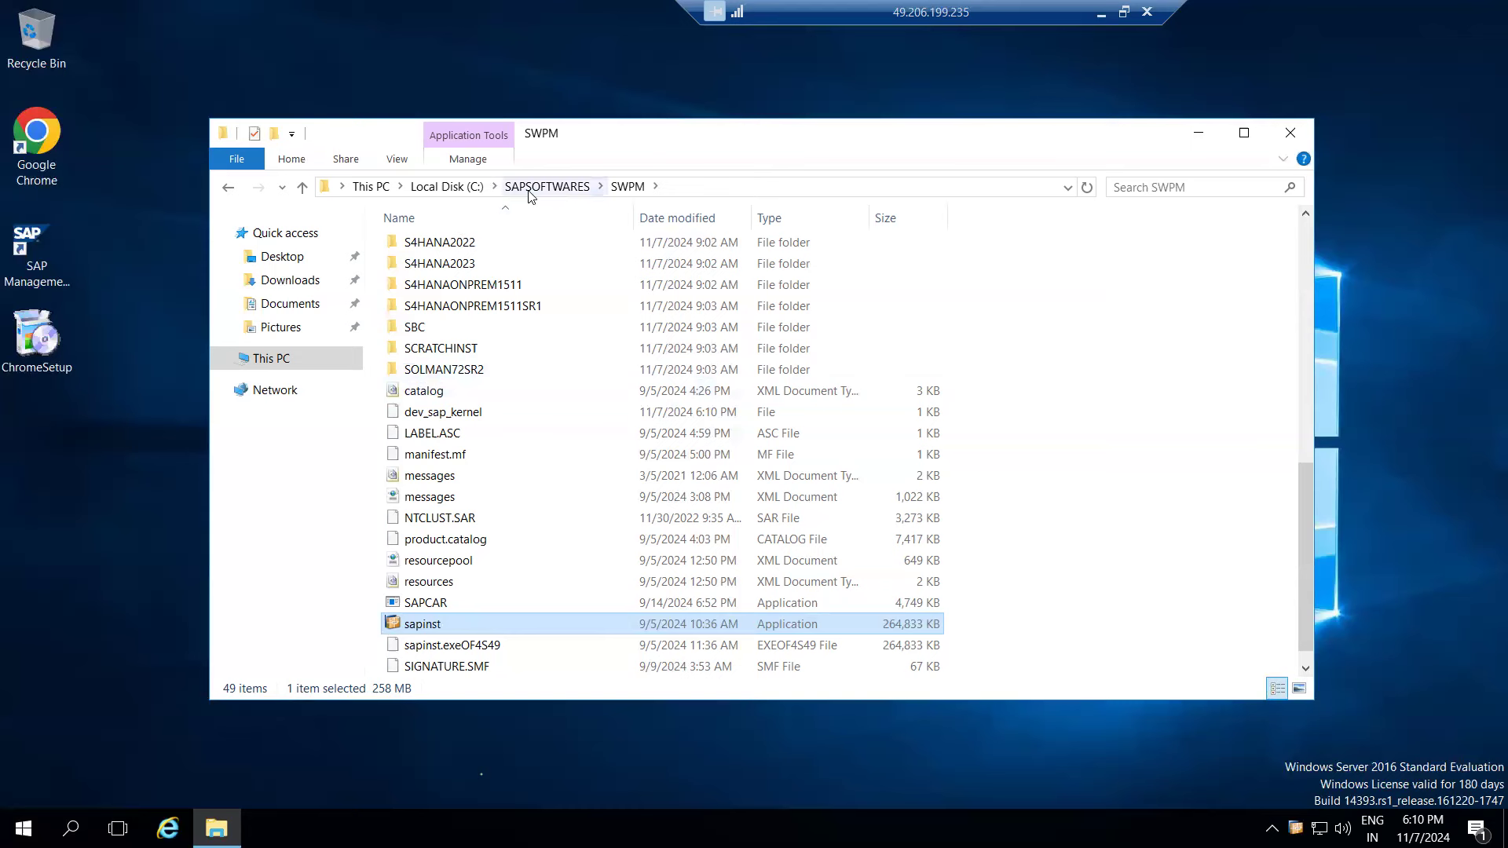
- Go back up the folder path in File Explorer while the installer page loads
left_click(271, 359)
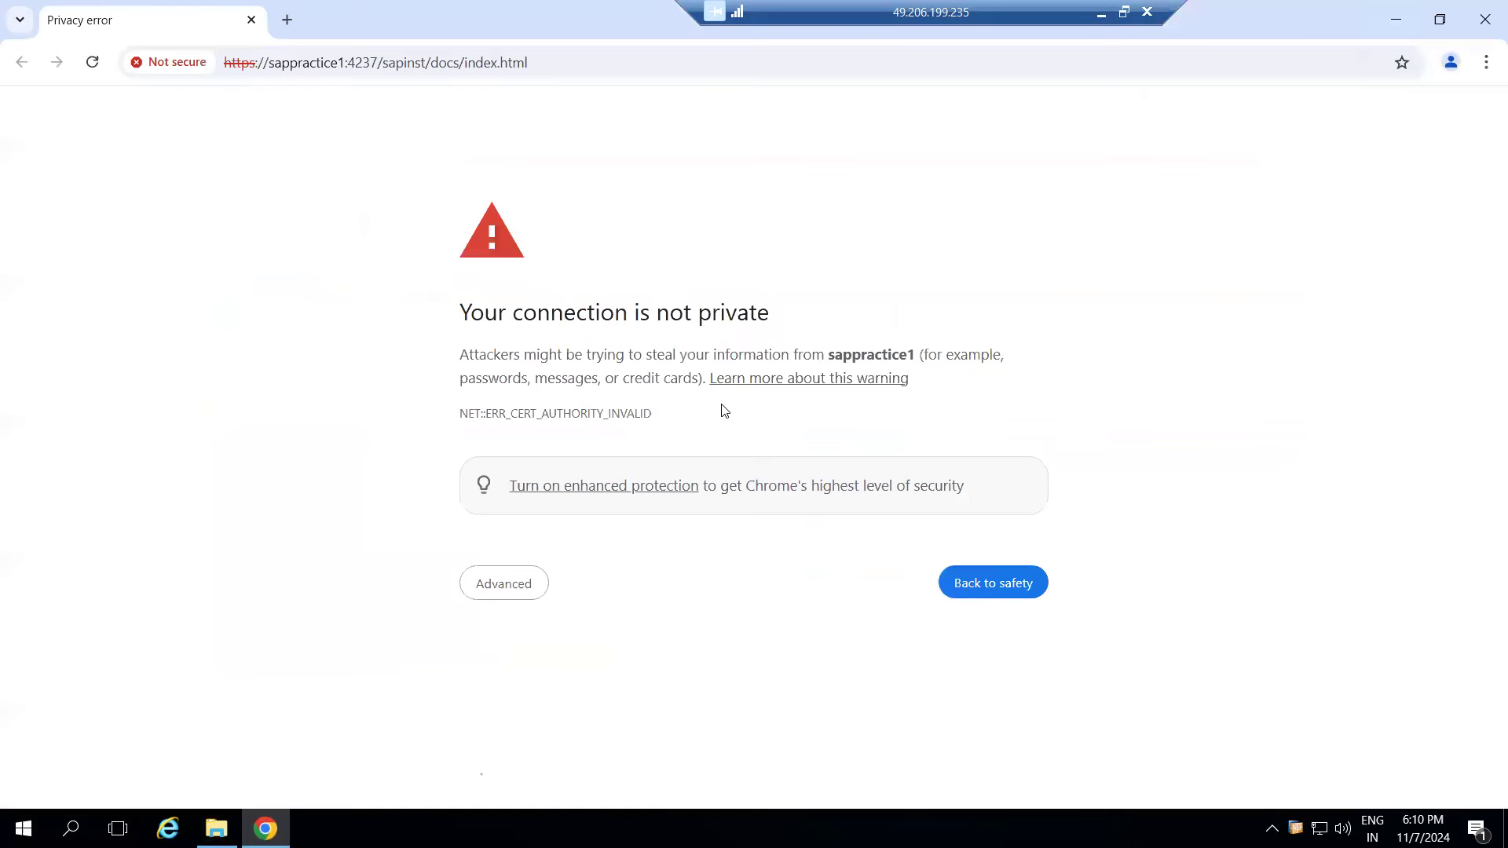
- Proceed past the certificate warning to the sappractice1 SWPM page
left_click(493, 584)
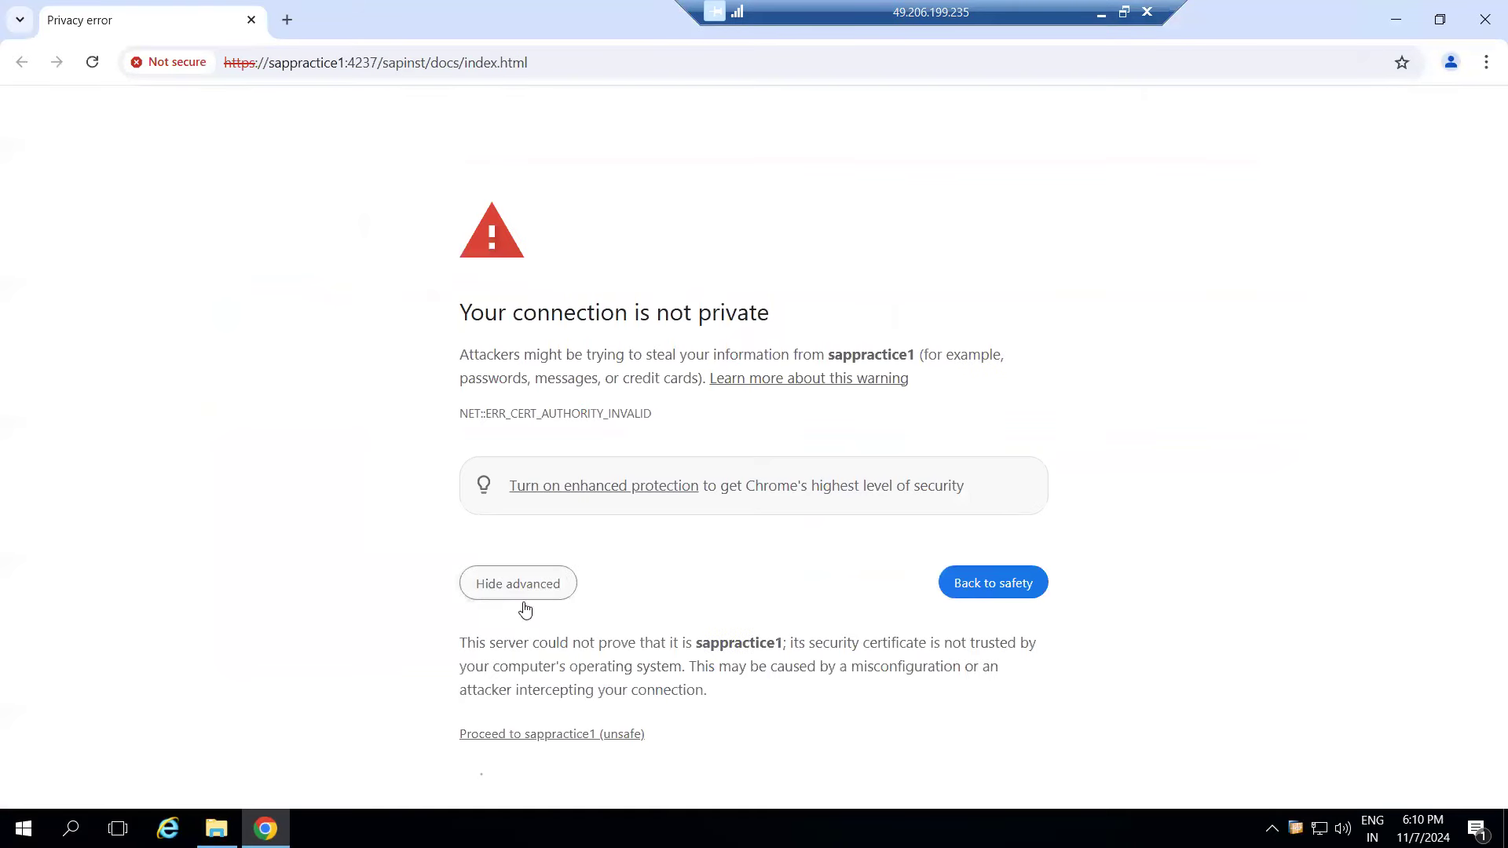
left_click(543, 735)
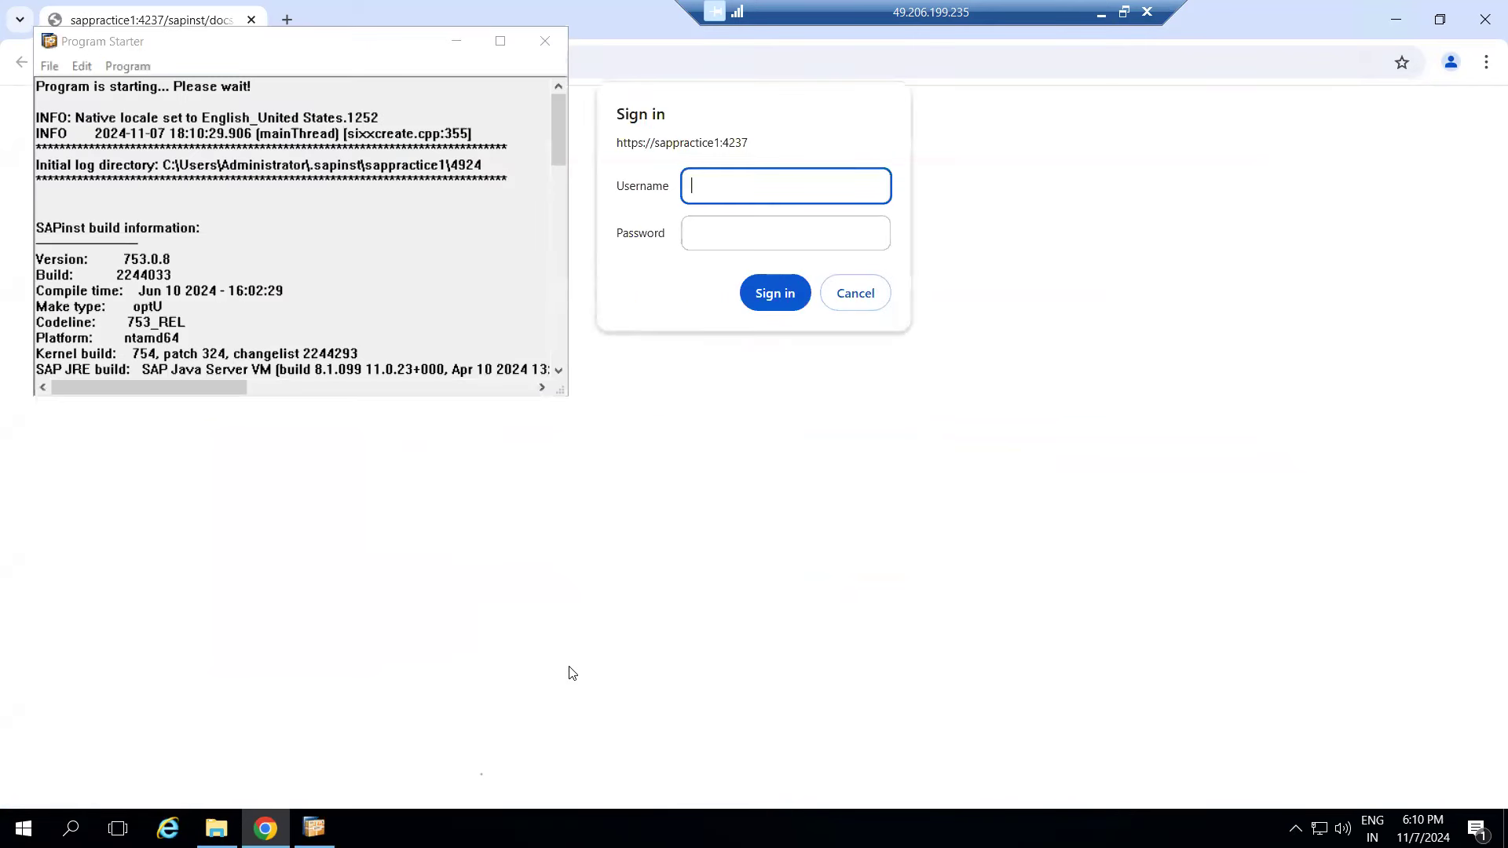
type("A")
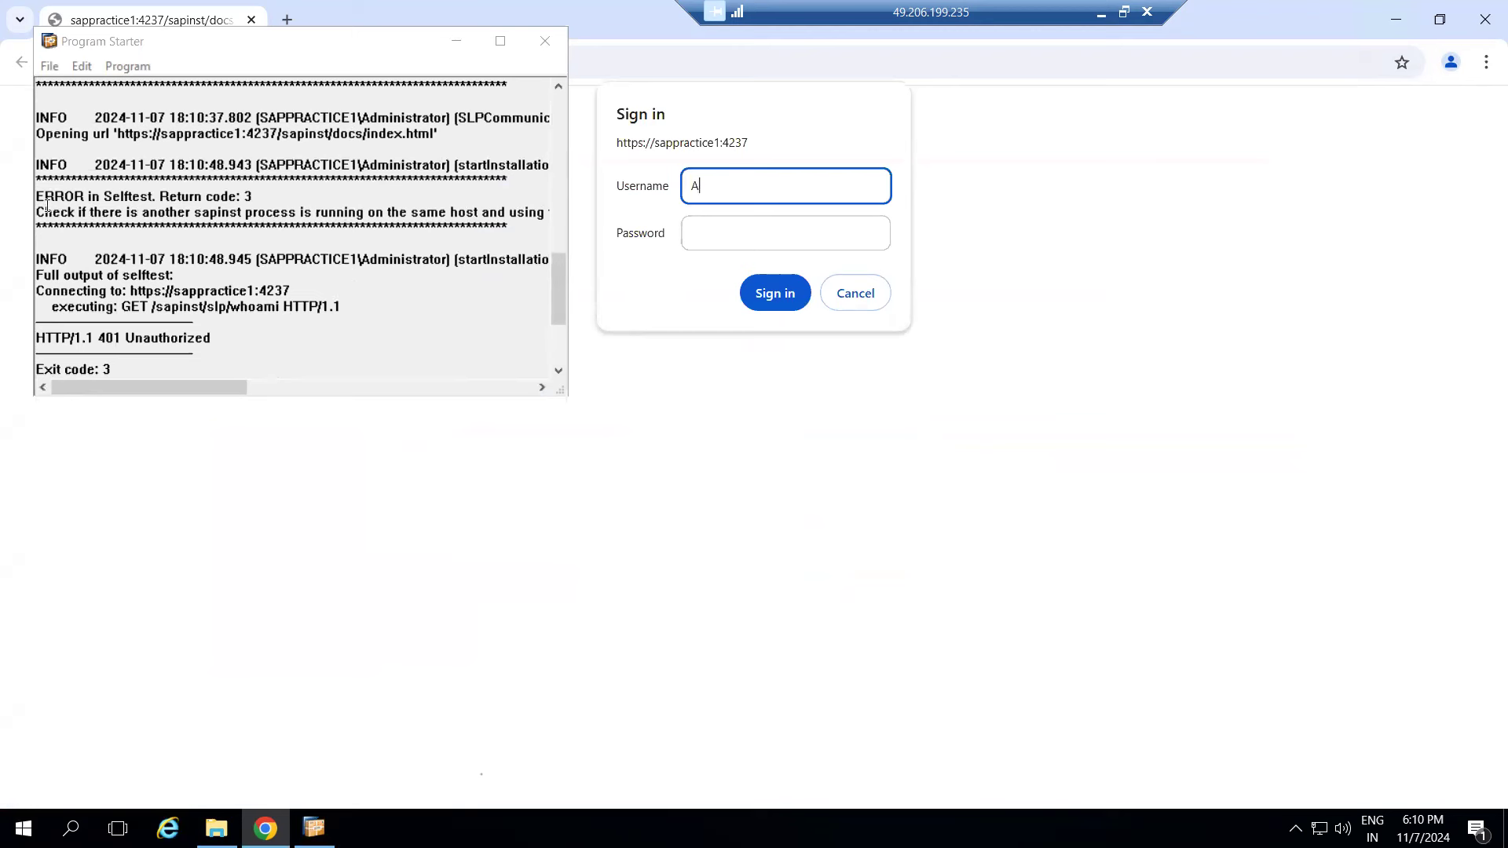
- Highlight the Selftest error lines in the Program Starter log and open Task Manager
left_click_drag(45, 212, 111, 370)
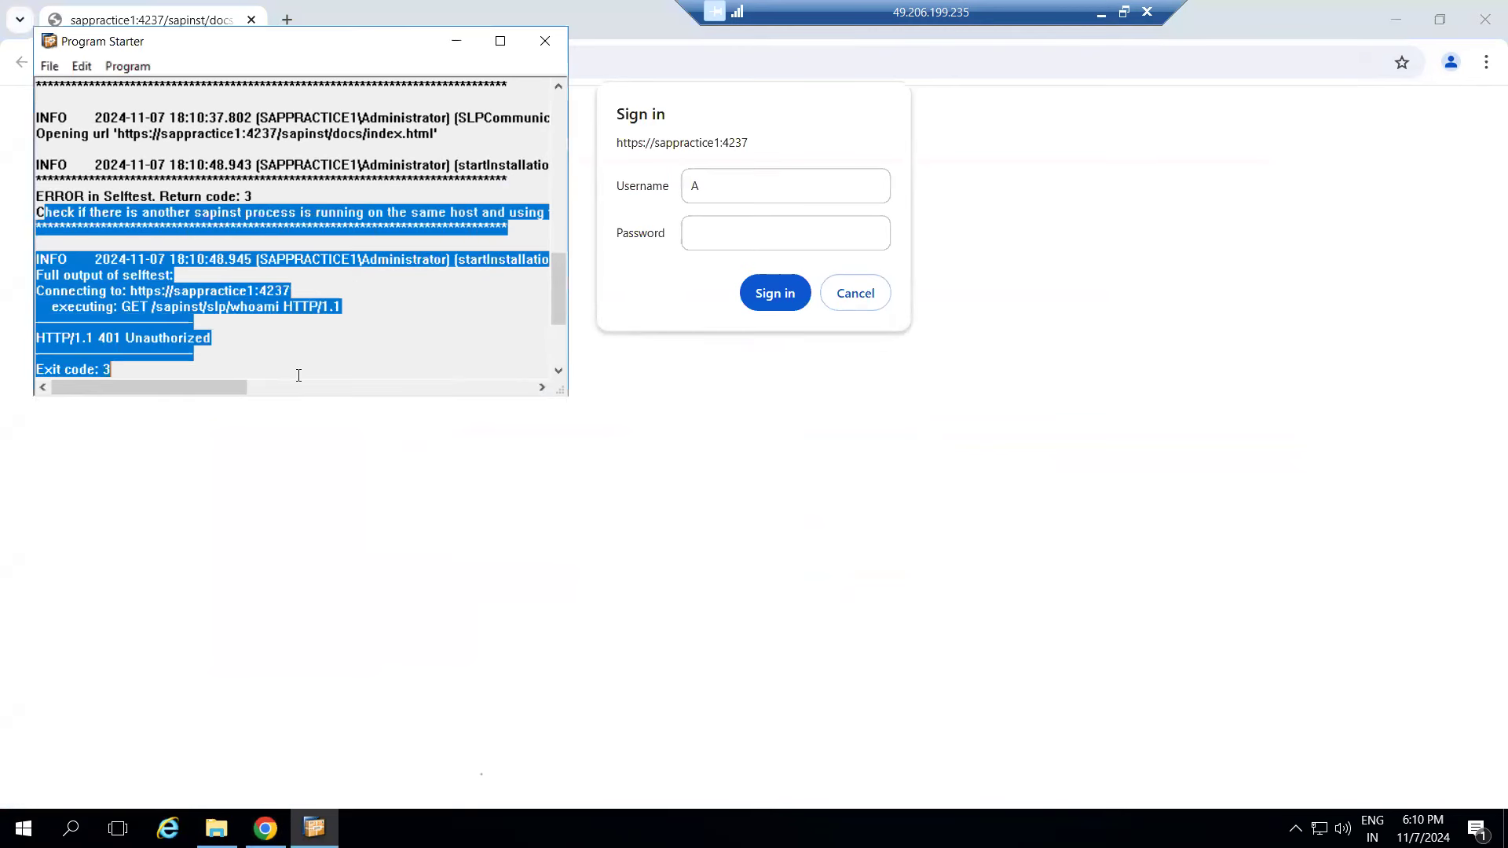
right_click(613, 828)
left_click(668, 736)
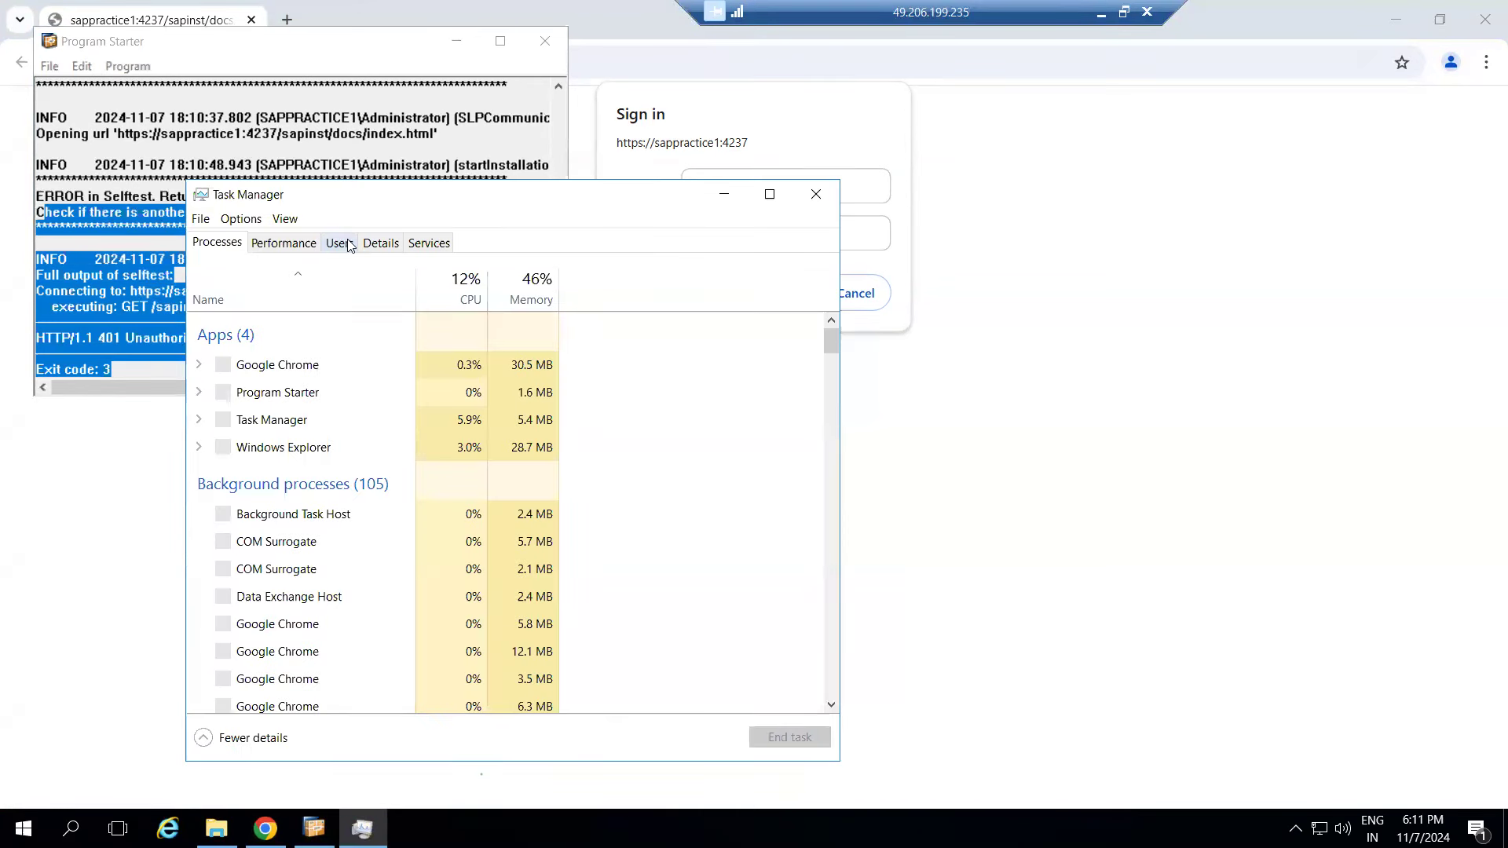
- End the sapinst.exe process tree for PID 5712 from the Details list, then close Task Manager
left_click(348, 244)
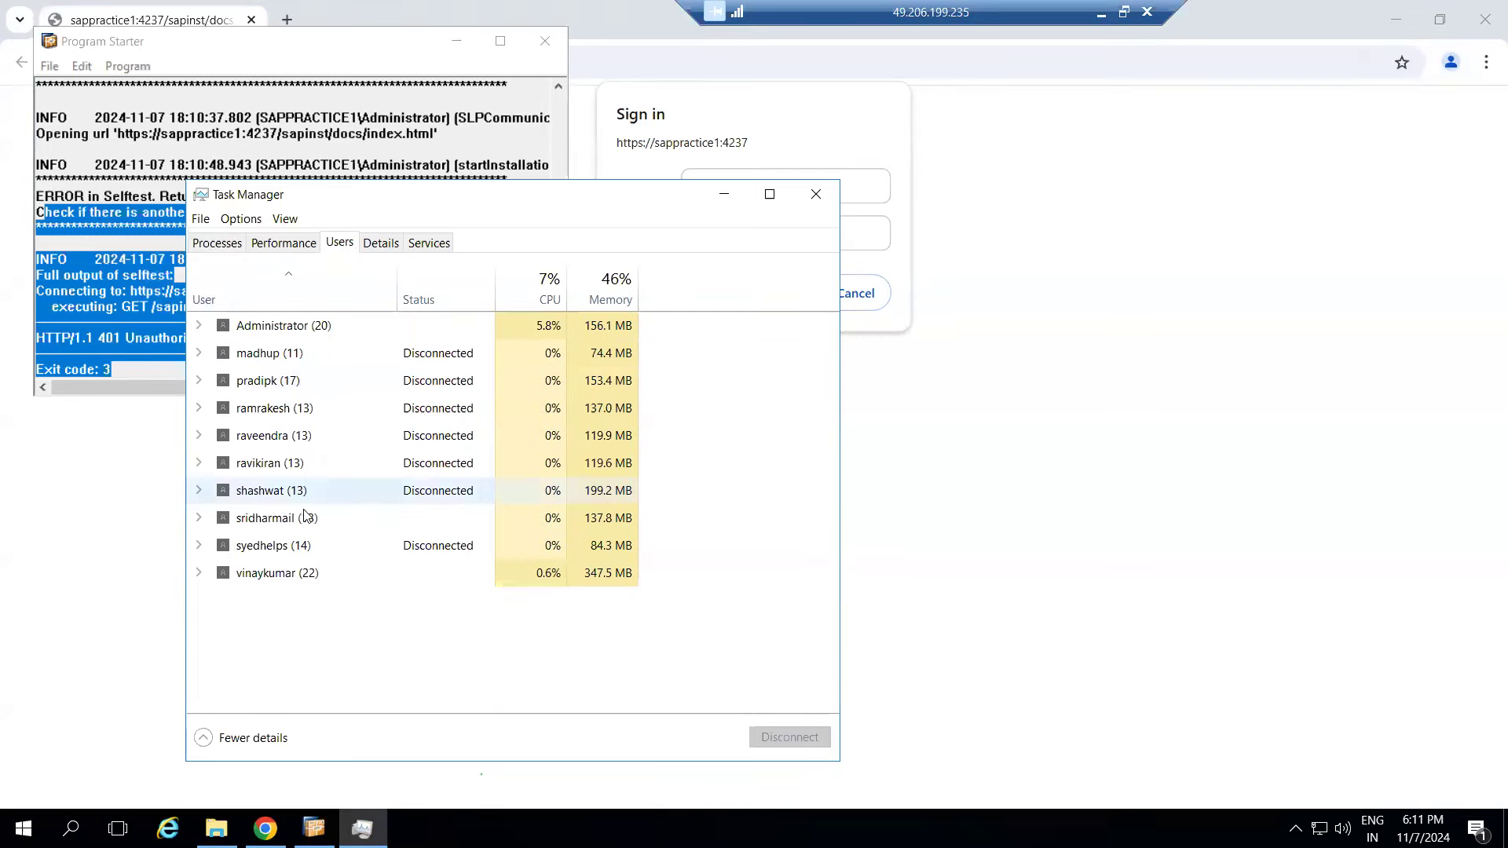
left_click(384, 245)
left_click(287, 374)
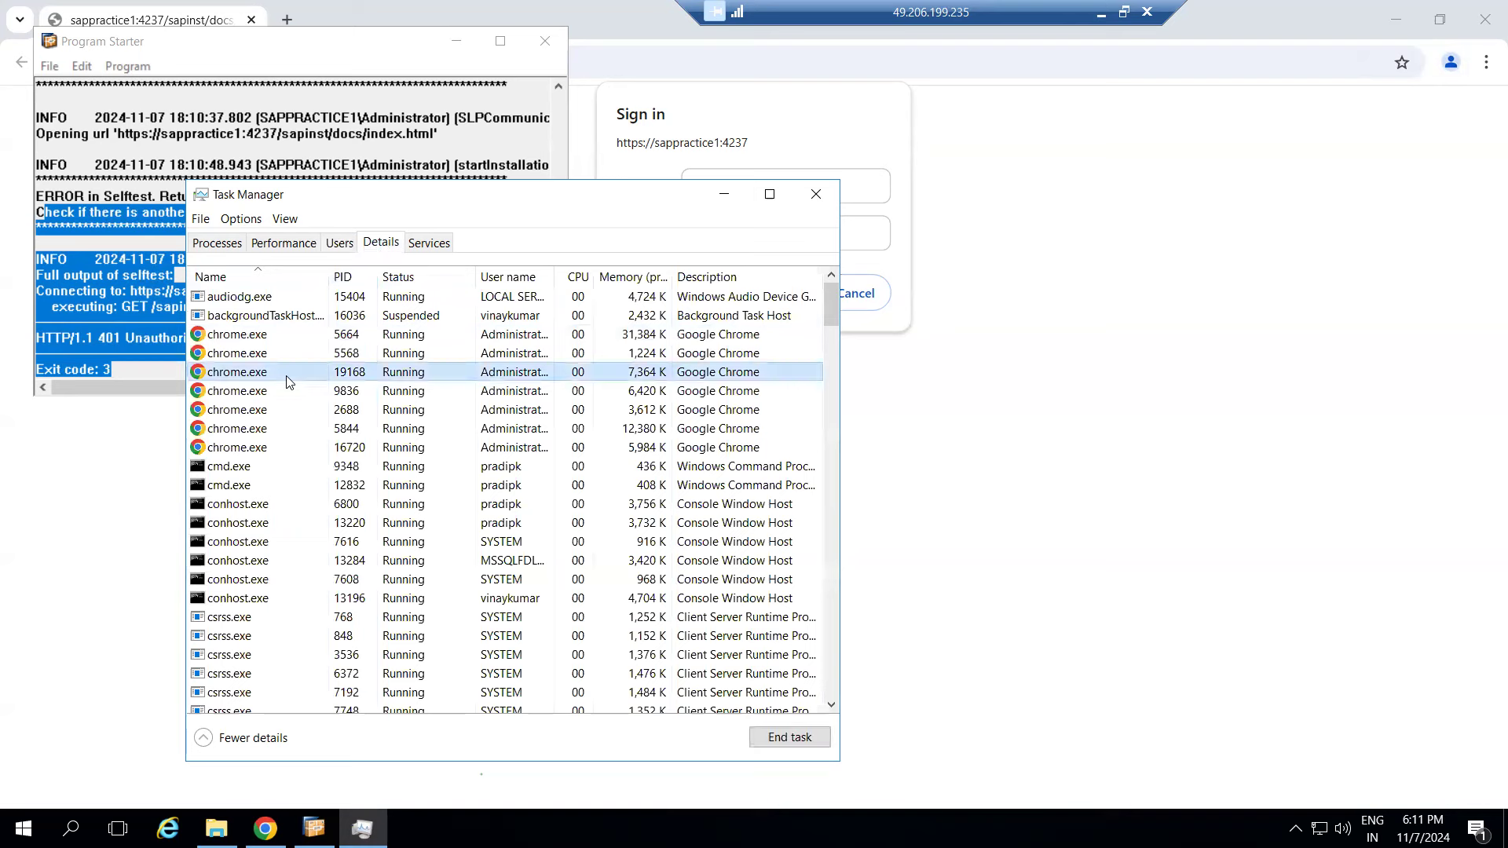
key("s")
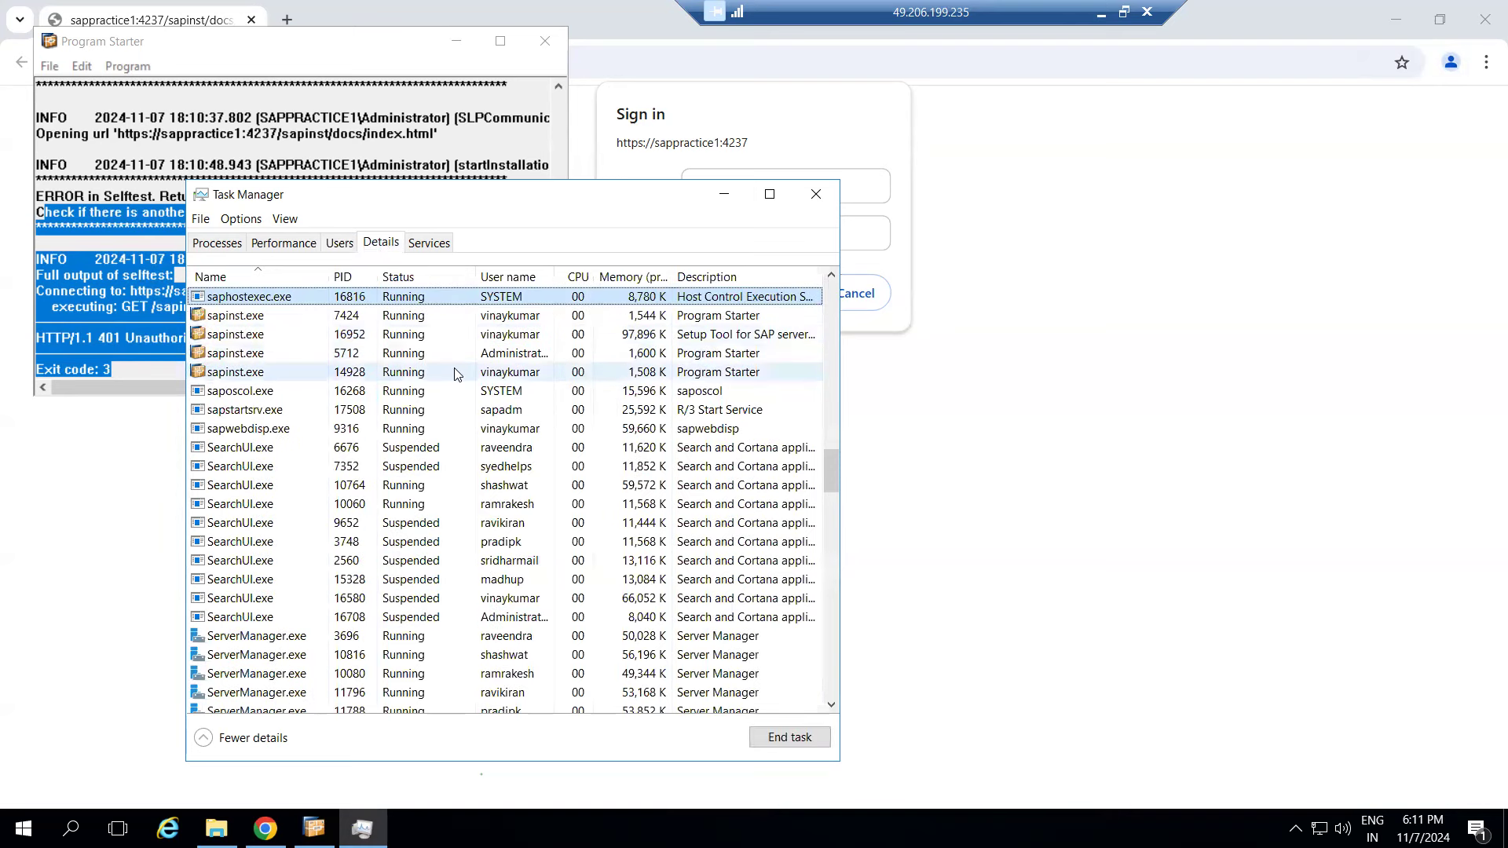
right_click(398, 359)
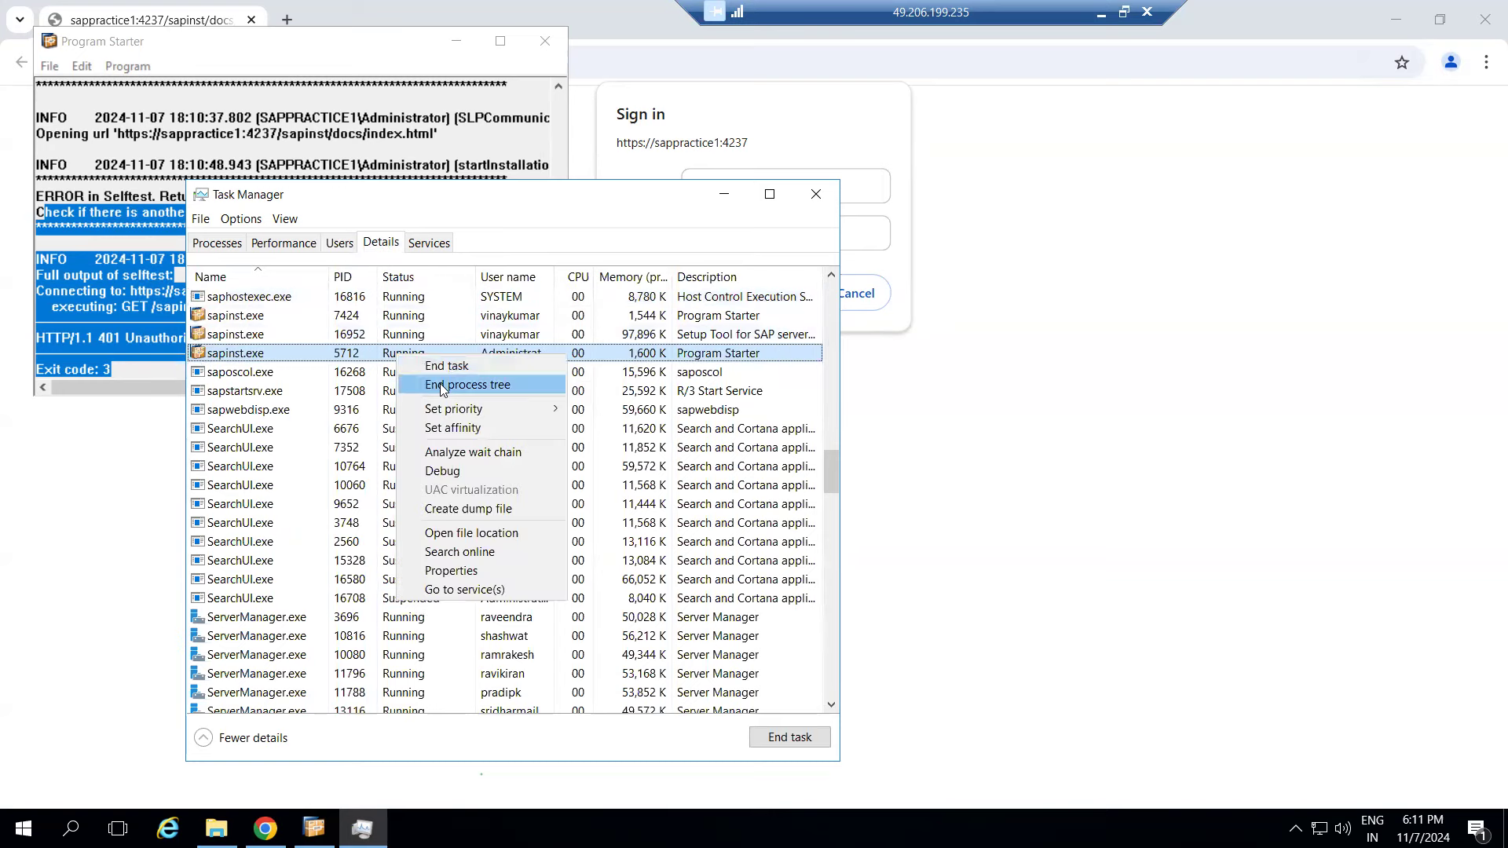
left_click(440, 389)
left_click(787, 462)
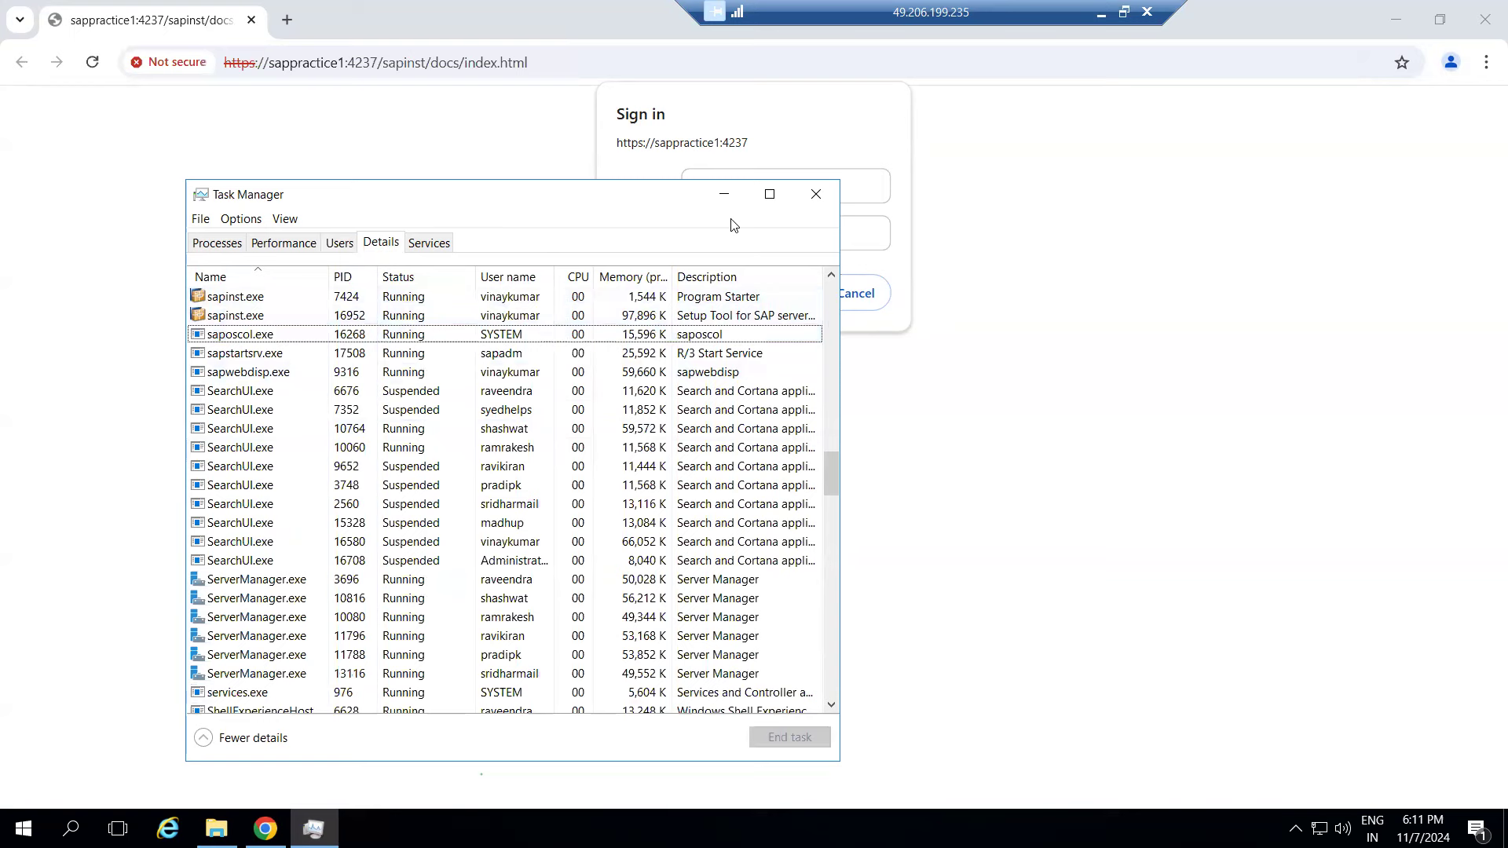
left_click(814, 197)
- Close the browser and browse to the kernel folder in C:\SAPSOFTWARES
left_click(251, 20)
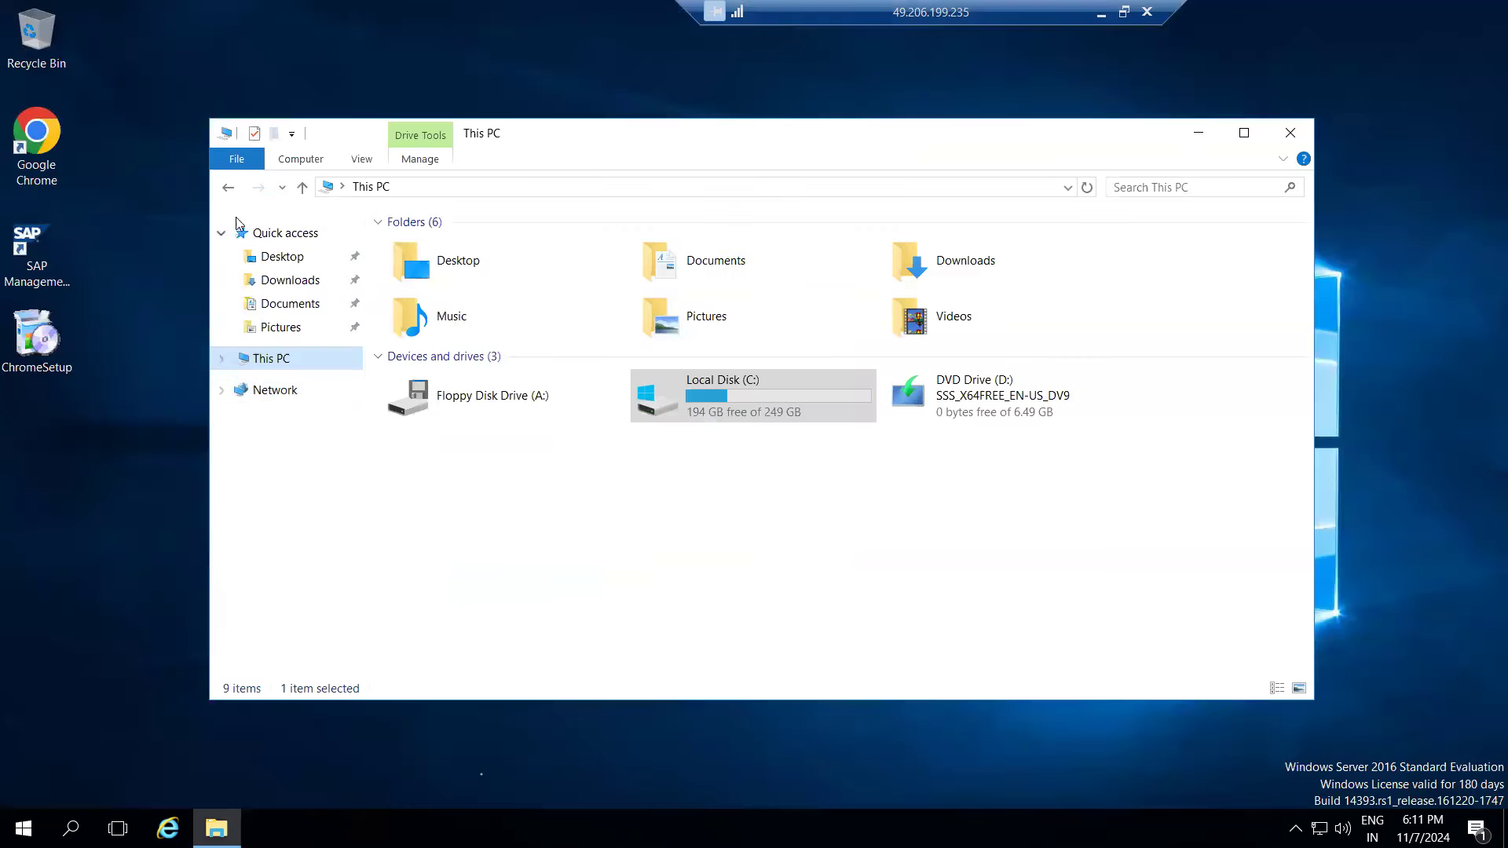
left_click(705, 399)
double_click(705, 399)
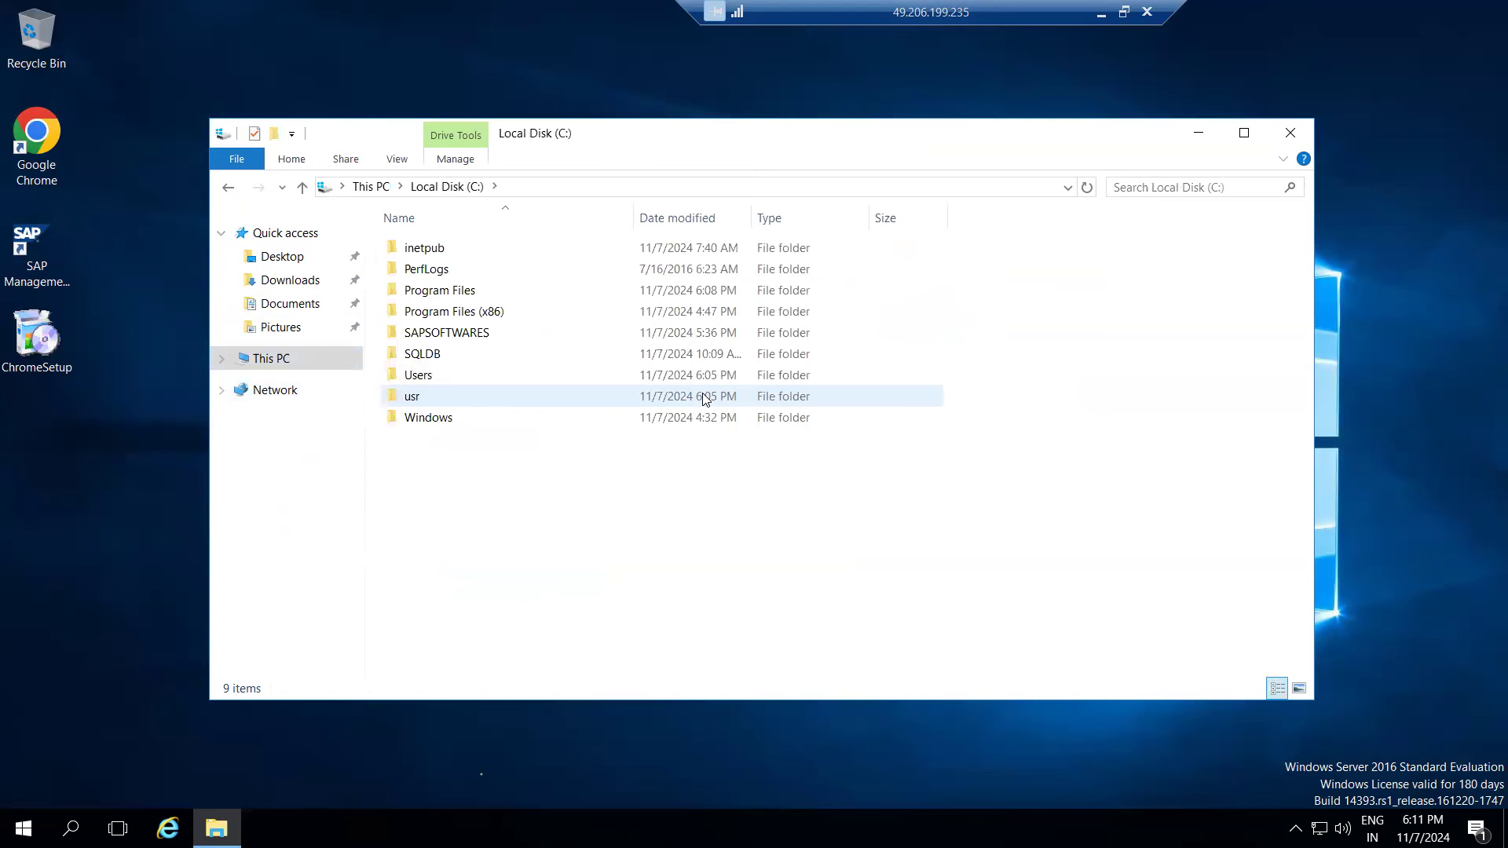
double_click(439, 338)
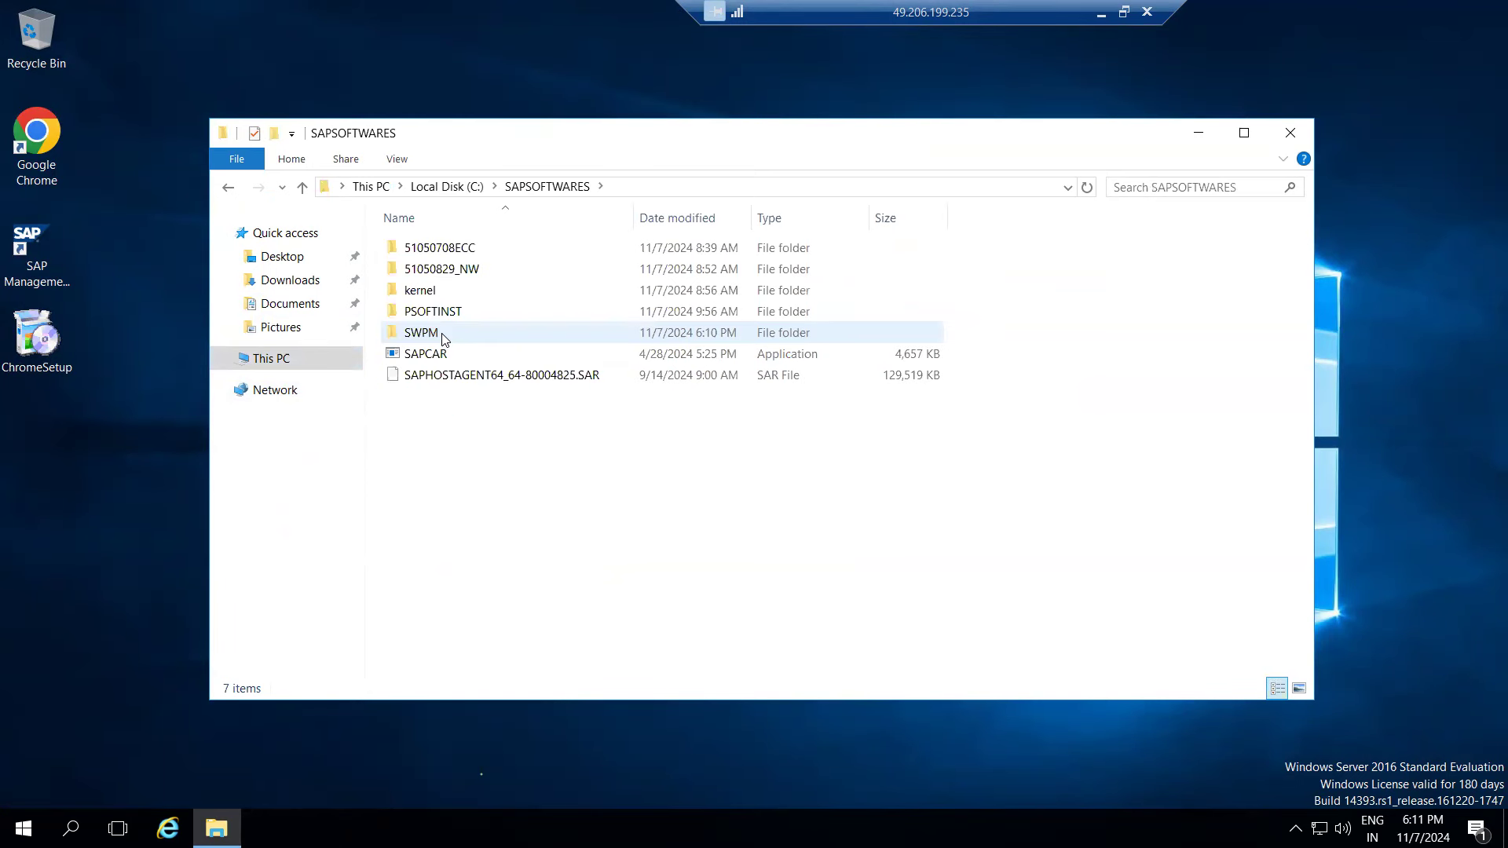
double_click(438, 292)
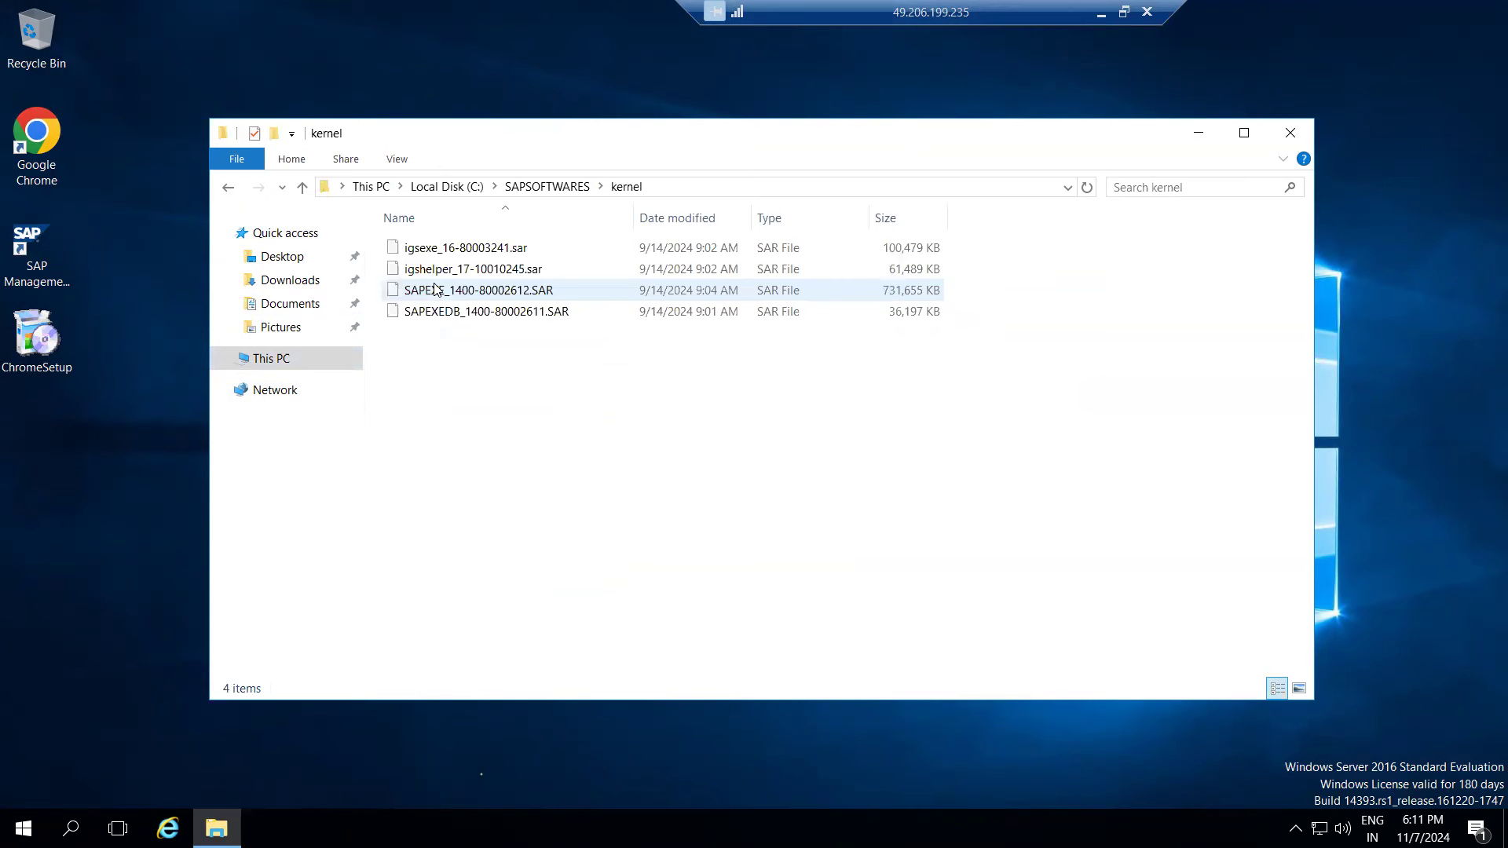
- Compare the sizes of SAPEXEDB_1400-80002611.SAR and SAPEXE_1400-80002612.SAR, then close File Explorer
left_click(440, 314)
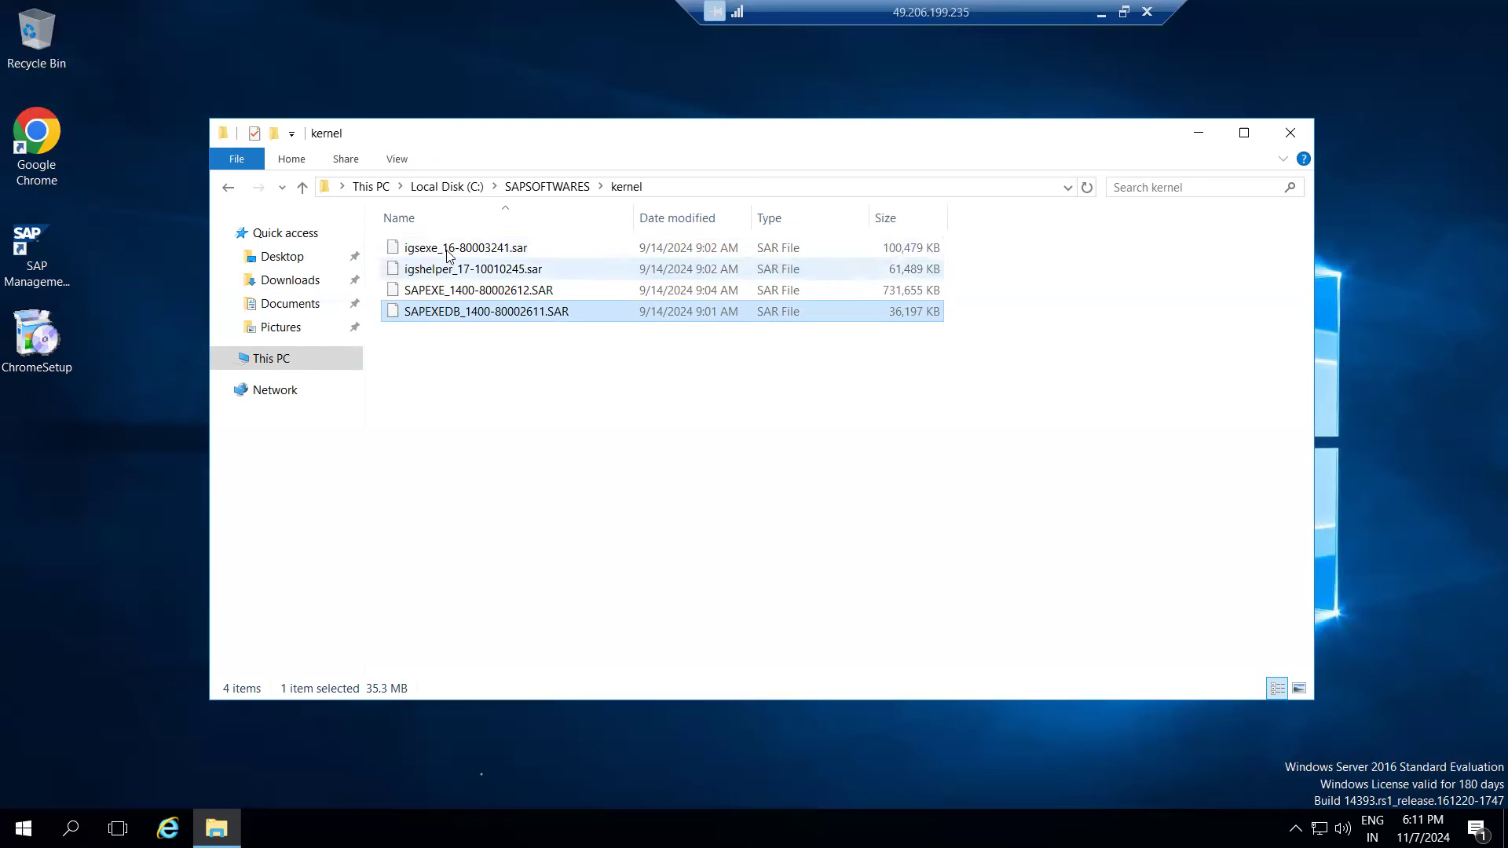
left_click(437, 294)
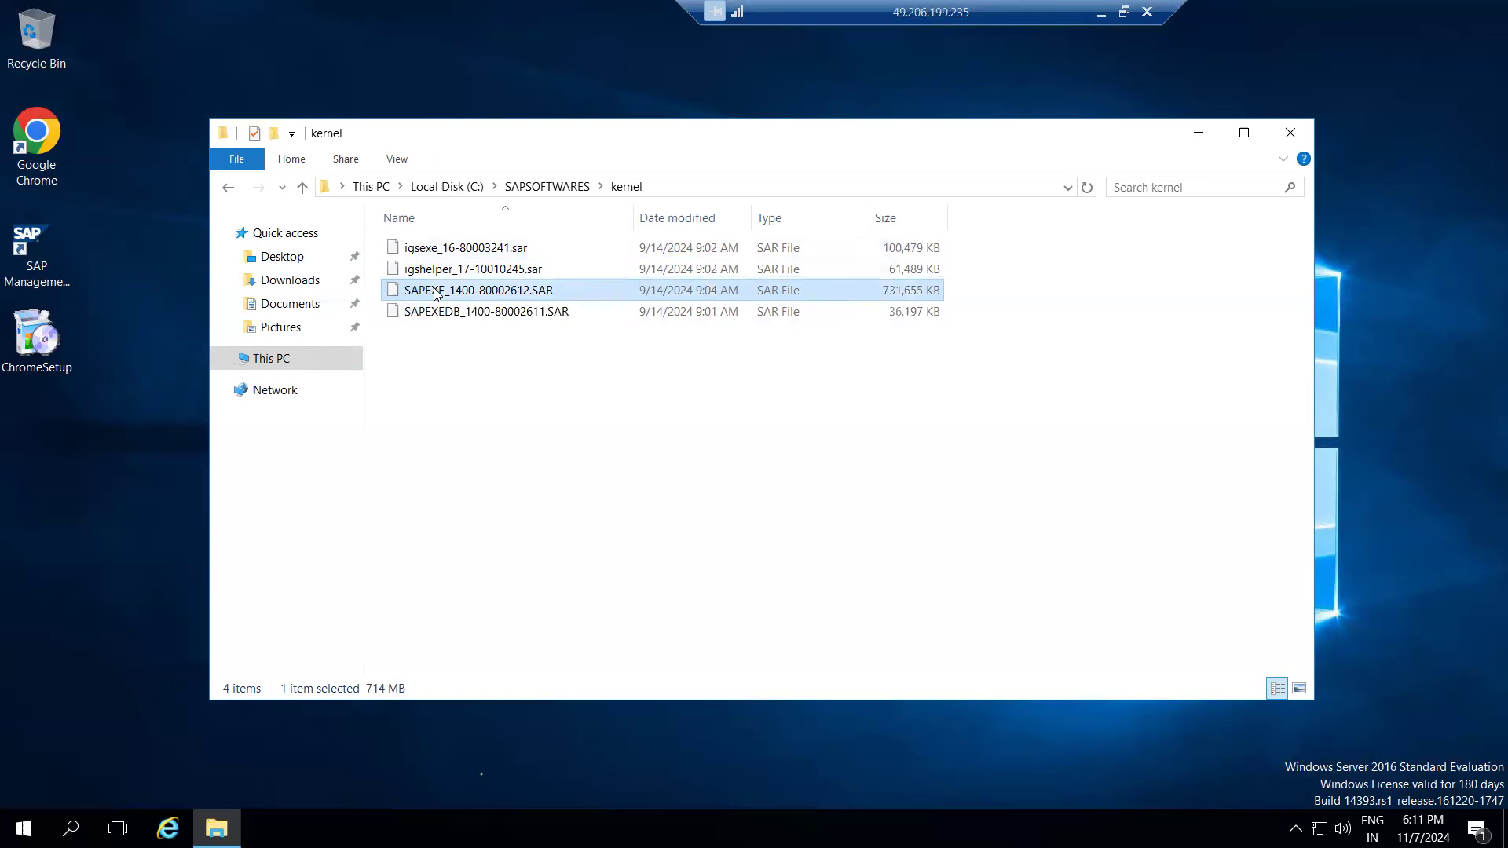
left_click(445, 316)
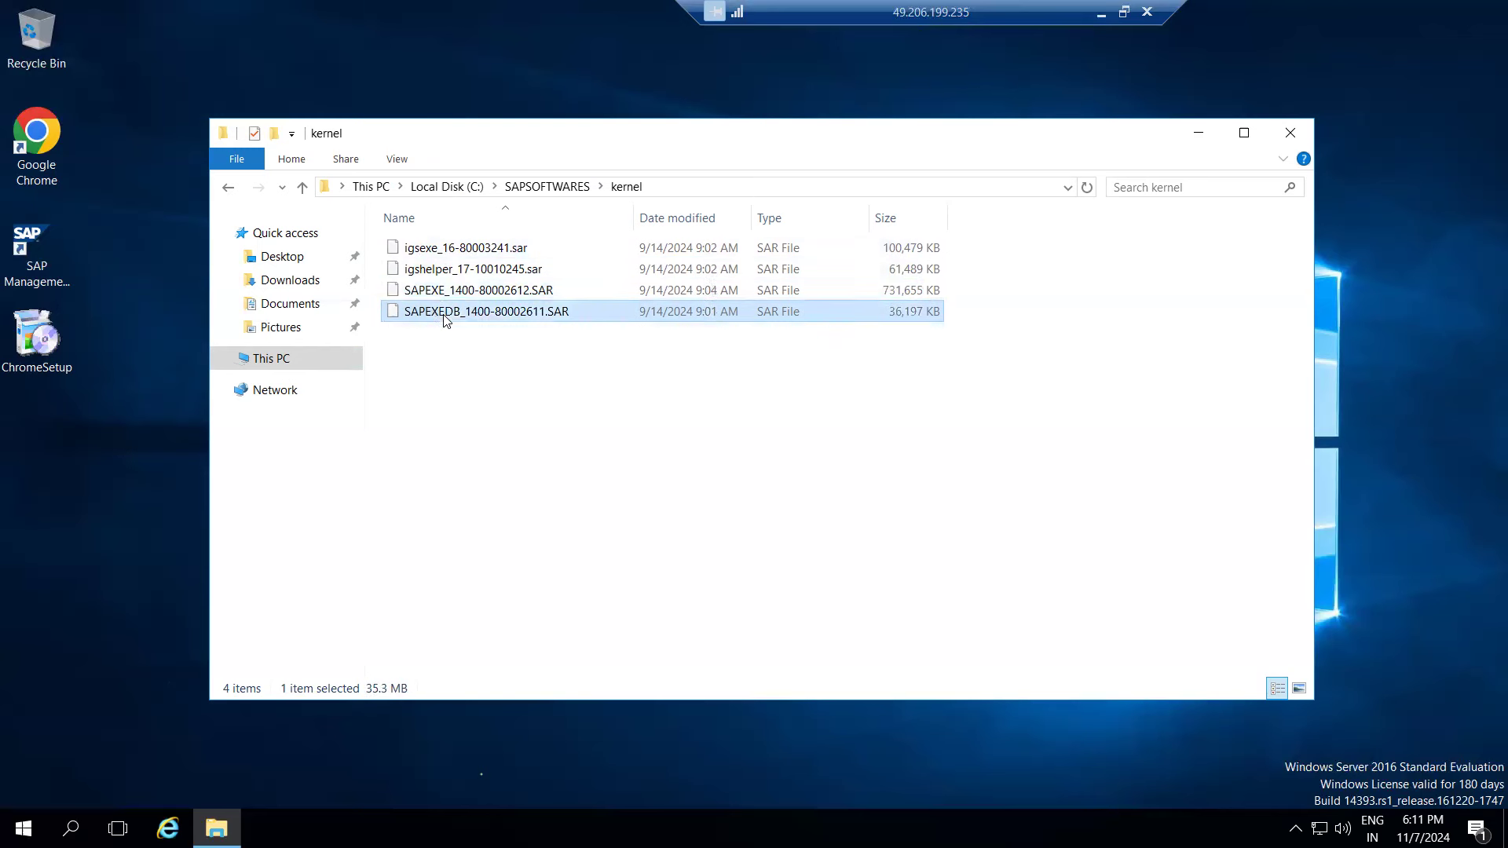
left_click(437, 294)
left_click(445, 315)
left_click(472, 372)
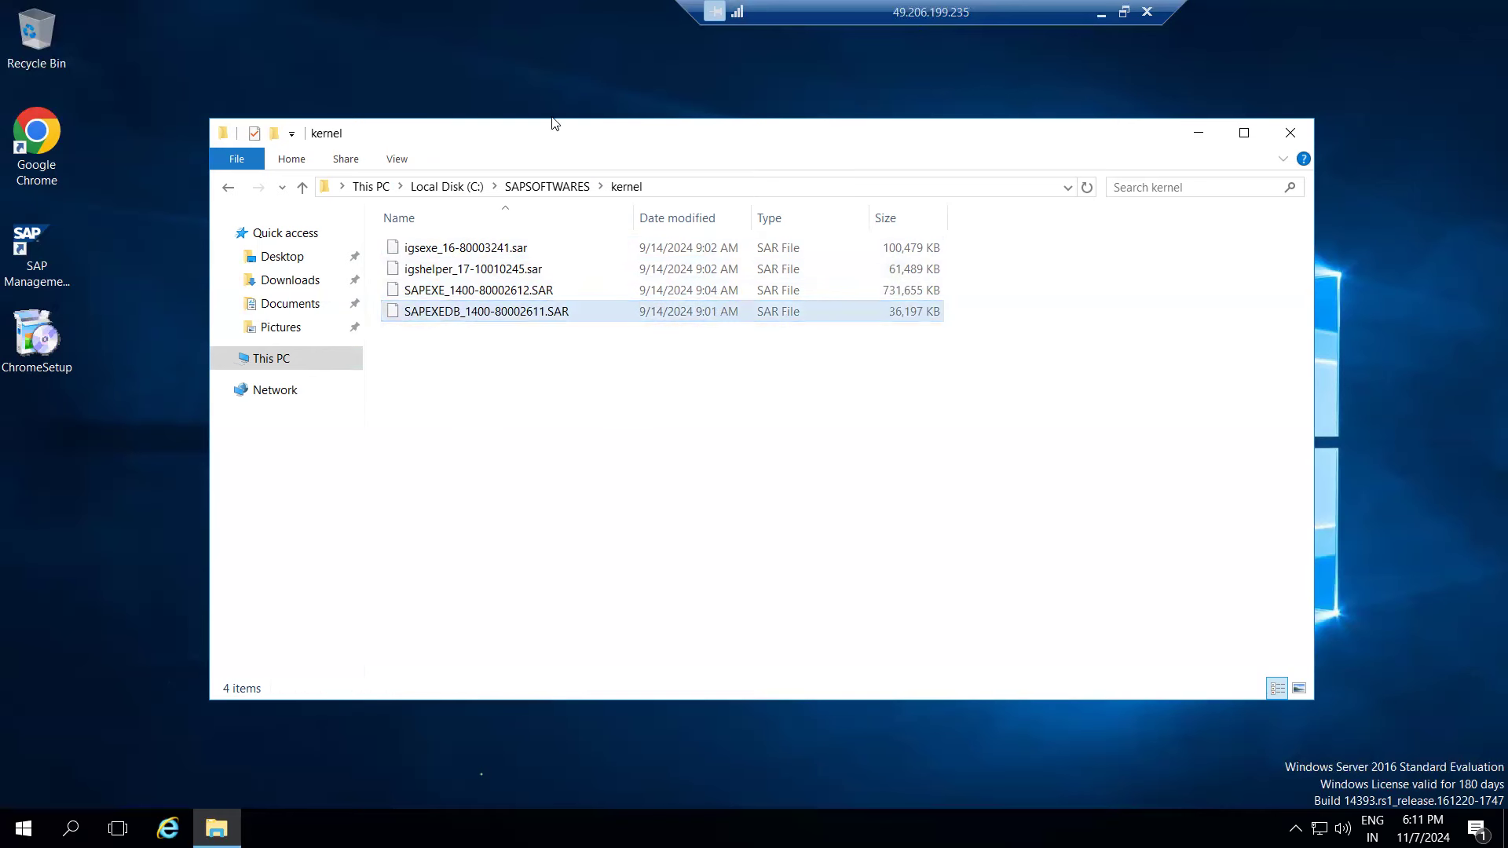
left_click(547, 186)
left_click(1290, 132)
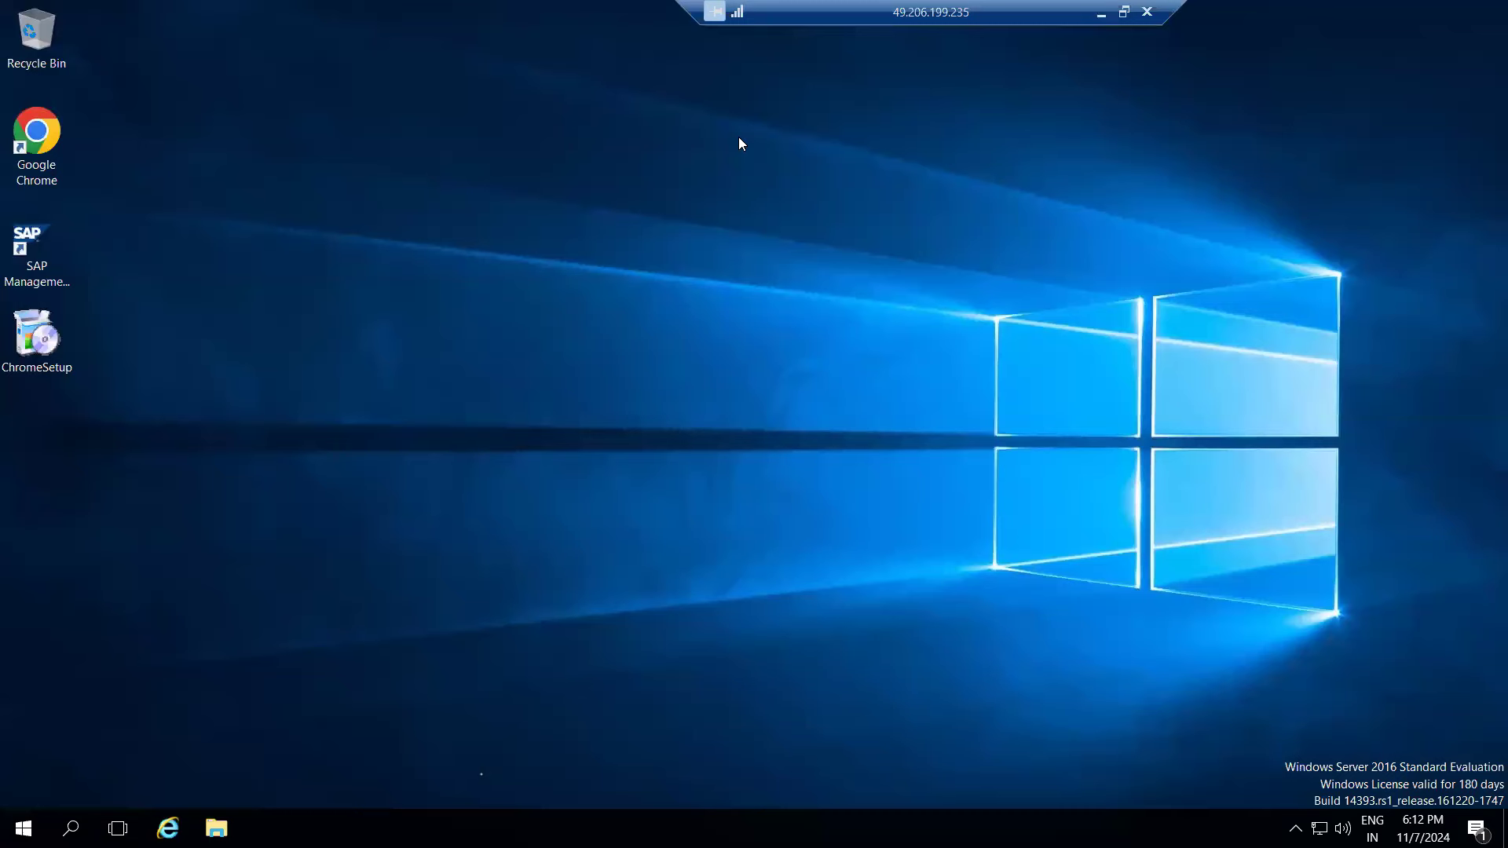
- Minimize the remote session, undo Paint's drawings to a blank canvas, and draw a large text box
left_click(1100, 12)
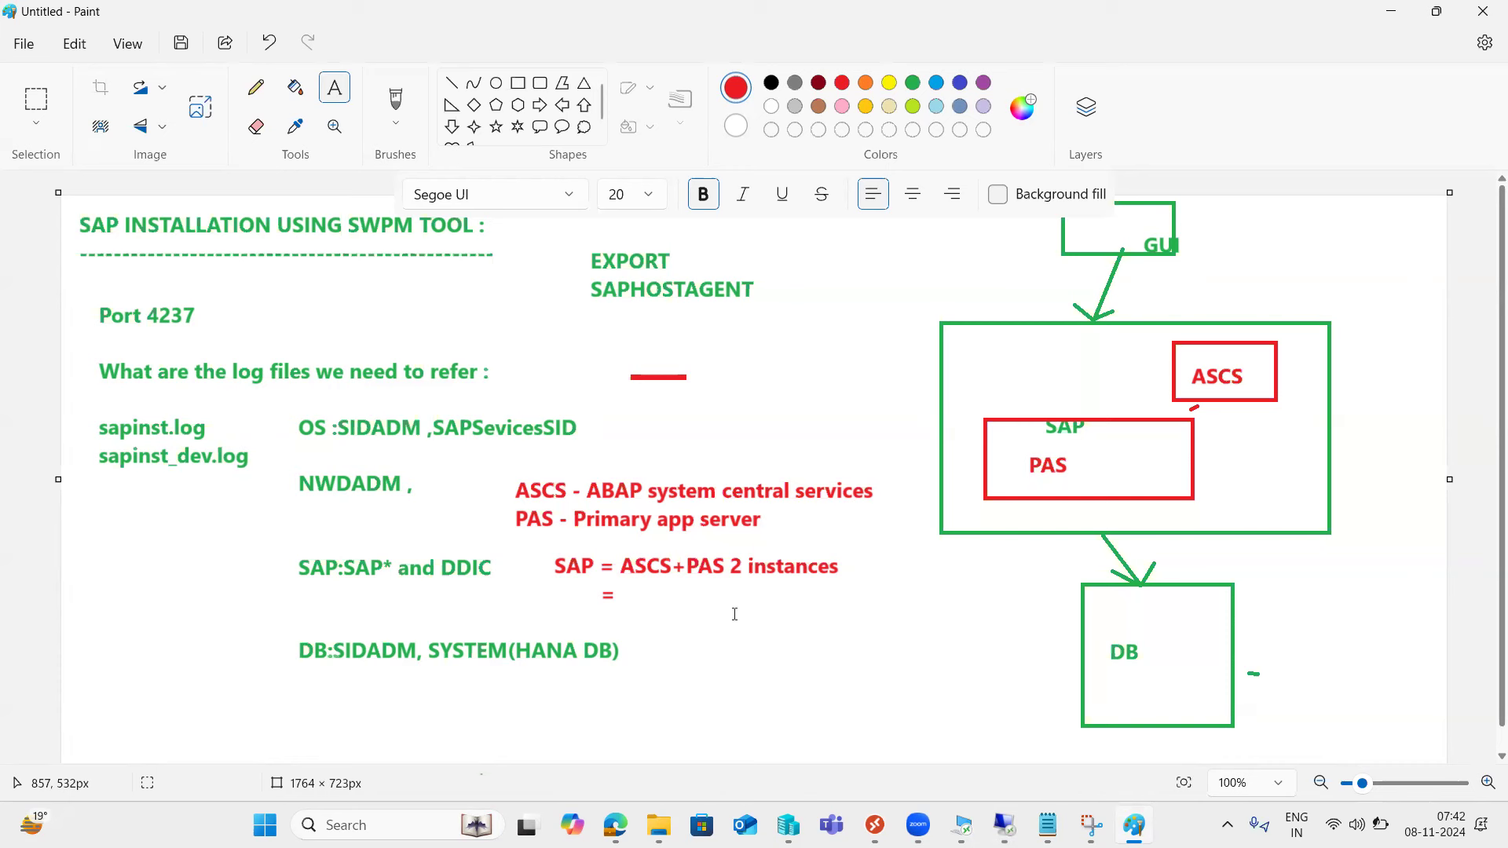
key("ctrl+z")
key("ctrl+z")
key("ctrl+z")
key("ctrl+z")
key("ctrl+z")
key("ctrl+z")
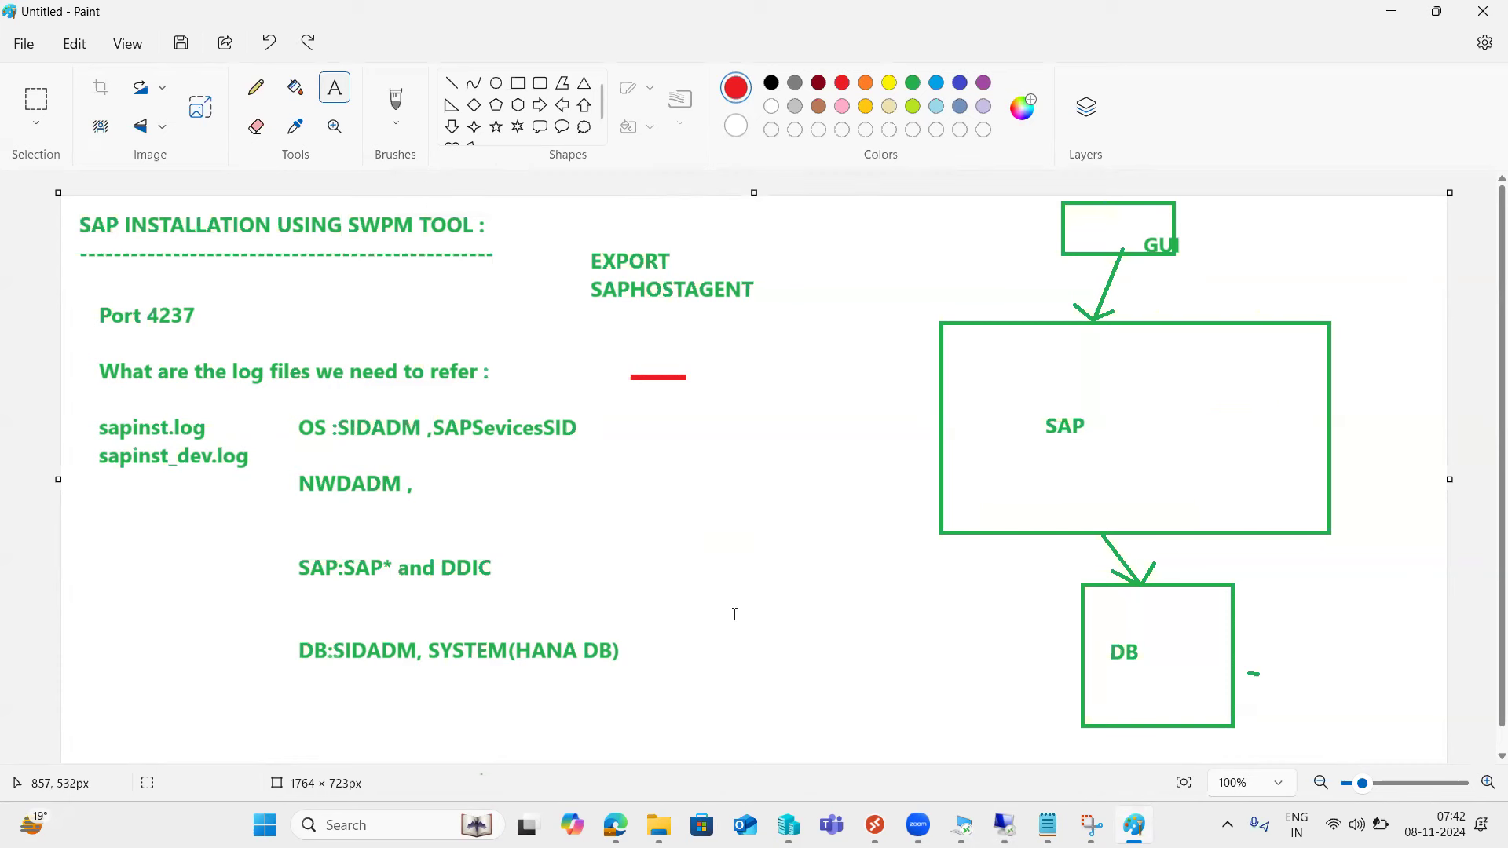
key("ctrl+z")
key("ctrl+z")
key("ctrl+z")
key("ctrl+z")
key("ctrl+z")
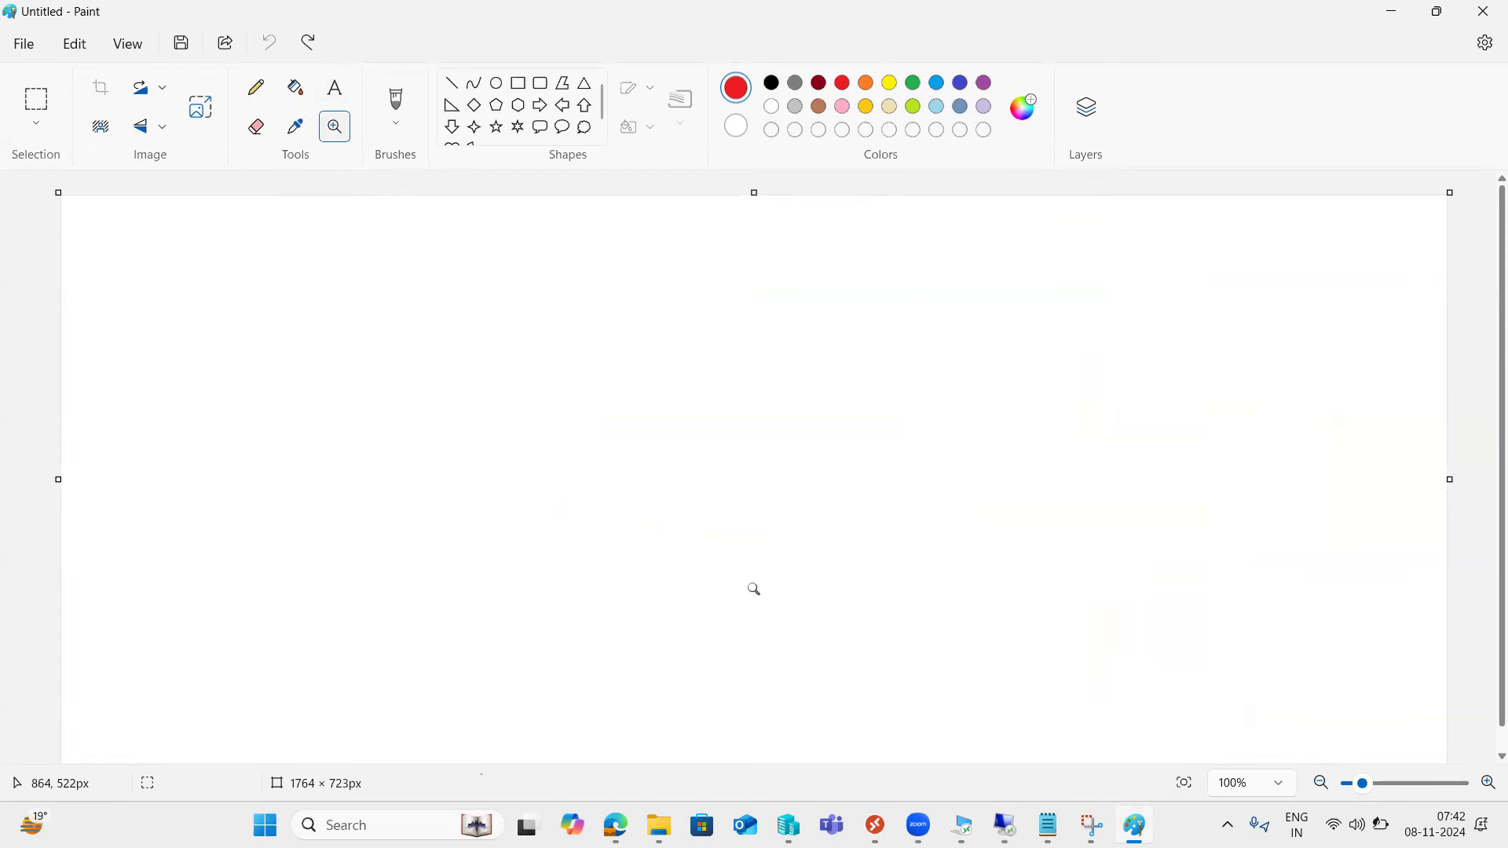
left_click(335, 88)
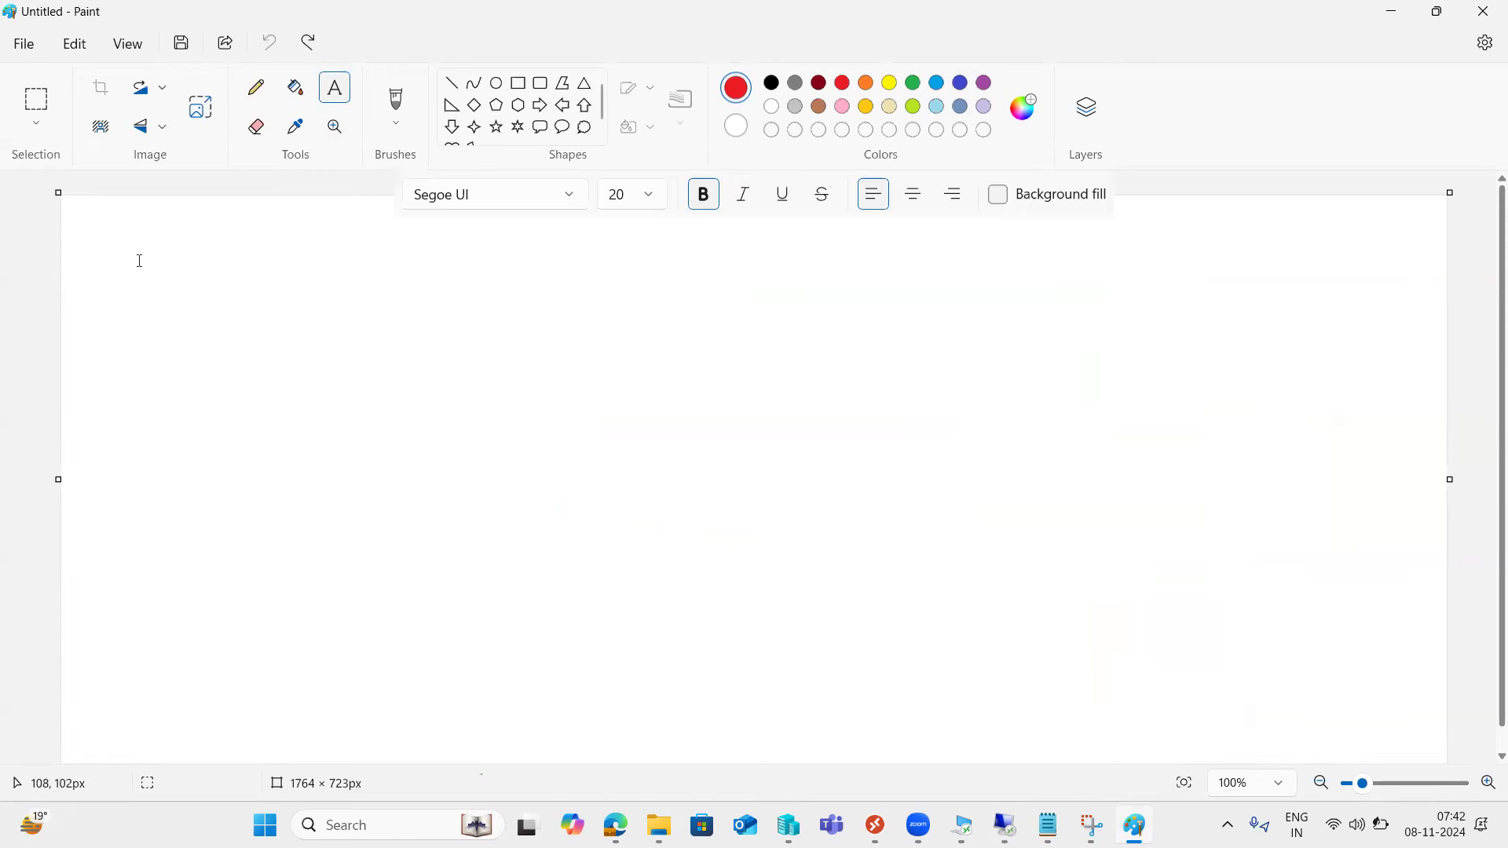
left_click_drag(123, 223, 1398, 749)
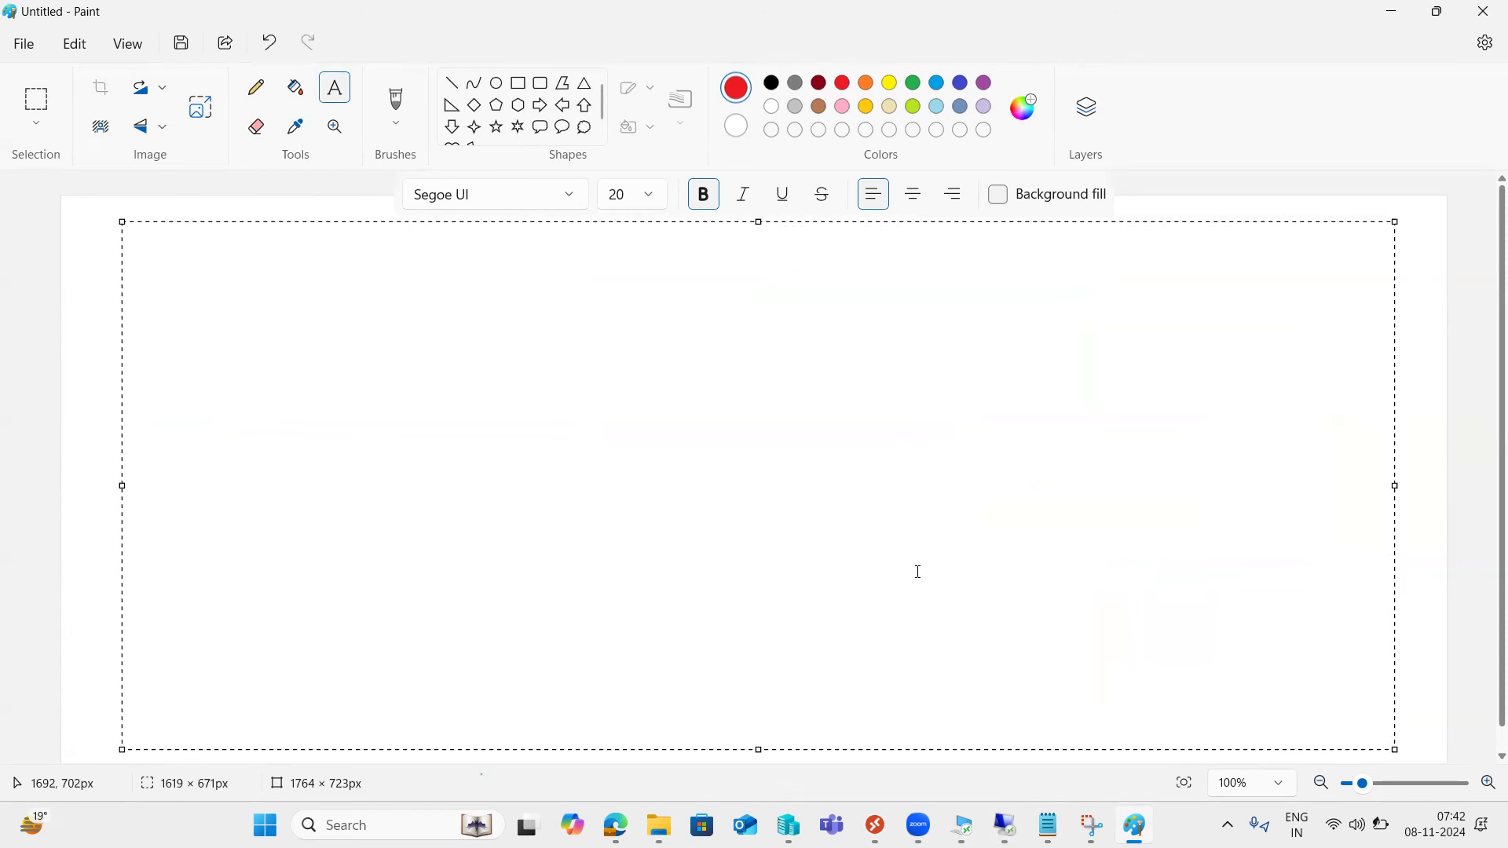
- Type the first lines: 'SAP NW -basic', 'SAP ECC -' and 'SAP BW -'
type("SAP NW -basis")
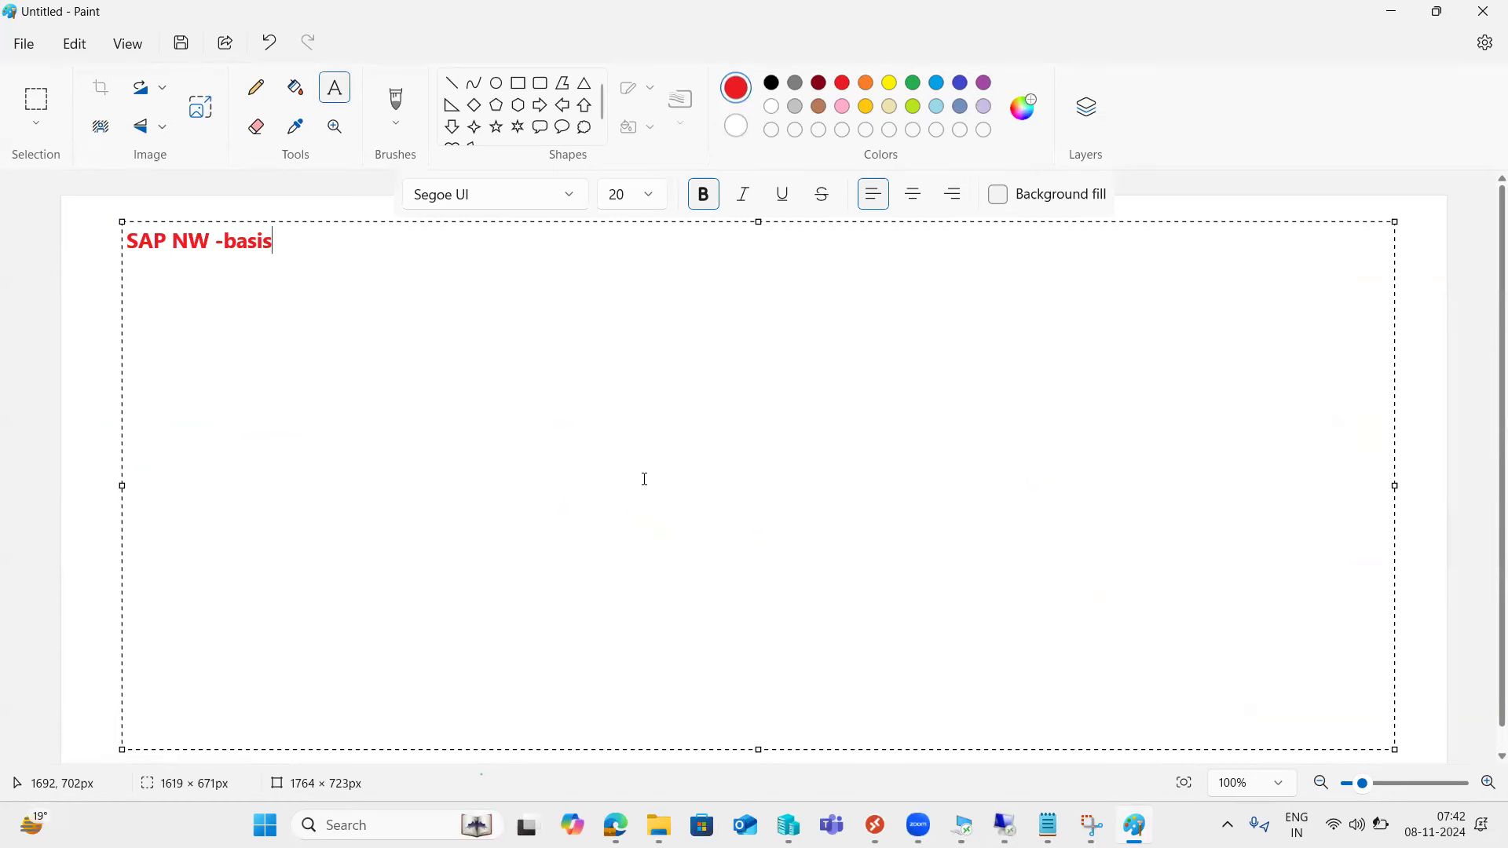
key("BackSpace")
key("BackSpace")
type("ic ")
type("SAP ECC")
type("-")
key("Return")
type("SAP BW -")
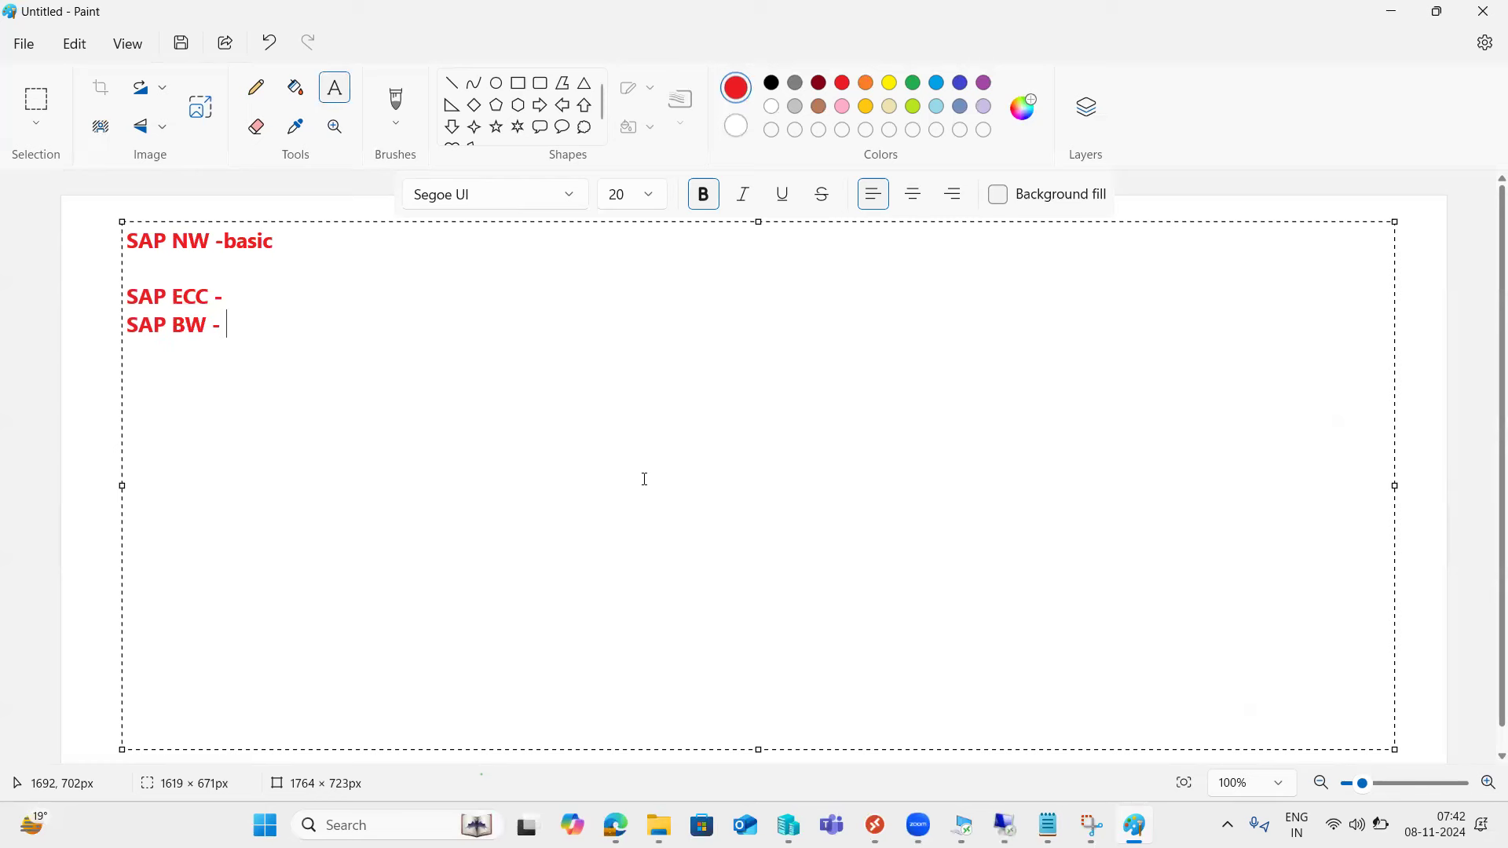
key("Return")
- Add SAP S4HANA, FIORI, EWM, CrM, SRM, SCM and SMP, then select from SAP BW down
type("SAP S4HANA ")
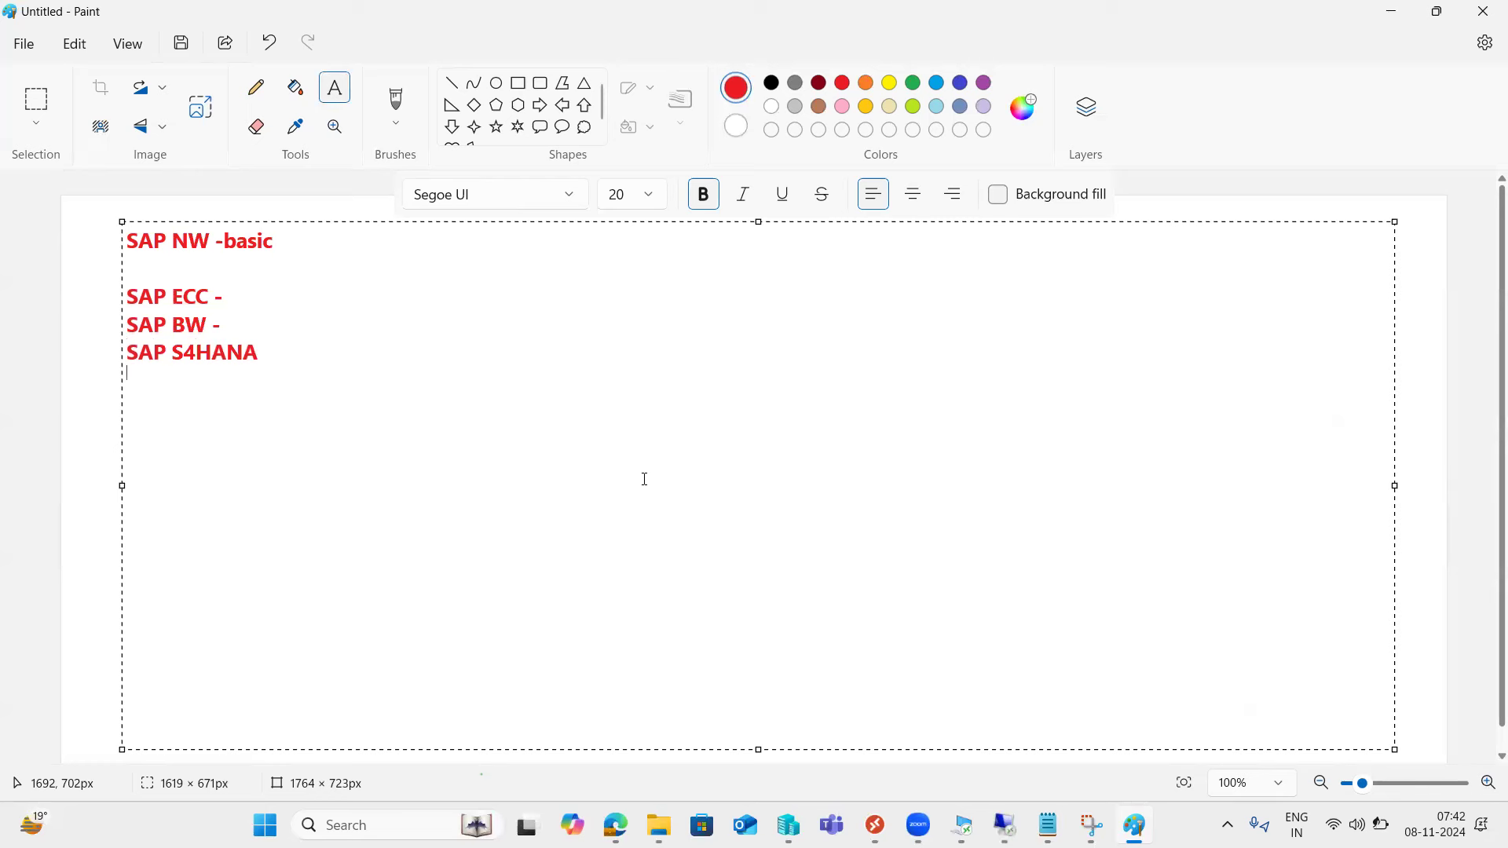
type("SAP FIORI ")
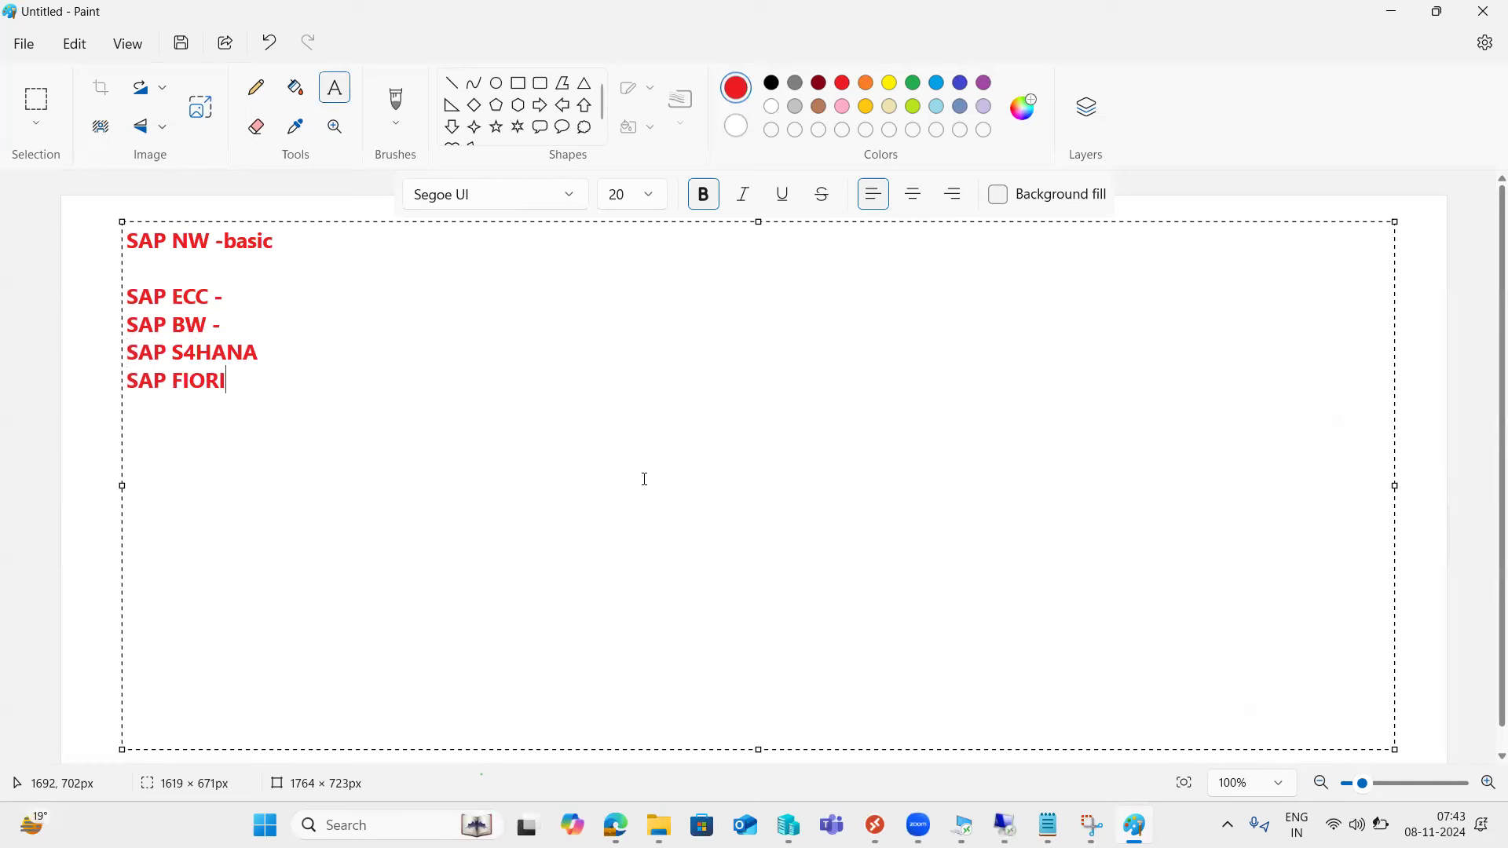
type("SAP EW")
type("M  ")
type("SAP ")
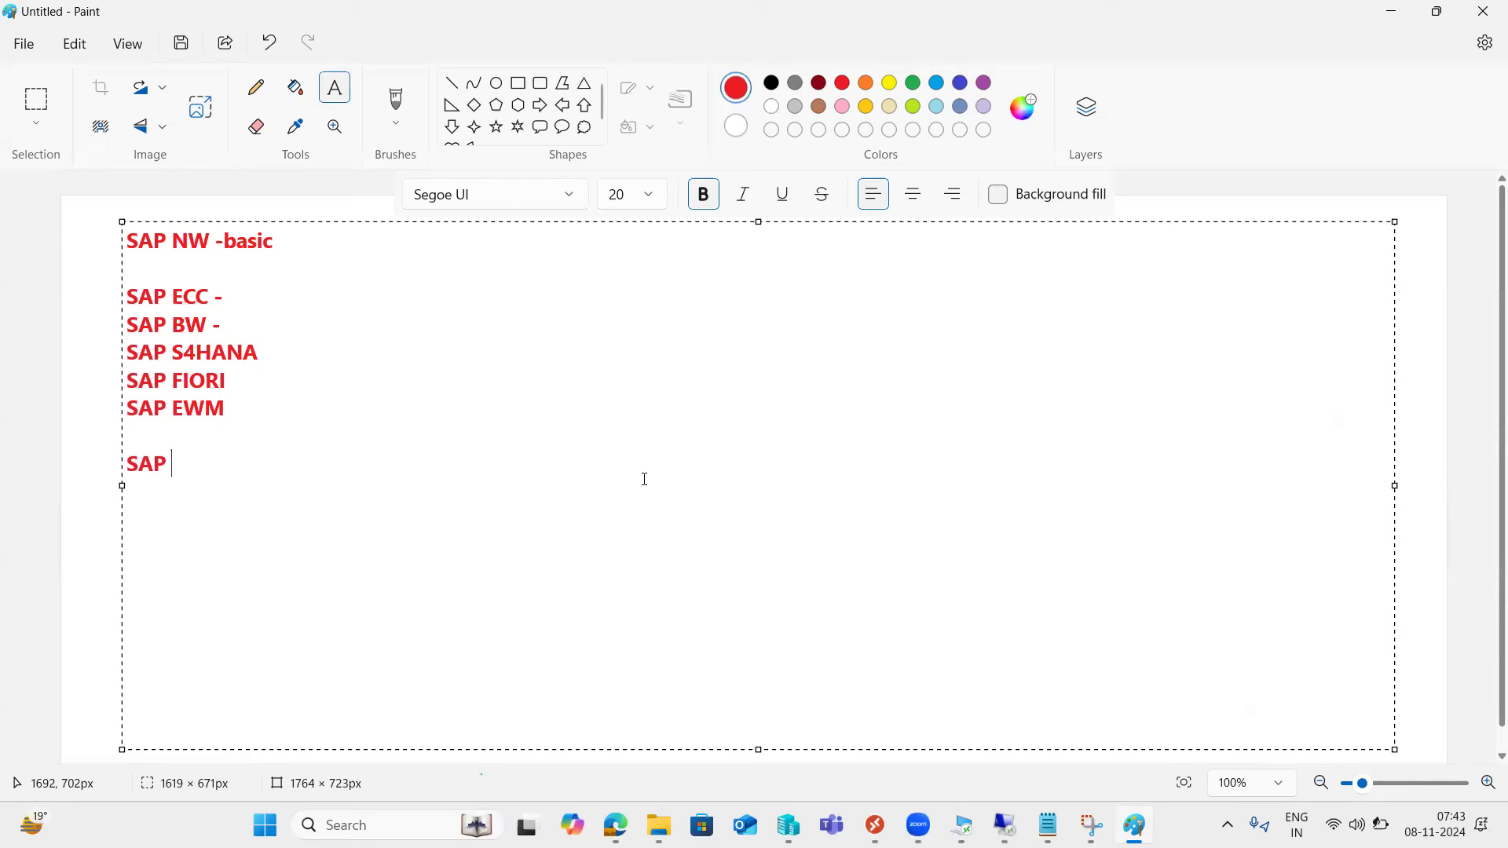
type("CrM")
key("Return")
type("SAP")
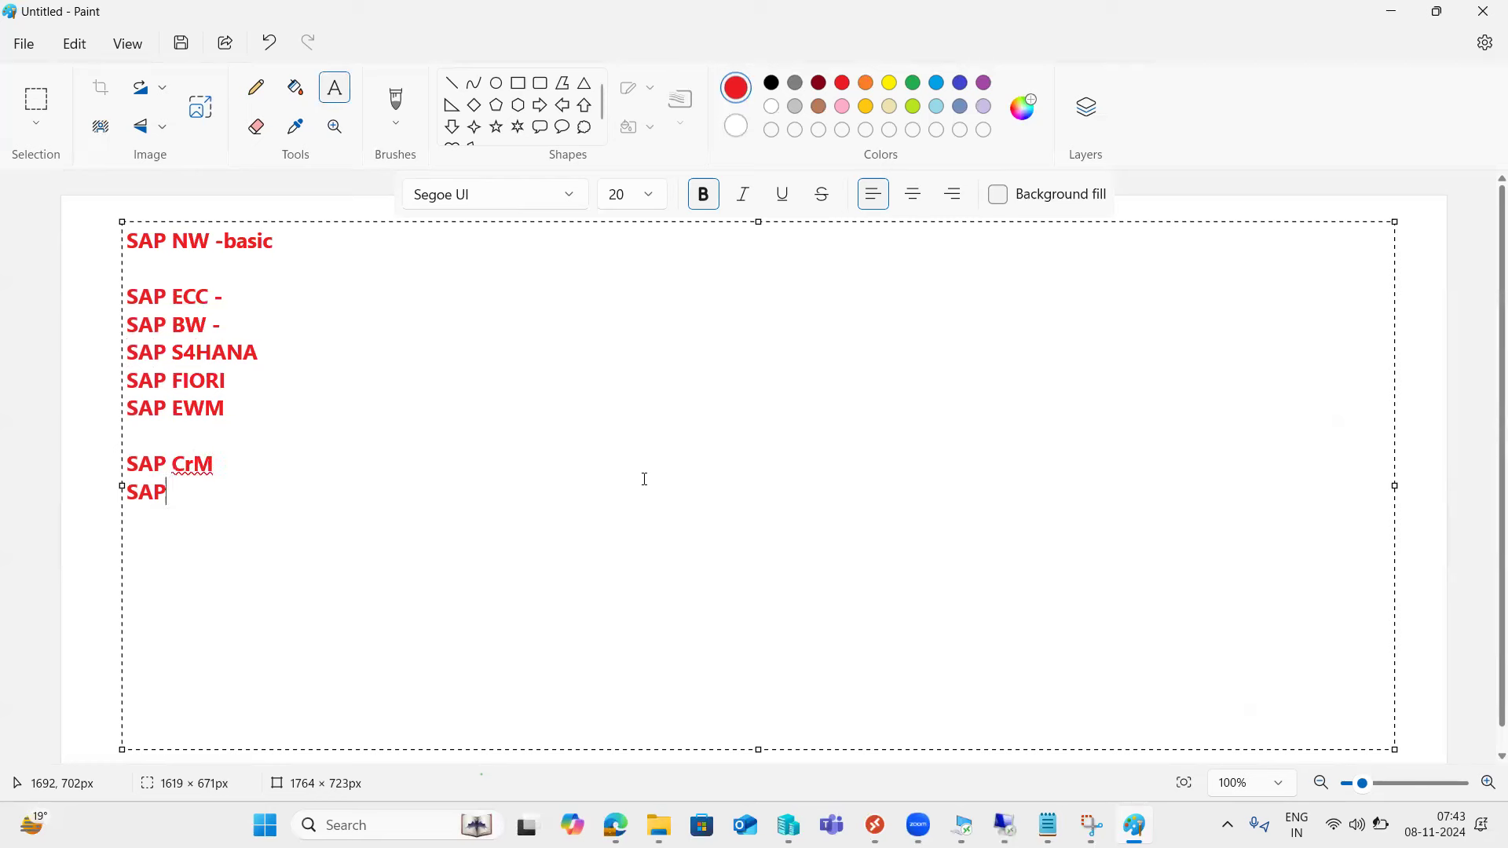
type(" SRM")
key("Return")
type("SAP S")
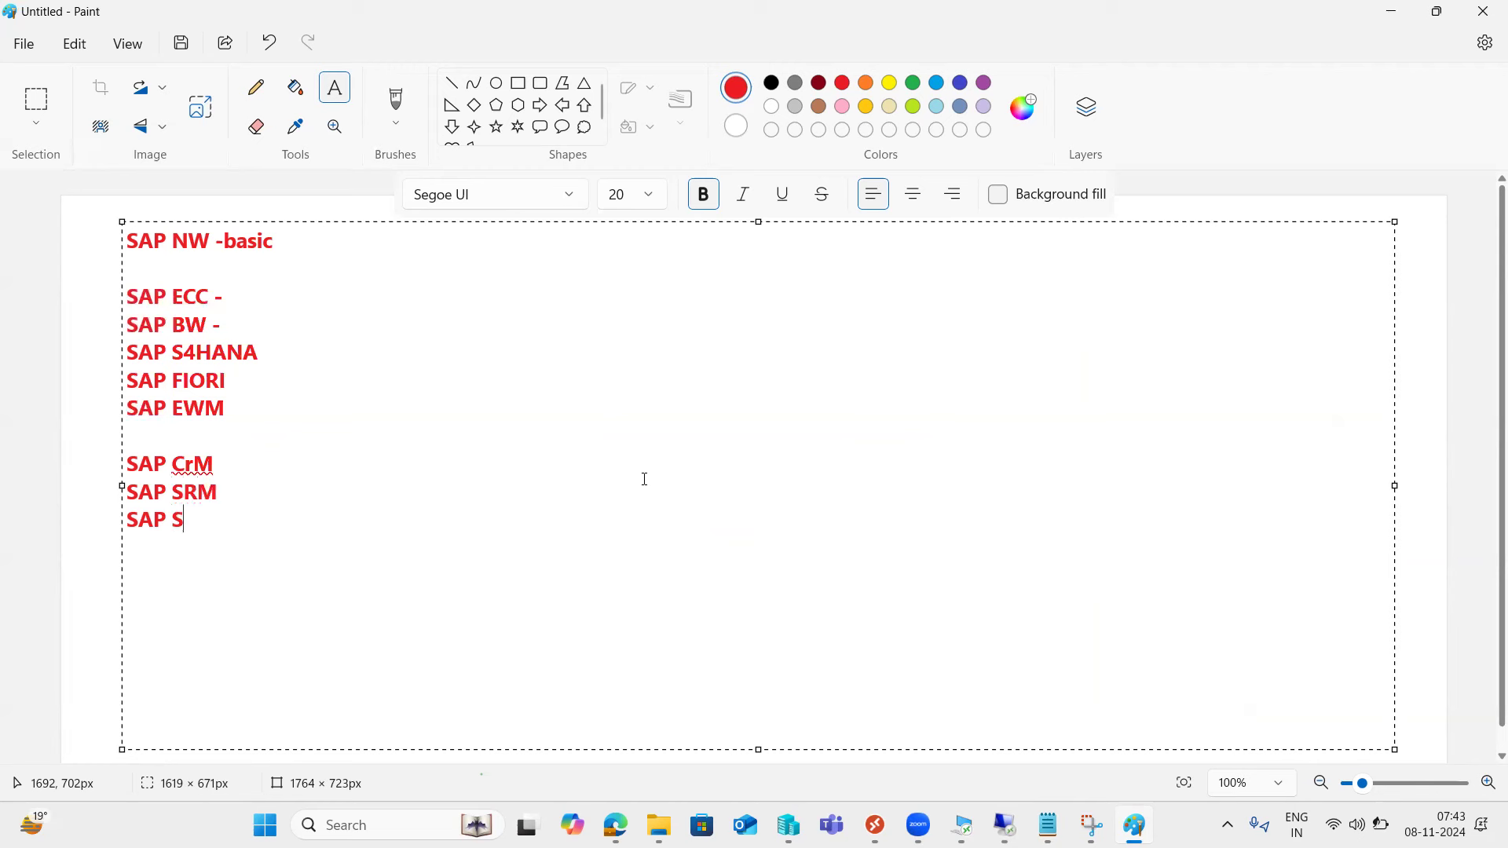
type("CM")
key("Return")
type("SAP SMP ")
type("SAP")
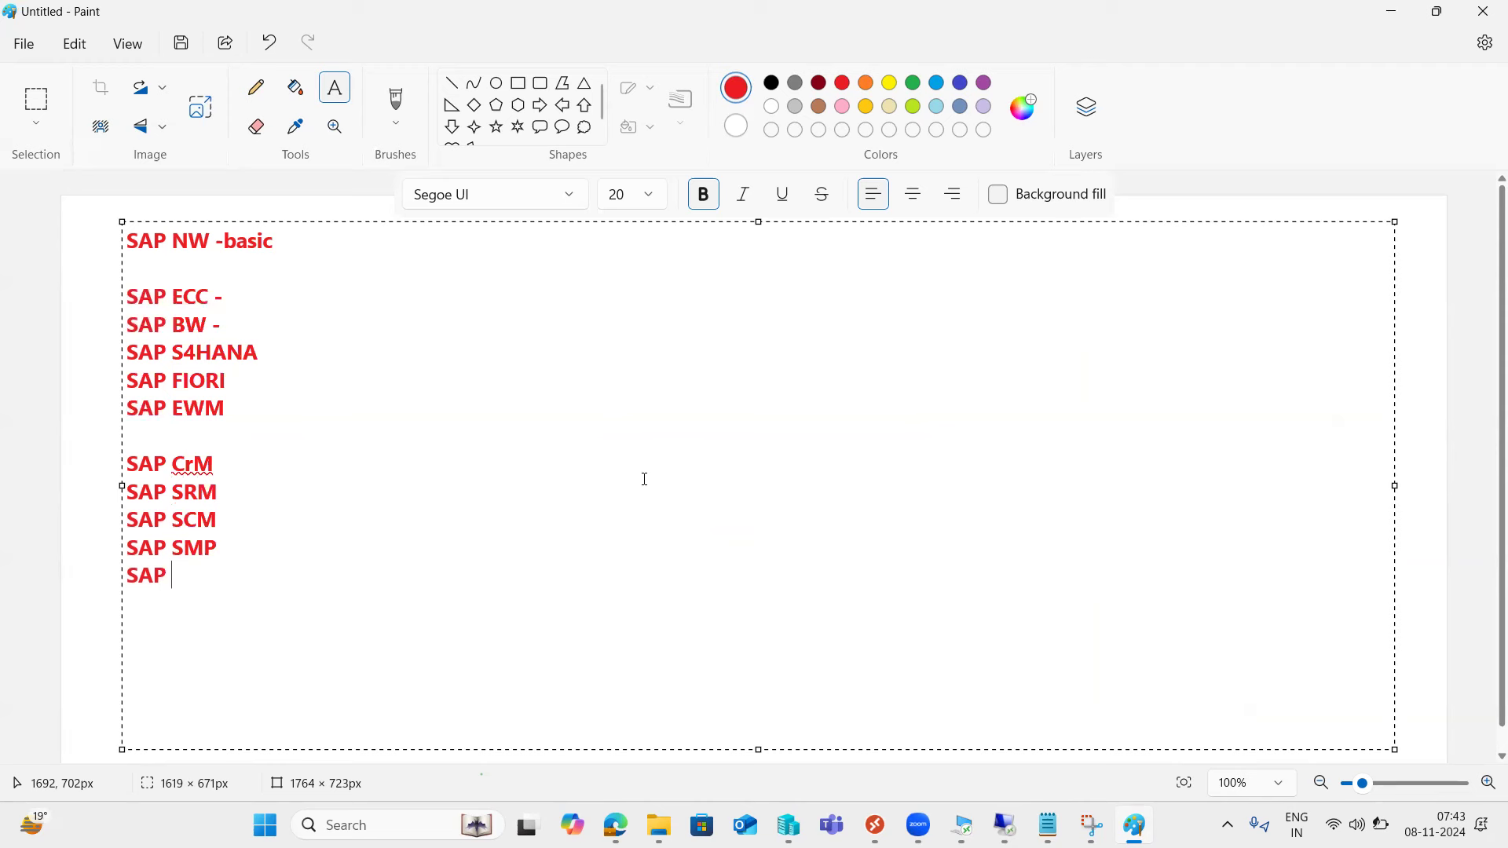
left_click_drag(209, 563, 125, 325)
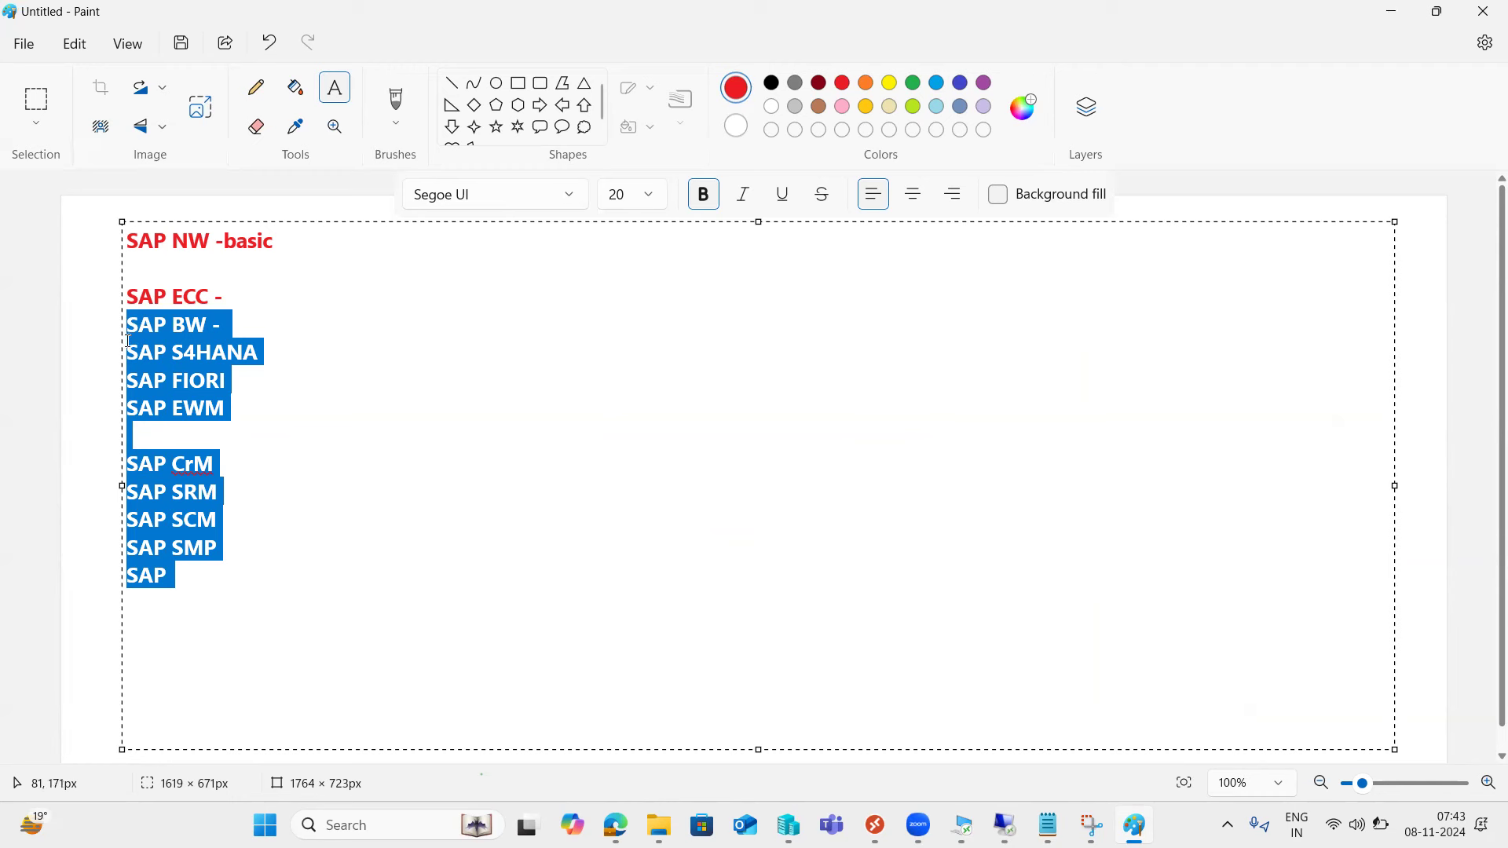
key("BackSpace")
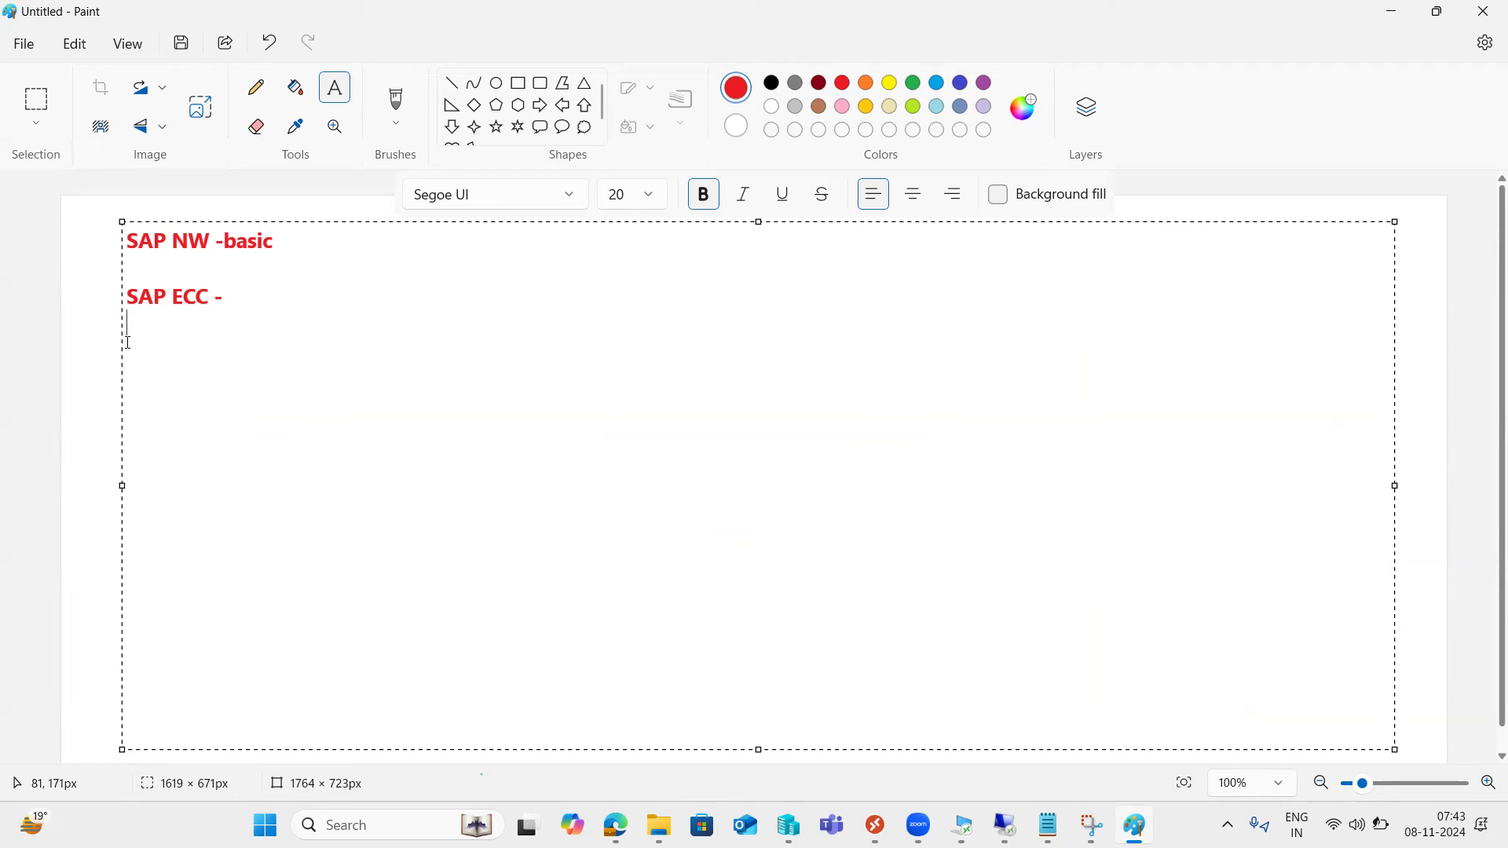
key("BackSpace")
key("shift+Left")
key("shift+Left")
key("shift+Left")
key("shift+Left")
key("shift+Left")
key("shift+Left")
key("shift+Left")
key("shift+Left")
key("shift+Left")
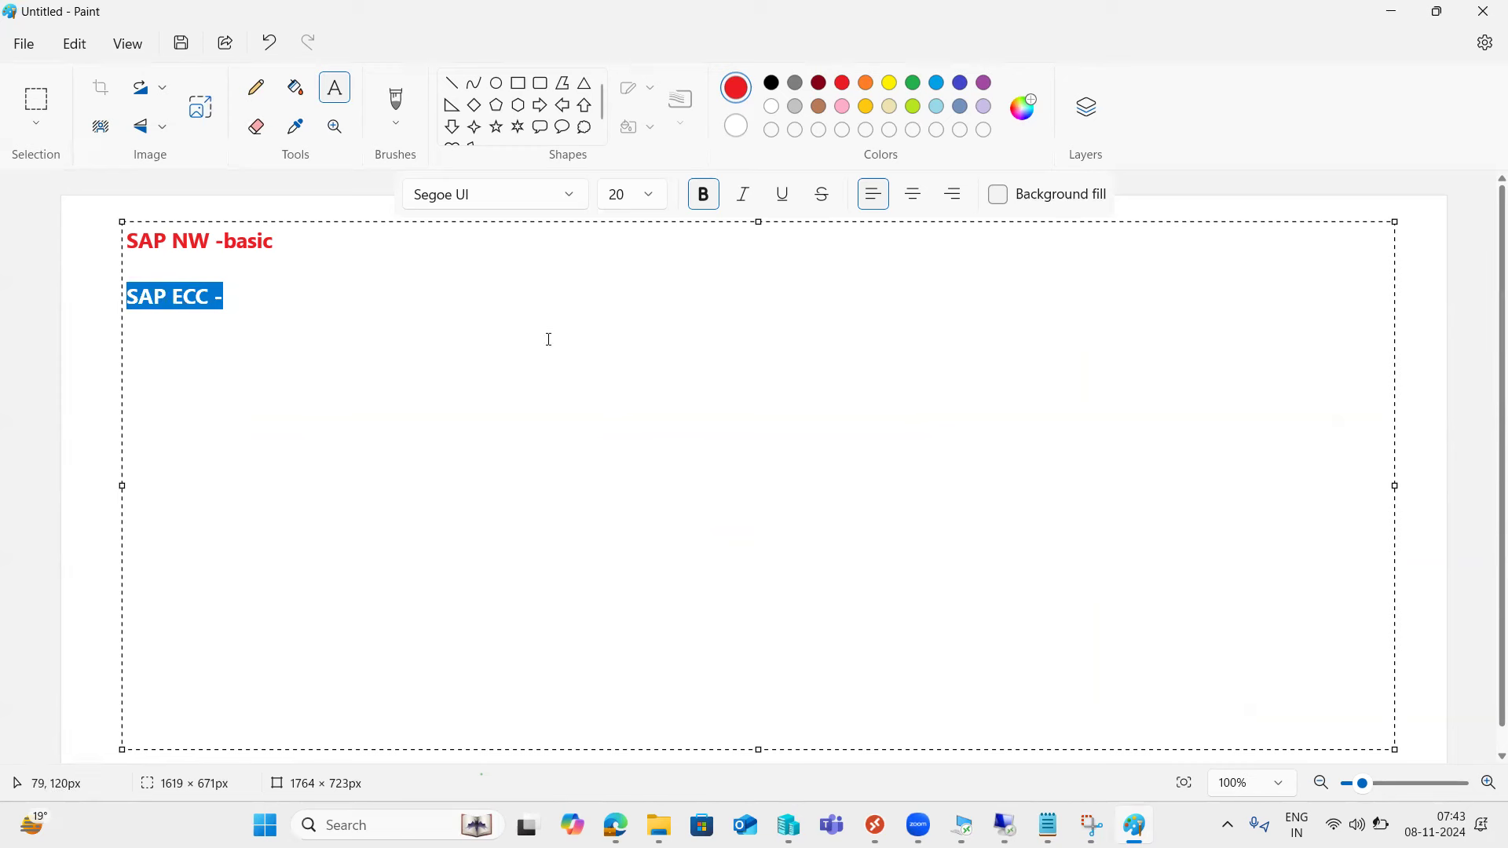
left_click_drag(303, 238, 124, 213)
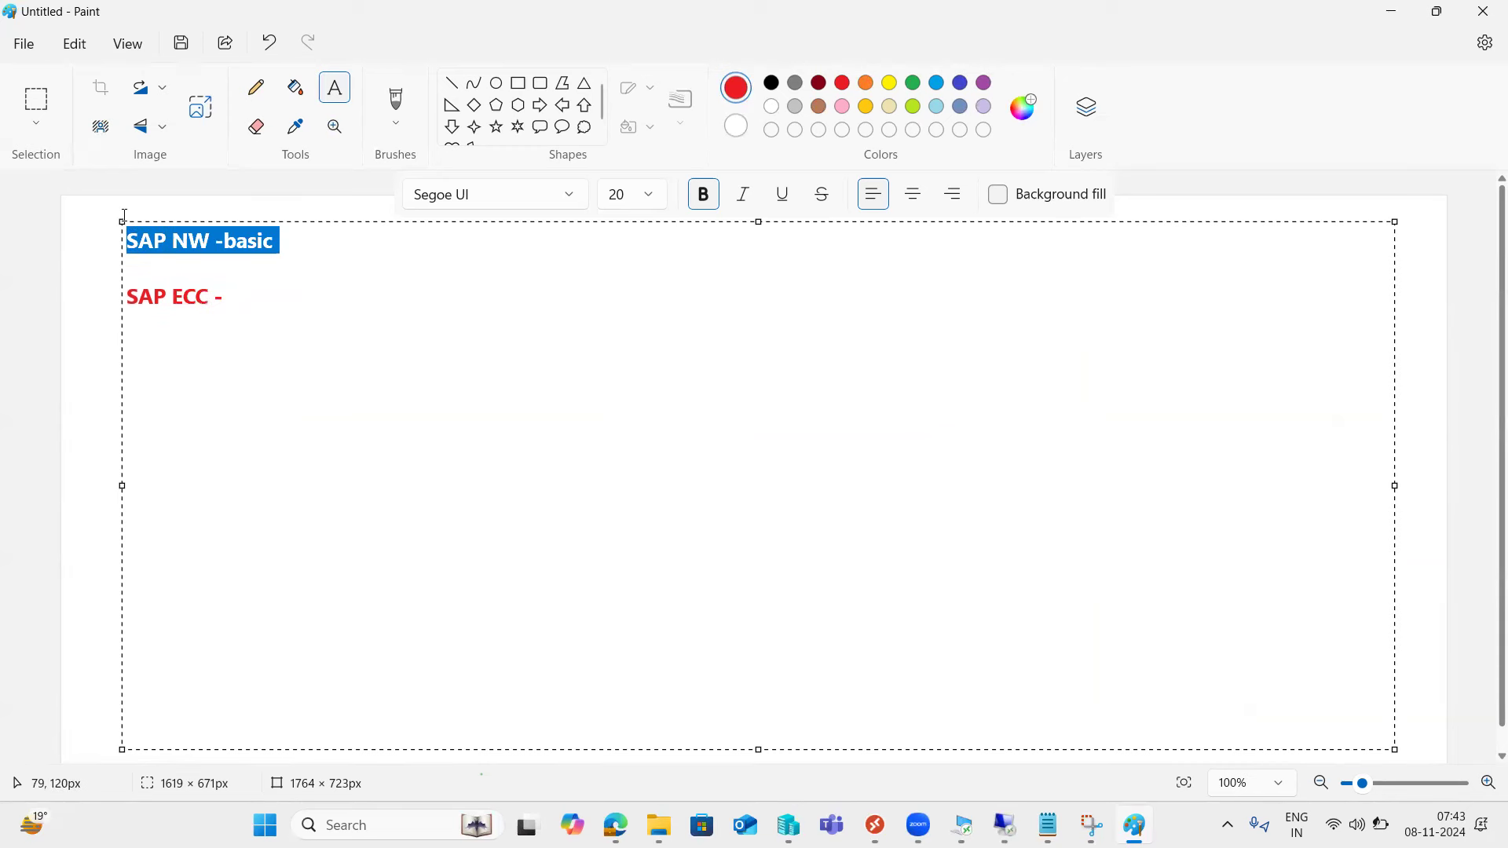
left_click(223, 241)
left_click_drag(219, 240, 288, 245)
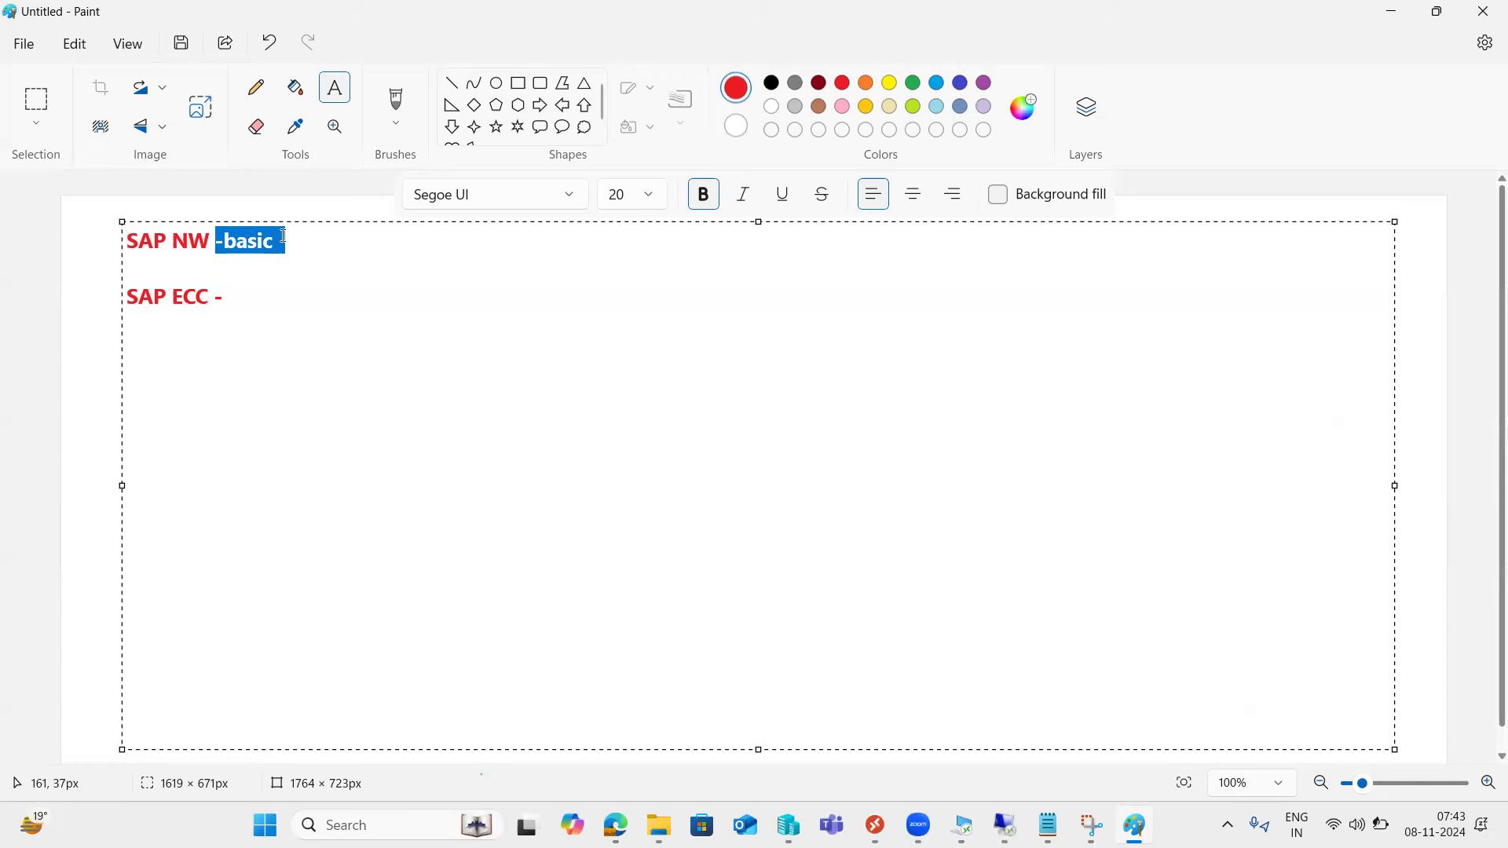
left_click(284, 237)
left_click_drag(284, 237, 123, 233)
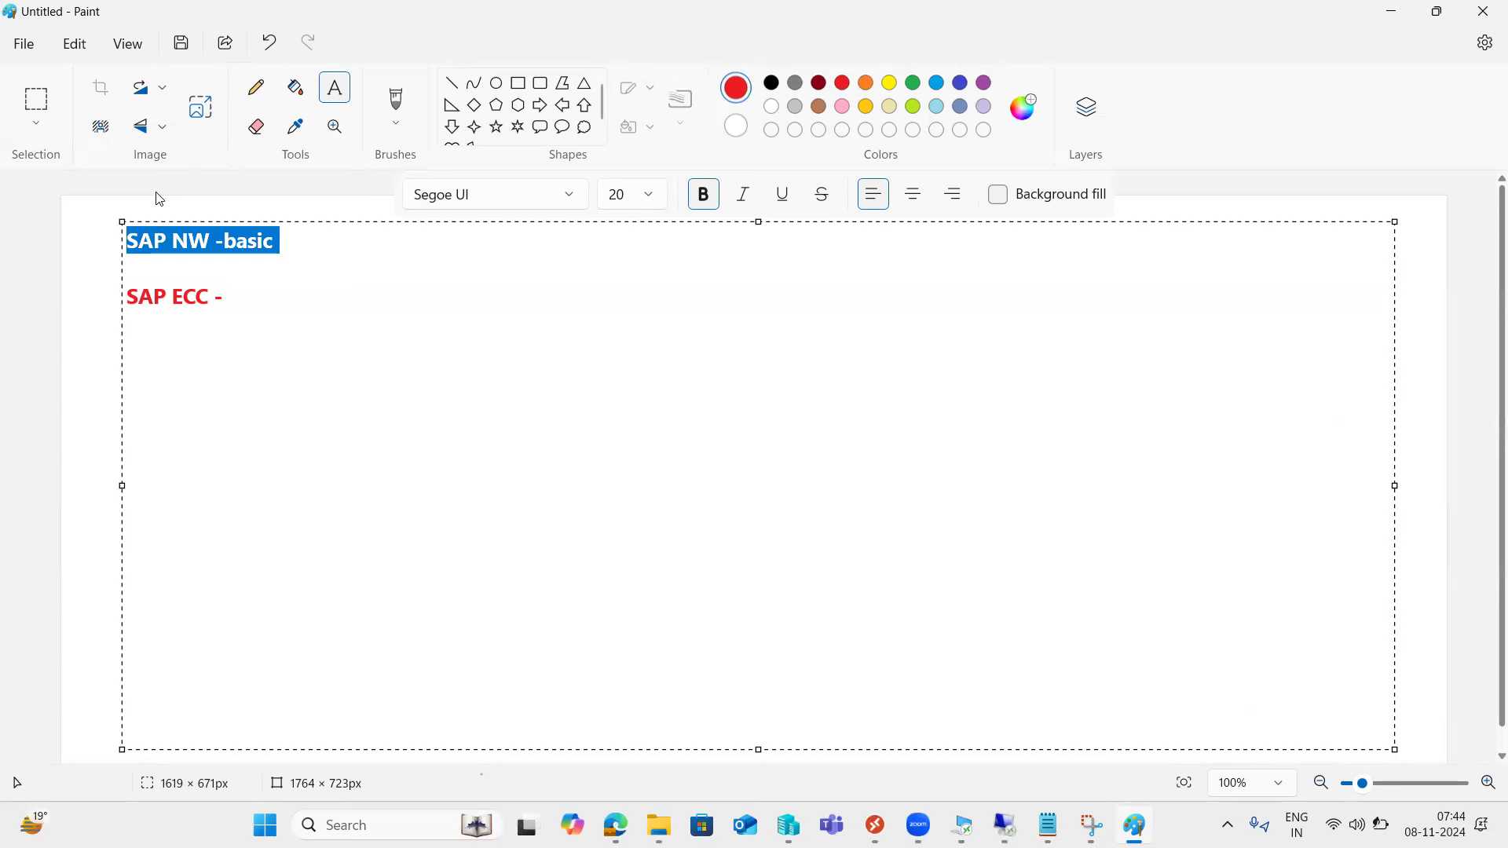
left_click(255, 296)
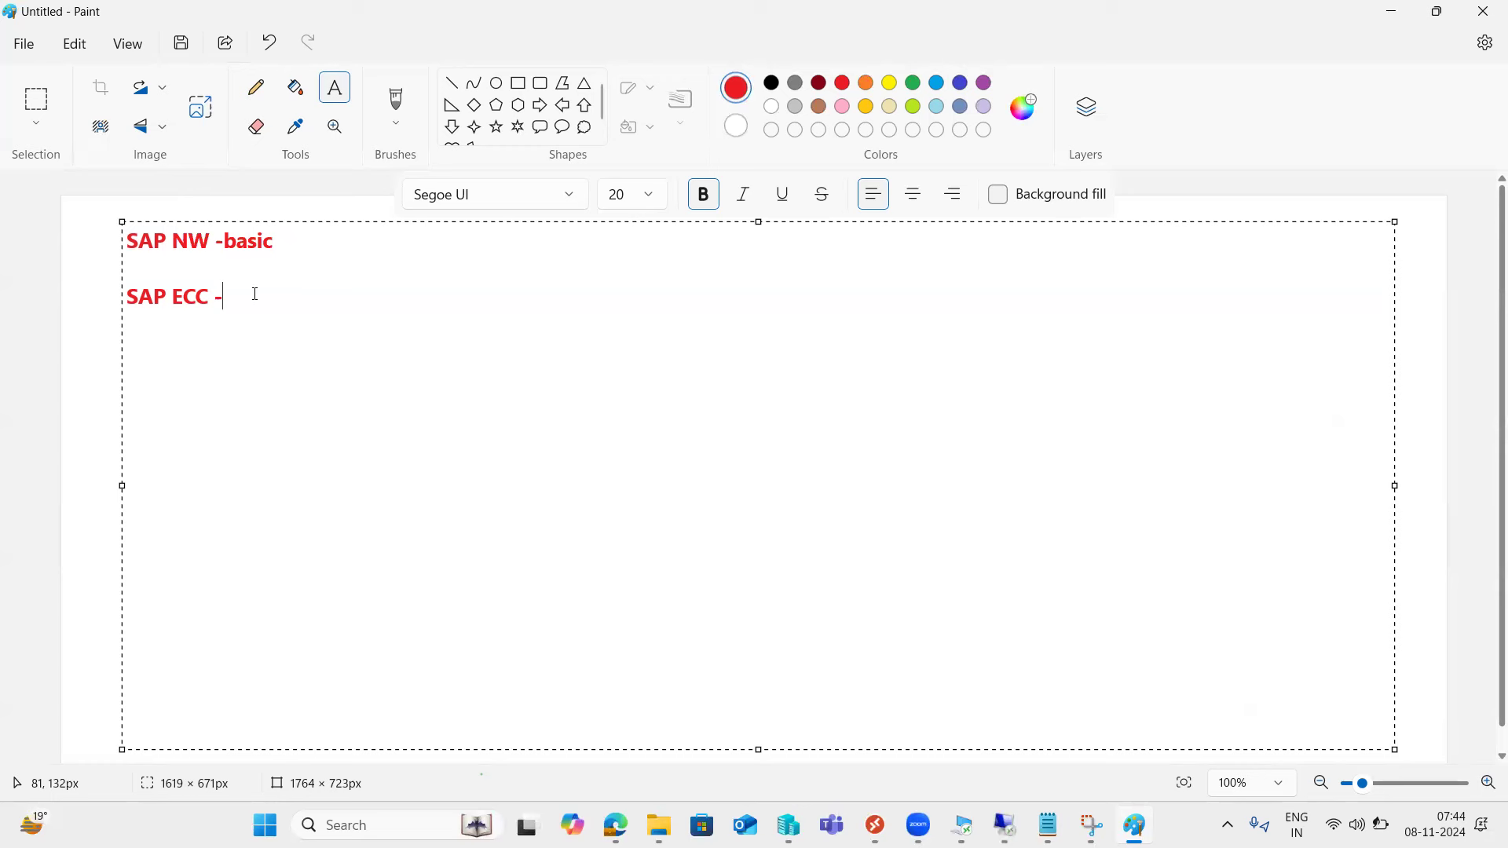
left_click_drag(171, 241, 288, 246)
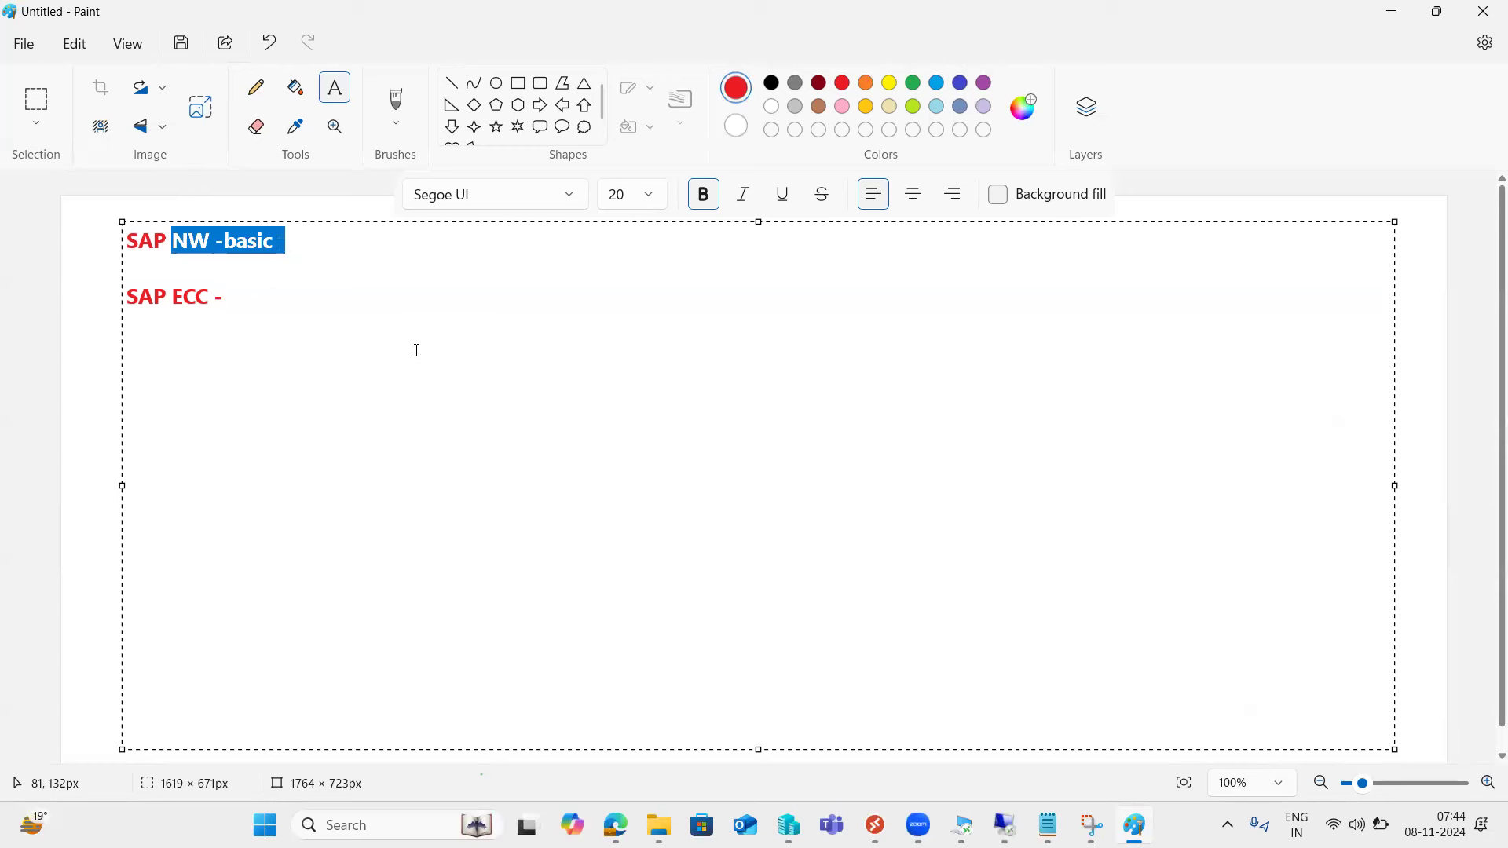
left_click_drag(269, 297, 127, 301)
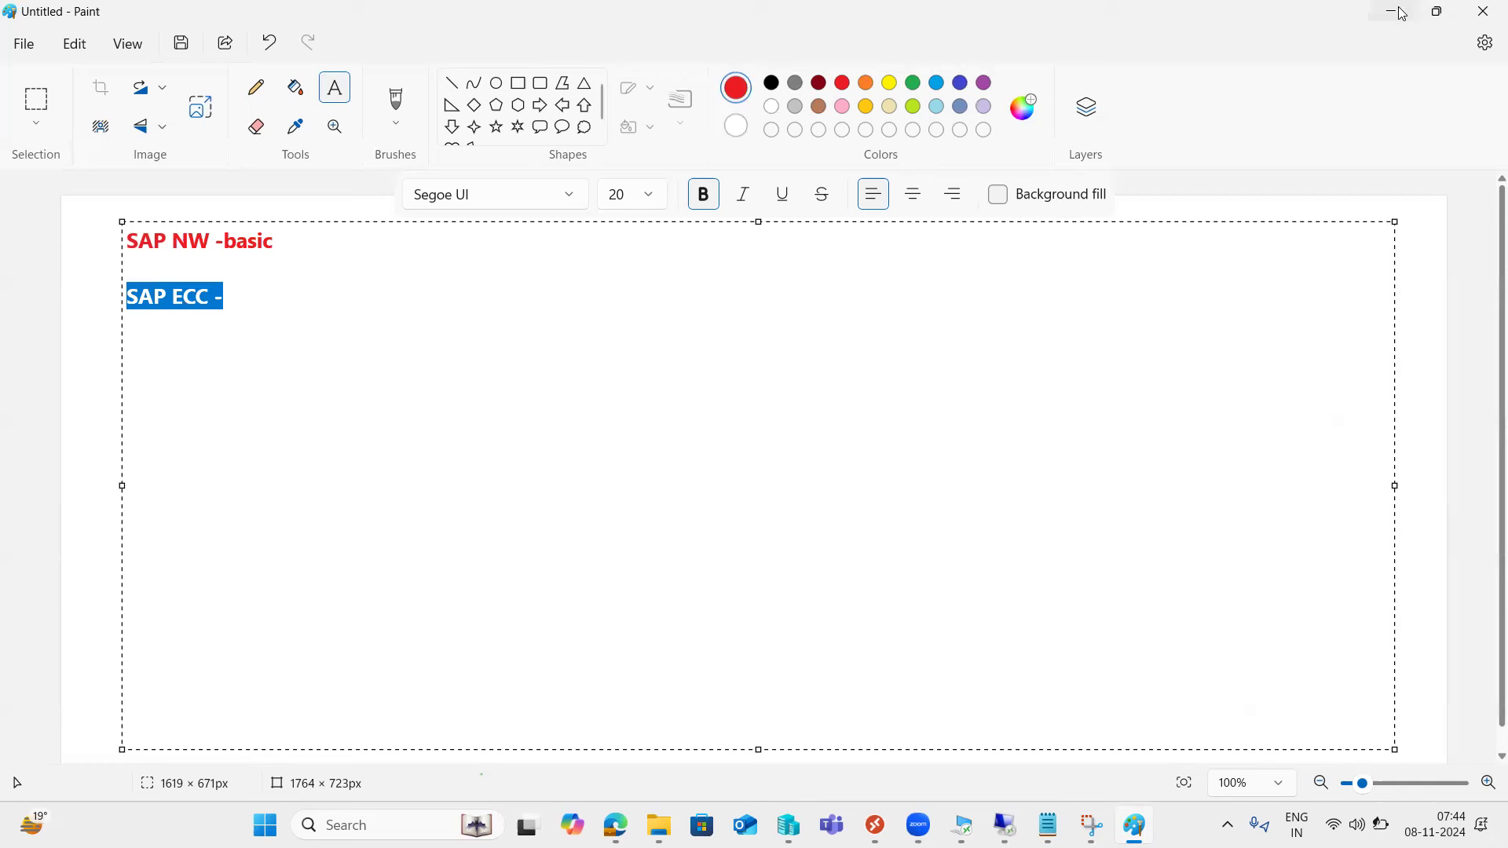
left_click(227, 297)
left_click_drag(227, 297, 119, 292)
- Insert new lines 'S4HANA', 'SAP CRM' and 'A' below the SAP ECC - line
mouse_move(1005, 825)
left_click(320, 291)
key("Return")
type("S4HANA")
key("Return")
type("SAP CRM")
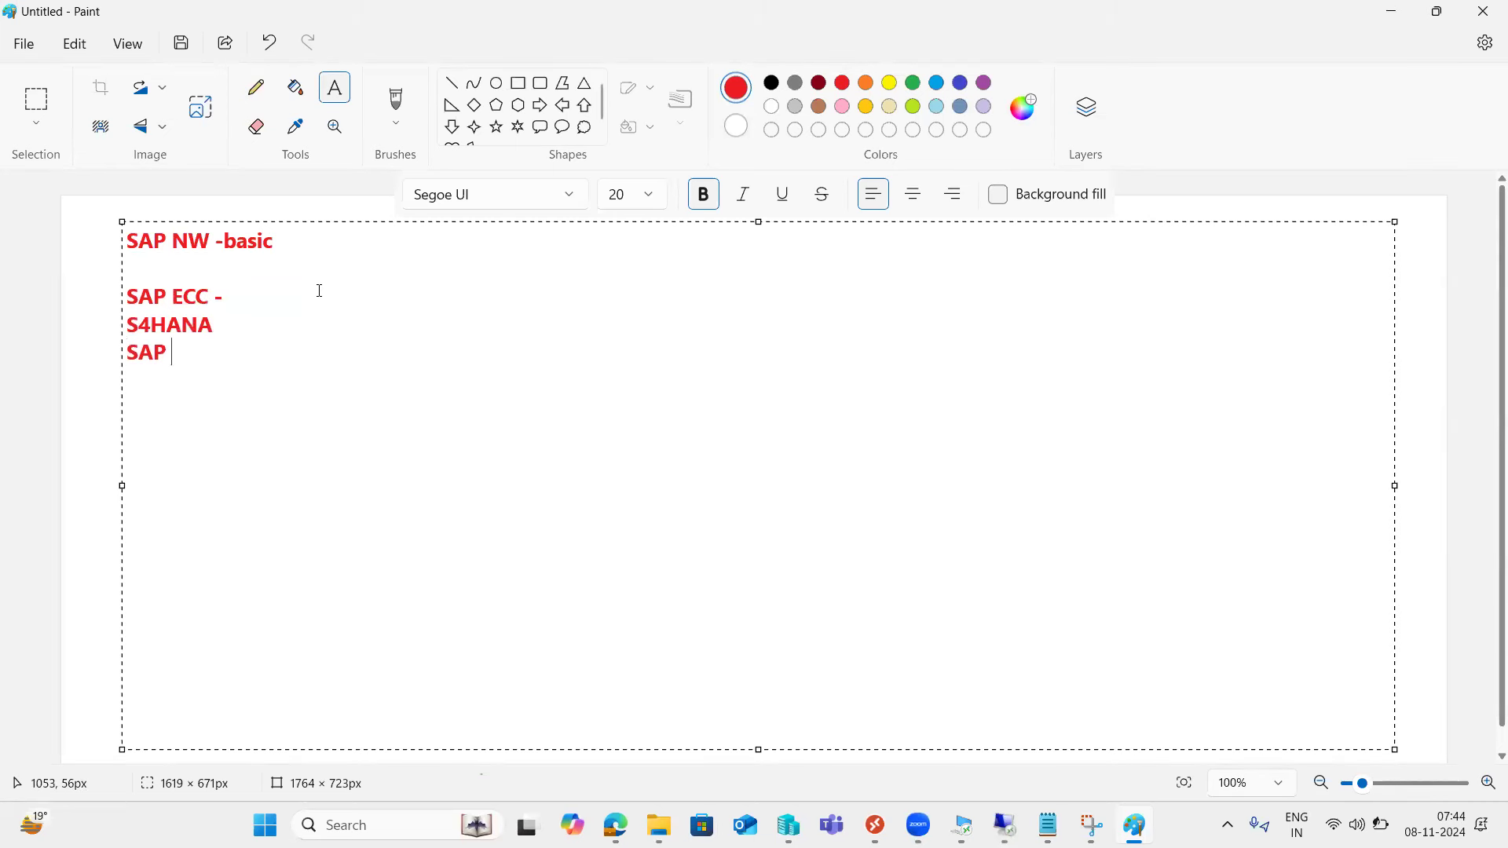
key("Return")
type("A")
- Highlight parts of the 'SAP NW -basic' line, such as SAP NW and -basic
left_click_drag(167, 240, 274, 242)
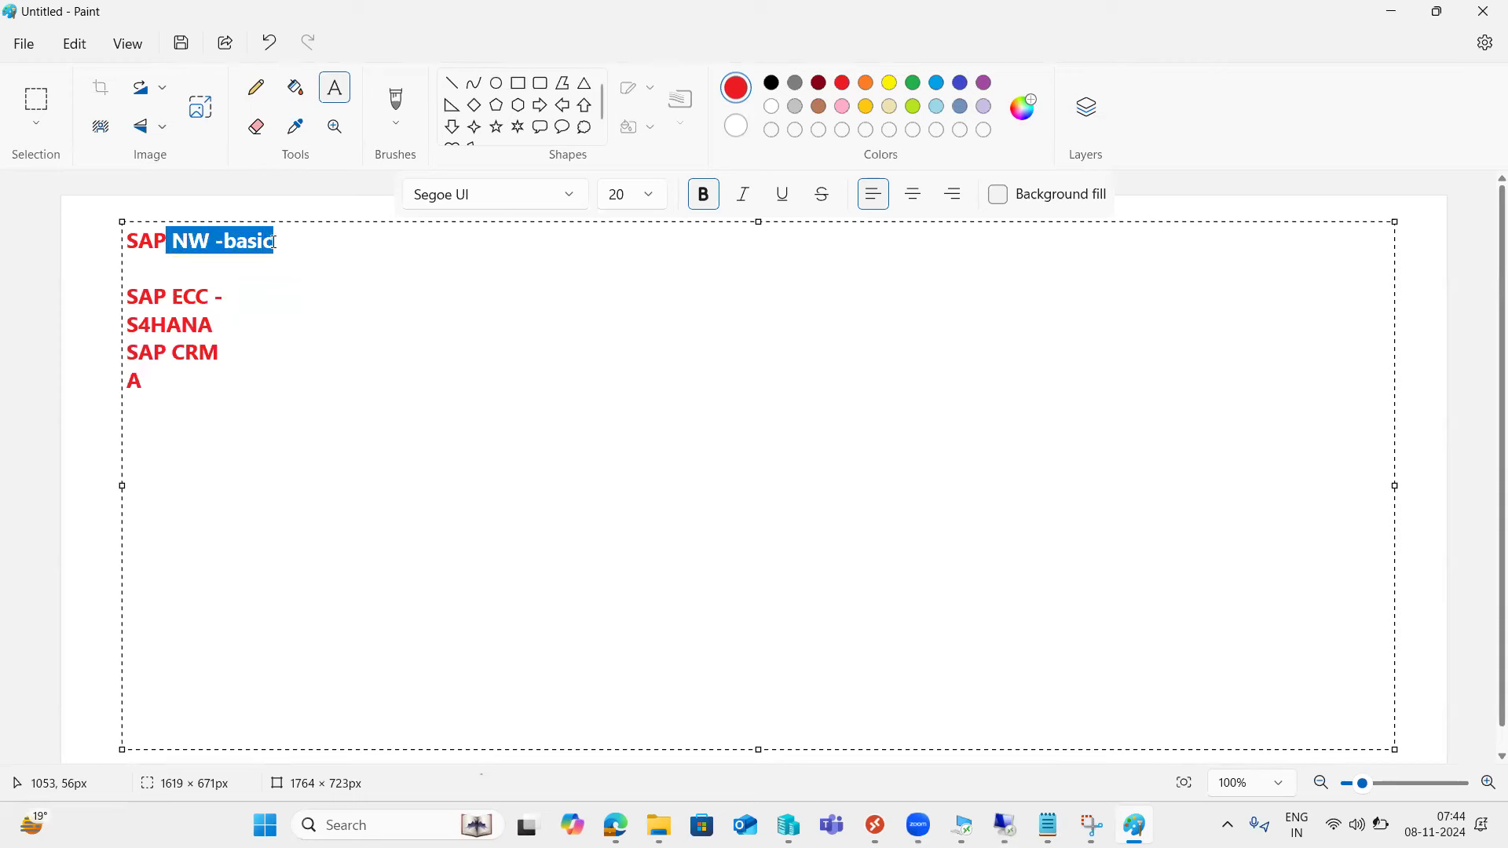
left_click(227, 242)
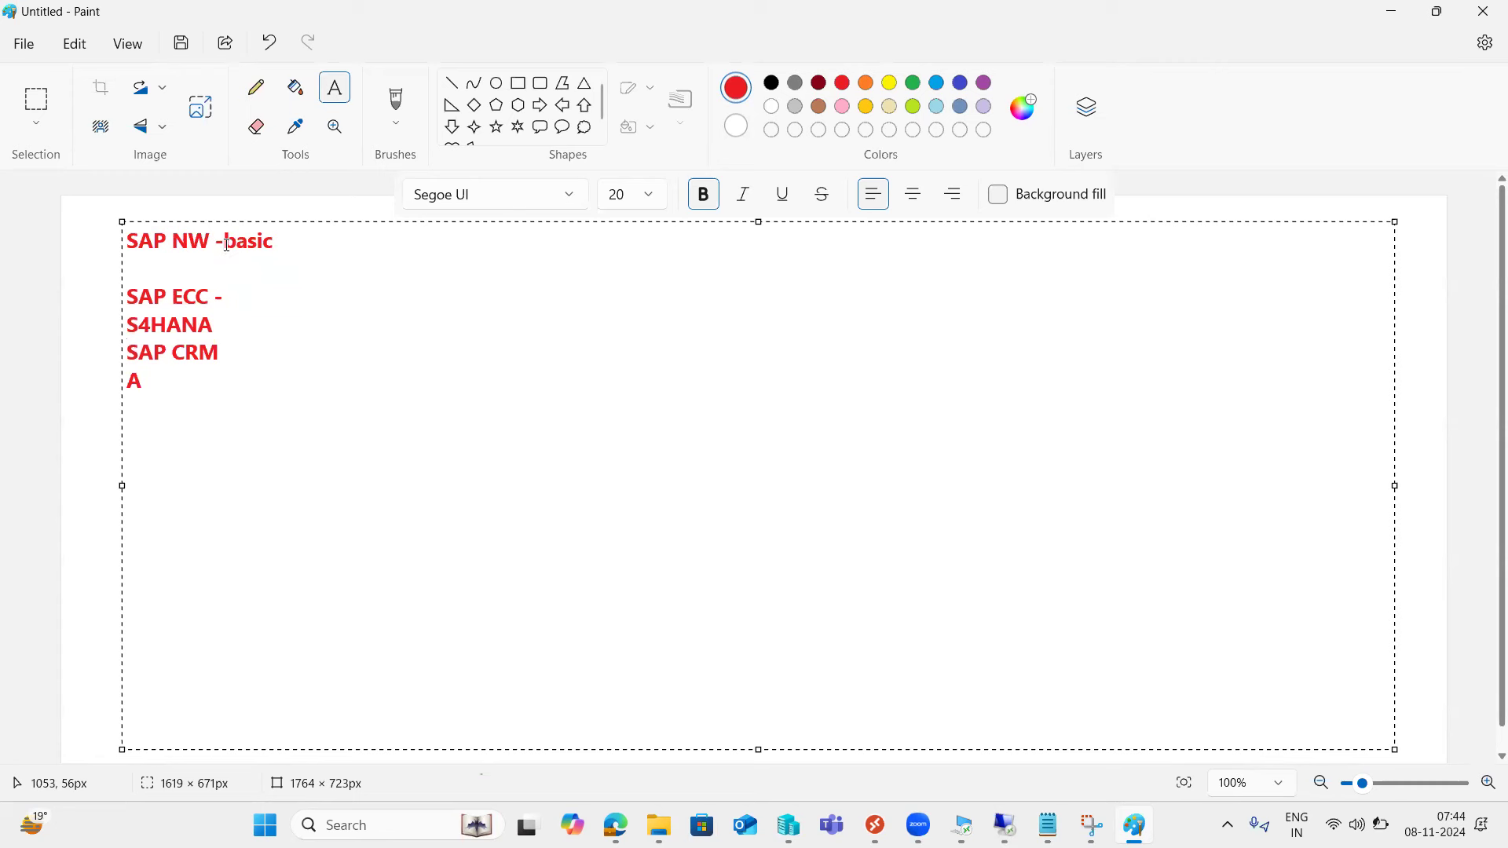
left_click_drag(216, 242, 274, 244)
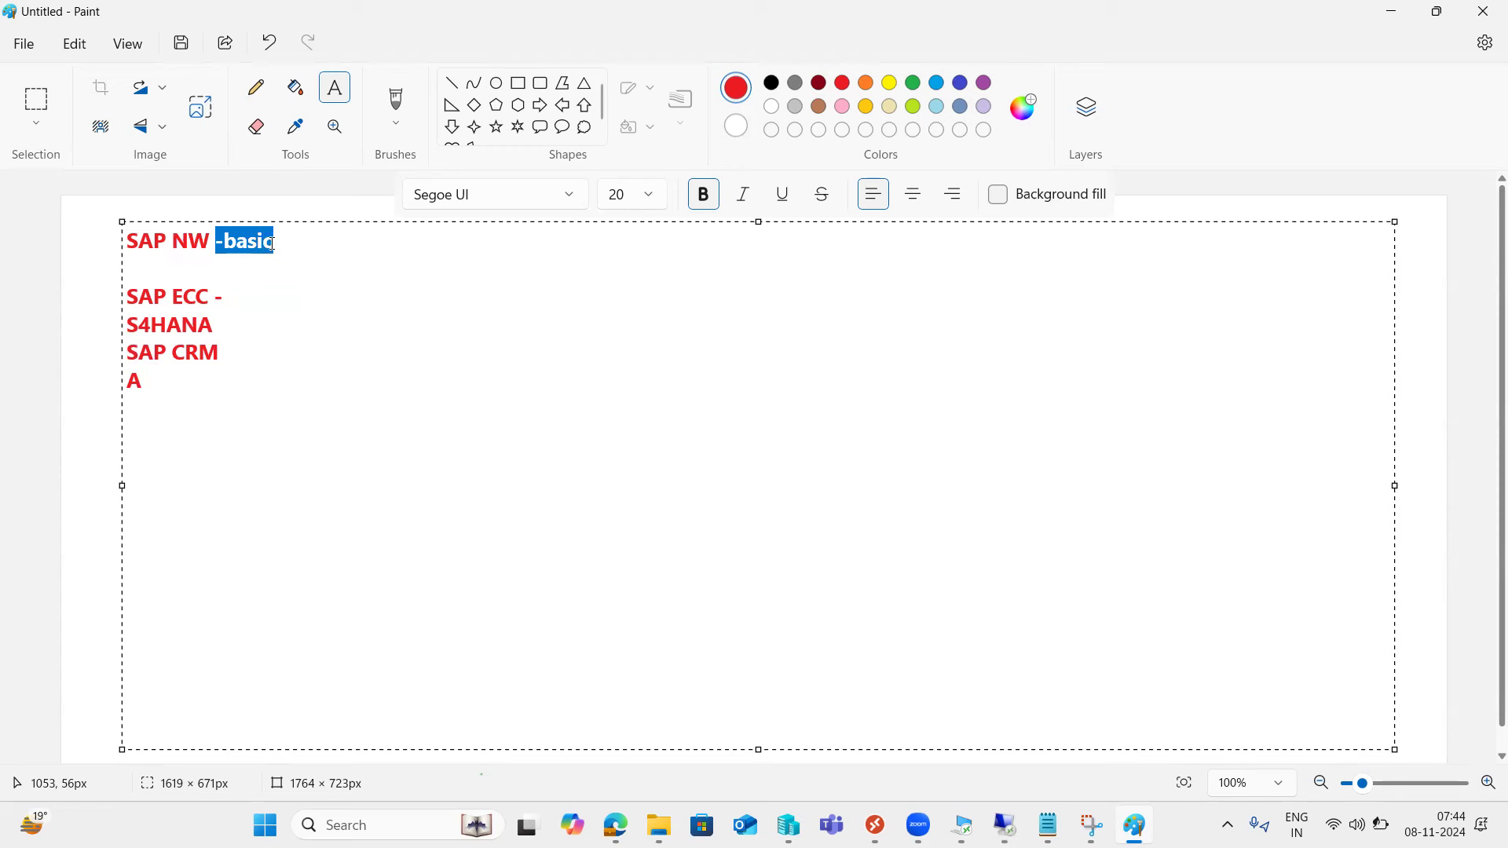
left_click_drag(290, 245, 126, 241)
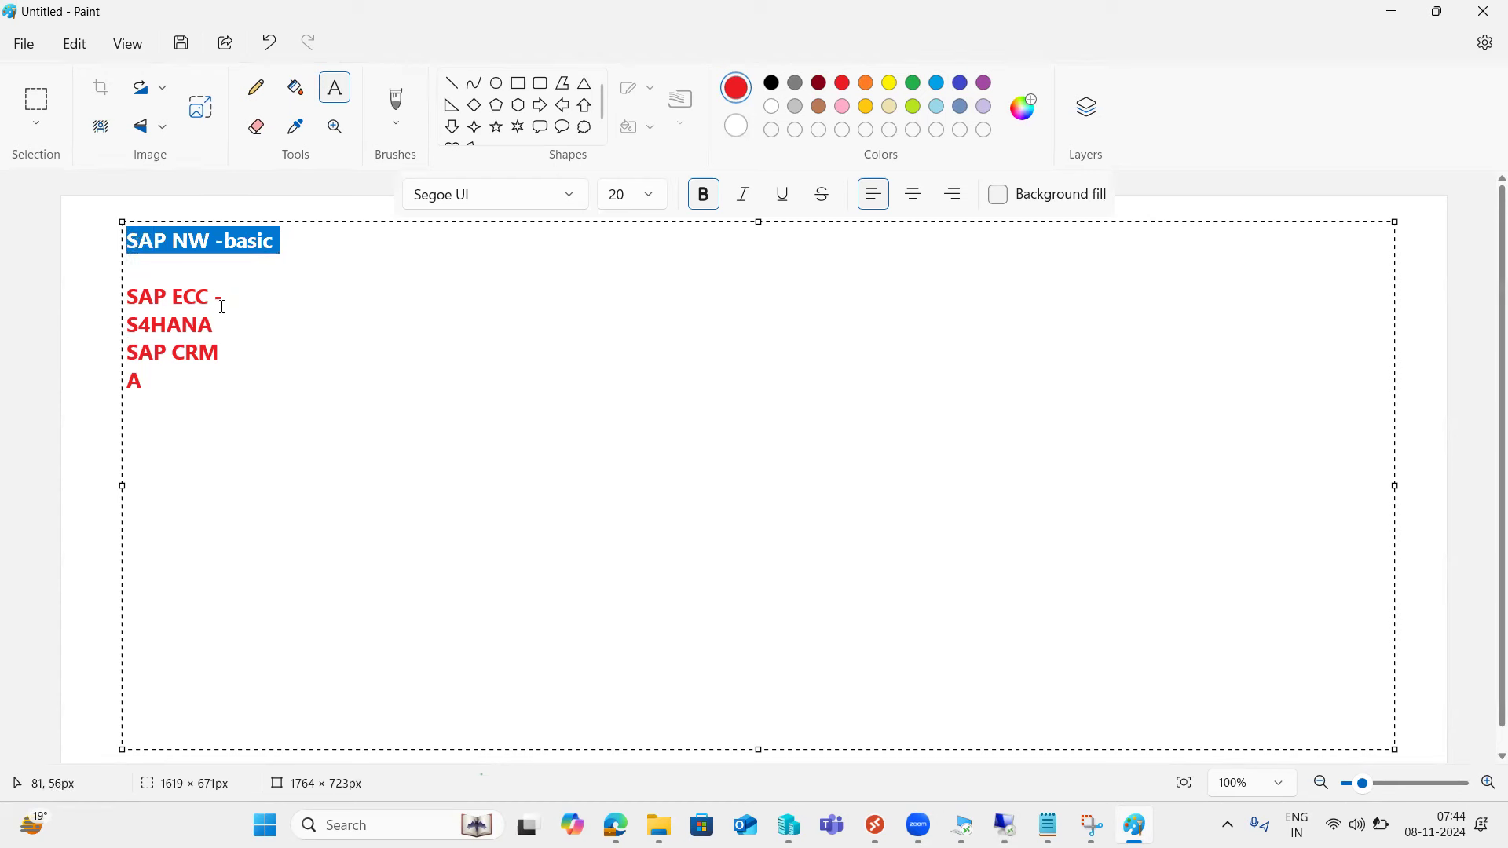
left_click(209, 243)
key("shift+Left")
key("shift+Left")
key("shift+Left")
key("shift+Left")
key("shift+Left")
key("shift+Left")
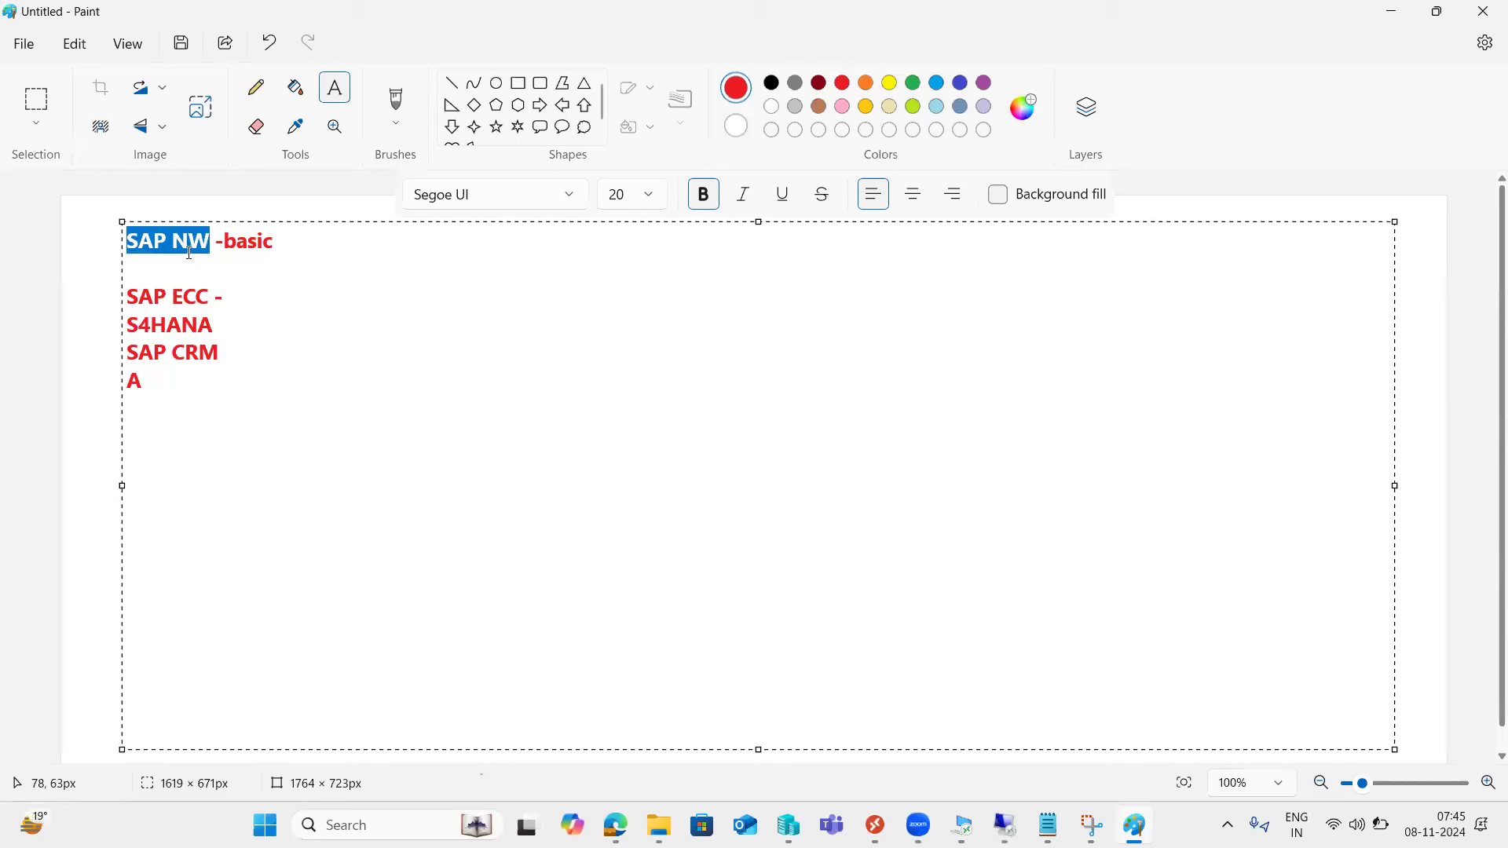
left_click(287, 245)
left_click_drag(287, 245, 222, 246)
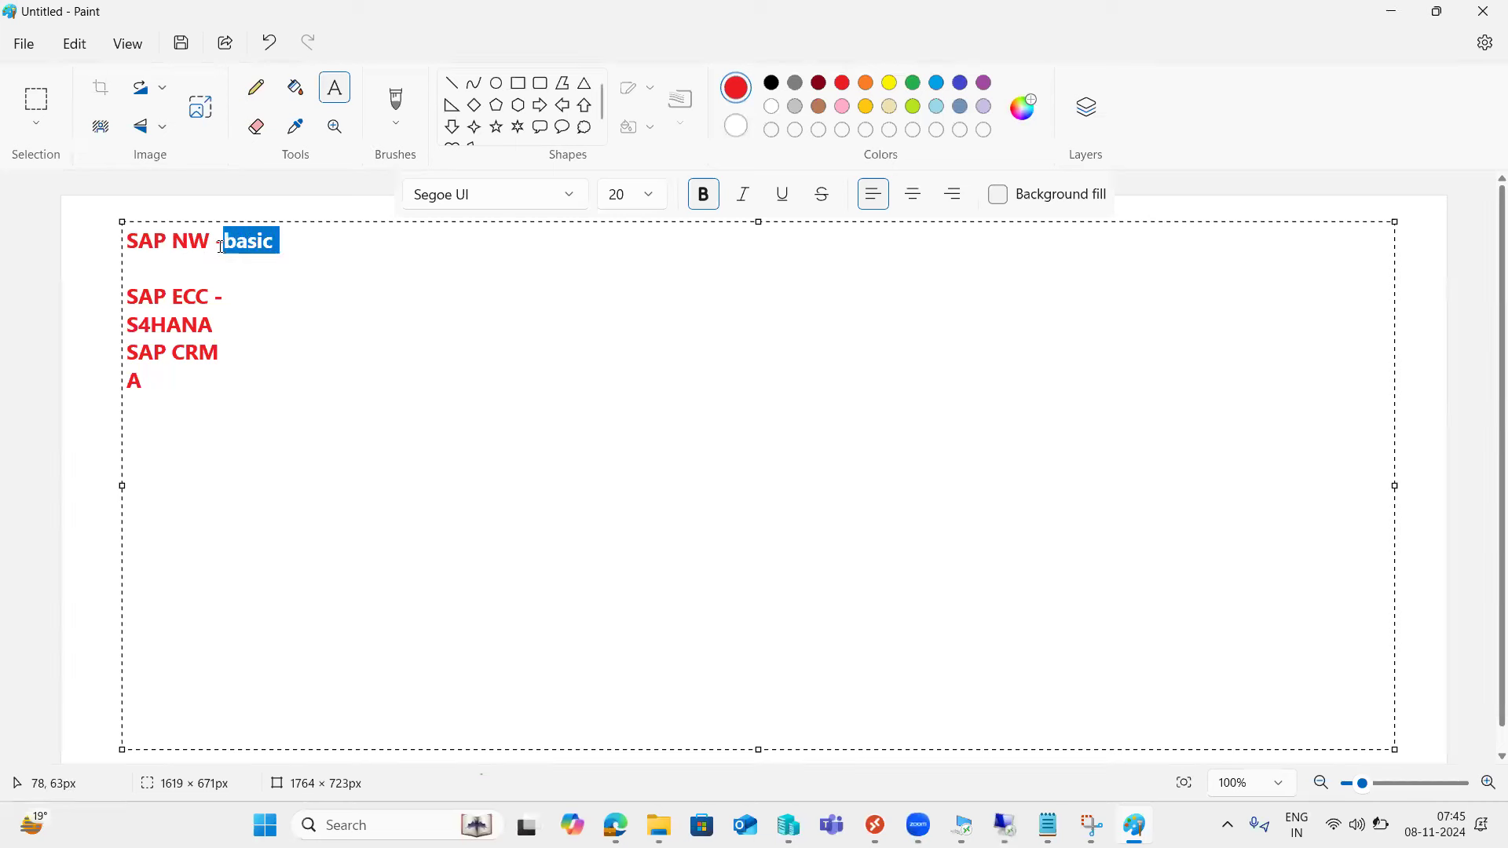
left_click_drag(197, 245, 134, 244)
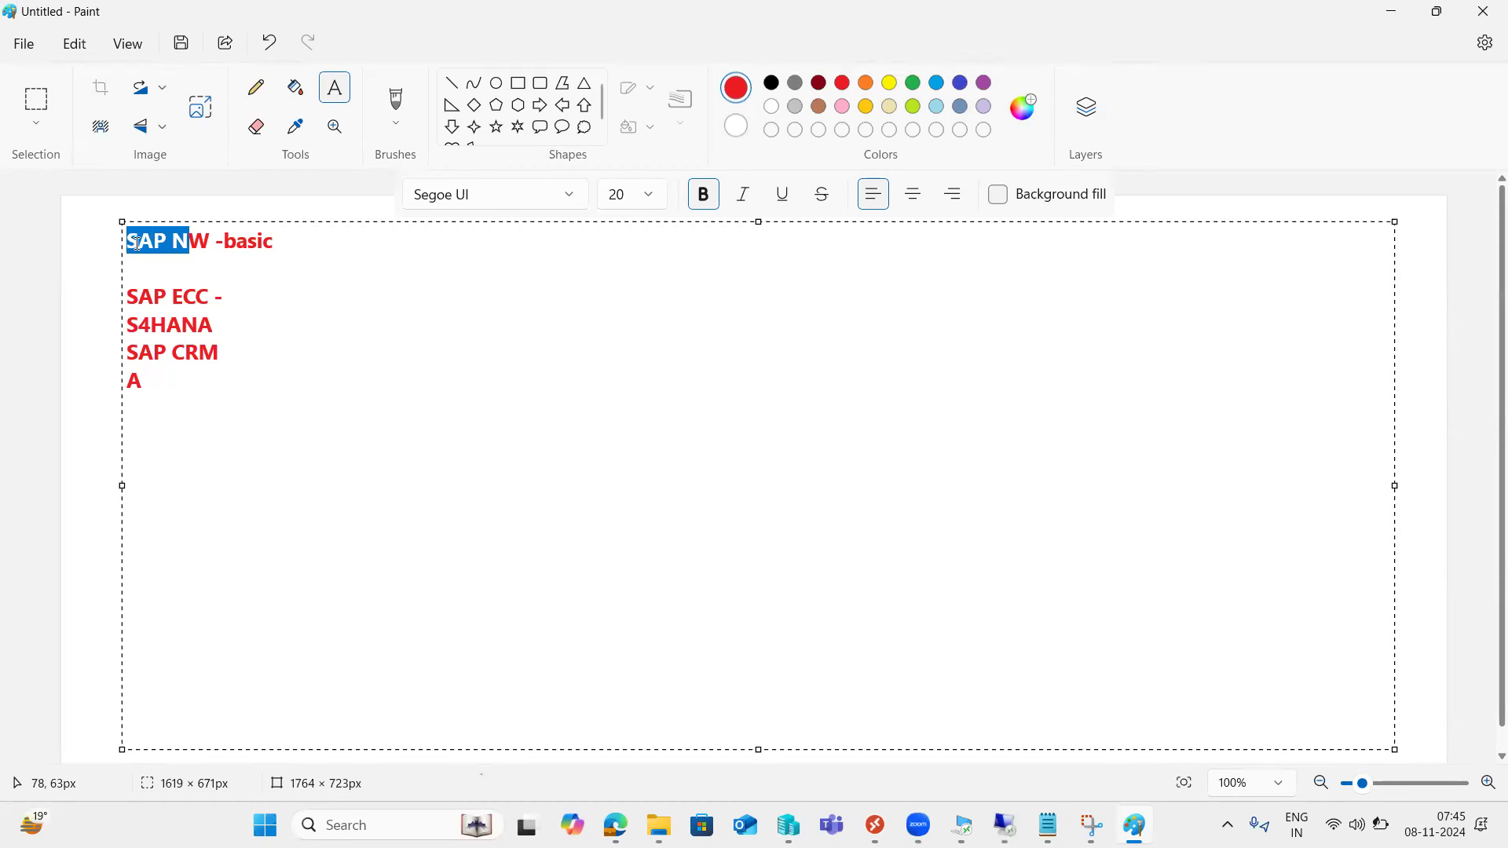
left_click(208, 247)
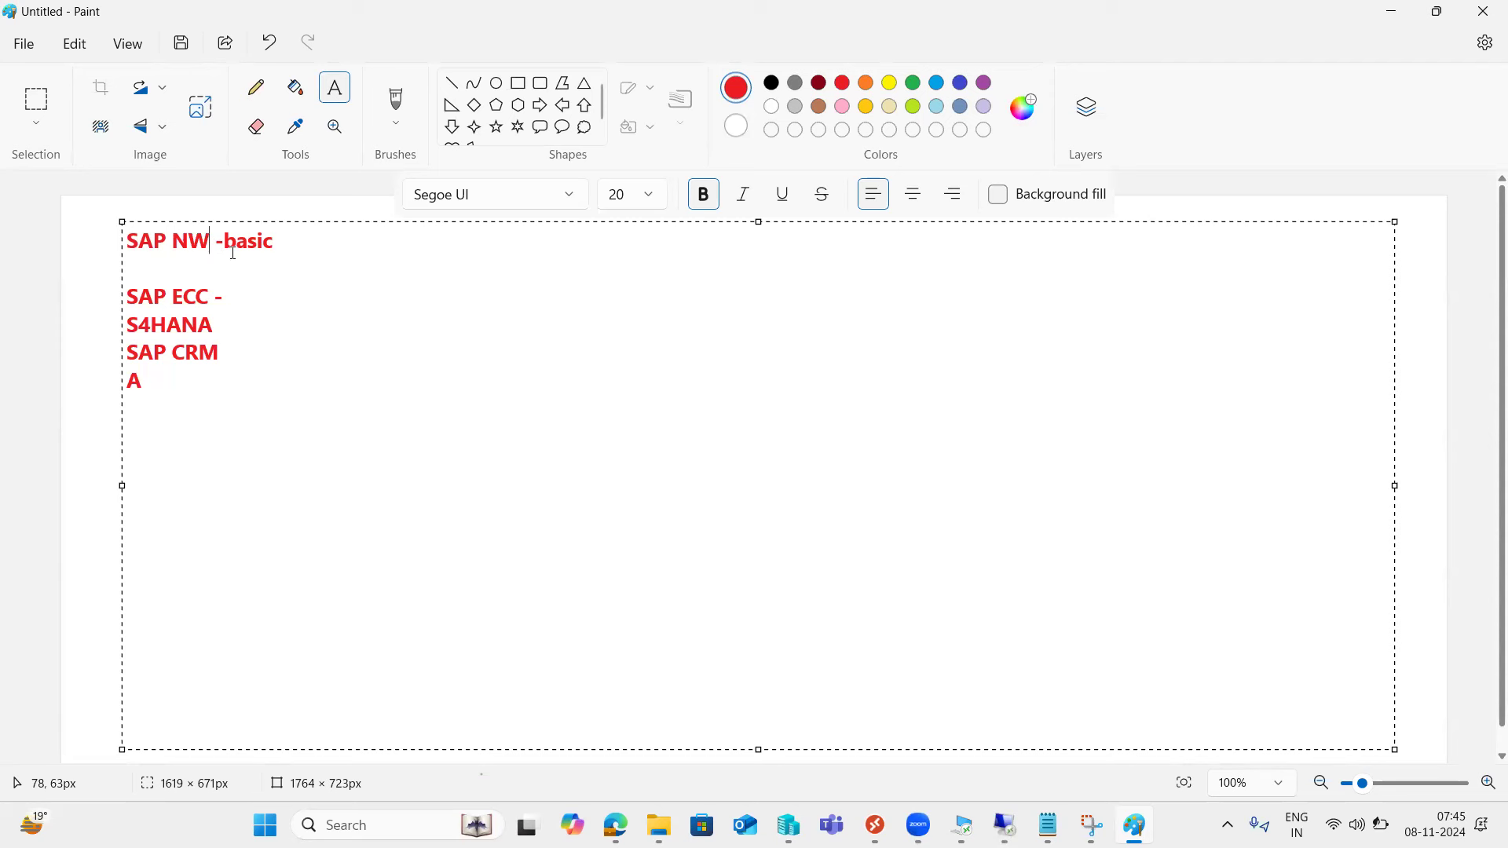
left_click_drag(281, 245, 121, 250)
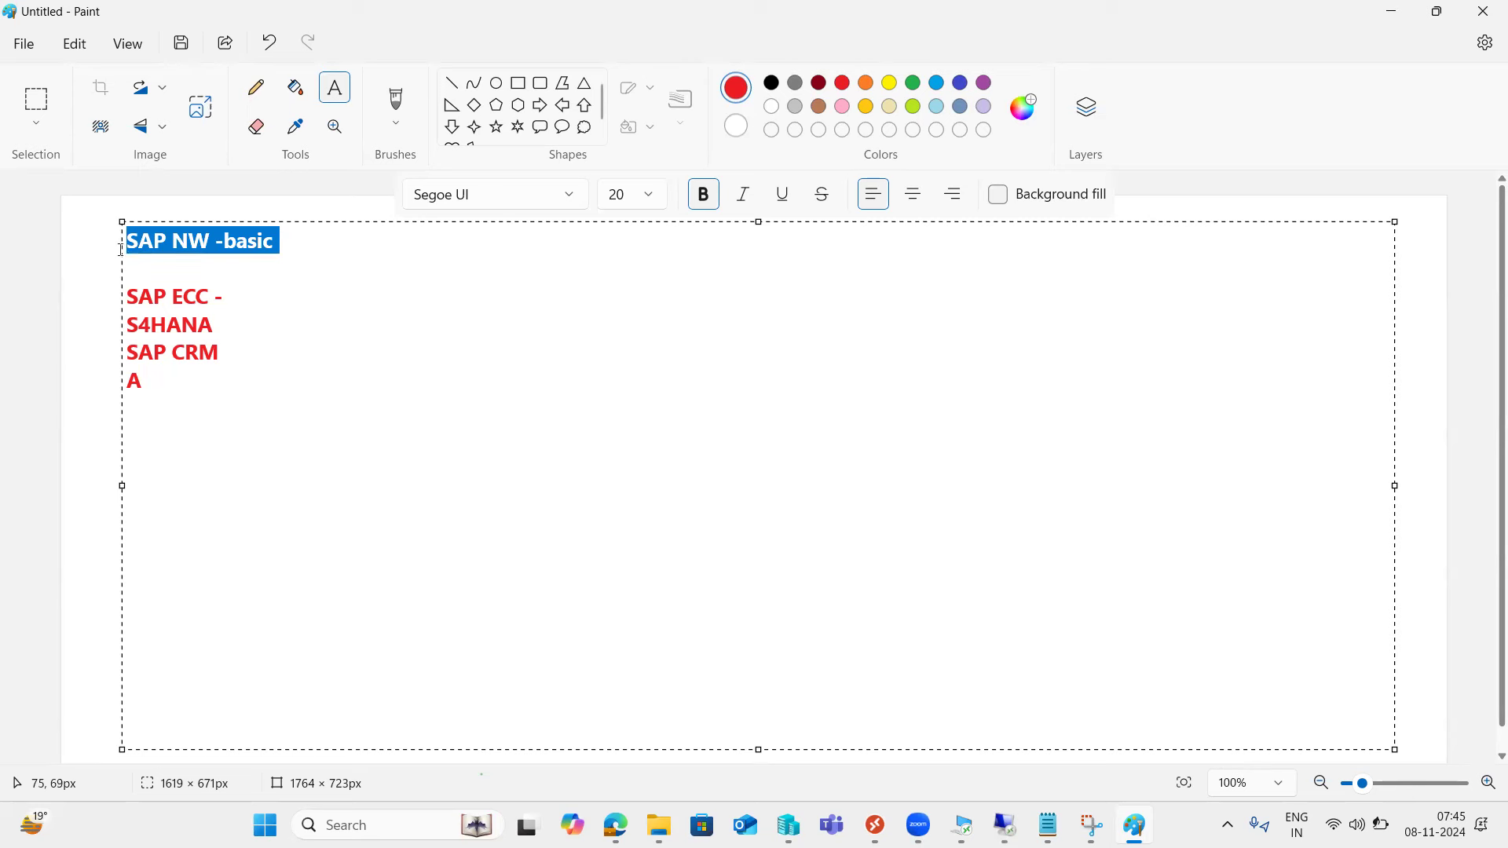
- Highlight ECC in the SAP ECC line
left_click(181, 295)
left_click_drag(182, 293, 181, 328)
left_click(190, 353)
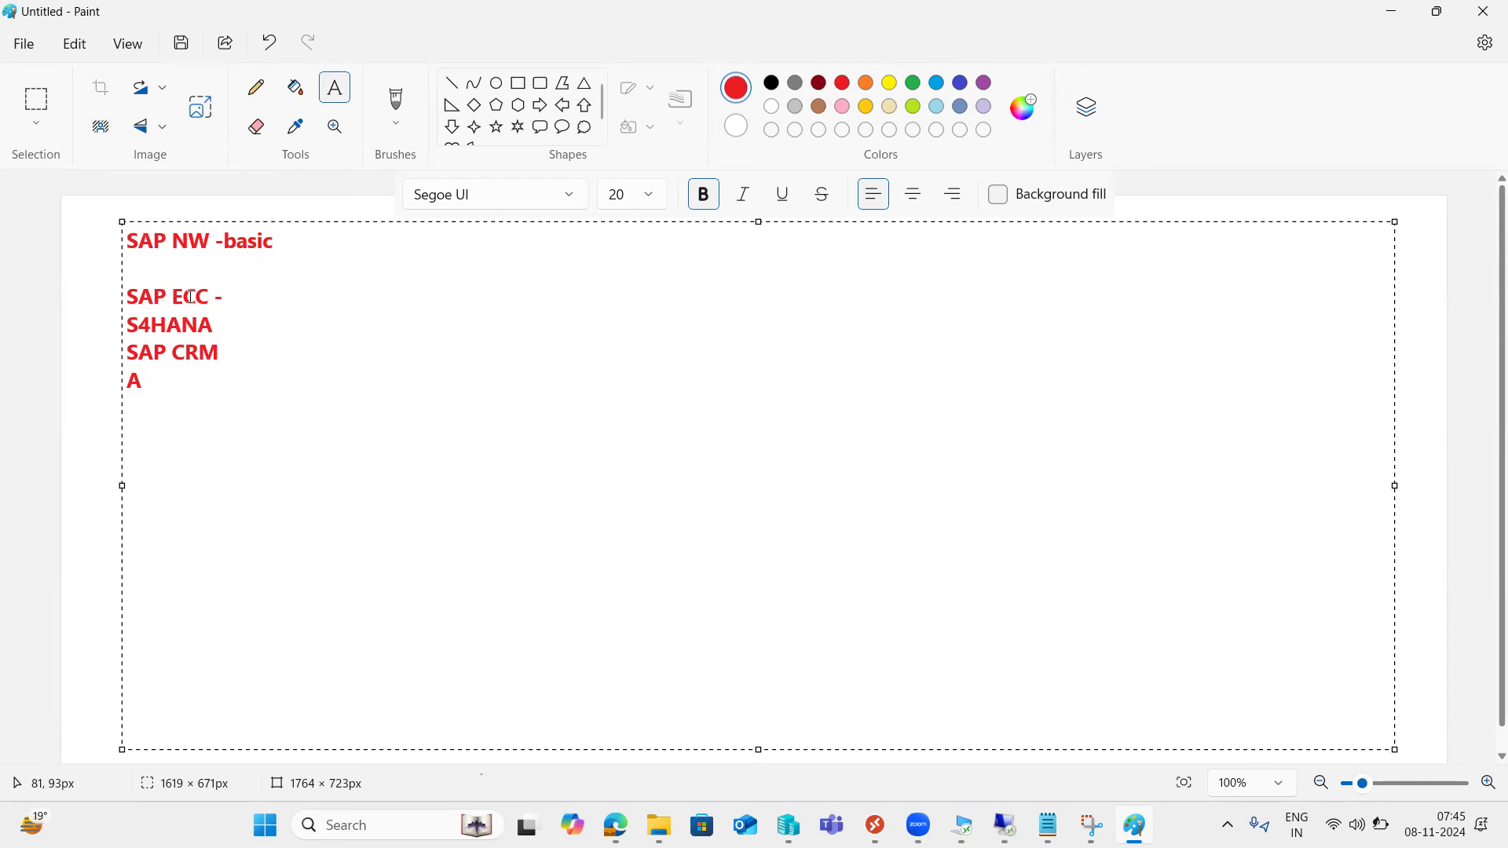
left_click_drag(154, 297, 196, 299)
- Append '(BW,PI,PO,FIORI' to the end of the SAP NW -basic line
left_click(167, 295)
left_click(174, 352)
left_click(304, 237)
type("(BW,PI,PO,")
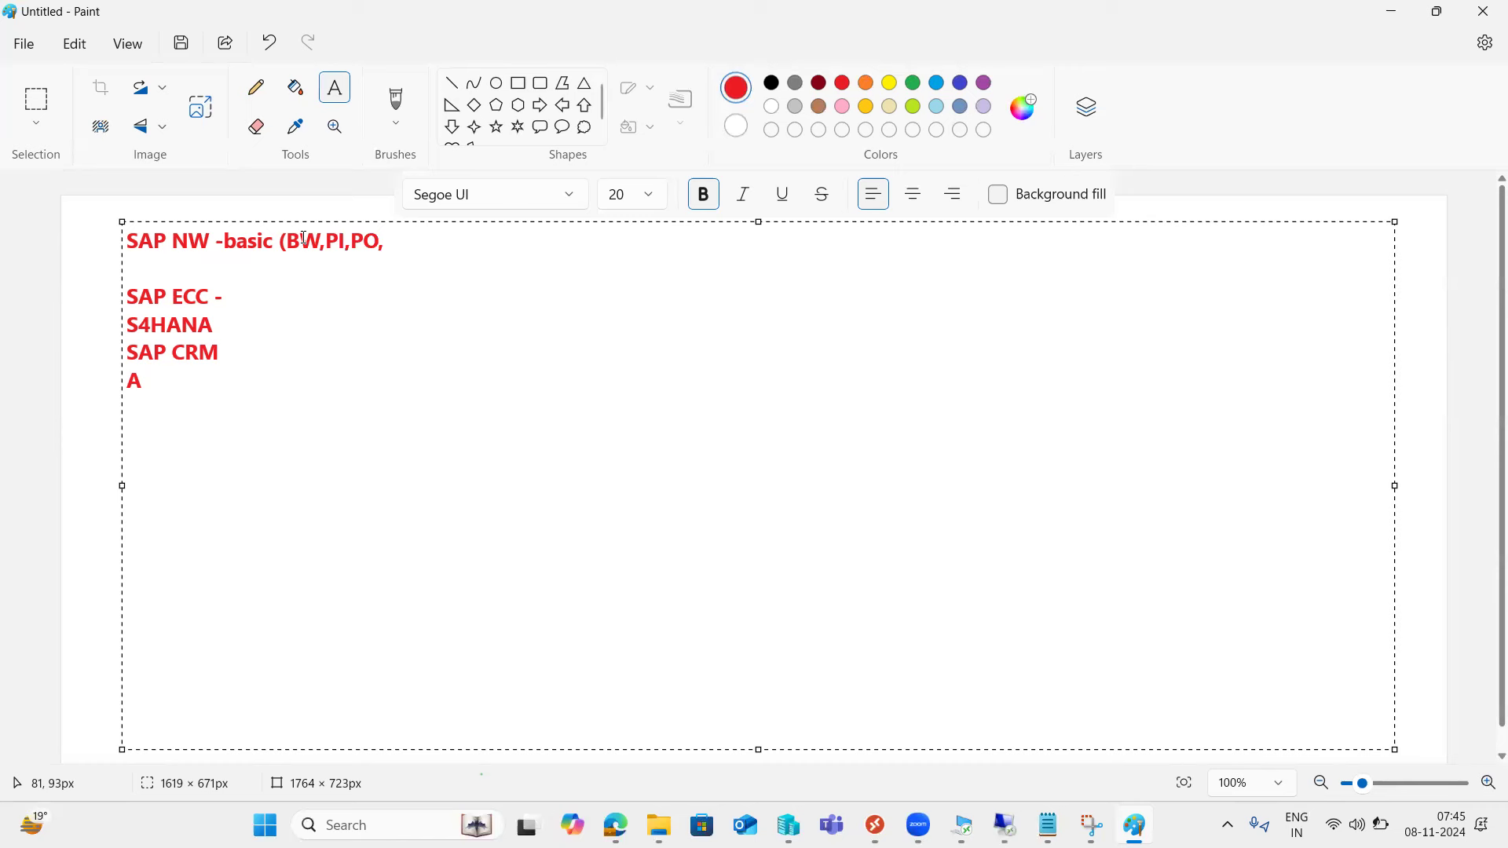
type("FIORI")
- Highlight NW, FIORI and the bracketed component list, then select all the text
left_click_drag(211, 244, 172, 244)
left_click_drag(384, 244, 441, 247)
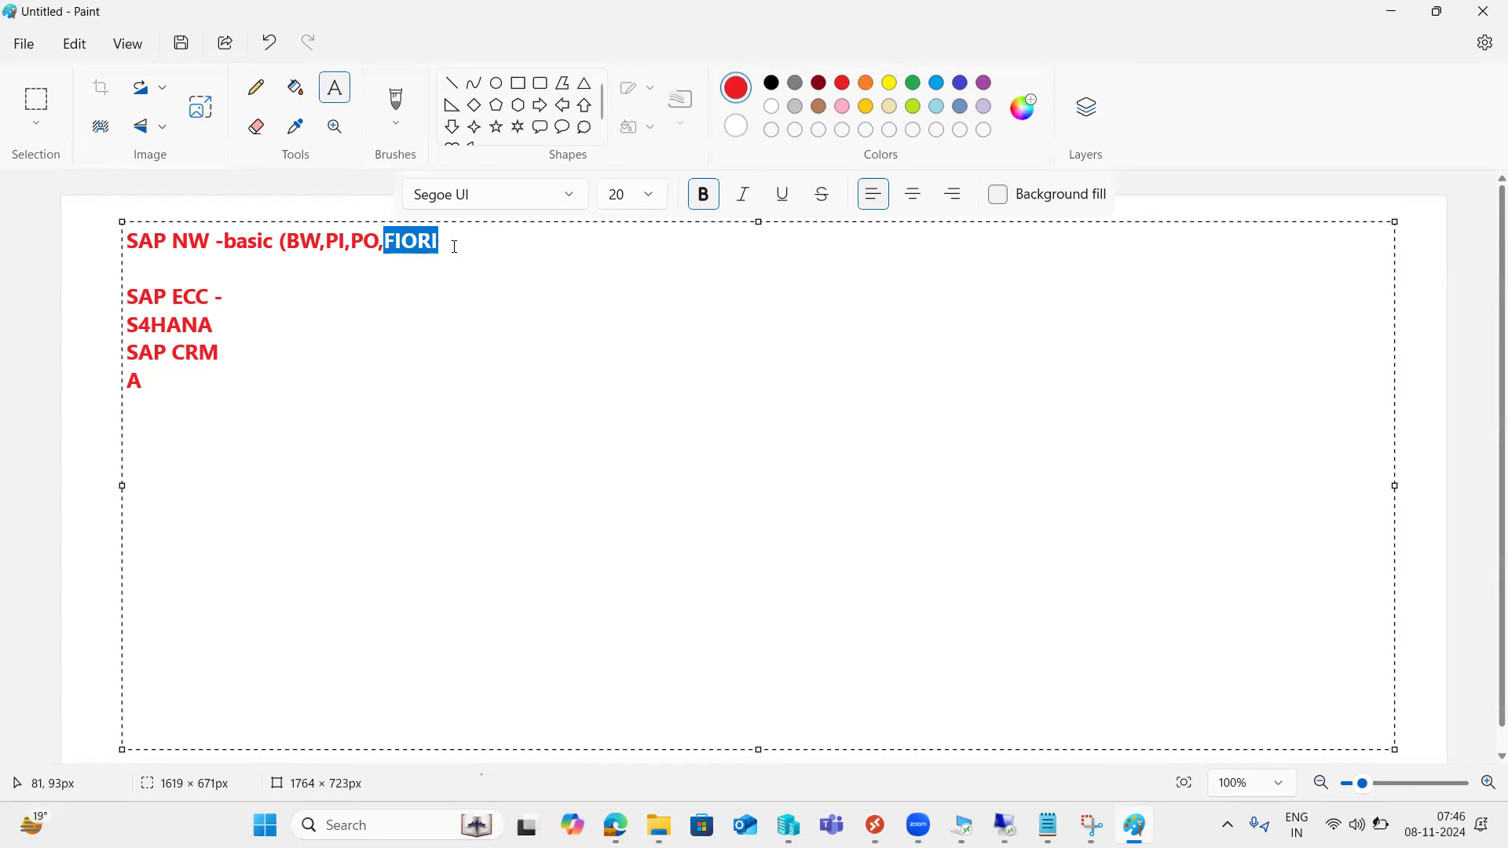
left_click_drag(210, 242, 138, 240)
left_click_drag(285, 241, 441, 249)
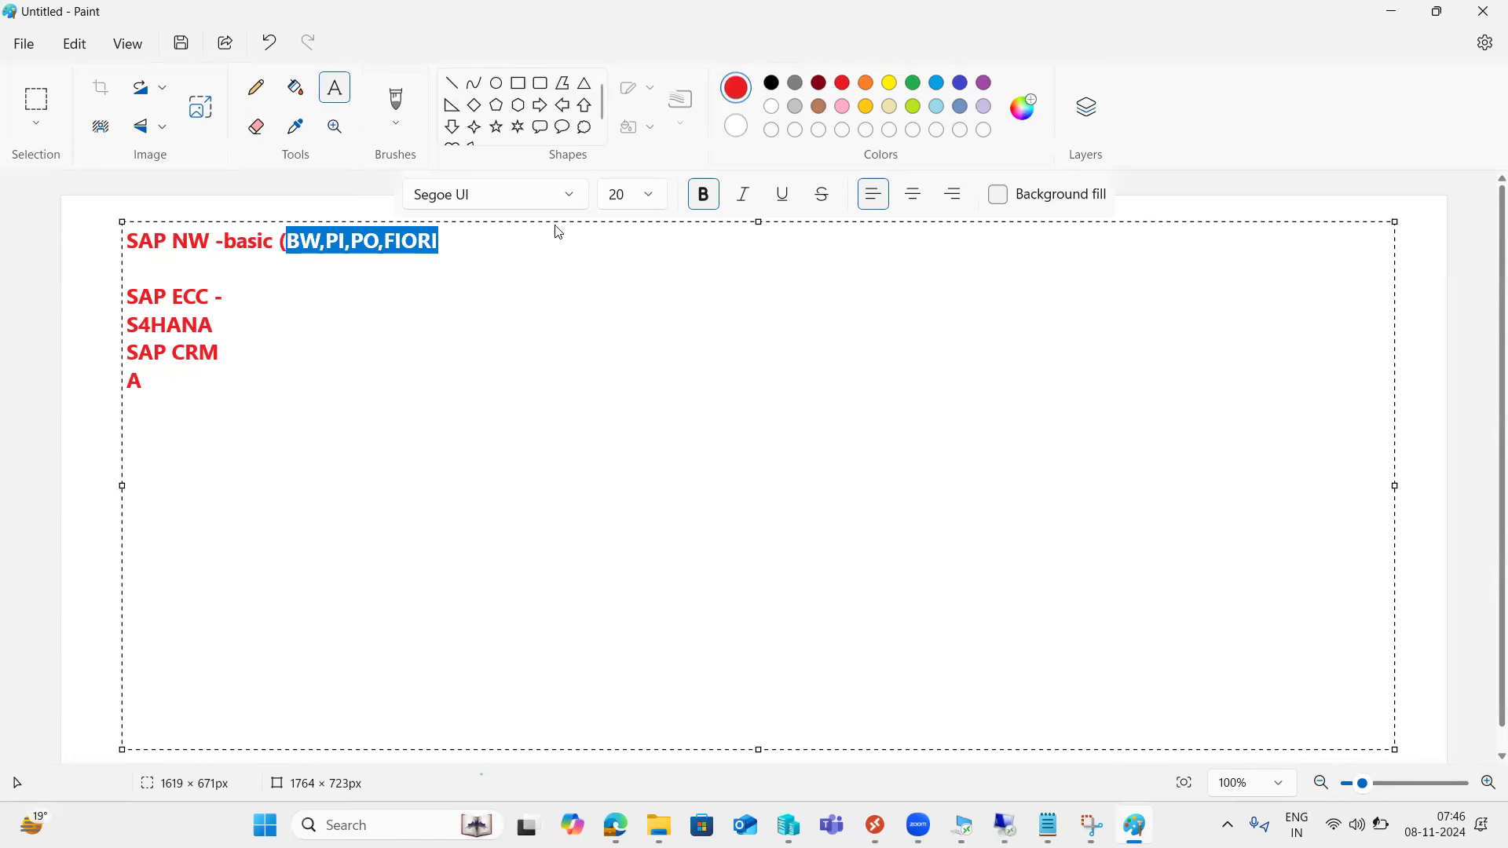
left_click_drag(205, 386, 130, 250)
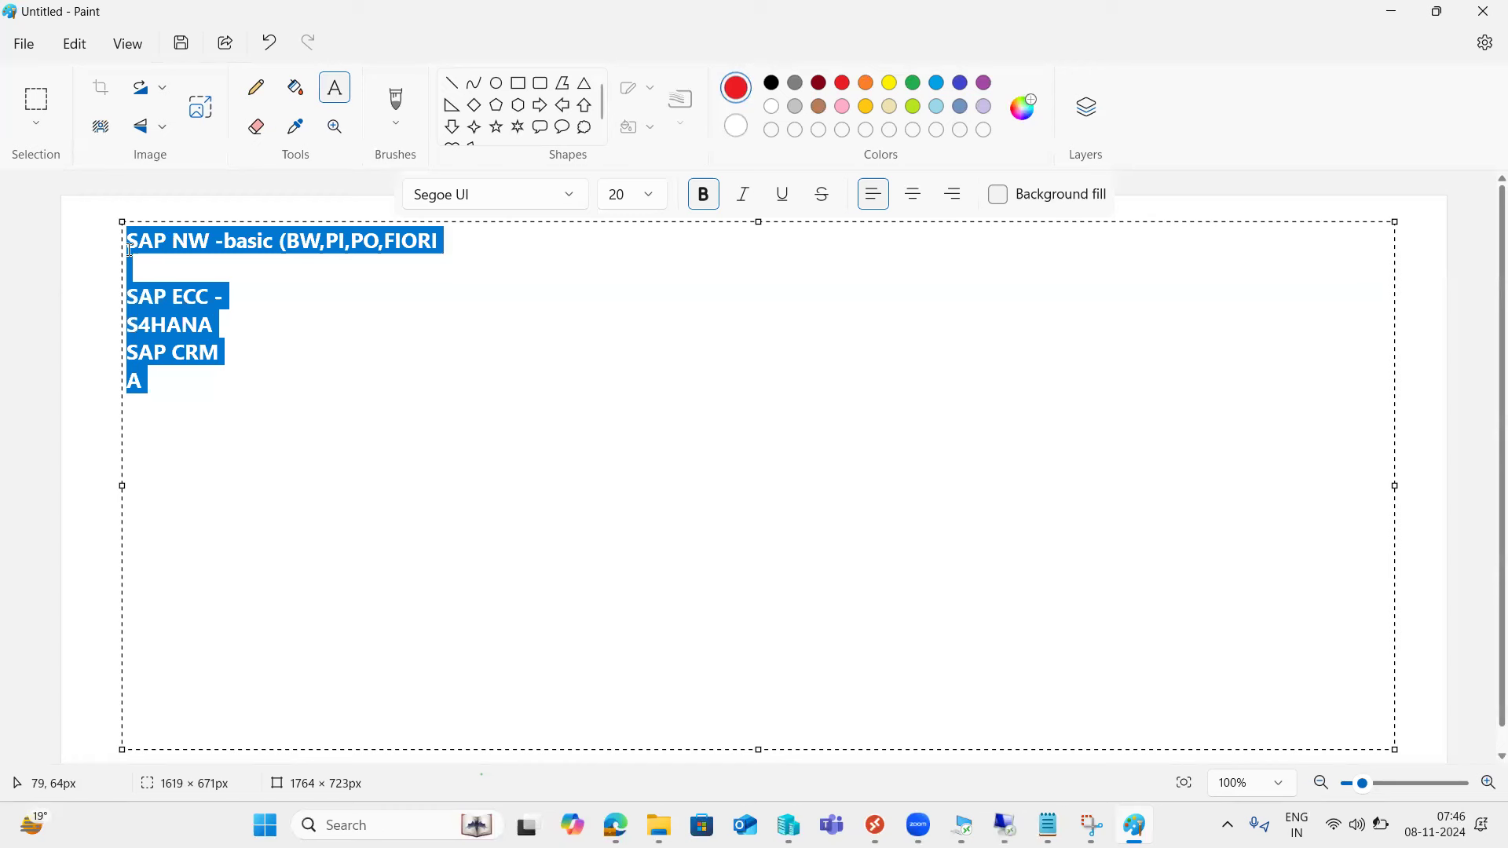
- Delete all the selected product notes from the text box
key("BackSpace")
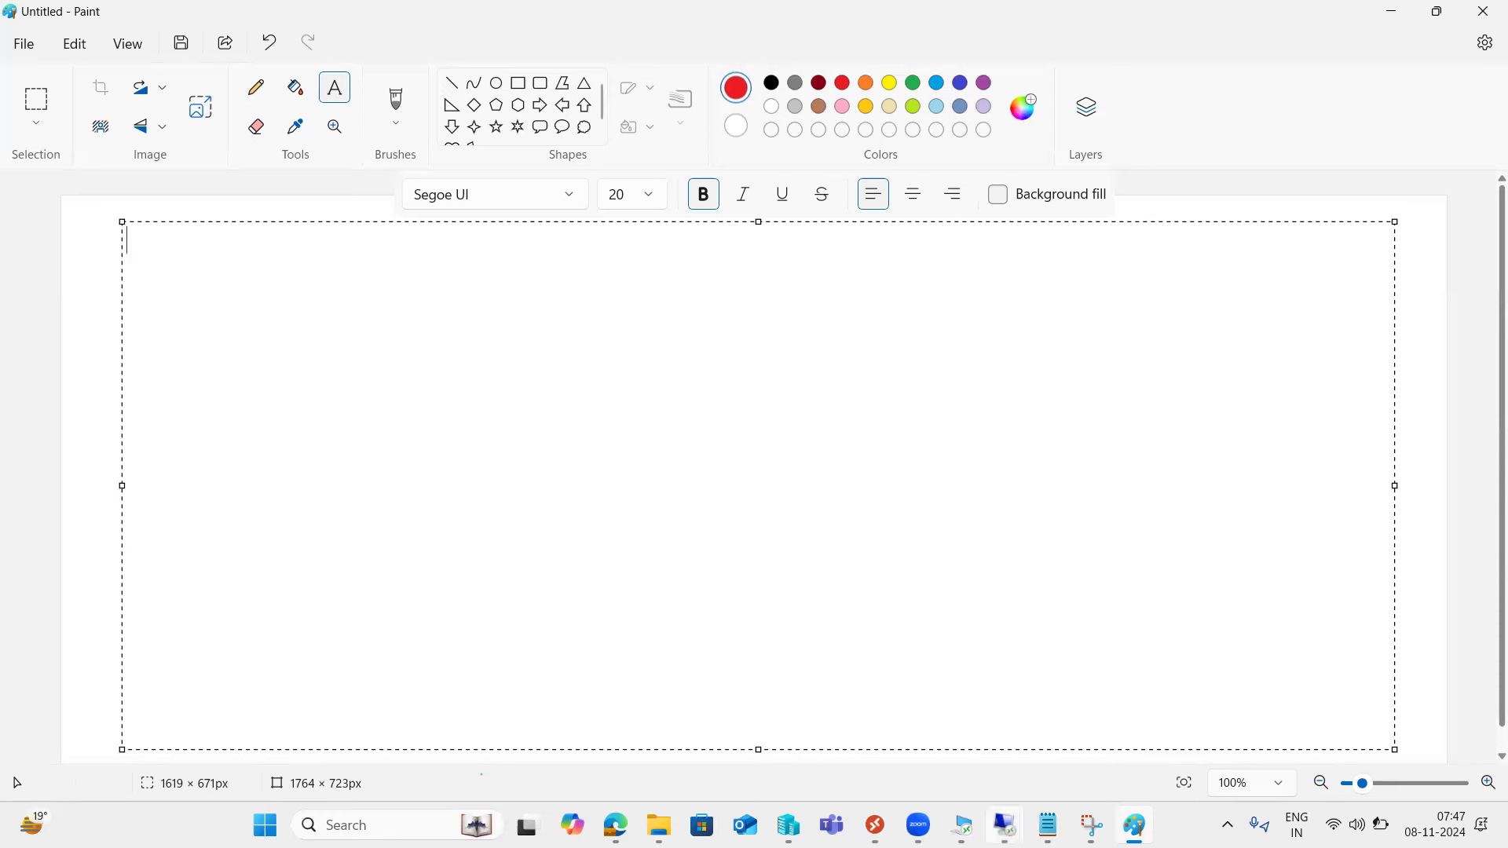
mouse_move(1005, 825)
- Switch over to the Zoom window, then bring Paint with its empty text box back into focus
left_click(962, 76)
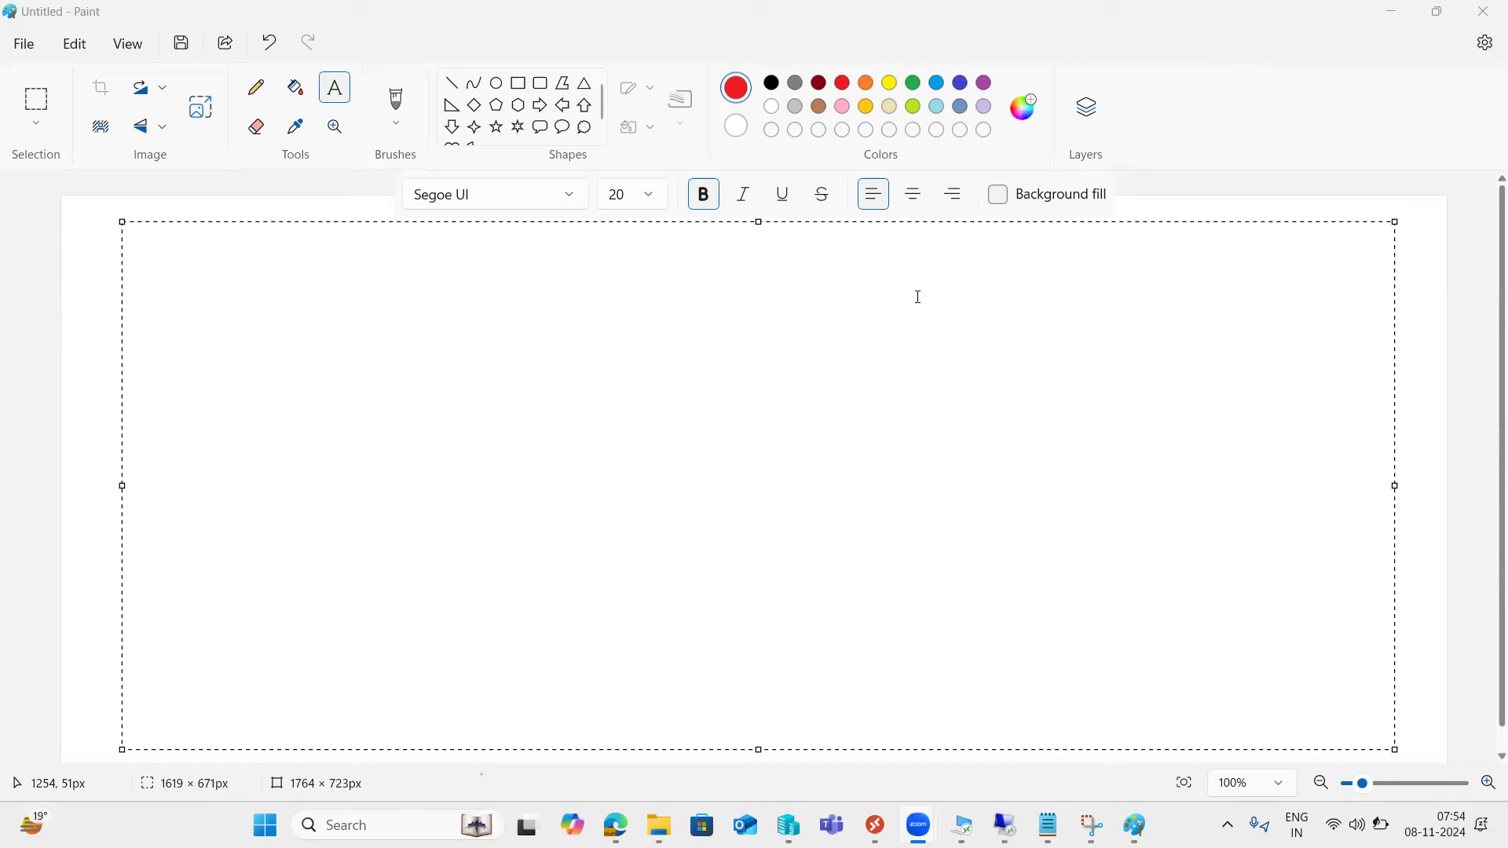
left_click(829, 157)
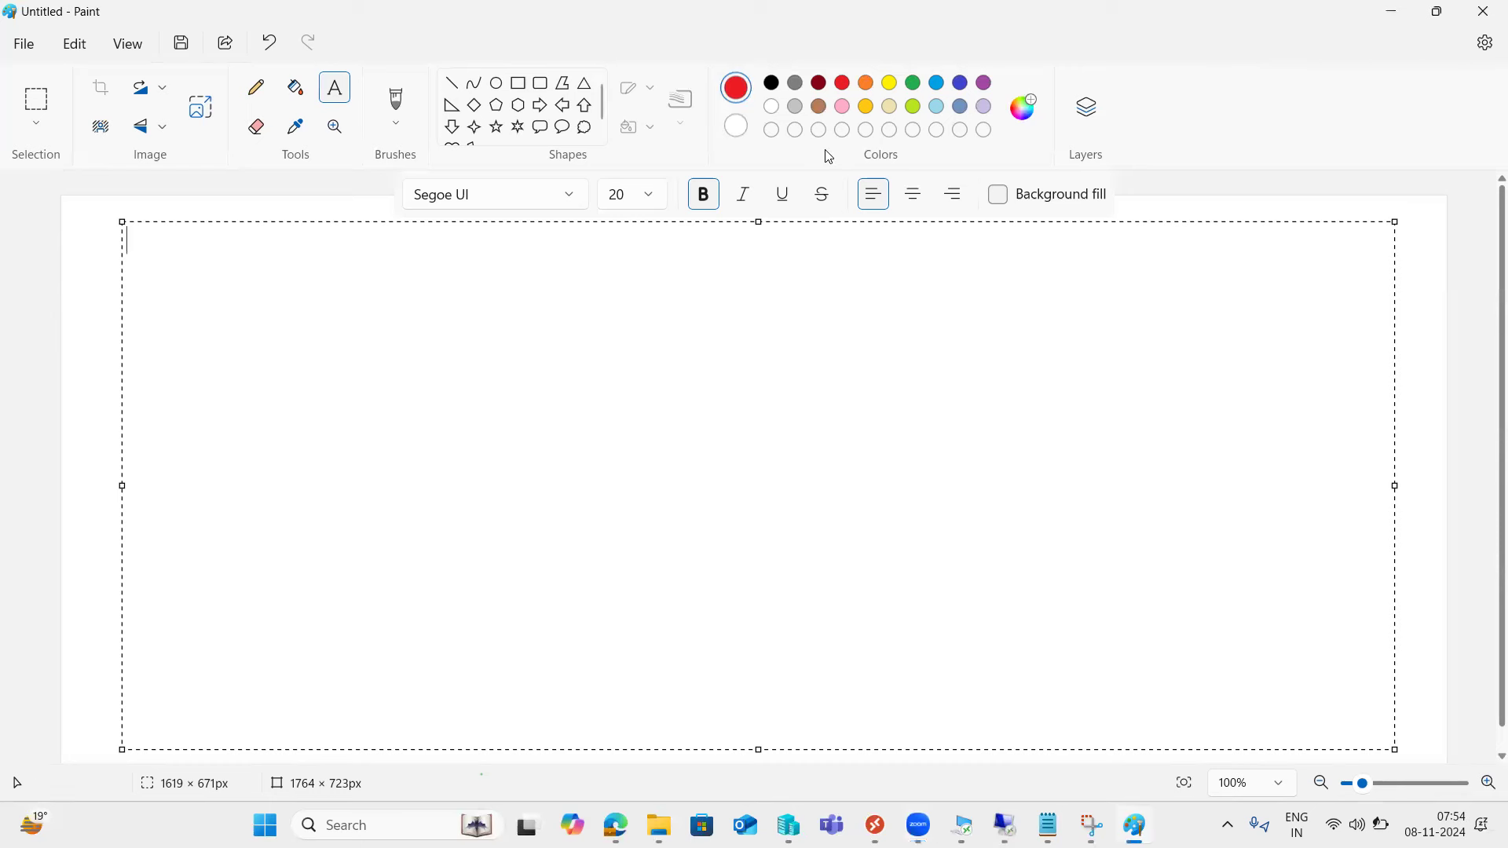